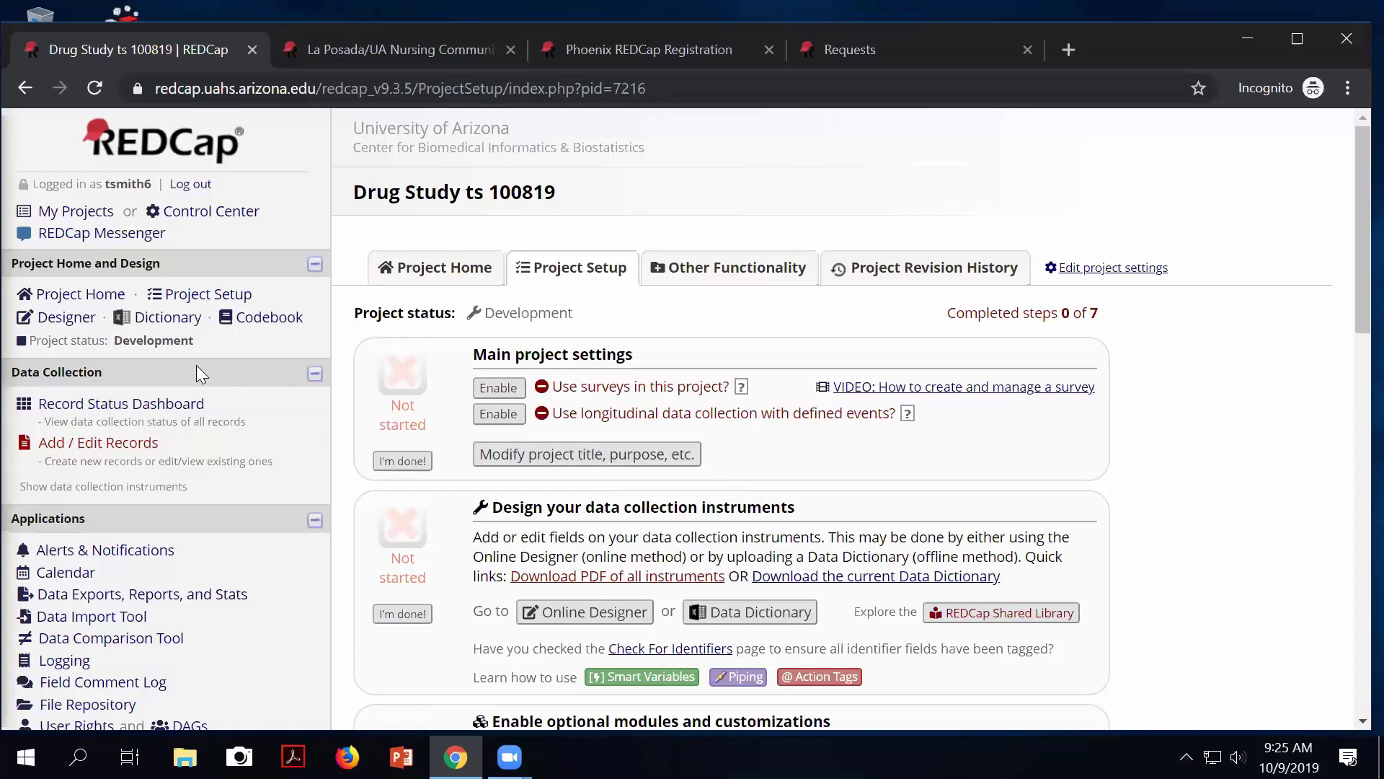
Download the Screening Form as a PDF from the Online Designer and open the file.
{"action": "left_click", "coordinate": [64, 318]}
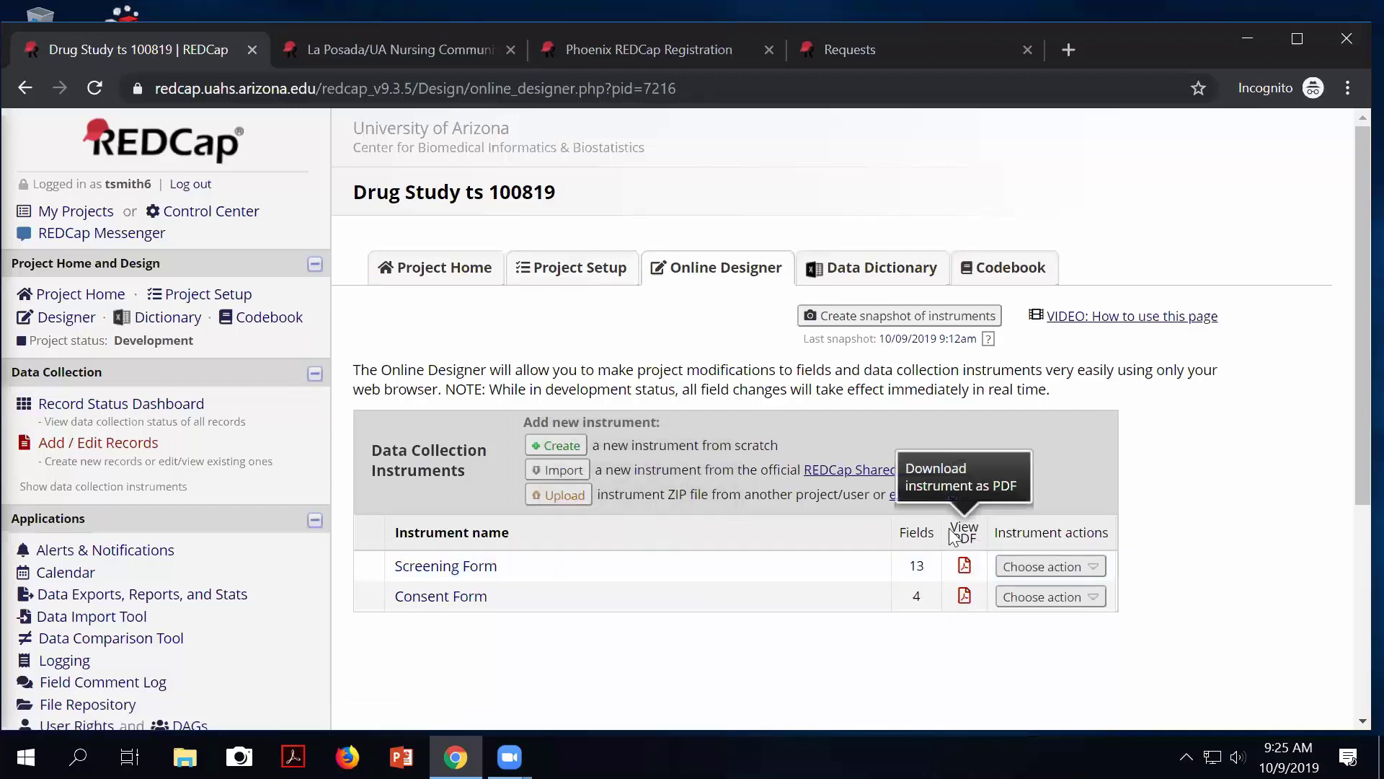
{"action": "left_click", "coordinate": [966, 569]}
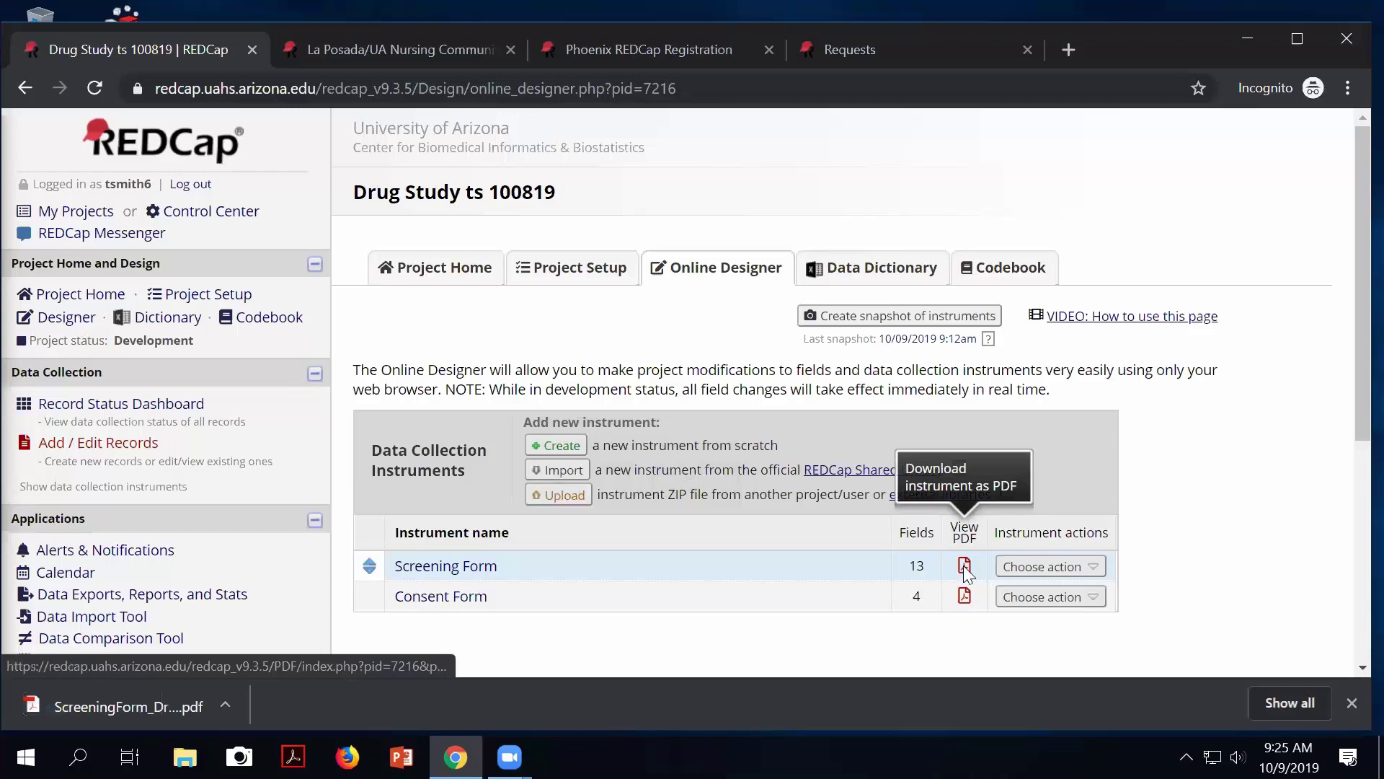
{"action": "left_click", "coordinate": [119, 720]}
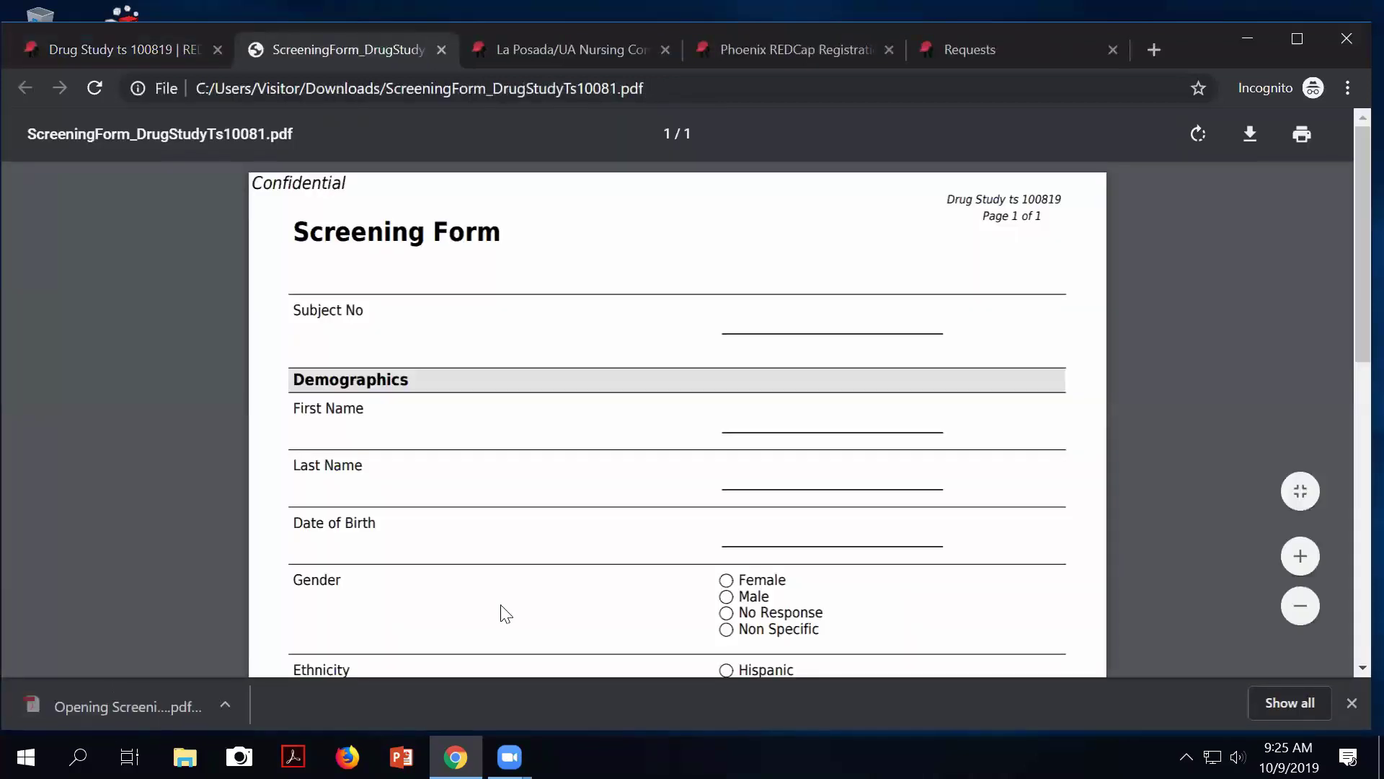
Look through the blank Screening Form PDF, then close the Requests and PDF tabs.
{"action": "scroll", "coordinate": [503, 612], "scroll_direction": "down", "scroll_amount": 2}
{"action": "scroll", "coordinate": [503, 613], "scroll_direction": "down", "scroll_amount": 3}
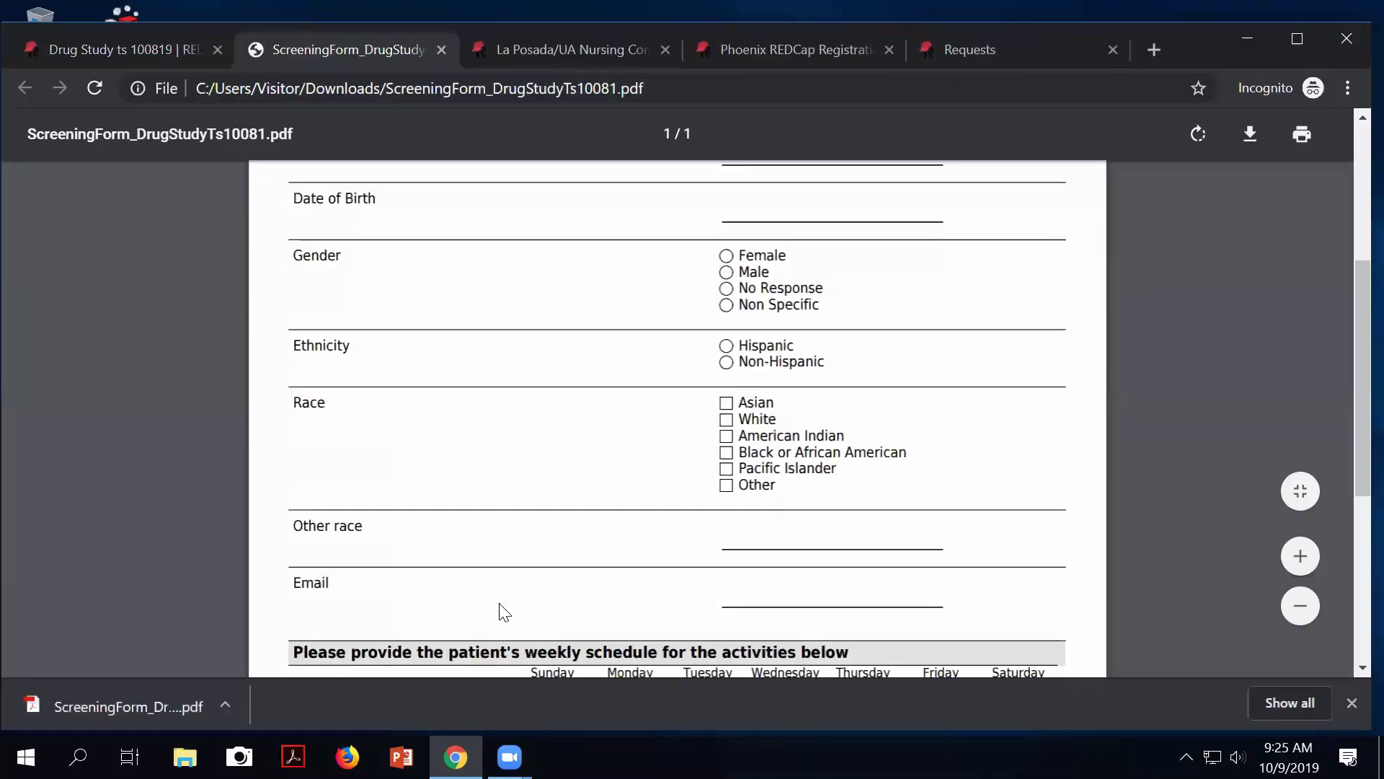
{"action": "scroll", "coordinate": [503, 612], "scroll_direction": "down", "scroll_amount": 3}
{"action": "scroll", "coordinate": [503, 612], "scroll_direction": "up", "scroll_amount": 3}
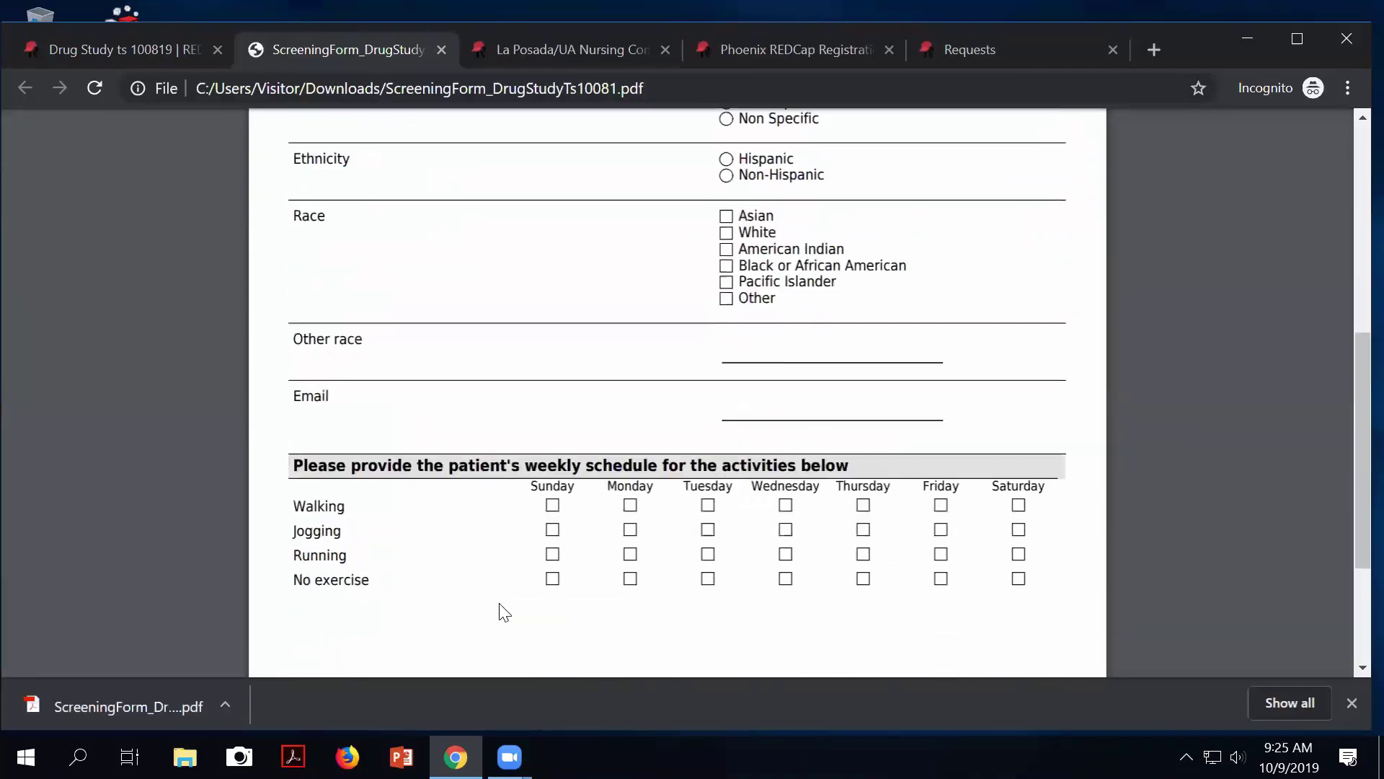
{"action": "scroll", "coordinate": [504, 612], "scroll_direction": "up", "scroll_amount": 5}
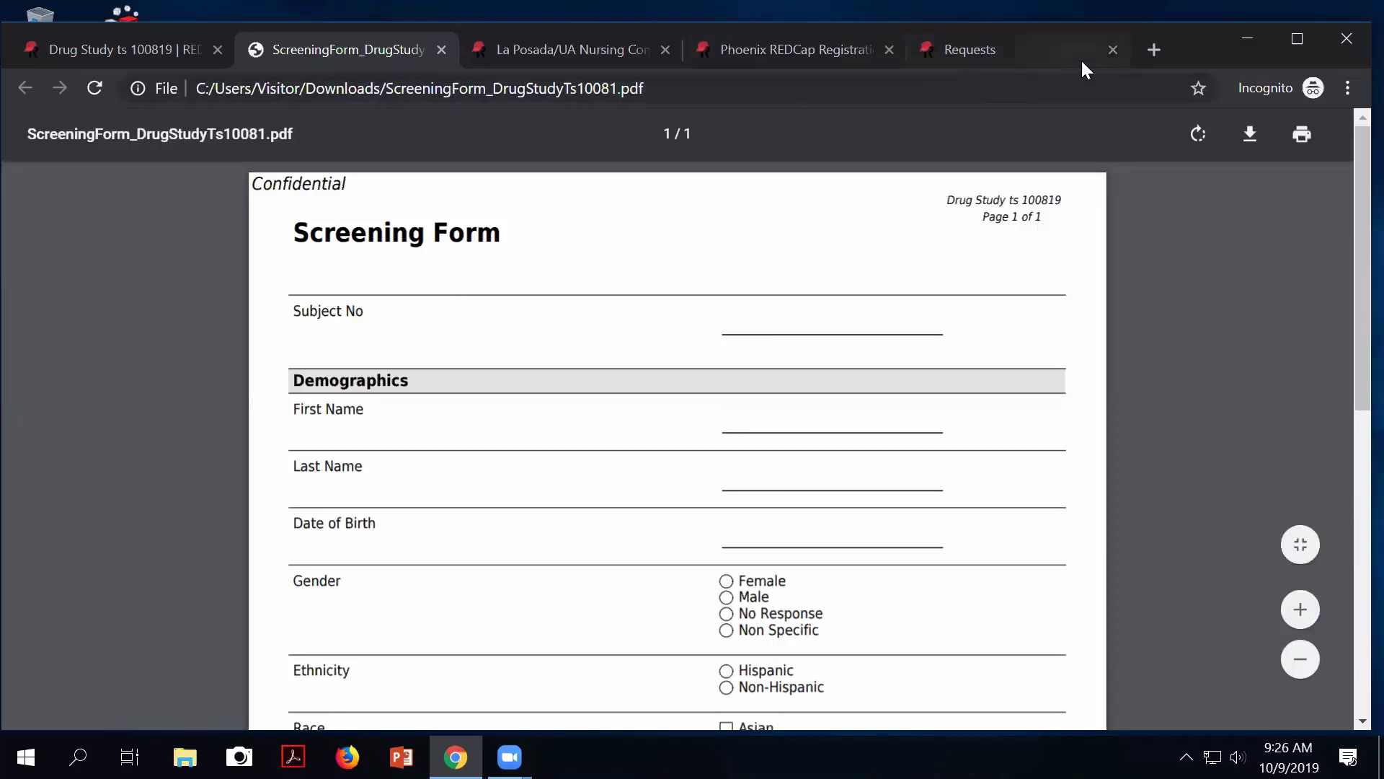
{"action": "left_click", "coordinate": [1119, 58]}
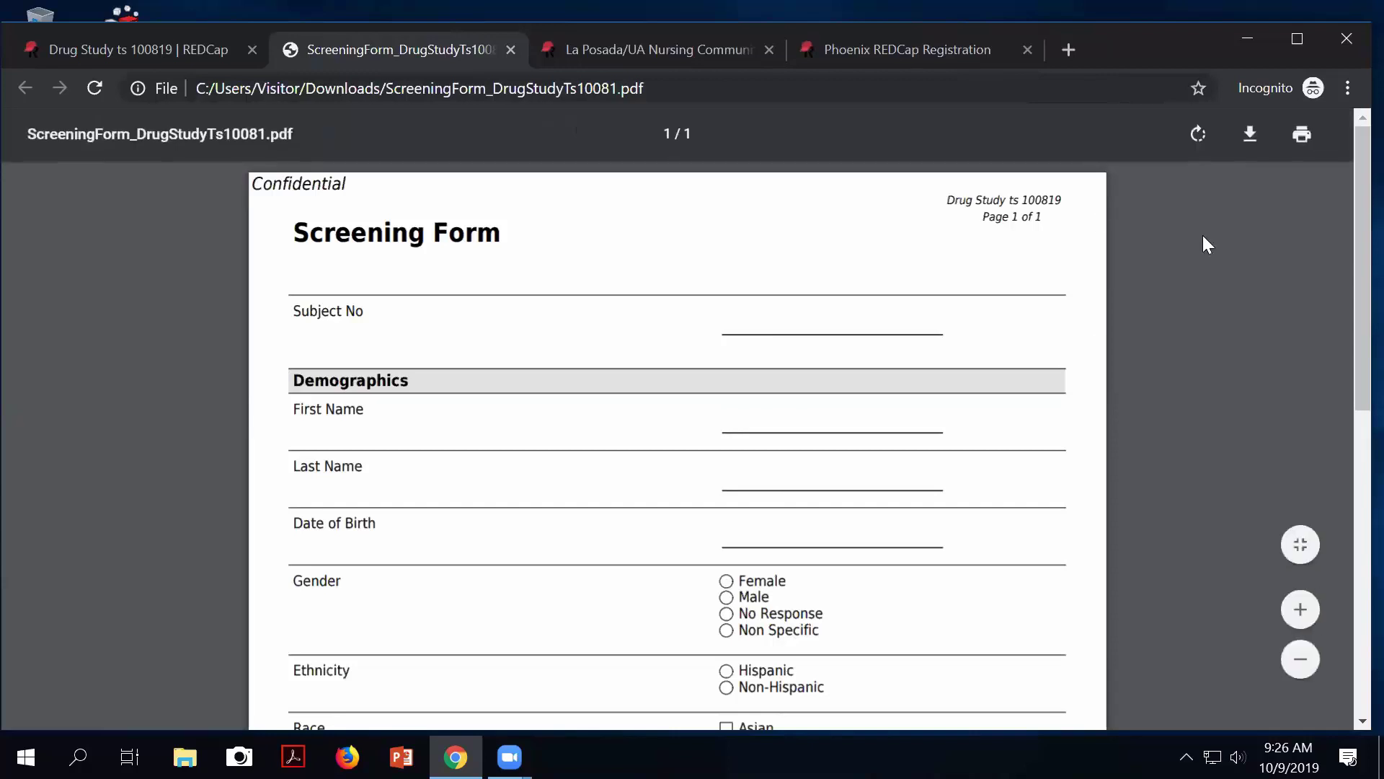
{"action": "left_click", "coordinate": [512, 50]}
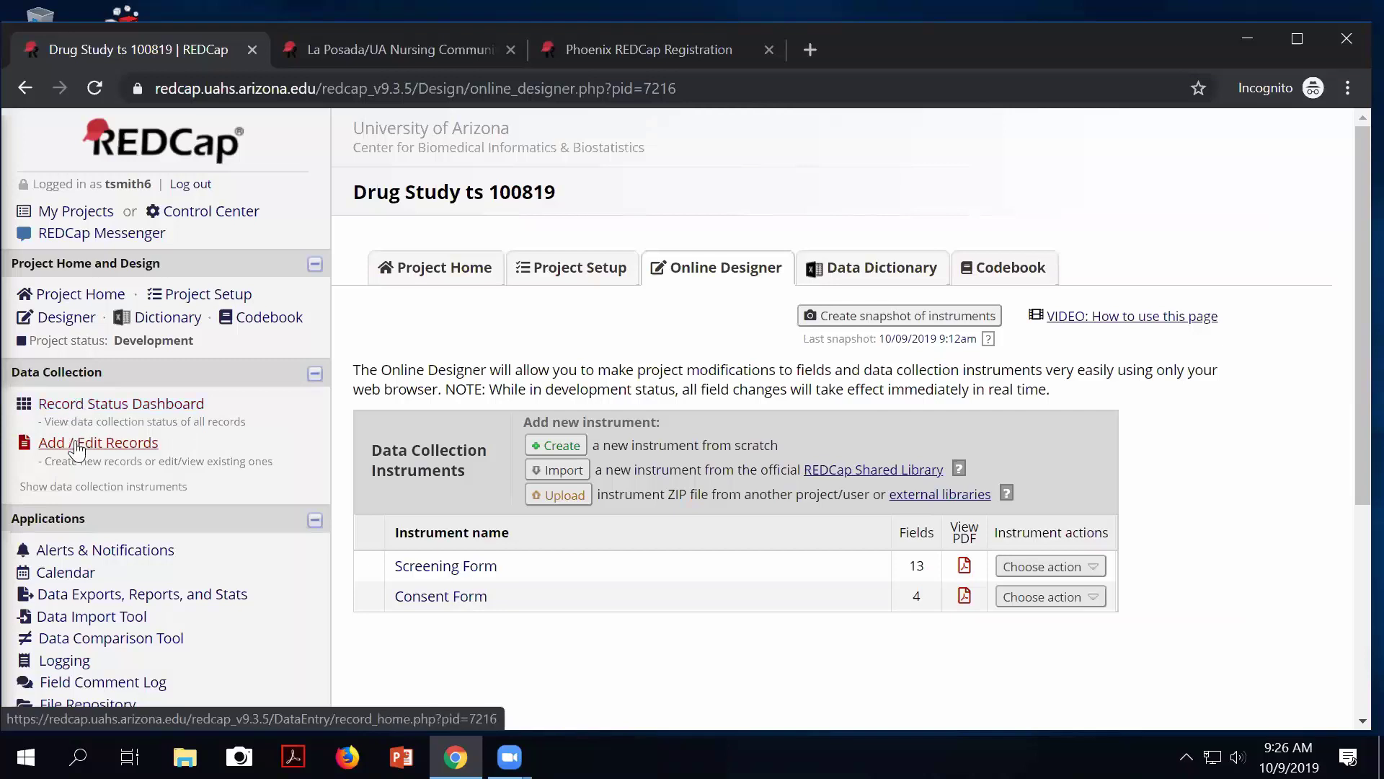
Check the PDF download options on record 1's Screening Form, then return to the Record Status Dashboard.
{"action": "left_click", "coordinate": [95, 407]}
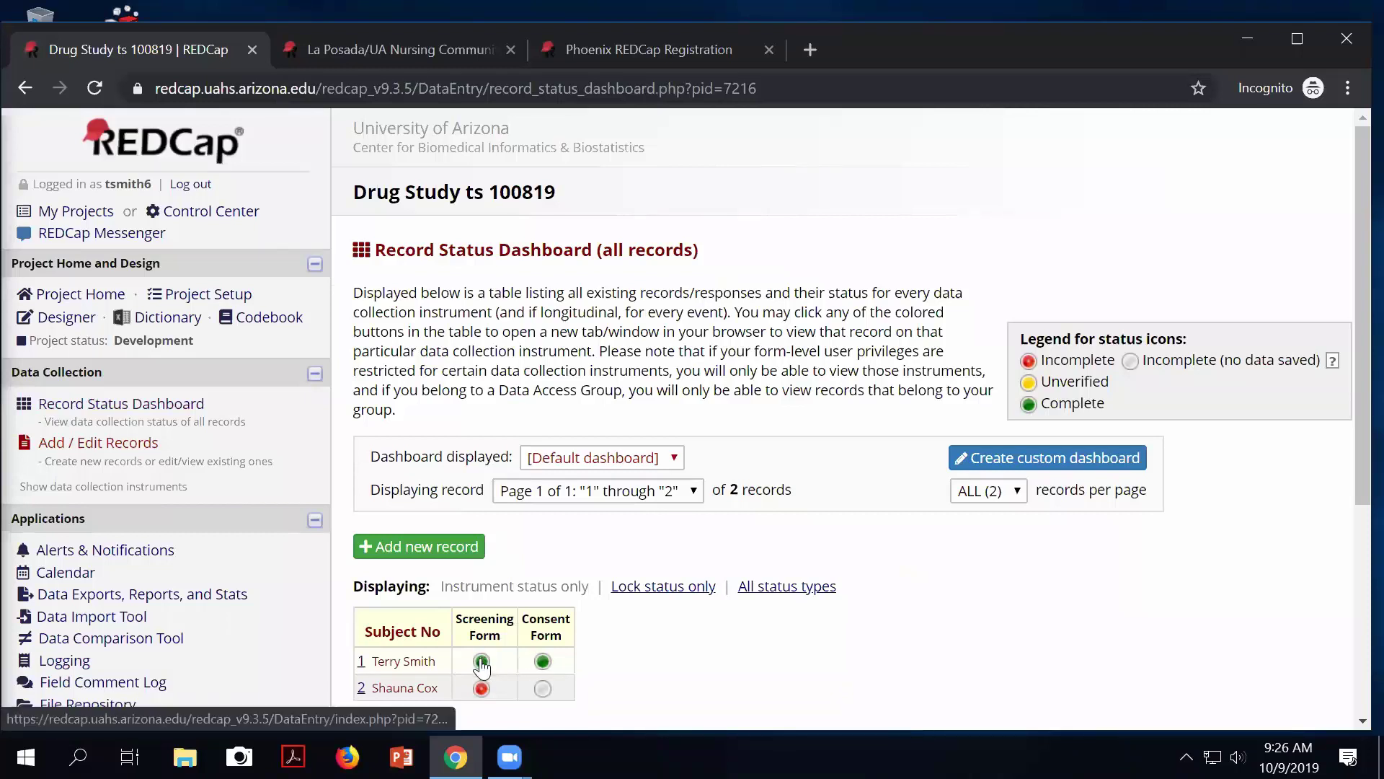
{"action": "left_click", "coordinate": [482, 662]}
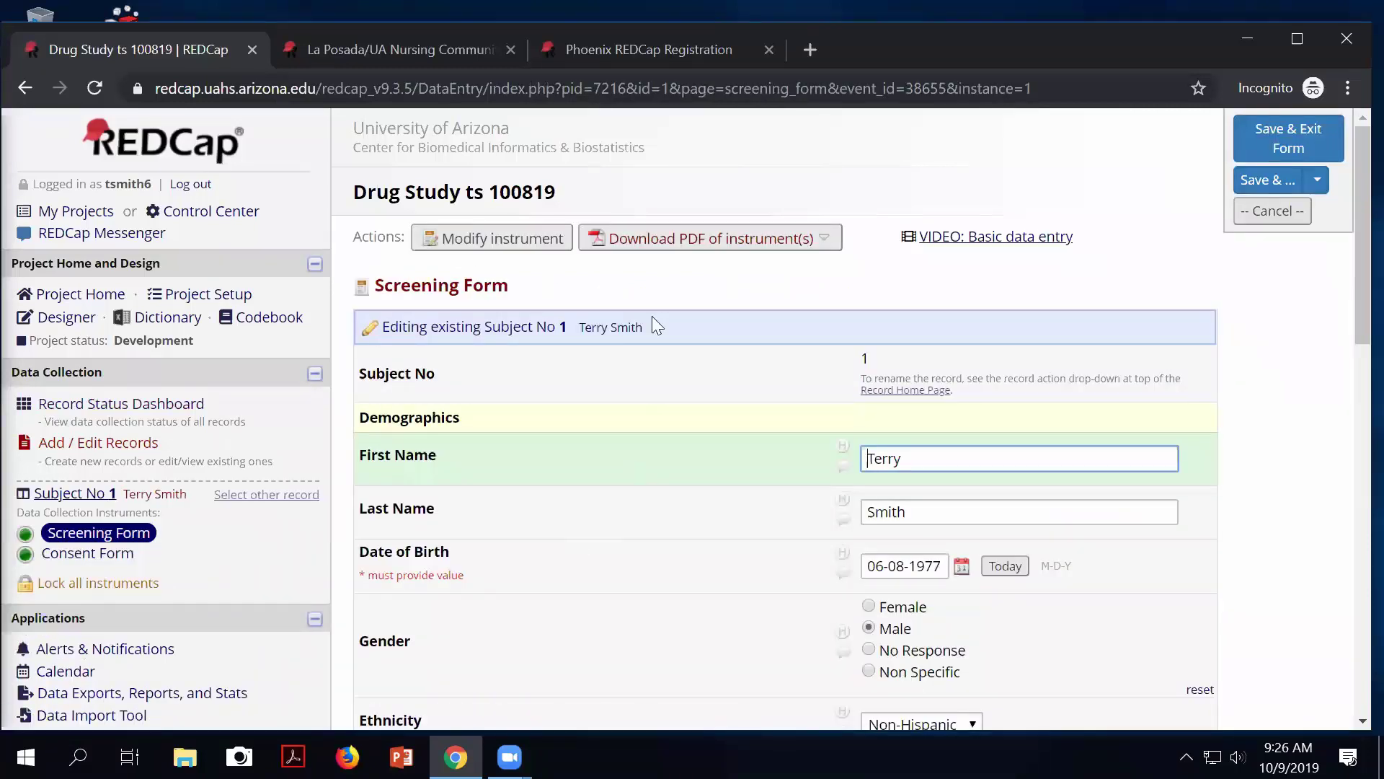
{"action": "left_click", "coordinate": [690, 245]}
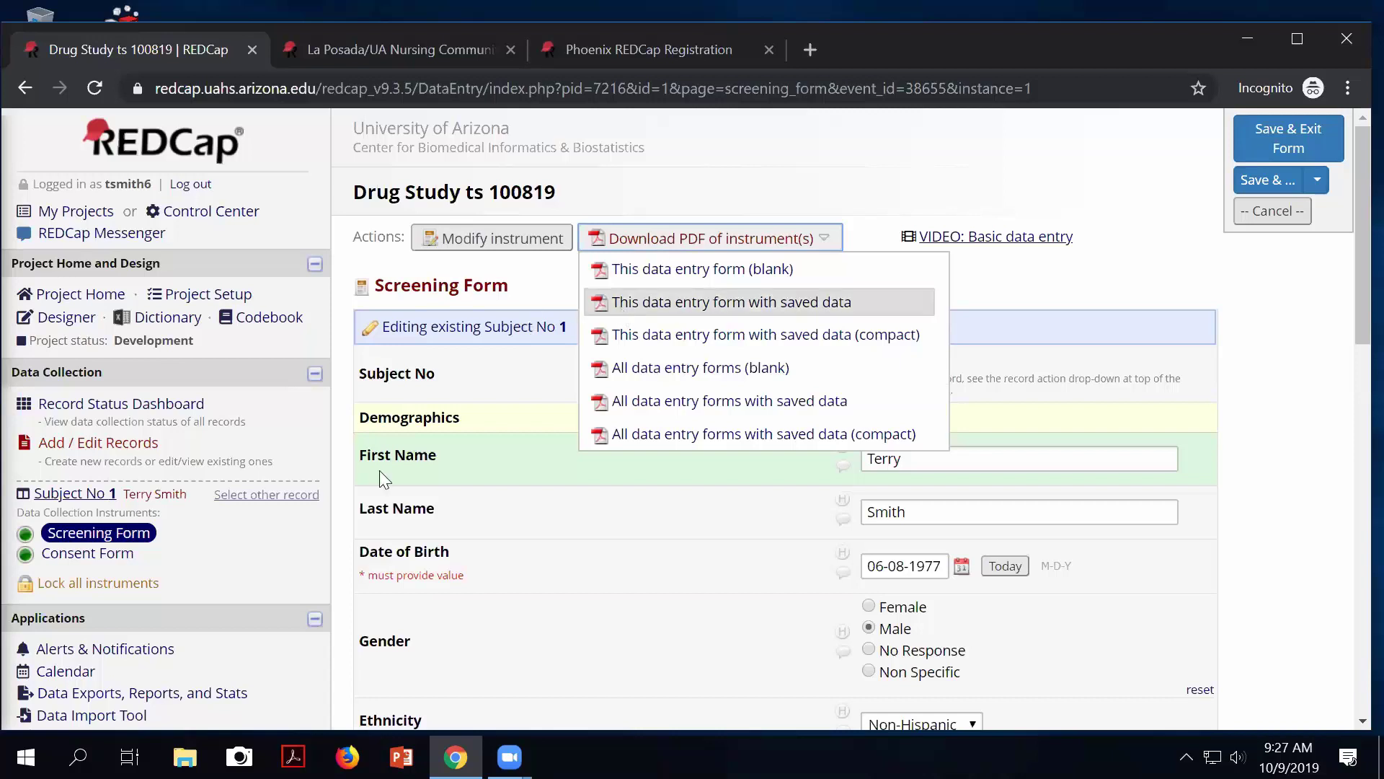
{"action": "left_click", "coordinate": [111, 409]}
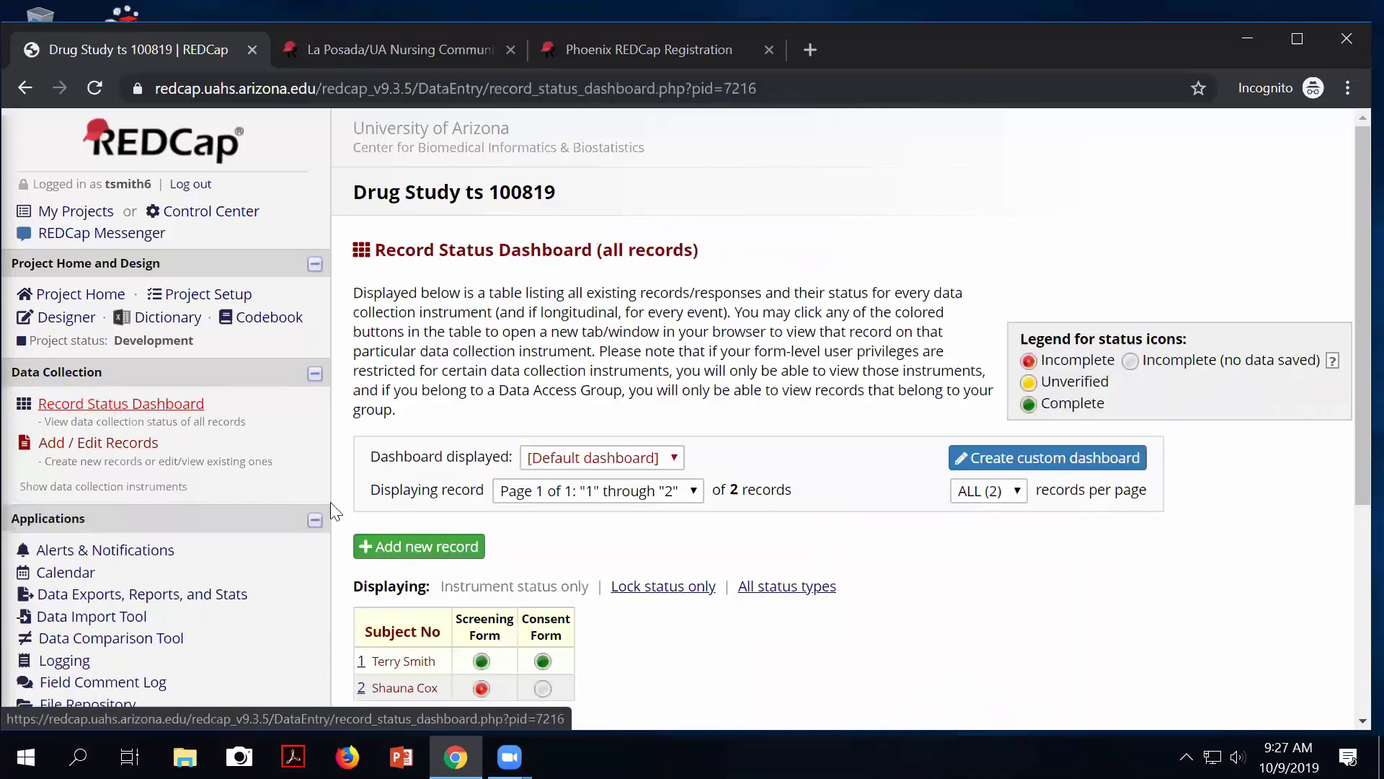
View record 1's Consent Form PDF download options and Subject No 1's record home page.
{"action": "left_click", "coordinate": [532, 660]}
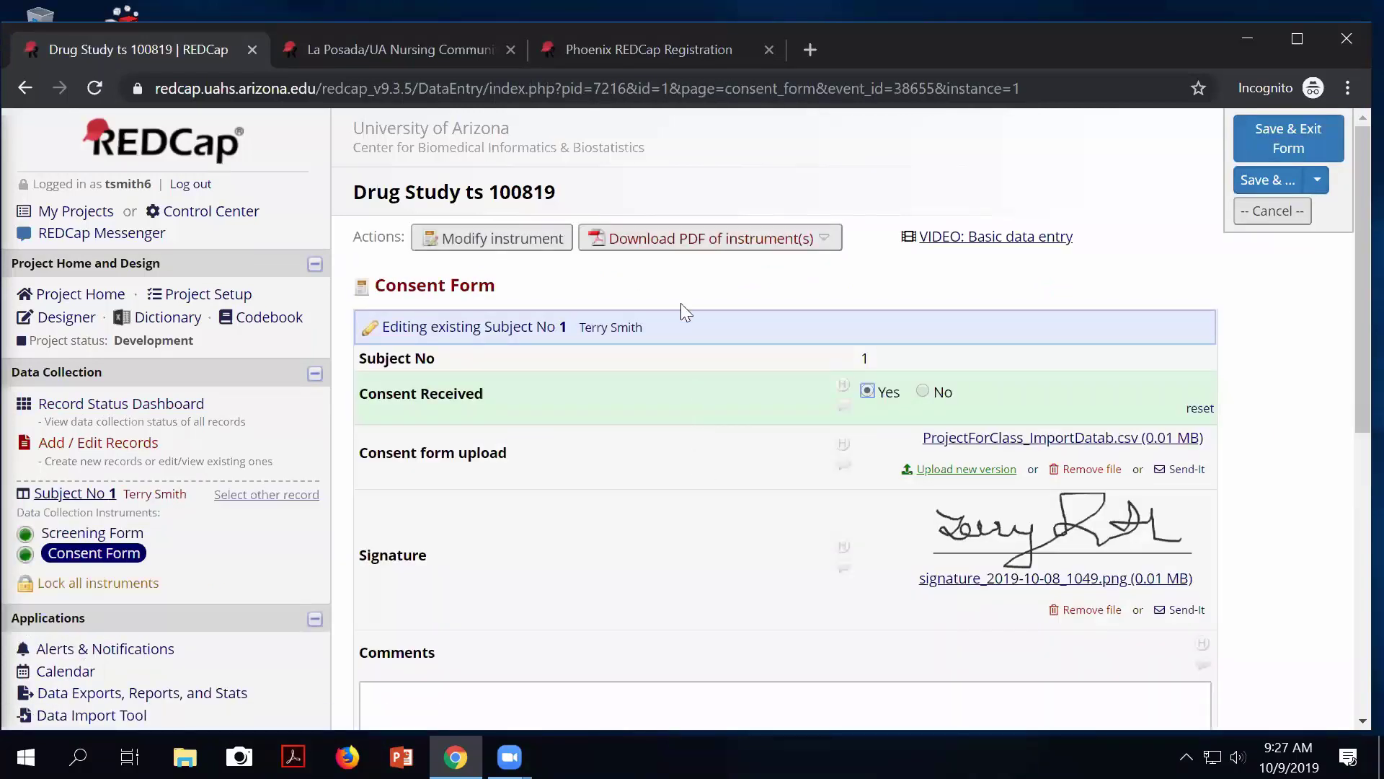
{"action": "left_click", "coordinate": [626, 245]}
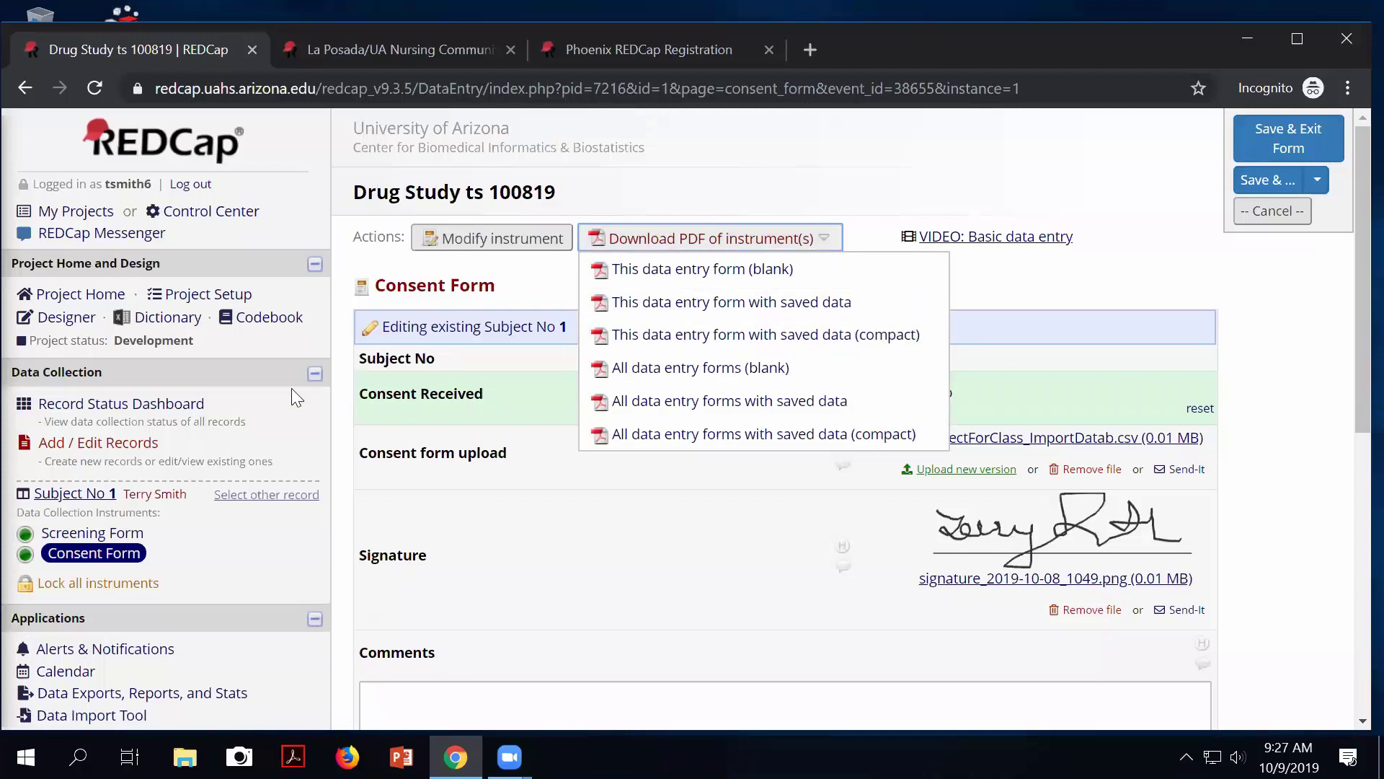
{"action": "left_click", "coordinate": [66, 496]}
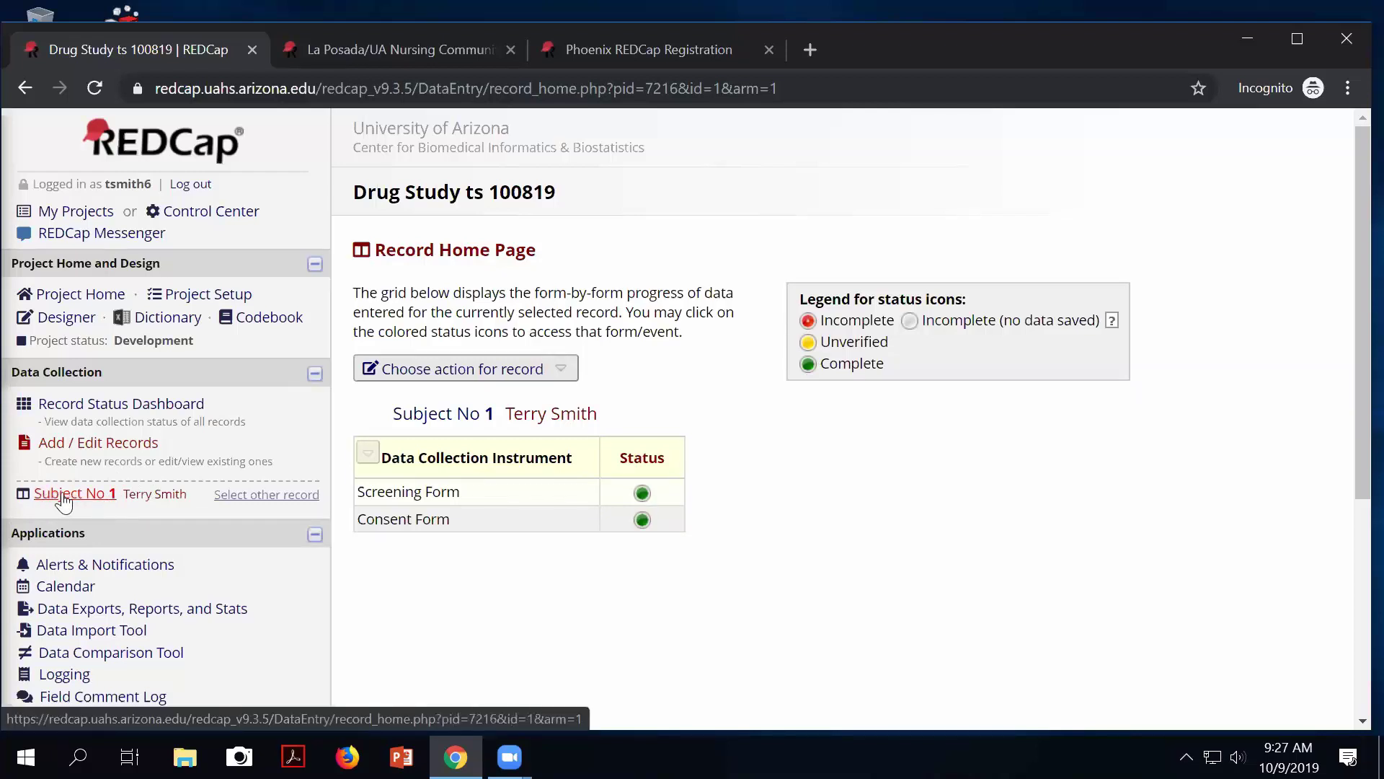
{"action": "left_click", "coordinate": [61, 401]}
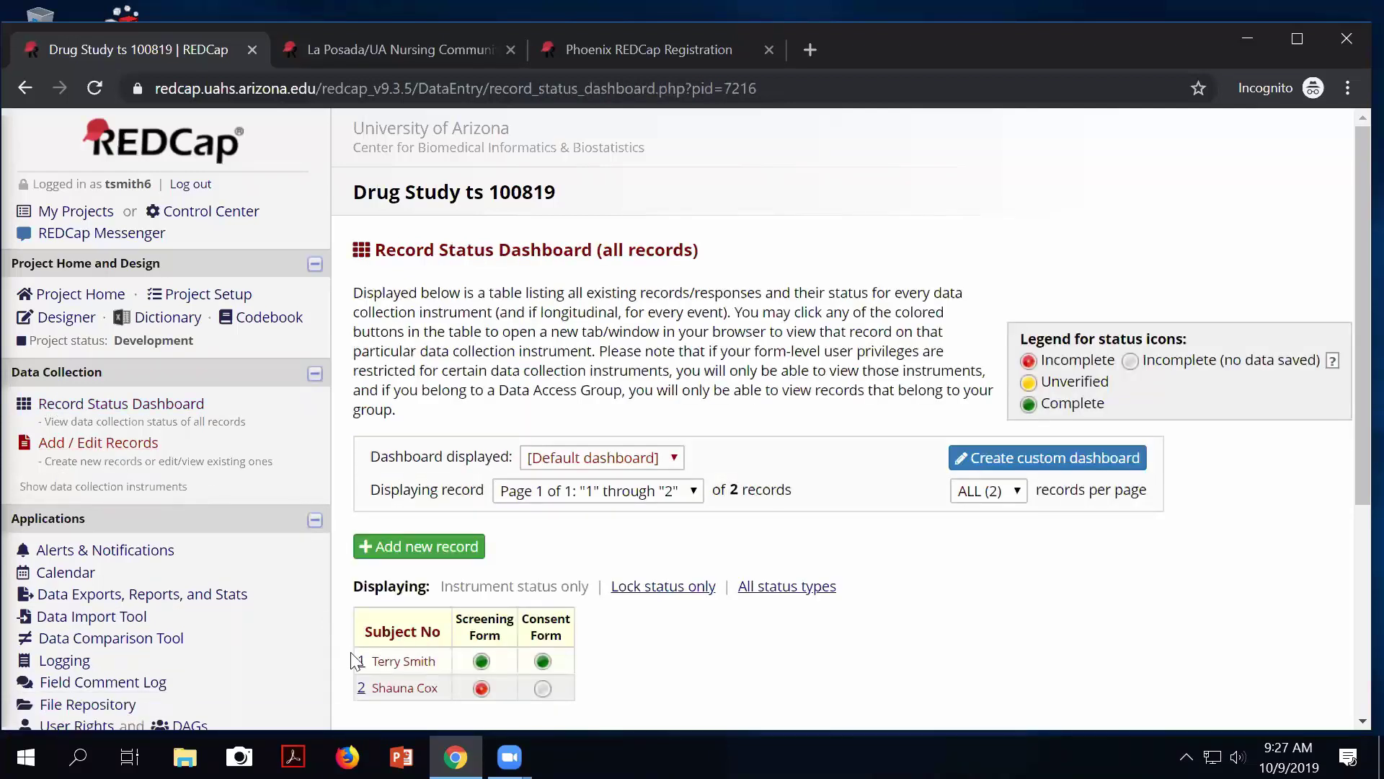
Review the Choose action for record menu on record 1, then return to the Online Designer.
{"action": "left_click", "coordinate": [361, 661]}
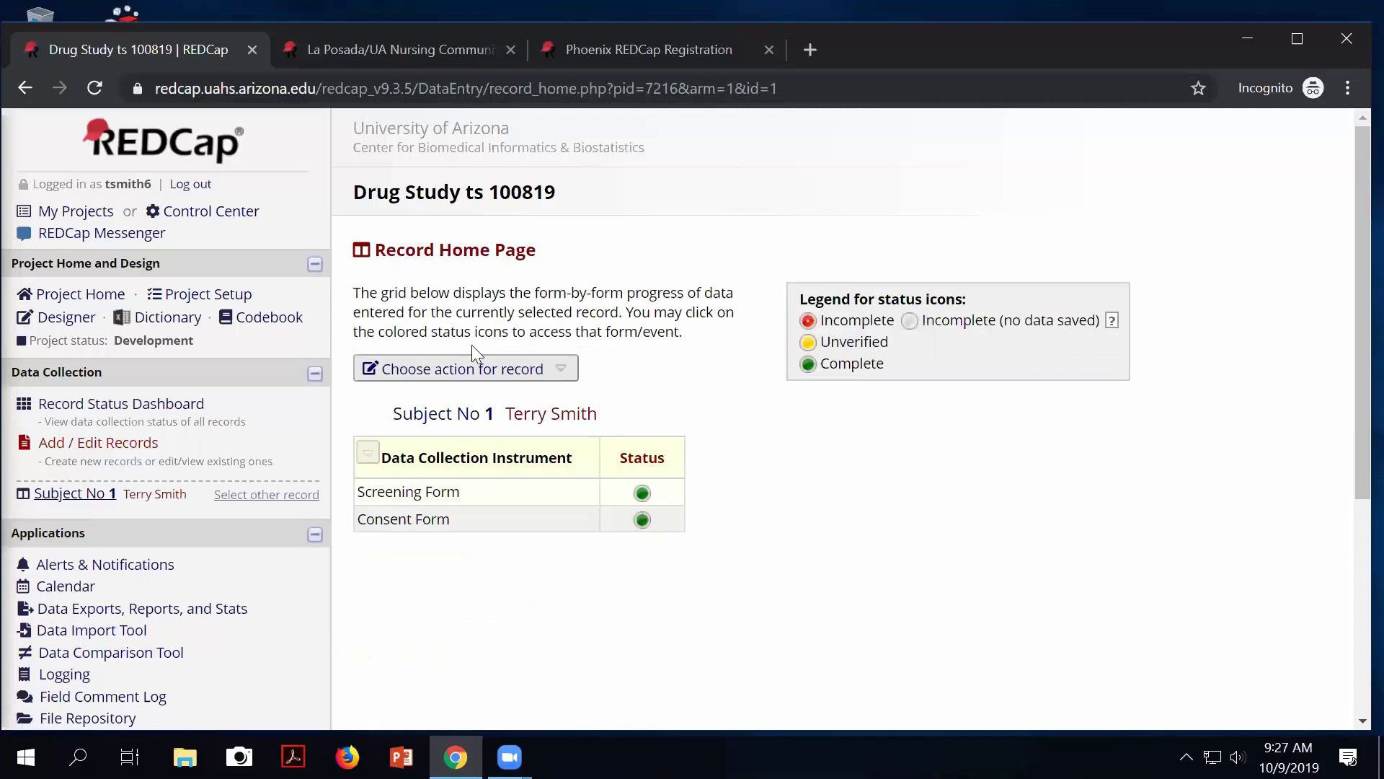
{"action": "left_click", "coordinate": [437, 371]}
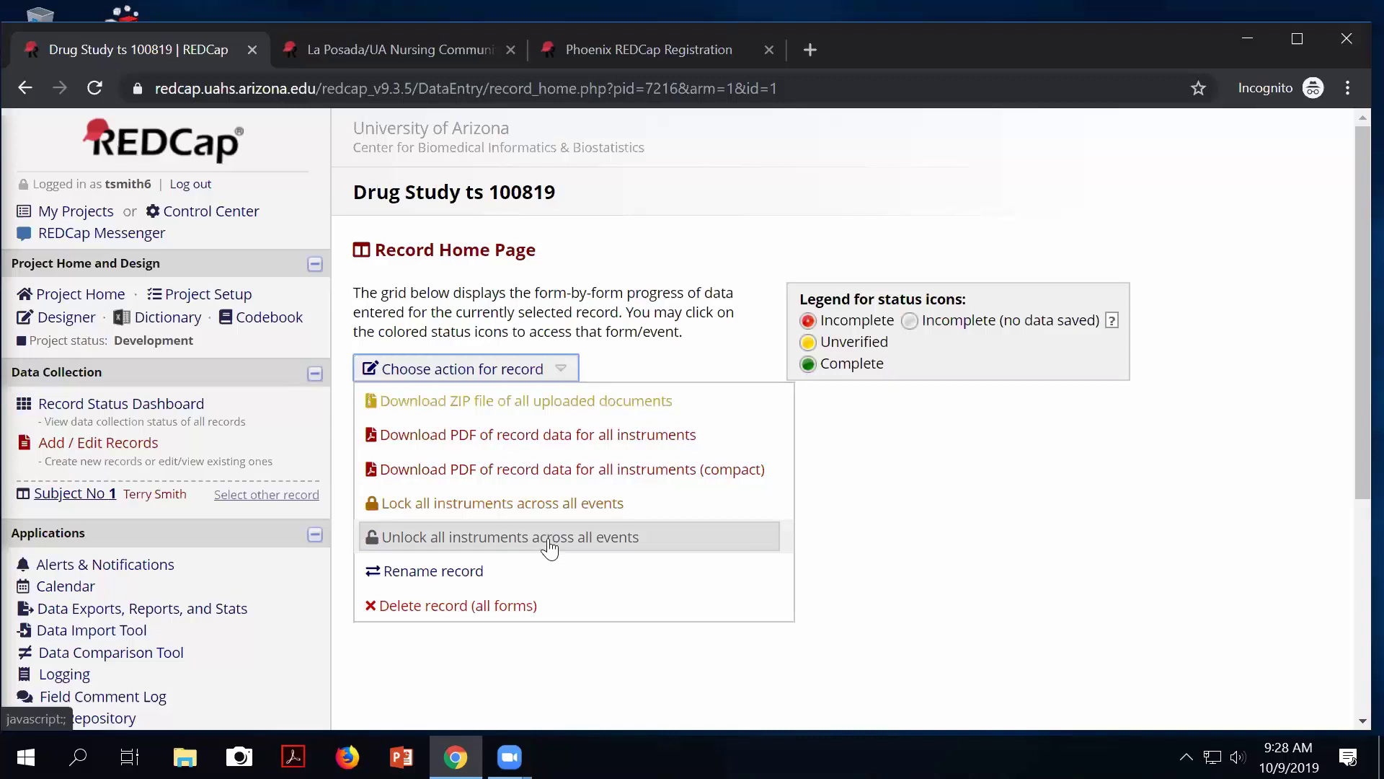
{"action": "left_click", "coordinate": [68, 319]}
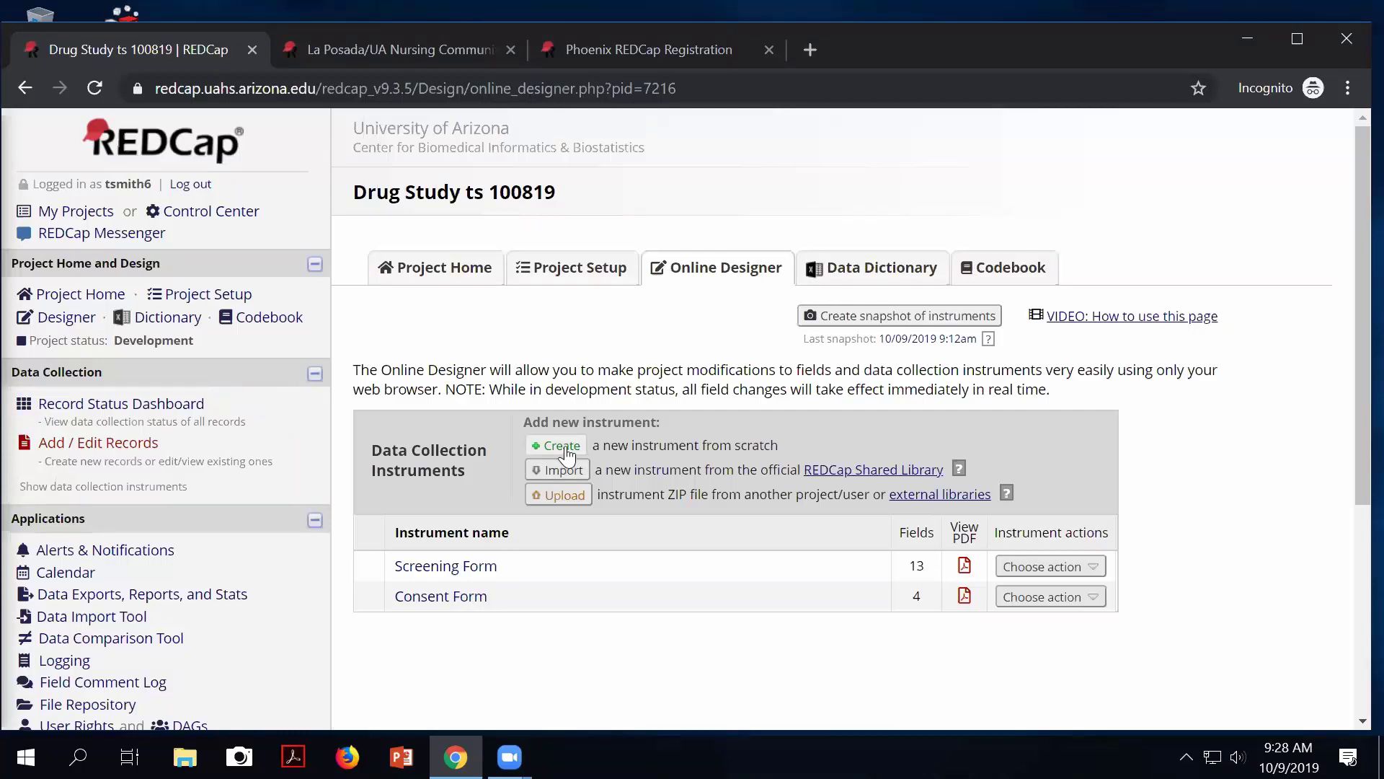
Create an instrument named 'EKG Form' below the Consent Form and open it for editing.
{"action": "left_click", "coordinate": [562, 445]}
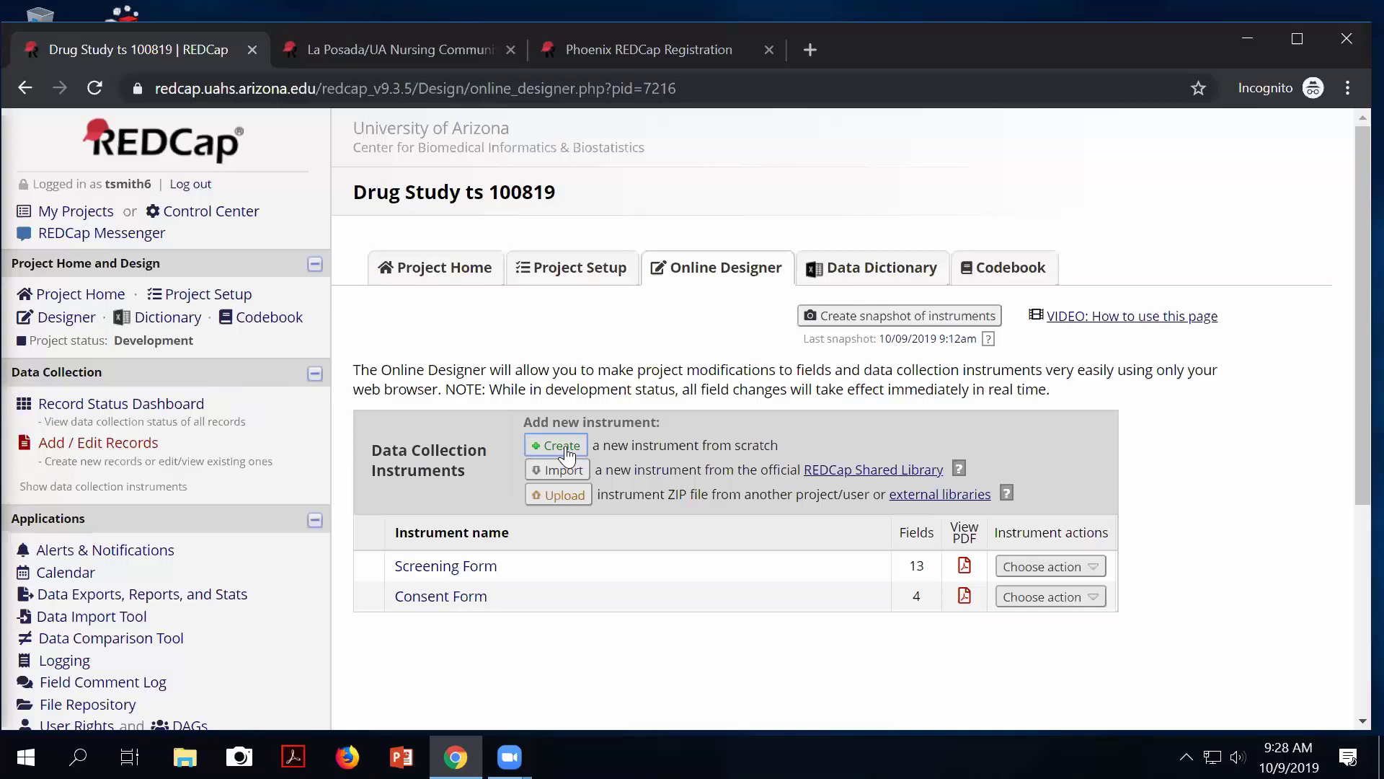
{"action": "scroll", "coordinate": [698, 686], "scroll_direction": "down", "scroll_amount": 1}
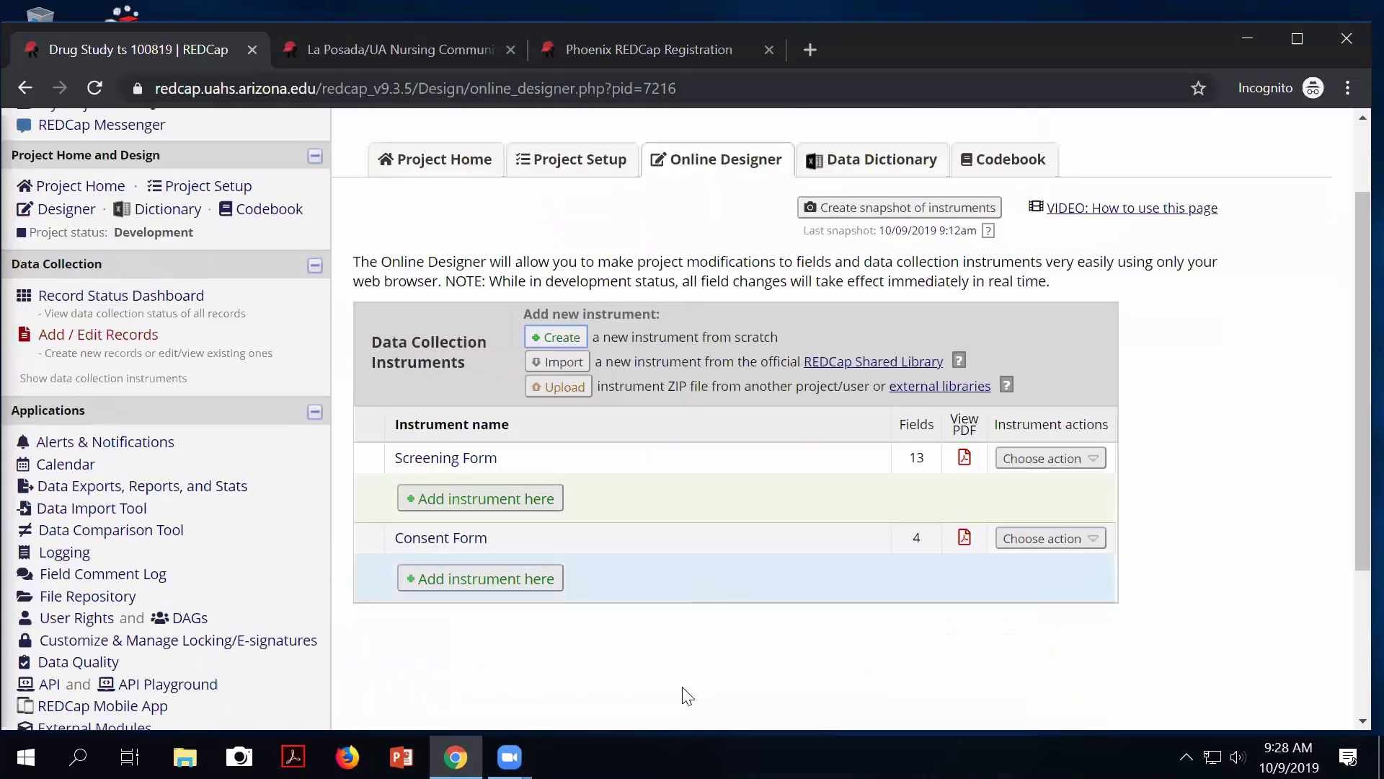
{"action": "left_click", "coordinate": [473, 586]}
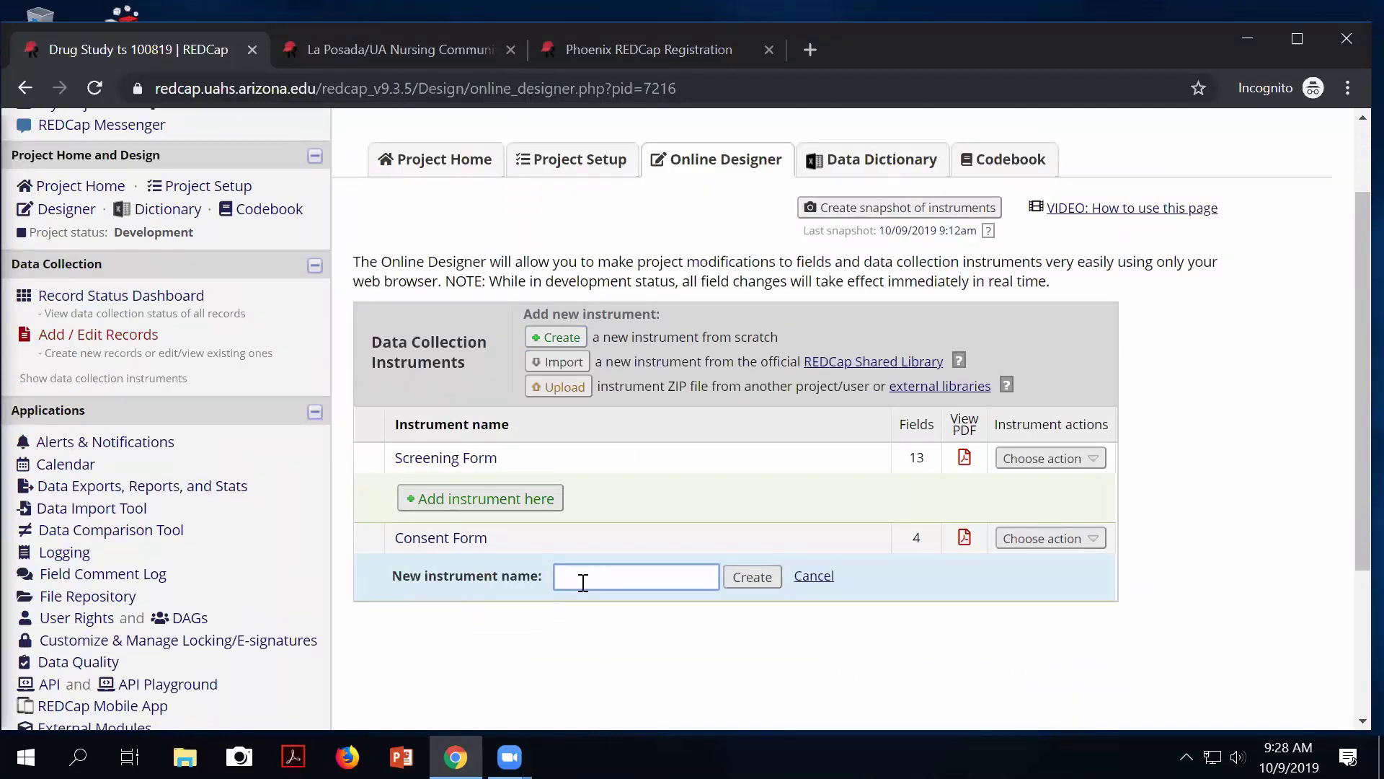
{"action": "type", "text": "EKG Form"}
{"action": "left_click", "coordinate": [752, 576]}
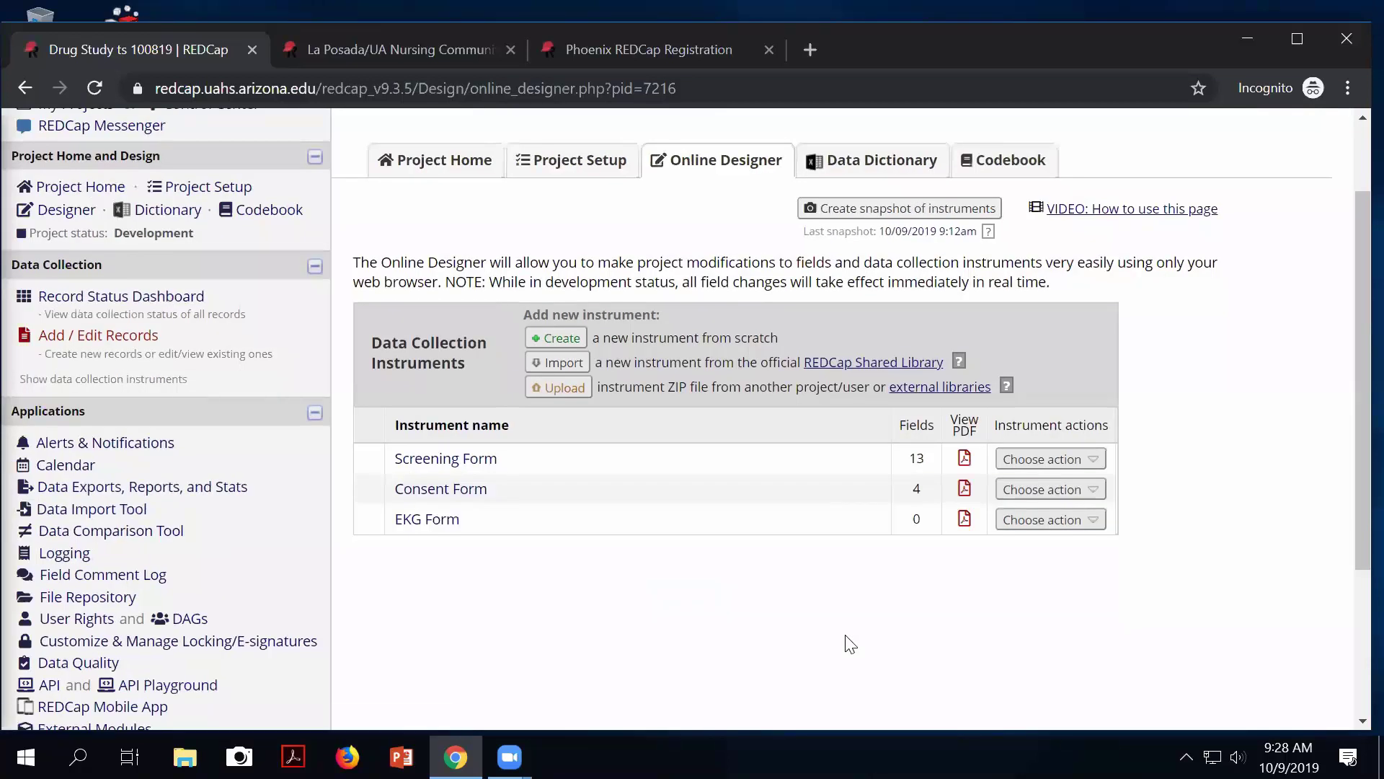
{"action": "left_click", "coordinate": [435, 519]}
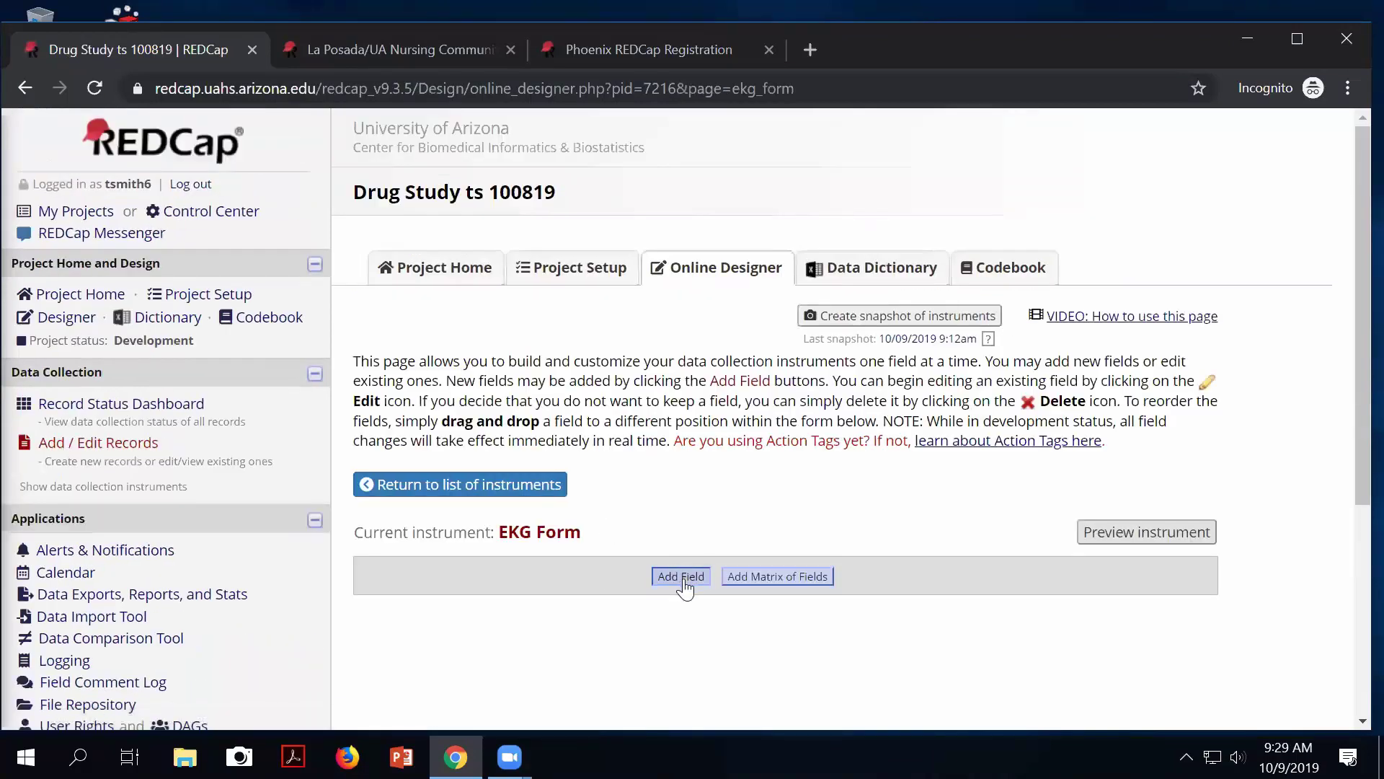
Add a Text Box field 'EKG Date' (ekg_date) validated as Date (M-D-Y).
{"action": "left_click", "coordinate": [679, 577]}
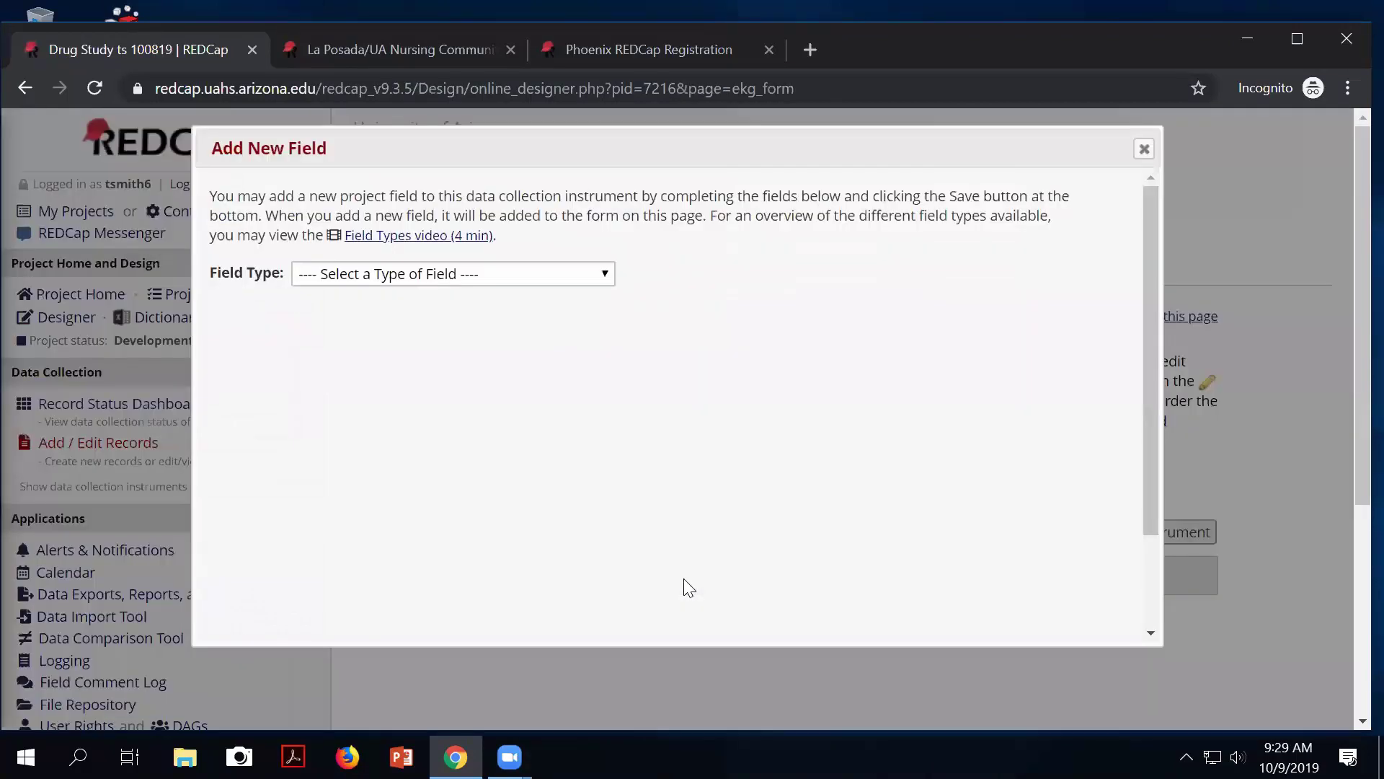
{"action": "left_click", "coordinate": [422, 267]}
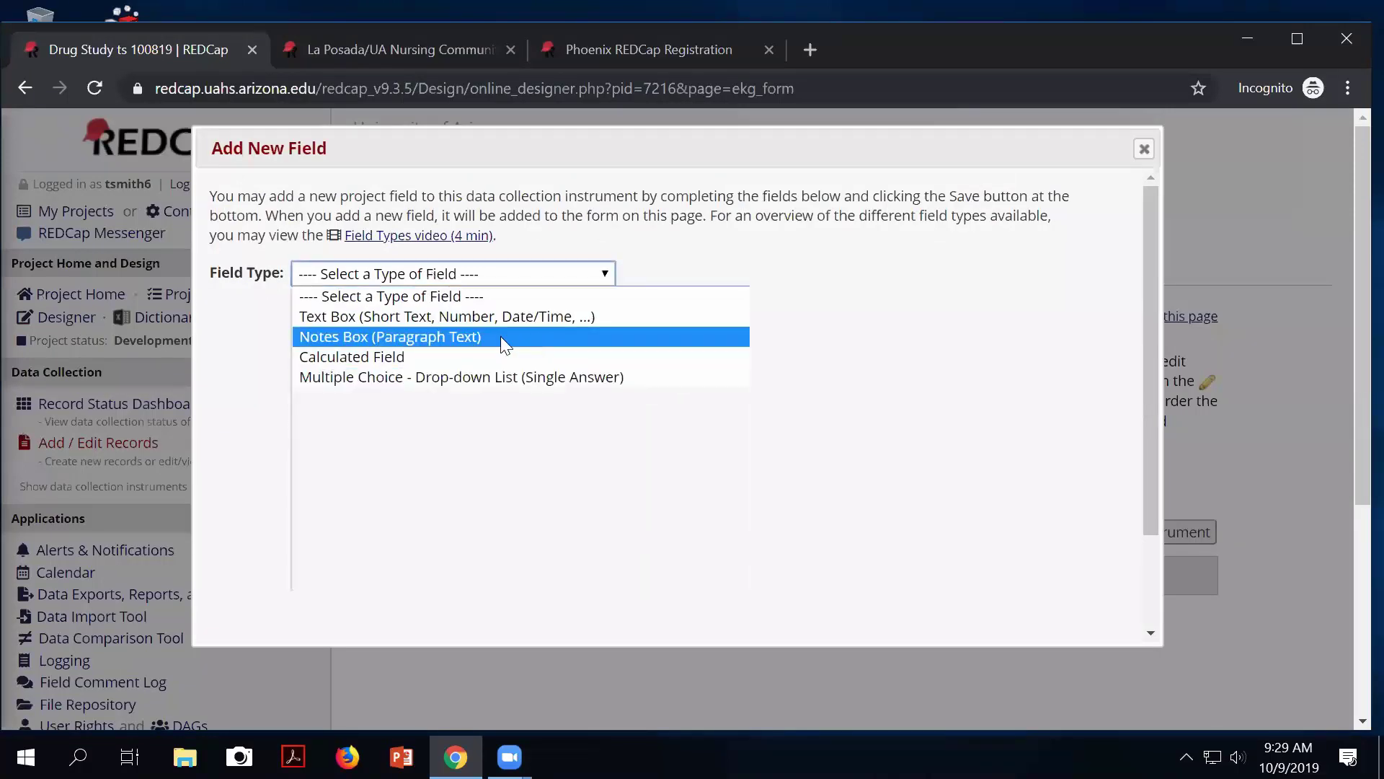
{"action": "left_click", "coordinate": [398, 318]}
{"action": "left_click", "coordinate": [345, 364]}
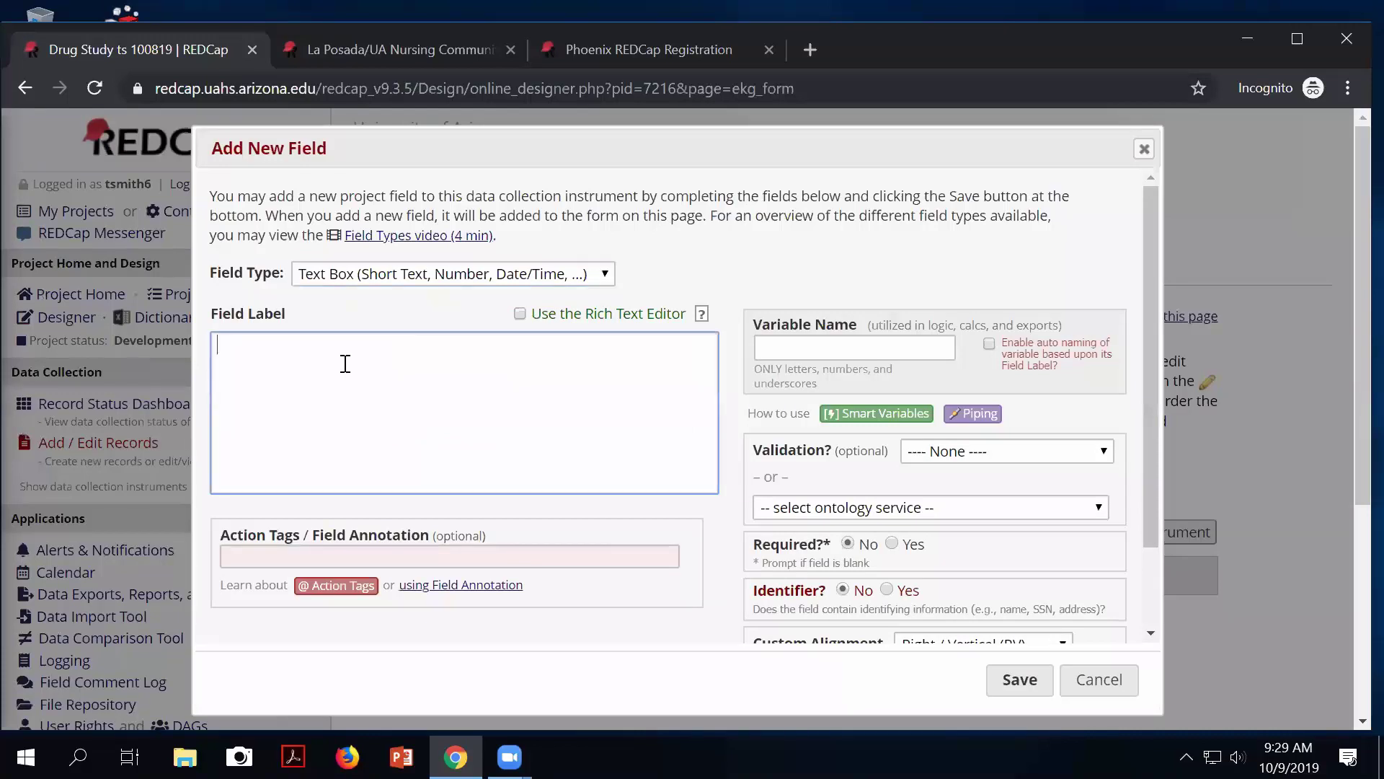
{"action": "type", "text": "EKG Date"}
{"action": "left_click", "coordinate": [784, 350]}
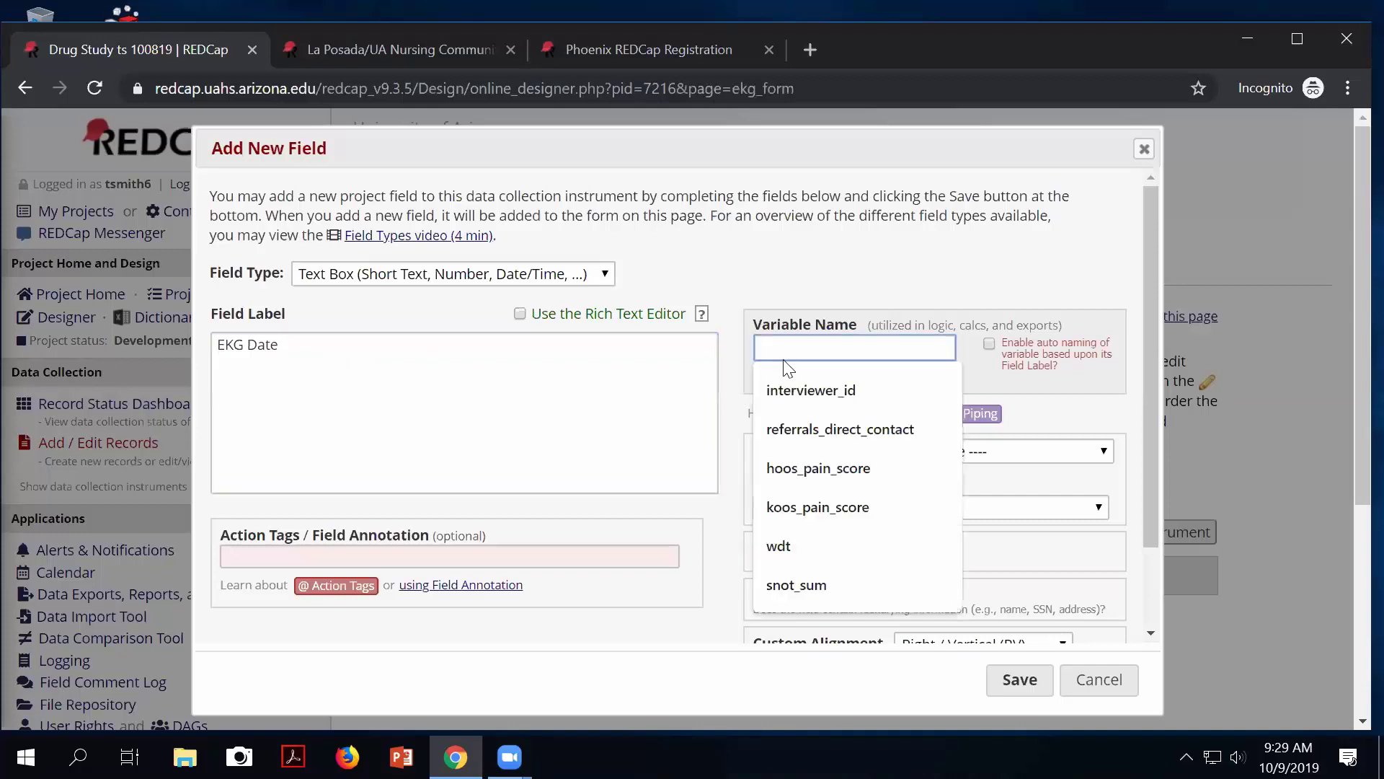
{"action": "type", "text": "ekg_date"}
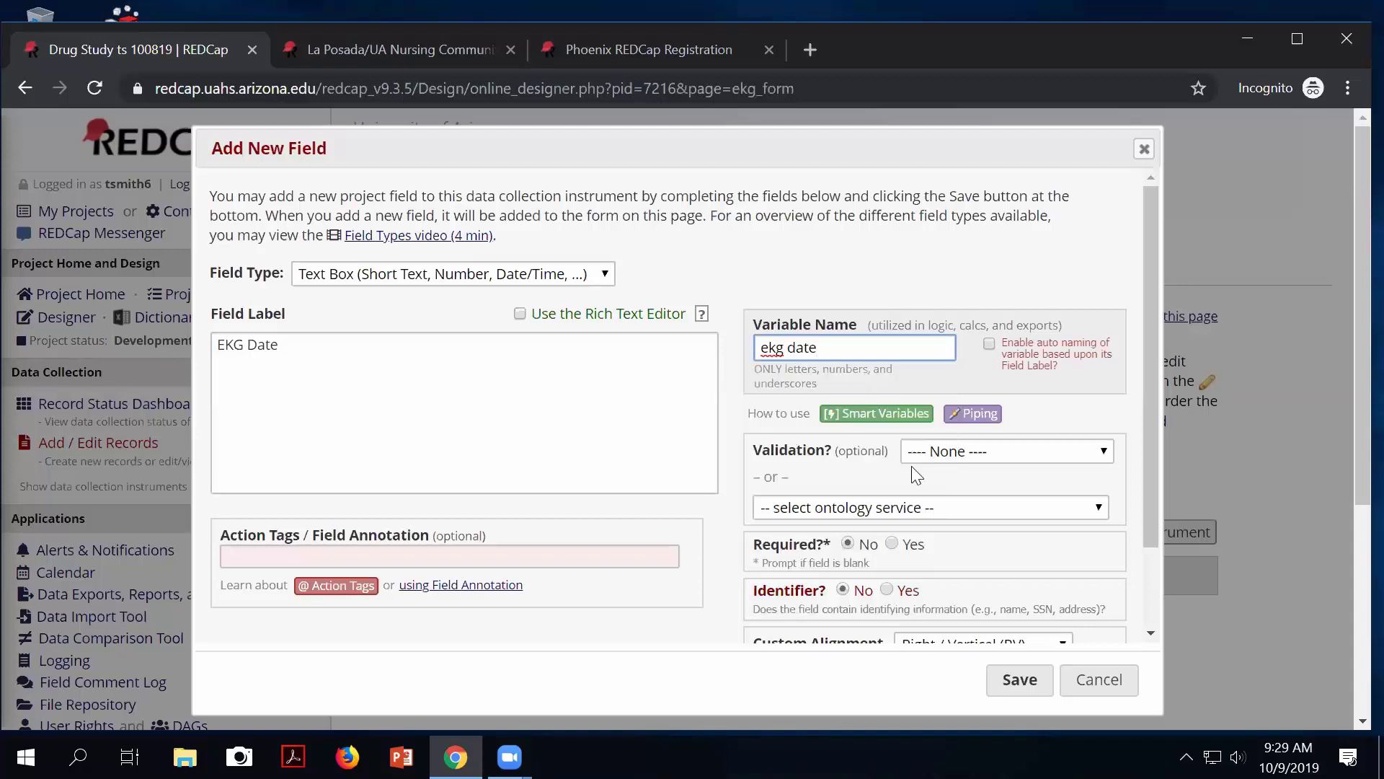
{"action": "left_click", "coordinate": [956, 451]}
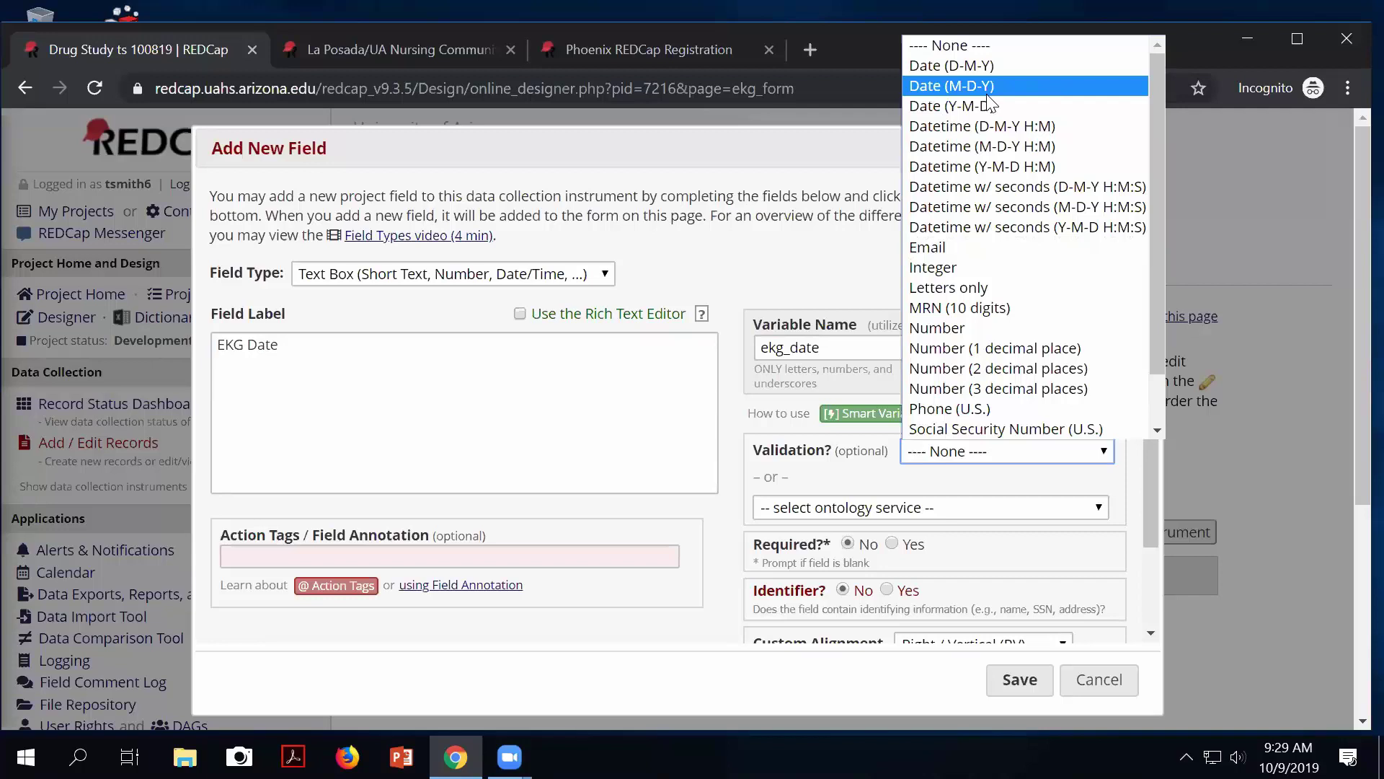
{"action": "left_click", "coordinate": [950, 86]}
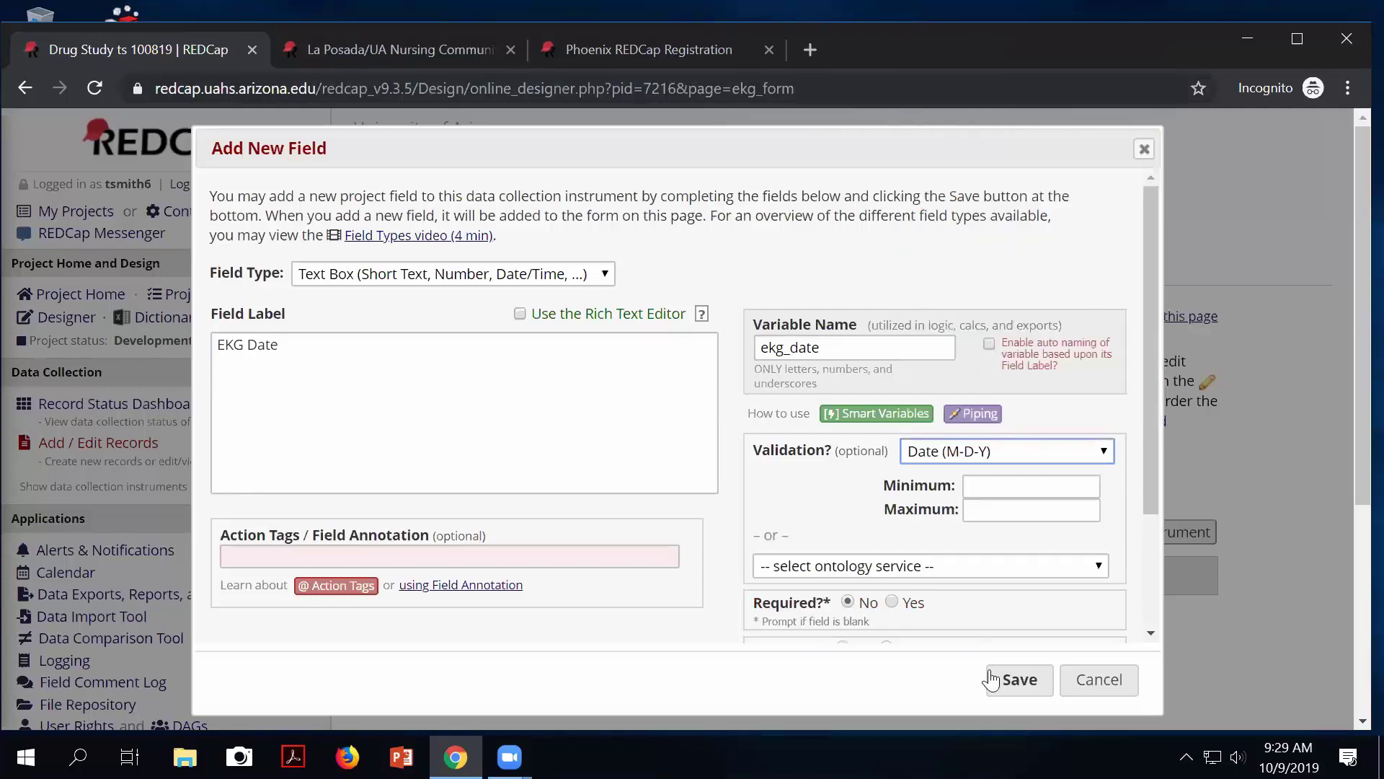
{"action": "left_click", "coordinate": [1017, 680]}
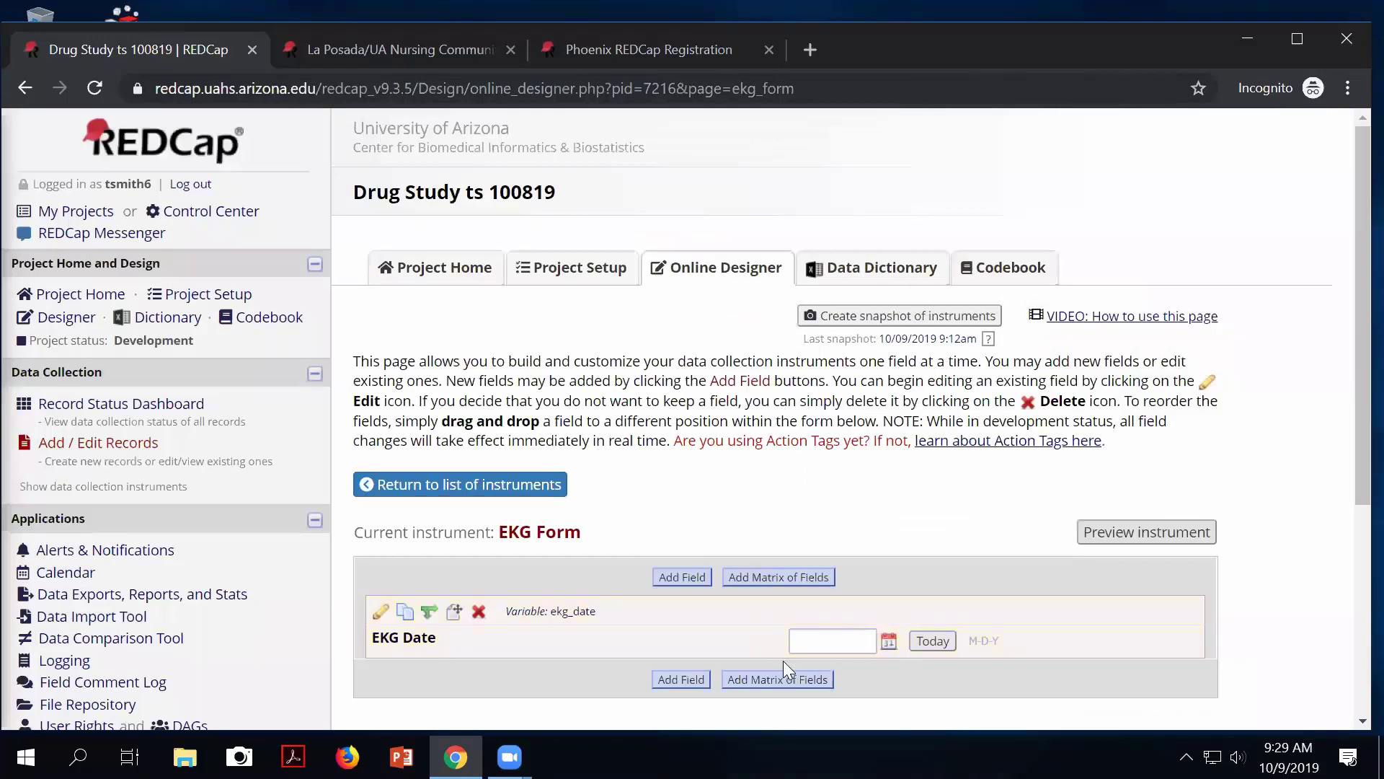
{"action": "scroll", "coordinate": [783, 661], "scroll_direction": "down", "scroll_amount": 2}
Add a File Upload field labelled 'EKG Tracing' with variable name ekg_tracing.
{"action": "scroll", "coordinate": [757, 634], "scroll_direction": "down", "scroll_amount": 2}
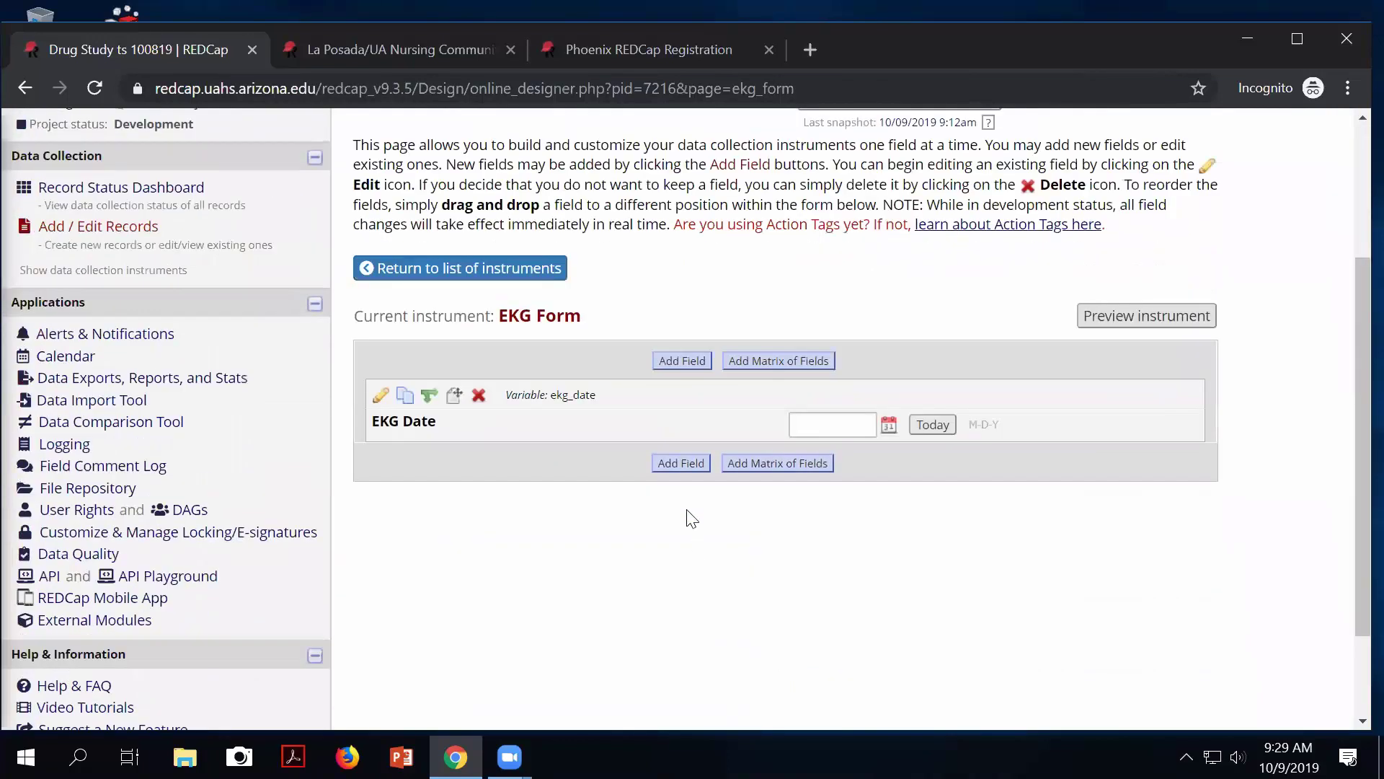
{"action": "left_click", "coordinate": [681, 464]}
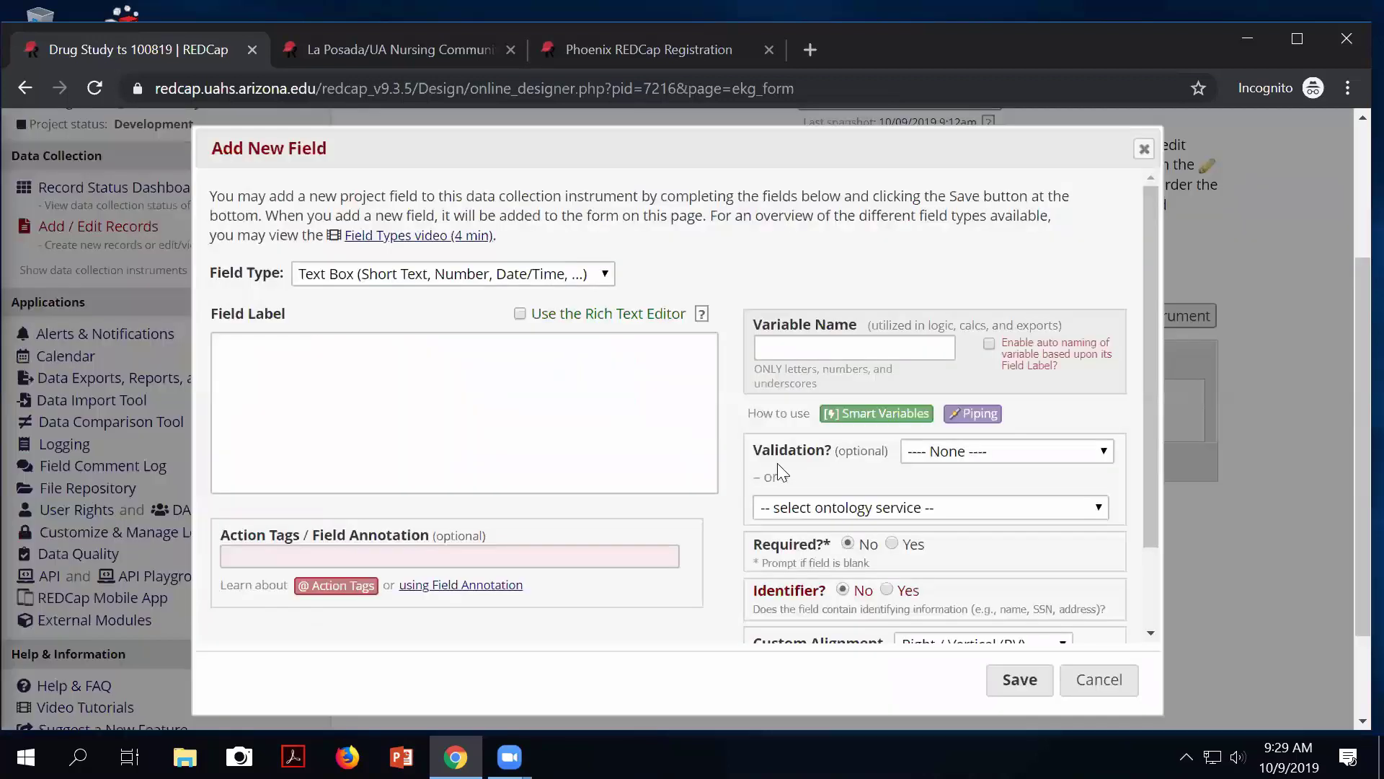
{"action": "left_click", "coordinate": [417, 273]}
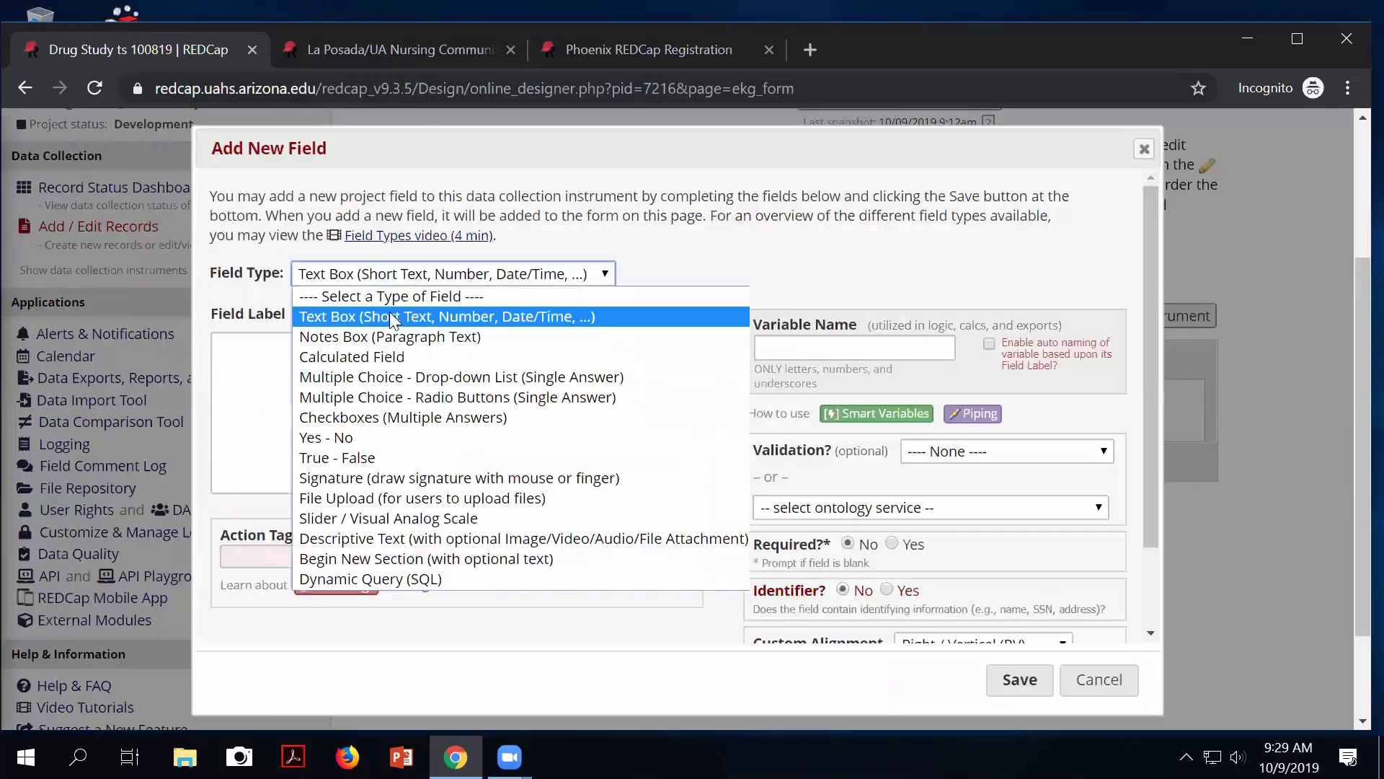
{"action": "left_click", "coordinate": [338, 499]}
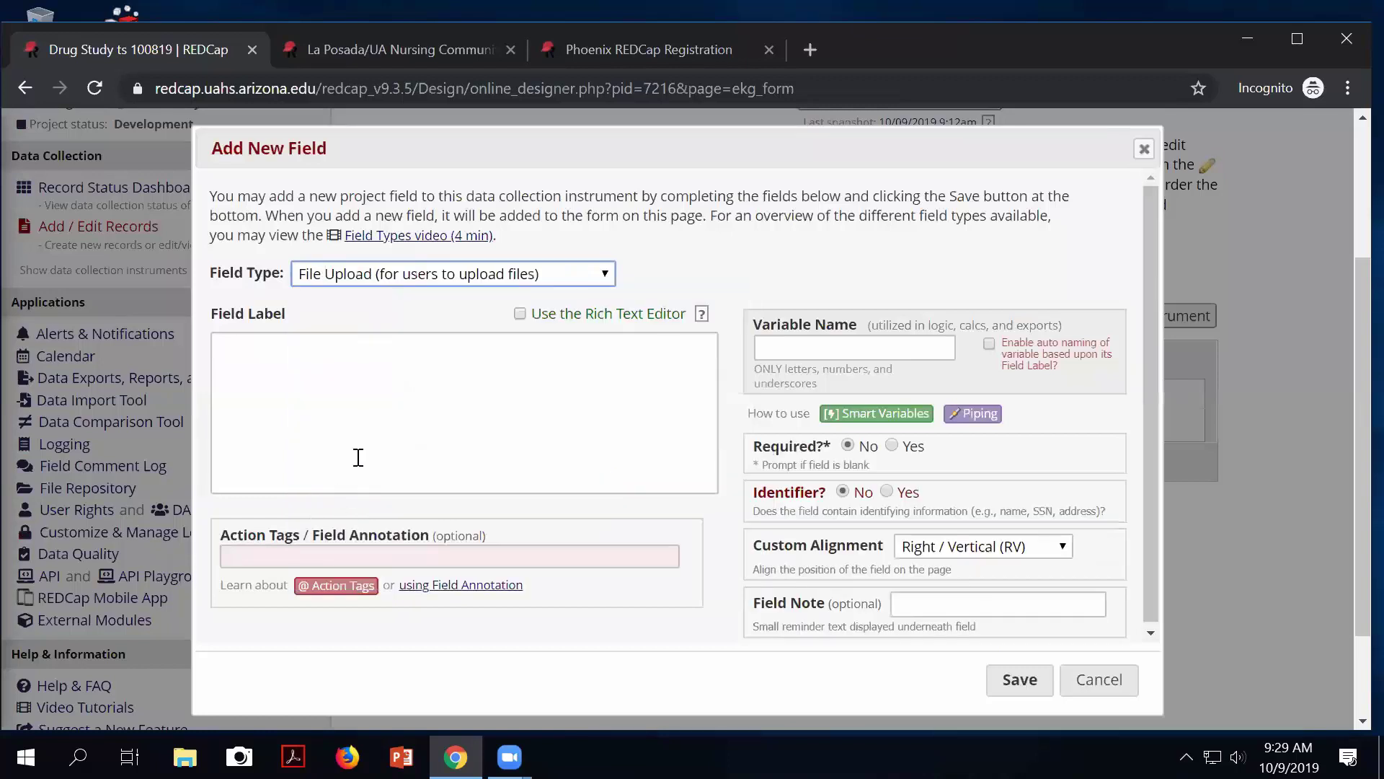
{"action": "left_click", "coordinate": [280, 379]}
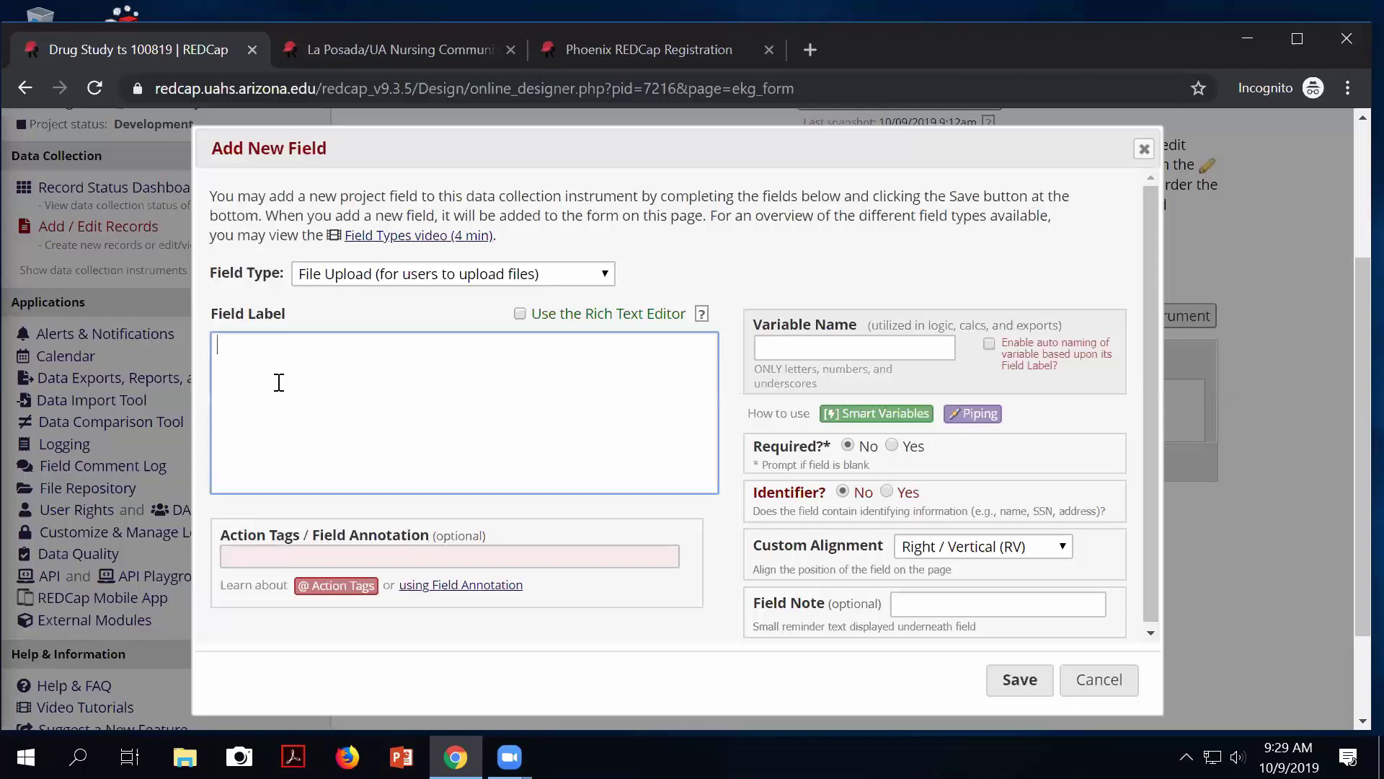
{"action": "type", "text": "EKG Tracing"}
{"action": "left_click", "coordinate": [800, 353]}
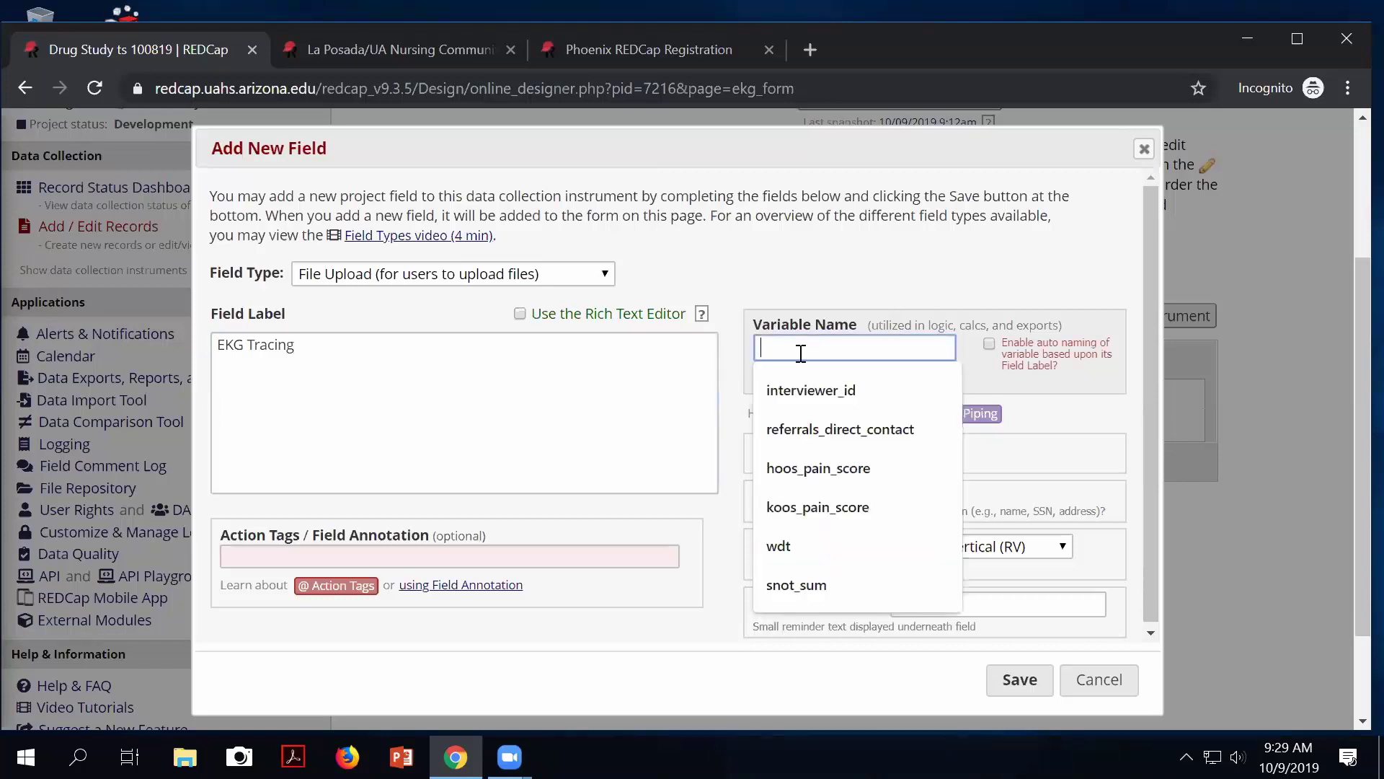
{"action": "type", "text": "ekg tar"}
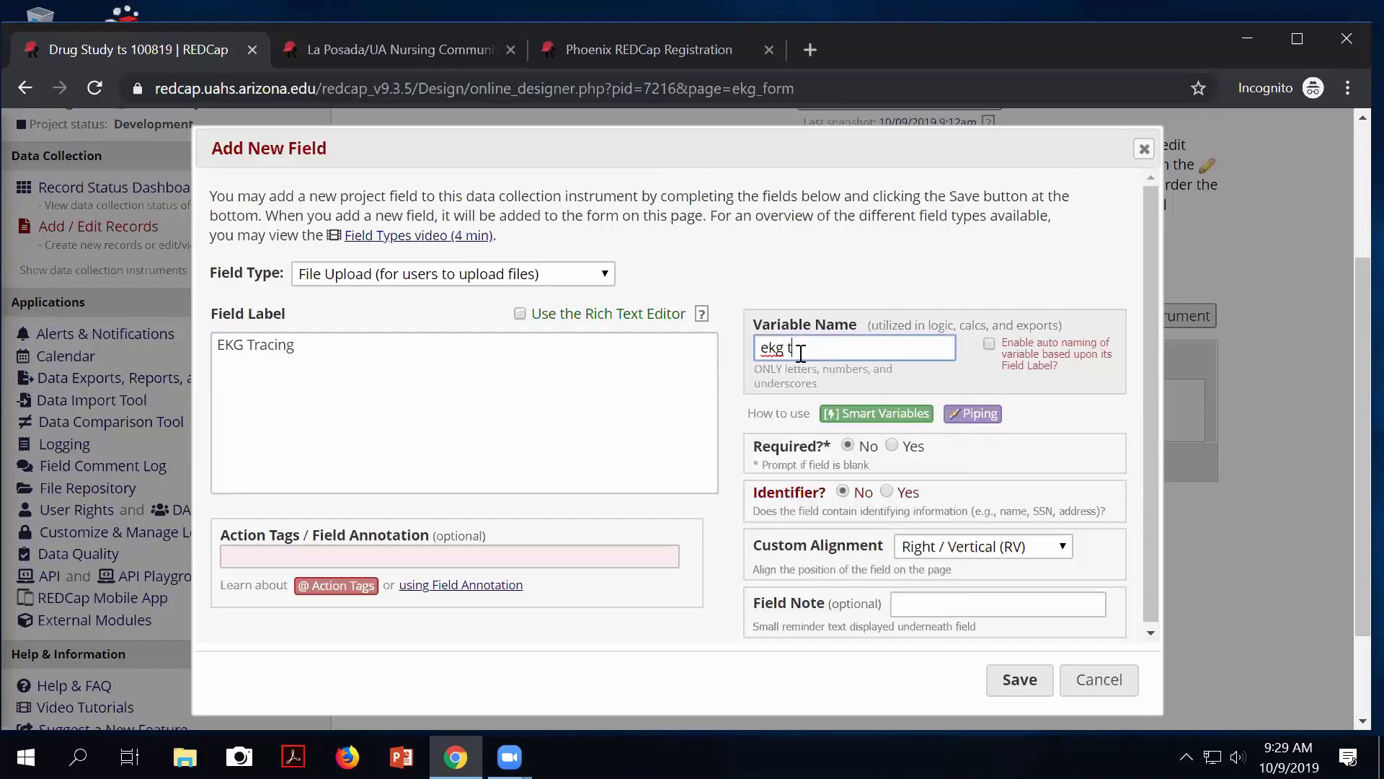
{"action": "key", "text": "BackSpace"}
{"action": "key", "text": "BackSpace"}
{"action": "type", "text": "racing"}
{"action": "left_click", "coordinate": [1021, 677]}
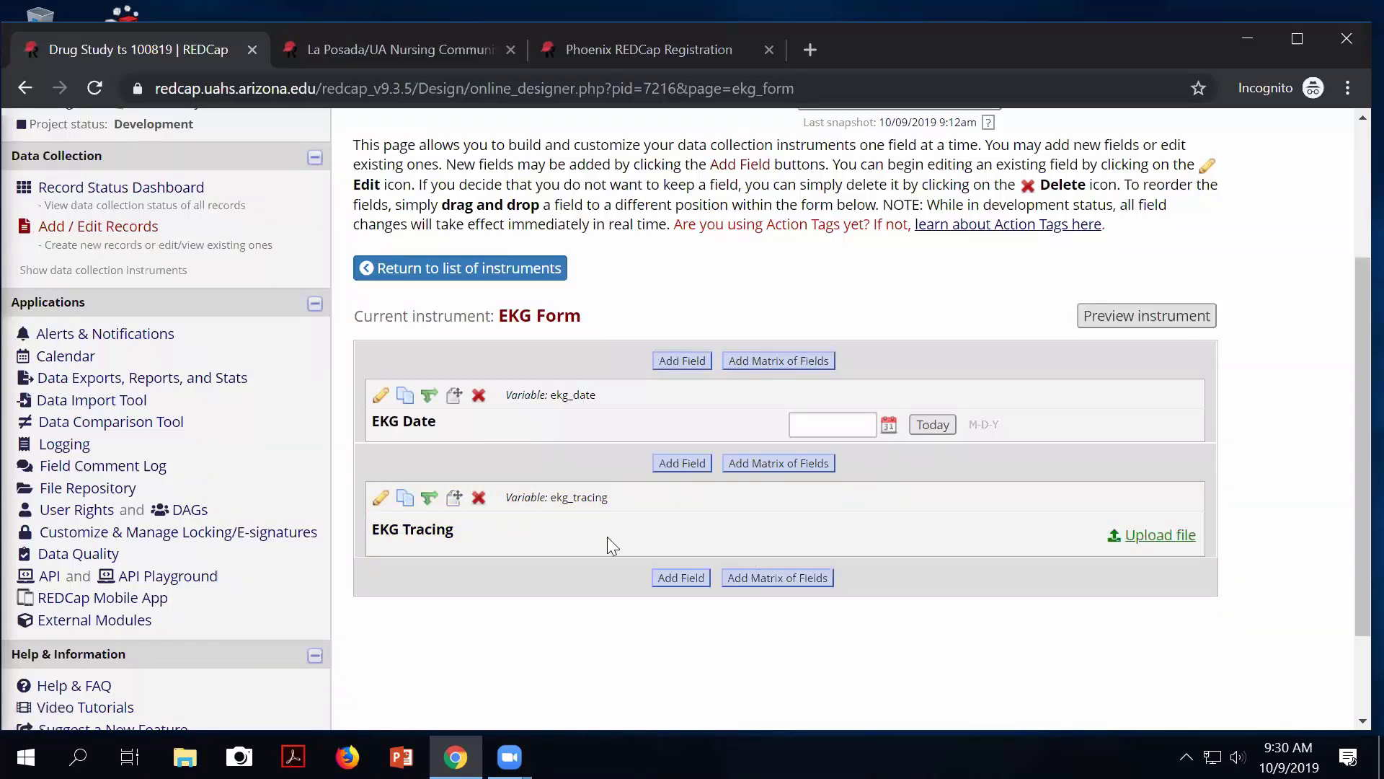
Add a Notes Box field 'Interpretation' (ekg_interpret) with Left / Vertical (LV) alignment.
{"action": "left_click", "coordinate": [681, 579]}
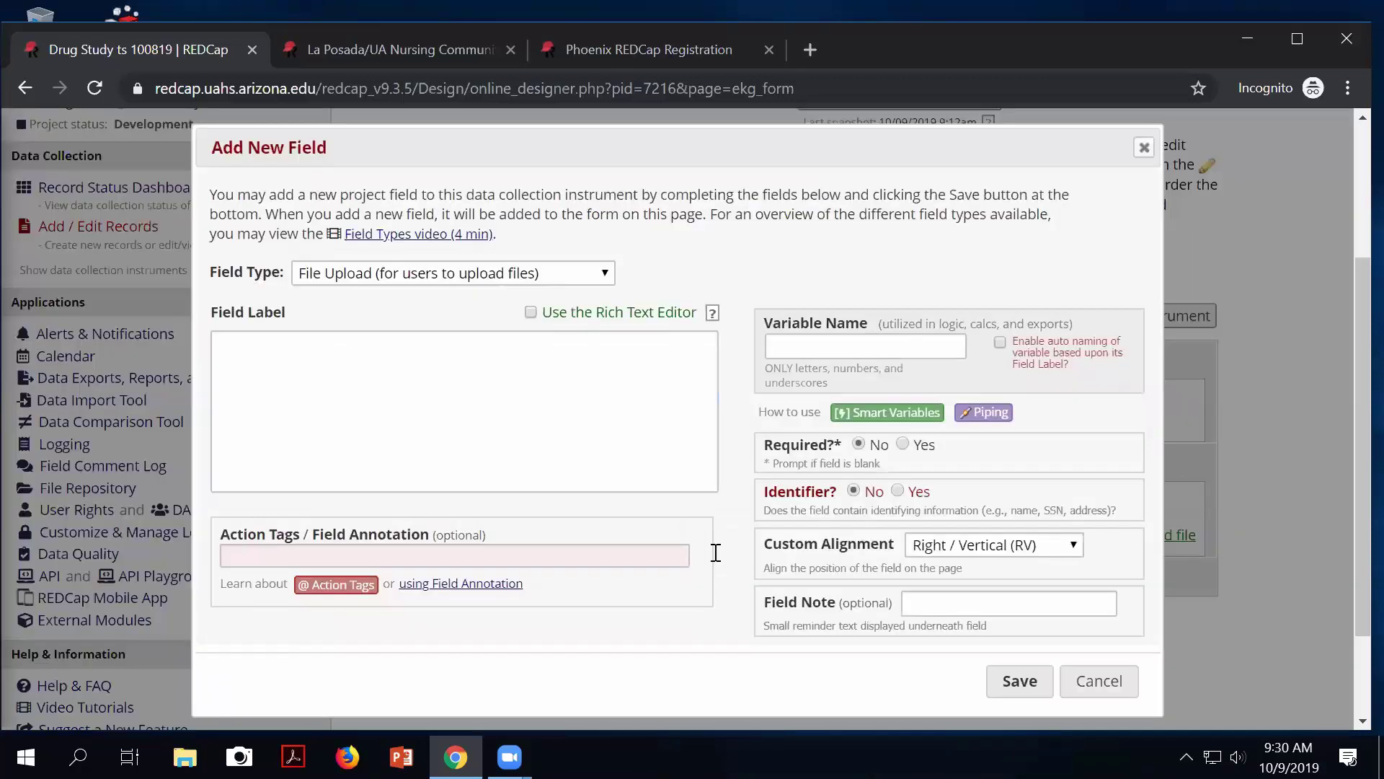
{"action": "left_click", "coordinate": [363, 279]}
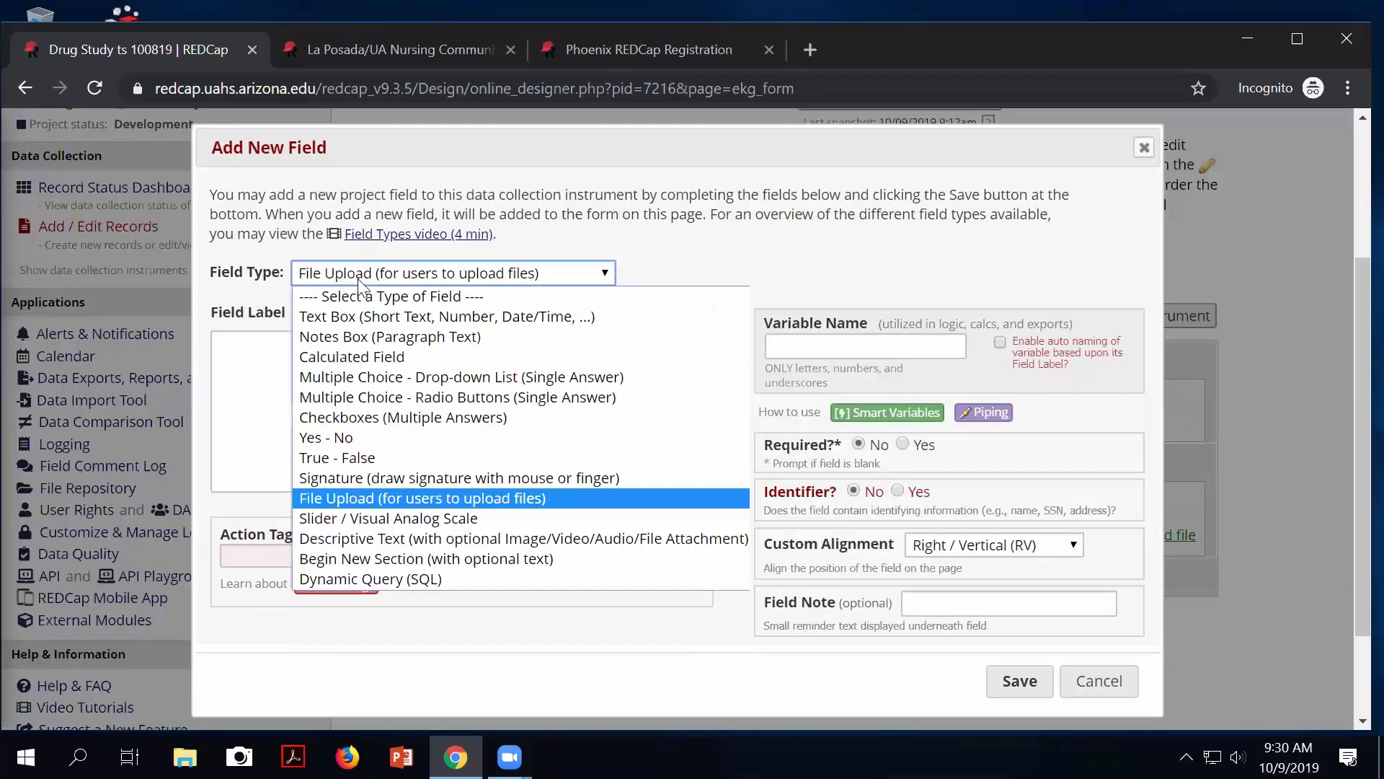
{"action": "left_click", "coordinate": [323, 330]}
{"action": "left_click", "coordinate": [273, 354]}
{"action": "type", "text": "In"}
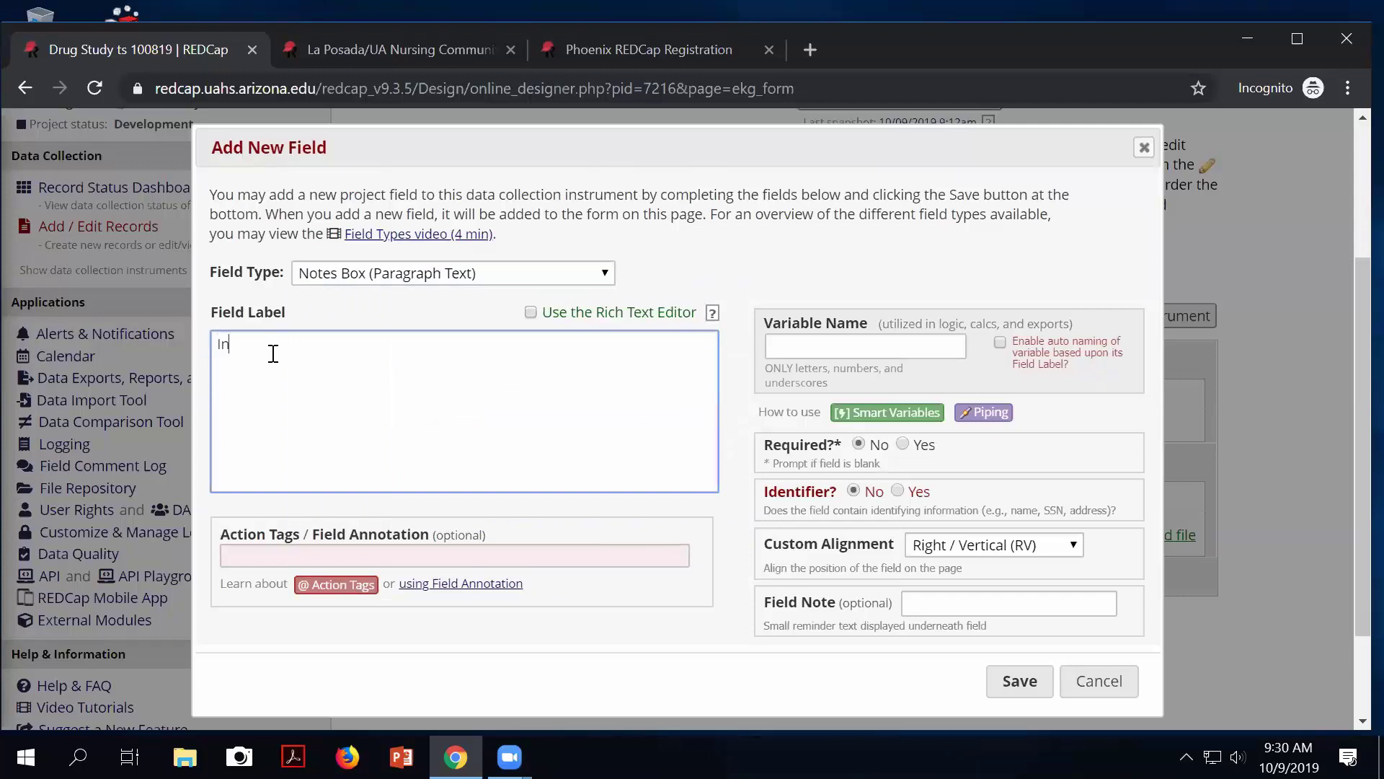
{"action": "type", "text": "terpretation"}
{"action": "left_click", "coordinate": [778, 345]}
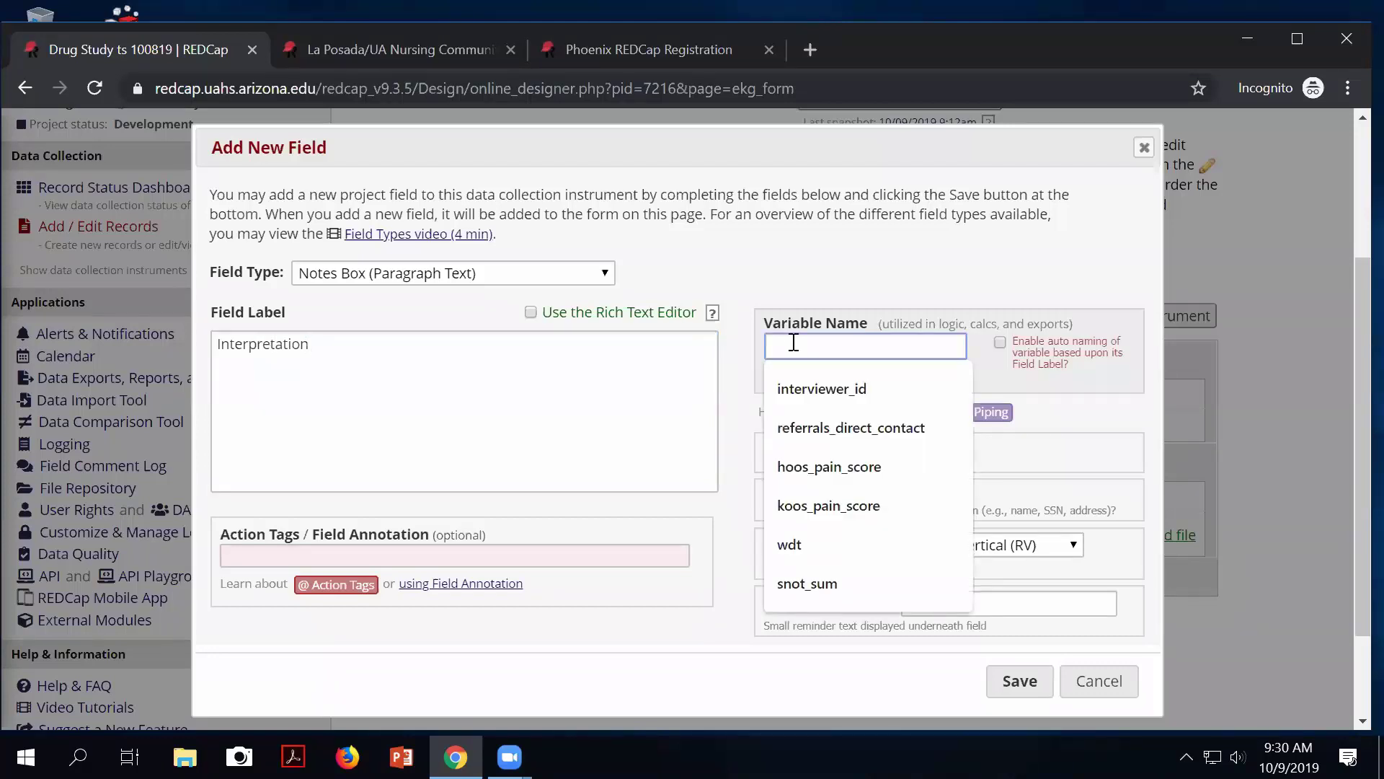
{"action": "type", "text": "ekg_interpret"}
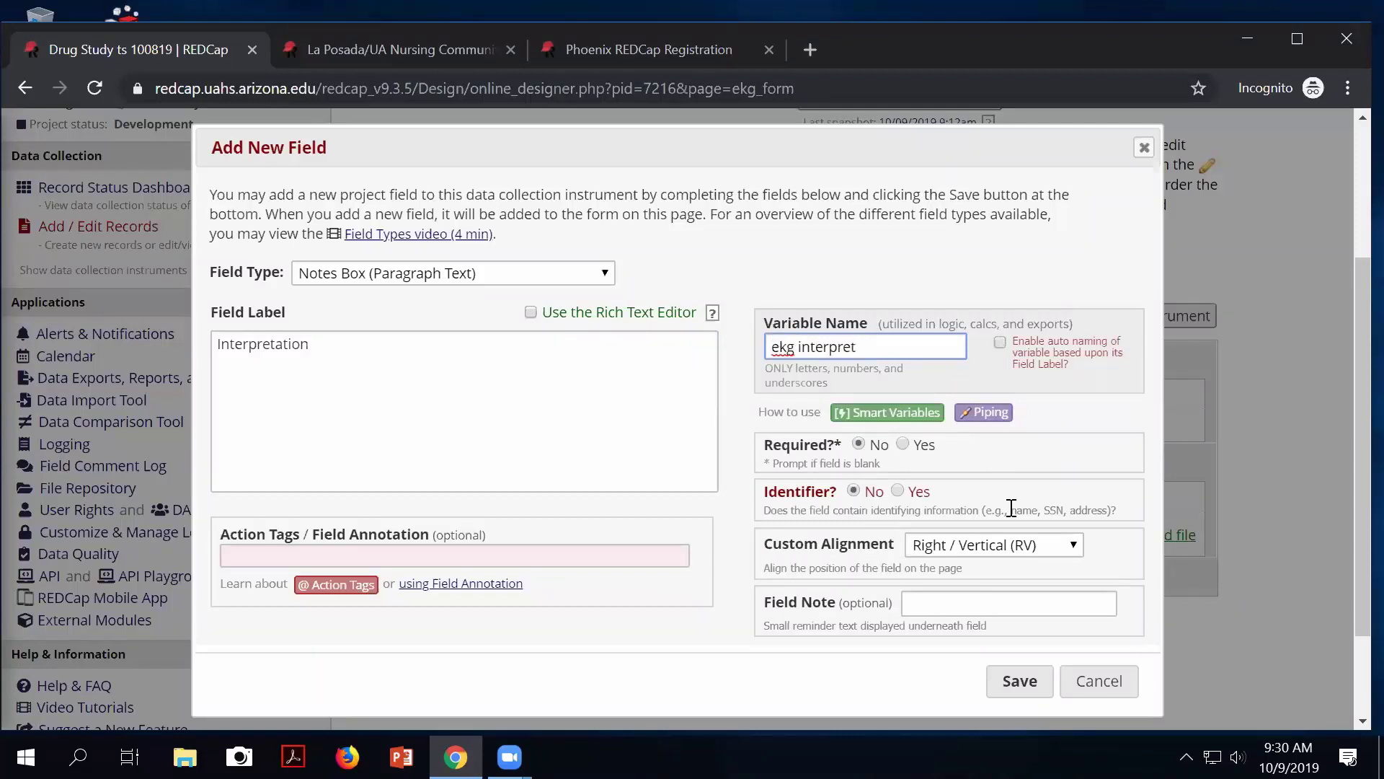
{"action": "left_click", "coordinate": [970, 547]}
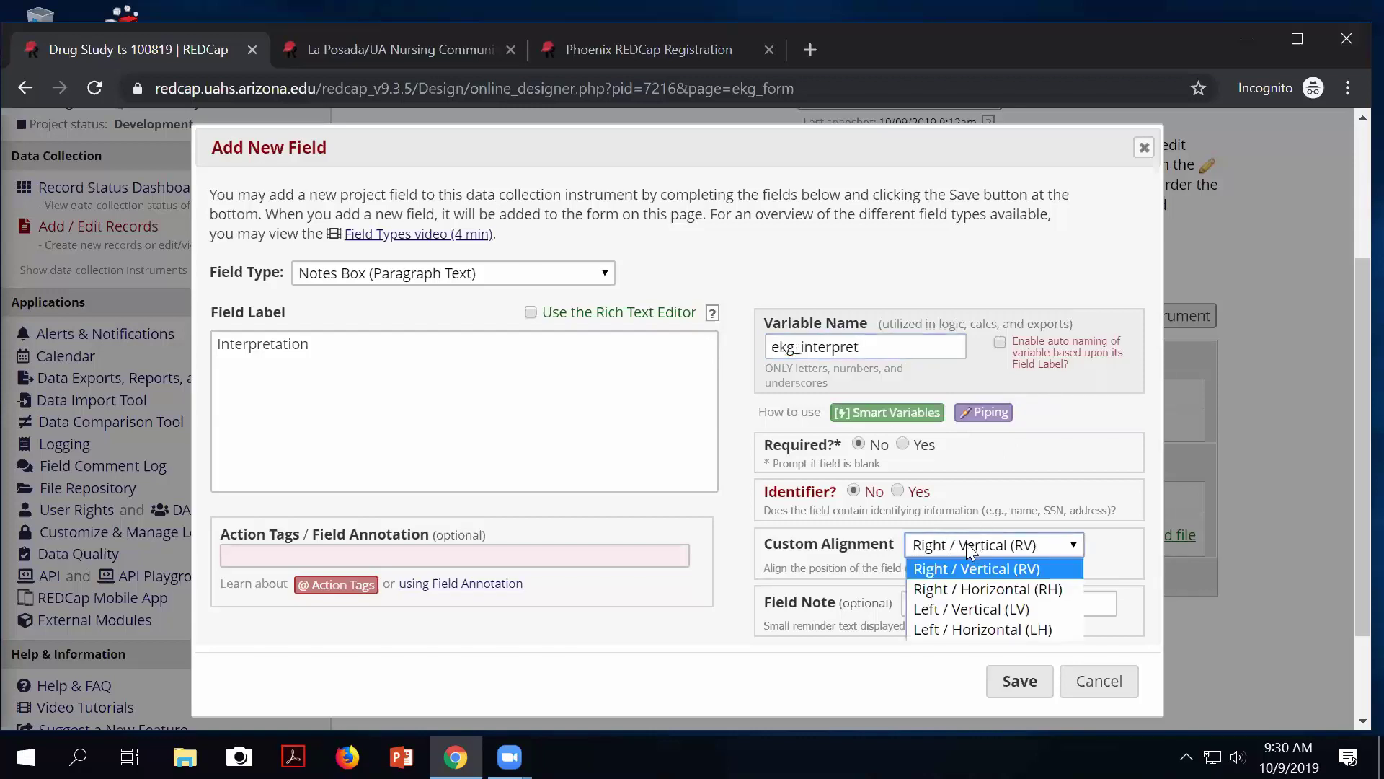
{"action": "left_click", "coordinate": [961, 611]}
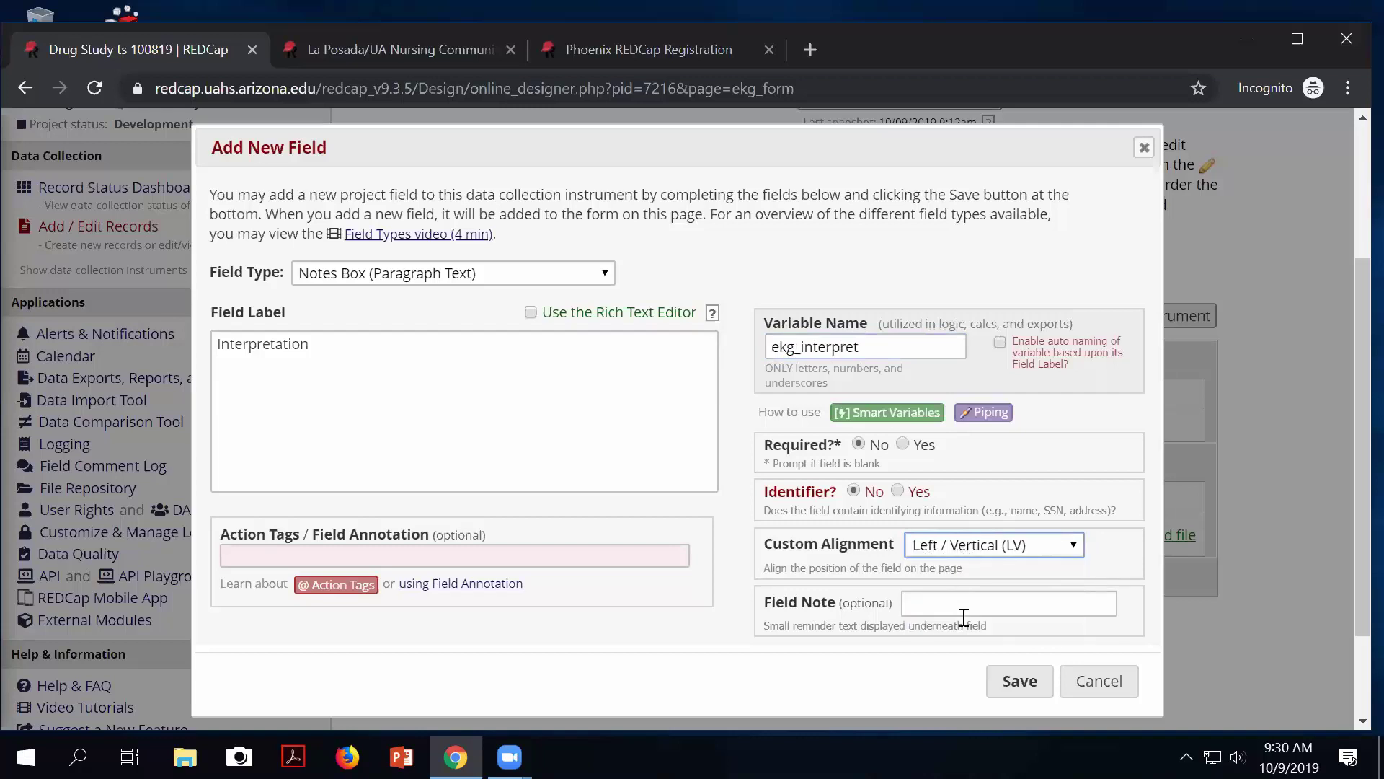
{"action": "left_click", "coordinate": [1020, 682]}
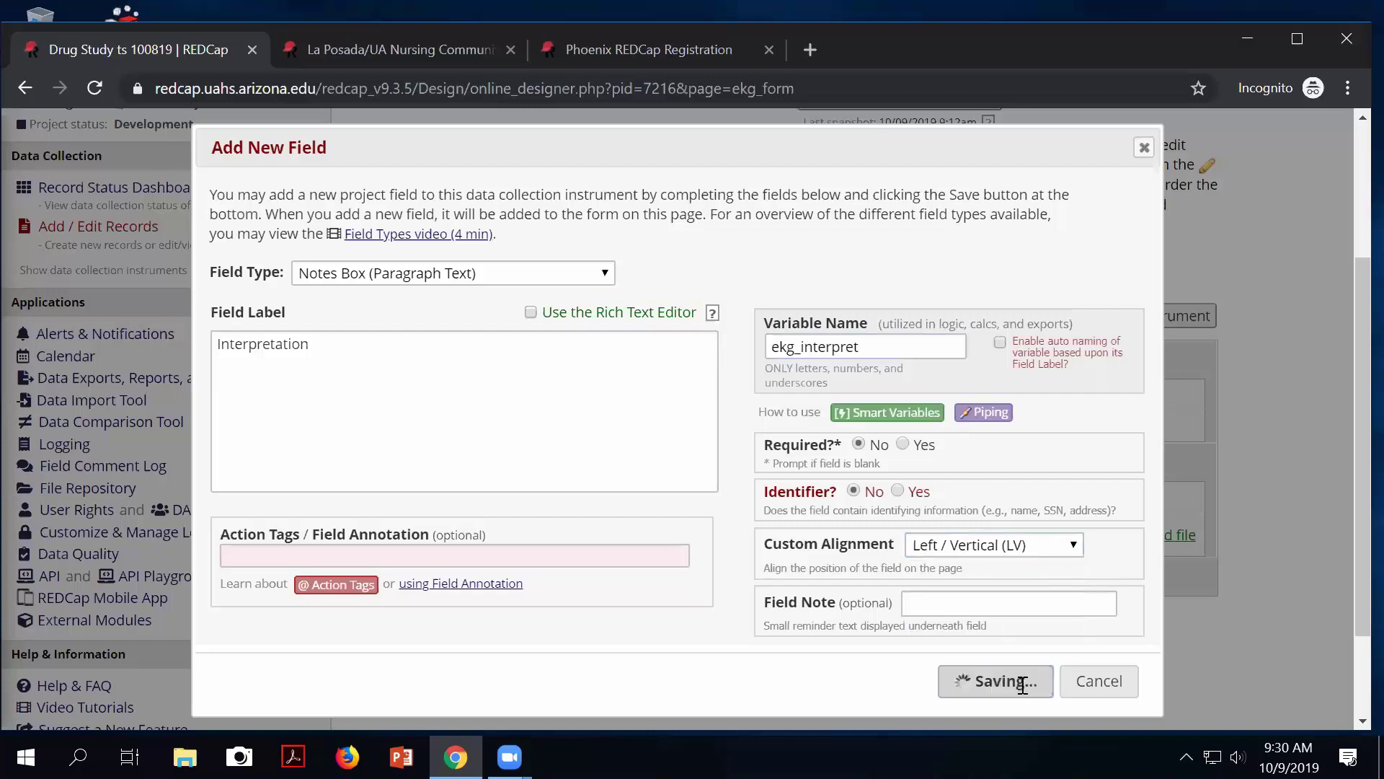
Review the three EKG Form fields and return to the instrument list.
{"action": "scroll", "coordinate": [700, 602], "scroll_direction": "down", "scroll_amount": 3}
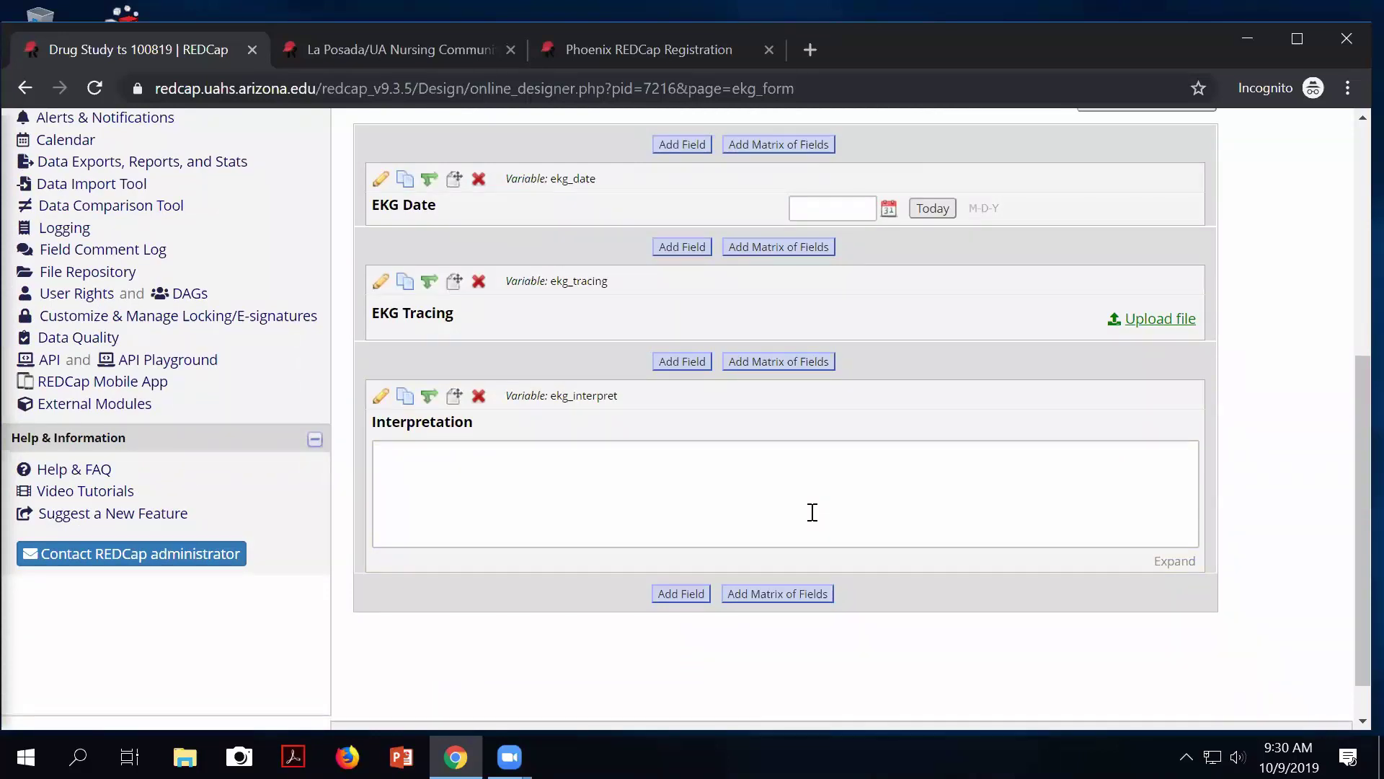
{"action": "scroll", "coordinate": [813, 512], "scroll_direction": "up", "scroll_amount": 3}
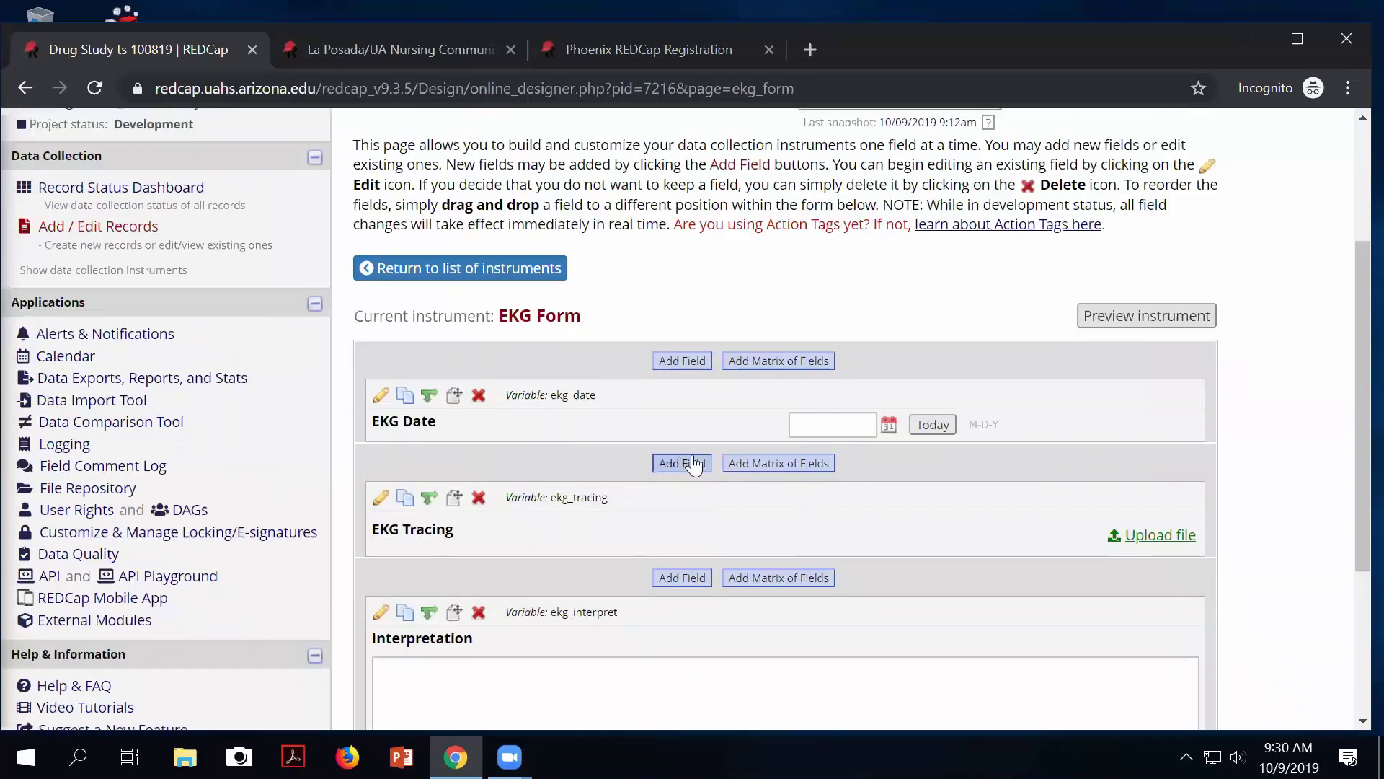
{"action": "left_click", "coordinate": [430, 271]}
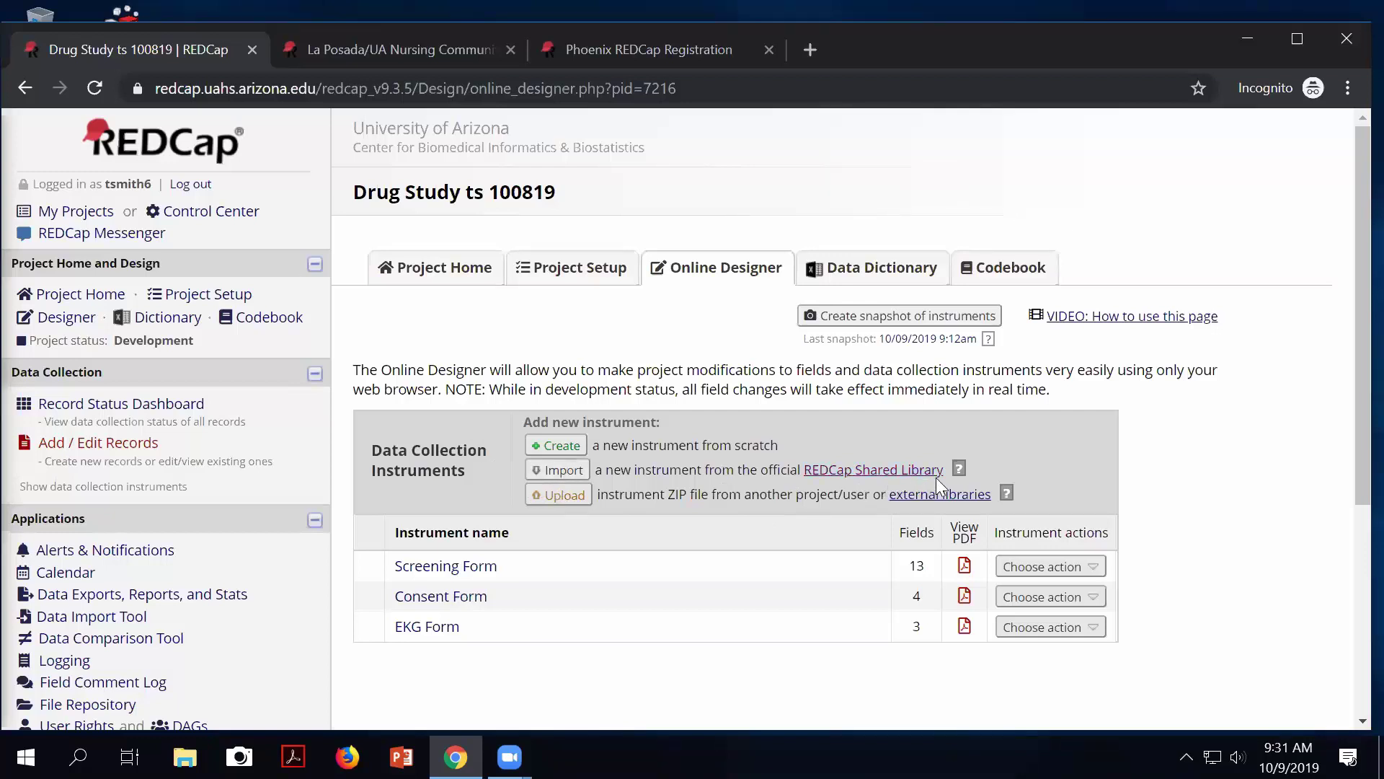
Open the REDCap Shared Library import page and browse its 2449 listed instruments.
{"action": "left_click", "coordinate": [565, 471]}
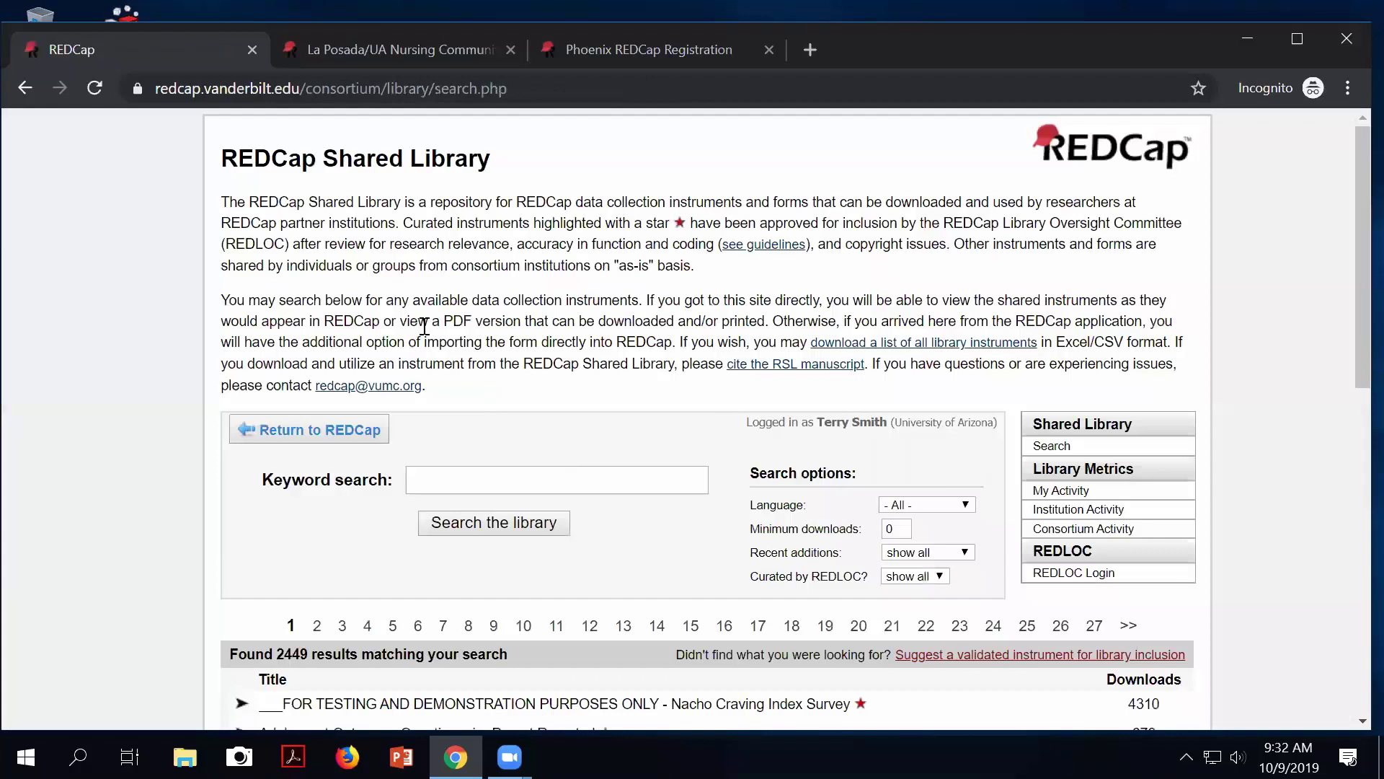
{"action": "left_click_drag", "start_coordinate": [323, 149], "coordinate": [490, 169]}
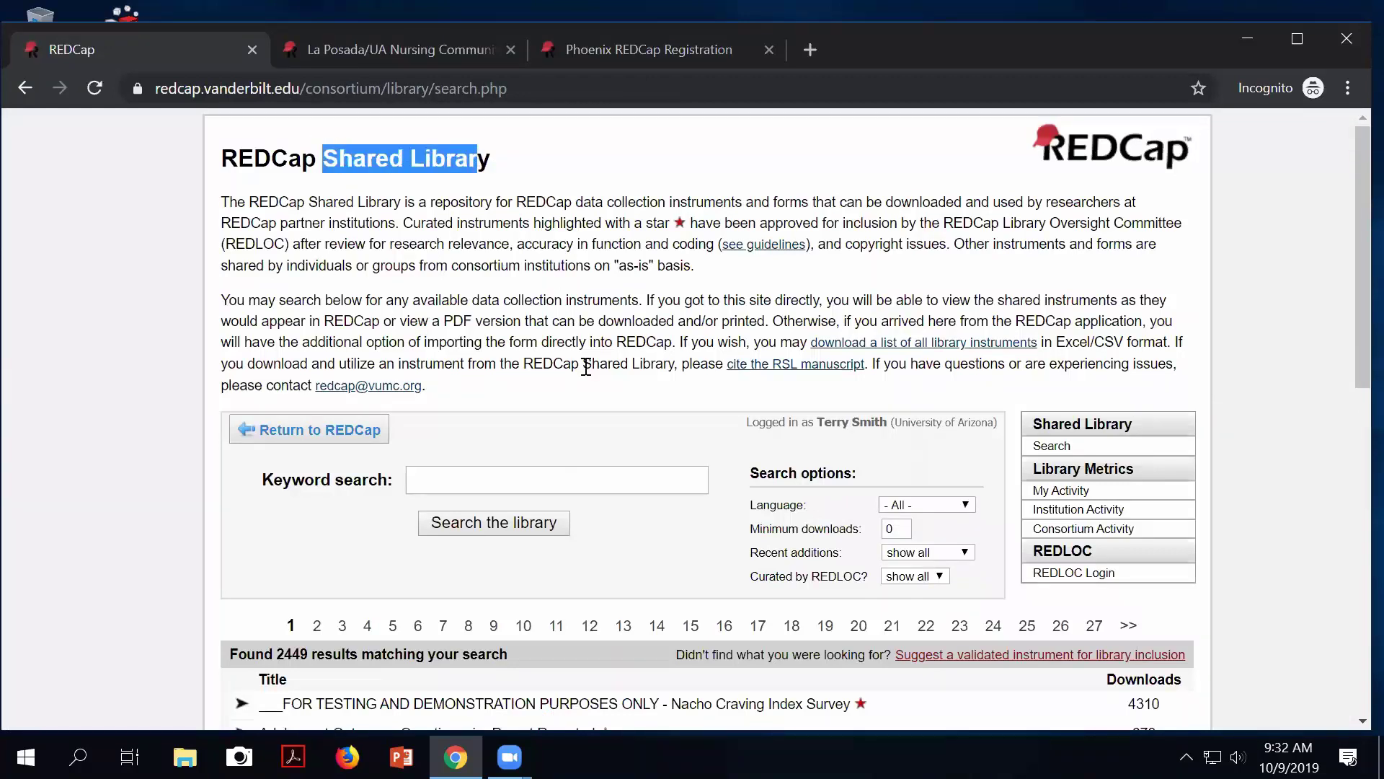
{"action": "scroll", "coordinate": [586, 367], "scroll_direction": "down", "scroll_amount": 1}
{"action": "scroll", "coordinate": [582, 367], "scroll_direction": "up", "scroll_amount": 1}
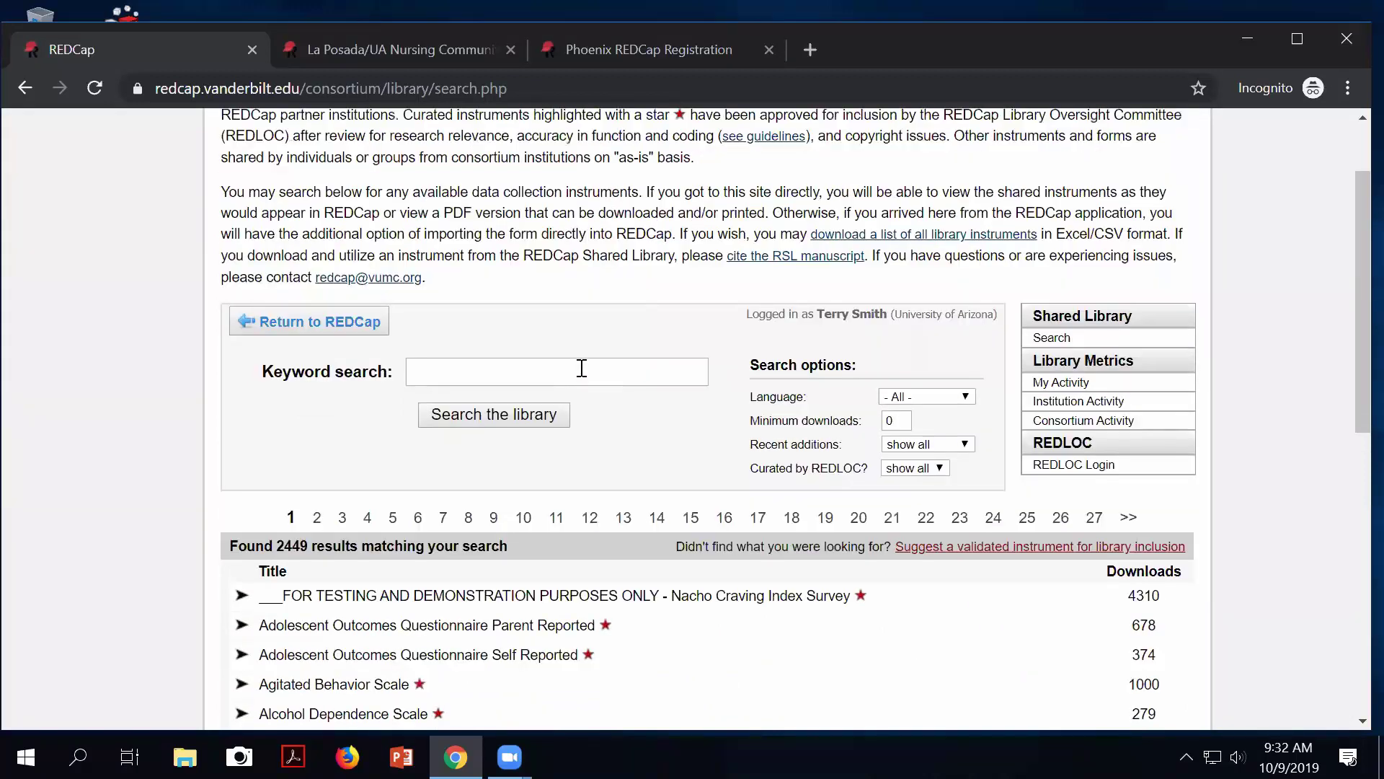
{"action": "scroll", "coordinate": [582, 367], "scroll_direction": "down", "scroll_amount": 2}
{"action": "scroll", "coordinate": [575, 379], "scroll_direction": "down", "scroll_amount": 2}
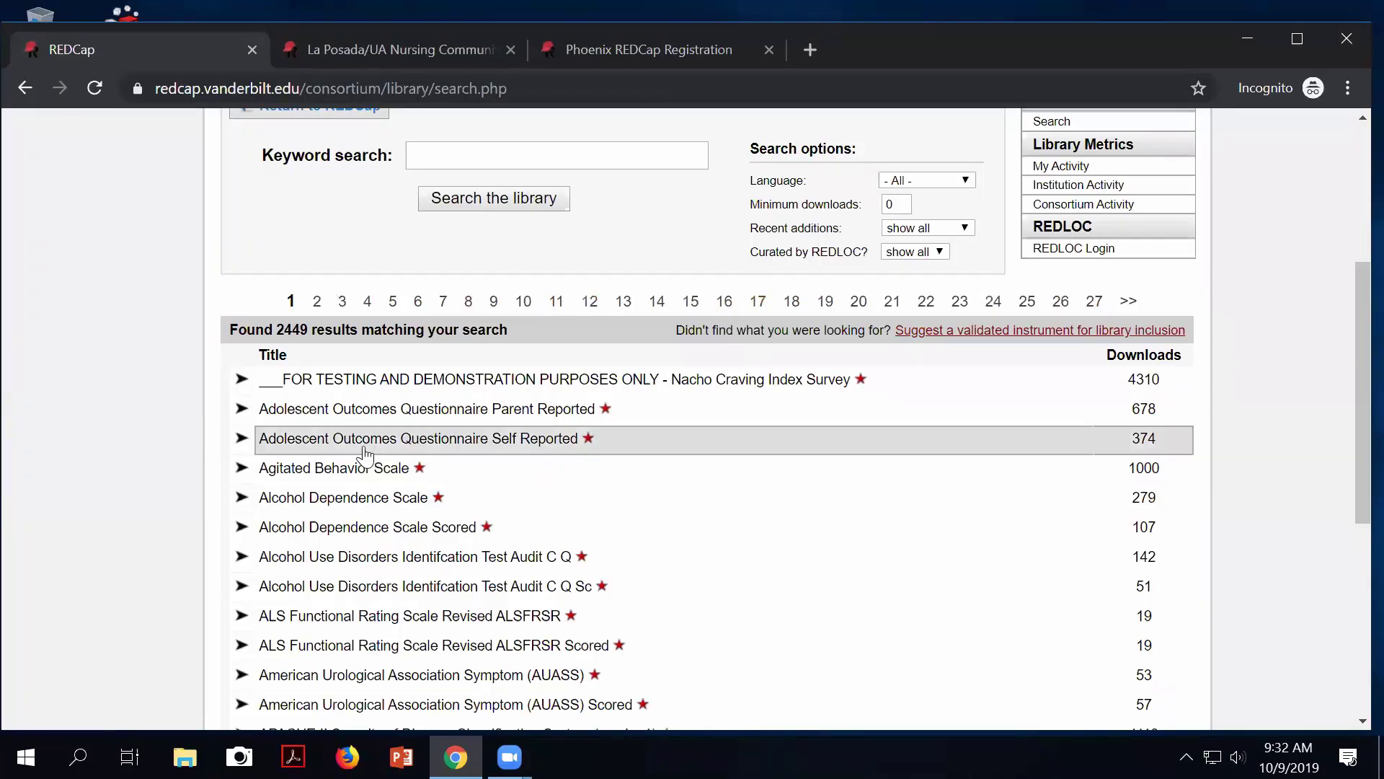
{"action": "scroll", "coordinate": [555, 447], "scroll_direction": "up", "scroll_amount": 3}
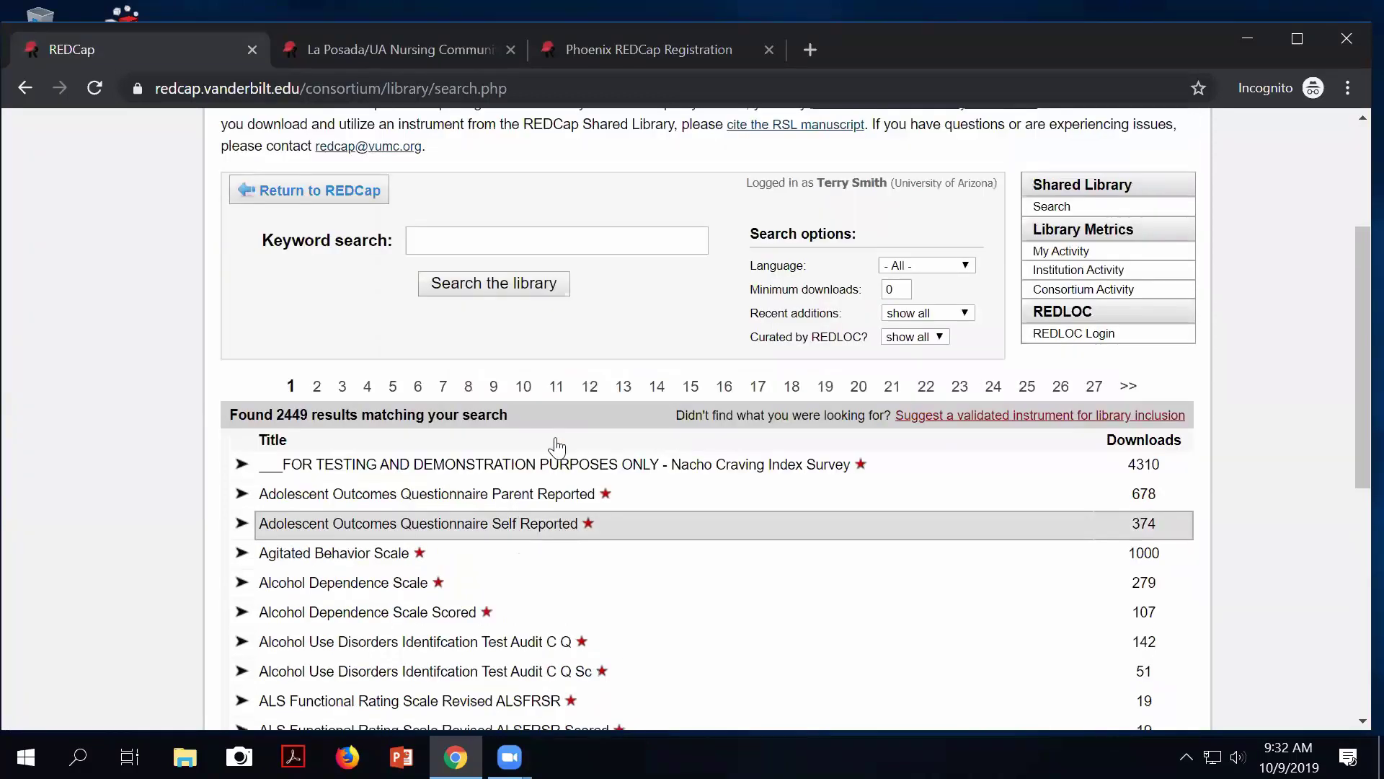
{"action": "scroll", "coordinate": [425, 407], "scroll_direction": "up", "scroll_amount": 2}
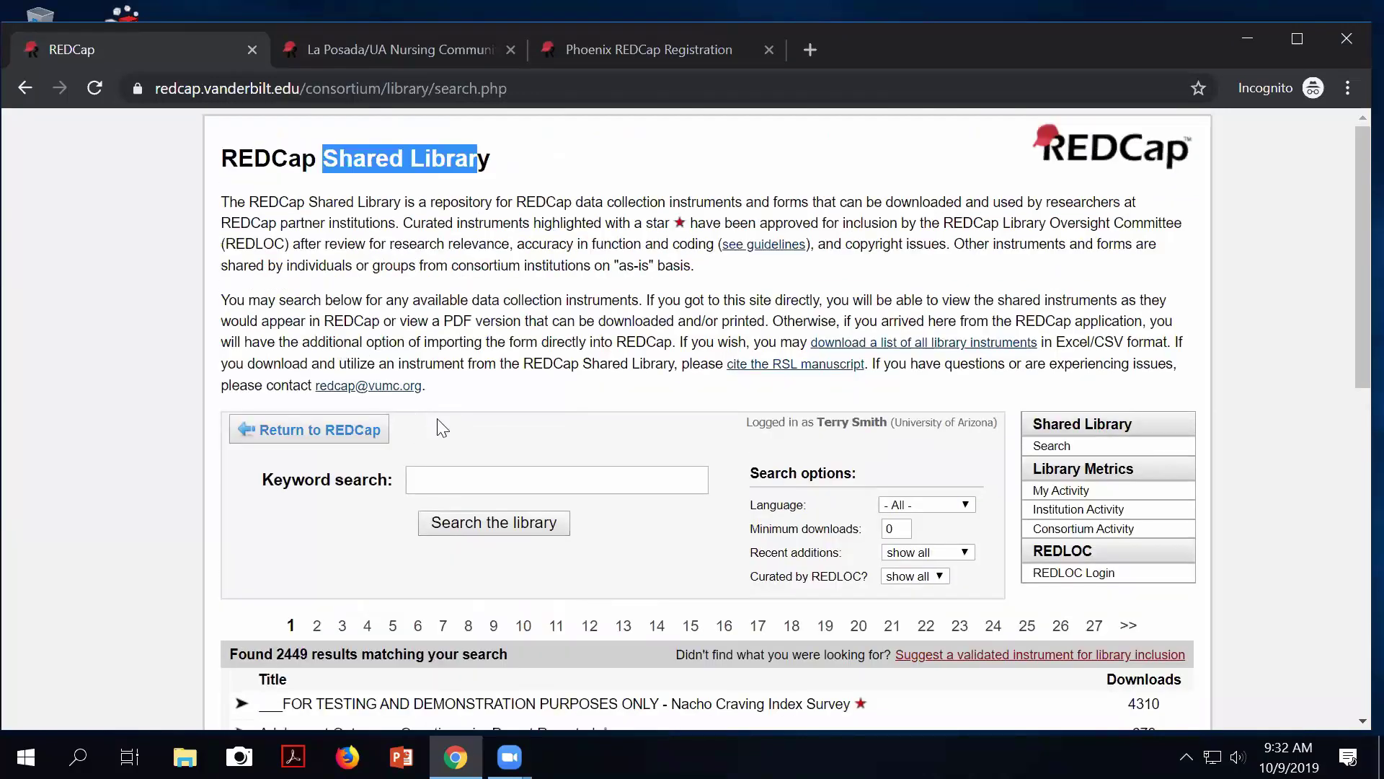
{"action": "left_click", "coordinate": [443, 480]}
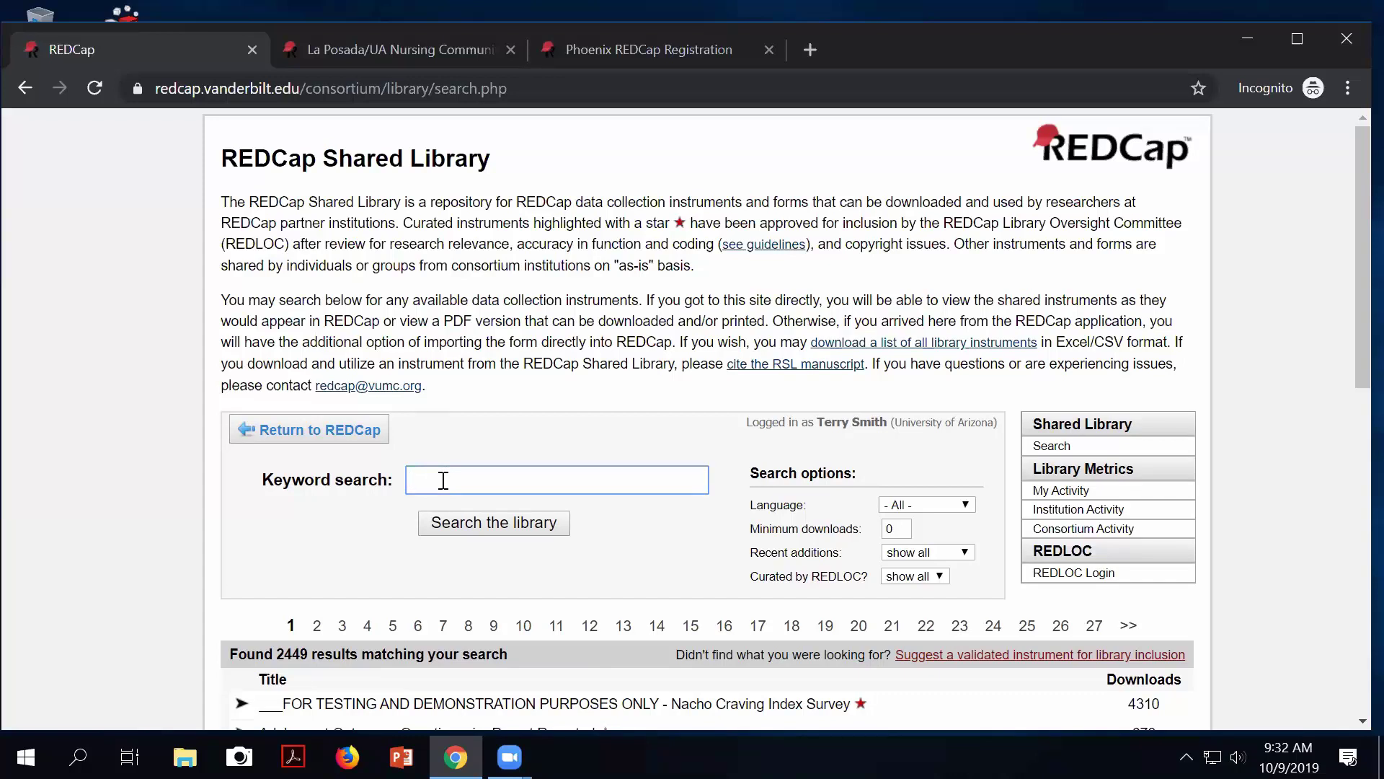
Search the Shared Library for 'promis' and browse the results.
{"action": "type", "text": "promis"}
{"action": "left_click", "coordinate": [456, 530]}
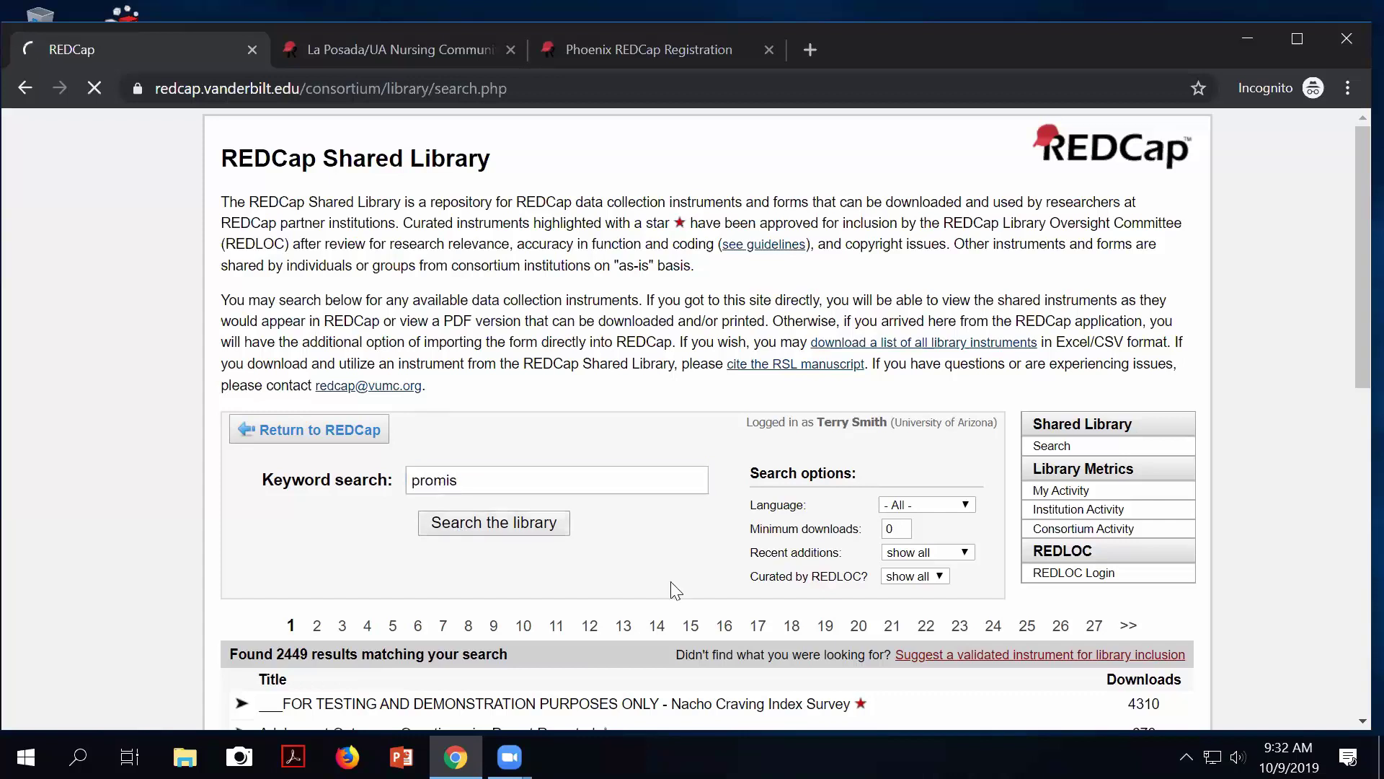
{"action": "scroll", "coordinate": [531, 530], "scroll_direction": "down", "scroll_amount": 4}
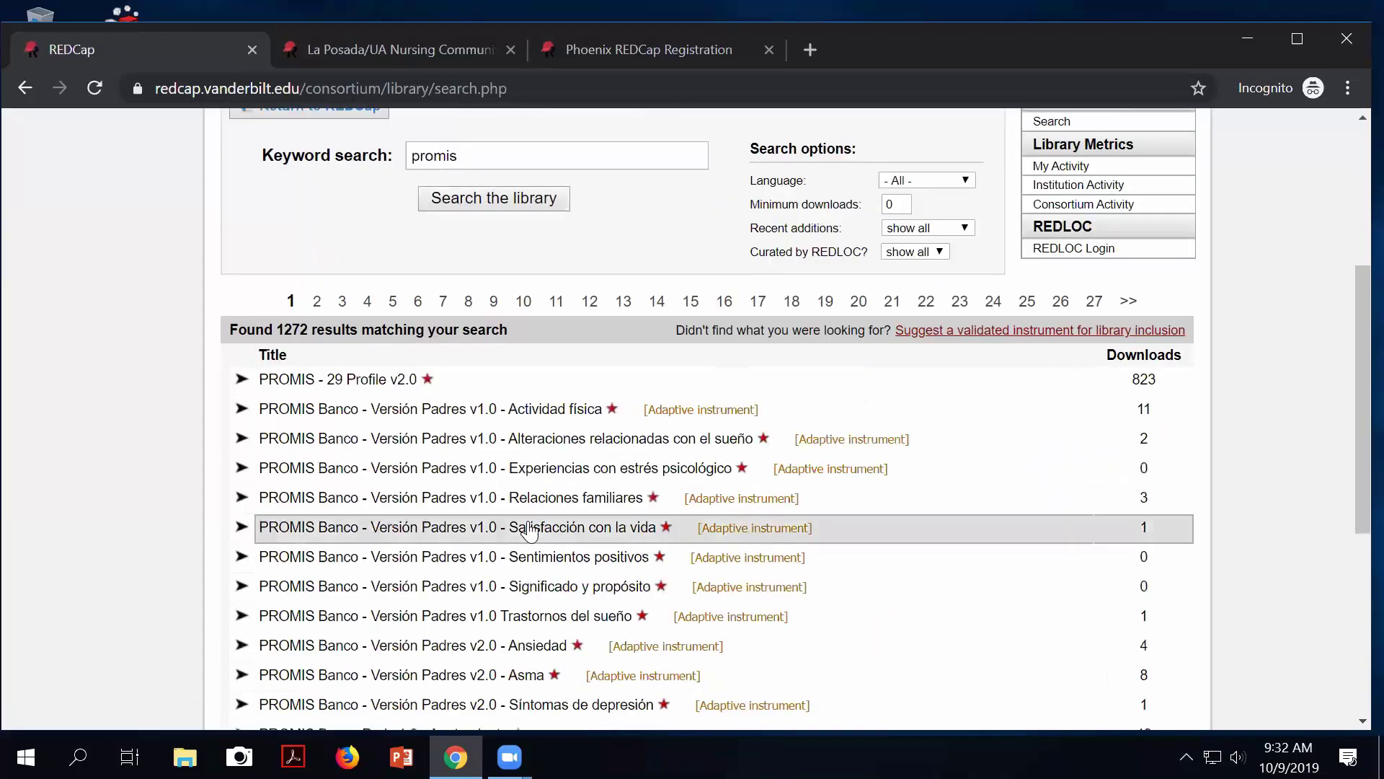
{"action": "scroll", "coordinate": [505, 530], "scroll_direction": "down", "scroll_amount": 1}
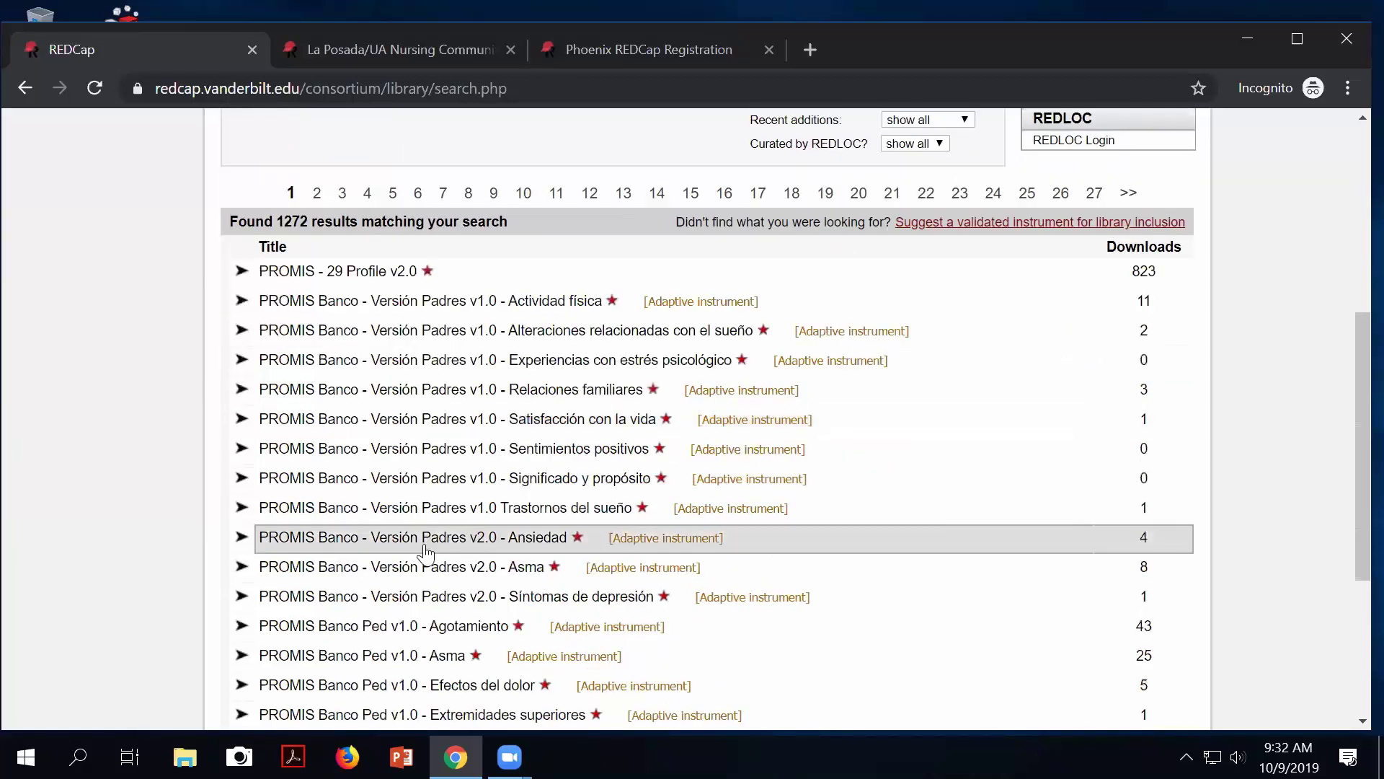
{"action": "scroll", "coordinate": [389, 545], "scroll_direction": "down", "scroll_amount": 1}
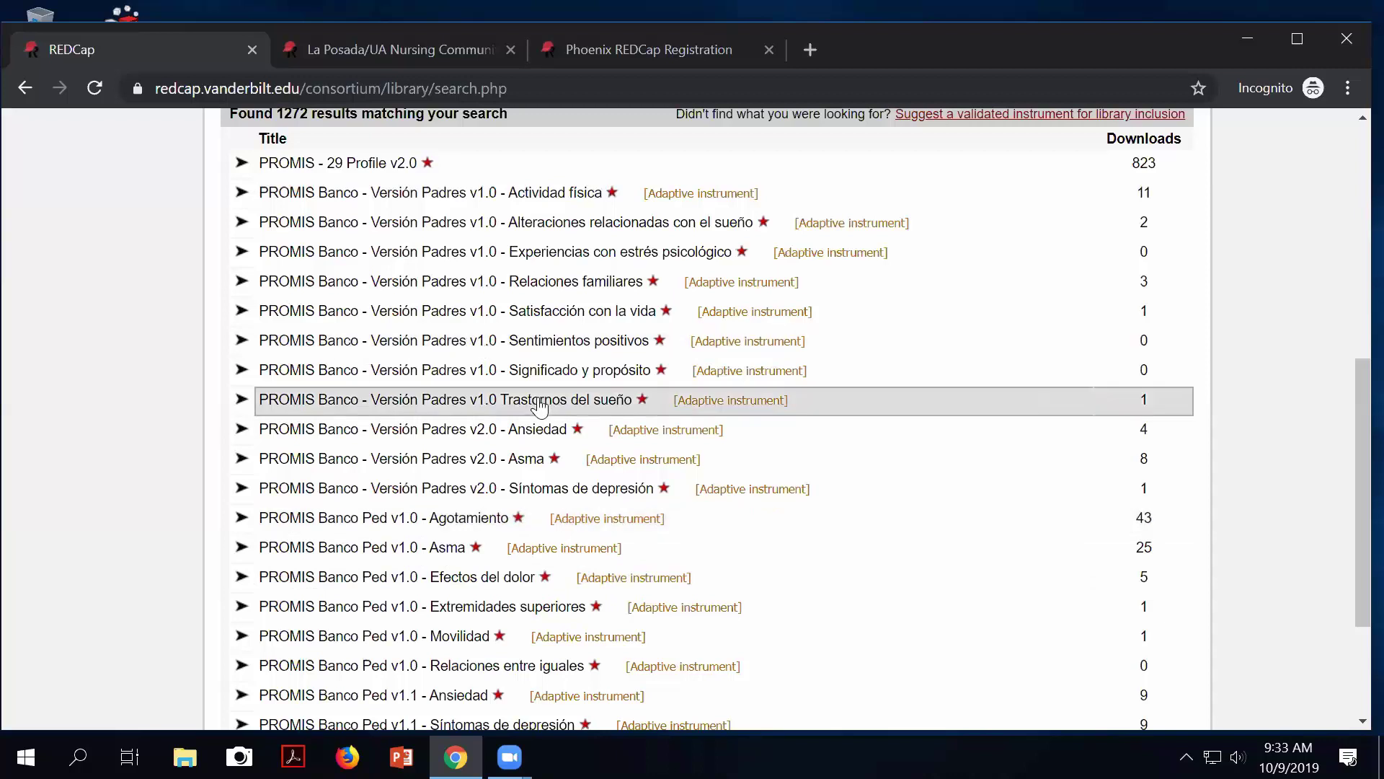
{"action": "scroll", "coordinate": [539, 407], "scroll_direction": "up", "scroll_amount": 5}
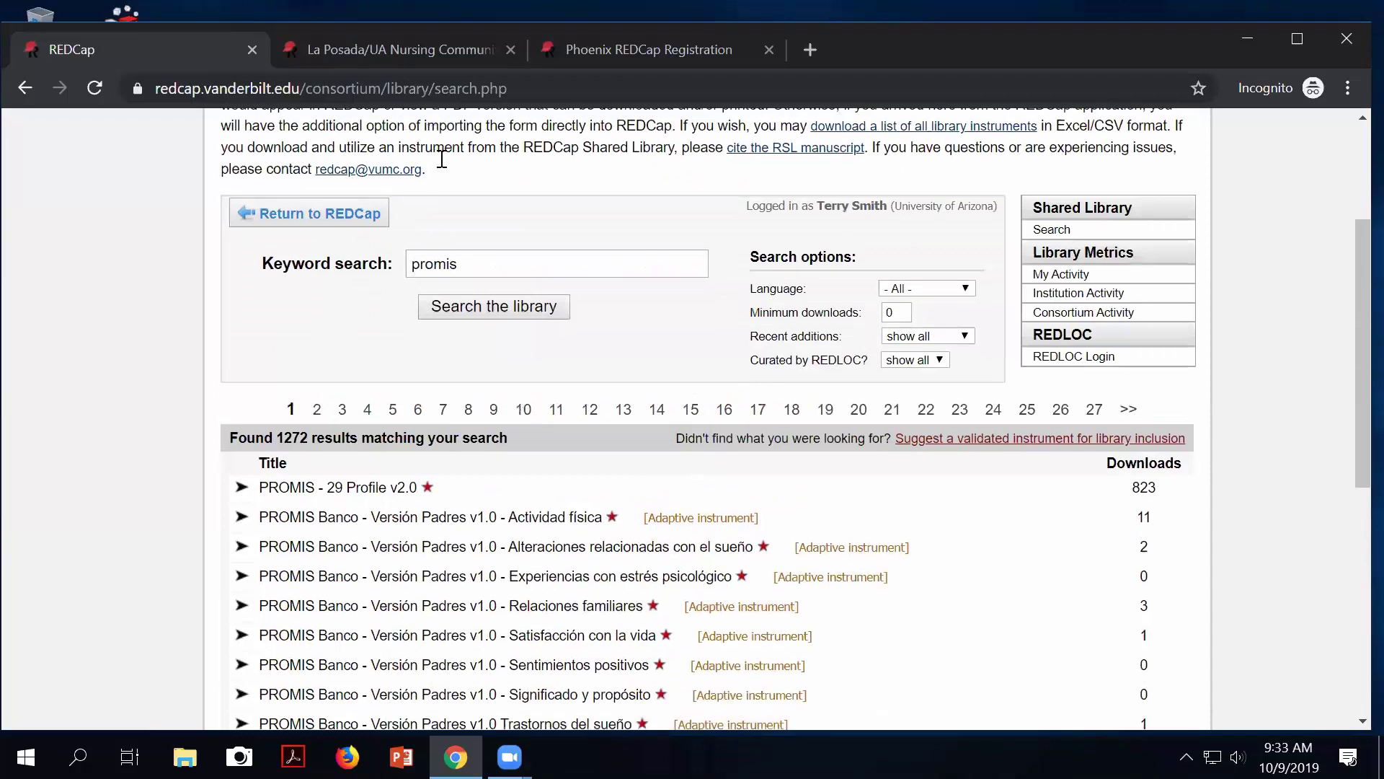
Refine the keyword search terms to 'promis parent proxy sf'.
{"action": "left_click", "coordinate": [483, 268]}
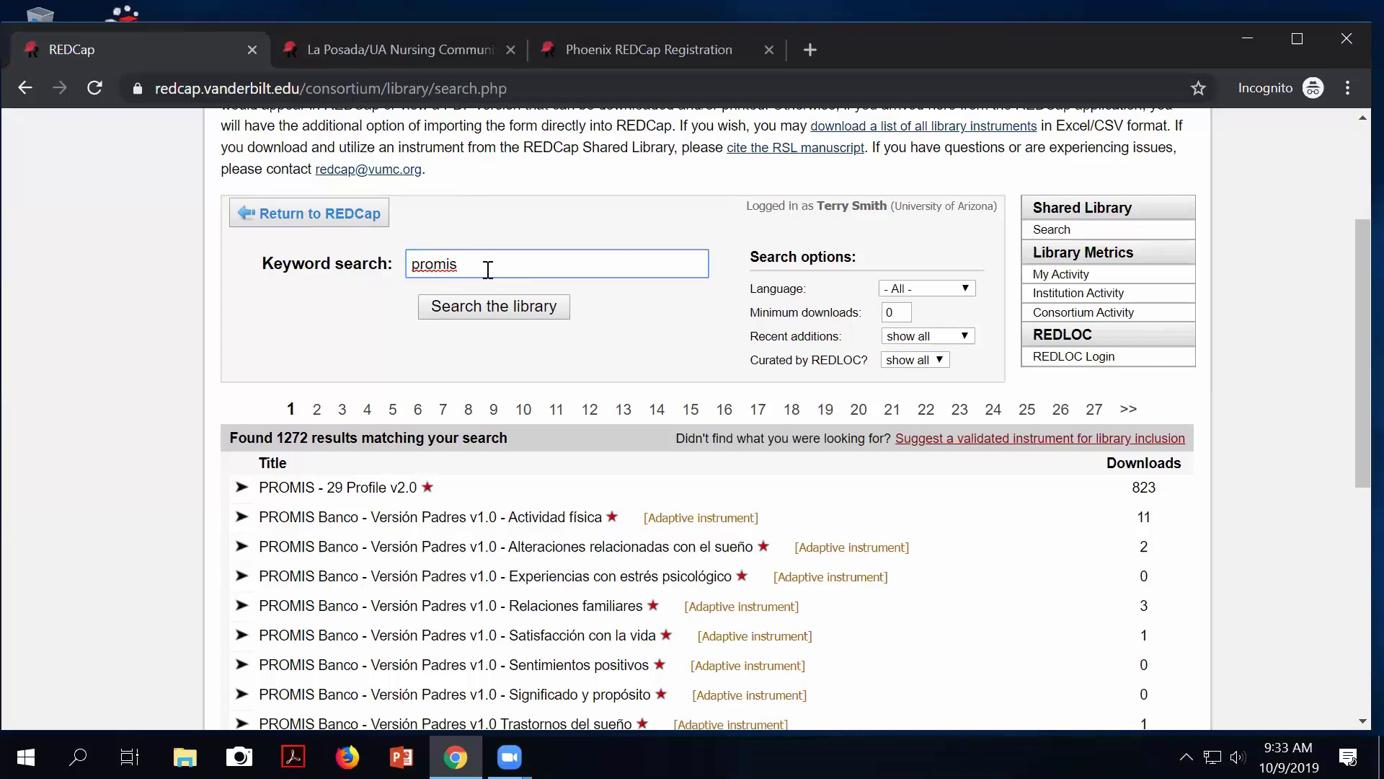
{"action": "type", "text": "parent proxy sf"}
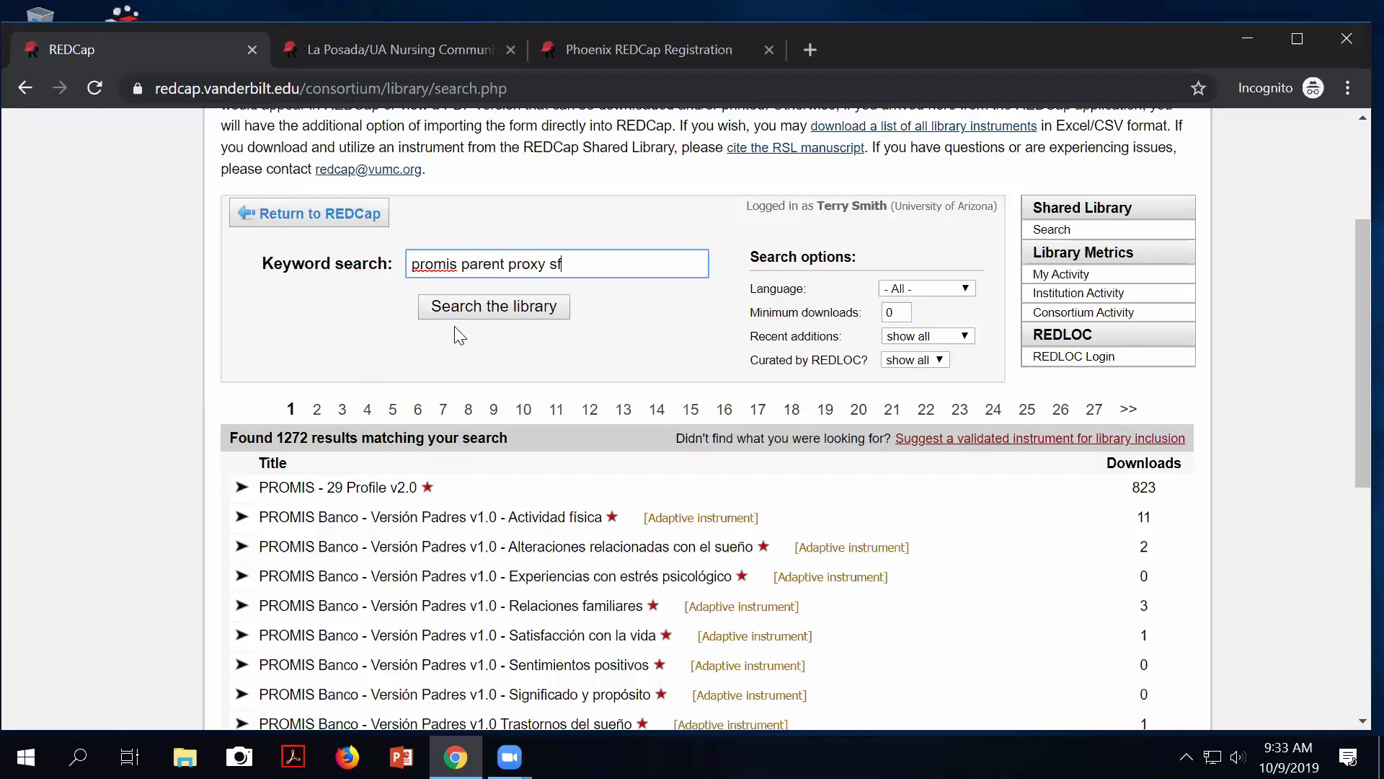
{"action": "left_click", "coordinate": [482, 324]}
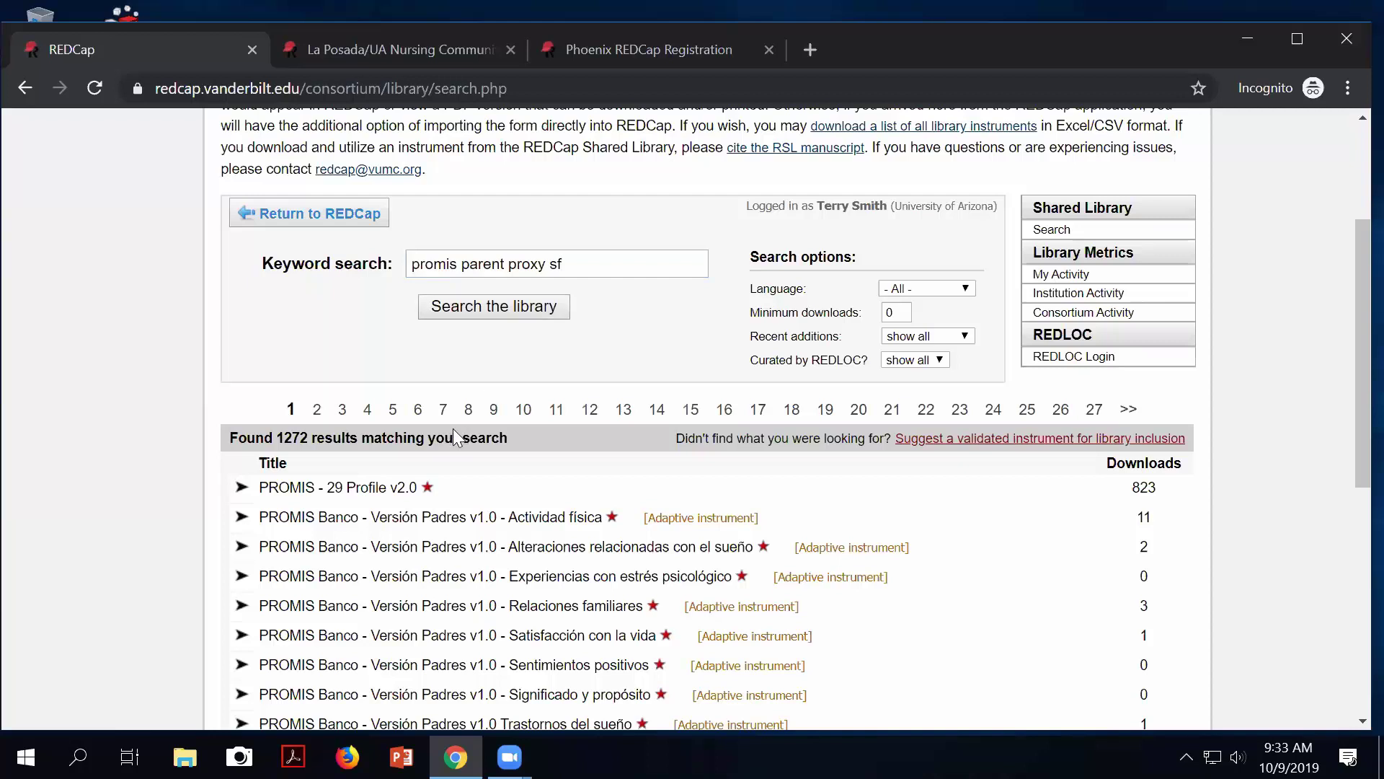
Run the 'promis parent proxy sf' search and scan the results.
{"action": "left_click", "coordinate": [507, 309]}
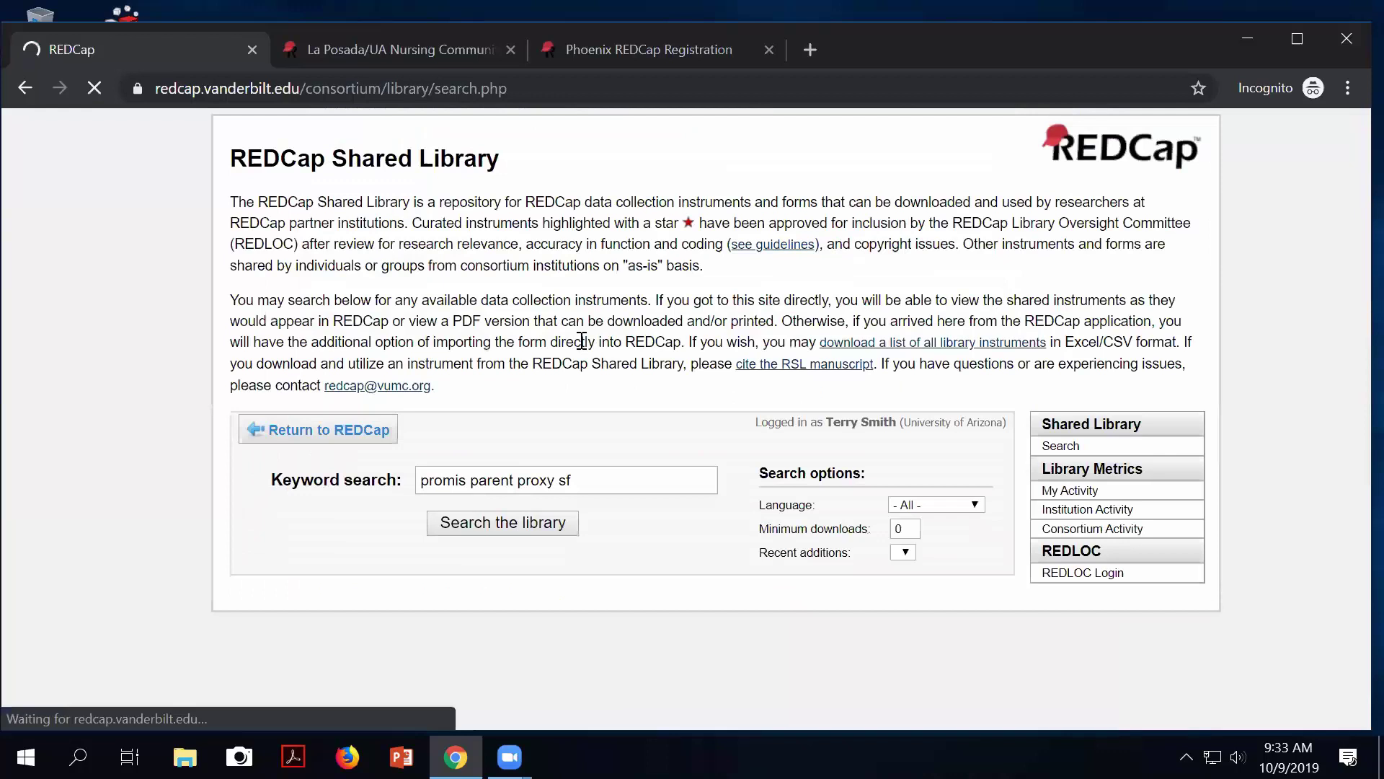
{"action": "scroll", "coordinate": [494, 408], "scroll_direction": "down", "scroll_amount": 4}
{"action": "scroll", "coordinate": [494, 408], "scroll_direction": "down", "scroll_amount": 1}
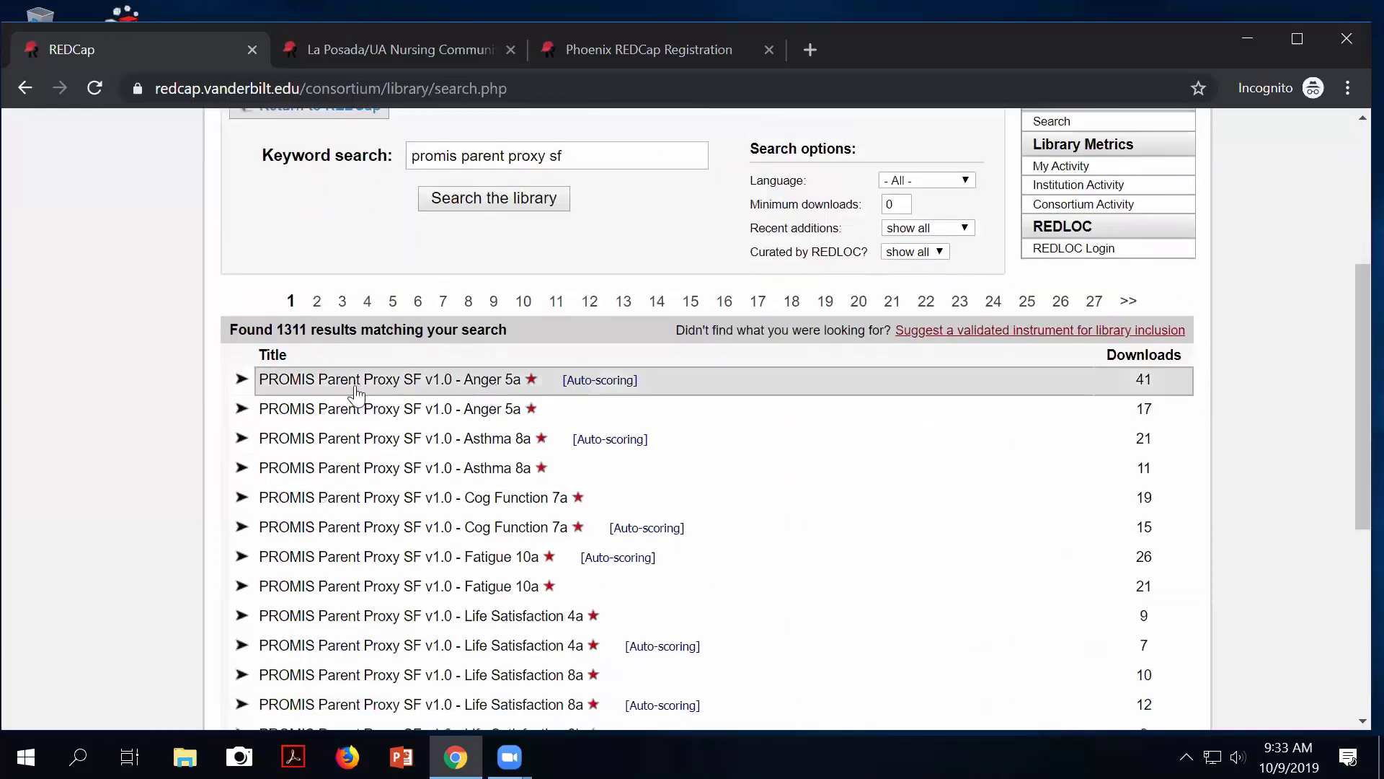
Go to page 2 of the results and browse its instruments.
{"action": "left_click", "coordinate": [318, 301]}
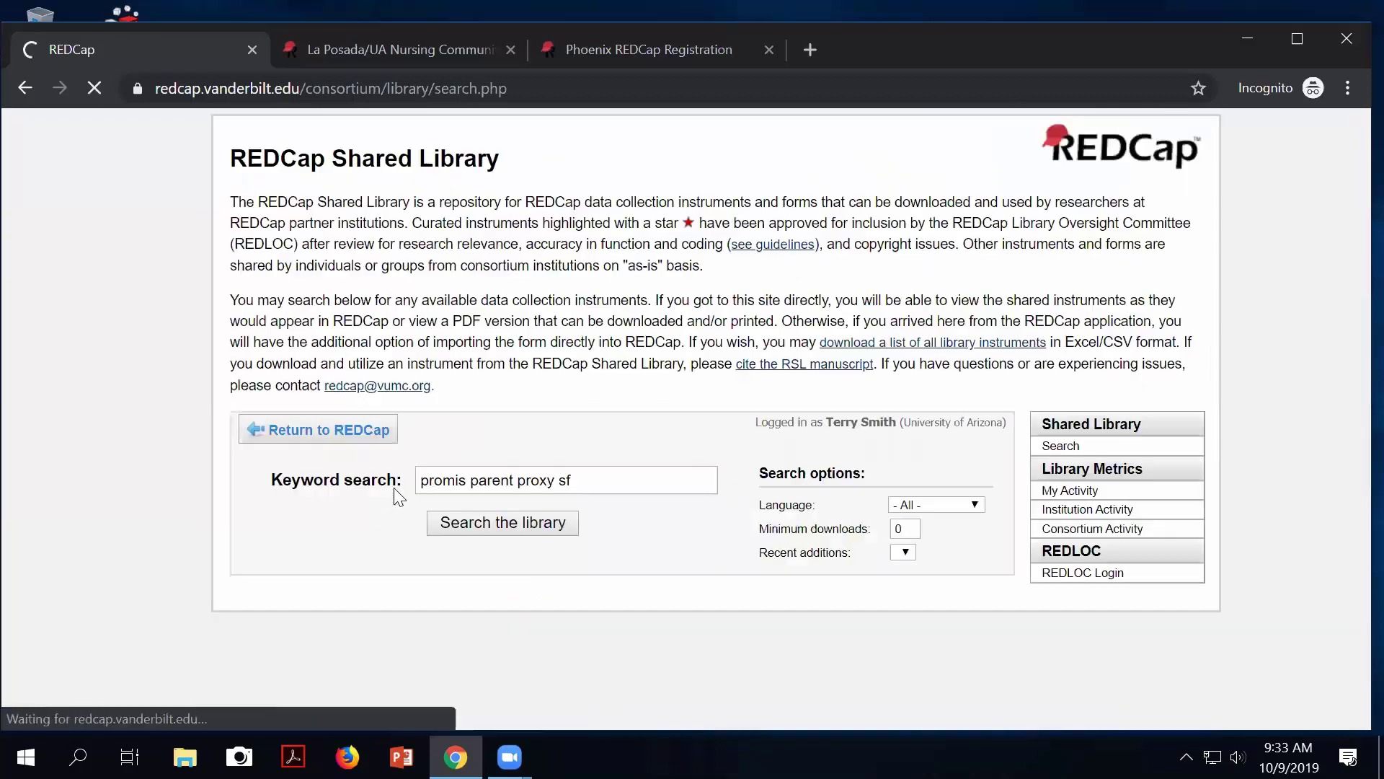
{"action": "scroll", "coordinate": [531, 505], "scroll_direction": "down", "scroll_amount": 1}
{"action": "scroll", "coordinate": [531, 505], "scroll_direction": "down", "scroll_amount": 3}
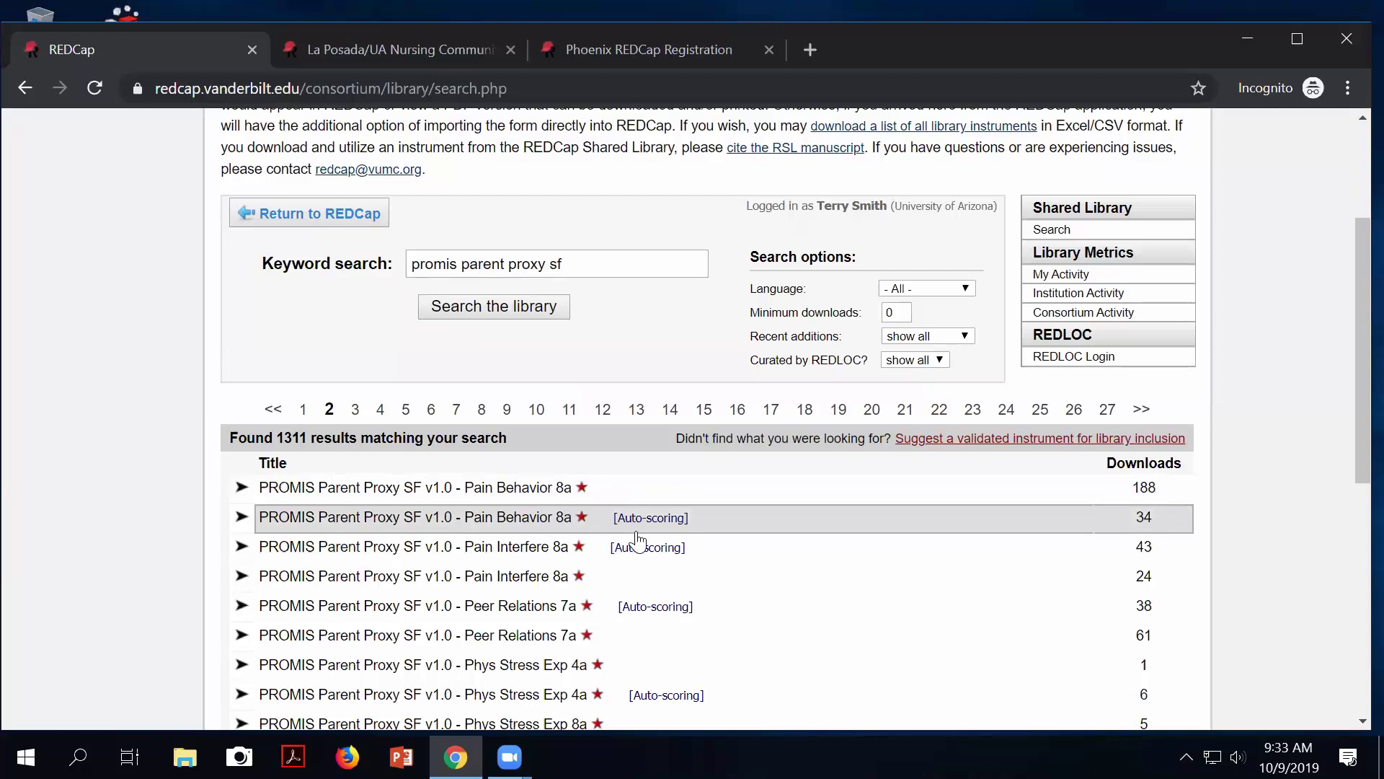
{"action": "scroll", "coordinate": [638, 541], "scroll_direction": "down", "scroll_amount": 7}
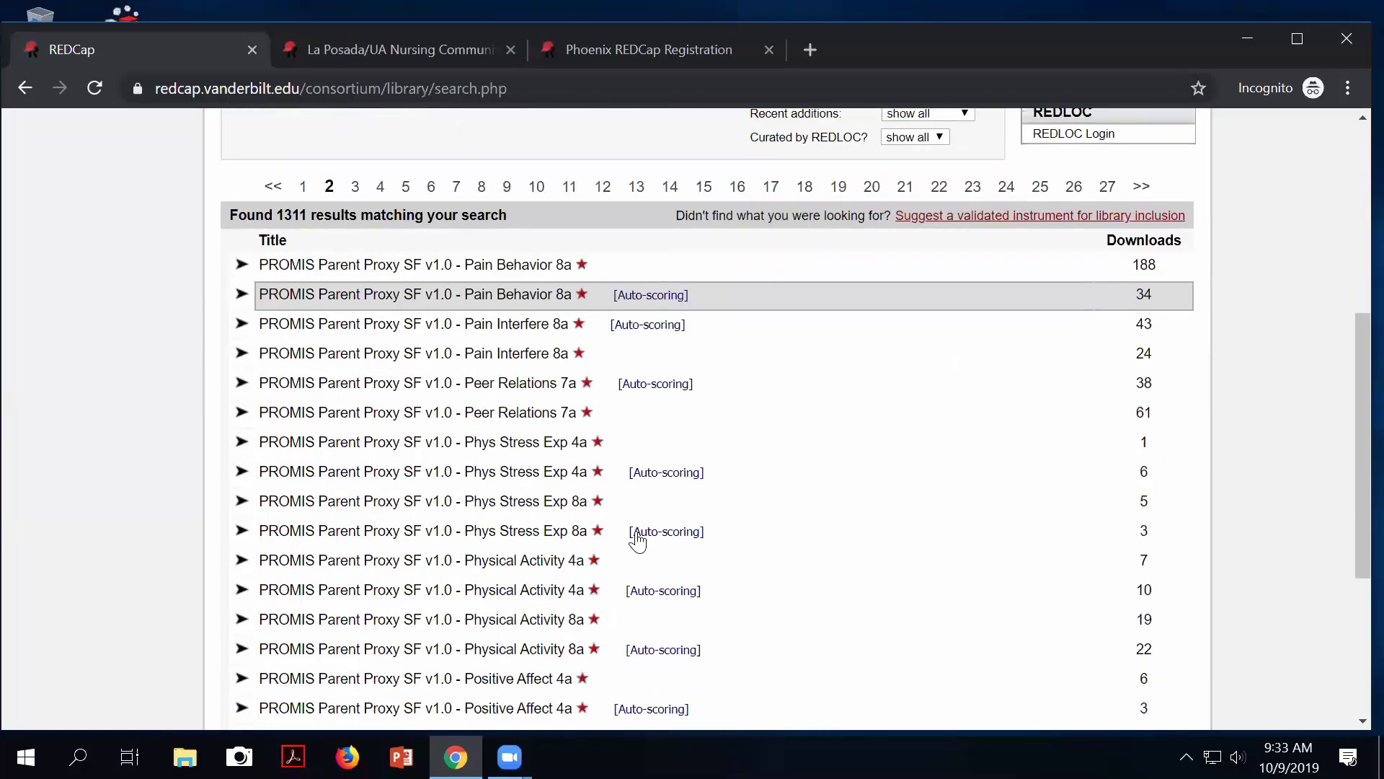
{"action": "scroll", "coordinate": [637, 541], "scroll_direction": "up", "scroll_amount": 7}
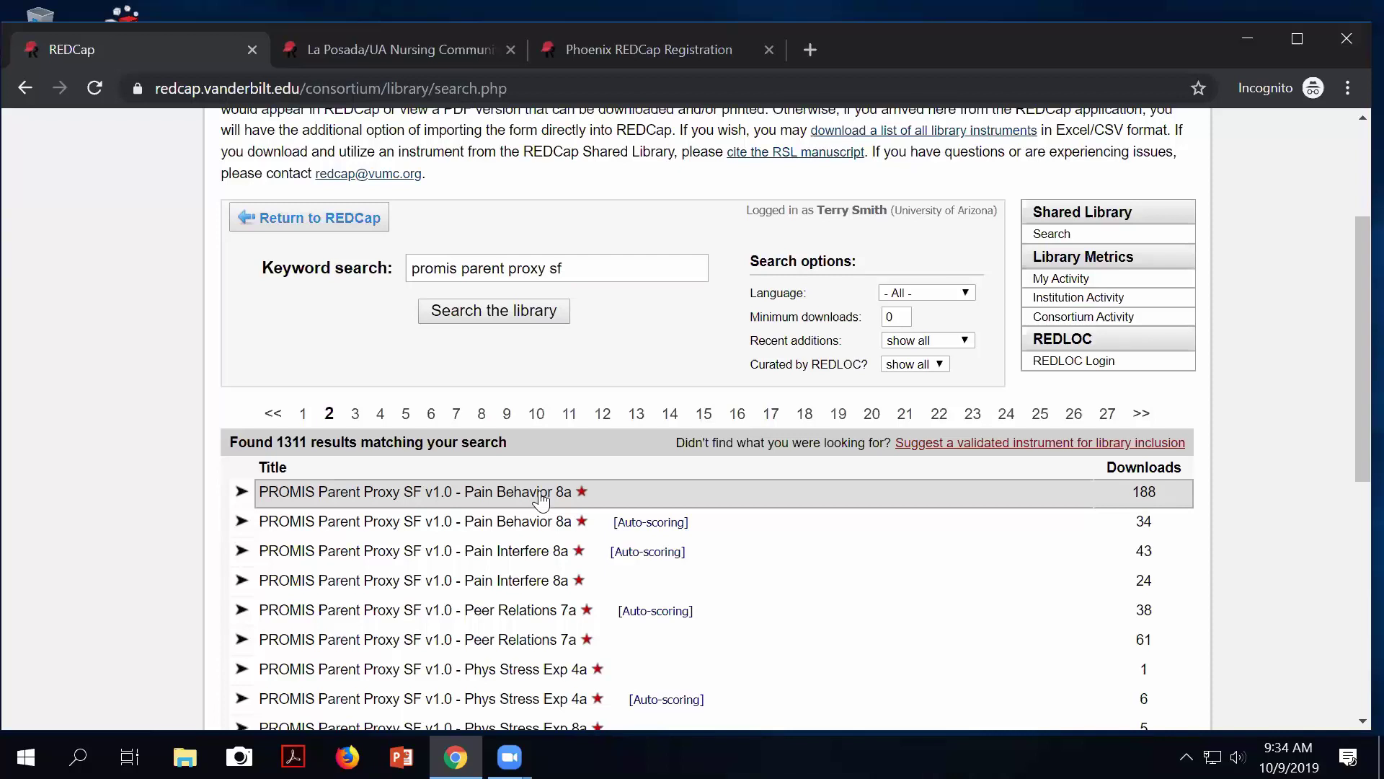
Expand the PROMIS Parent Proxy SF v1.0 - Pain Behavior 8a details.
{"action": "left_click", "coordinate": [542, 495]}
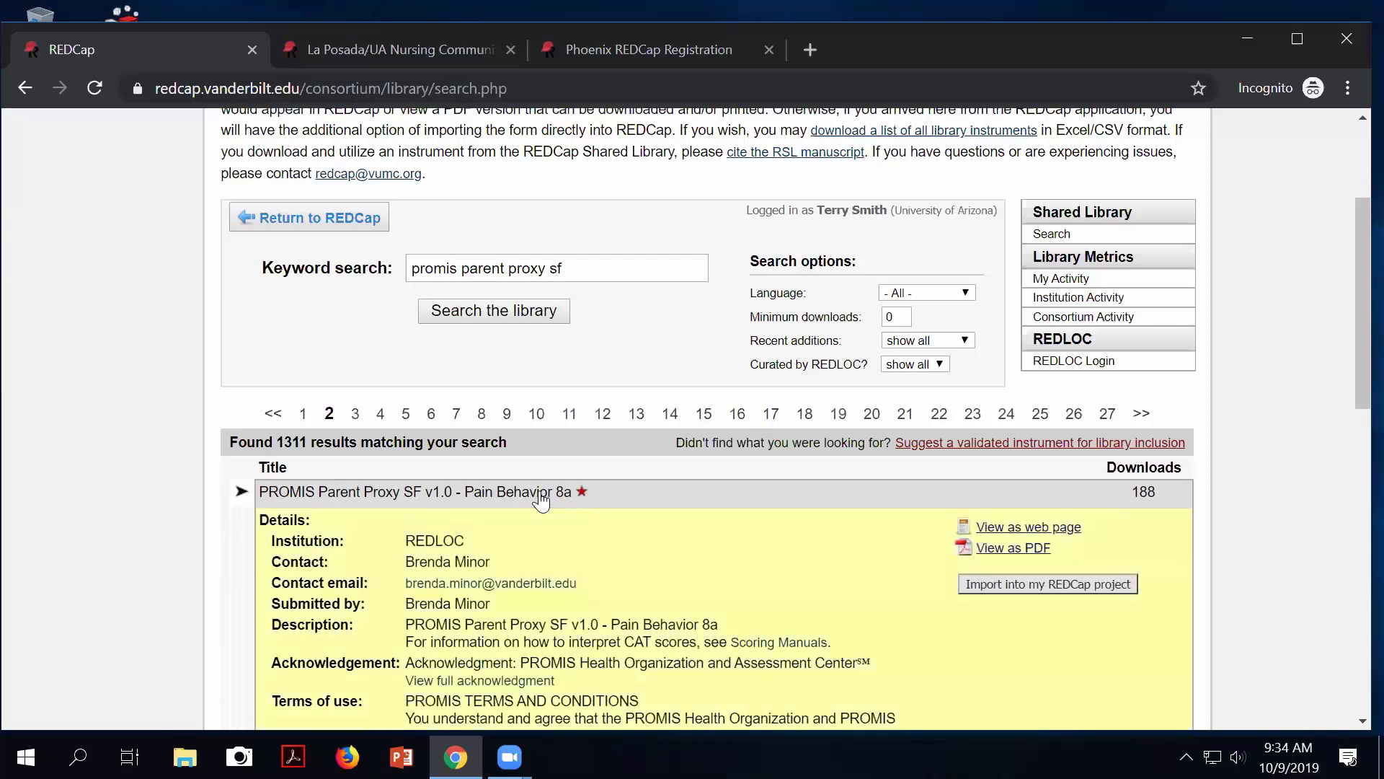
{"action": "scroll", "coordinate": [896, 584], "scroll_direction": "down", "scroll_amount": 2}
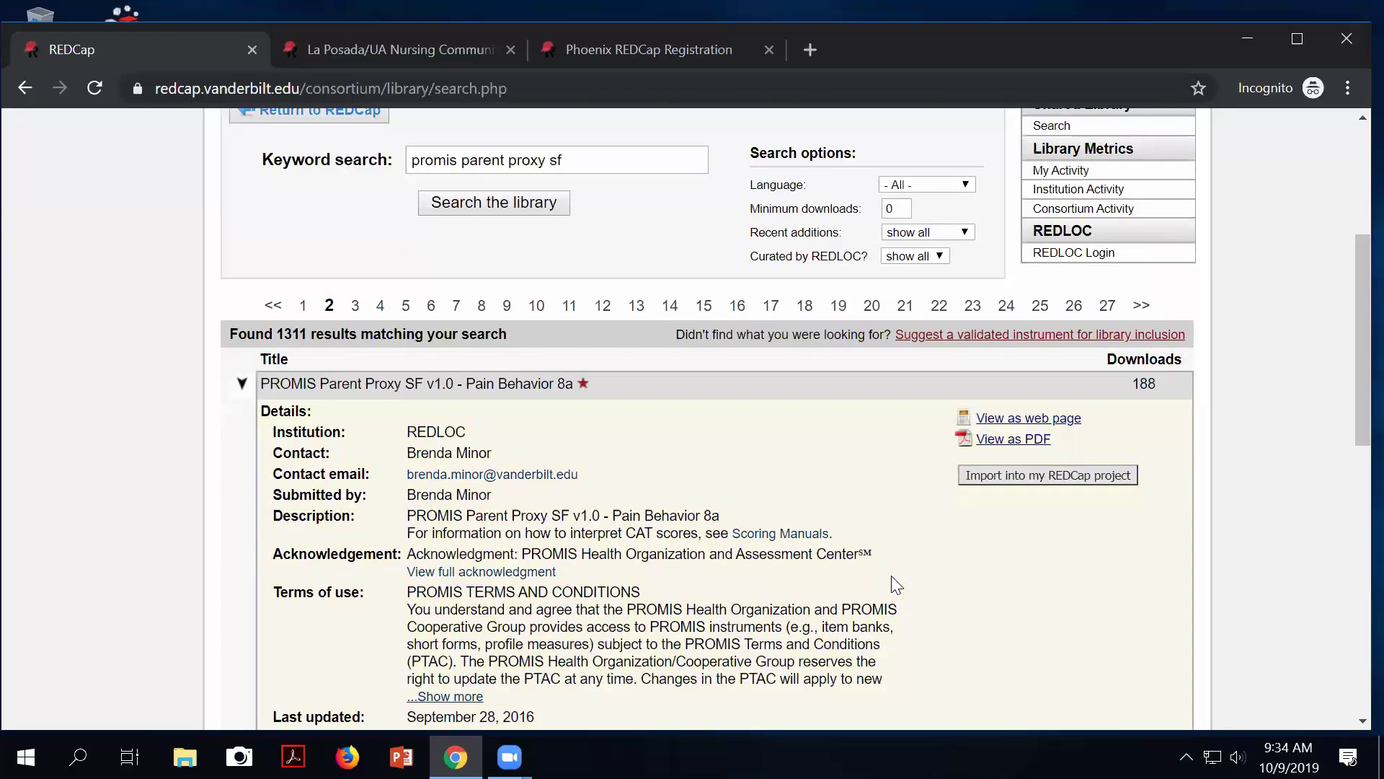
{"action": "scroll", "coordinate": [896, 584], "scroll_direction": "down", "scroll_amount": 2}
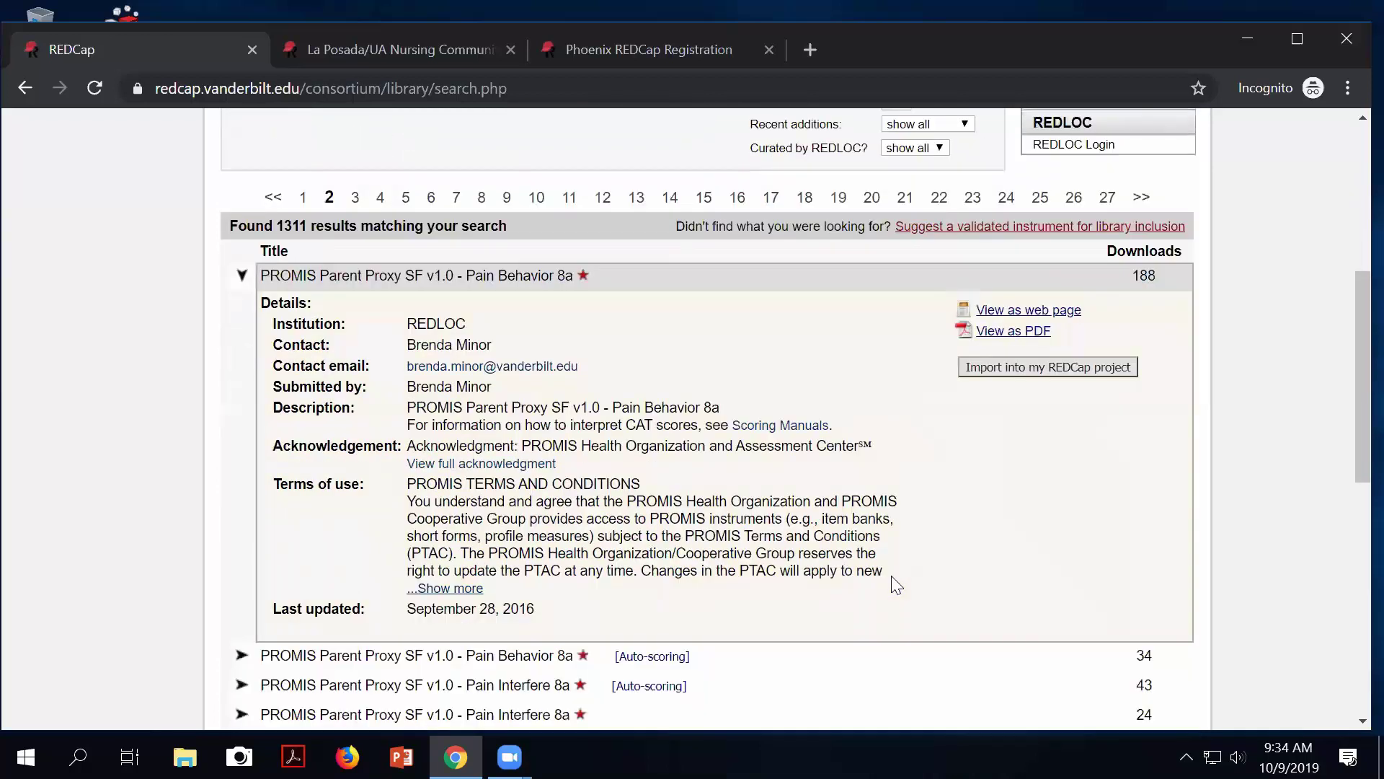
Preview Pain Behavior 8a as a web page, then close the preview.
{"action": "left_click", "coordinate": [1031, 311]}
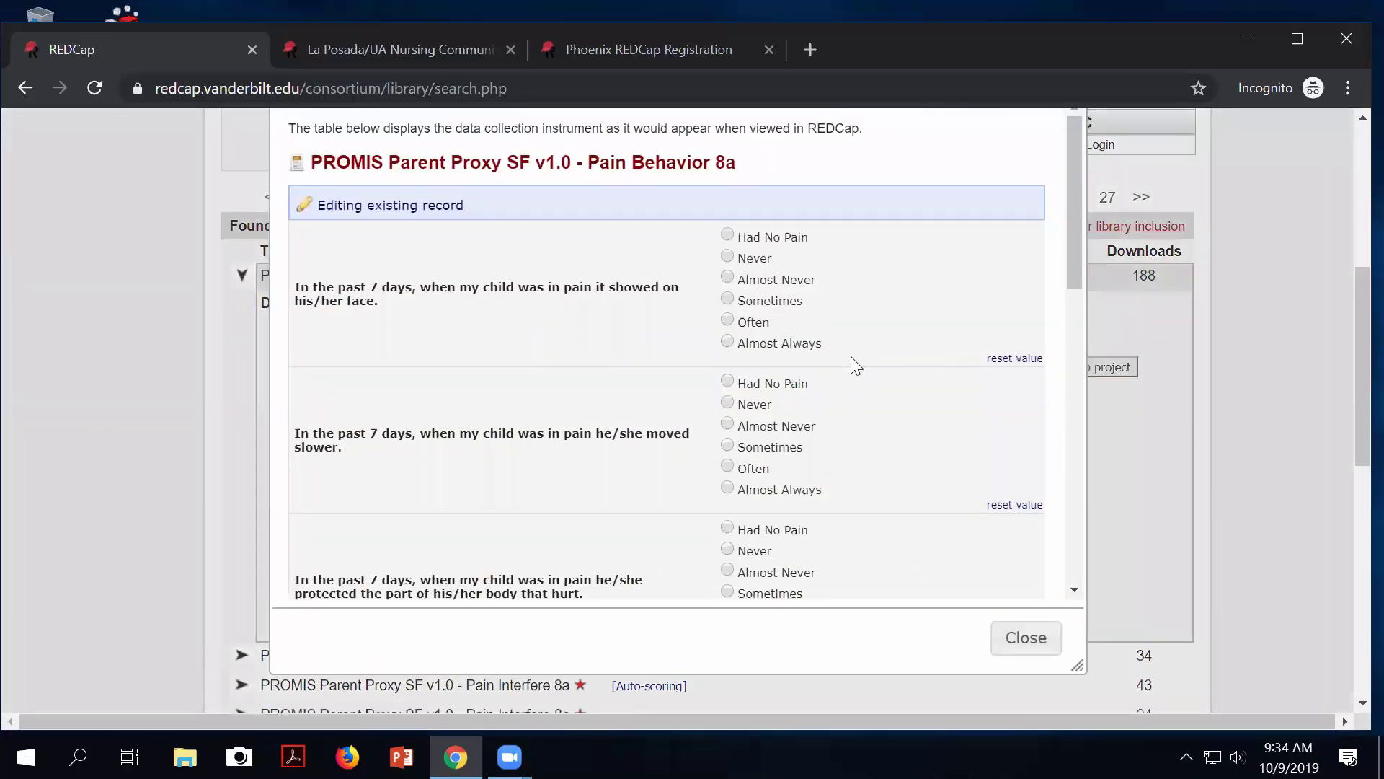
{"action": "scroll", "coordinate": [850, 356], "scroll_direction": "down", "scroll_amount": 1}
{"action": "scroll", "coordinate": [851, 356], "scroll_direction": "down", "scroll_amount": 1}
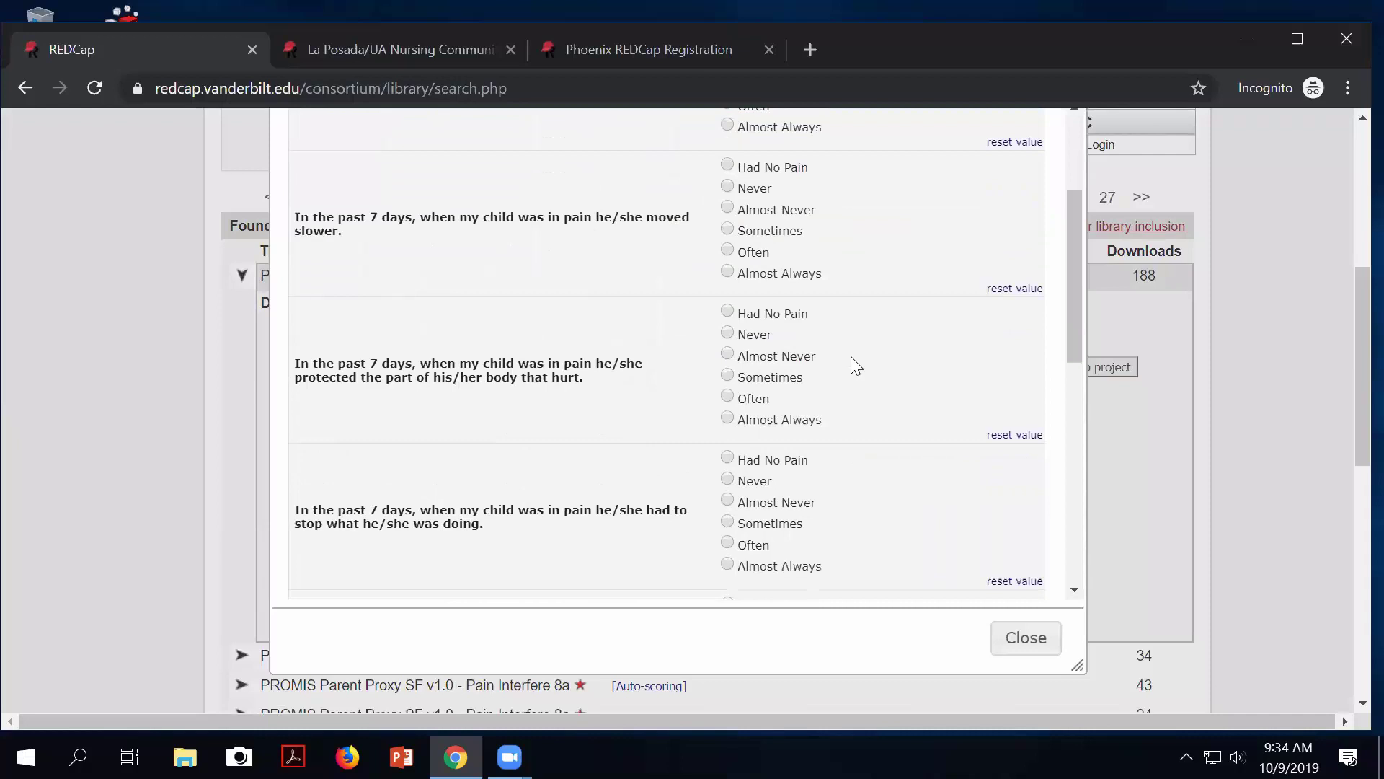
{"action": "scroll", "coordinate": [851, 356], "scroll_direction": "down", "scroll_amount": 2}
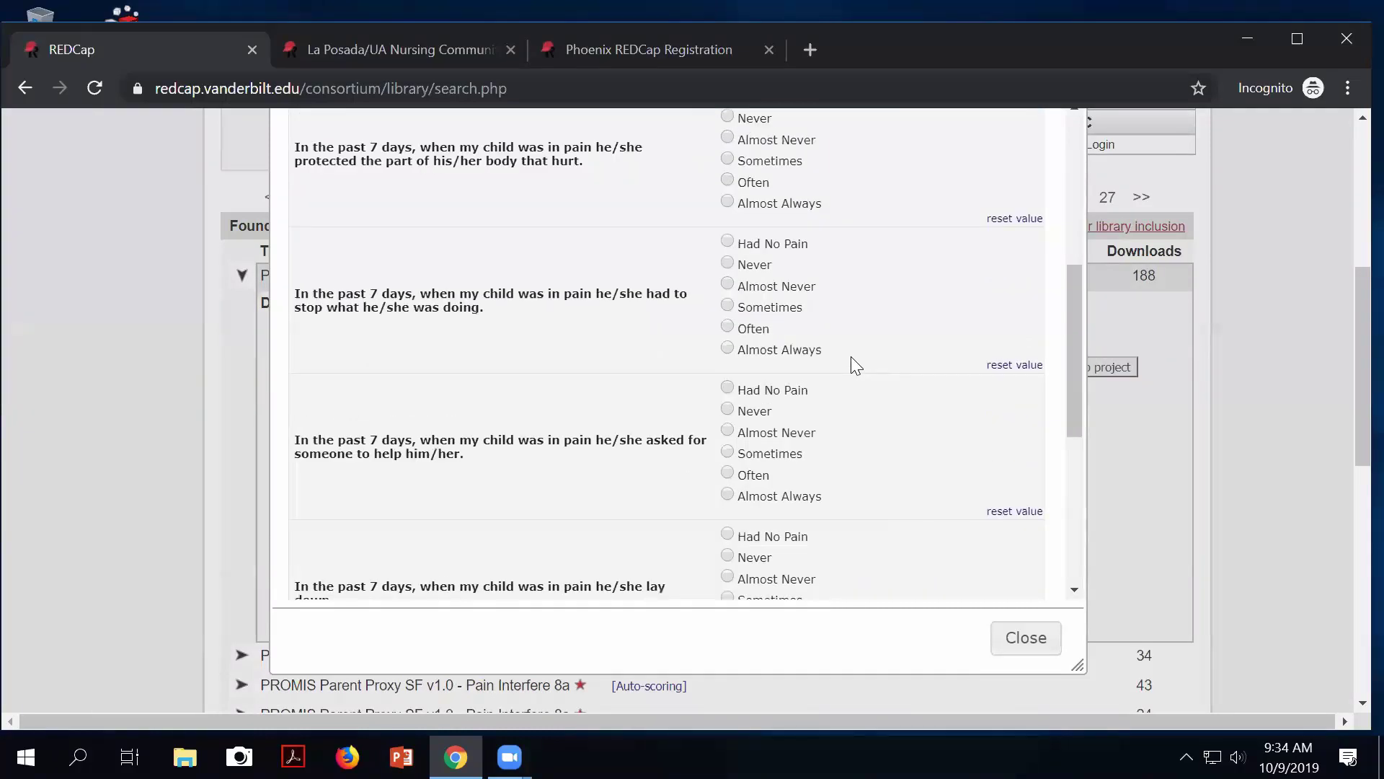
{"action": "scroll", "coordinate": [856, 365], "scroll_direction": "down", "scroll_amount": 1}
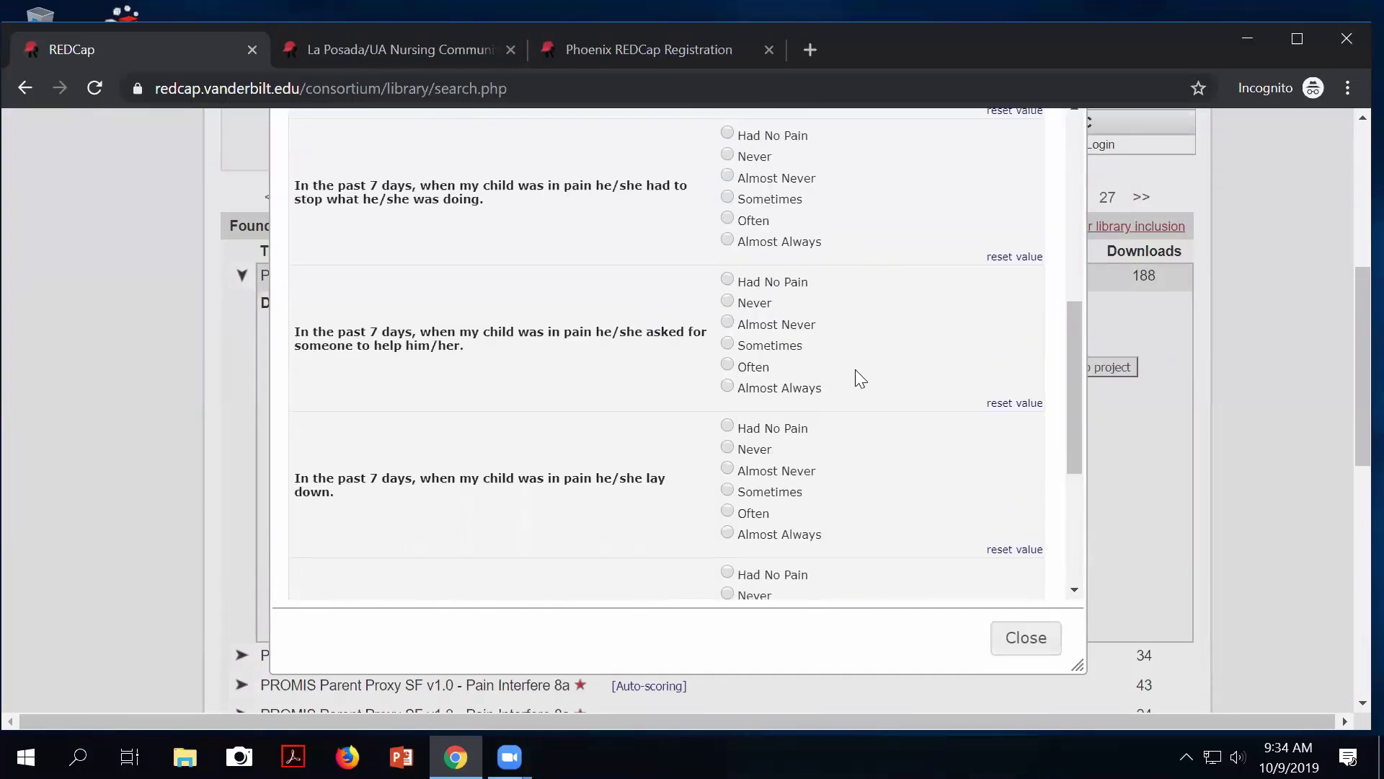
{"action": "scroll", "coordinate": [858, 375], "scroll_direction": "down", "scroll_amount": 1}
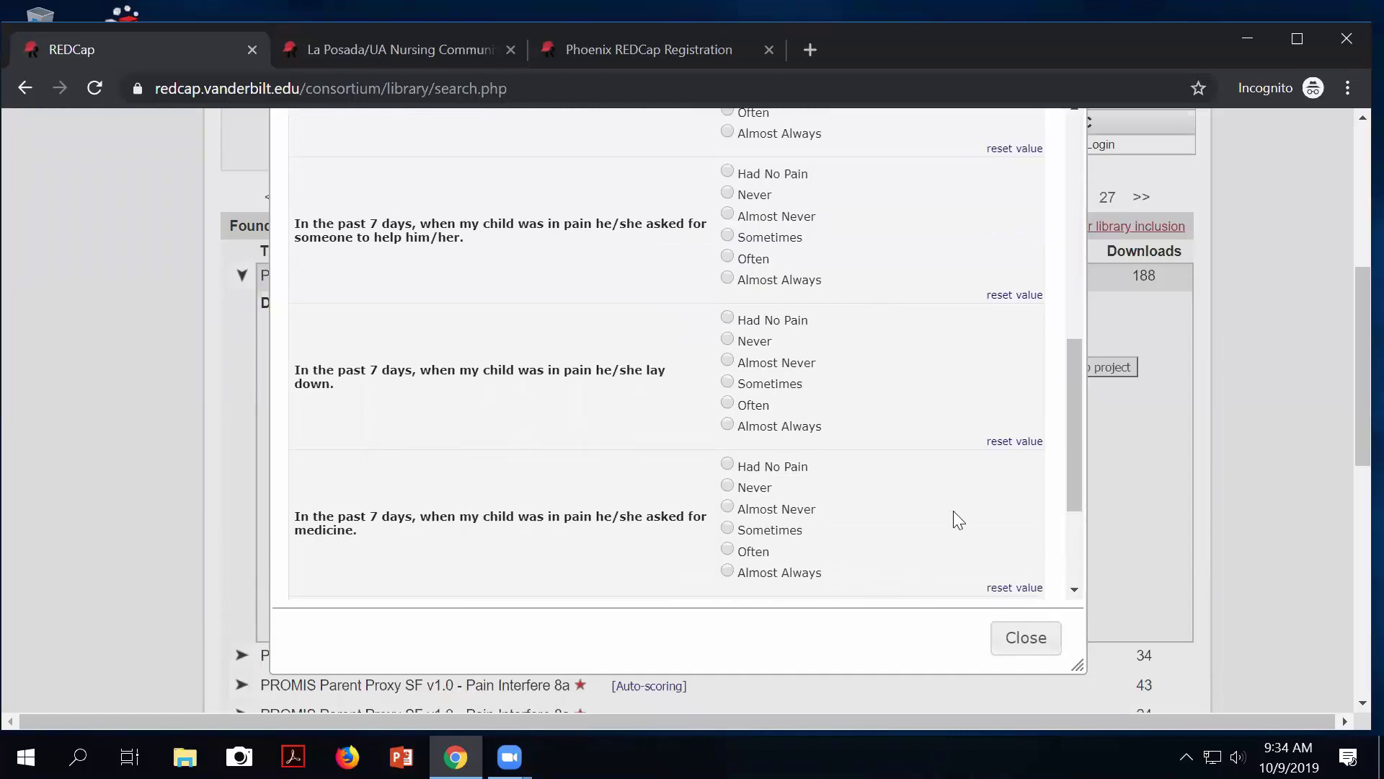
{"action": "left_click", "coordinate": [1024, 637]}
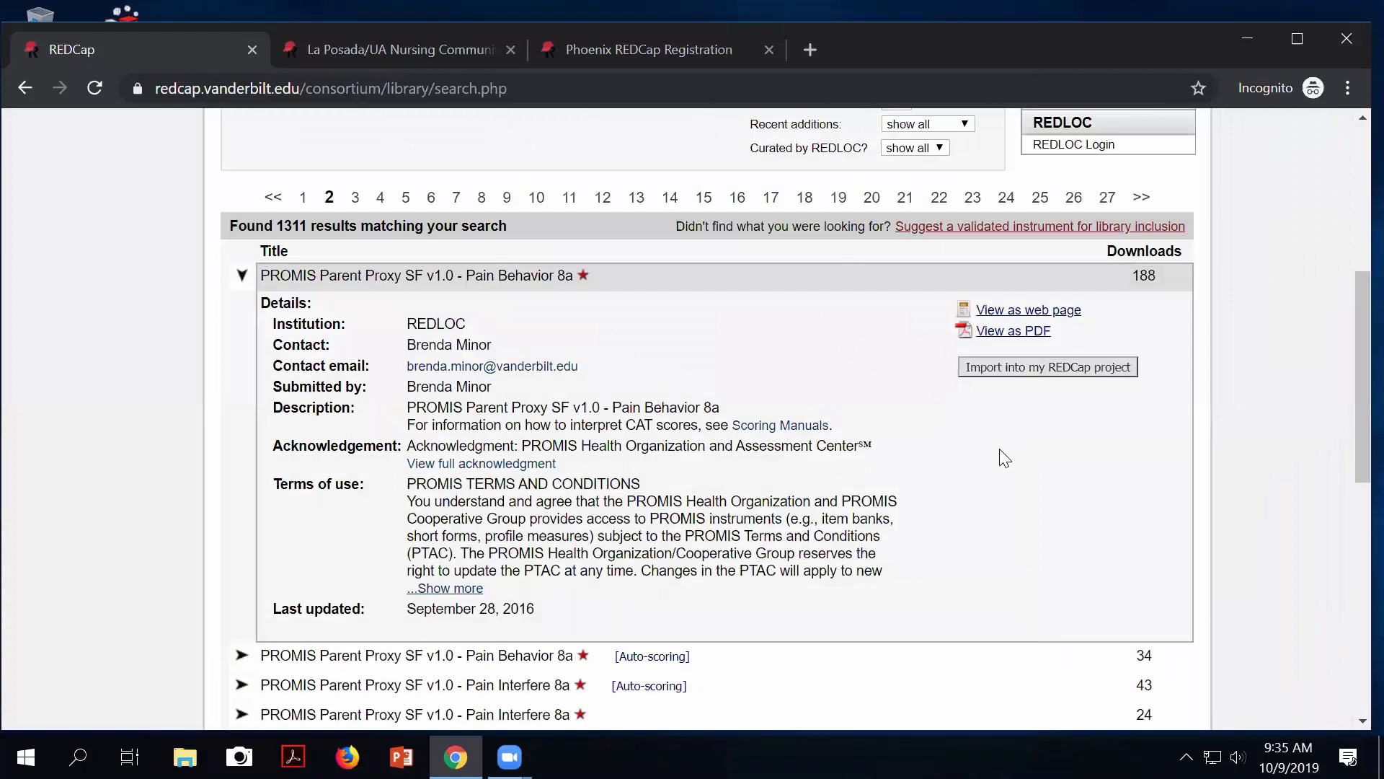
Start importing Pain Behavior 8a and accept the Shared Content Agreement terms of use.
{"action": "scroll", "coordinate": [898, 442], "scroll_direction": "down", "scroll_amount": 1}
{"action": "scroll", "coordinate": [899, 442], "scroll_direction": "up", "scroll_amount": 2}
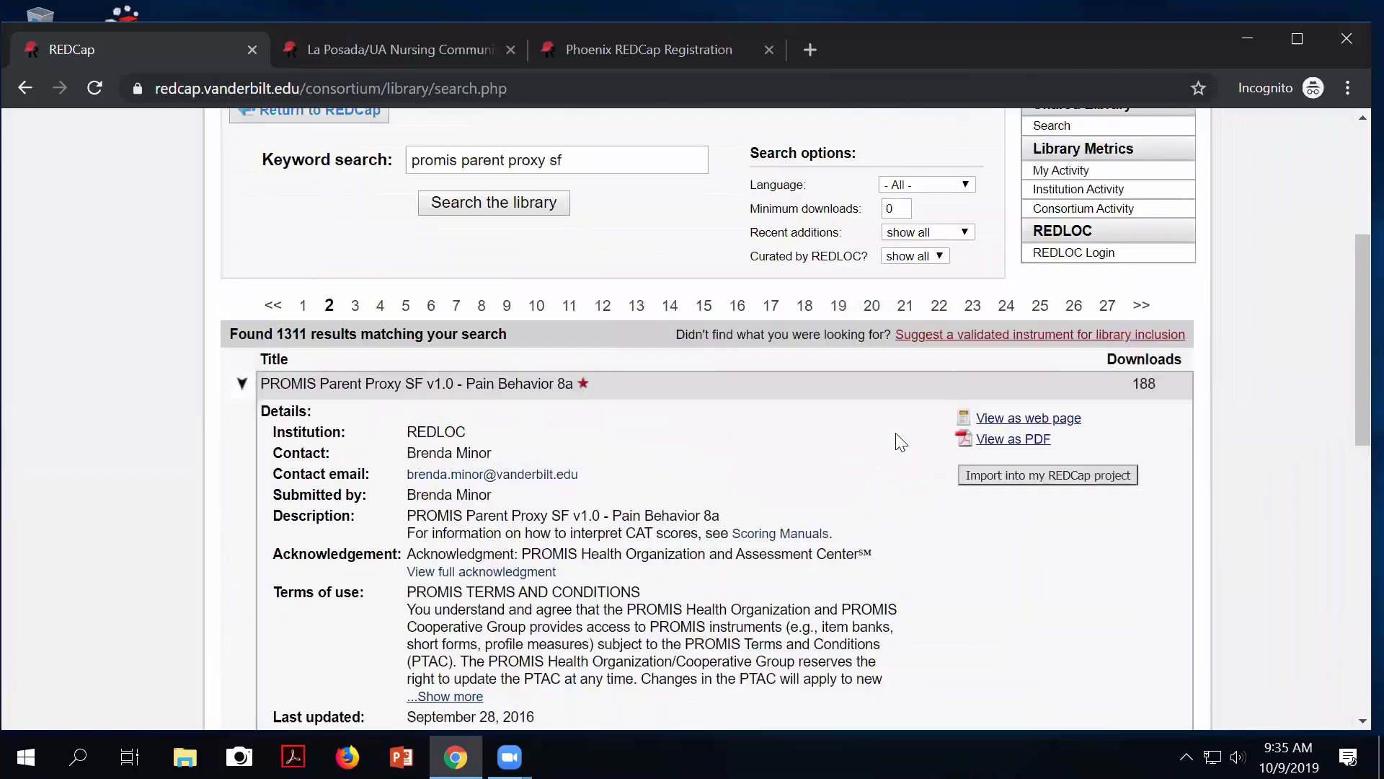
{"action": "left_click", "coordinate": [982, 479]}
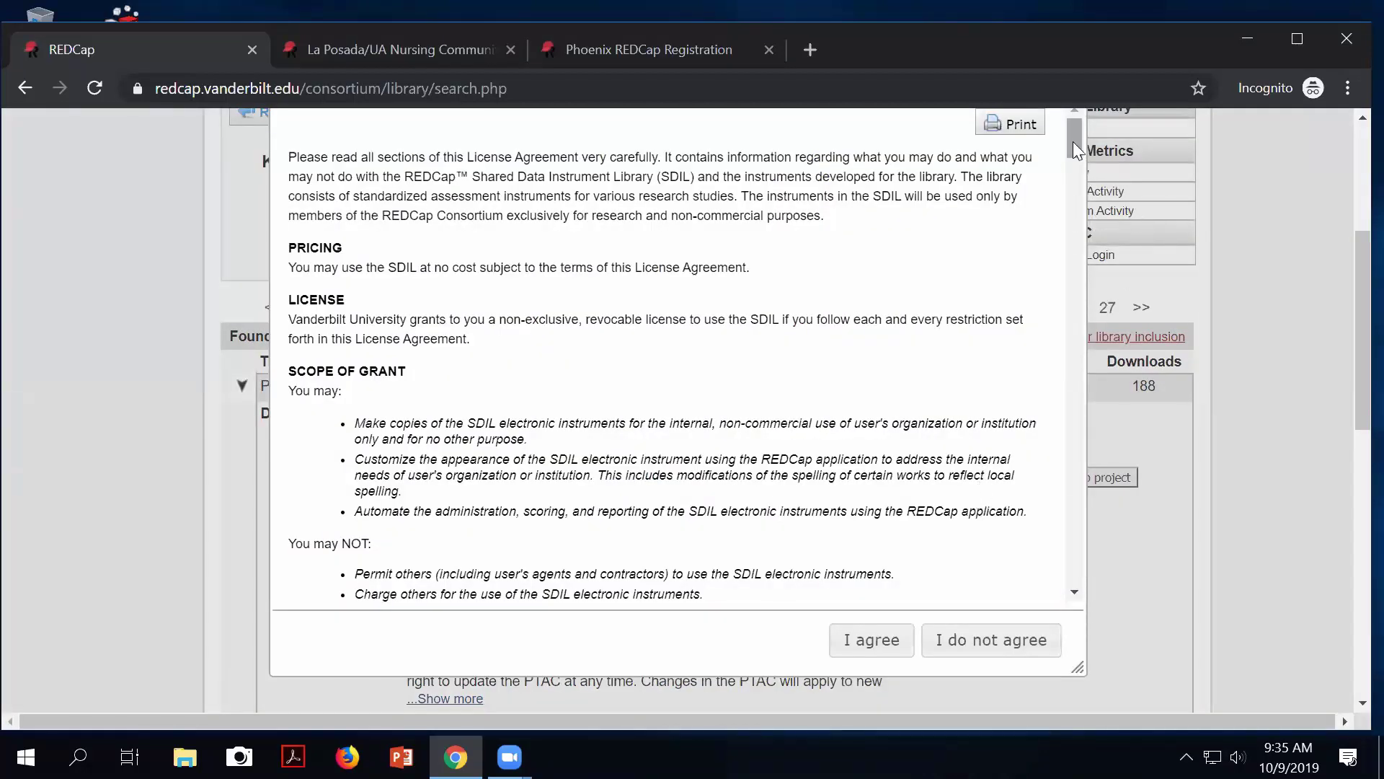
{"action": "scroll", "coordinate": [995, 198], "scroll_direction": "up", "scroll_amount": 2}
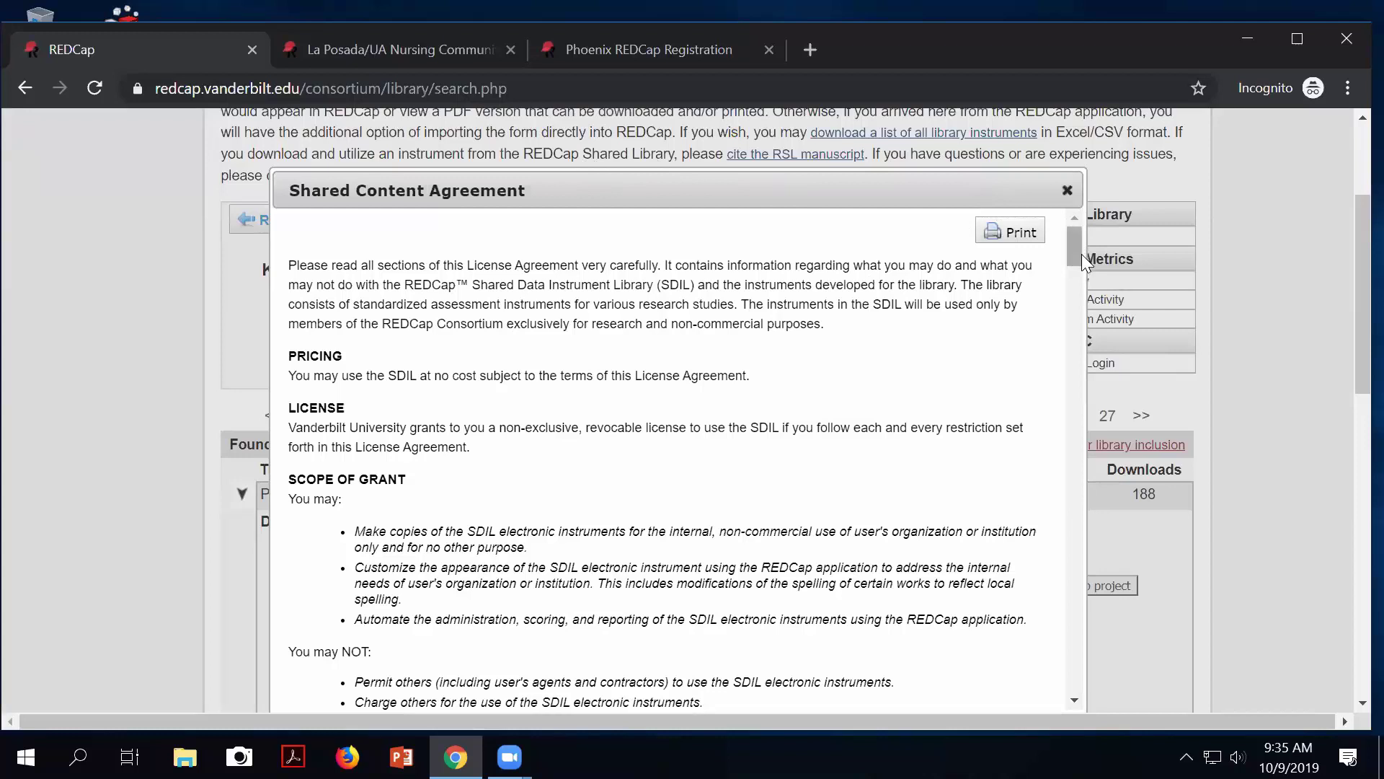
{"action": "left_click_drag", "start_coordinate": [1071, 251], "coordinate": [1090, 708]}
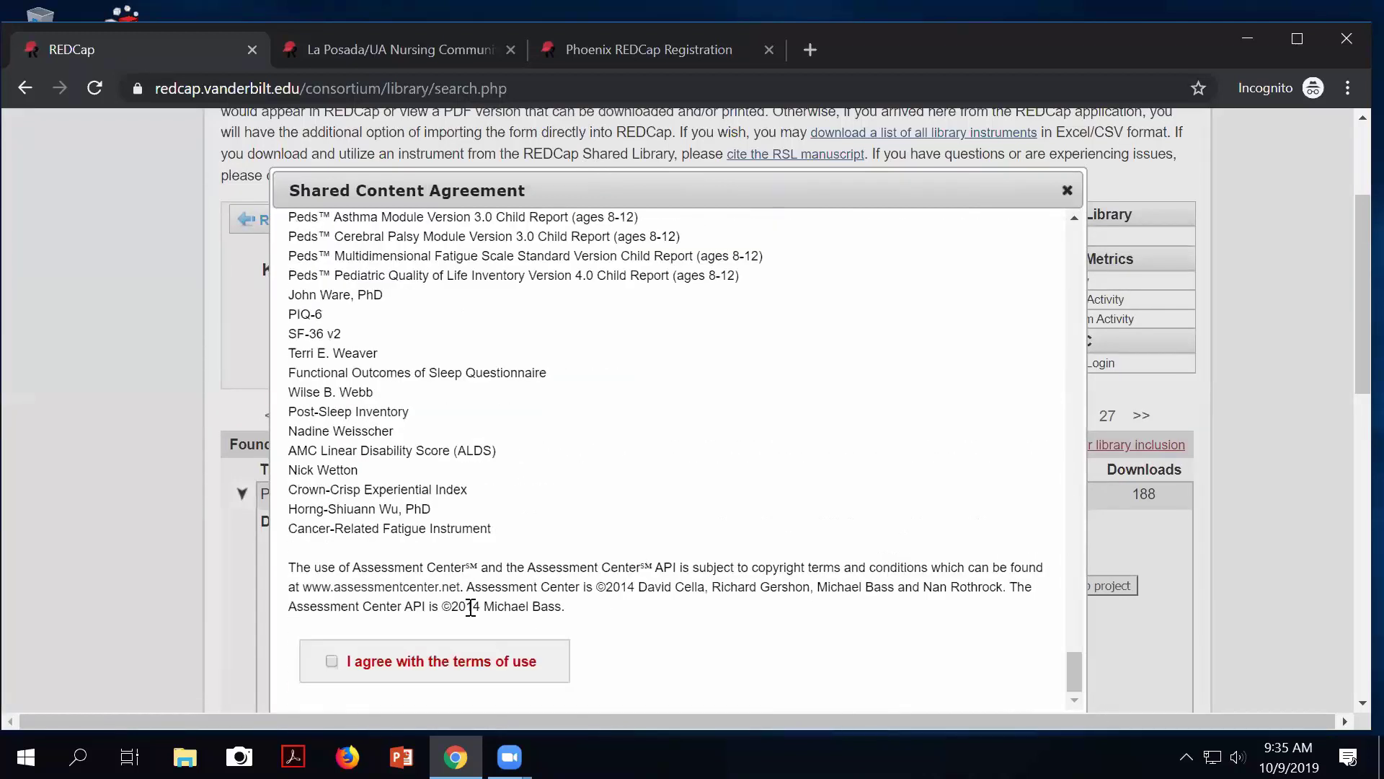
{"action": "left_click", "coordinate": [332, 662]}
{"action": "scroll", "coordinate": [881, 667], "scroll_direction": "down", "scroll_amount": 1}
{"action": "left_click", "coordinate": [877, 639]}
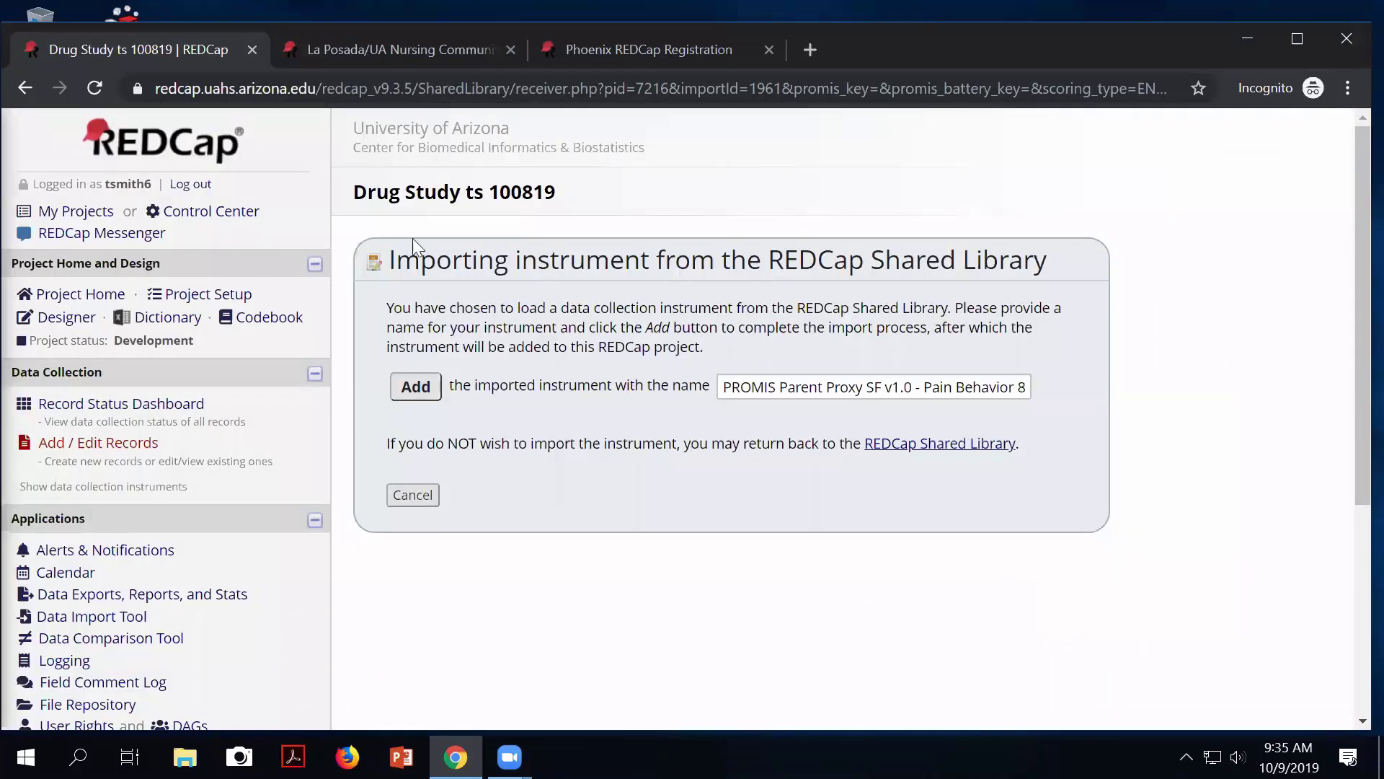
Import 'PROMIS Parent Proxy SF v1.0 - Pain Behavior 8a' and return to the instrument list.
{"action": "left_click_drag", "start_coordinate": [402, 264], "coordinate": [649, 300]}
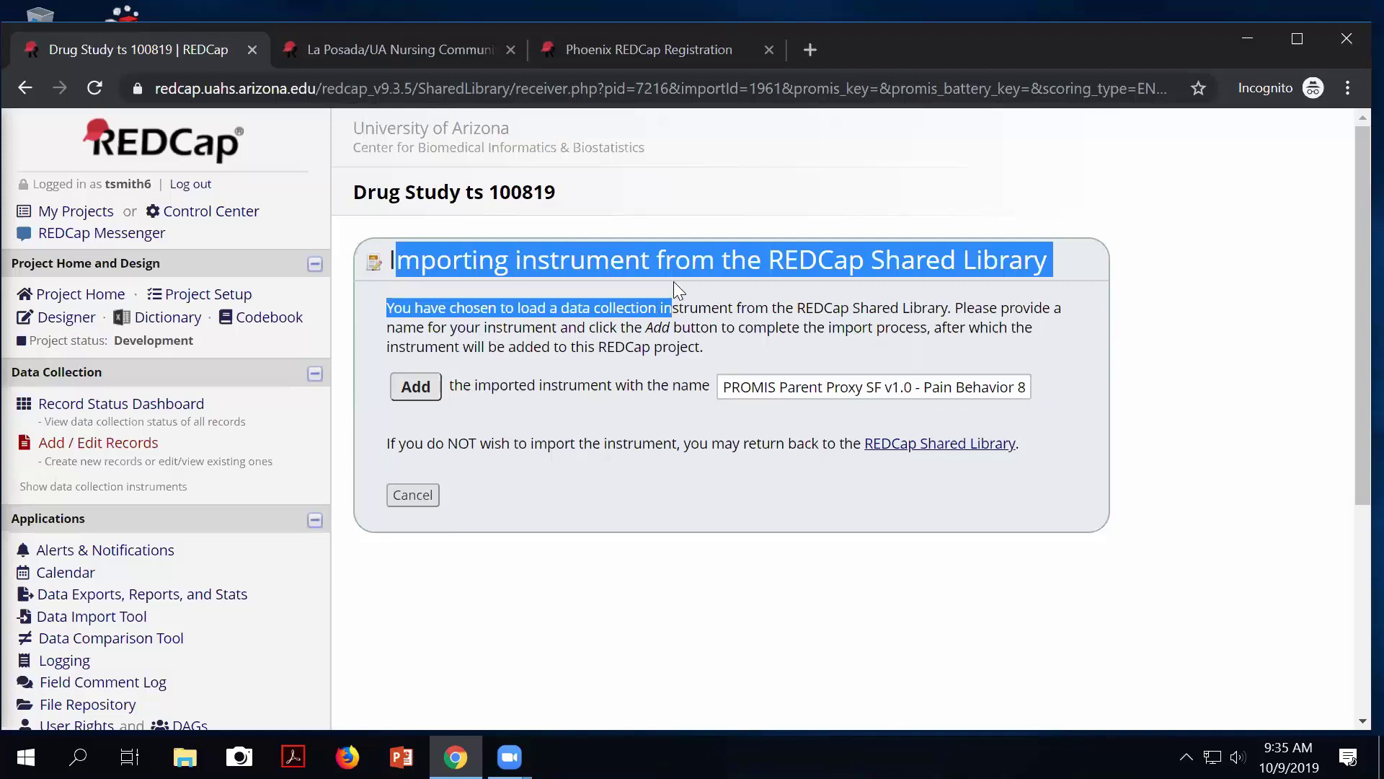
{"action": "left_click_drag", "start_coordinate": [673, 281], "coordinate": [685, 277]}
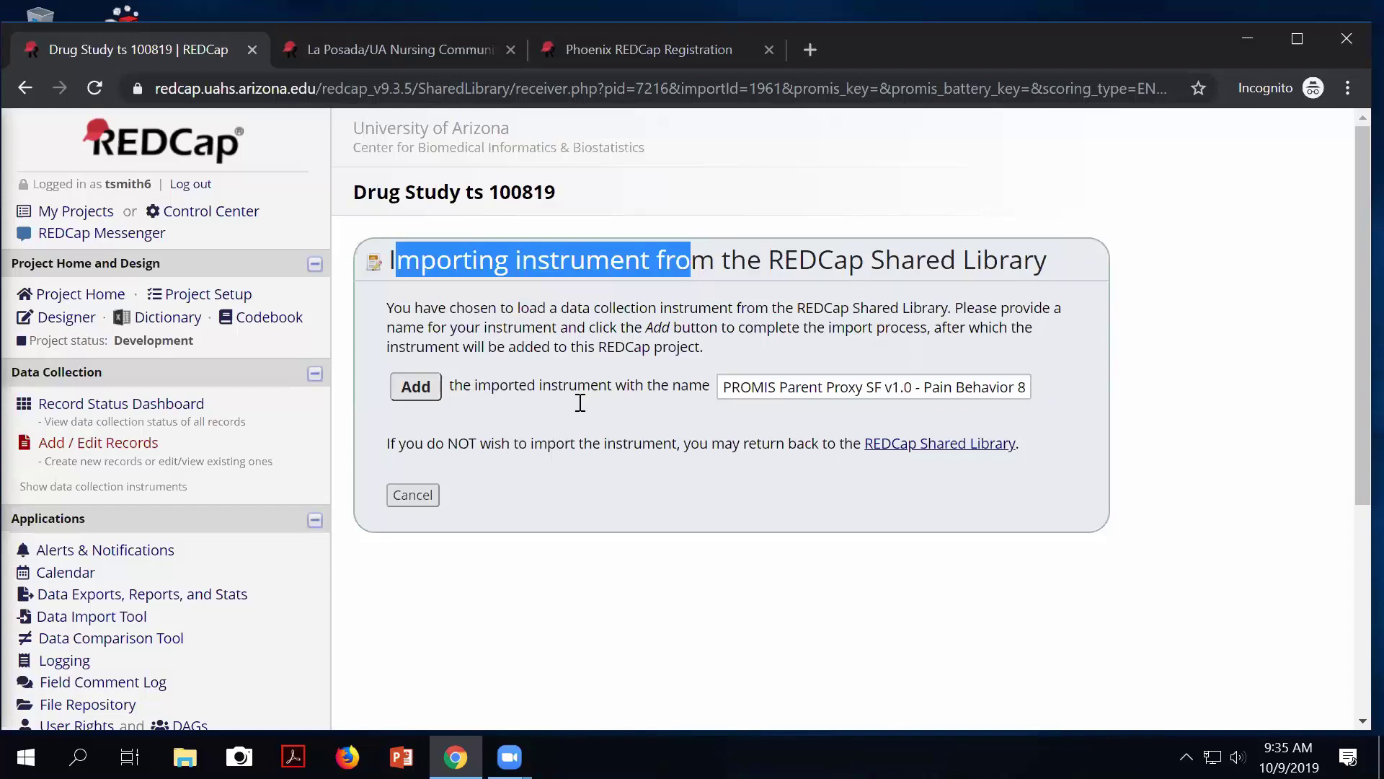
{"action": "left_click", "coordinate": [417, 391]}
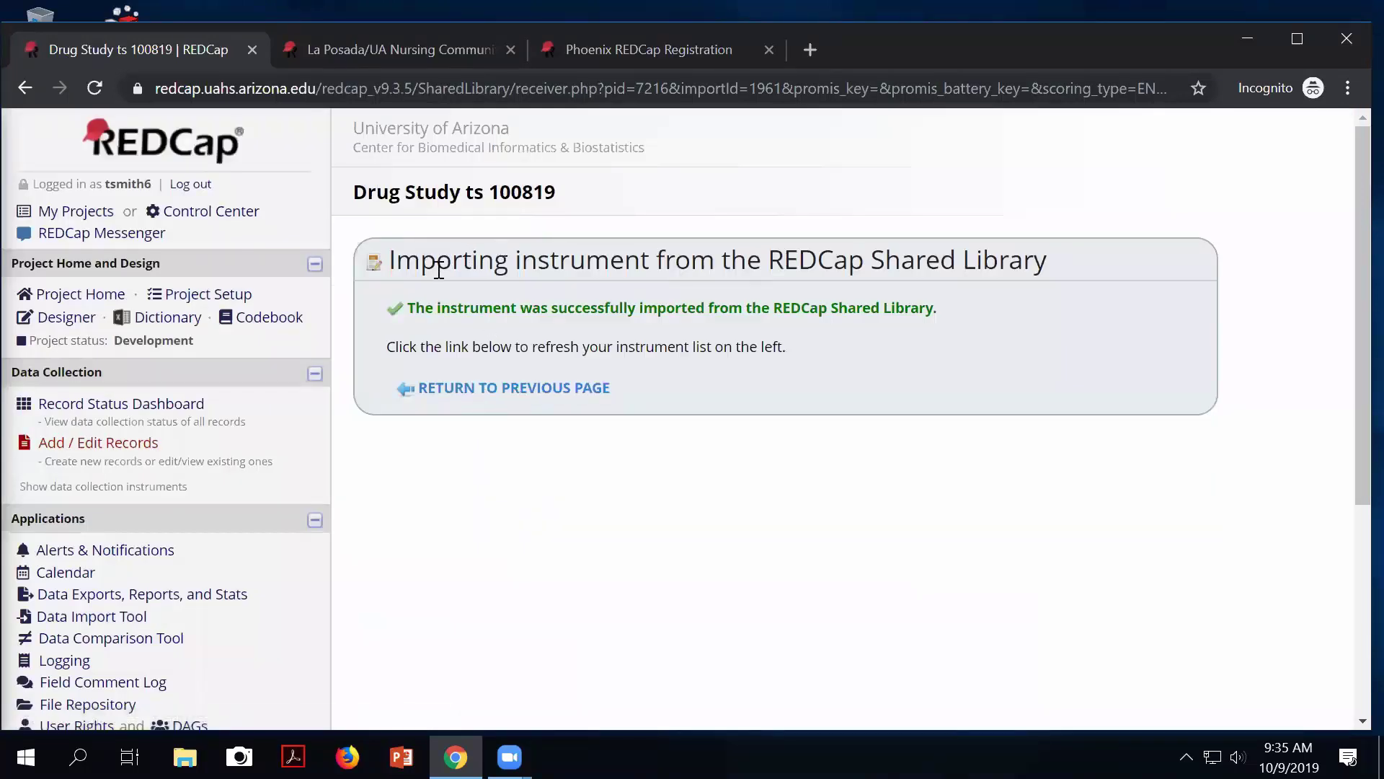
{"action": "left_click_drag", "start_coordinate": [464, 317], "coordinate": [514, 322]}
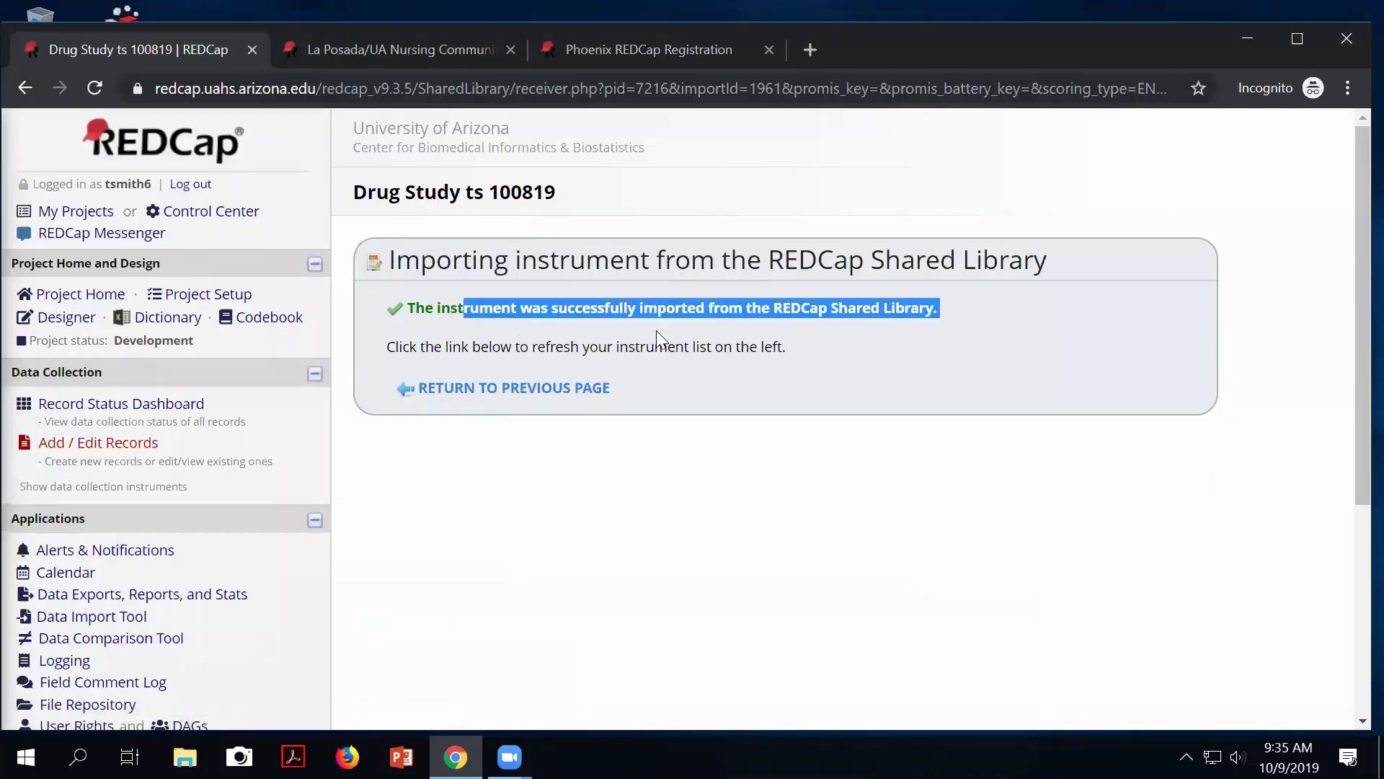
{"action": "left_click", "coordinate": [526, 391]}
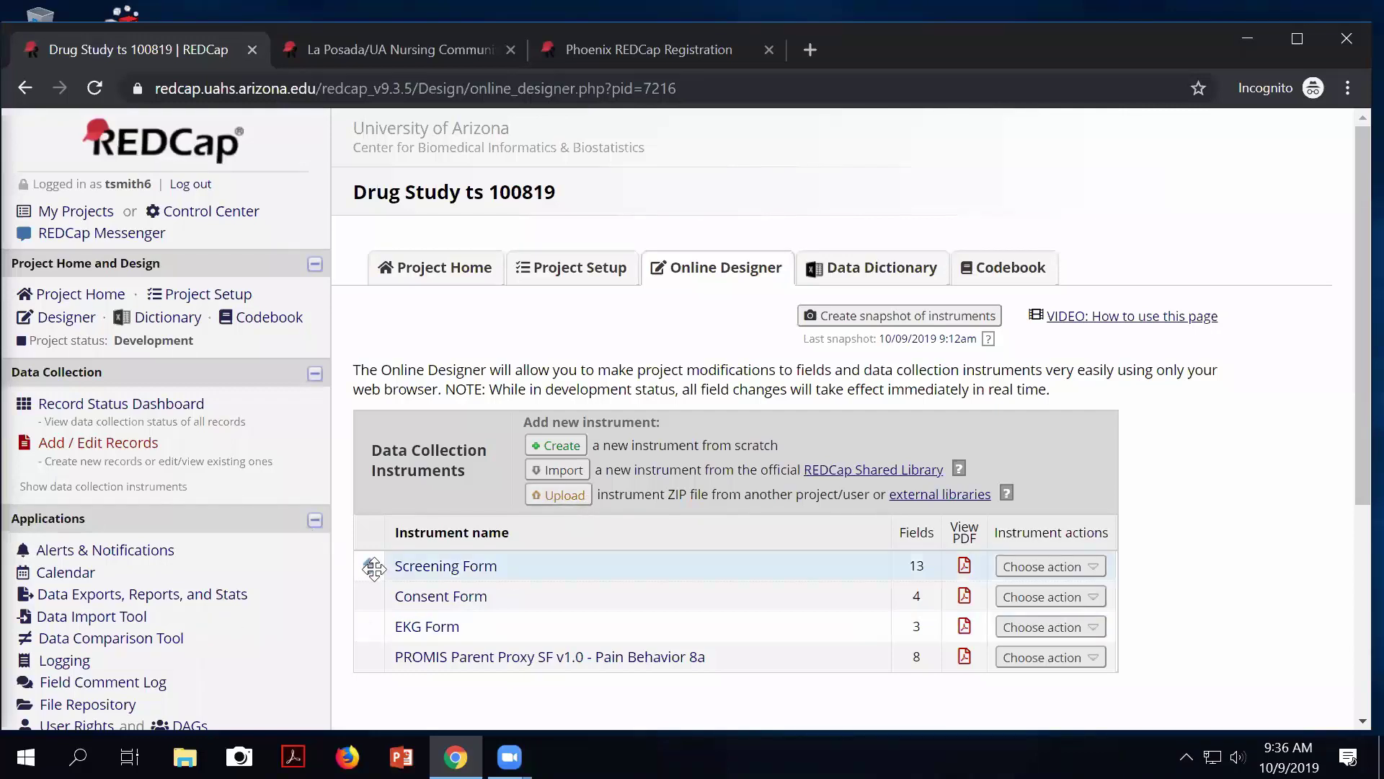
Open the Screening Form in the Online Designer and scroll to the Race and Other race fields.
{"action": "left_click", "coordinate": [450, 568]}
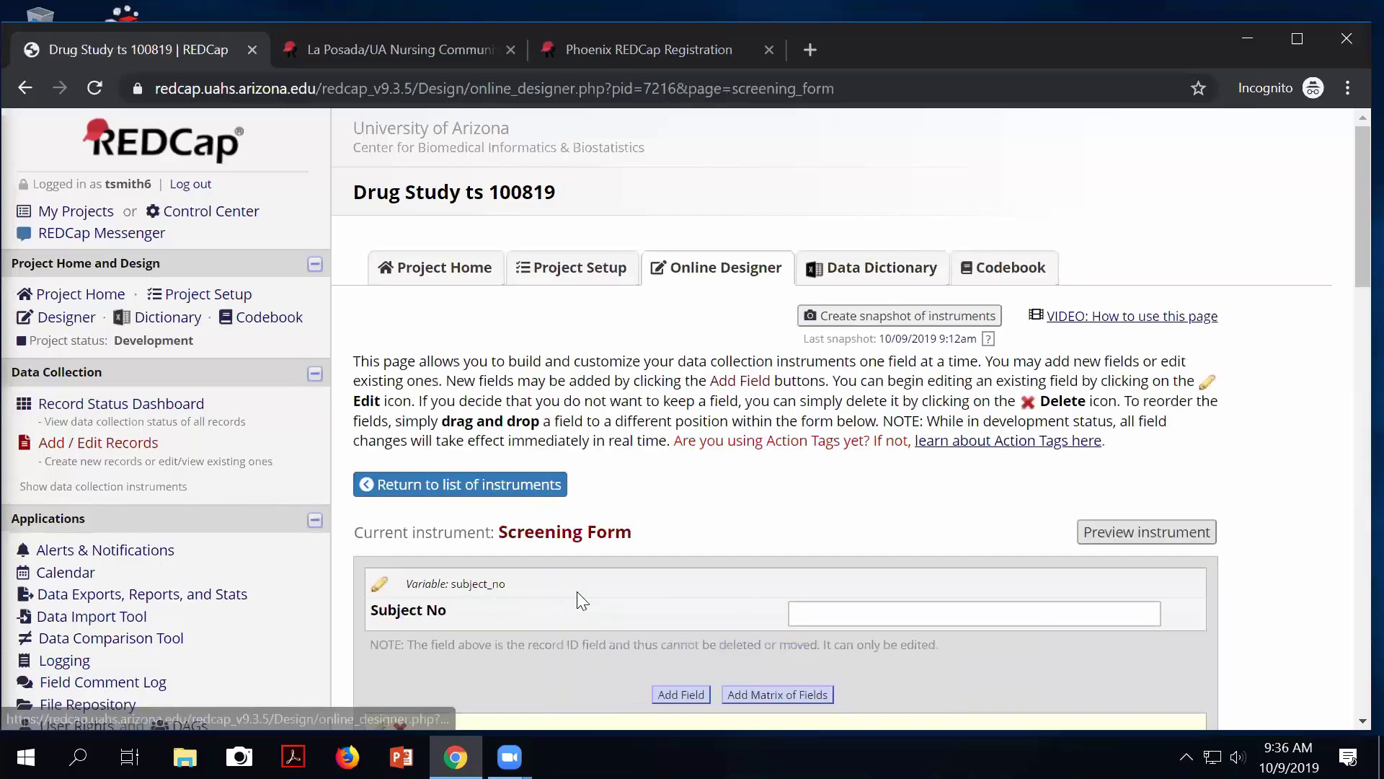
{"action": "scroll", "coordinate": [770, 584], "scroll_direction": "down", "scroll_amount": 5}
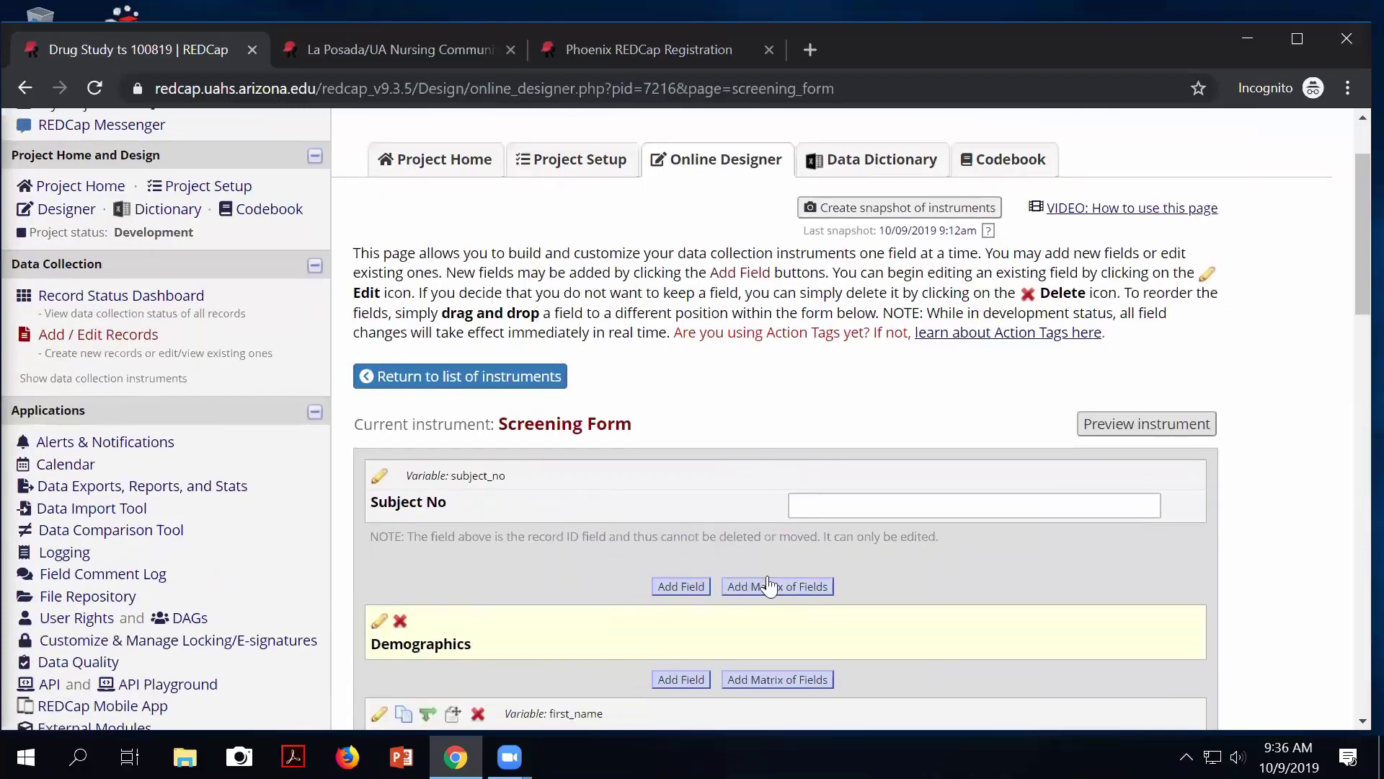
{"action": "scroll", "coordinate": [768, 577], "scroll_direction": "down", "scroll_amount": 7}
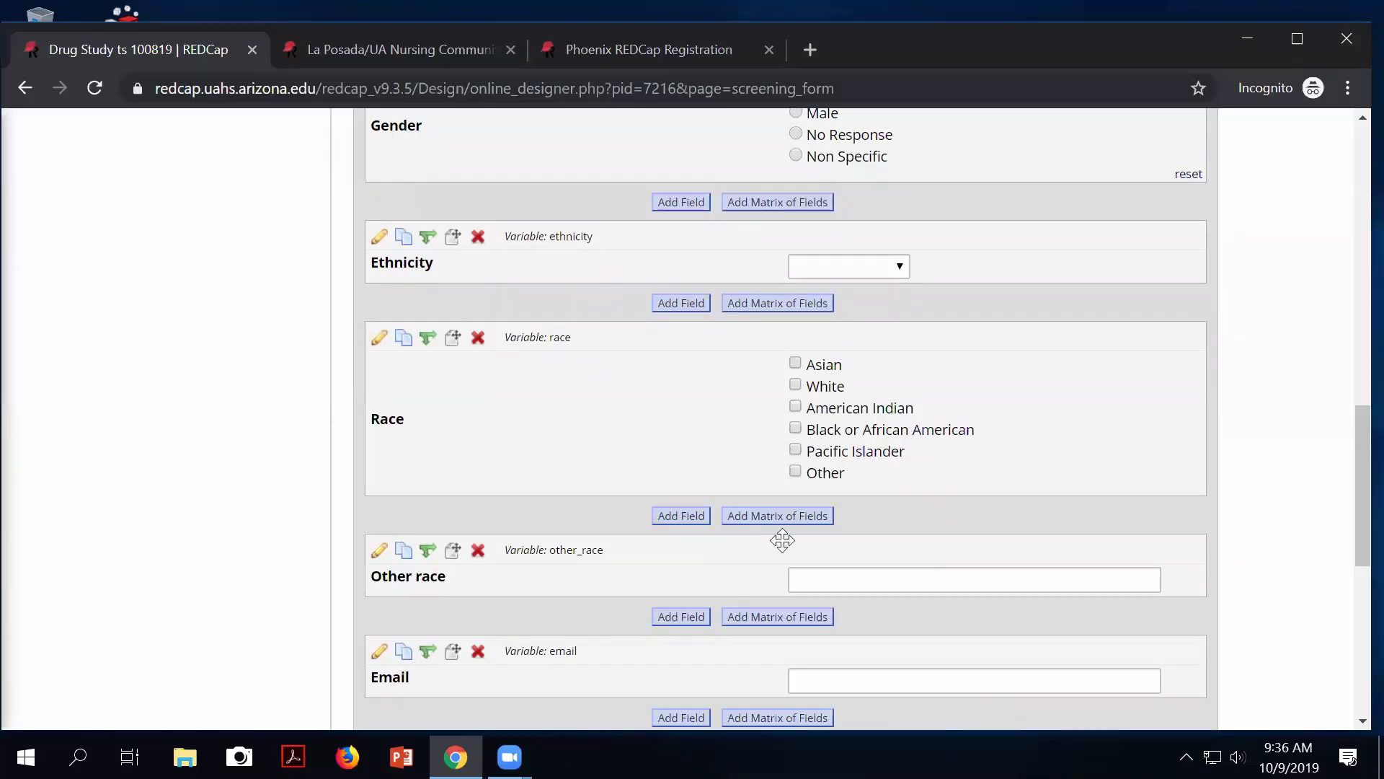
{"action": "left_click", "coordinate": [795, 471]}
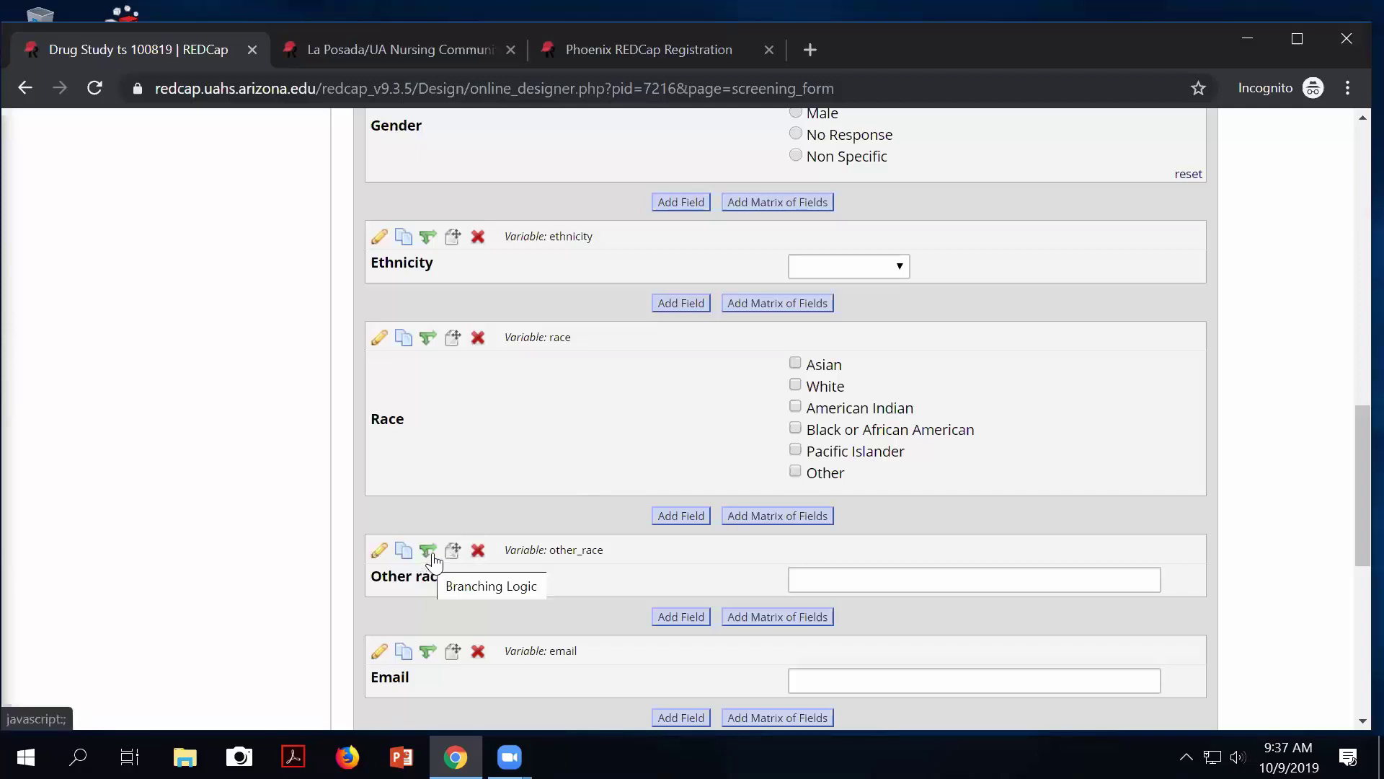
Open branching logic for other_race and choose the Drag-N-Drop Logic Builder.
{"action": "left_click", "coordinate": [430, 553]}
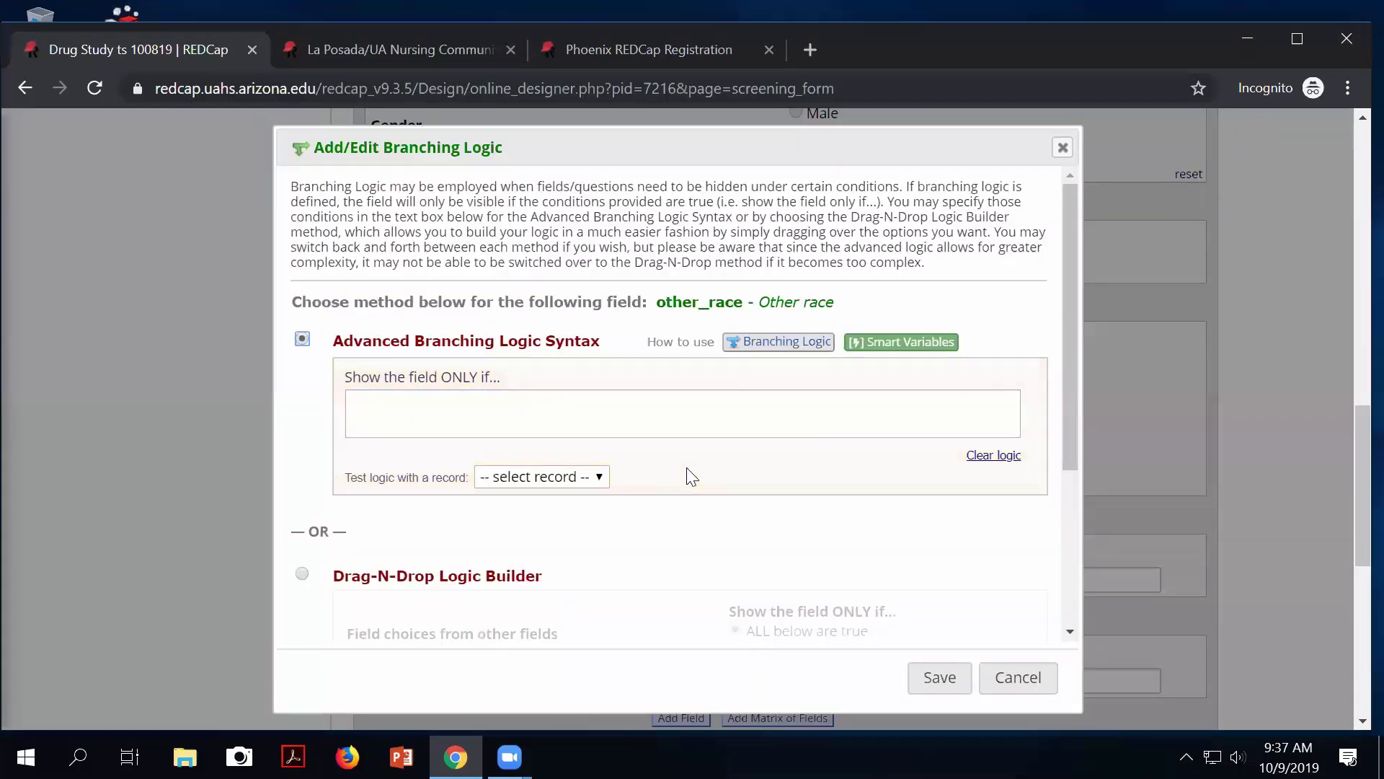
{"action": "scroll", "coordinate": [692, 477], "scroll_direction": "down", "scroll_amount": 2}
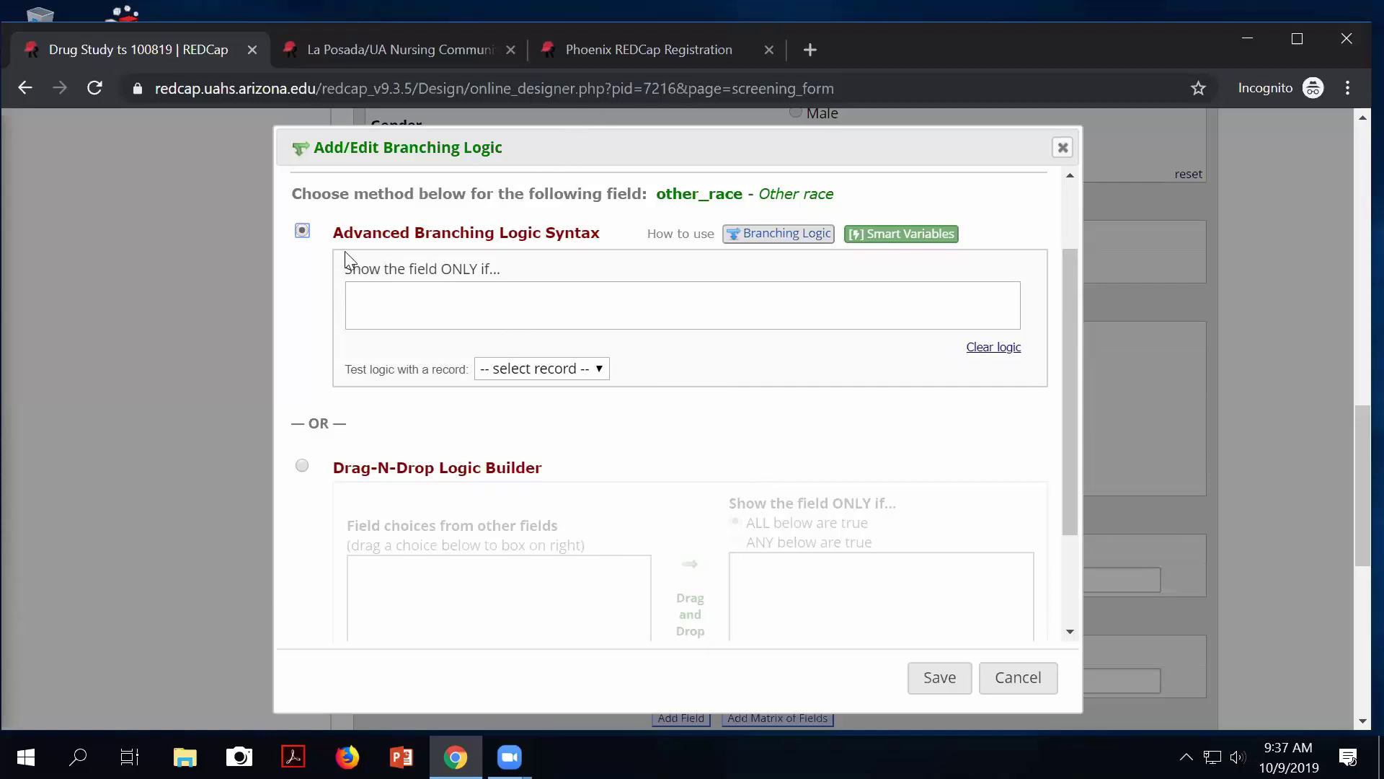
{"action": "left_click_drag", "start_coordinate": [344, 235], "coordinate": [564, 239]}
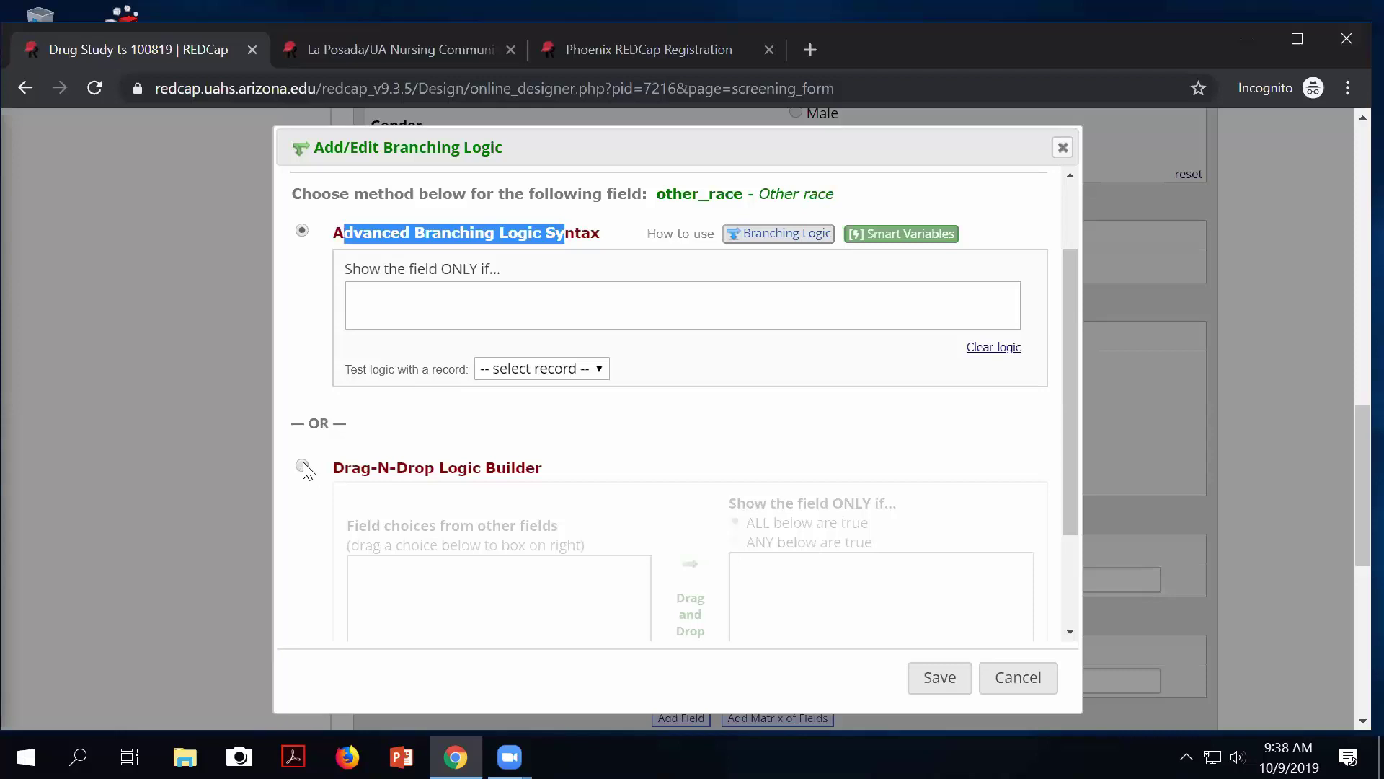
{"action": "left_click", "coordinate": [303, 463]}
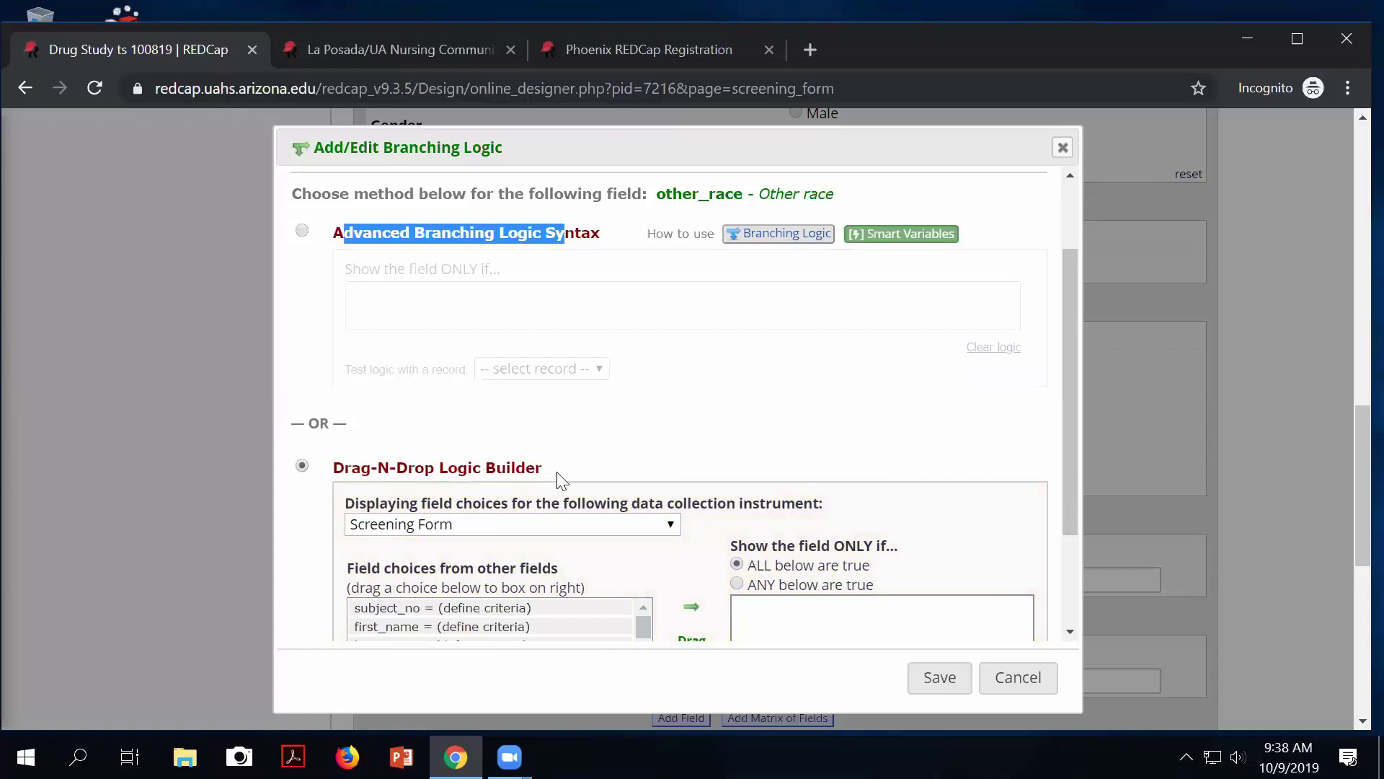
Check the instrument list and keep Screening Form as the logic builder's field source.
{"action": "scroll", "coordinate": [846, 538], "scroll_direction": "down", "scroll_amount": 1}
{"action": "scroll", "coordinate": [846, 537], "scroll_direction": "down", "scroll_amount": 3}
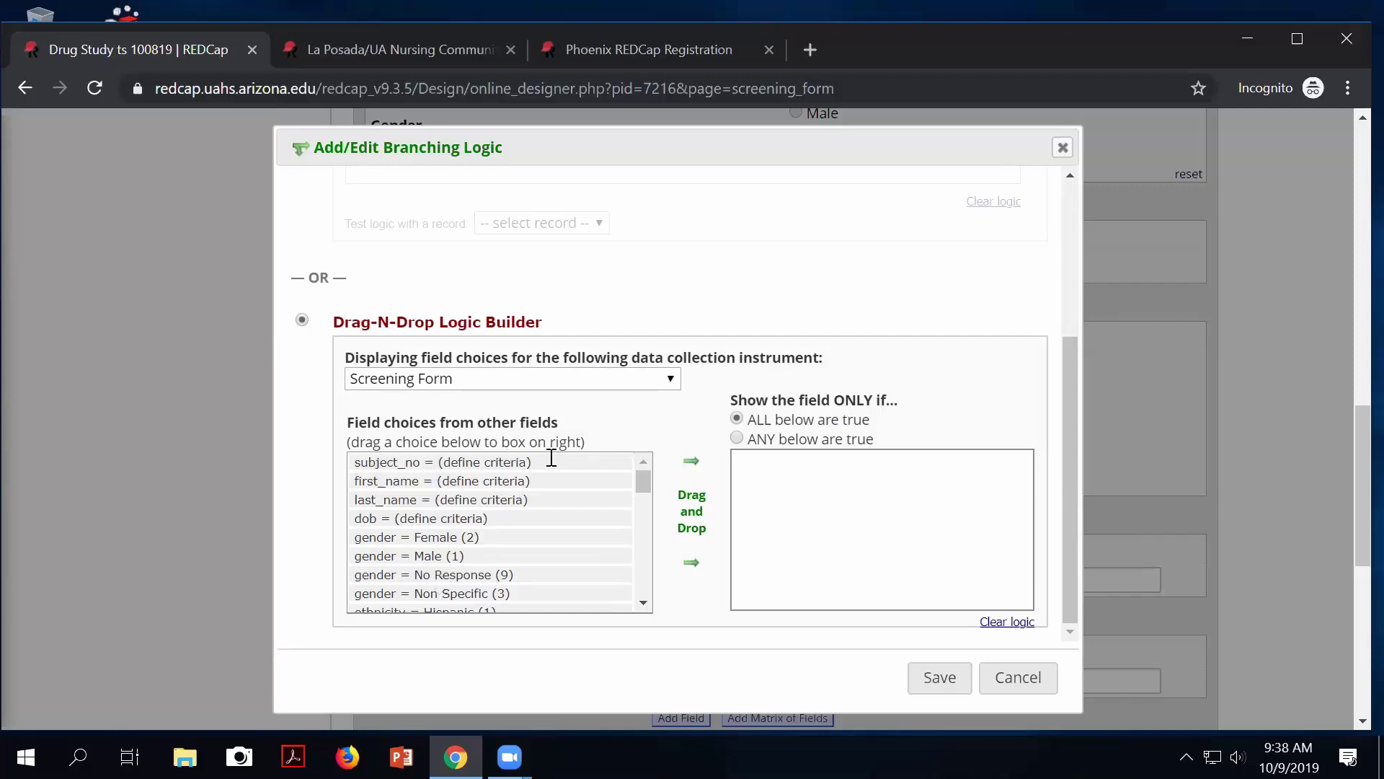
{"action": "left_click", "coordinate": [470, 380]}
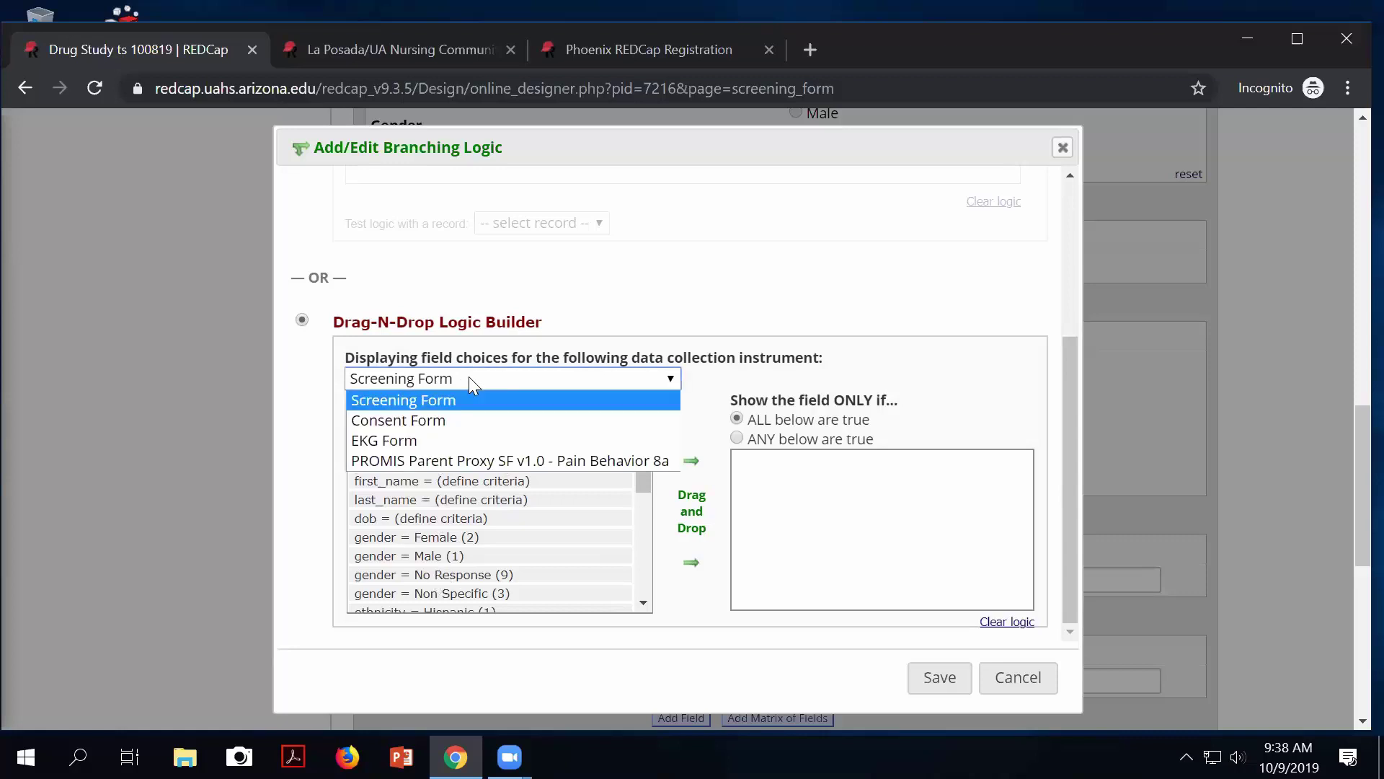
{"action": "left_click", "coordinate": [470, 379]}
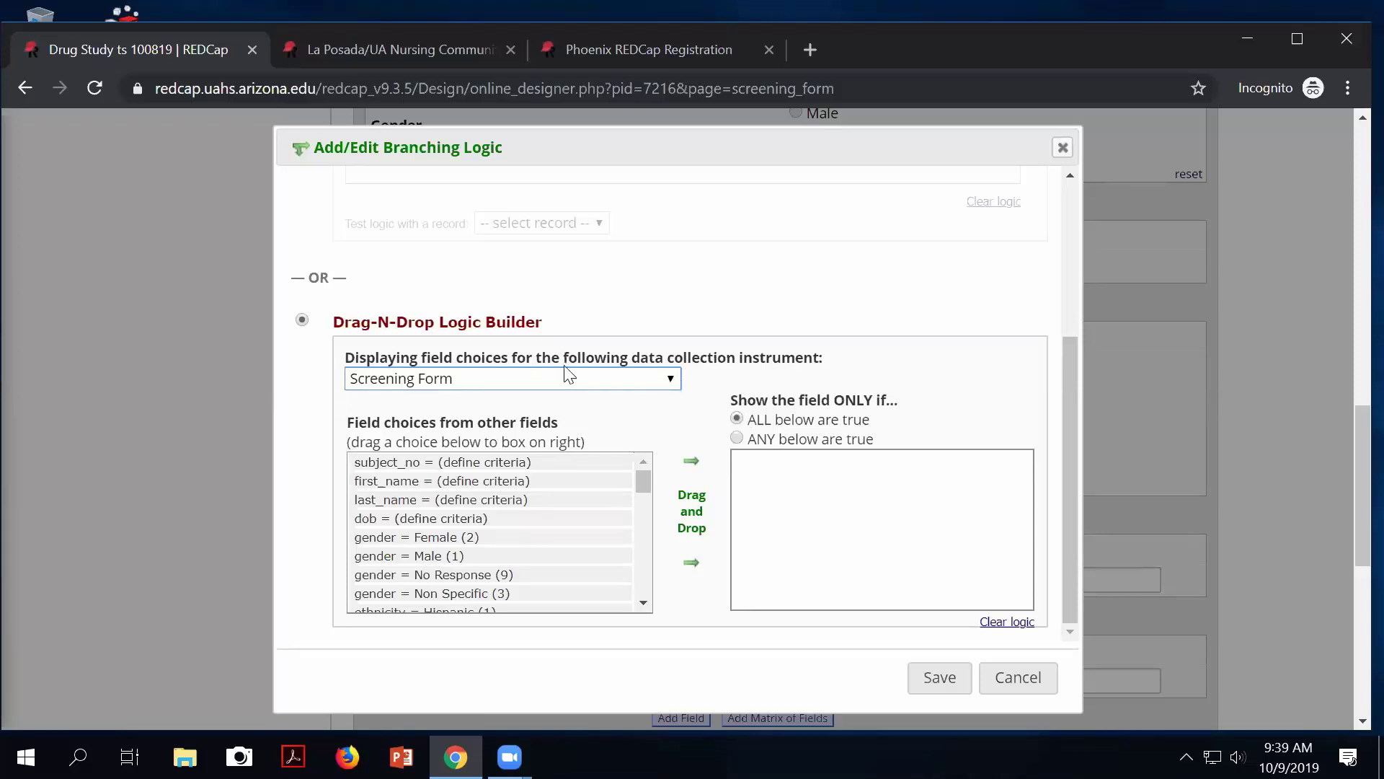
{"action": "left_click", "coordinate": [501, 378]}
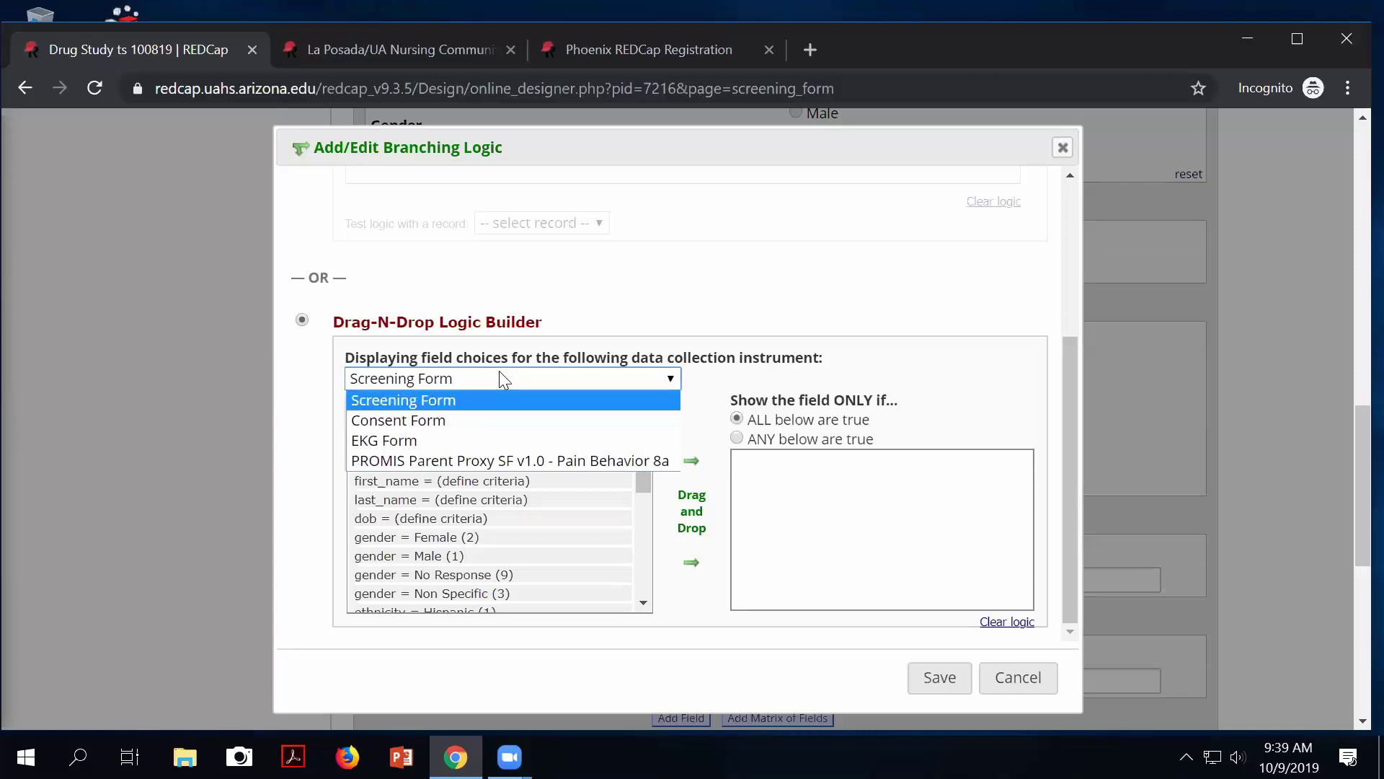
{"action": "left_click", "coordinate": [501, 378]}
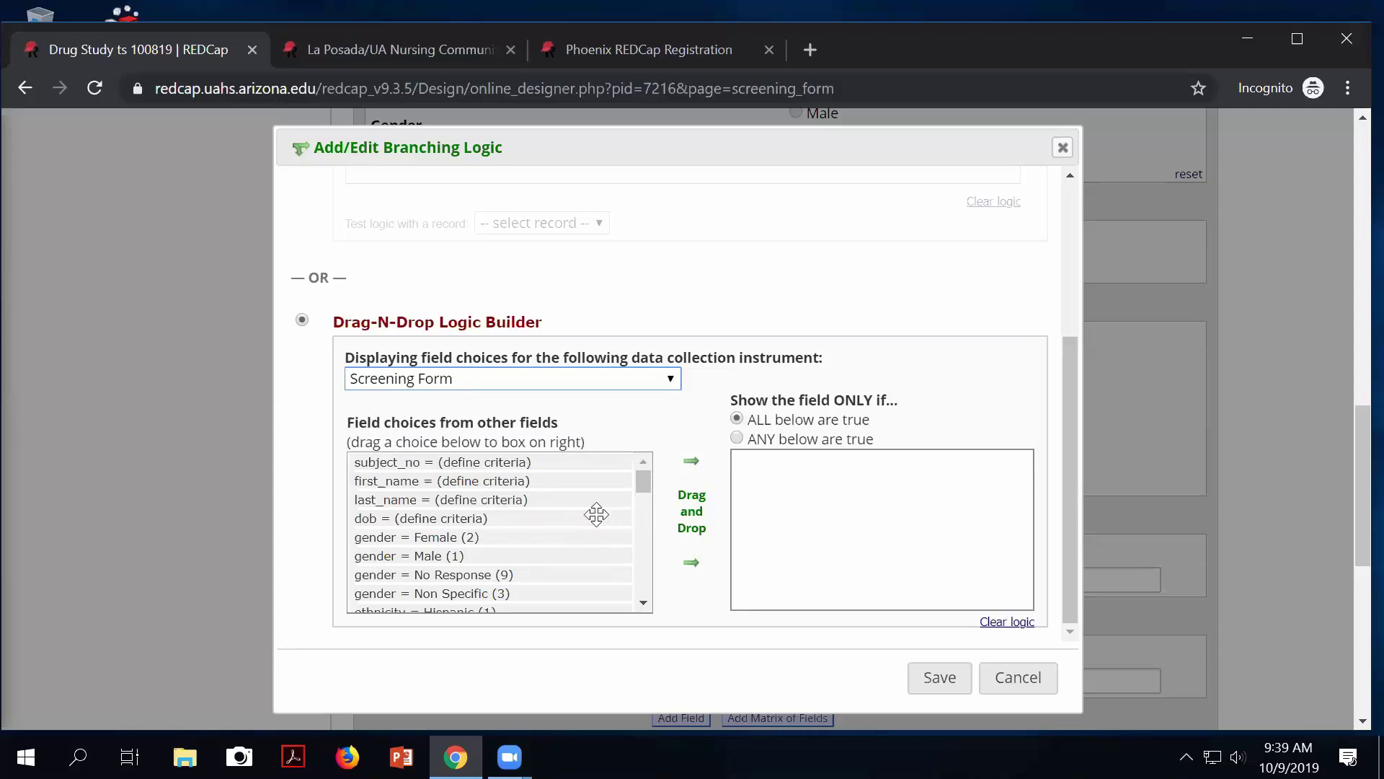
Add race = Other (6) to the logic, then add and remove gender = Female (2).
{"action": "scroll", "coordinate": [644, 490], "scroll_direction": "down", "scroll_amount": 3}
{"action": "scroll", "coordinate": [644, 509], "scroll_direction": "down", "scroll_amount": 3}
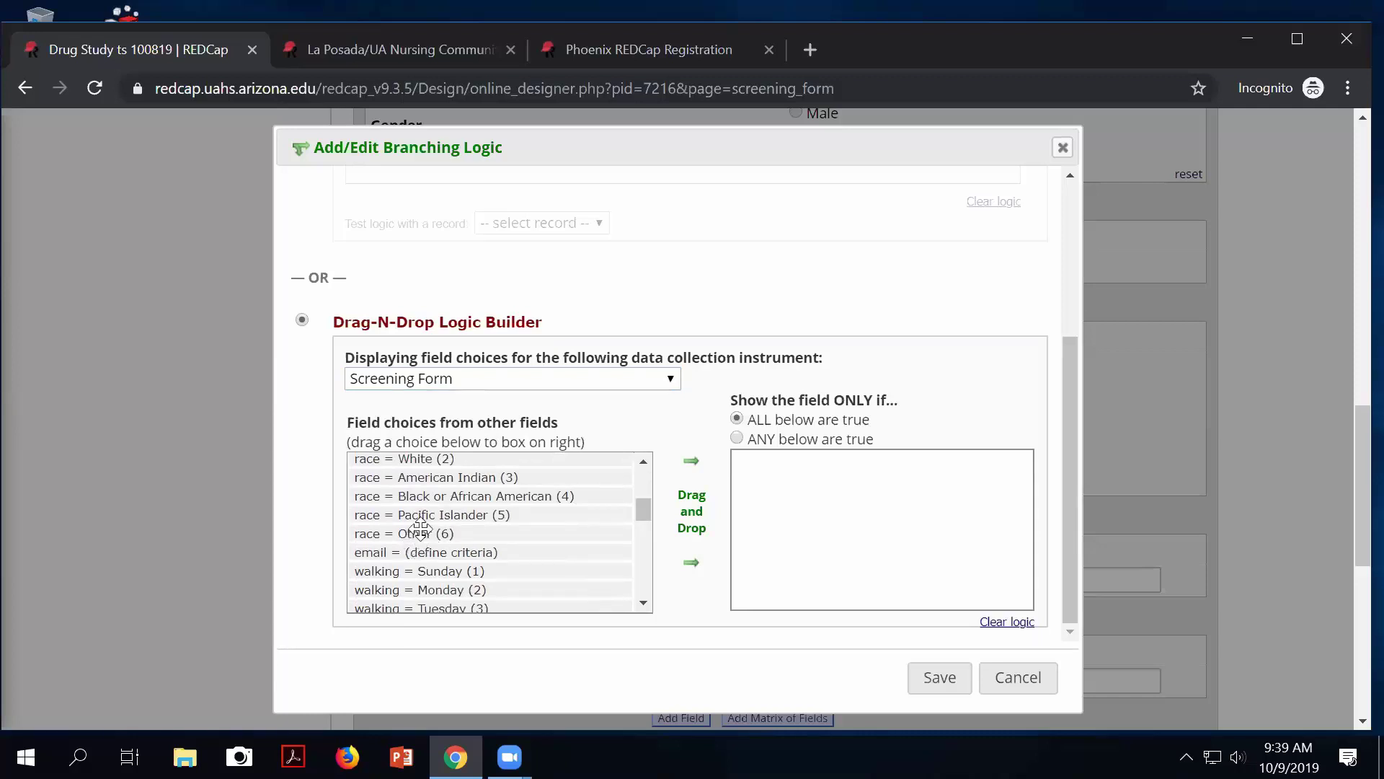
{"action": "left_click_drag", "start_coordinate": [415, 534], "coordinate": [872, 489]}
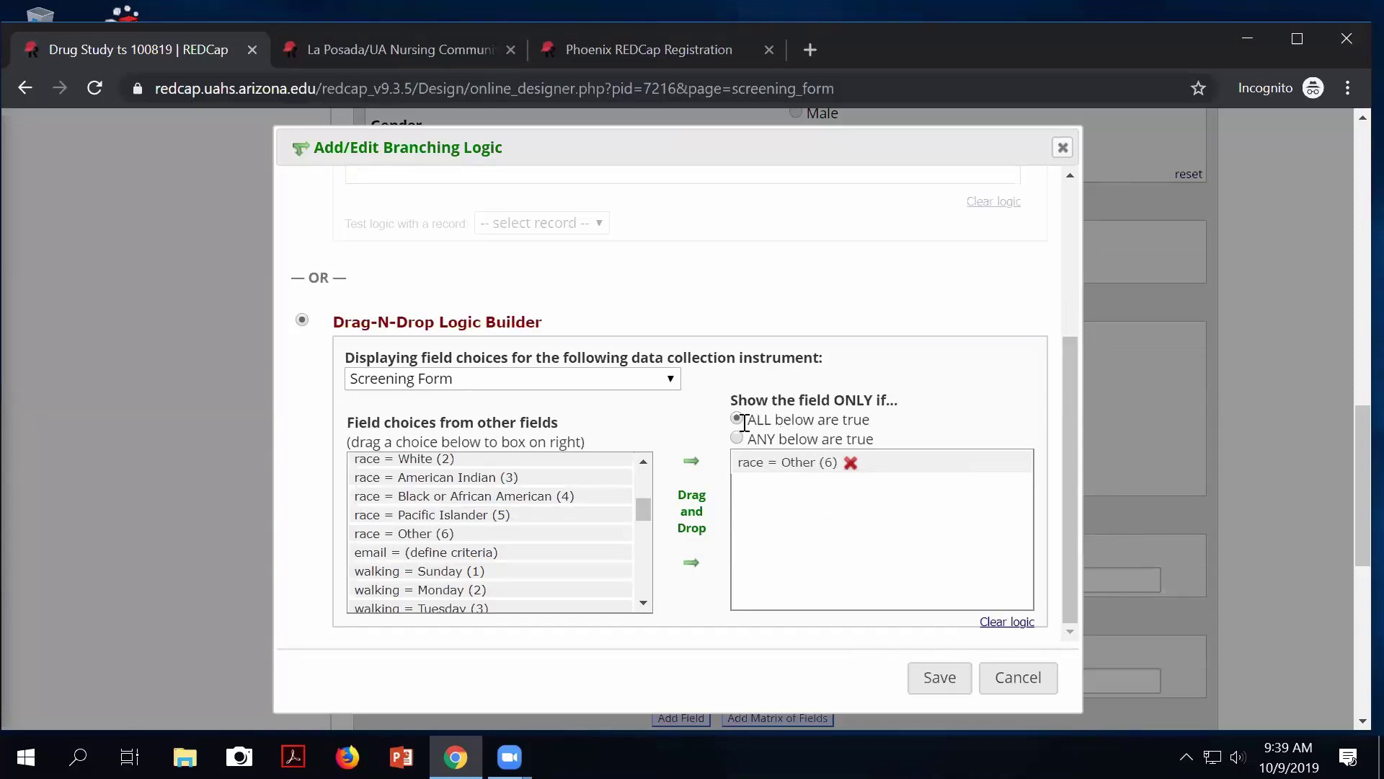
{"action": "left_click_drag", "start_coordinate": [764, 422], "coordinate": [783, 419]}
{"action": "scroll", "coordinate": [402, 559], "scroll_direction": "up", "scroll_amount": 4}
{"action": "left_click_drag", "start_coordinate": [396, 538], "coordinate": [840, 523]}
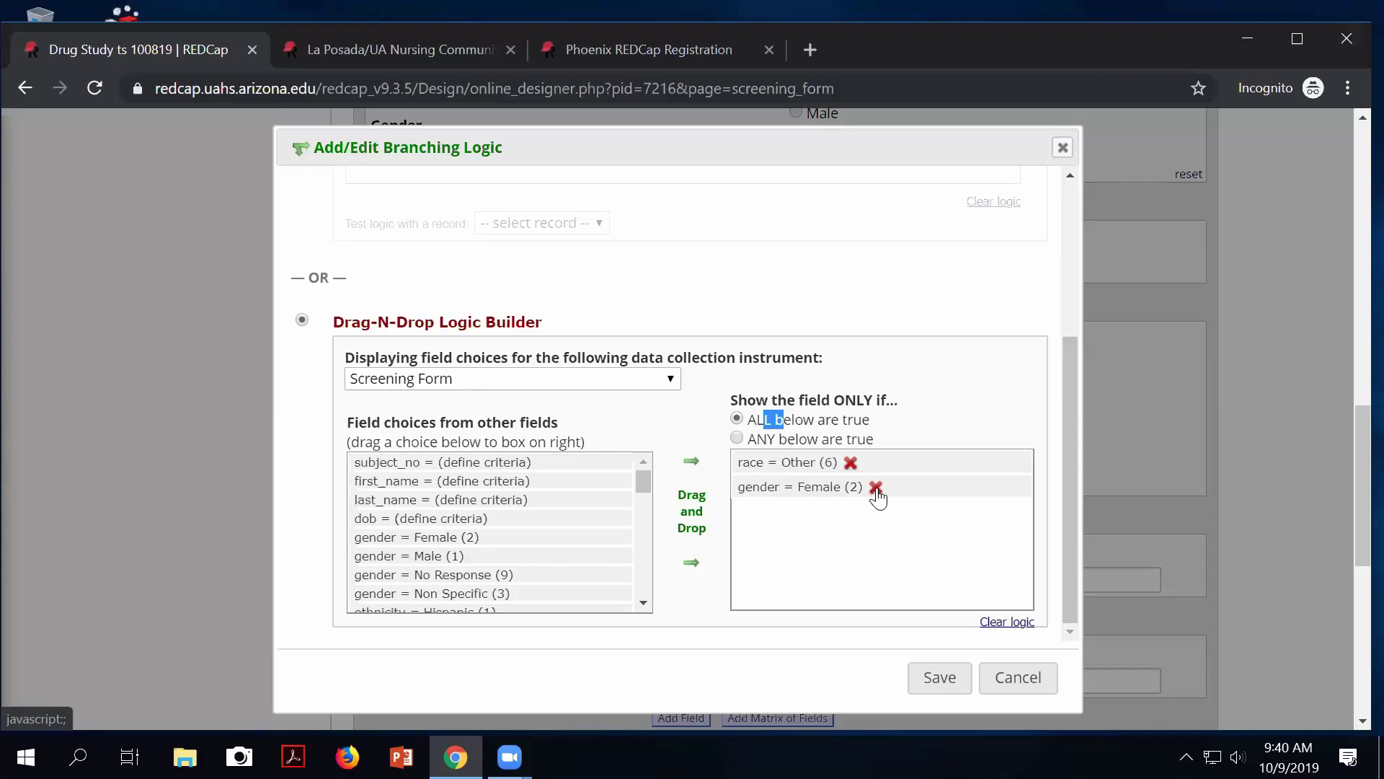
{"action": "left_click", "coordinate": [876, 489]}
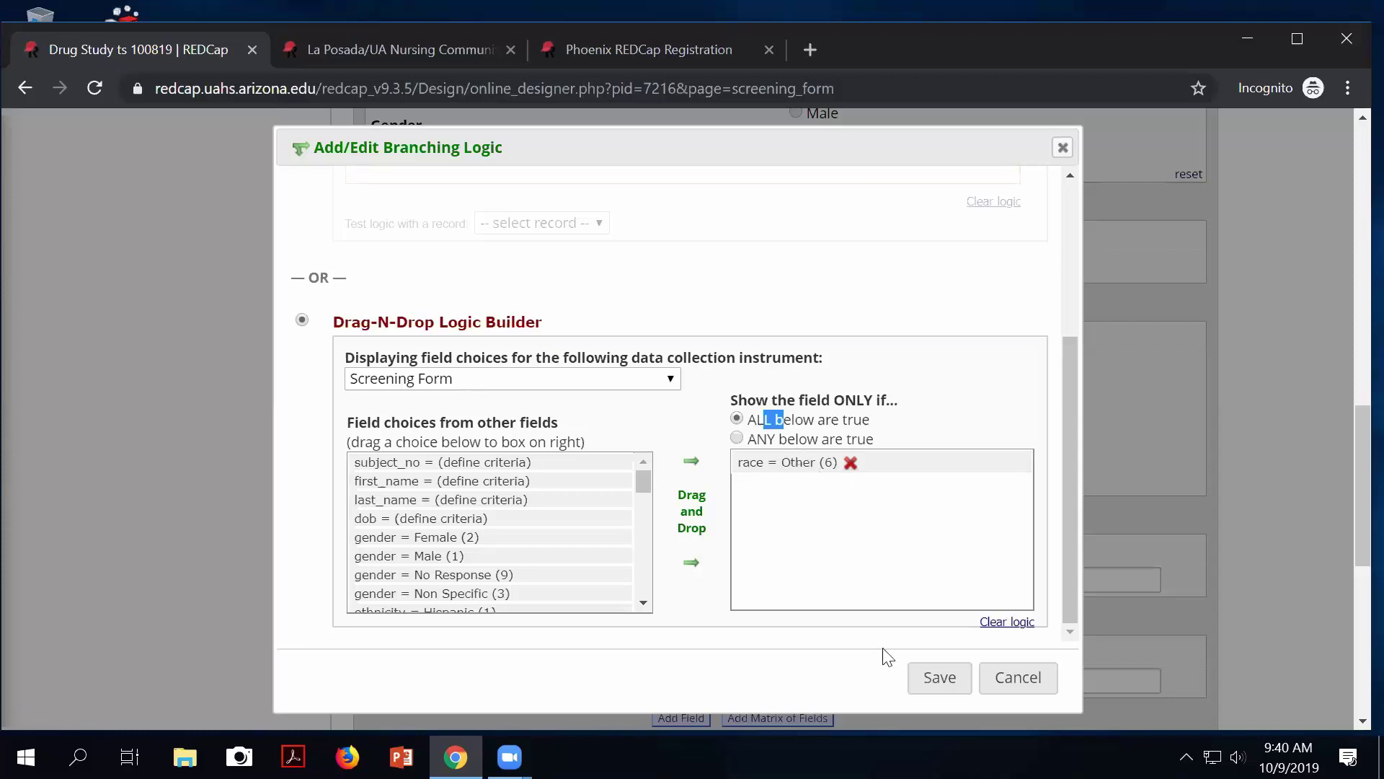
Save the branching logic [race(6)] = '1' and review it on the Screening Form.
{"action": "left_click", "coordinate": [939, 681]}
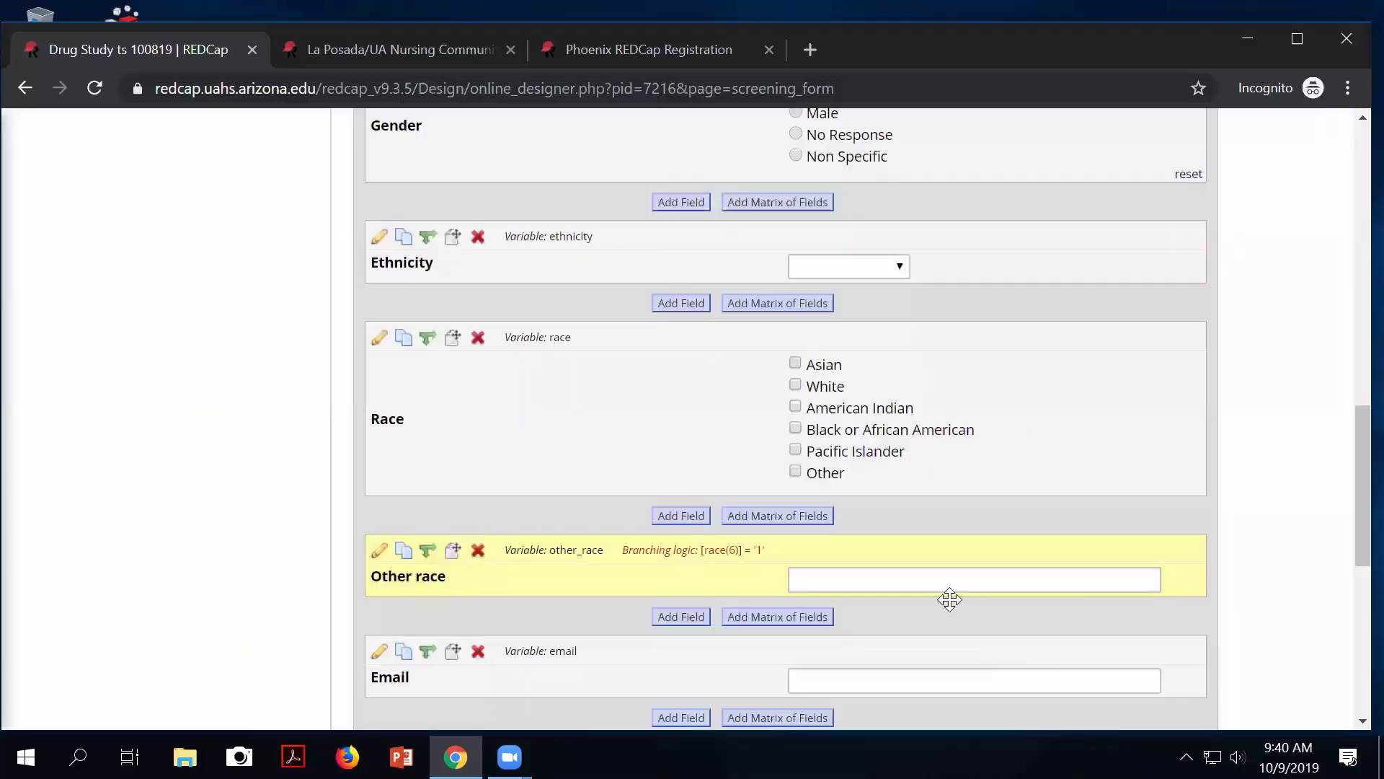
{"action": "scroll", "coordinate": [604, 445], "scroll_direction": "up", "scroll_amount": 10}
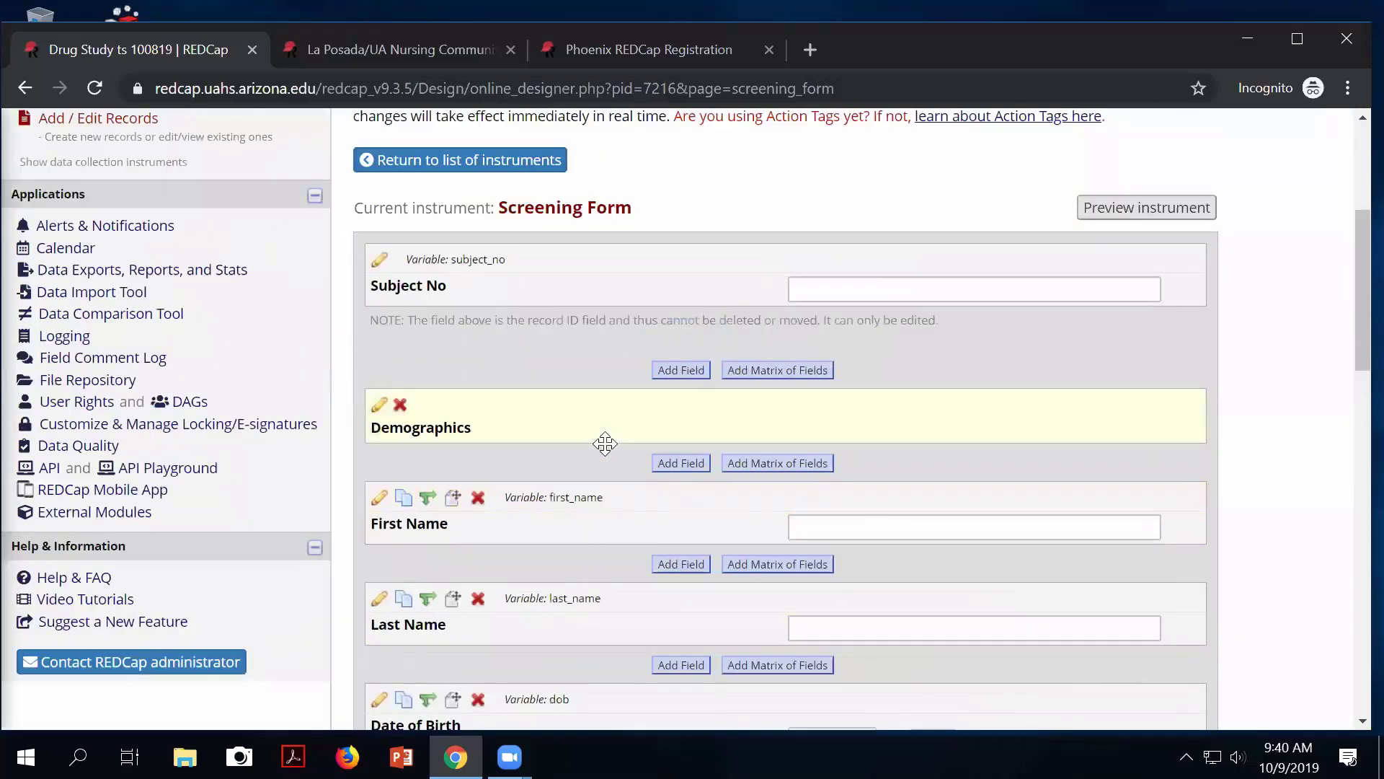
{"action": "scroll", "coordinate": [605, 444], "scroll_direction": "up", "scroll_amount": 3}
{"action": "scroll", "coordinate": [609, 535], "scroll_direction": "down", "scroll_amount": 12}
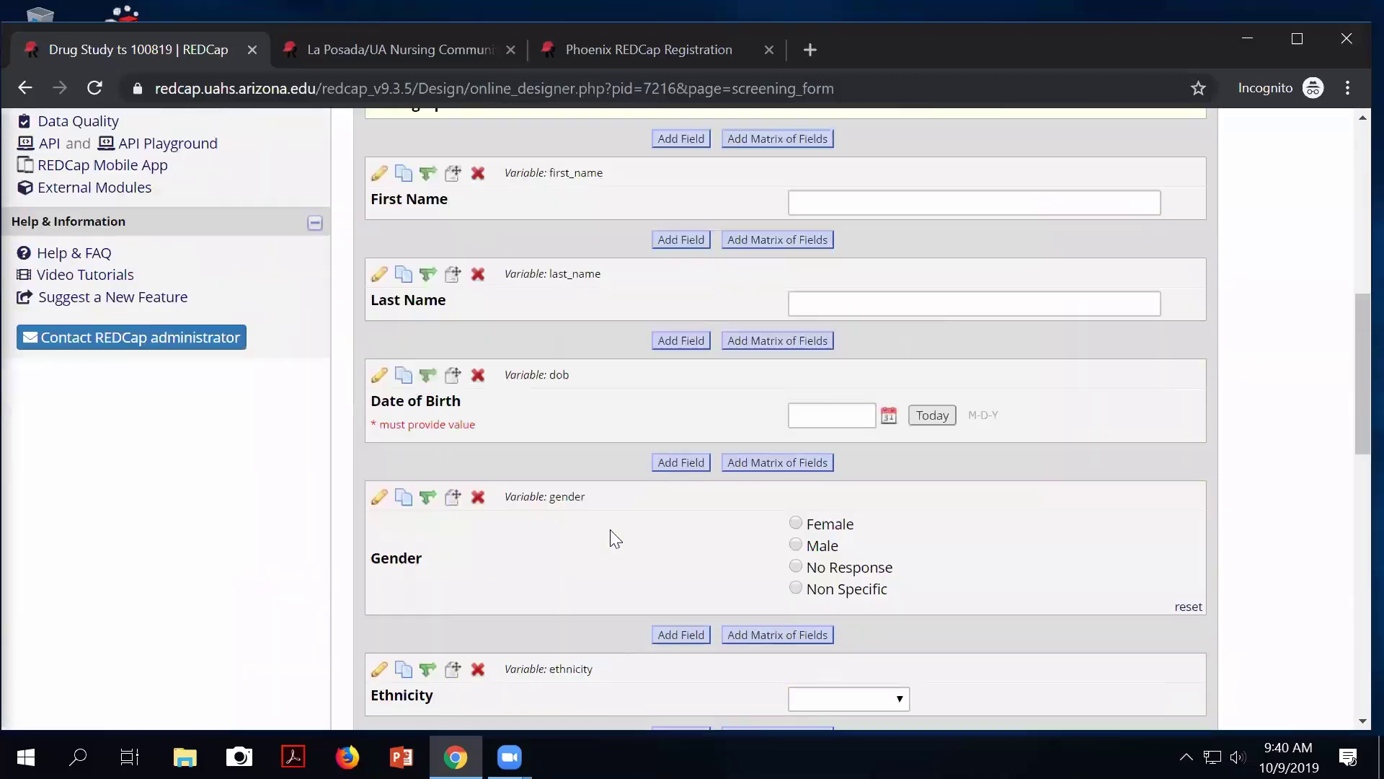
{"action": "scroll", "coordinate": [726, 567], "scroll_direction": "down", "scroll_amount": 2}
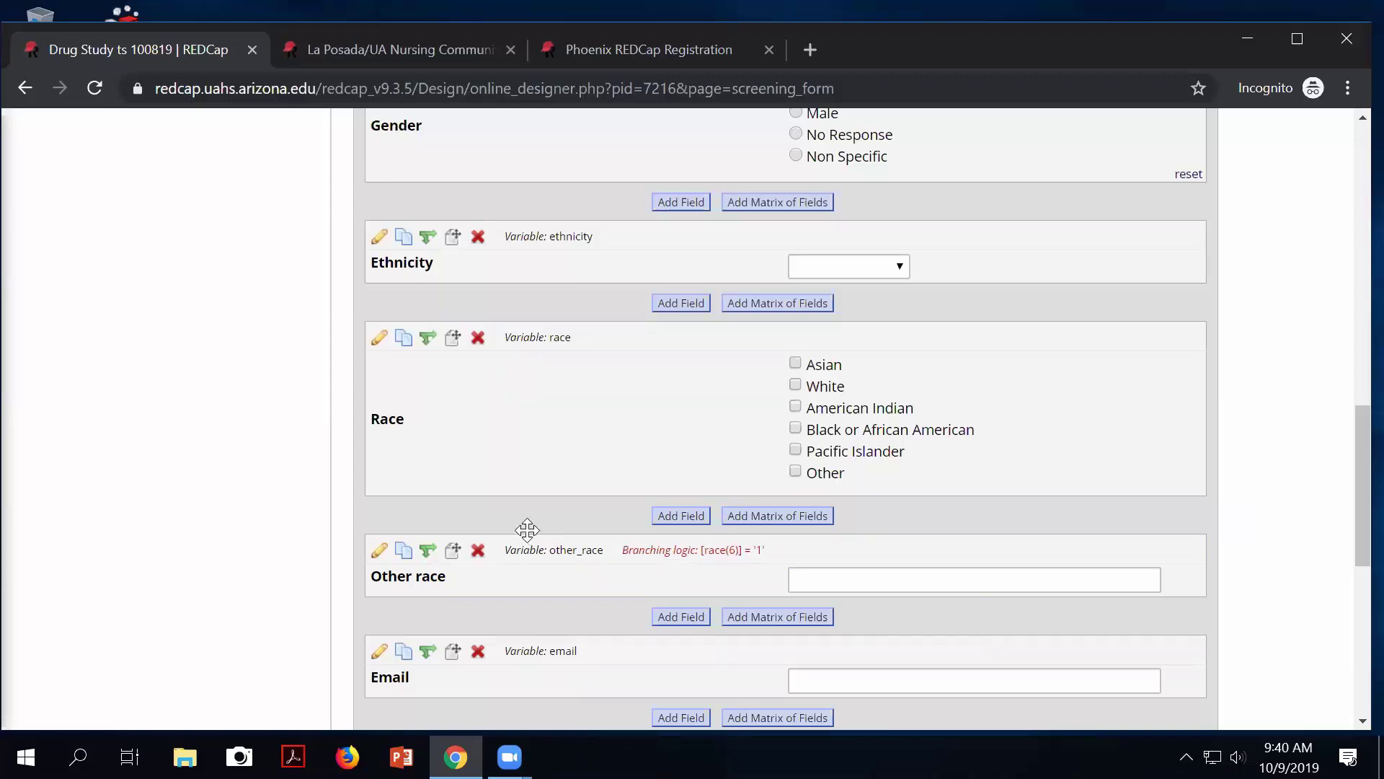
{"action": "scroll", "coordinate": [512, 523], "scroll_direction": "up", "scroll_amount": 8}
{"action": "scroll", "coordinate": [493, 512], "scroll_direction": "up", "scroll_amount": 6}
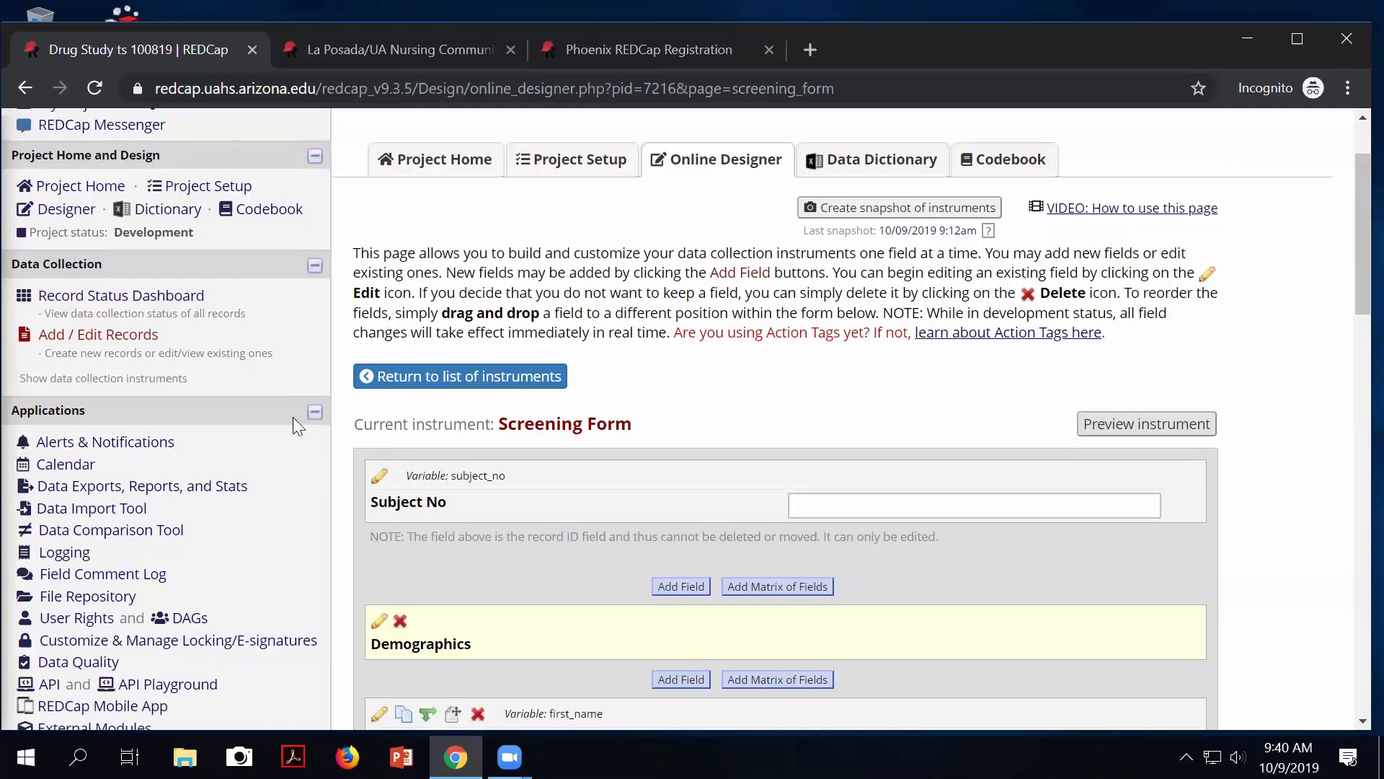
Open record 2's Screening Form from the Record Status Dashboard.
{"action": "left_click", "coordinate": [188, 299]}
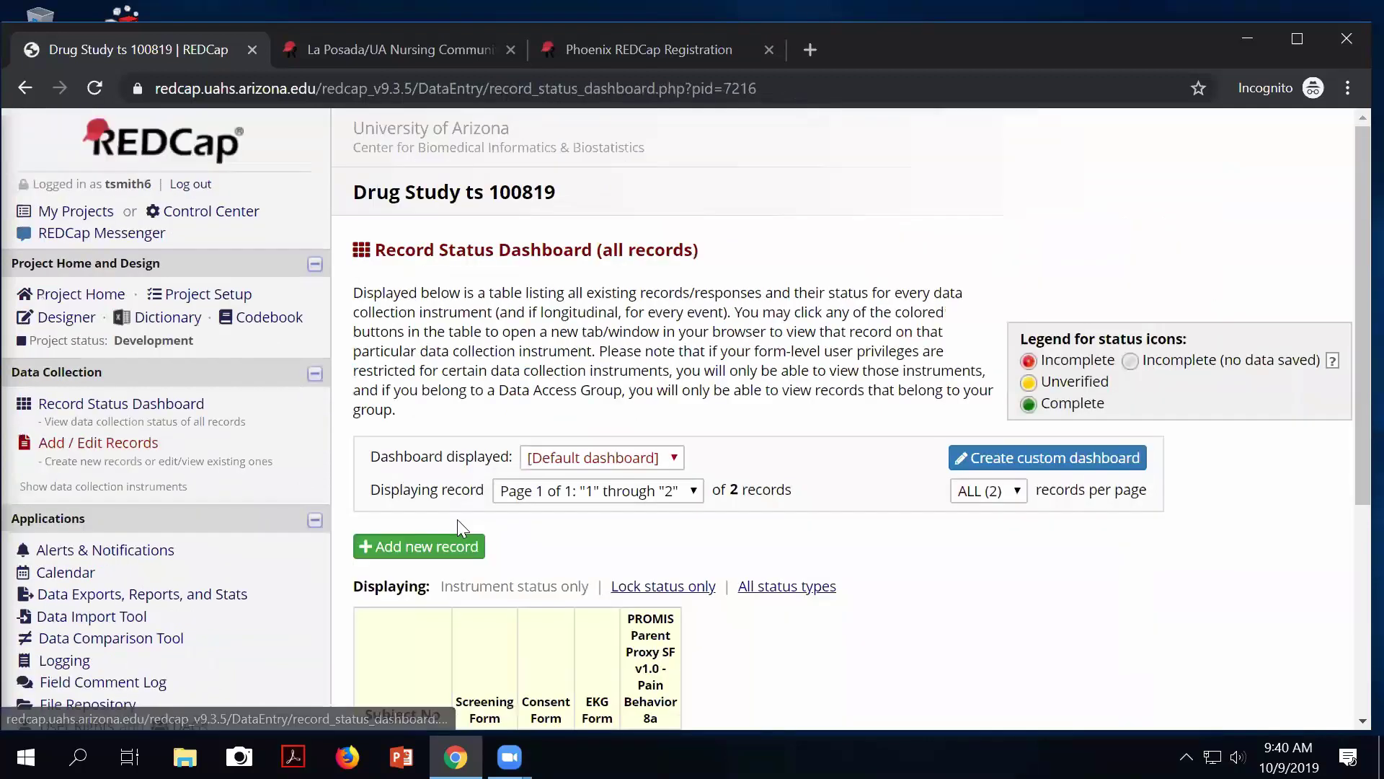
{"action": "scroll", "coordinate": [457, 519], "scroll_direction": "down", "scroll_amount": 3}
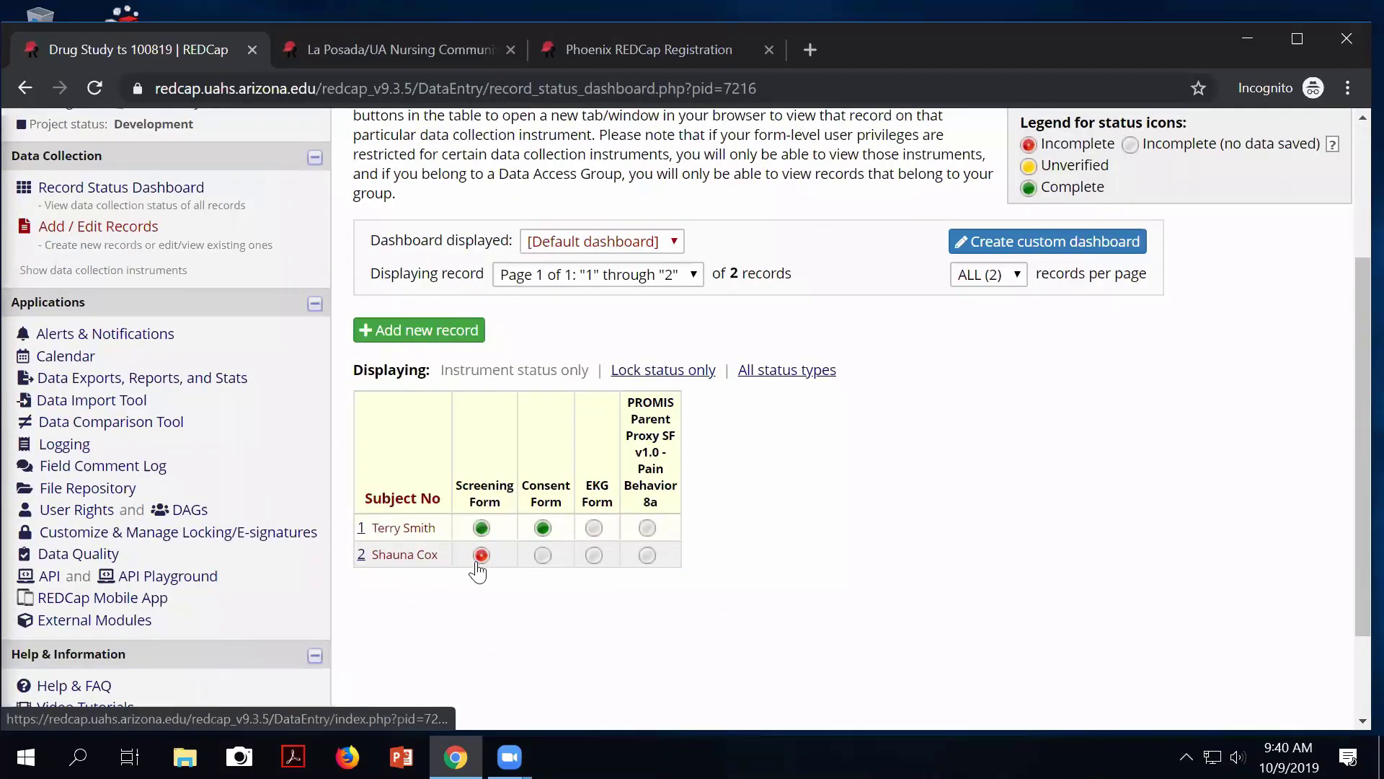
{"action": "left_click", "coordinate": [480, 556]}
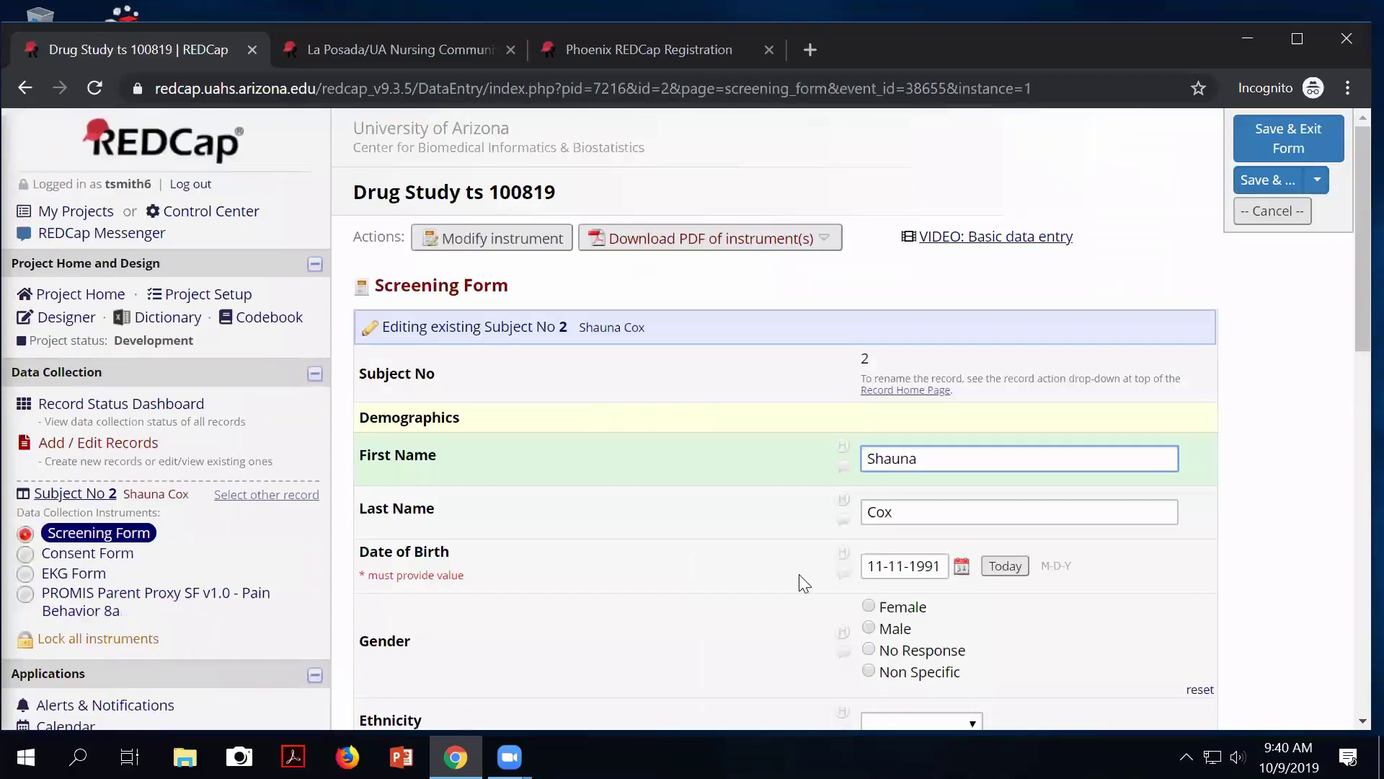
{"action": "scroll", "coordinate": [812, 581], "scroll_direction": "down", "scroll_amount": 3}
{"action": "scroll", "coordinate": [886, 596], "scroll_direction": "down", "scroll_amount": 1}
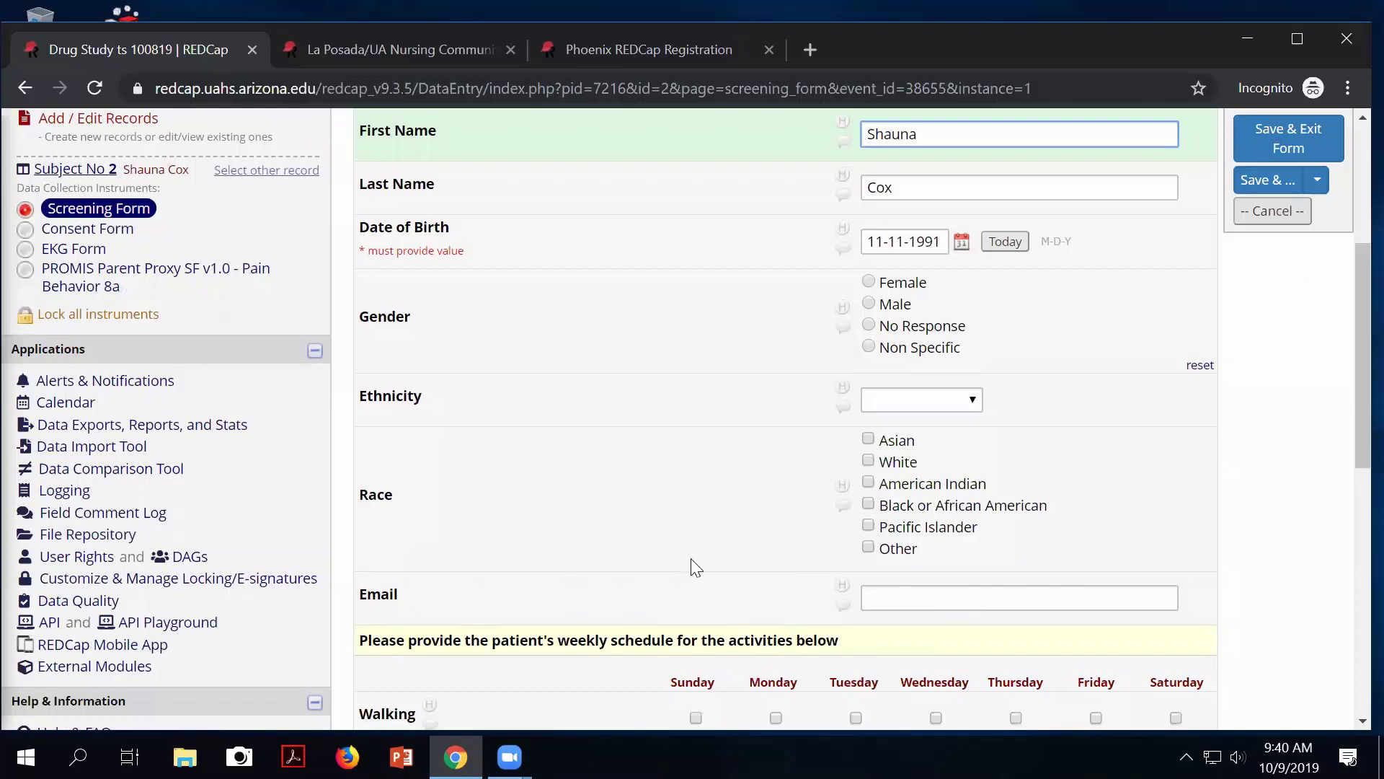
Try the Race checkboxes and leave Other checked, revealing the Other race field.
{"action": "left_click", "coordinate": [874, 461]}
{"action": "left_click", "coordinate": [872, 481]}
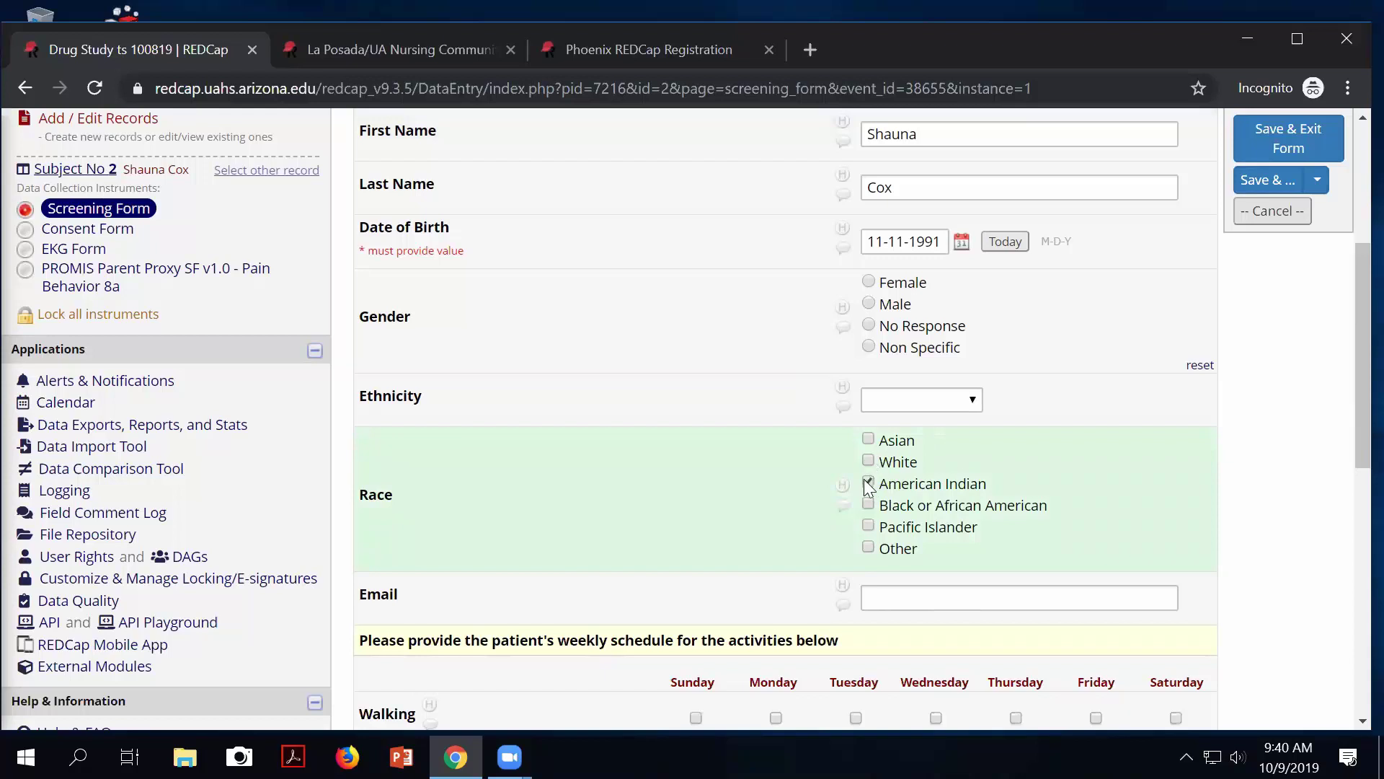
{"action": "left_click", "coordinate": [868, 483]}
{"action": "left_click", "coordinate": [869, 548]}
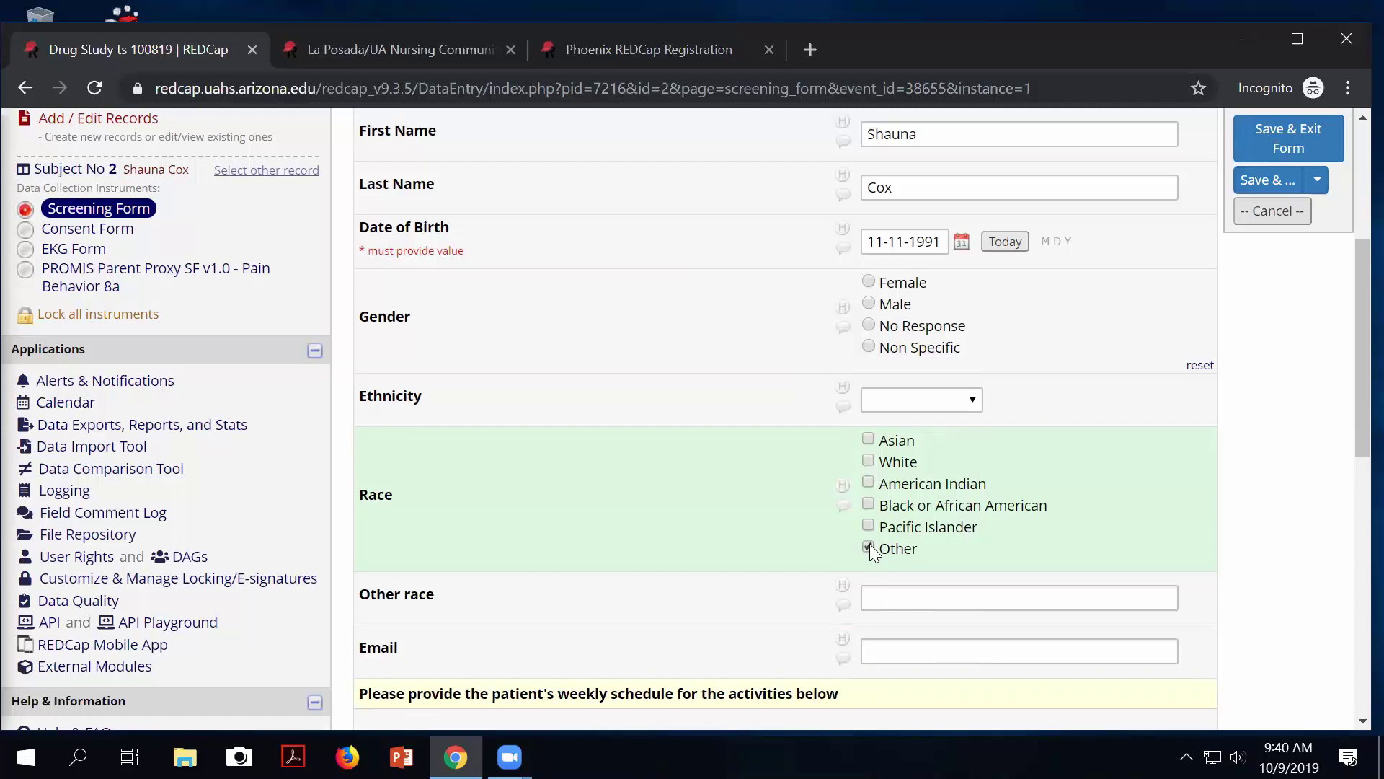
{"action": "left_click", "coordinate": [869, 548]}
{"action": "left_click", "coordinate": [869, 548]}
{"action": "scroll", "coordinate": [127, 467], "scroll_direction": "up", "scroll_amount": 3}
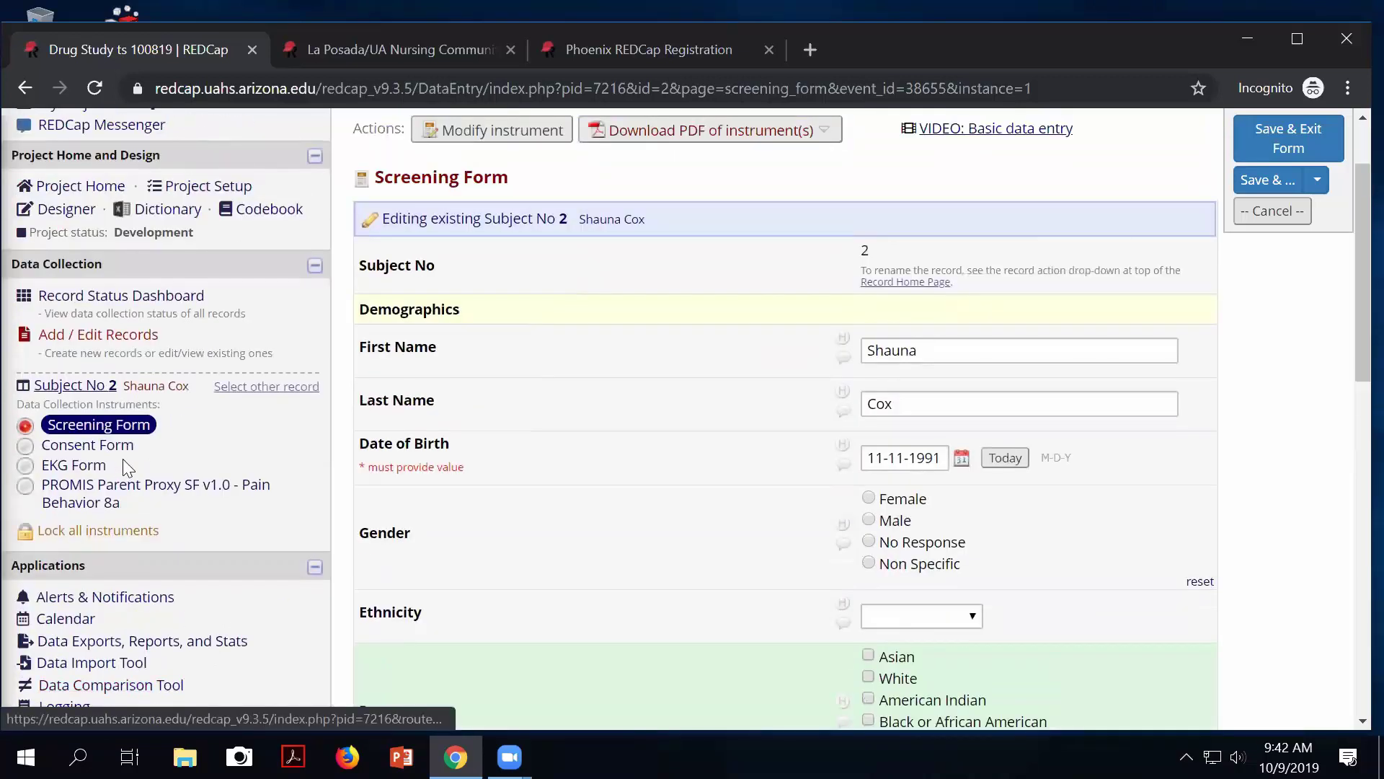
{"action": "scroll", "coordinate": [127, 467], "scroll_direction": "up", "scroll_amount": 2}
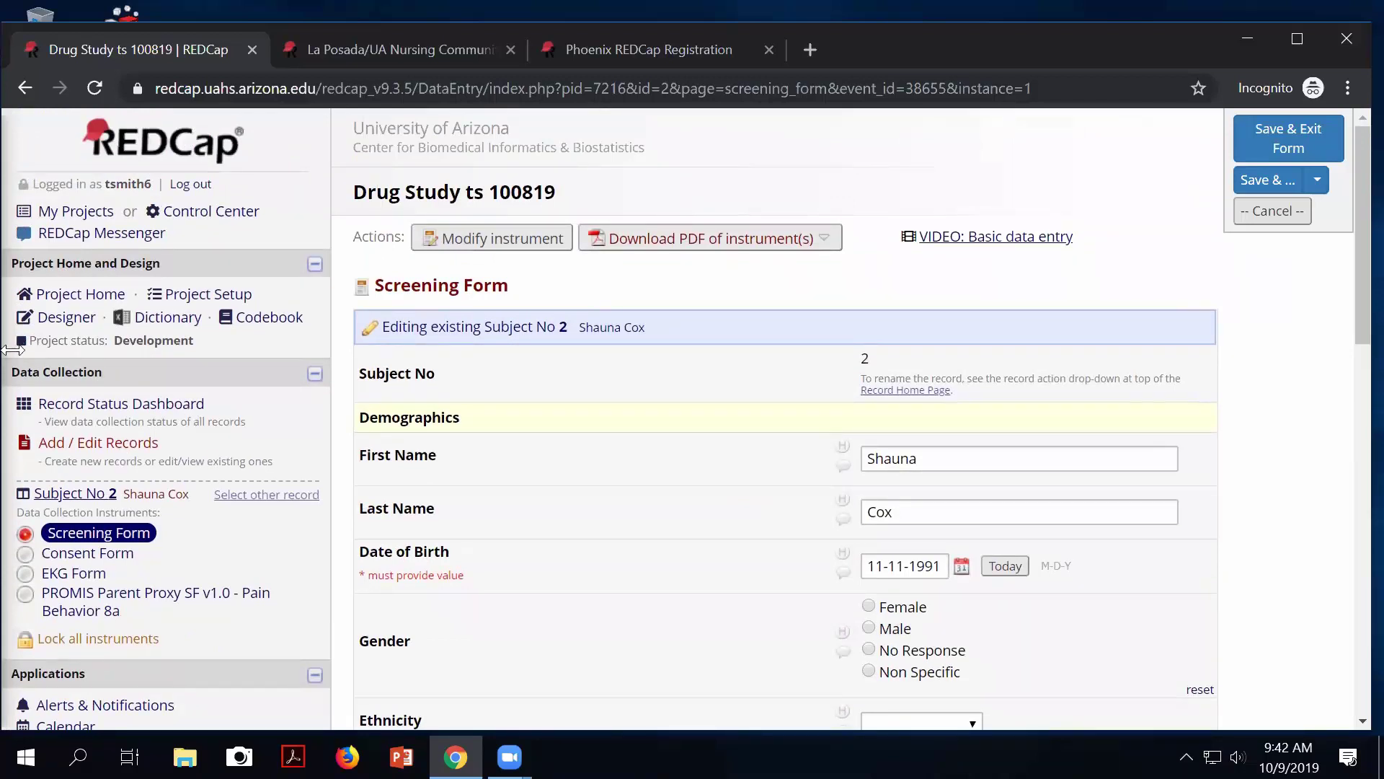
Save the Screening Form edits on leaving and go to the Online Designer instrument list.
{"action": "left_click", "coordinate": [207, 293]}
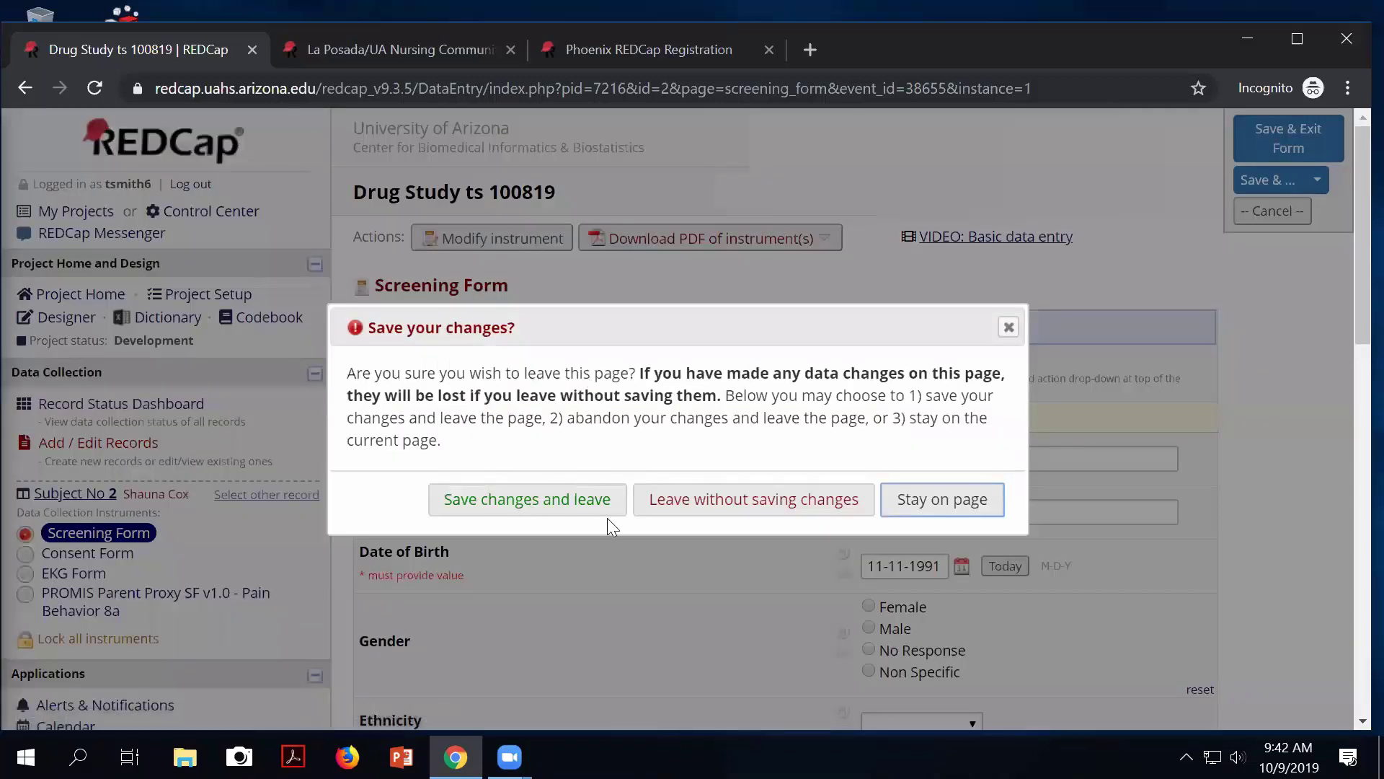
{"action": "left_click", "coordinate": [525, 499]}
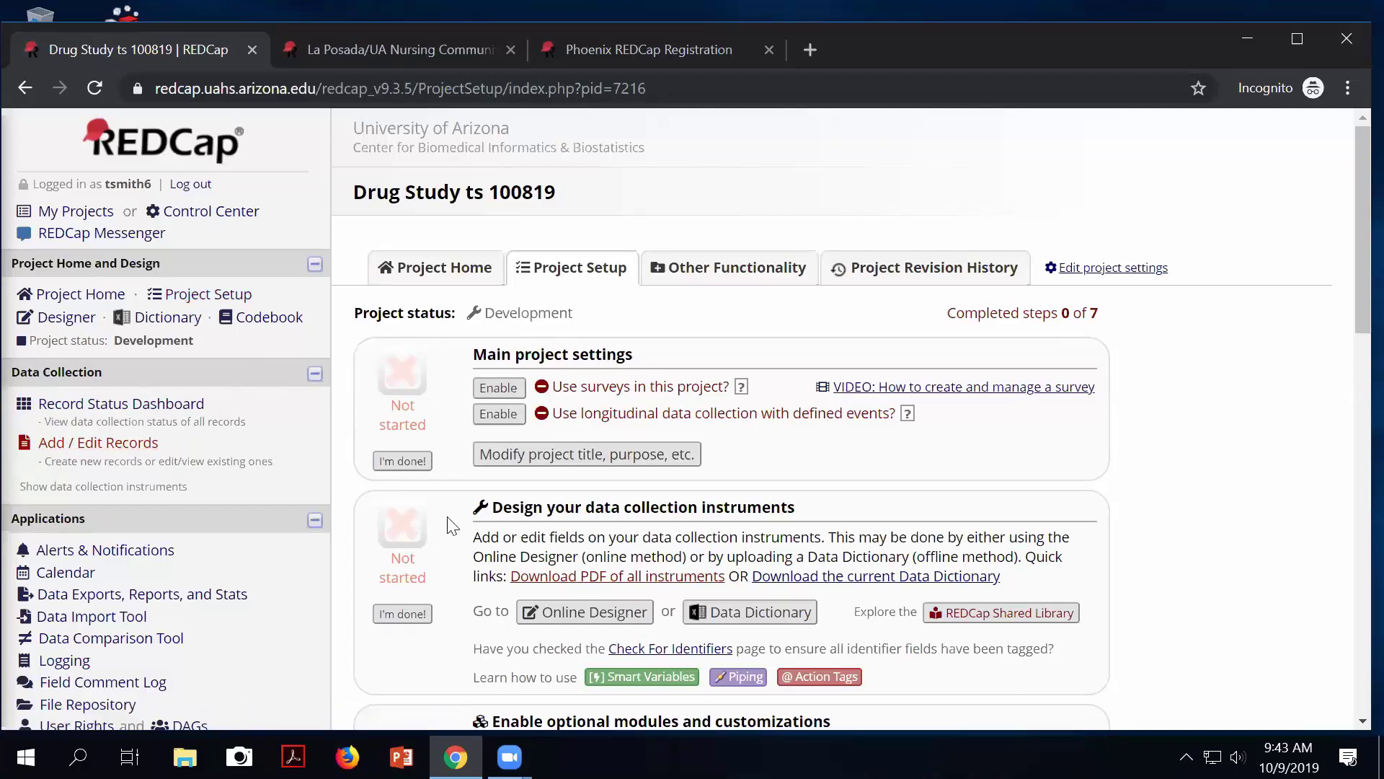
{"action": "left_click", "coordinate": [586, 613]}
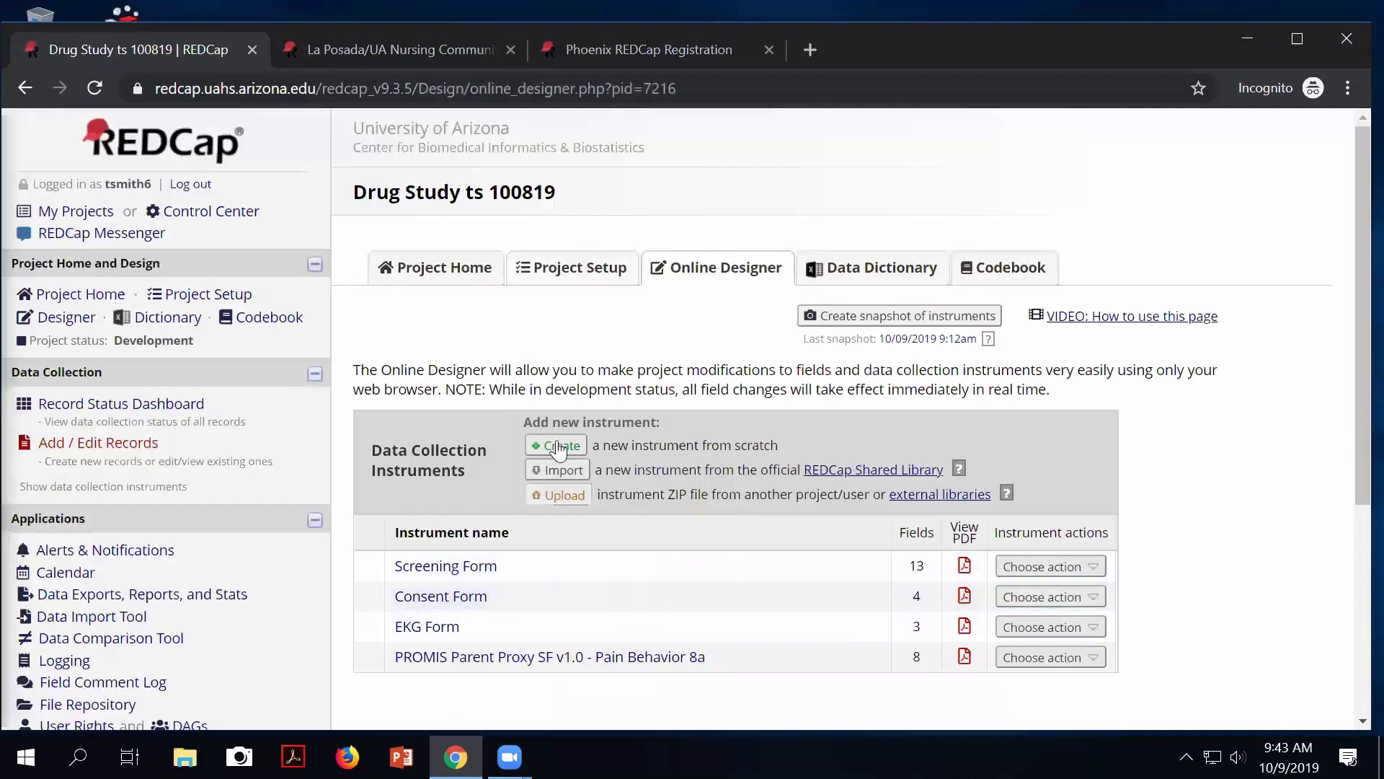
Enable 'Use surveys in this project?' under the Drug Study's Main project settings.
{"action": "left_click", "coordinate": [576, 273]}
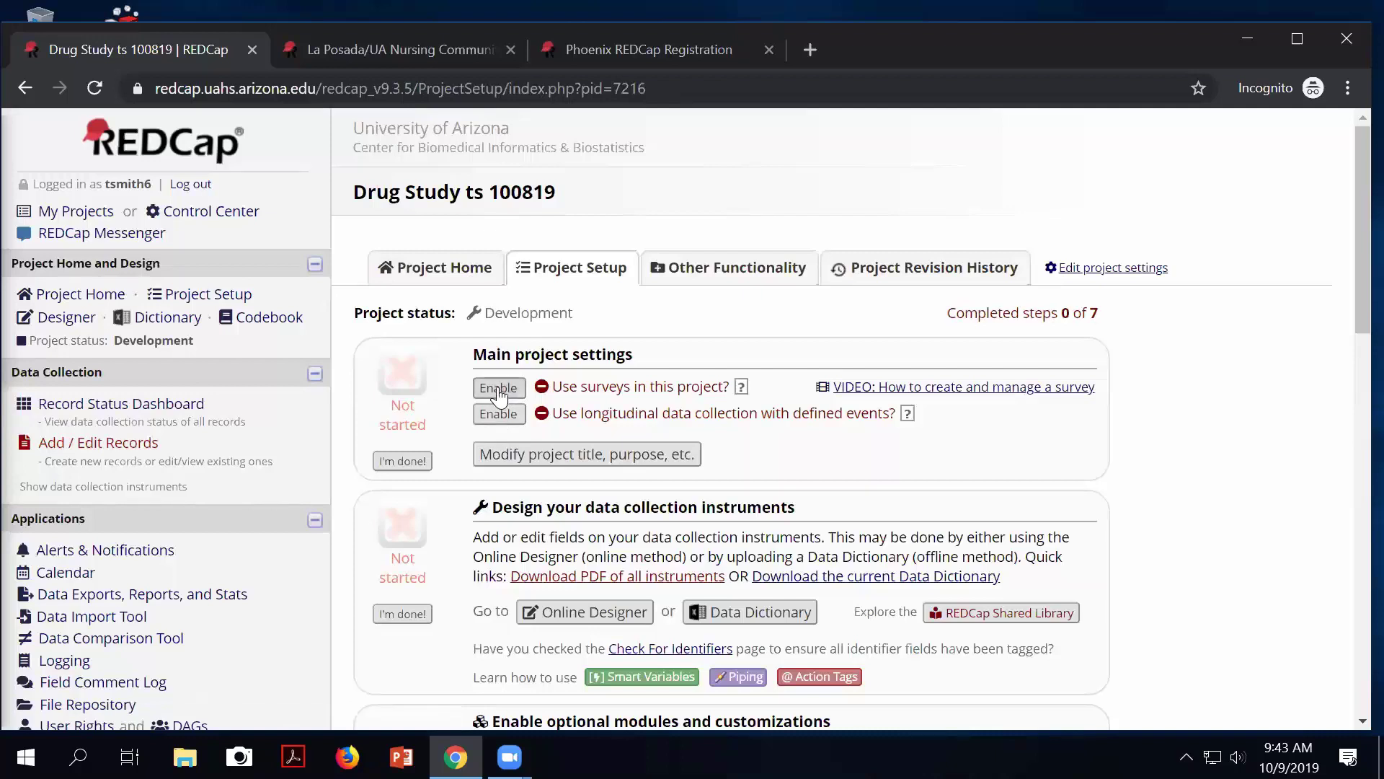
{"action": "left_click_drag", "start_coordinate": [477, 354], "coordinate": [644, 368]}
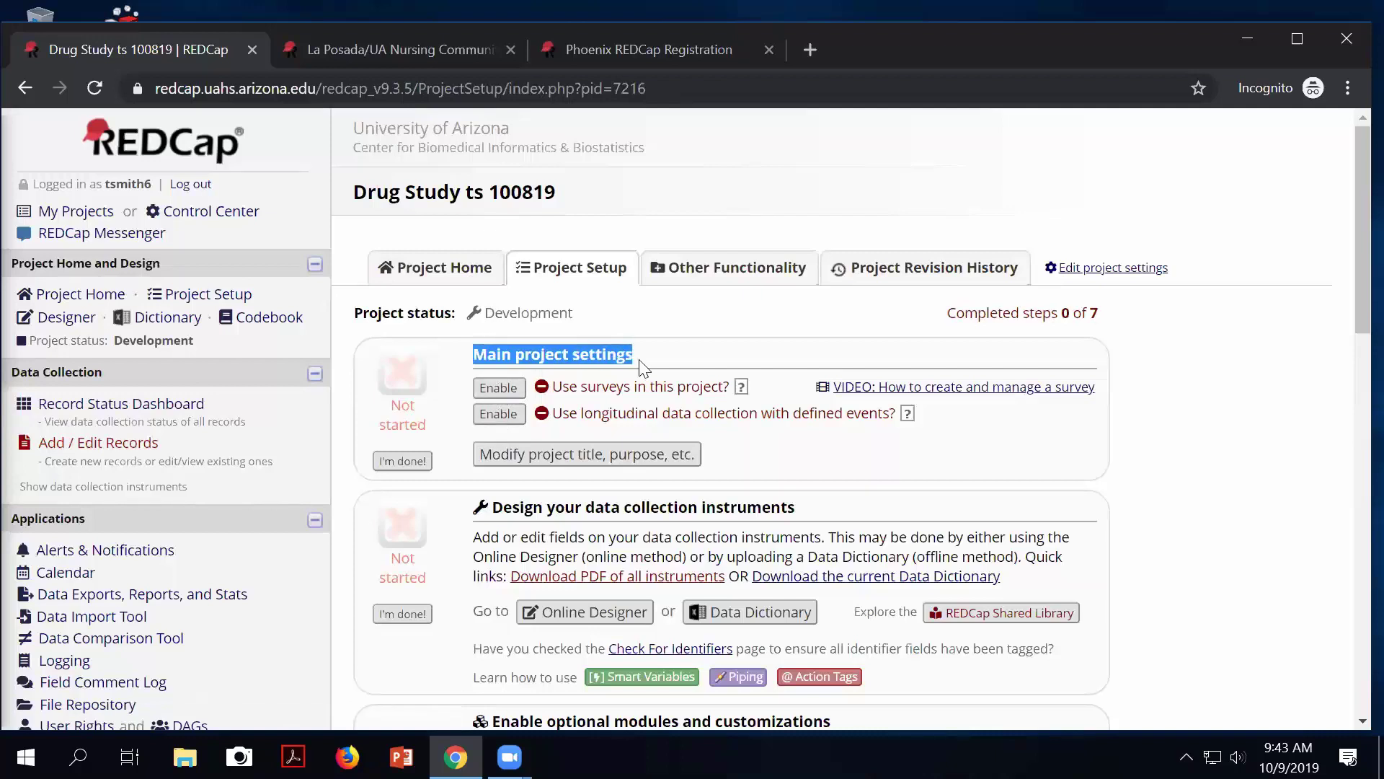
{"action": "left_click", "coordinate": [507, 394]}
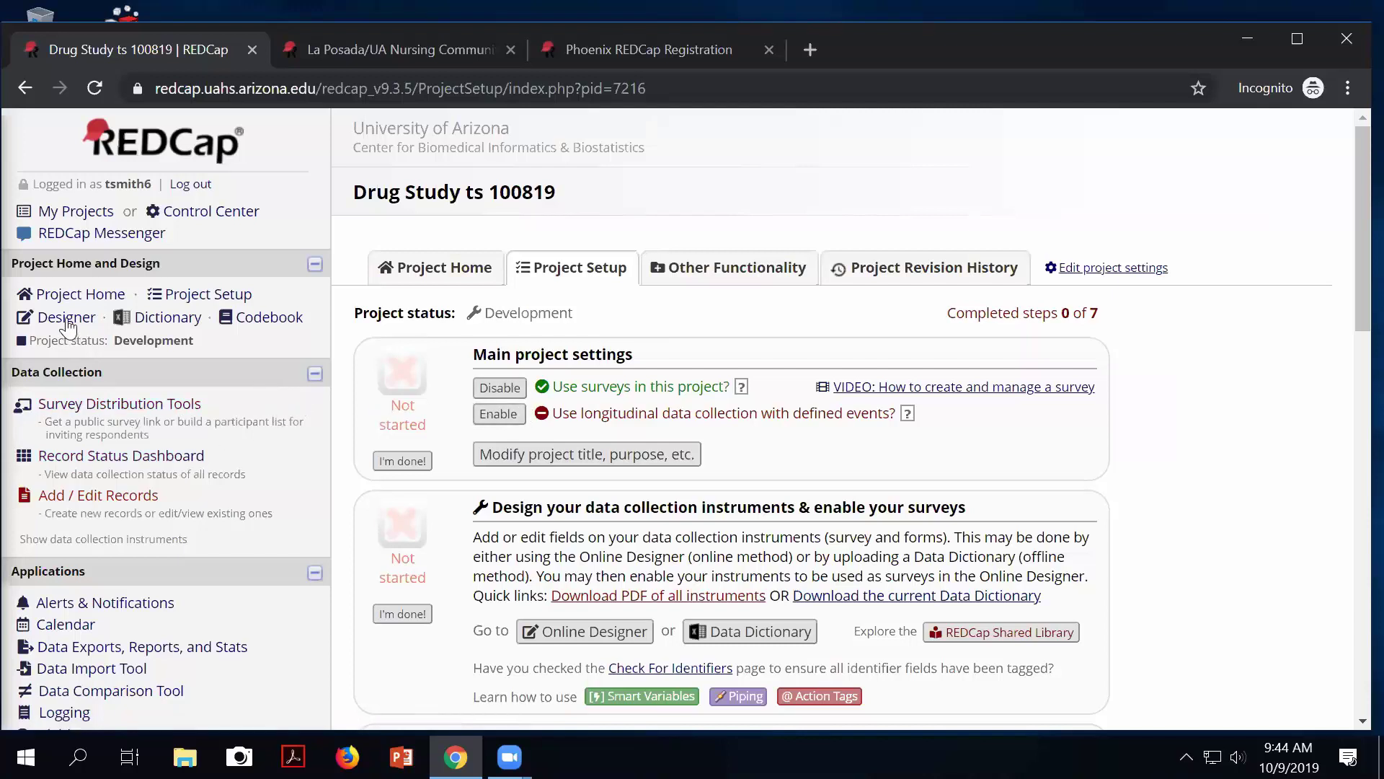
Show the Online Designer's new 'Enabled as survey' column for the four instruments.
{"action": "left_click", "coordinate": [559, 633]}
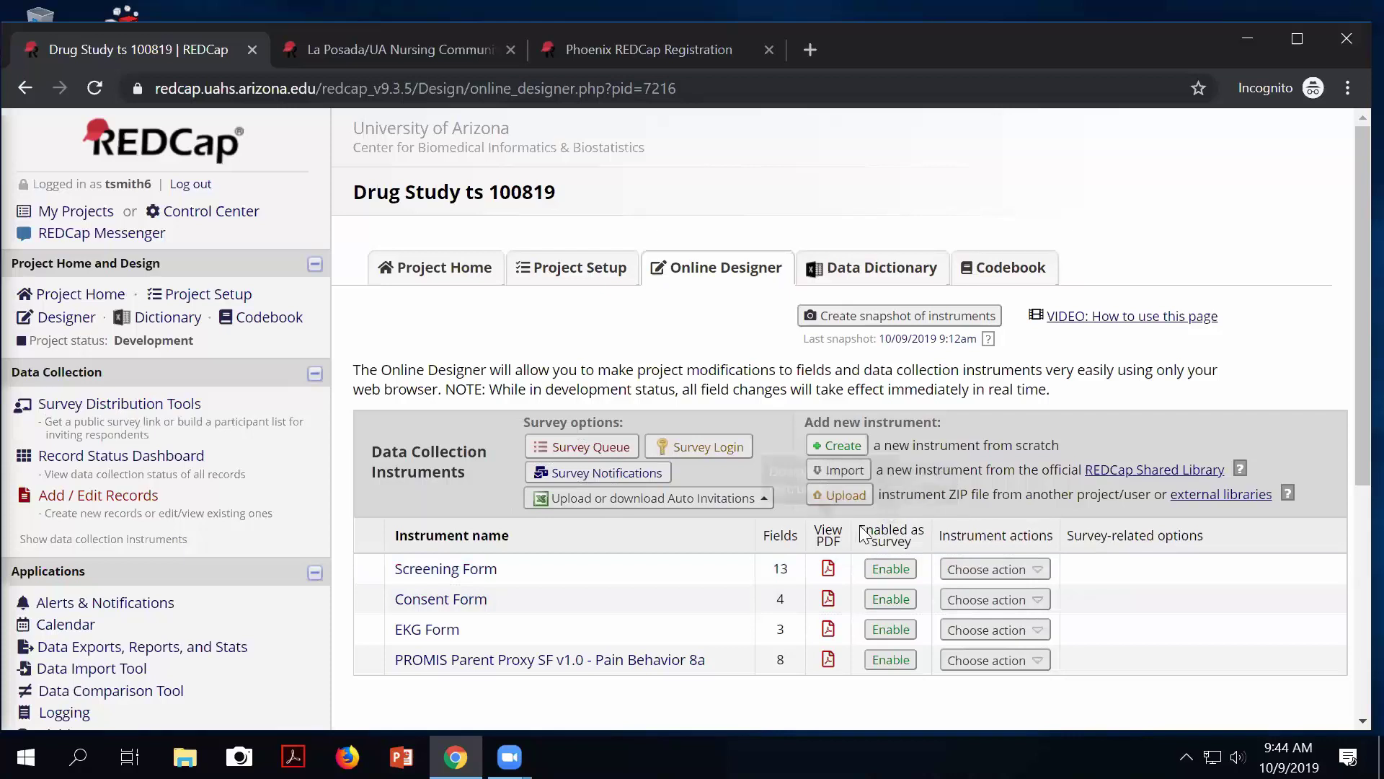
{"action": "left_click_drag", "start_coordinate": [866, 532], "coordinate": [908, 542]}
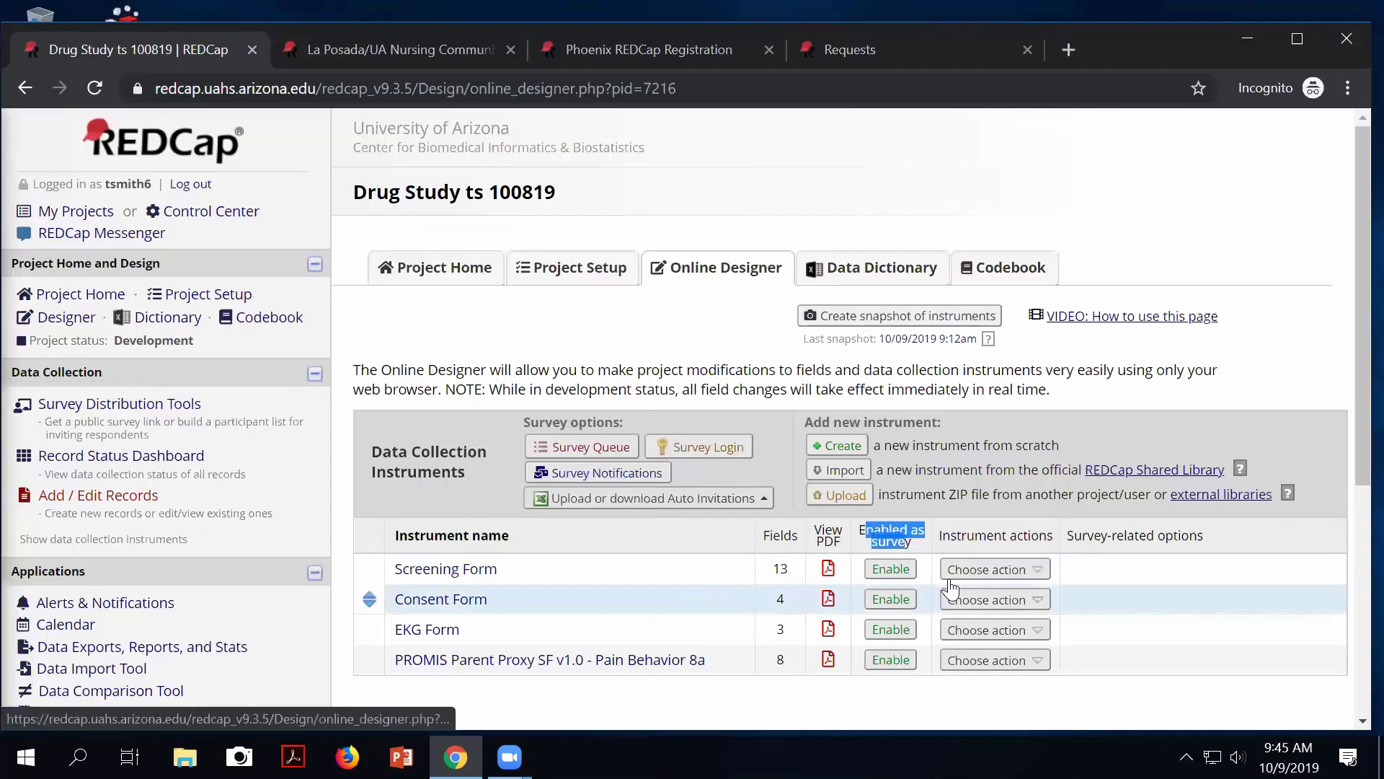
Enable the Screening Form as a survey and focus its Survey Title field.
{"action": "left_click", "coordinate": [891, 568]}
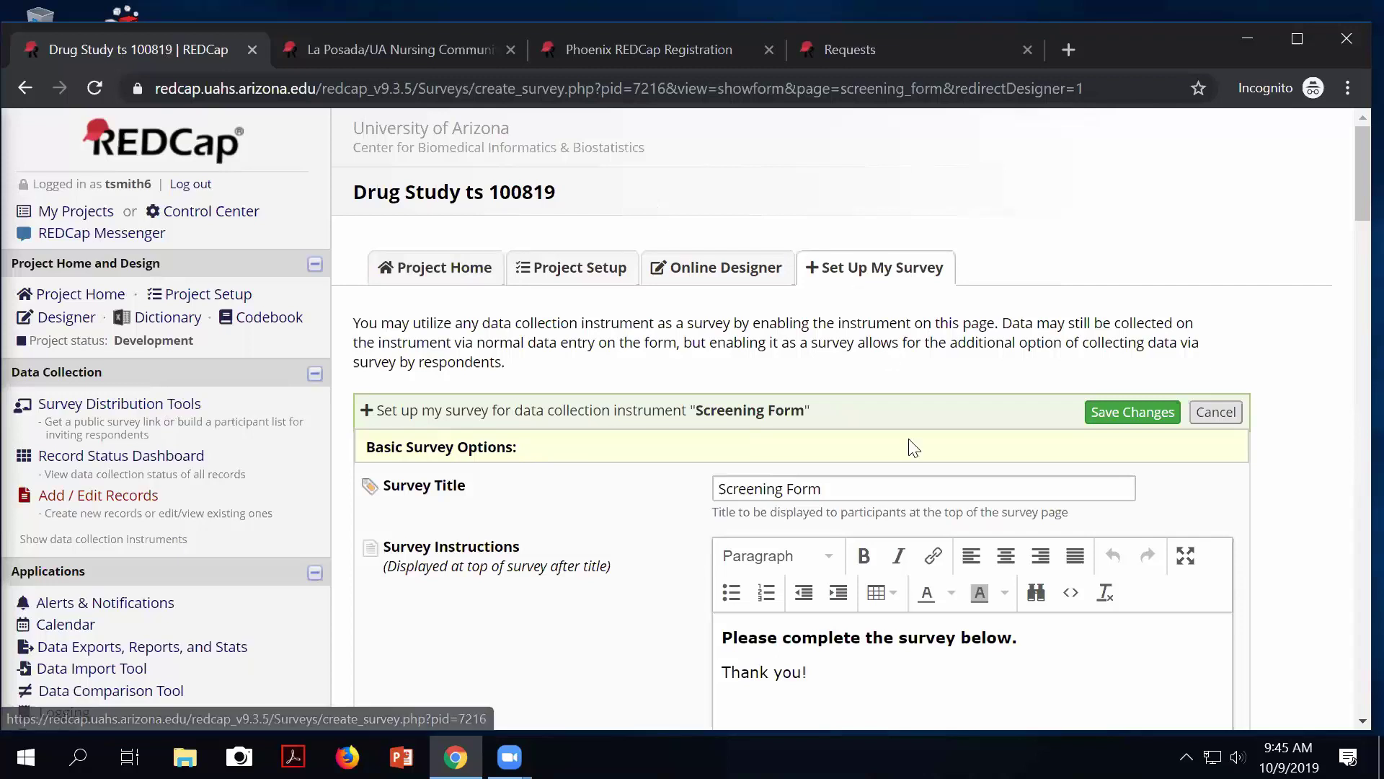
{"action": "left_click", "coordinate": [837, 488]}
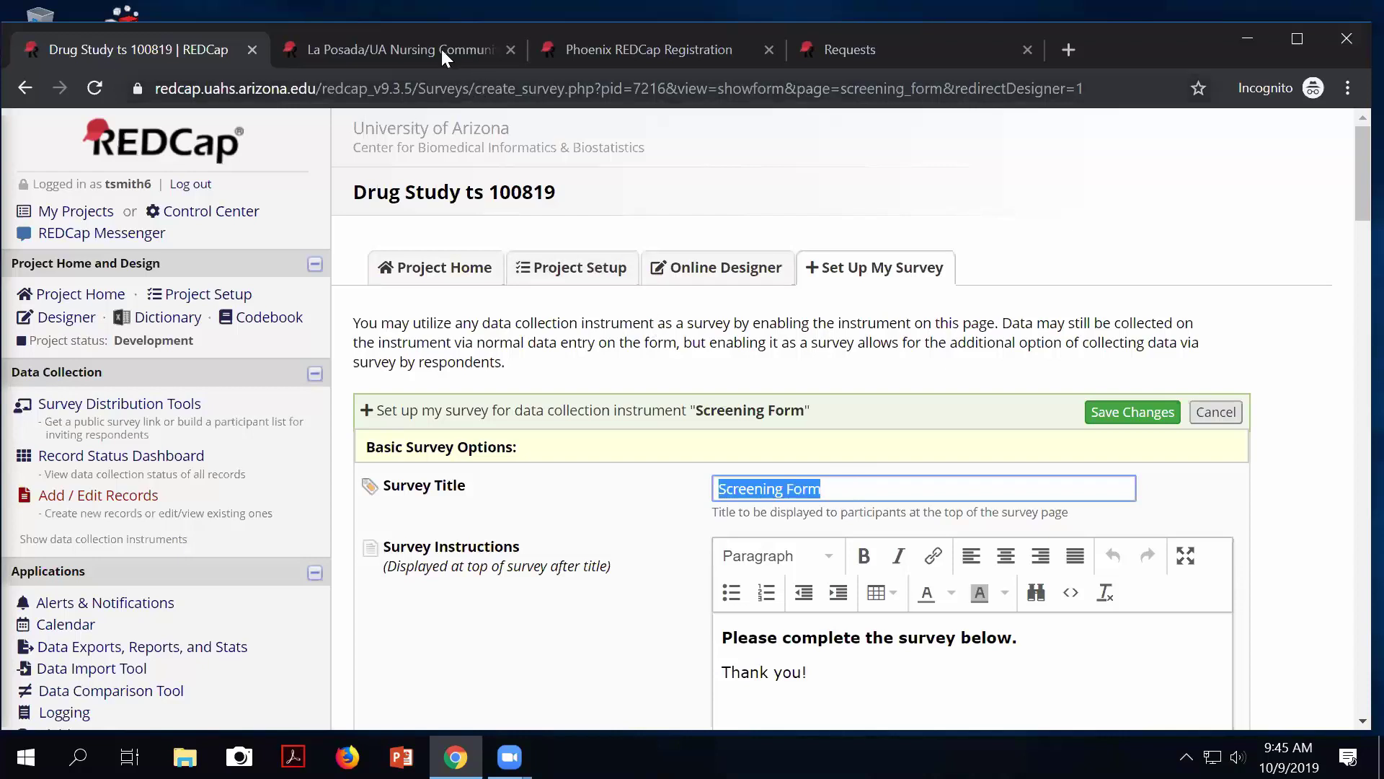
{"action": "left_click", "coordinate": [408, 50]}
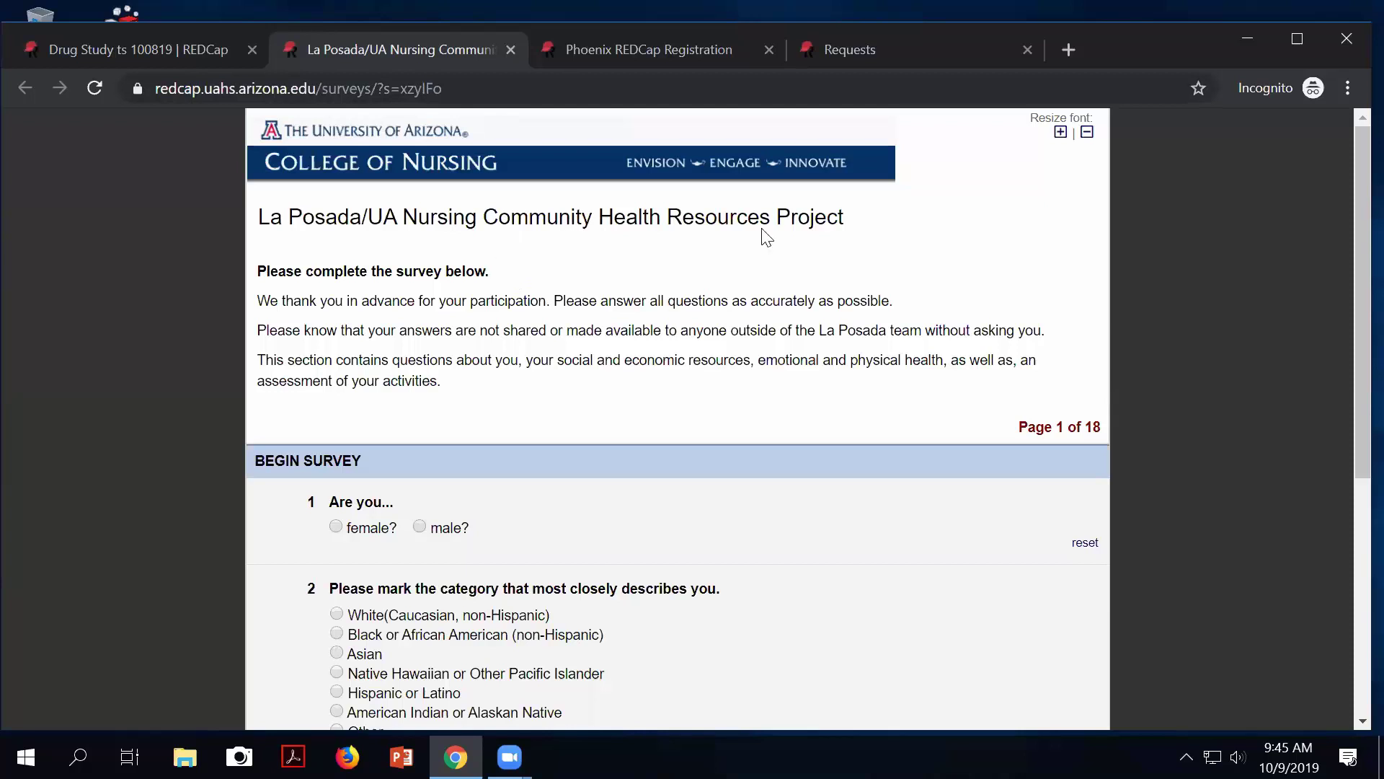
{"action": "mouse_move", "coordinate": [856, 228]}
{"action": "left_mouse_down"}
{"action": "mouse_move", "coordinate": [227, 195]}
{"action": "mouse_move", "coordinate": [258, 225]}
{"action": "left_mouse_up"}
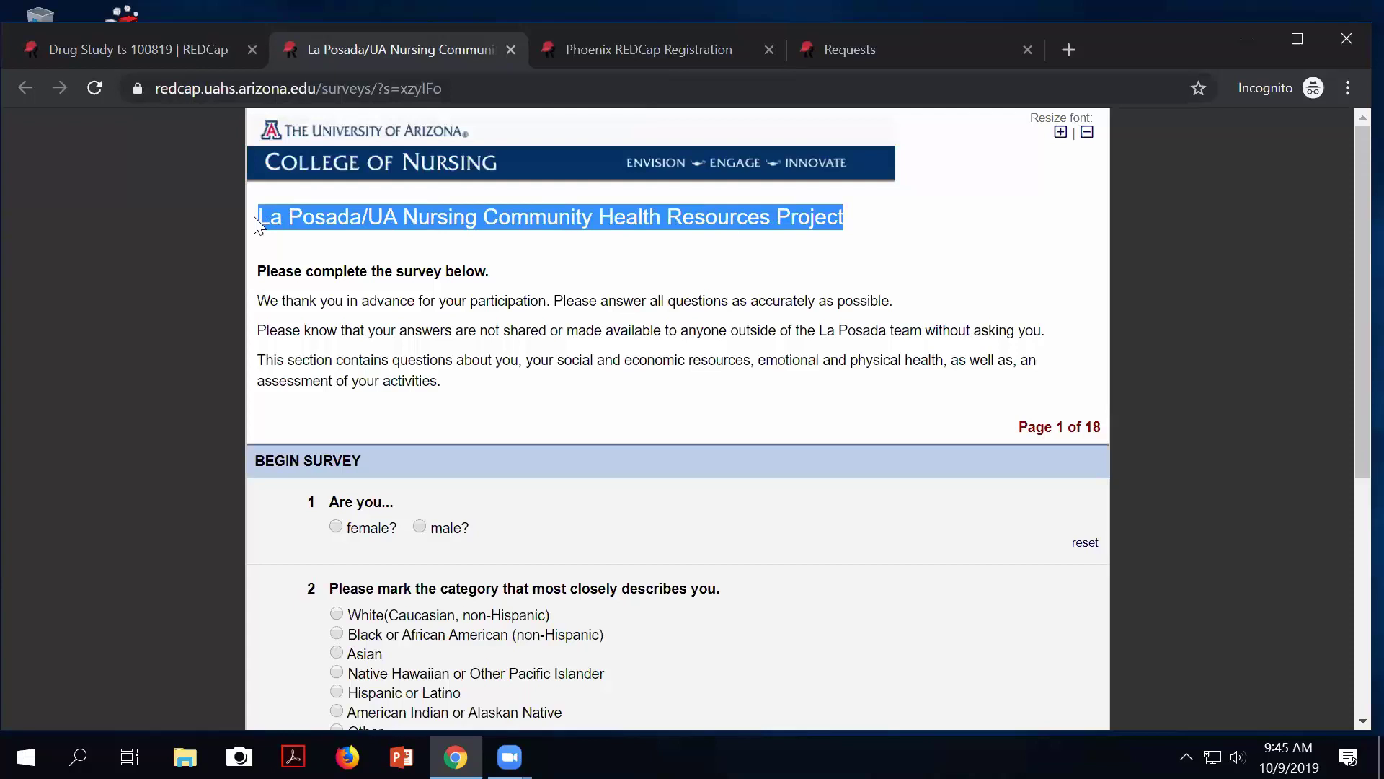
{"action": "left_click", "coordinate": [600, 51]}
{"action": "left_click_drag", "start_coordinate": [551, 214], "coordinate": [324, 193]}
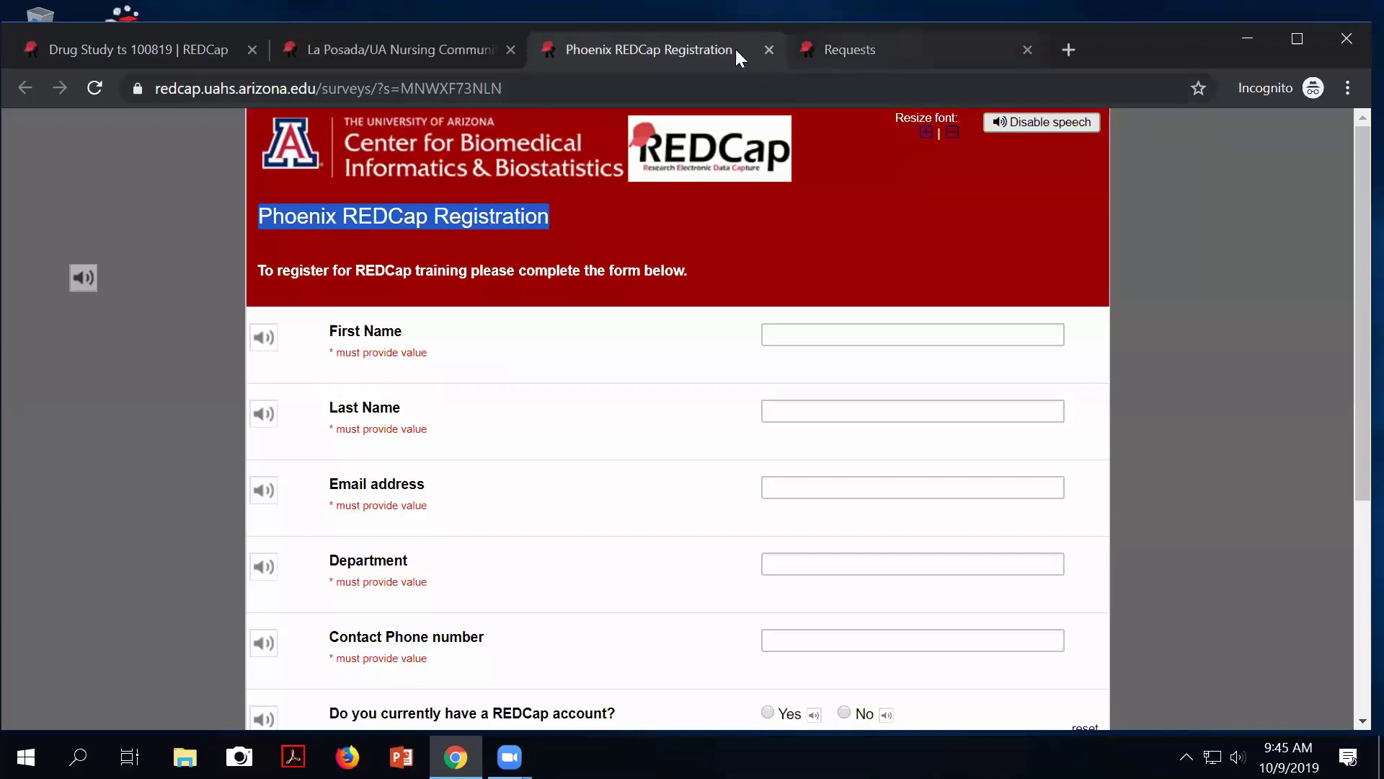
{"action": "left_click", "coordinate": [860, 54]}
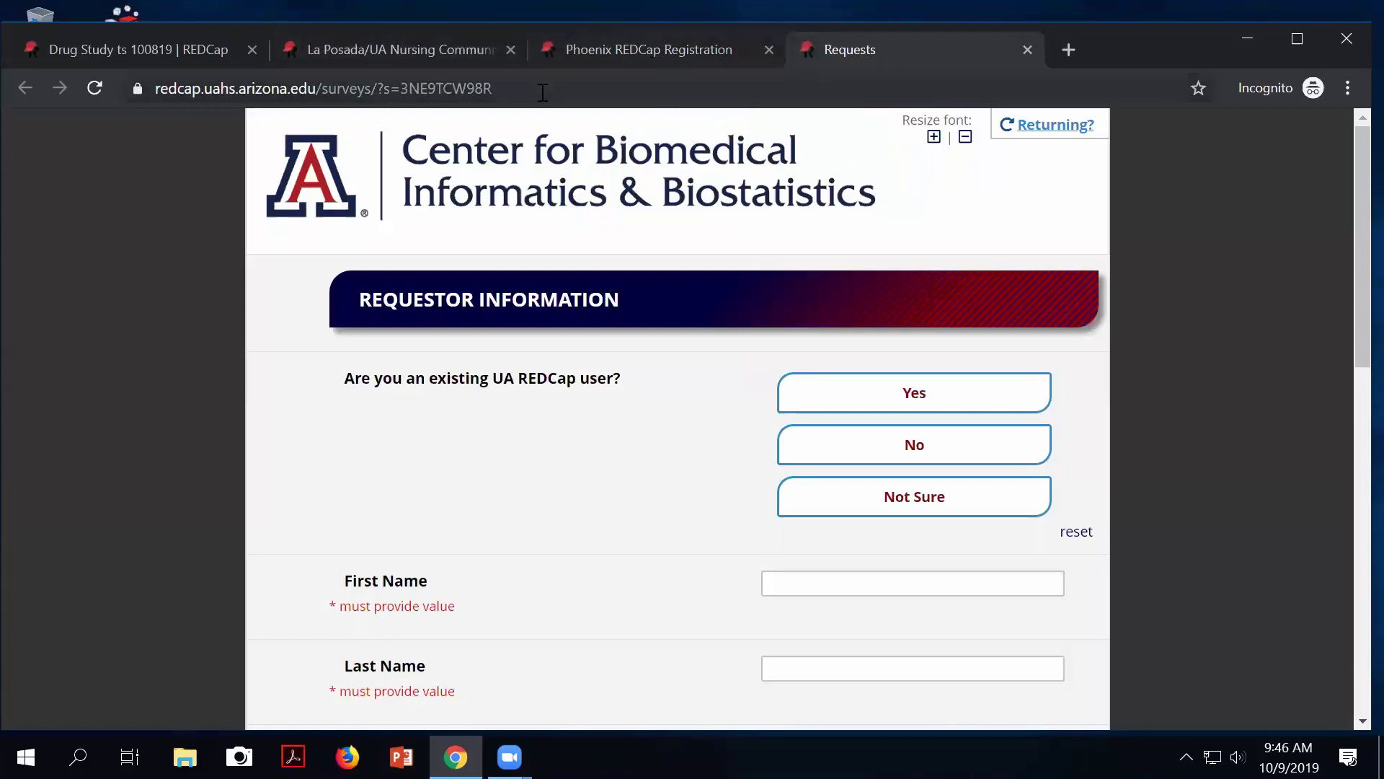
{"action": "left_click", "coordinate": [158, 47]}
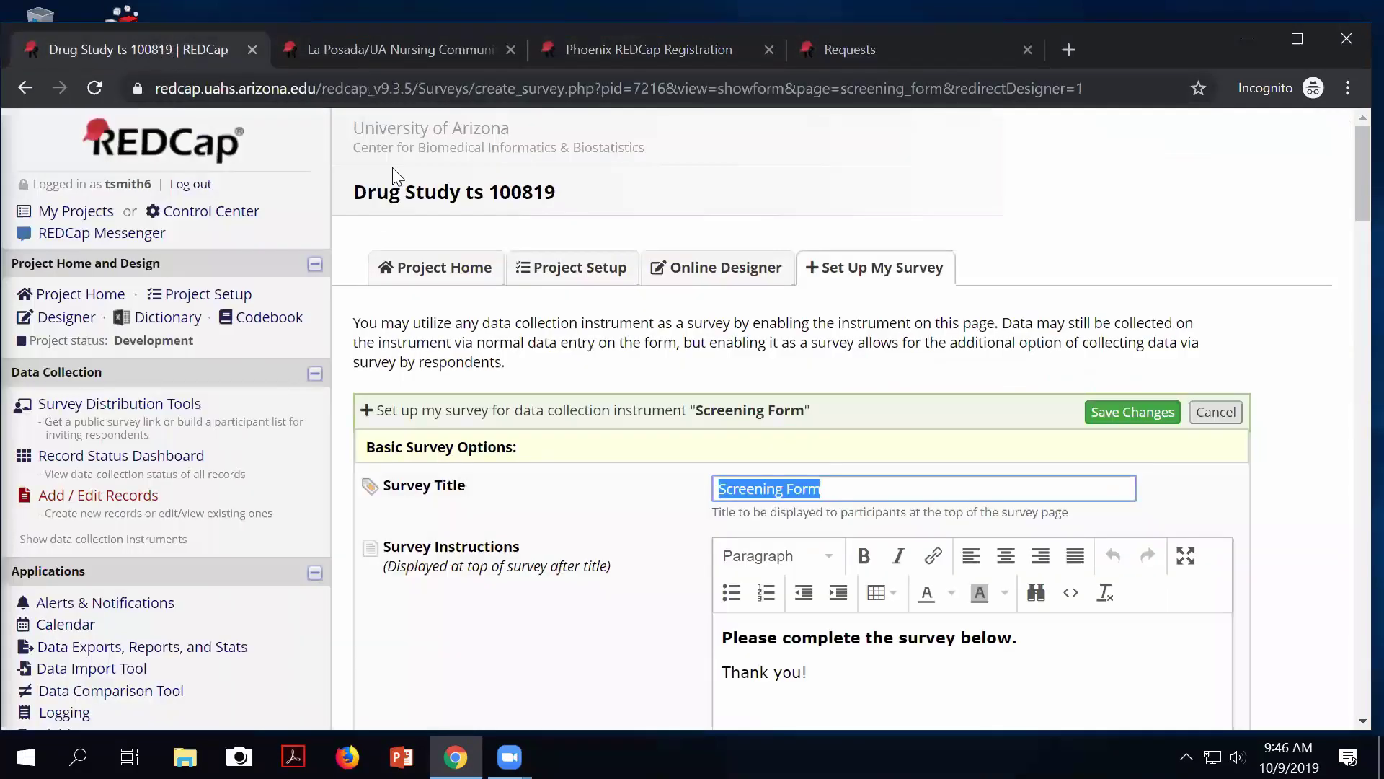
{"action": "scroll", "coordinate": [671, 431], "scroll_direction": "down", "scroll_amount": 1}
{"action": "scroll", "coordinate": [670, 430], "scroll_direction": "down", "scroll_amount": 2}
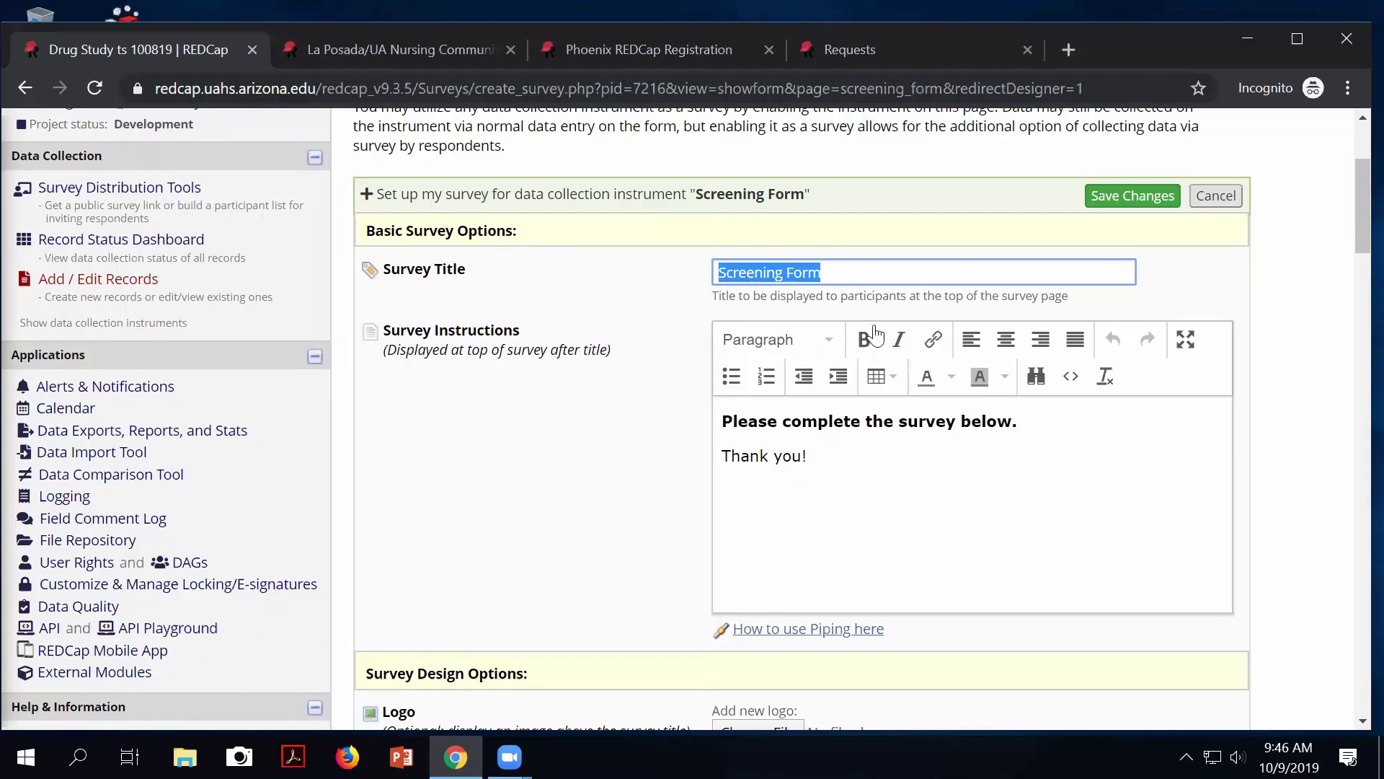
{"action": "scroll", "coordinate": [605, 232], "scroll_direction": "up", "scroll_amount": 3}
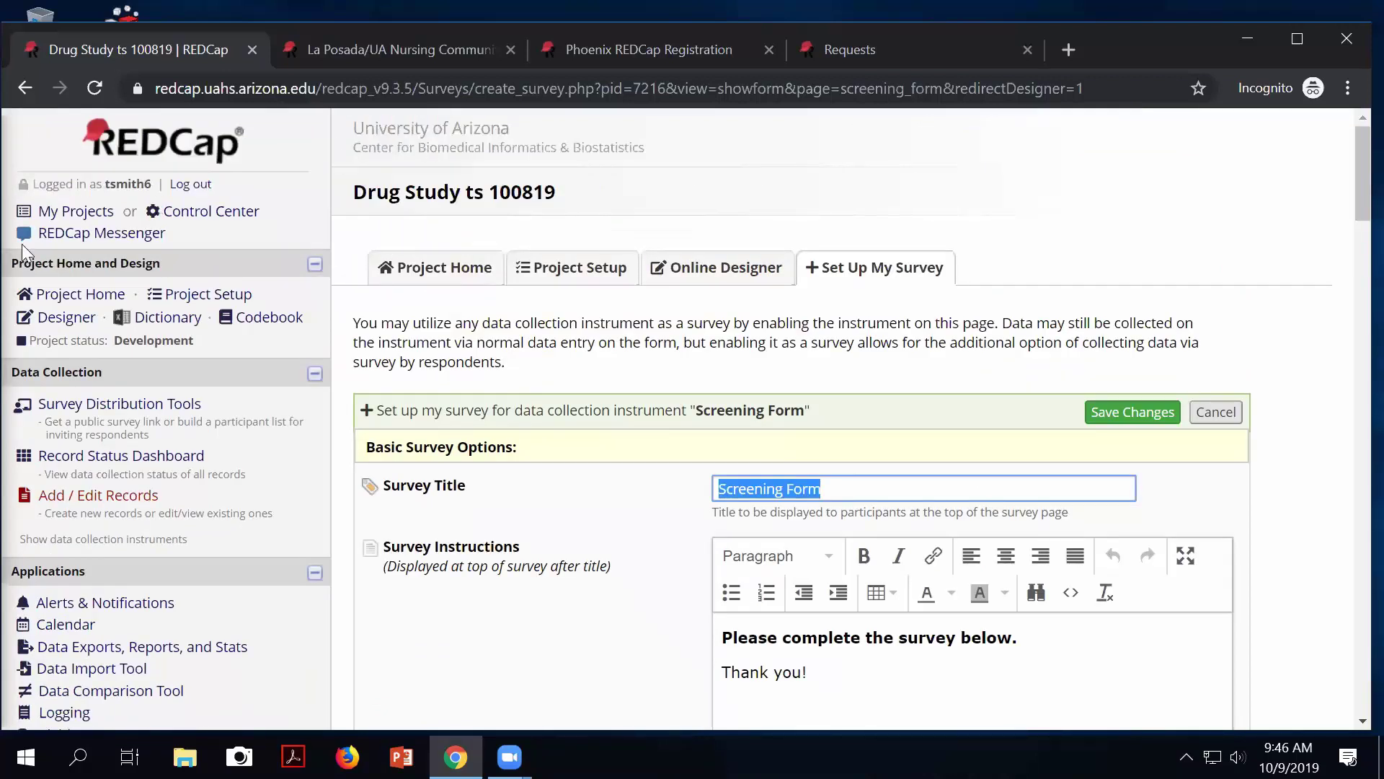
{"action": "left_click", "coordinate": [84, 320]}
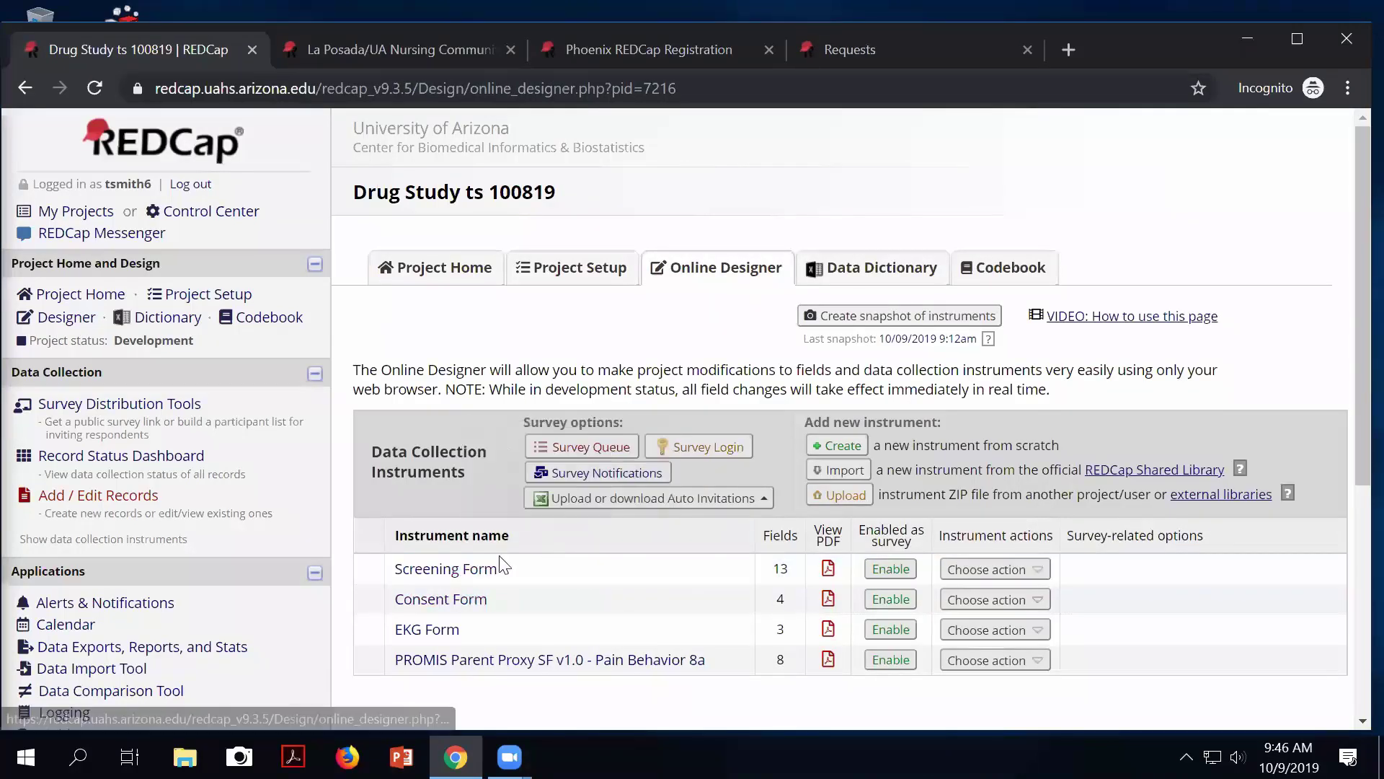
{"action": "left_click", "coordinate": [891, 569]}
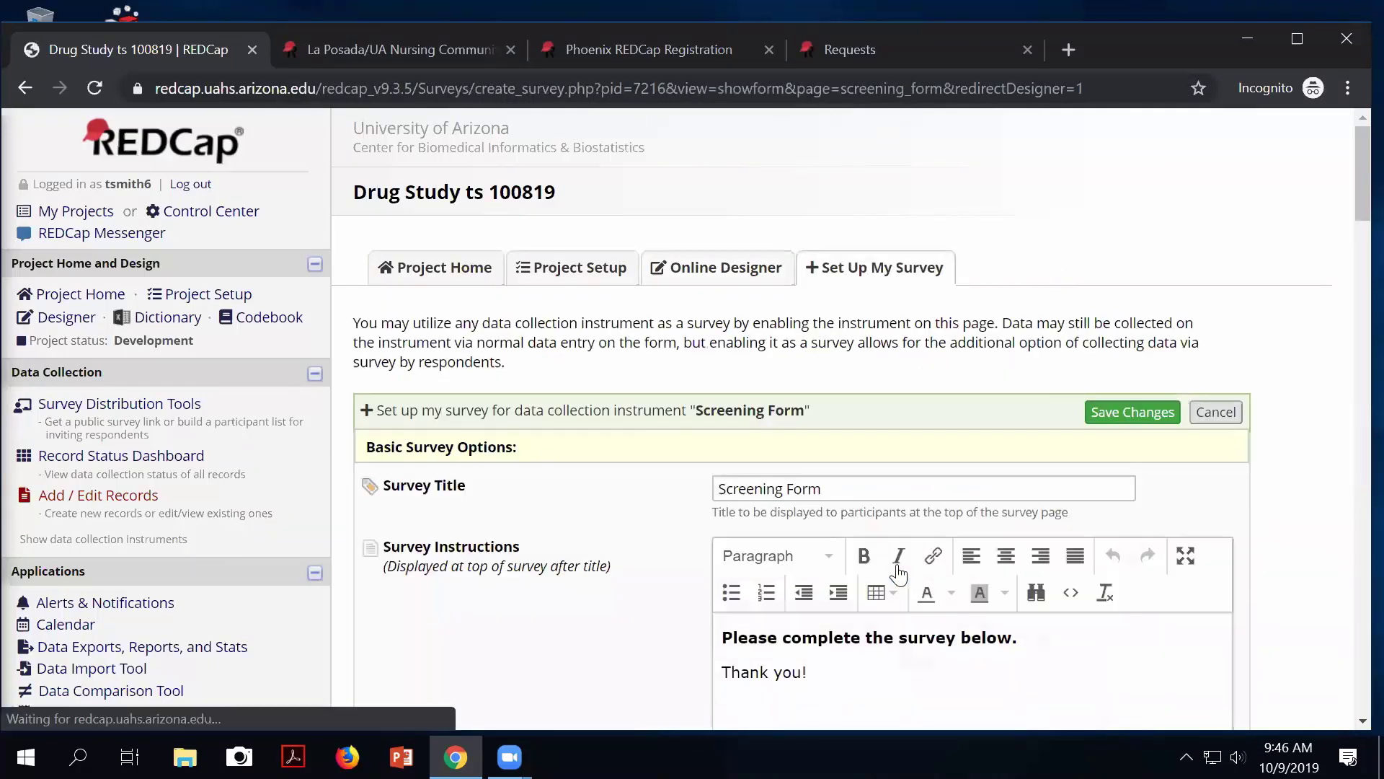
{"action": "left_click", "coordinate": [836, 488]}
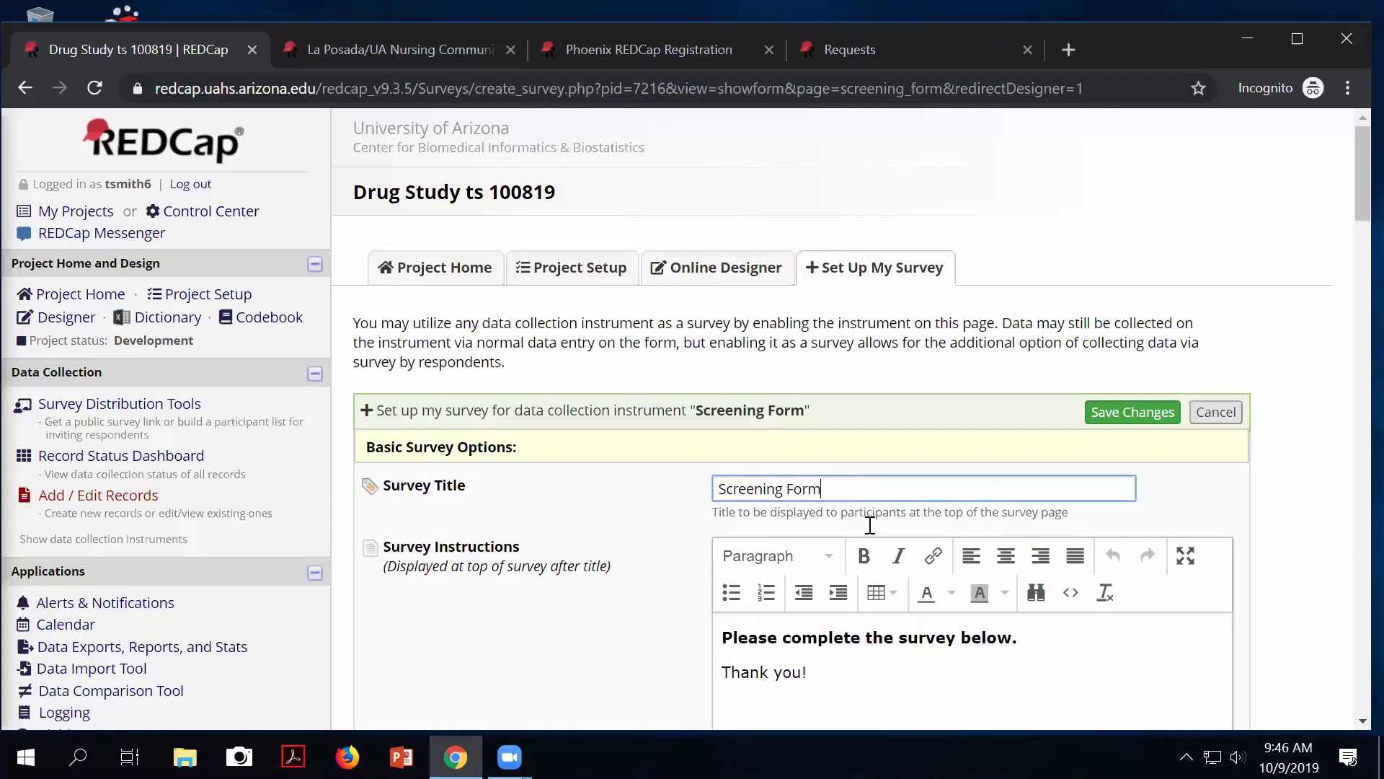
{"action": "scroll", "coordinate": [889, 644], "scroll_direction": "down", "scroll_amount": 2}
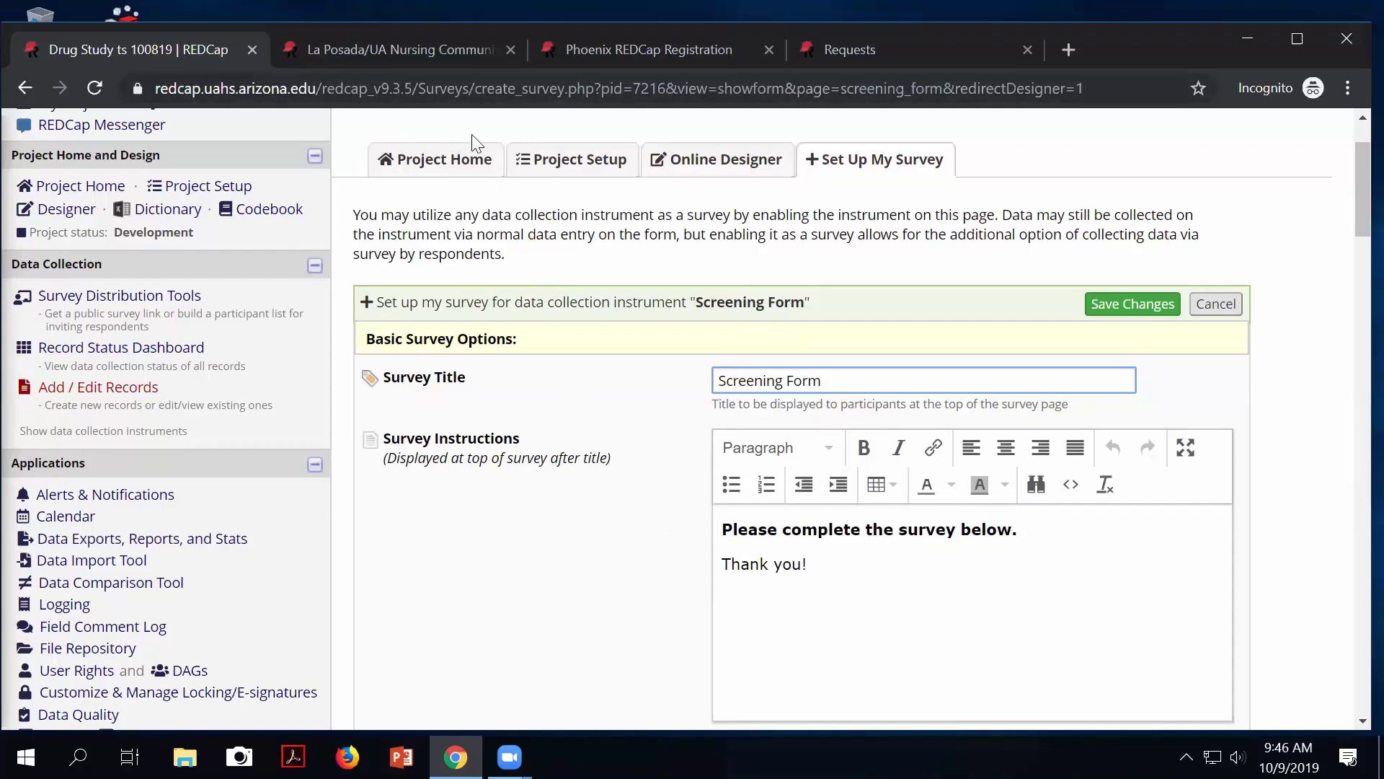
Highlight the La Posada survey's intro paragraphs and the Phoenix Registration form's instruction line.
{"action": "left_click", "coordinate": [333, 50]}
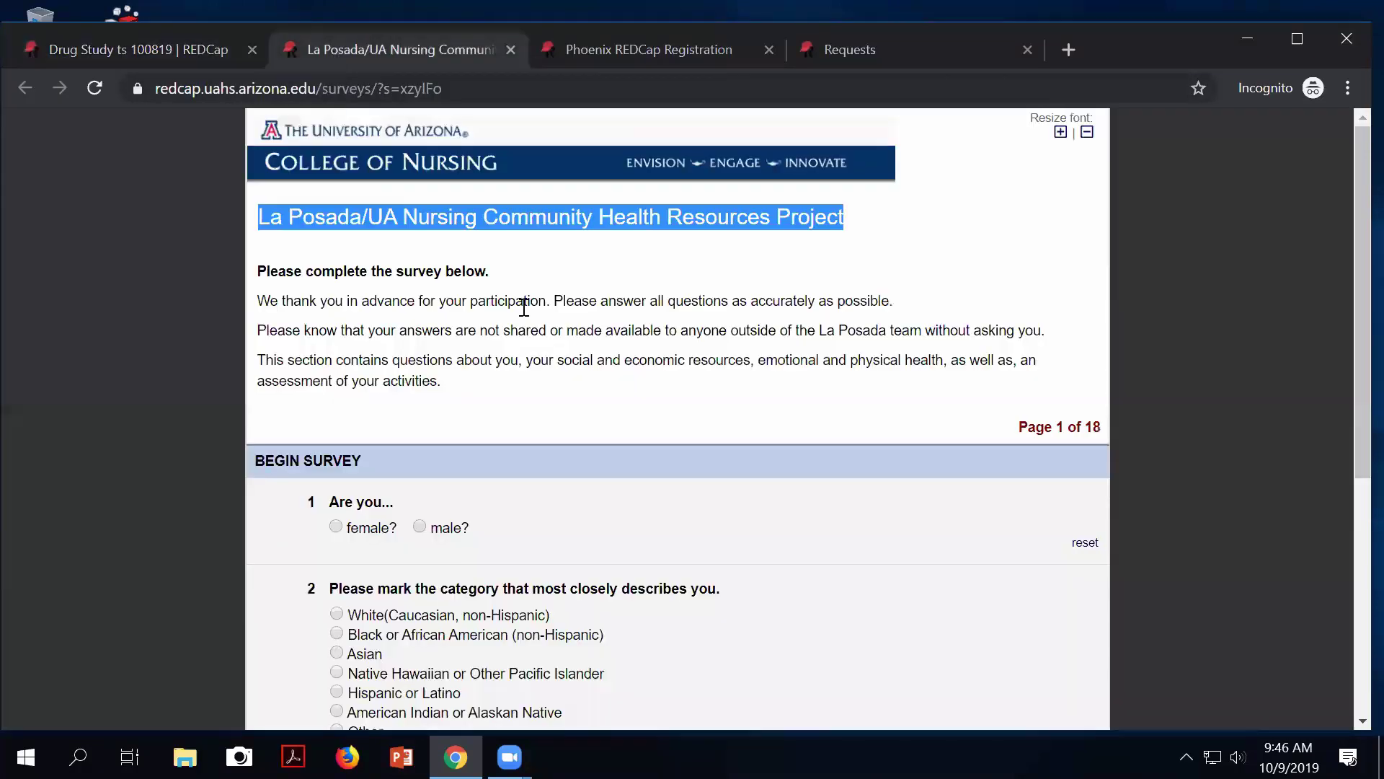
{"action": "left_click", "coordinate": [442, 380]}
{"action": "left_click_drag", "start_coordinate": [395, 373], "coordinate": [420, 380]}
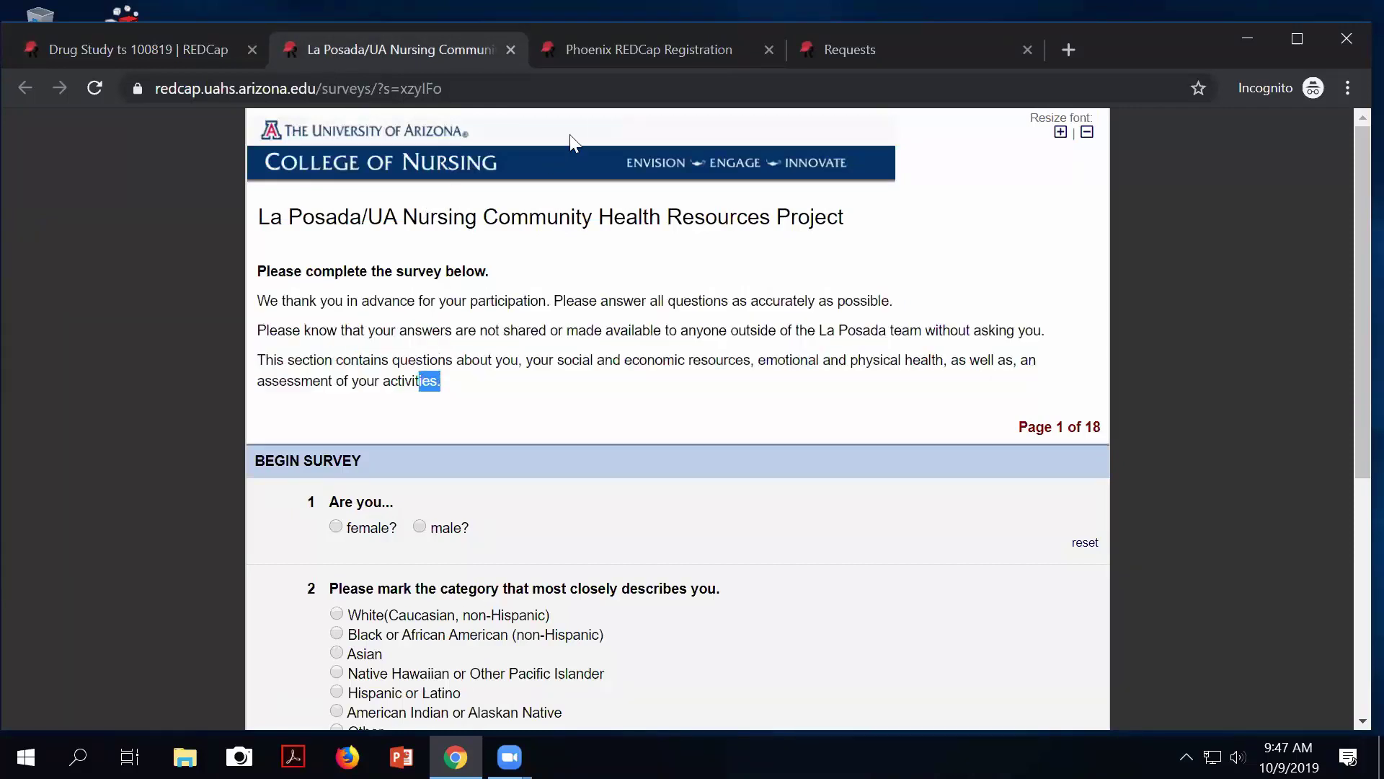
{"action": "left_click", "coordinate": [590, 46]}
{"action": "left_click_drag", "start_coordinate": [703, 253], "coordinate": [254, 273]}
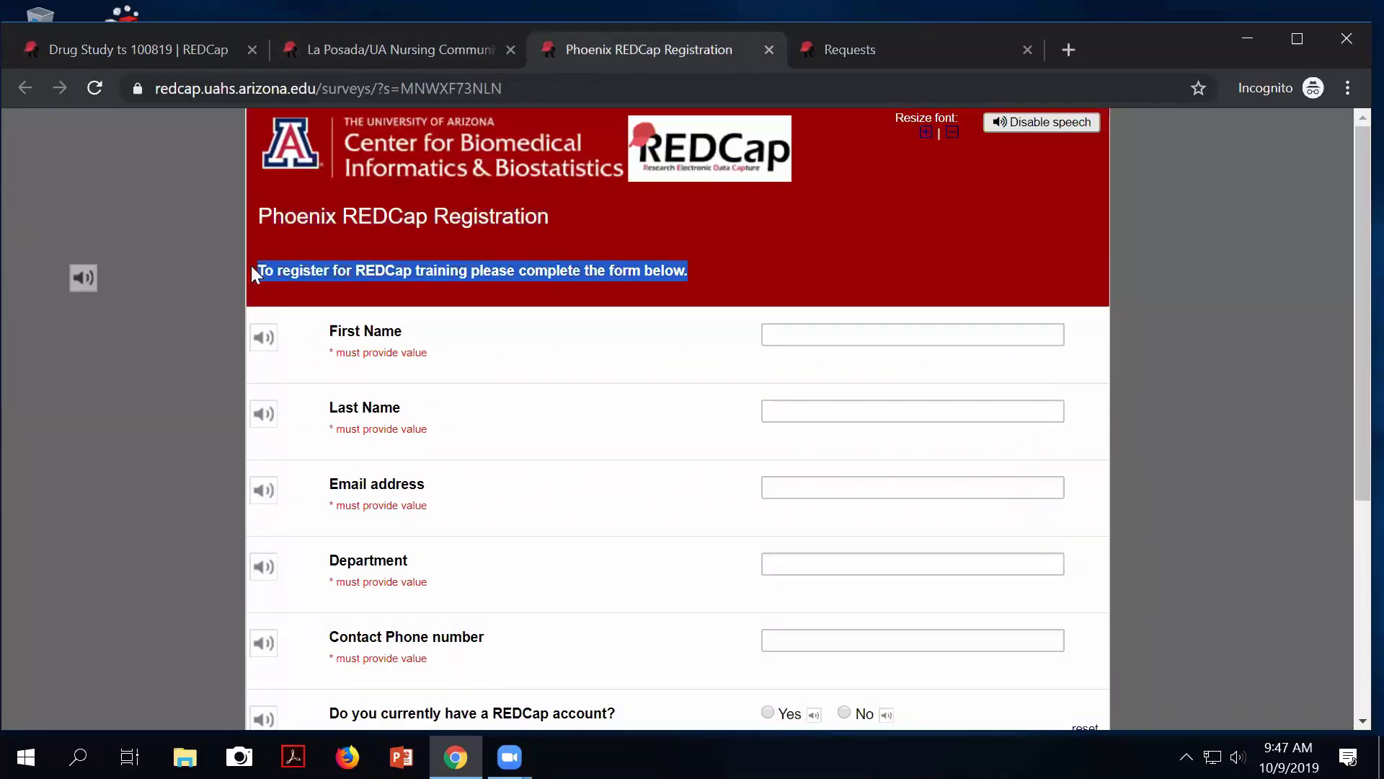
Return to the Drug Study survey setup, scroll down, then reopen the La Posada survey.
{"action": "left_click", "coordinate": [842, 47]}
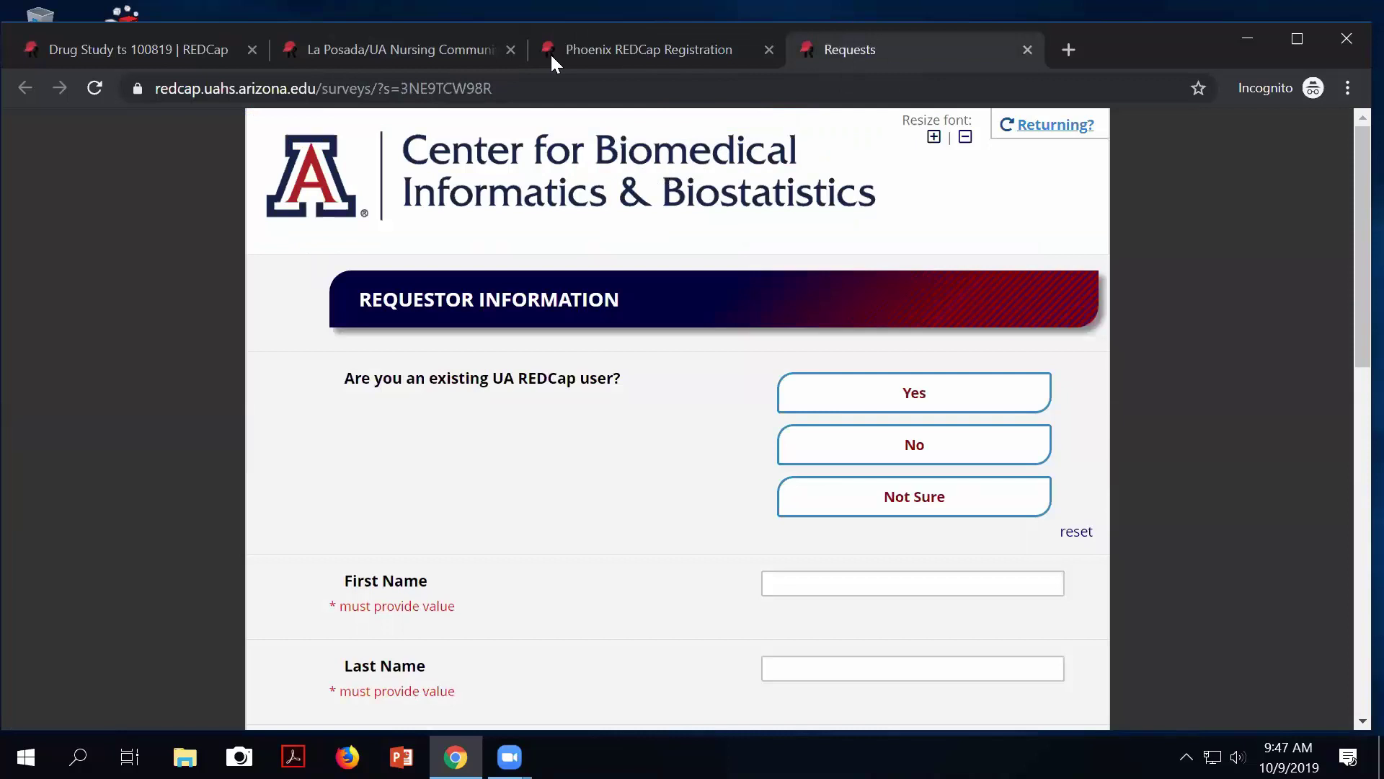
{"action": "left_click", "coordinate": [150, 52]}
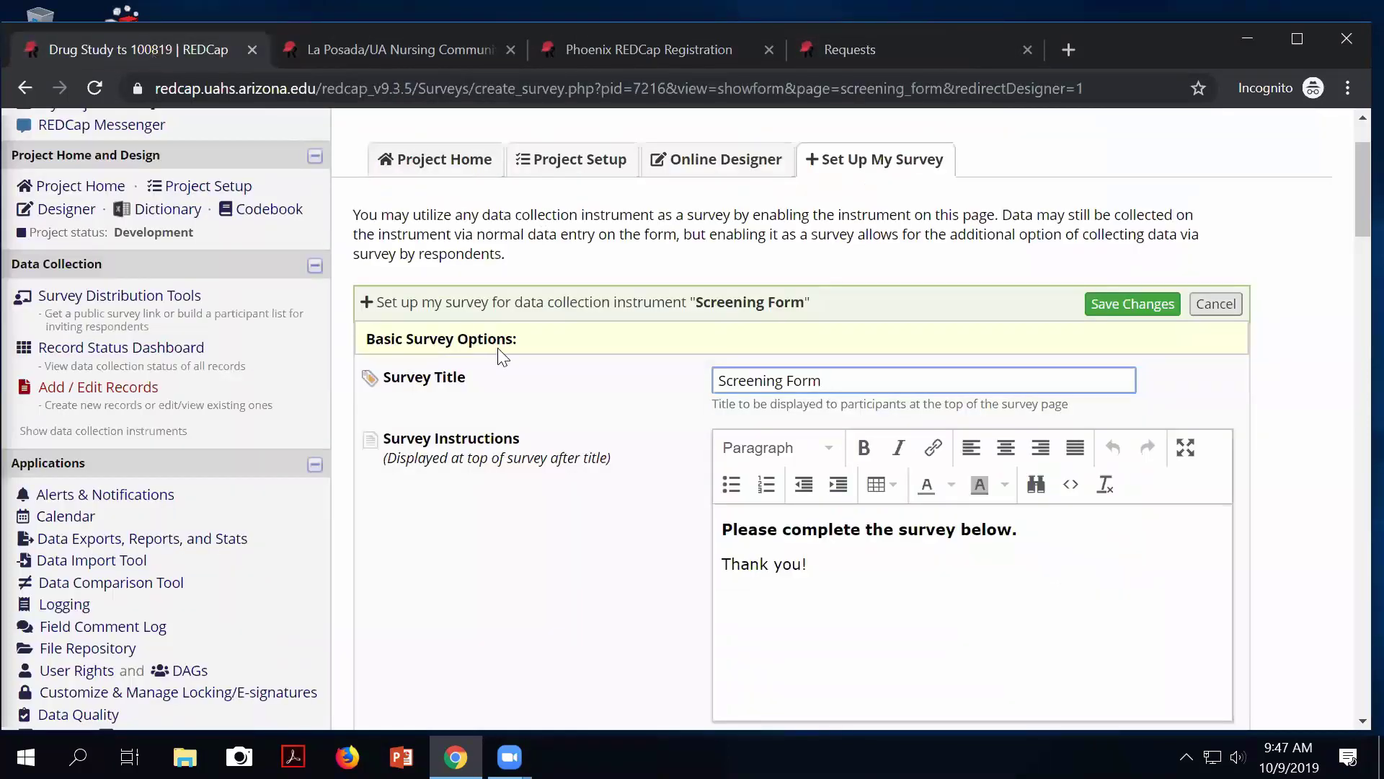
{"action": "scroll", "coordinate": [525, 468], "scroll_direction": "down", "scroll_amount": 6}
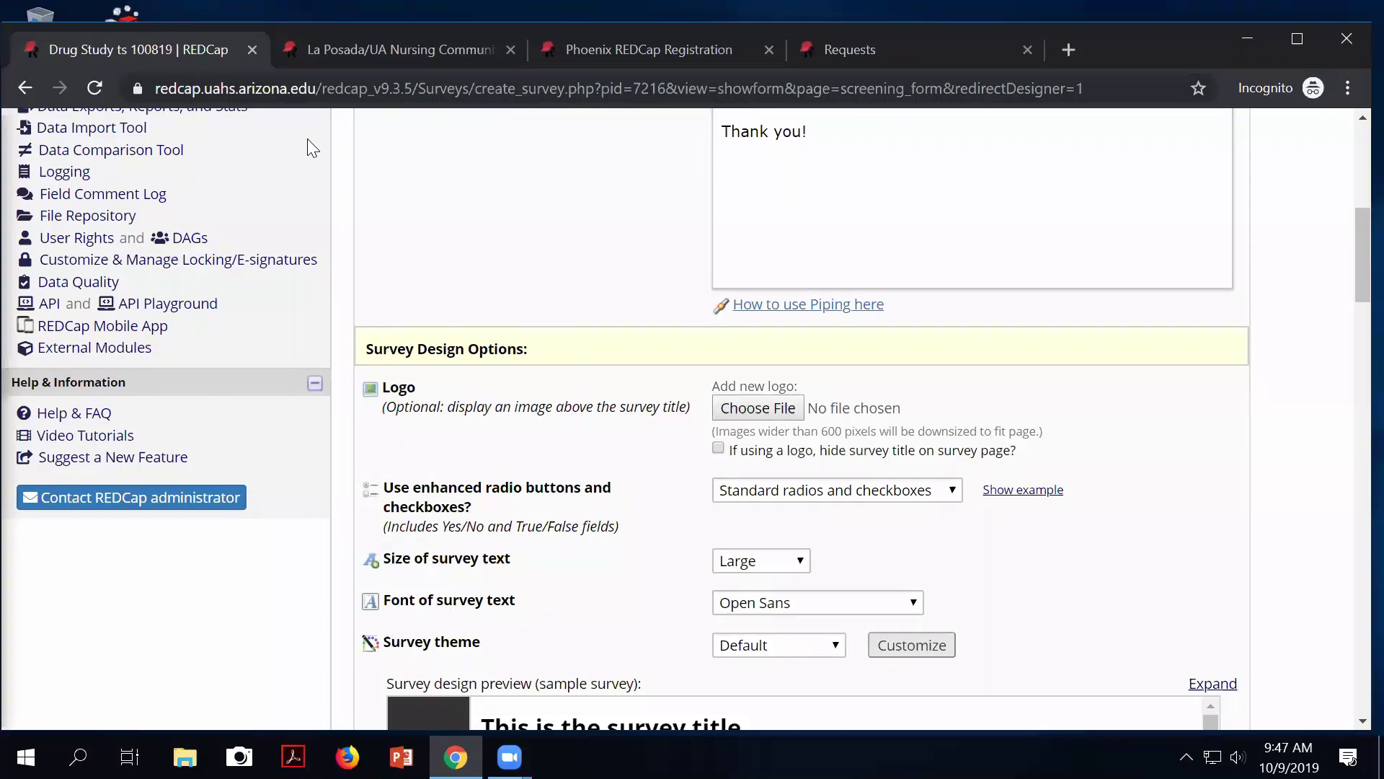
{"action": "left_click", "coordinate": [331, 46]}
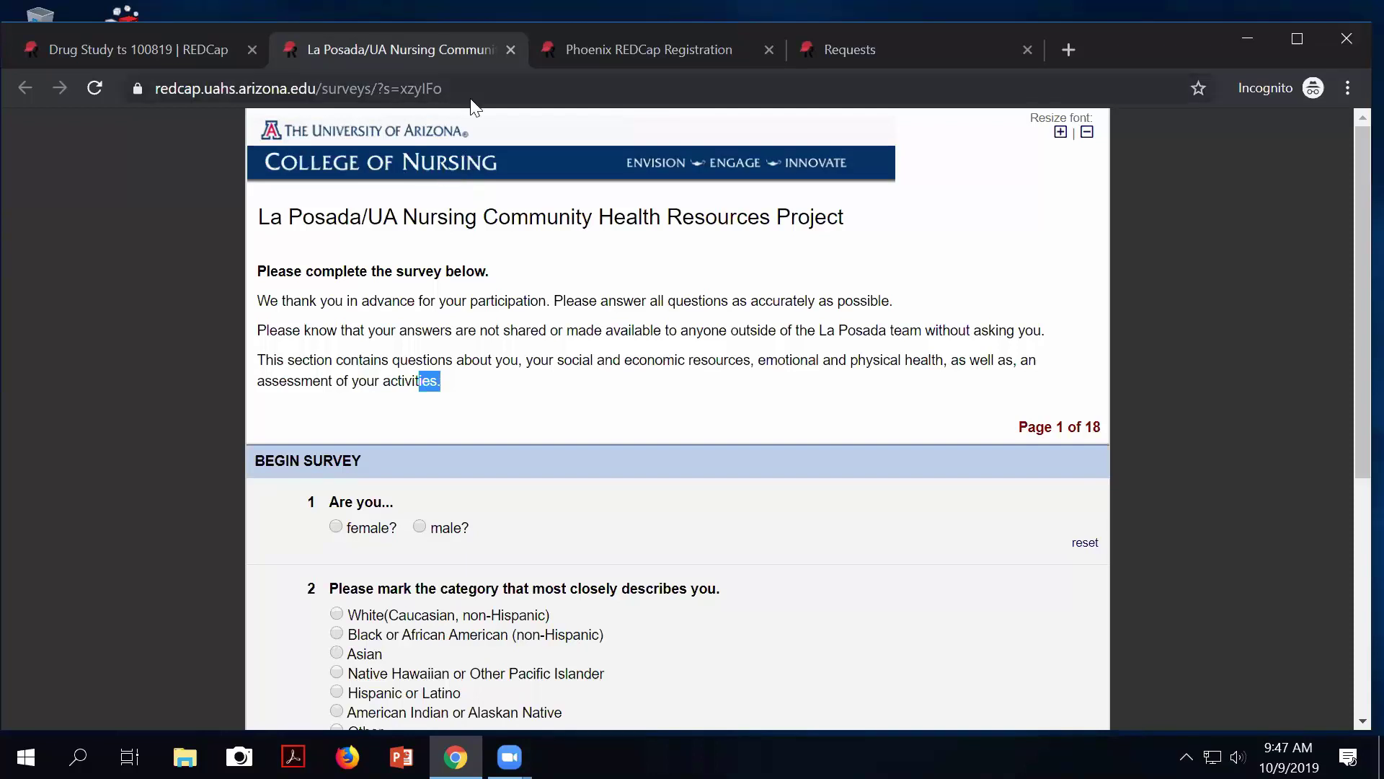
{"action": "left_click", "coordinate": [599, 51]}
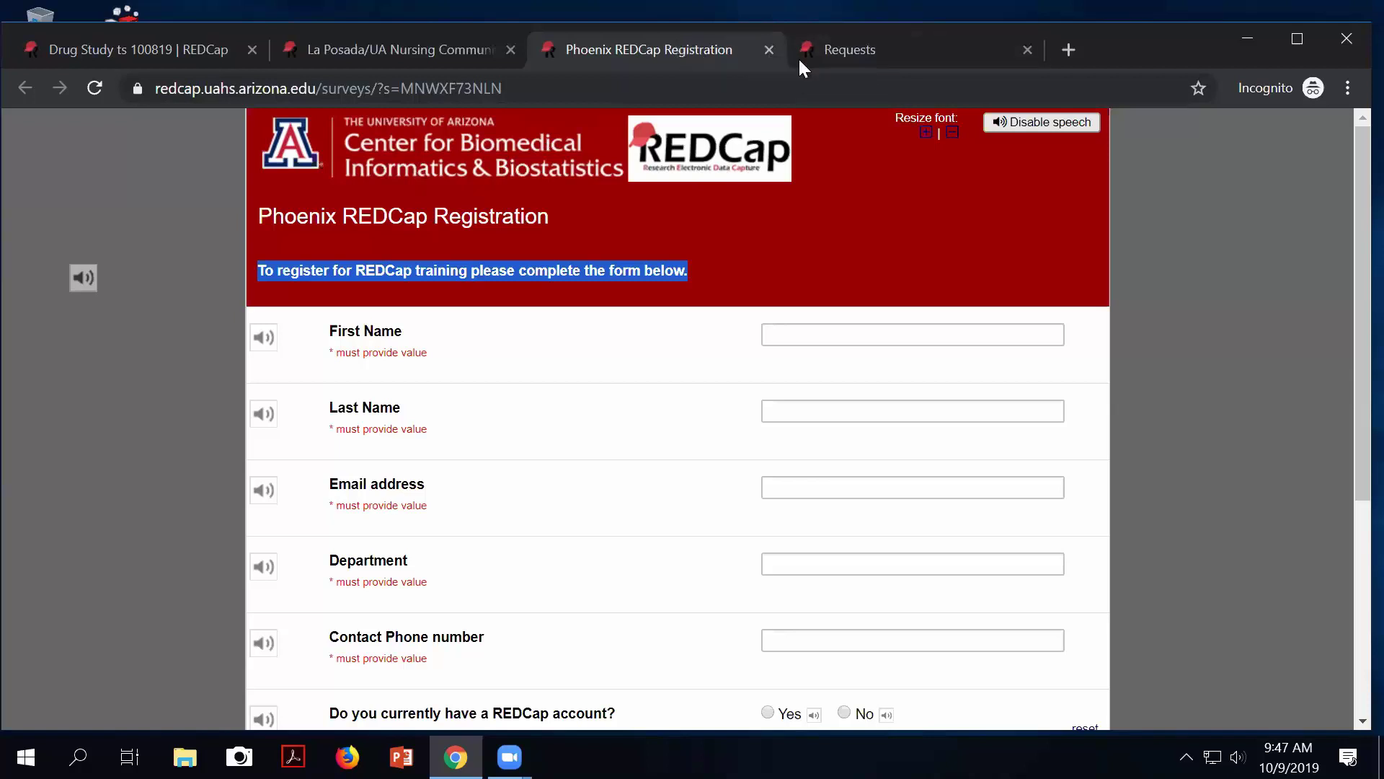
{"action": "left_click", "coordinate": [831, 47]}
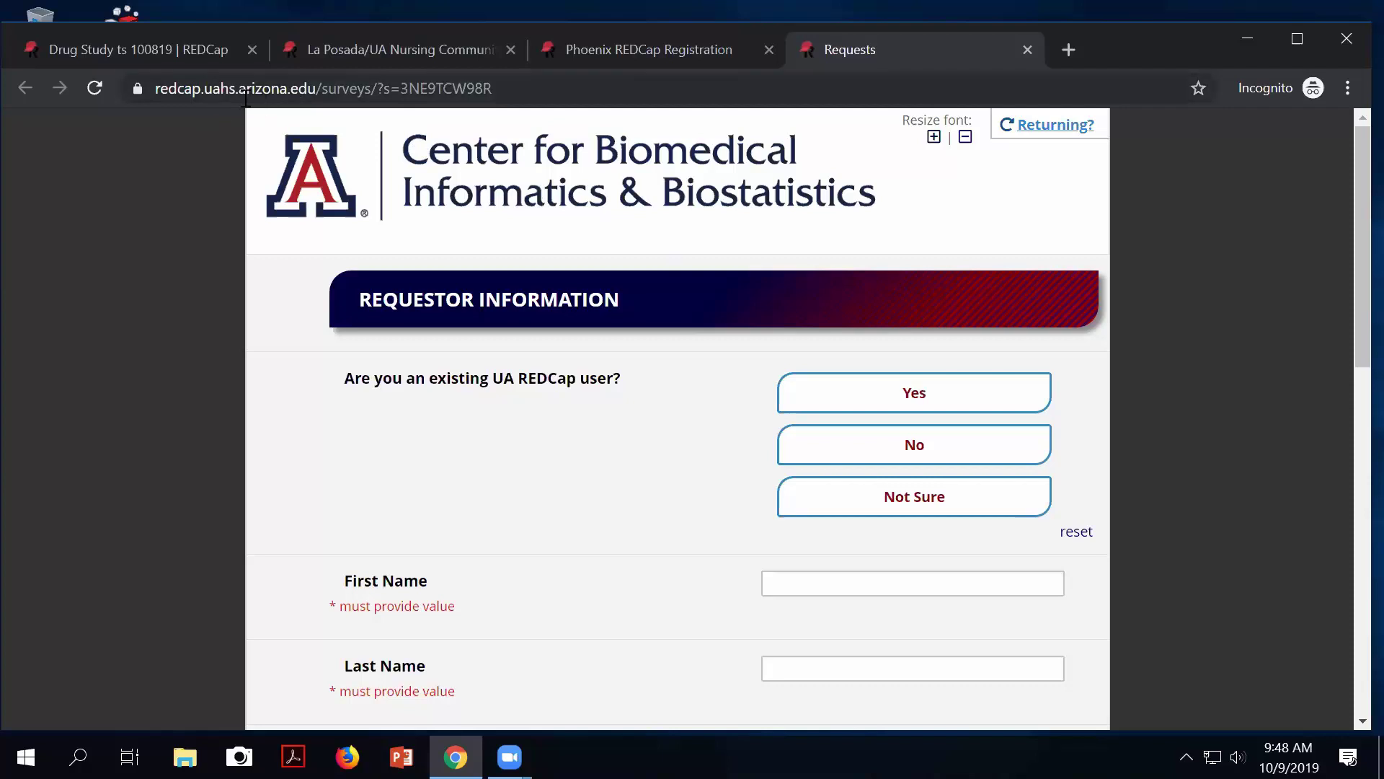
{"action": "left_click", "coordinate": [86, 55]}
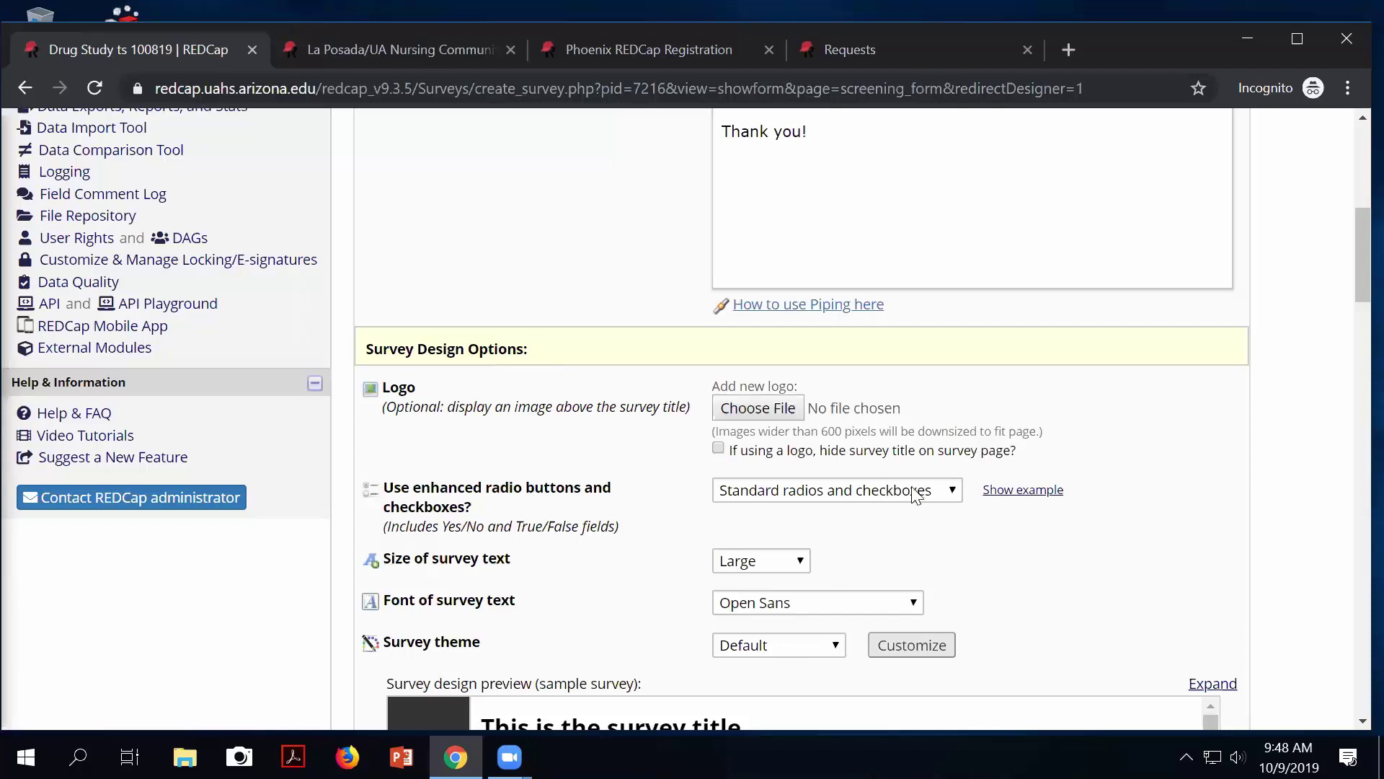
{"action": "left_click", "coordinate": [1039, 492]}
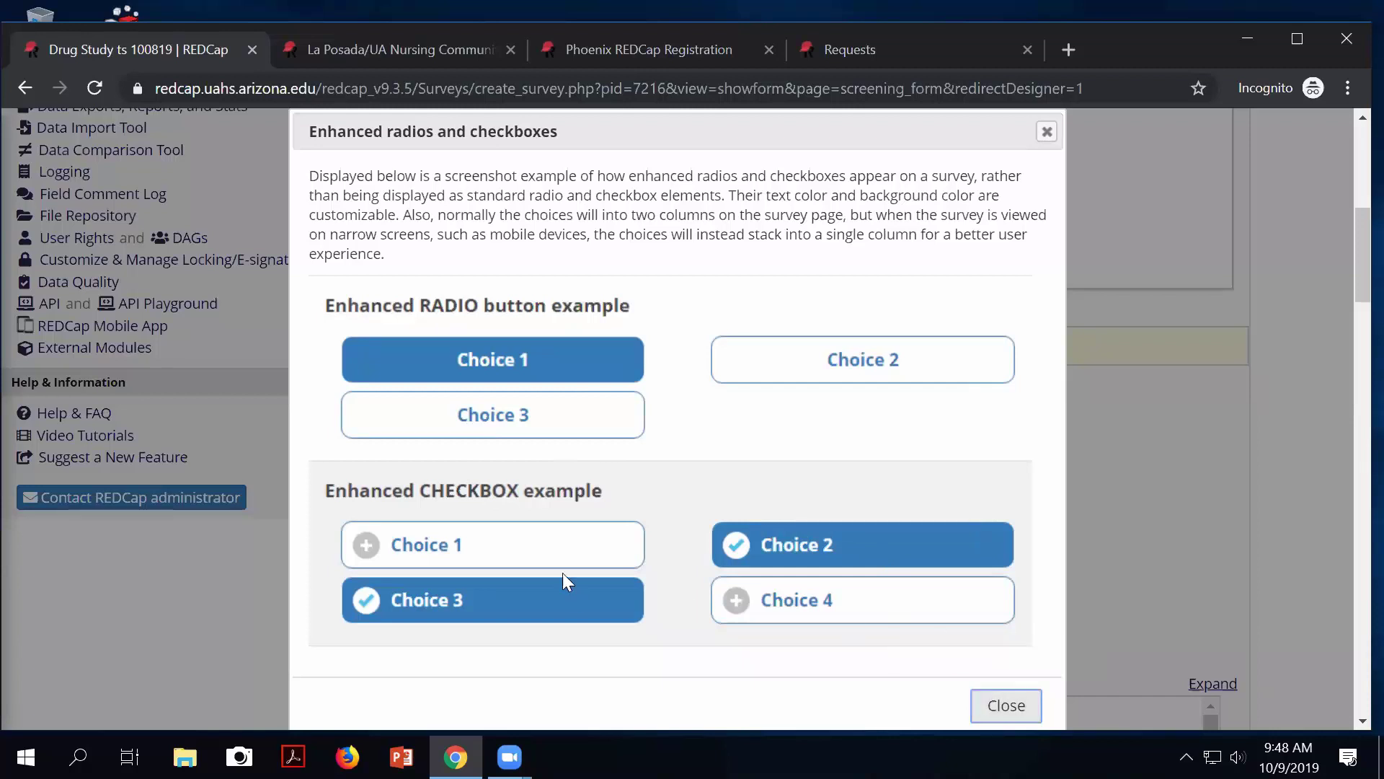
{"action": "left_click", "coordinate": [1006, 706]}
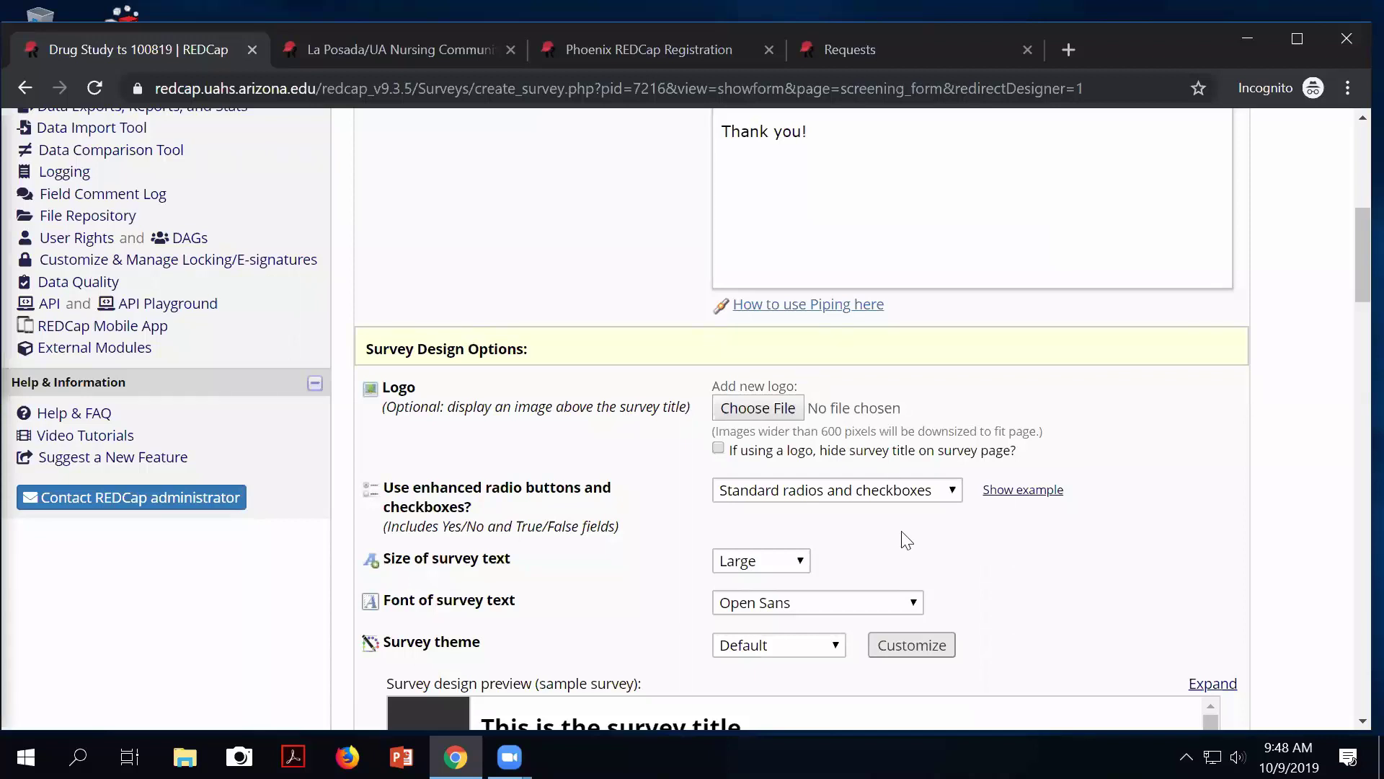
{"action": "scroll", "coordinate": [901, 539], "scroll_direction": "up", "scroll_amount": 2}
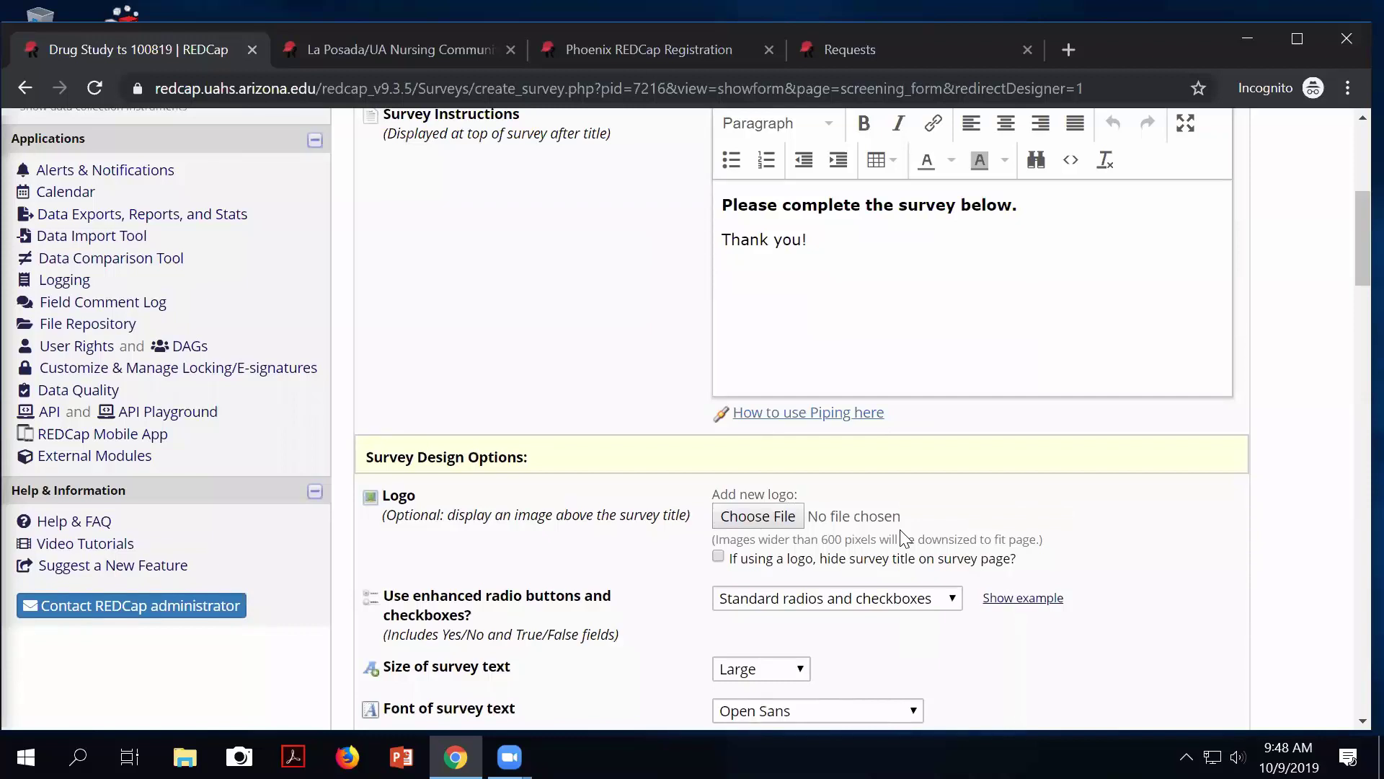
{"action": "scroll", "coordinate": [669, 378], "scroll_direction": "up", "scroll_amount": 2}
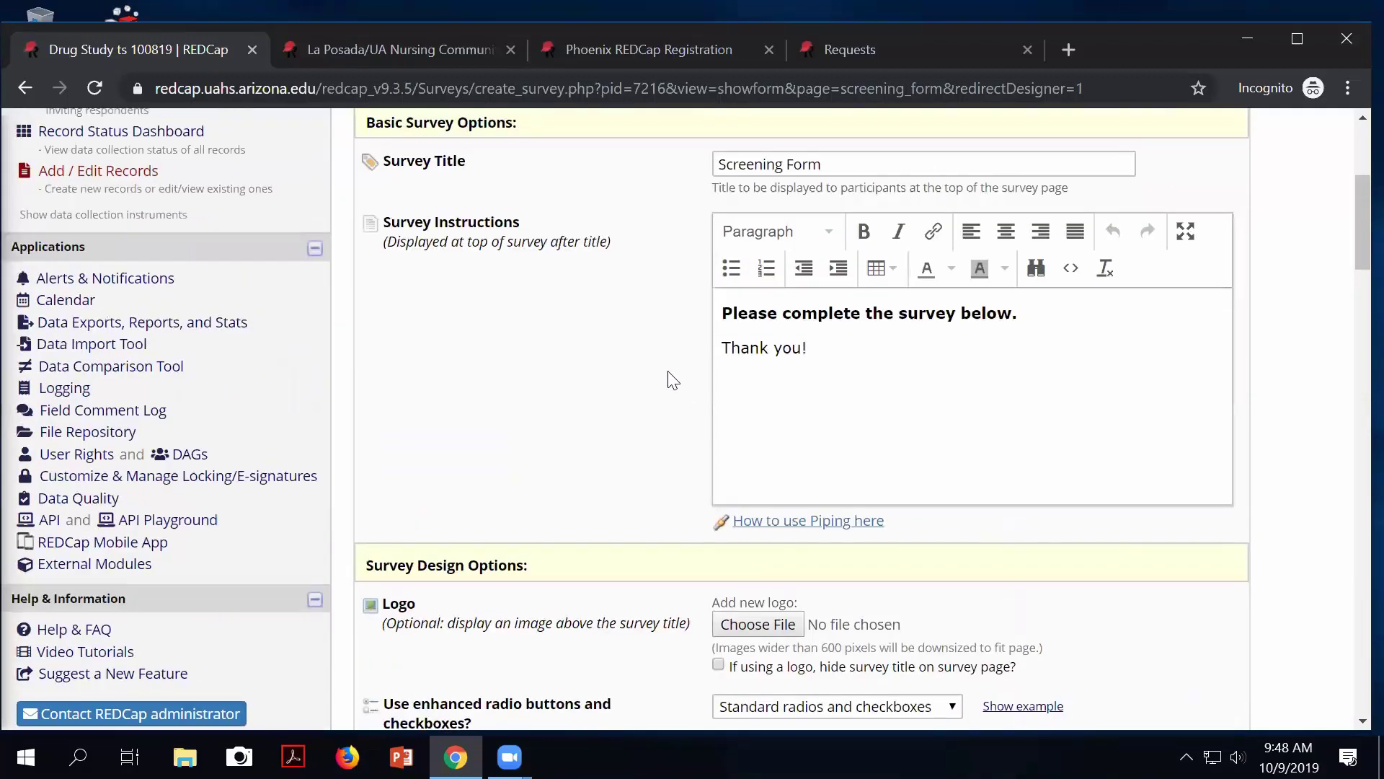
{"action": "scroll", "coordinate": [670, 379], "scroll_direction": "up", "scroll_amount": 4}
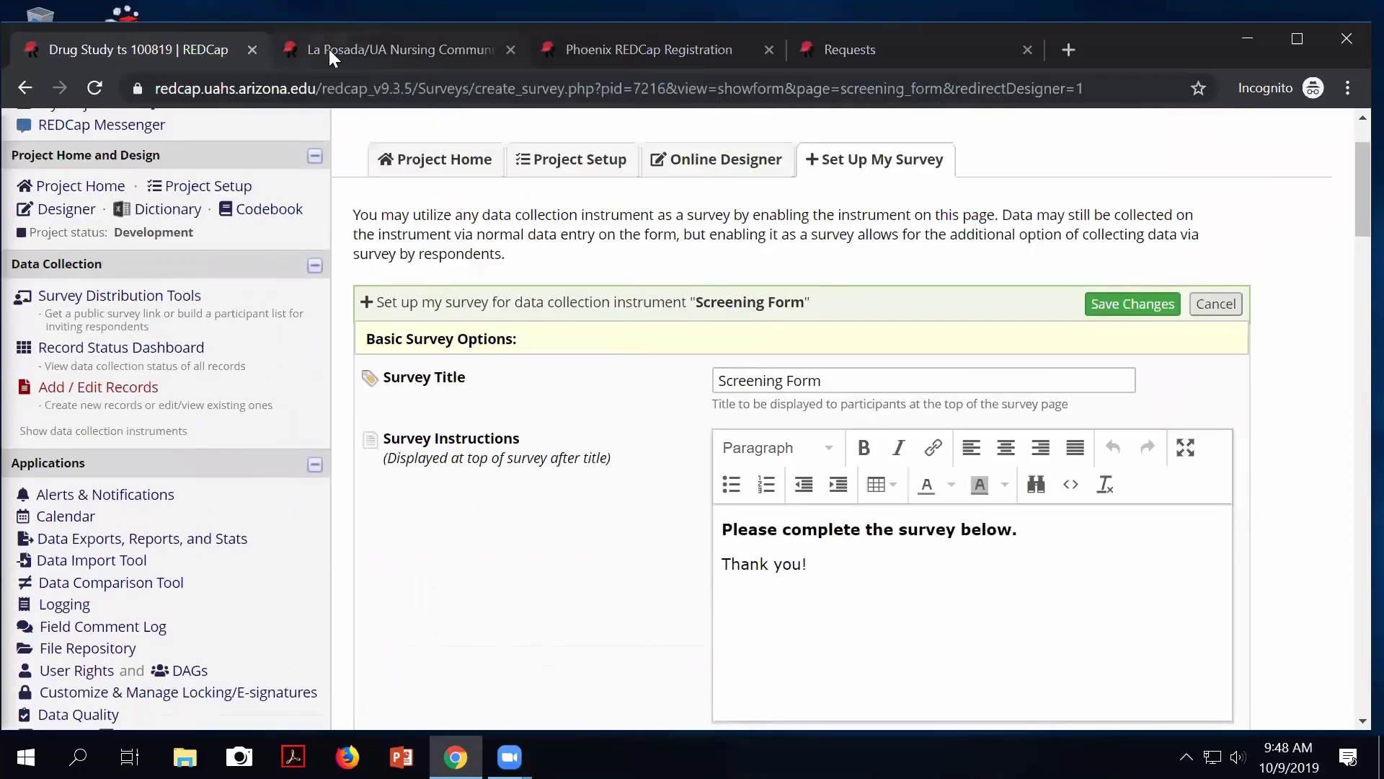
Scroll through the La Posada and Phoenix REDCap Registration example surveys.
{"action": "left_click", "coordinate": [328, 49]}
{"action": "scroll", "coordinate": [551, 353], "scroll_direction": "down", "scroll_amount": 3}
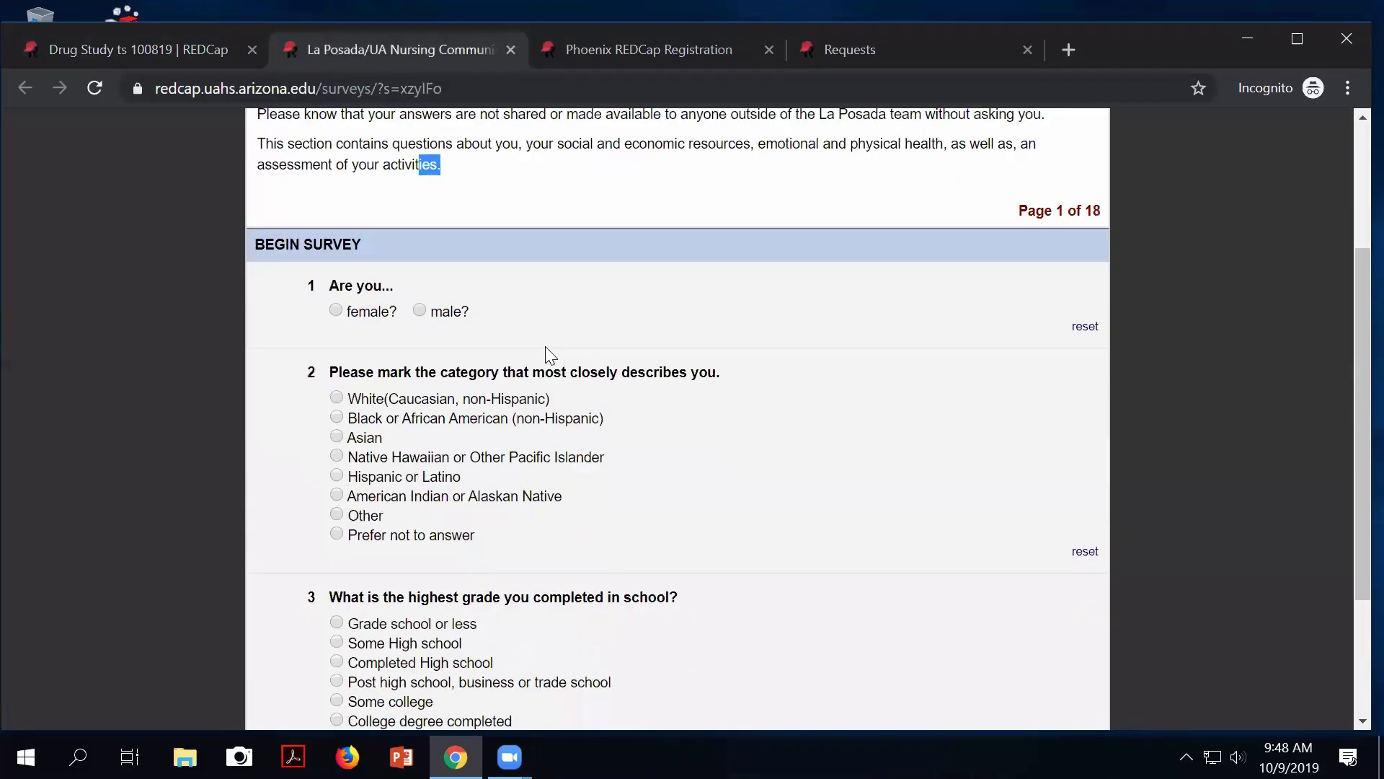
{"action": "scroll", "coordinate": [548, 353], "scroll_direction": "up", "scroll_amount": 3}
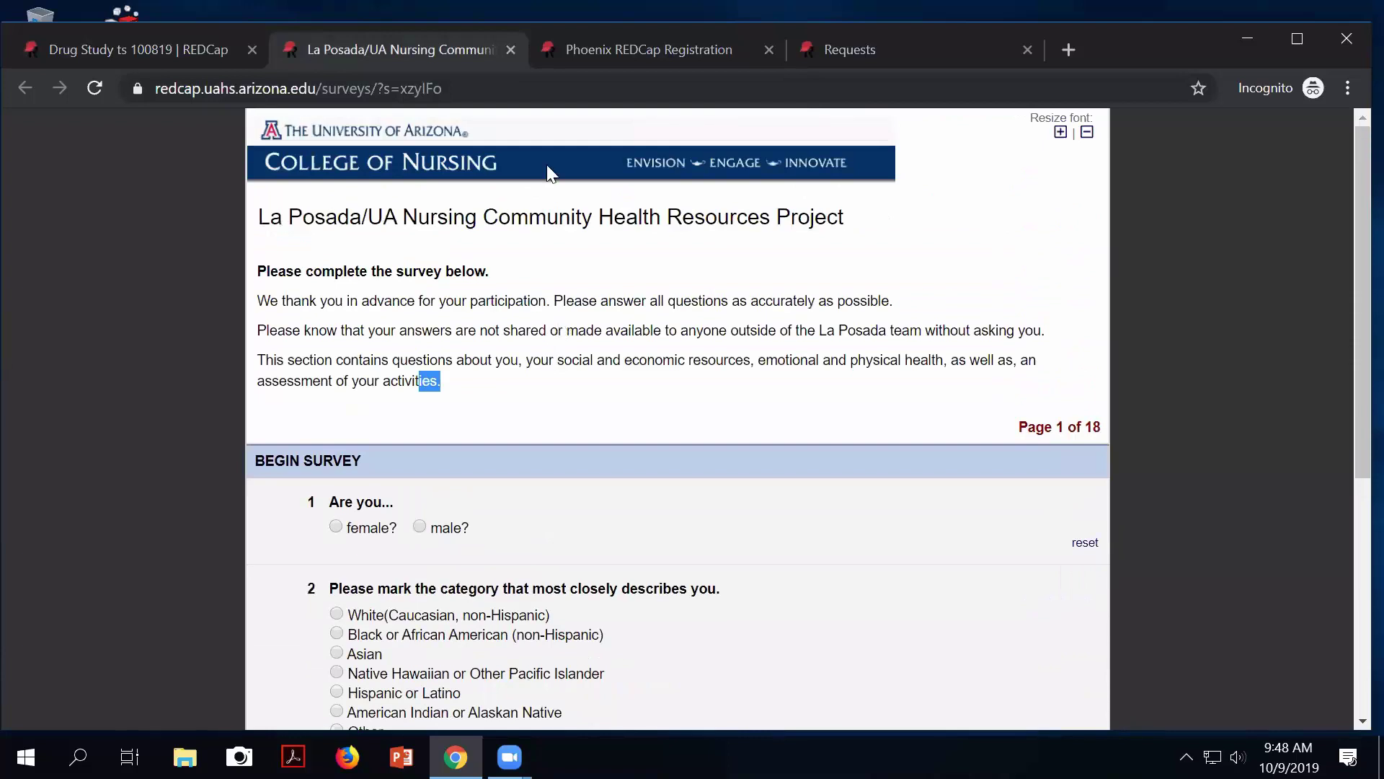
{"action": "left_click", "coordinate": [582, 48]}
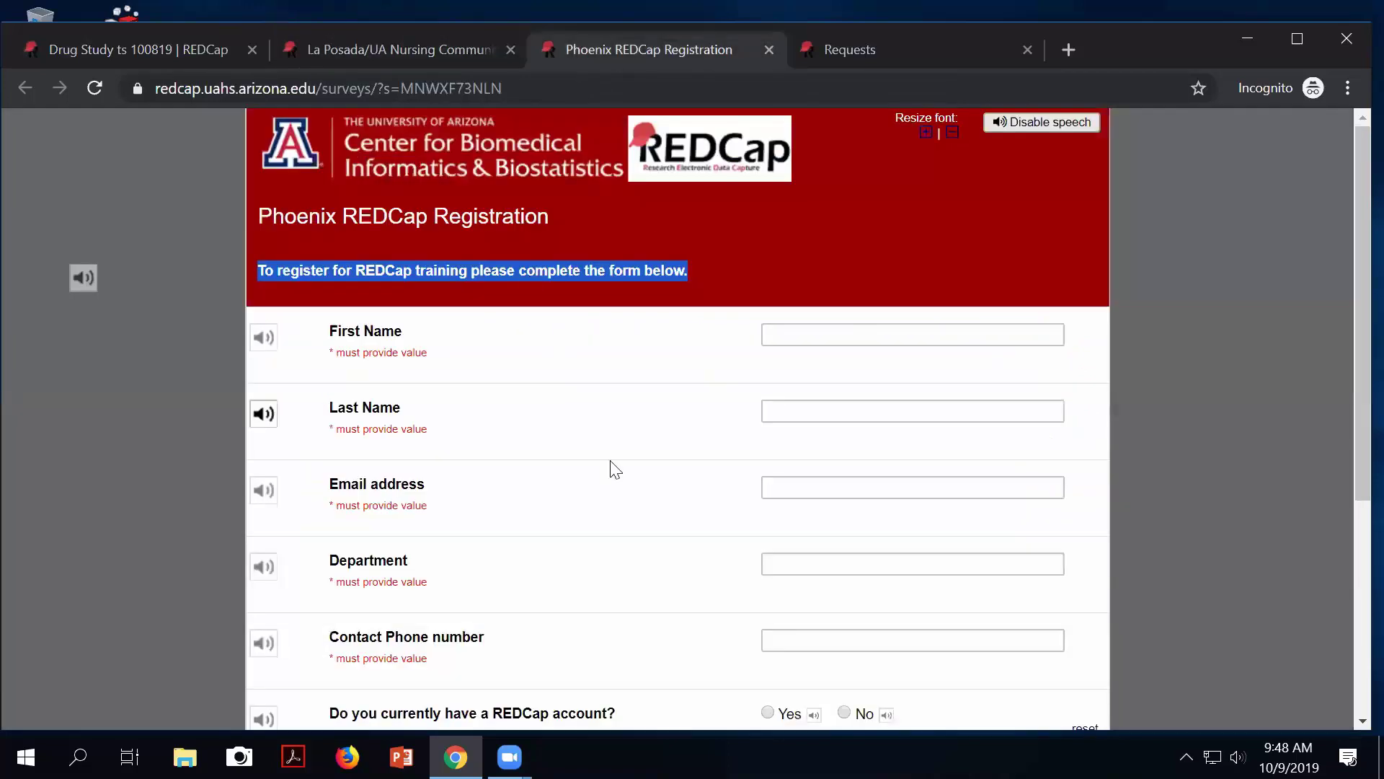
{"action": "scroll", "coordinate": [727, 531], "scroll_direction": "down", "scroll_amount": 3}
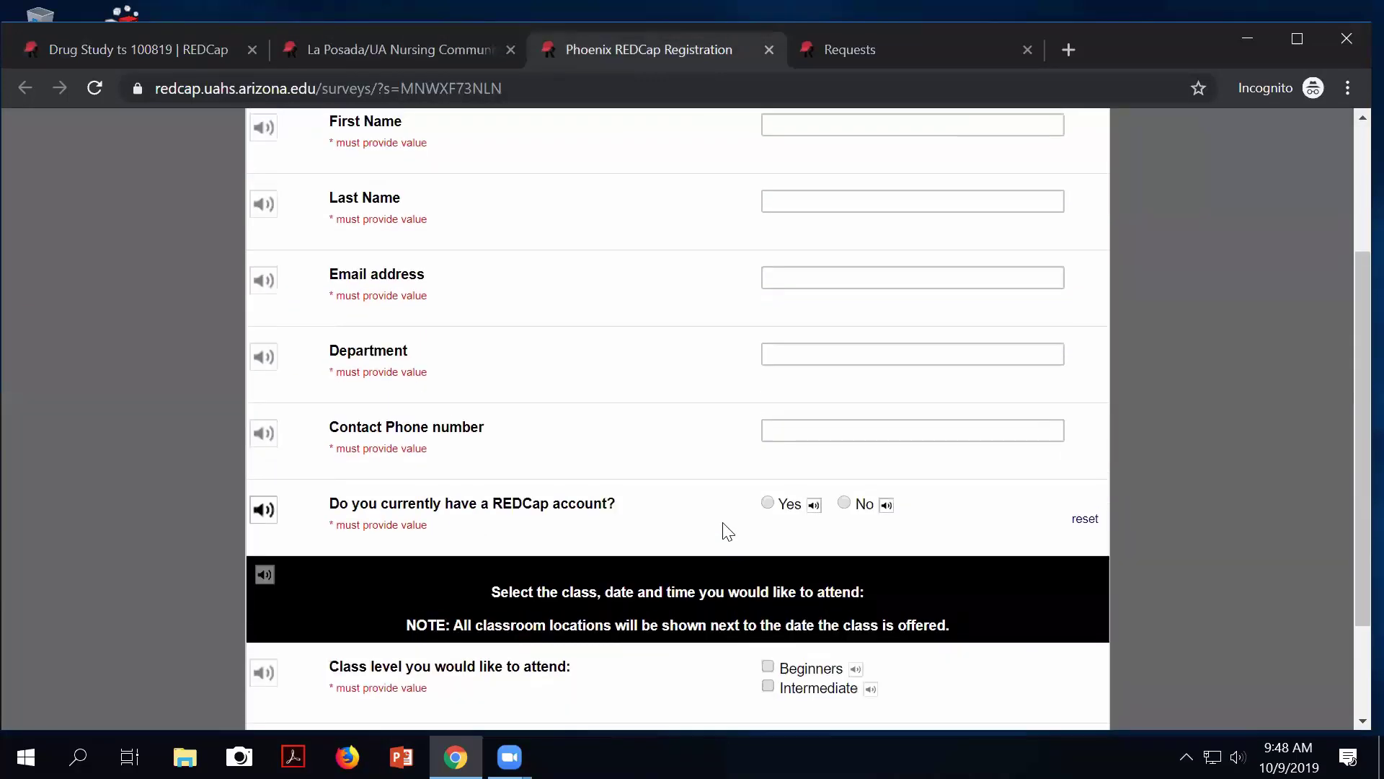
{"action": "scroll", "coordinate": [727, 531], "scroll_direction": "up", "scroll_amount": 3}
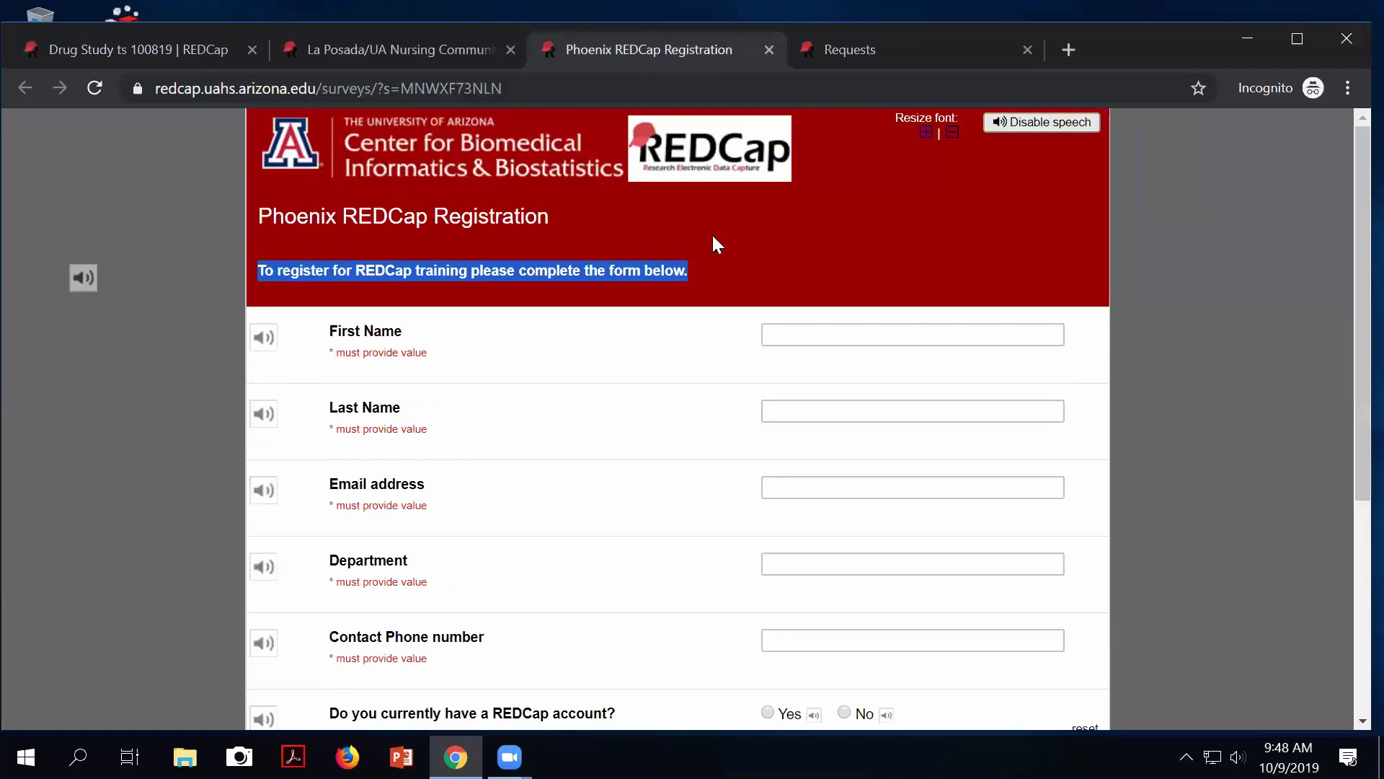
On the Requests survey, try the Yes / No / Not Sure buttons for existing REDCap user.
{"action": "left_click", "coordinate": [846, 53]}
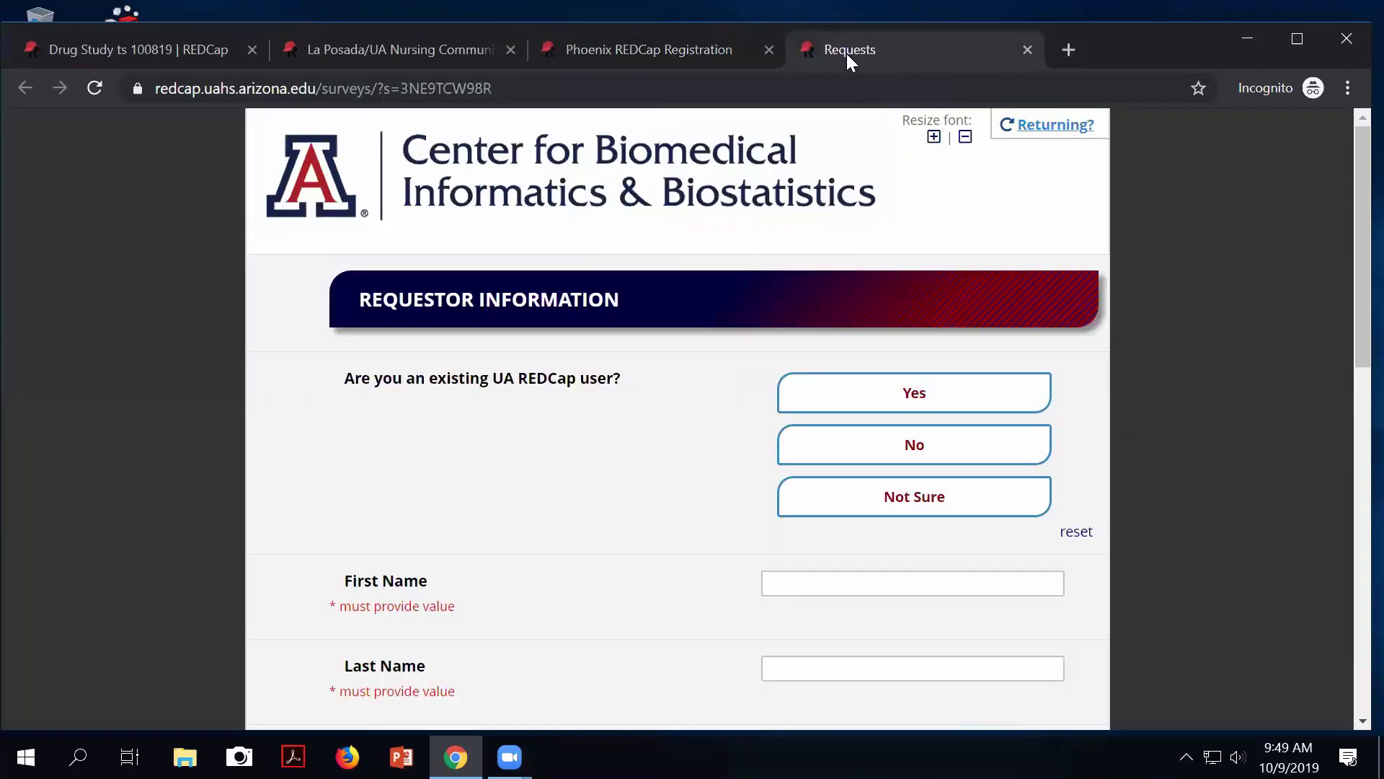
{"action": "left_click", "coordinate": [883, 393]}
{"action": "left_click", "coordinate": [876, 444]}
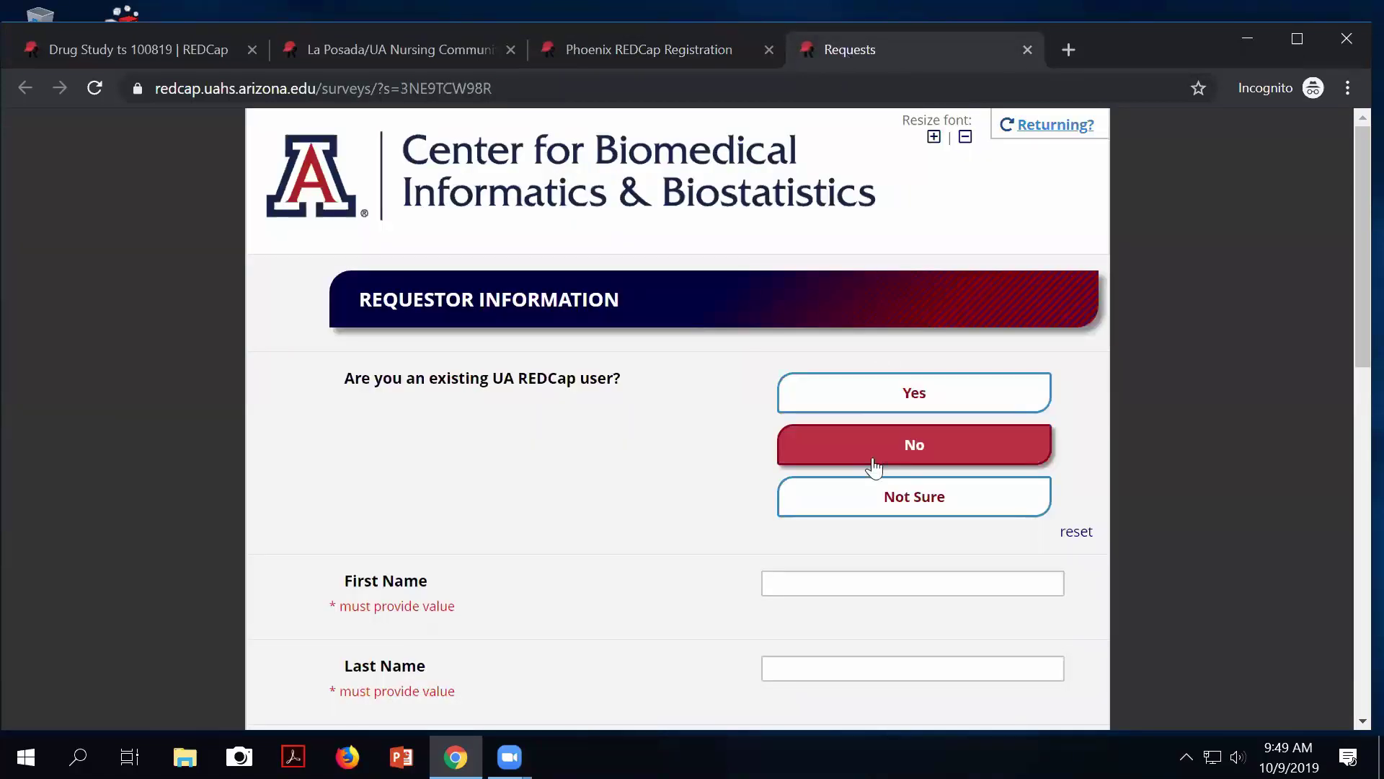
{"action": "left_click", "coordinate": [872, 494]}
{"action": "left_click", "coordinate": [869, 444]}
{"action": "left_click", "coordinate": [858, 389]}
{"action": "left_click", "coordinate": [868, 444]}
{"action": "left_click", "coordinate": [867, 496]}
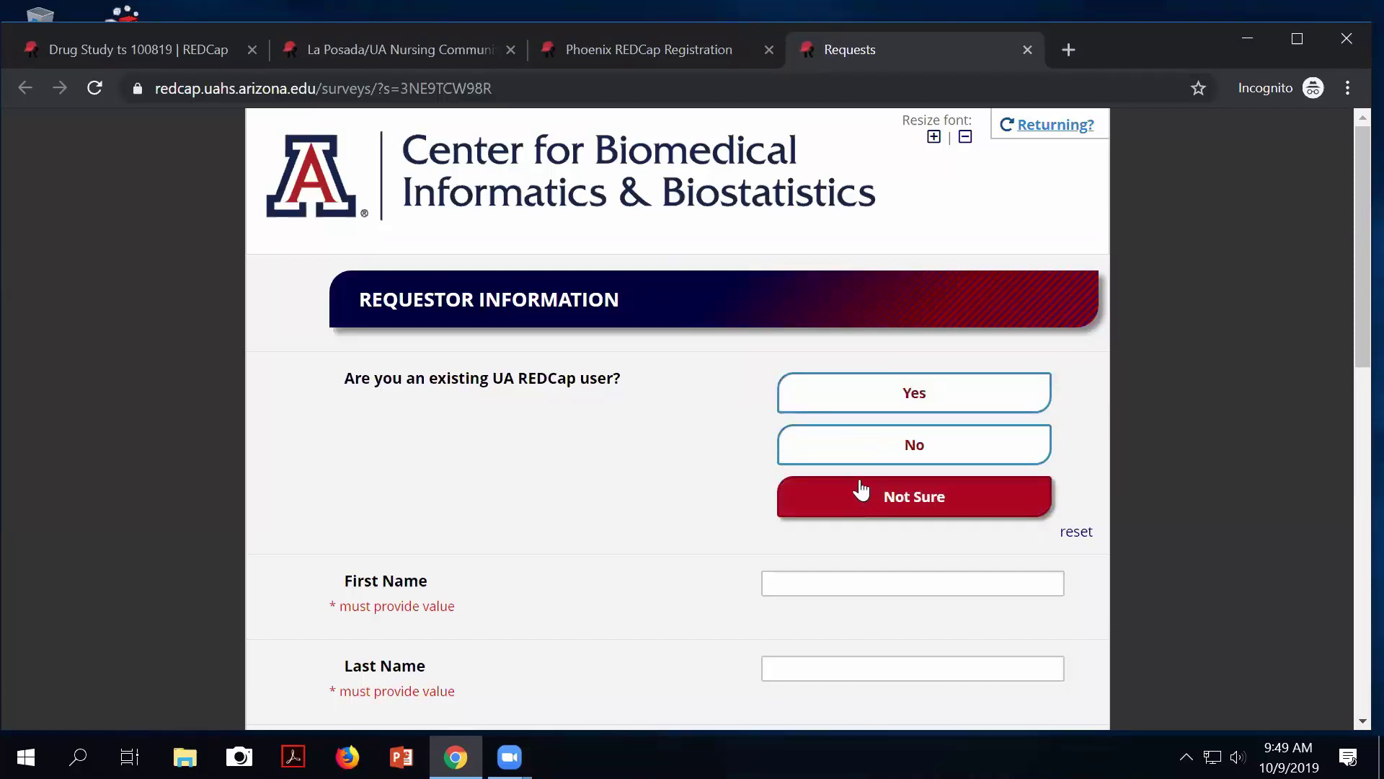
{"action": "left_click", "coordinate": [862, 456]}
{"action": "left_click", "coordinate": [863, 400]}
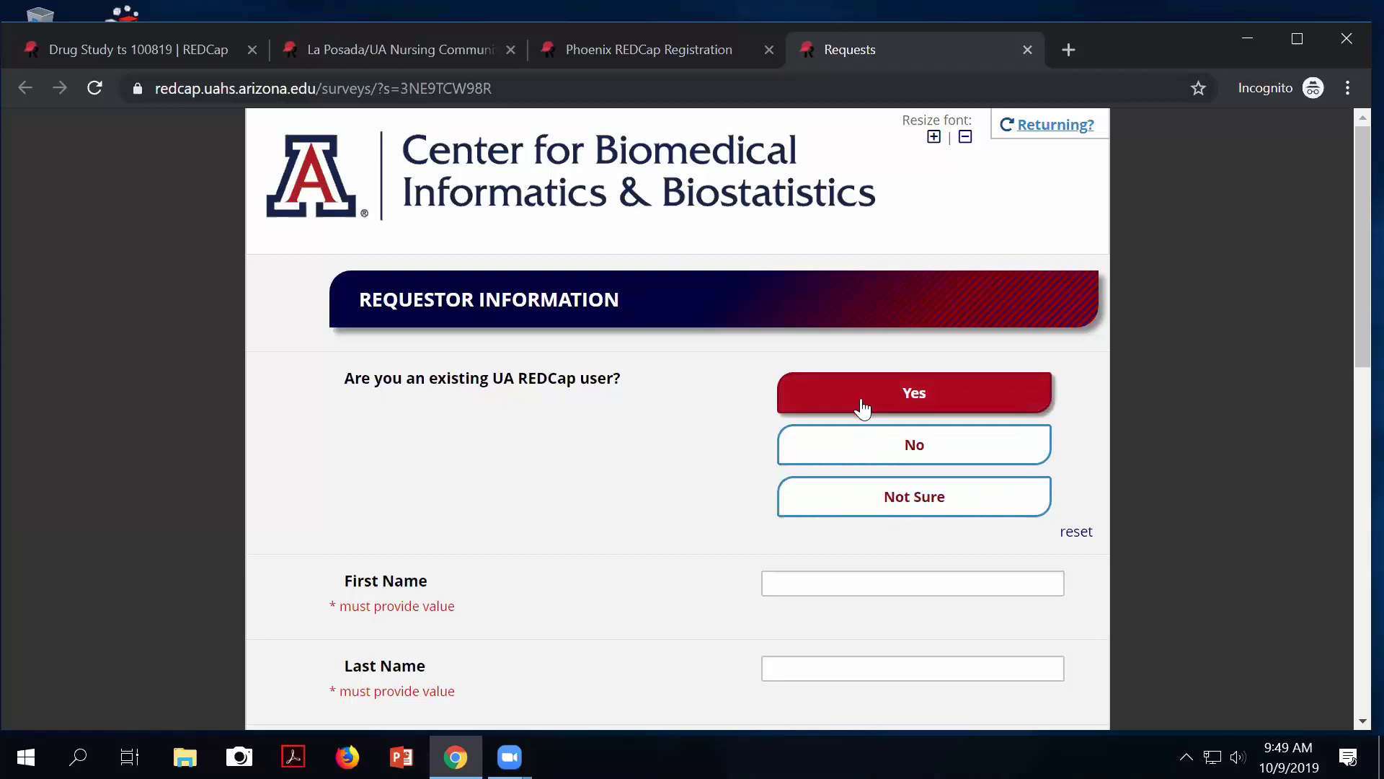
{"action": "left_click", "coordinate": [855, 446]}
{"action": "left_click", "coordinate": [852, 492]}
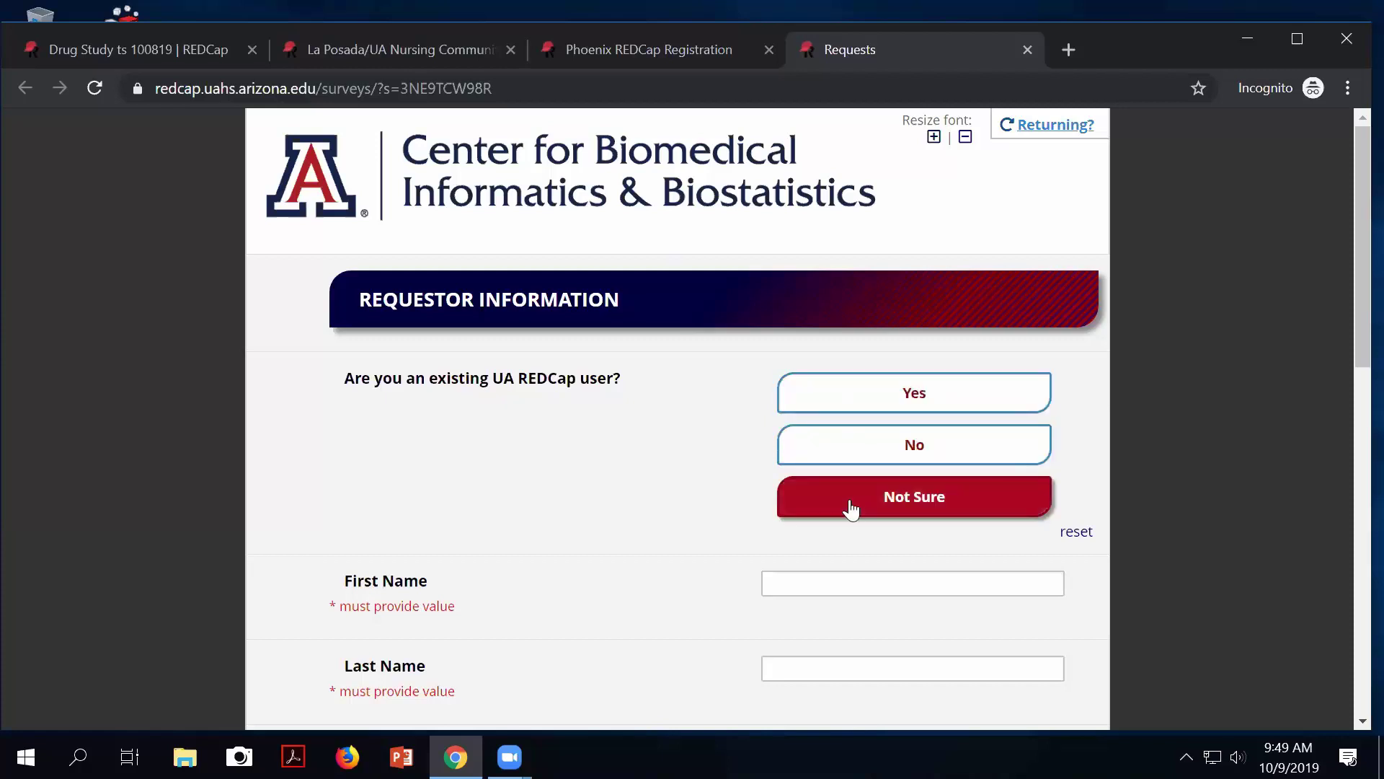
Try each Type of Request button, clear the selection, and return to the Drug Study setup.
{"action": "scroll", "coordinate": [851, 505], "scroll_direction": "down", "scroll_amount": 1}
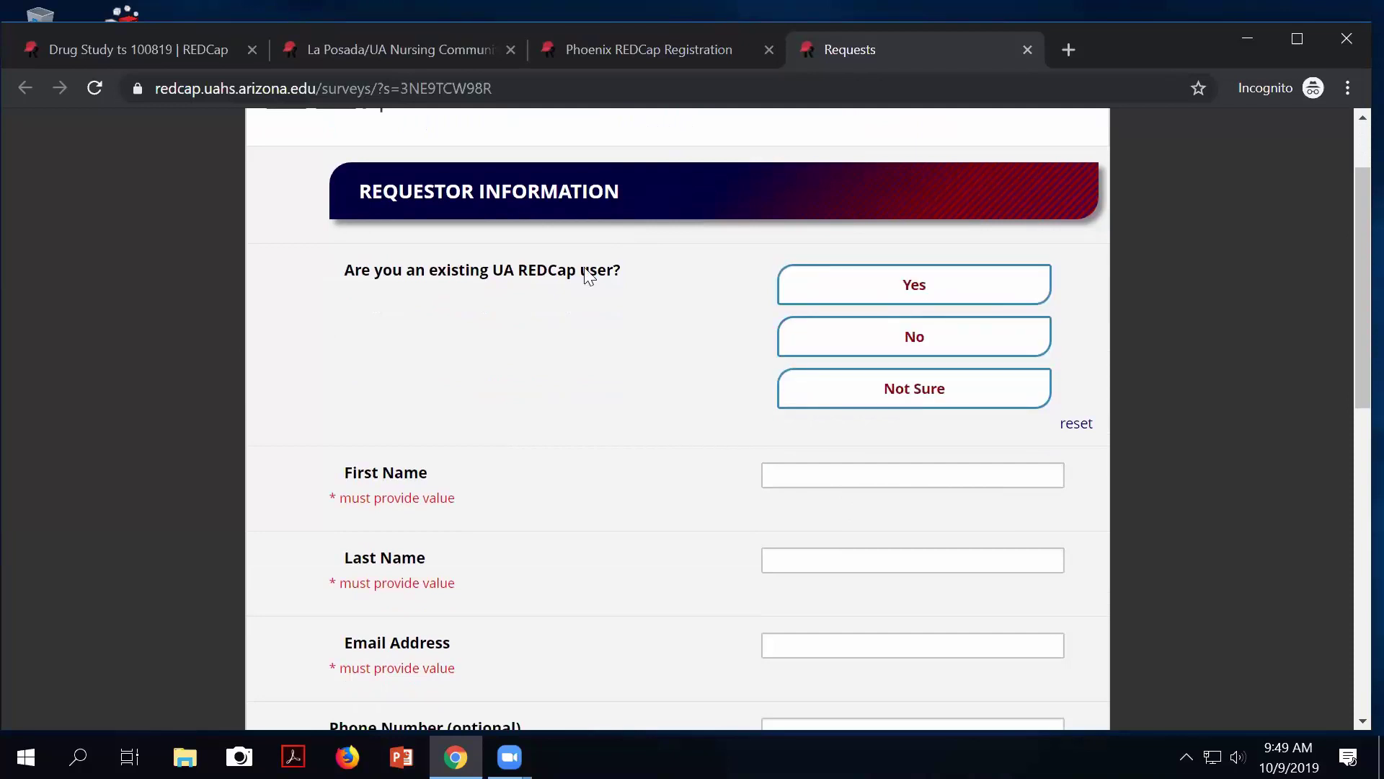
{"action": "scroll", "coordinate": [745, 457], "scroll_direction": "down", "scroll_amount": 3}
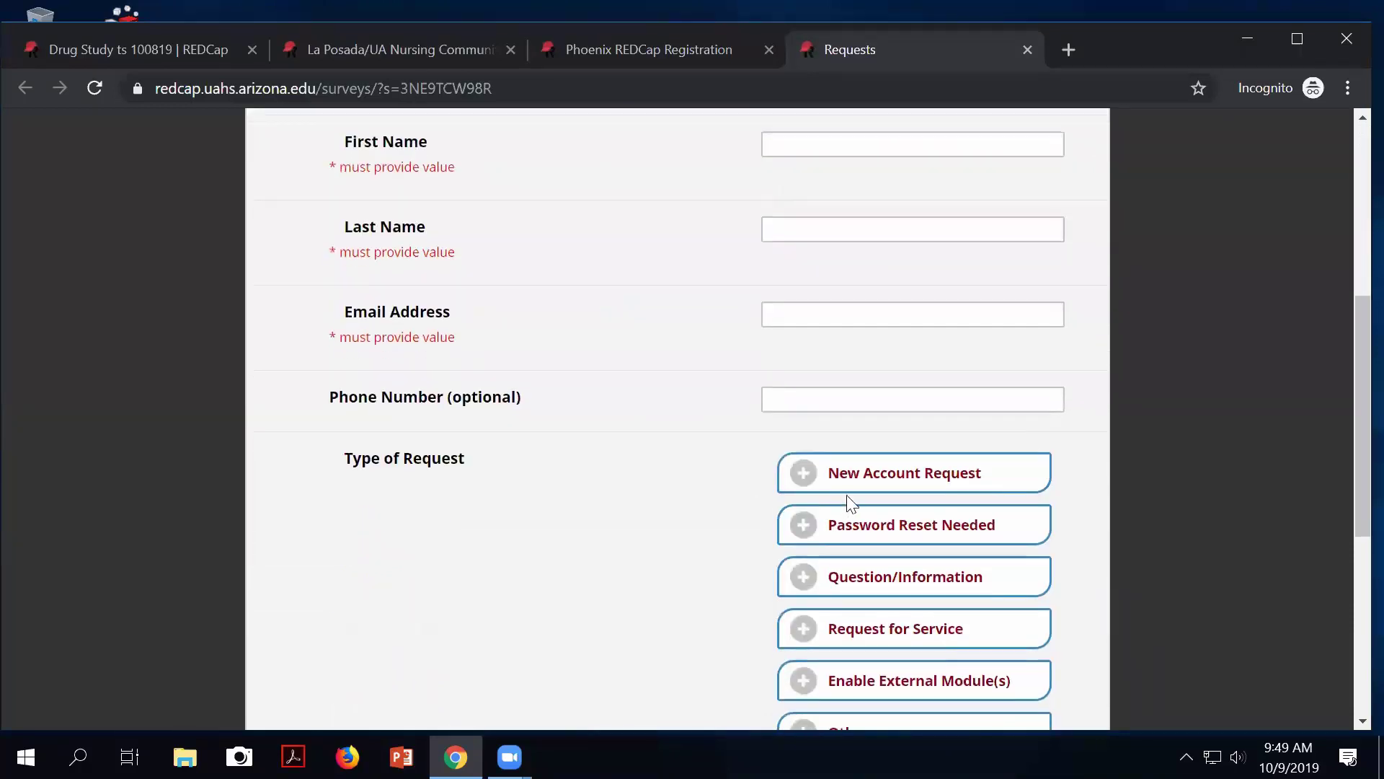
{"action": "scroll", "coordinate": [851, 500], "scroll_direction": "down", "scroll_amount": 1}
{"action": "left_click", "coordinate": [883, 431]}
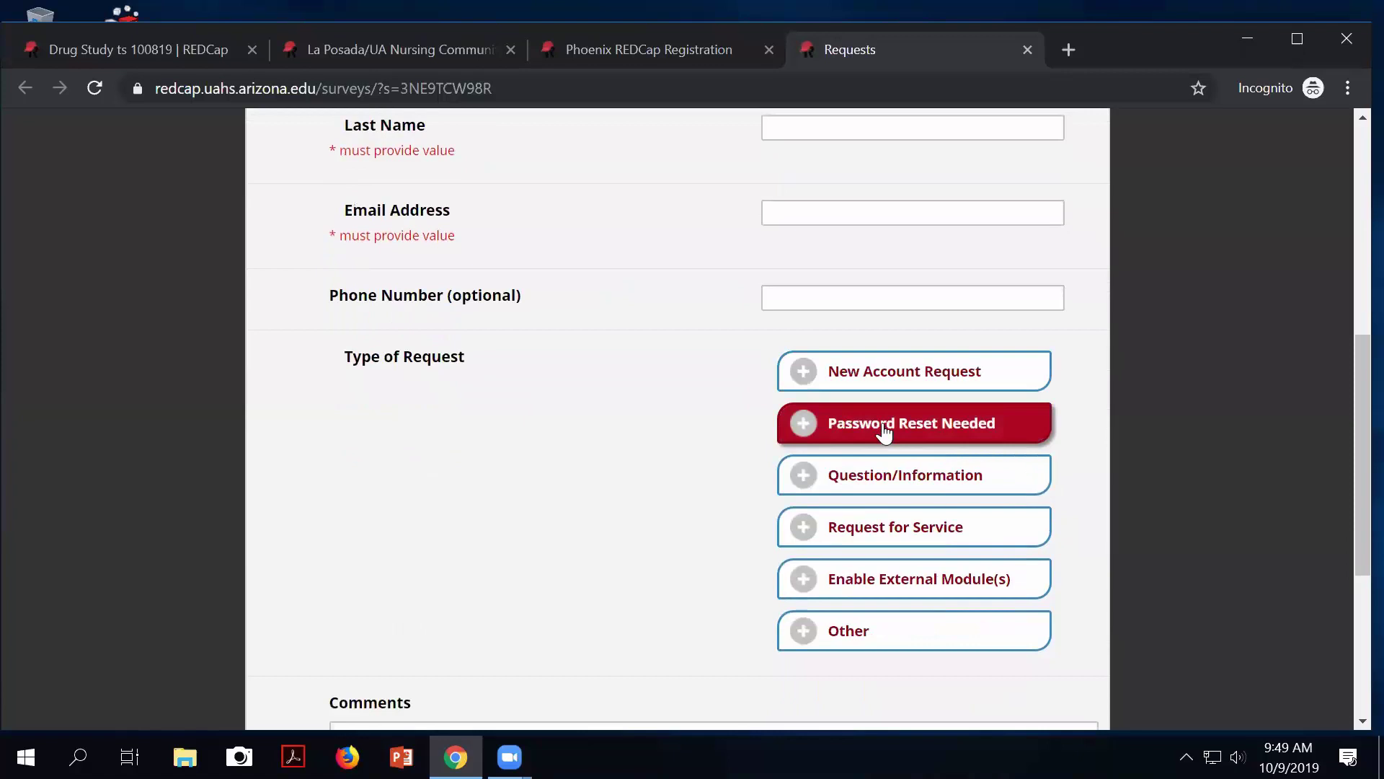
{"action": "left_click", "coordinate": [888, 469]}
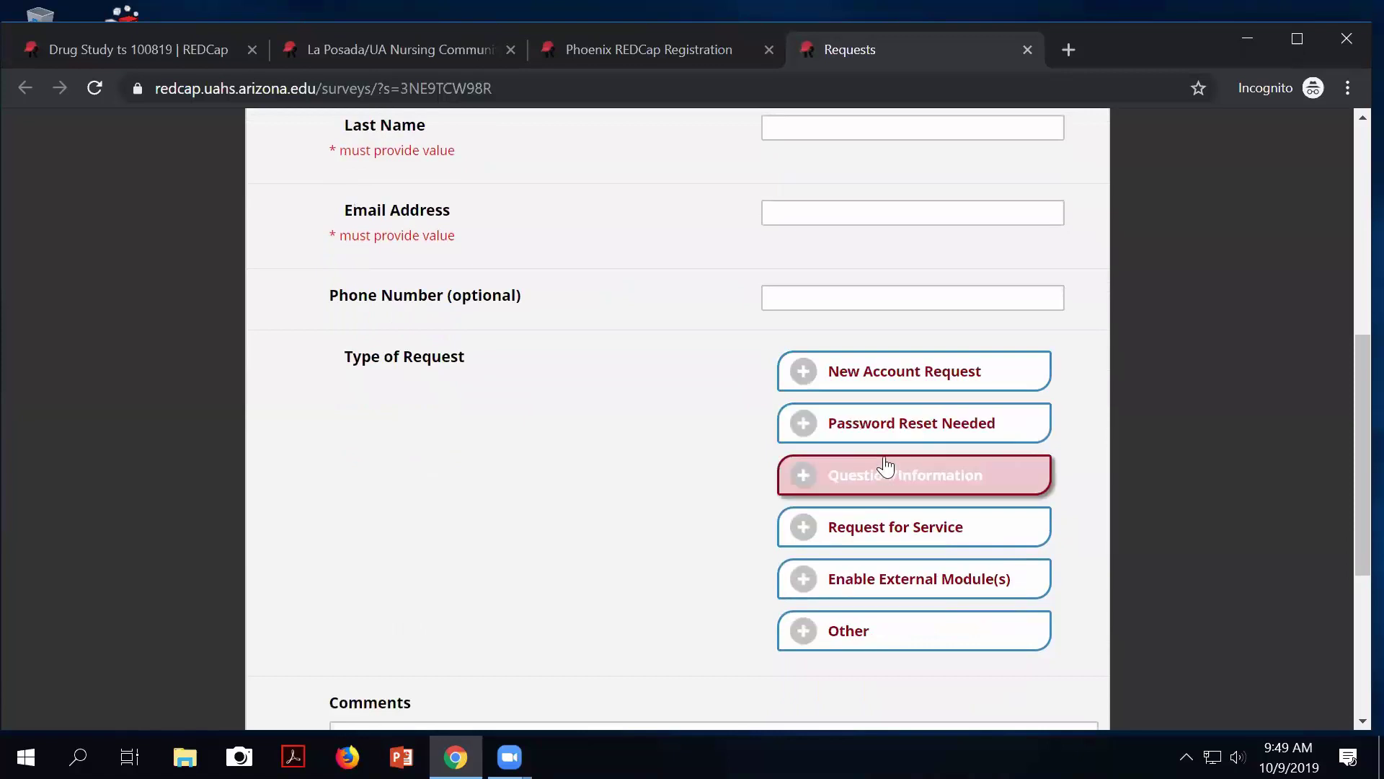
{"action": "left_click", "coordinate": [940, 530]}
{"action": "scroll", "coordinate": [942, 535], "scroll_direction": "down", "scroll_amount": 1}
{"action": "left_click", "coordinate": [942, 539]}
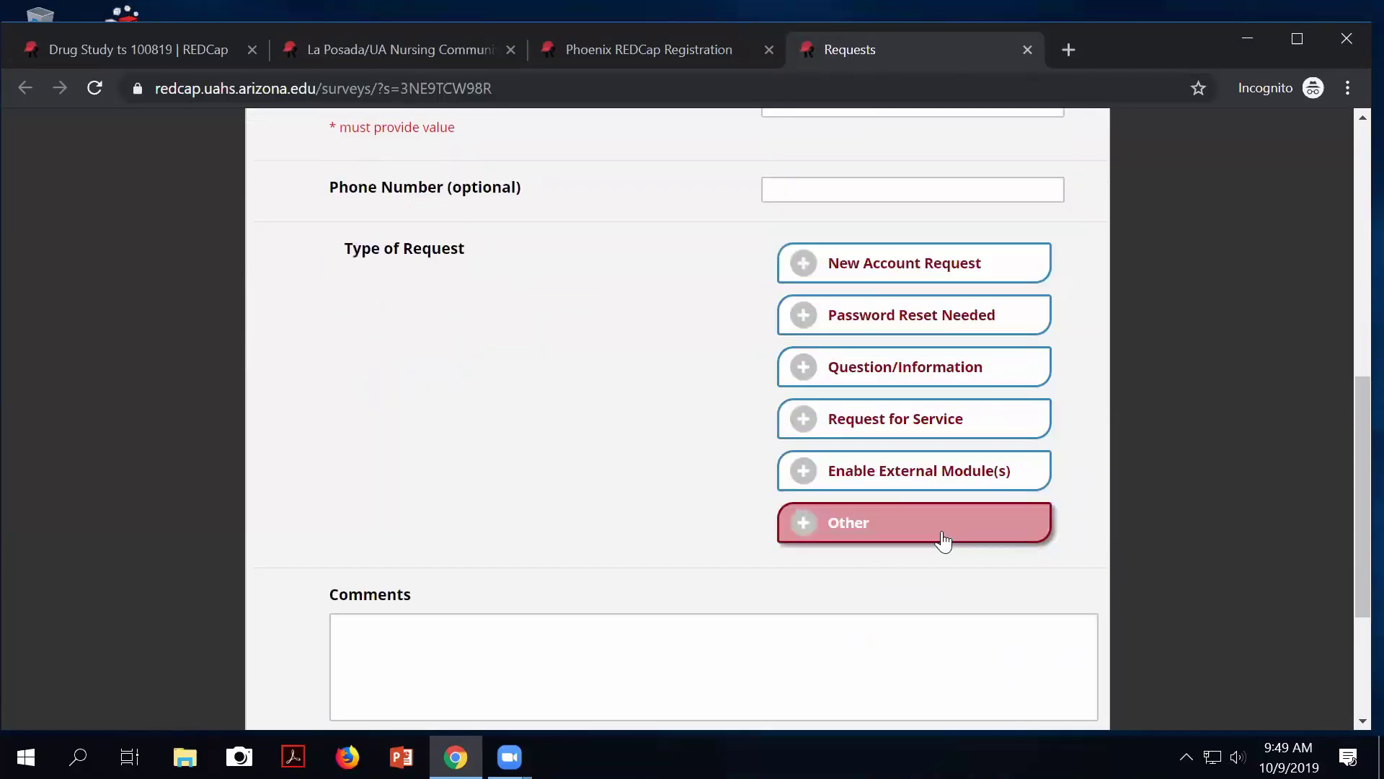
{"action": "scroll", "coordinate": [942, 539], "scroll_direction": "up", "scroll_amount": 3}
{"action": "left_click", "coordinate": [942, 532]}
{"action": "left_click", "coordinate": [937, 514]}
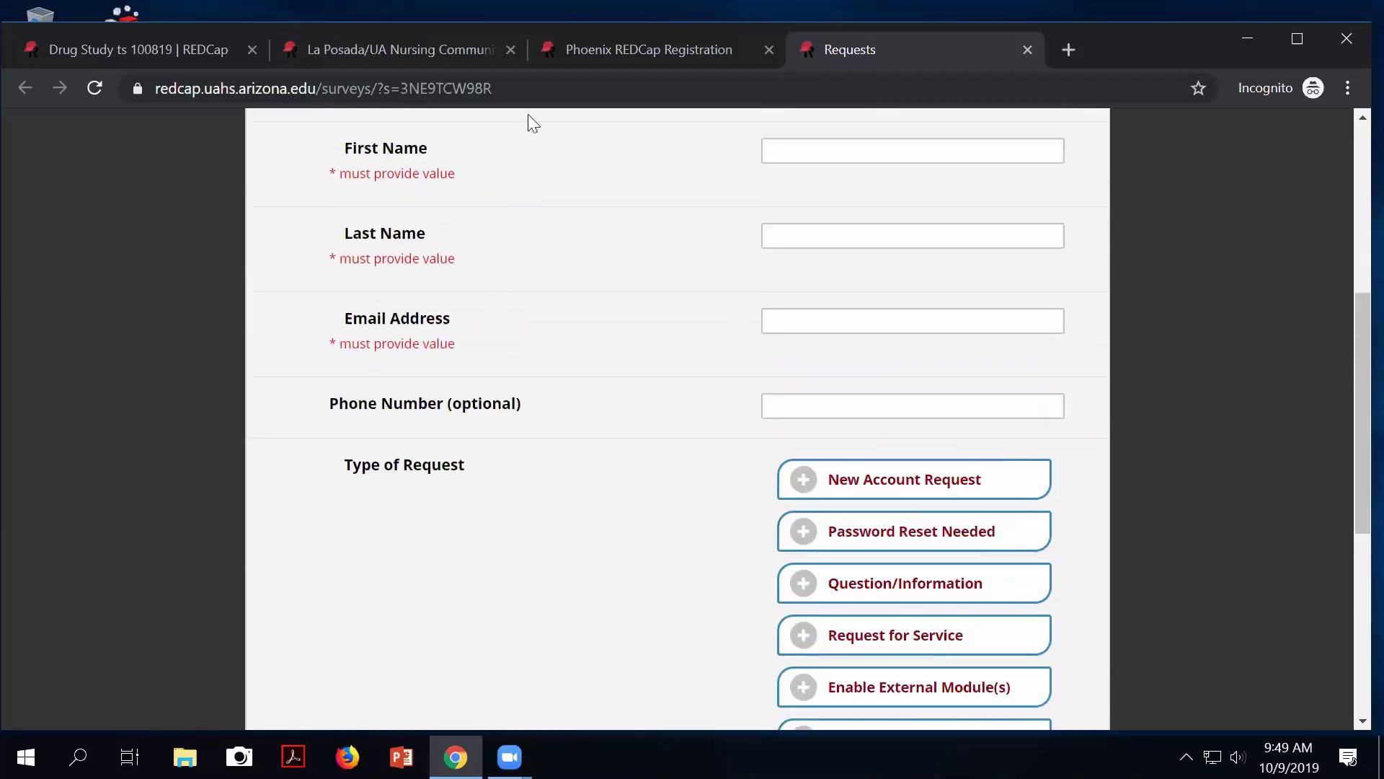
{"action": "left_click", "coordinate": [175, 49]}
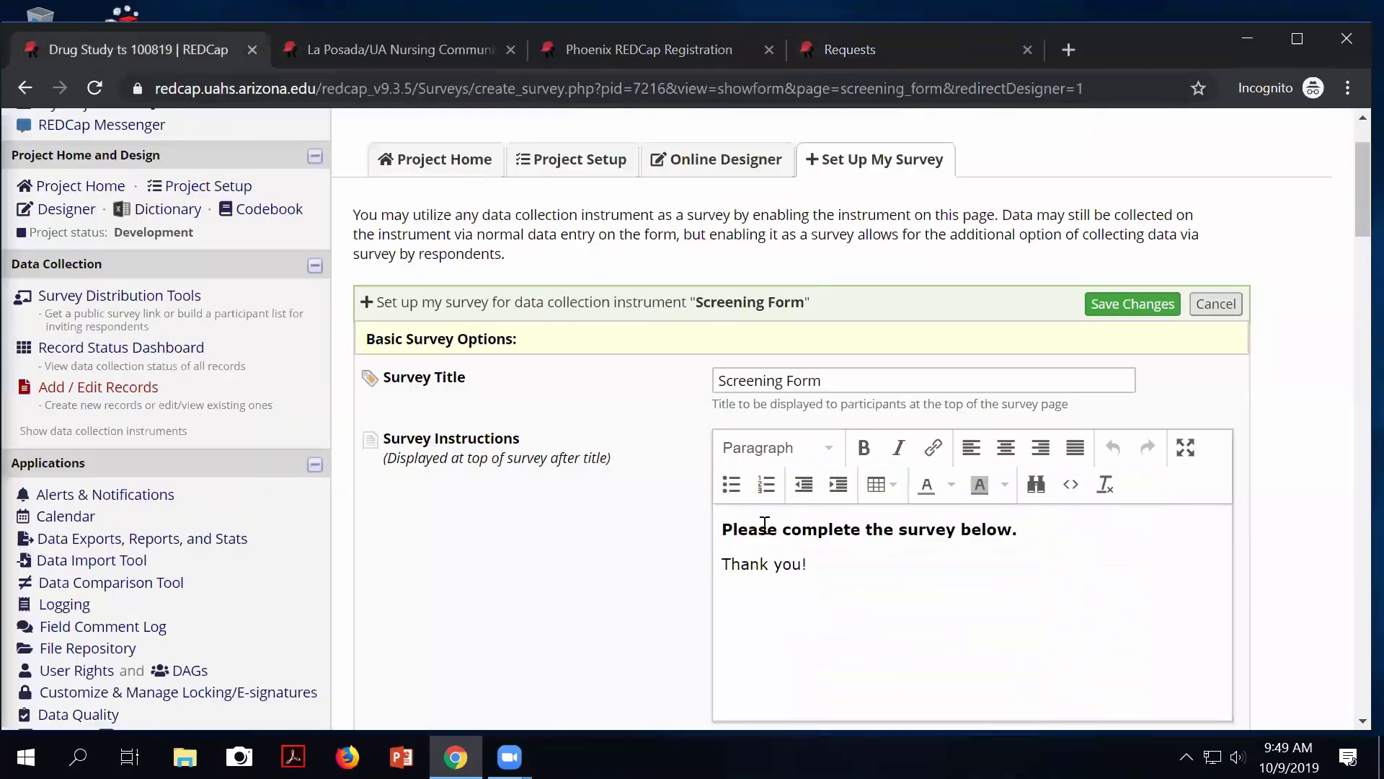
{"action": "scroll", "coordinate": [933, 551], "scroll_direction": "down", "scroll_amount": 3}
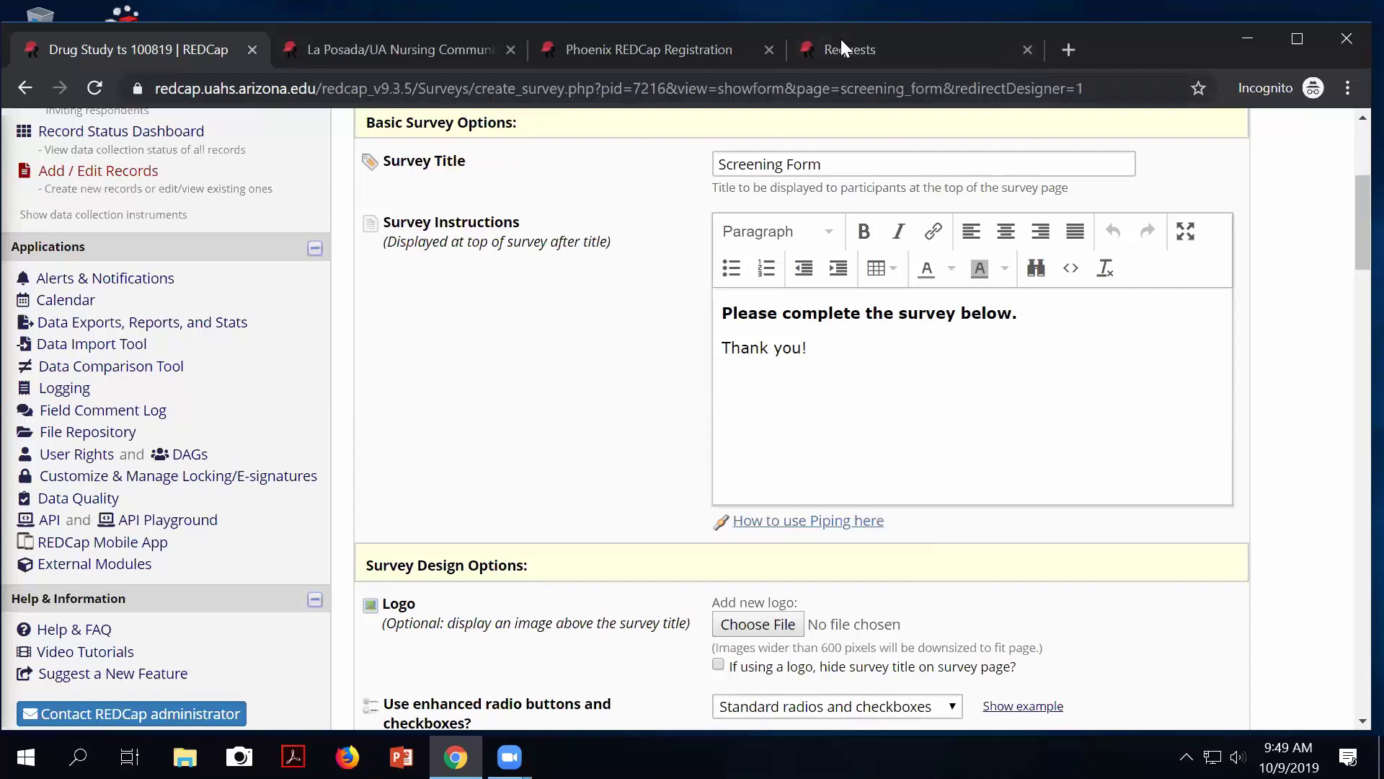
{"action": "scroll", "coordinate": [983, 462], "scroll_direction": "down", "scroll_amount": 1}
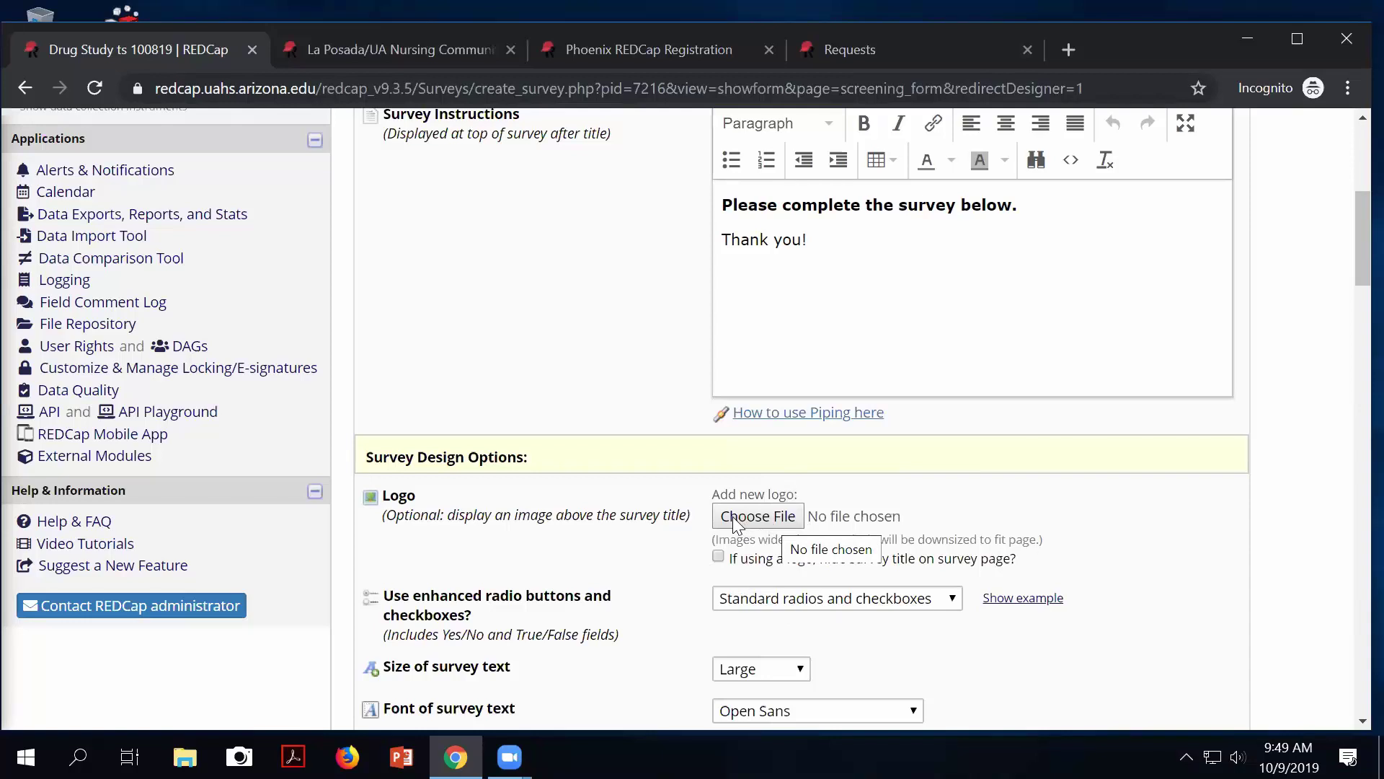
{"action": "scroll", "coordinate": [764, 598], "scroll_direction": "down", "scroll_amount": 1}
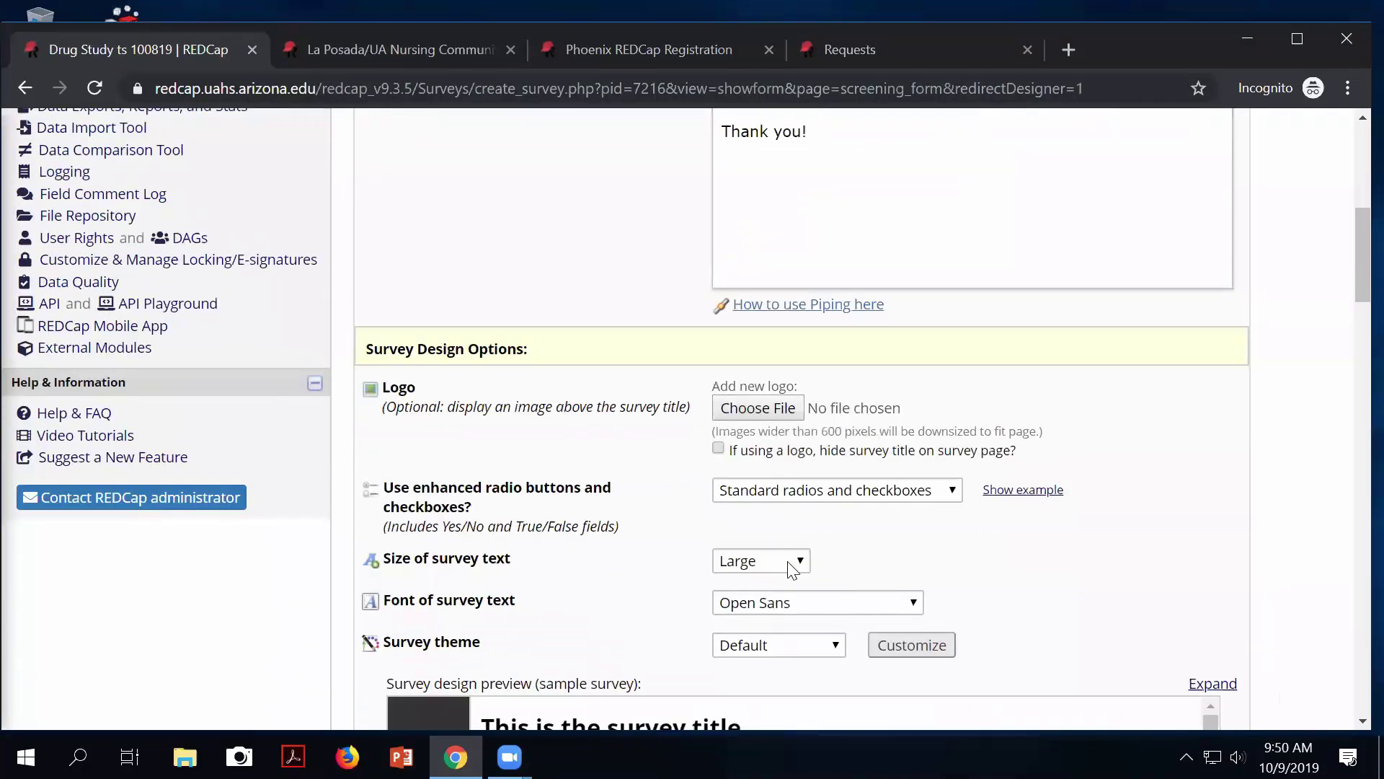
{"action": "left_click", "coordinate": [800, 567]}
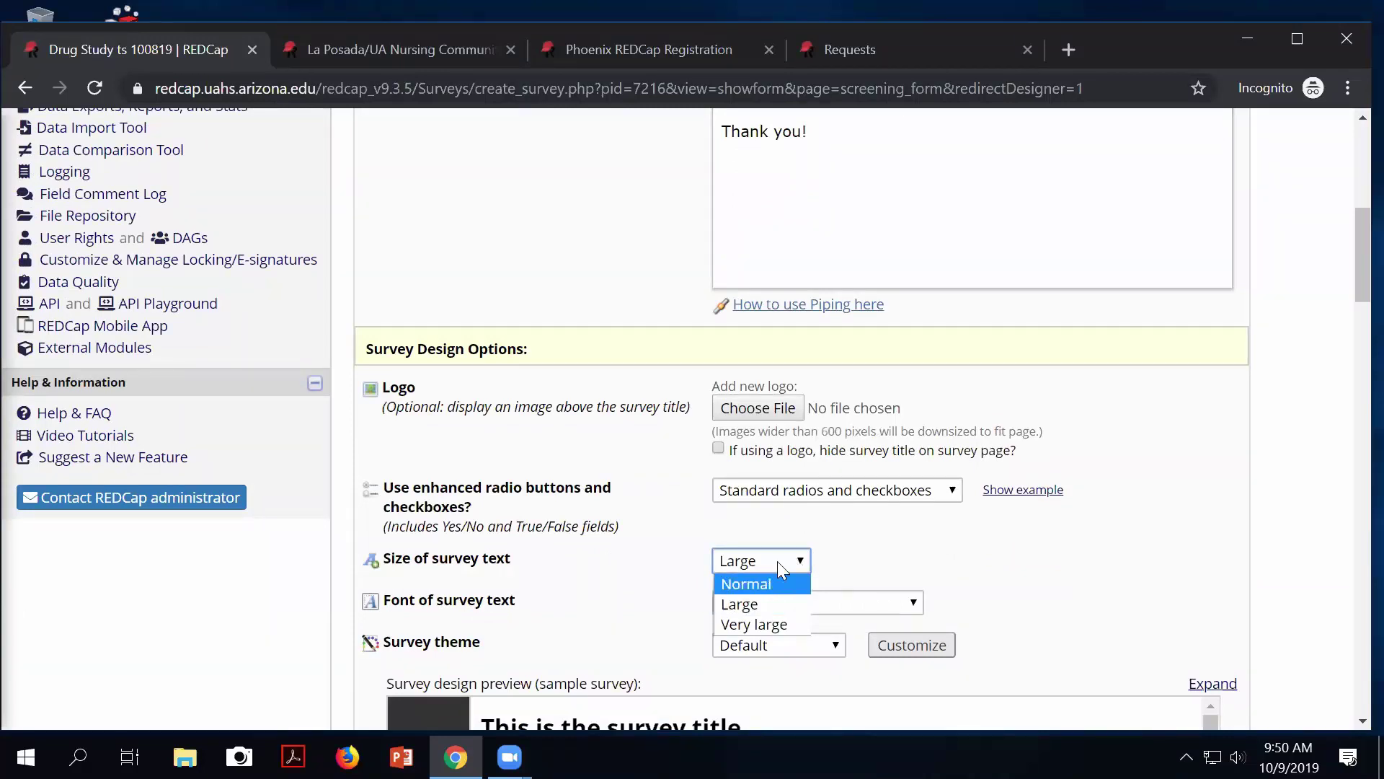
{"action": "left_click", "coordinate": [956, 582]}
{"action": "scroll", "coordinate": [979, 581], "scroll_direction": "up", "scroll_amount": 3}
{"action": "scroll", "coordinate": [979, 581], "scroll_direction": "down", "scroll_amount": 3}
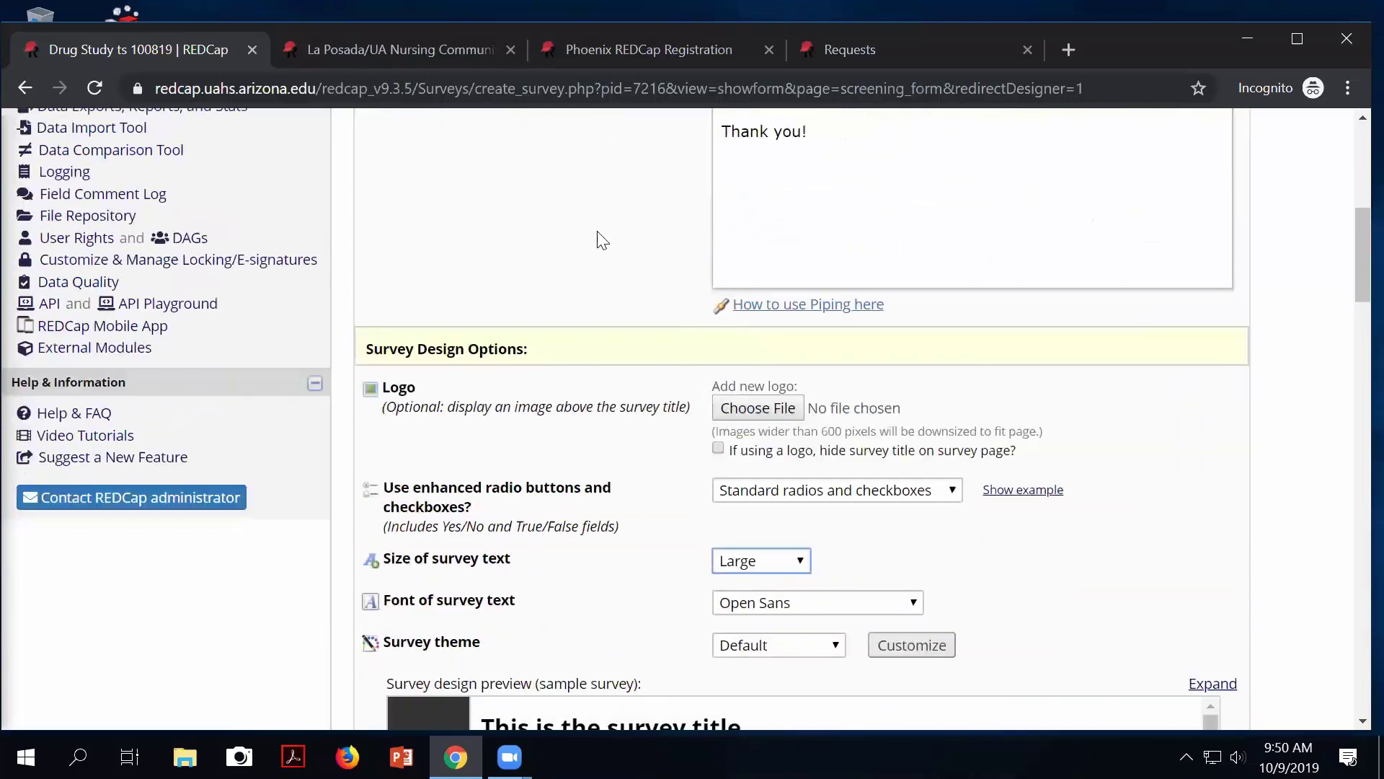
{"action": "left_click", "coordinate": [381, 52]}
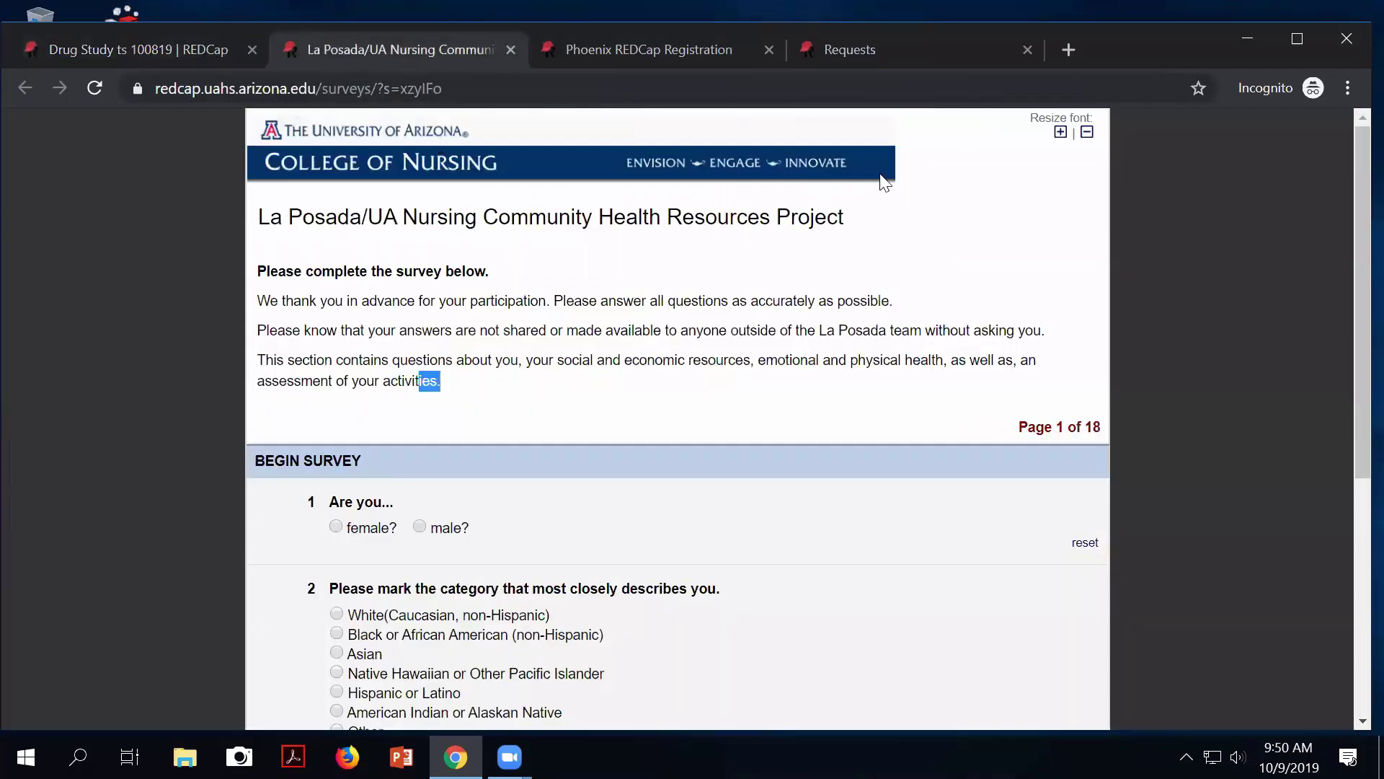
{"action": "left_click", "coordinate": [1060, 138]}
{"action": "left_click", "coordinate": [1060, 139]}
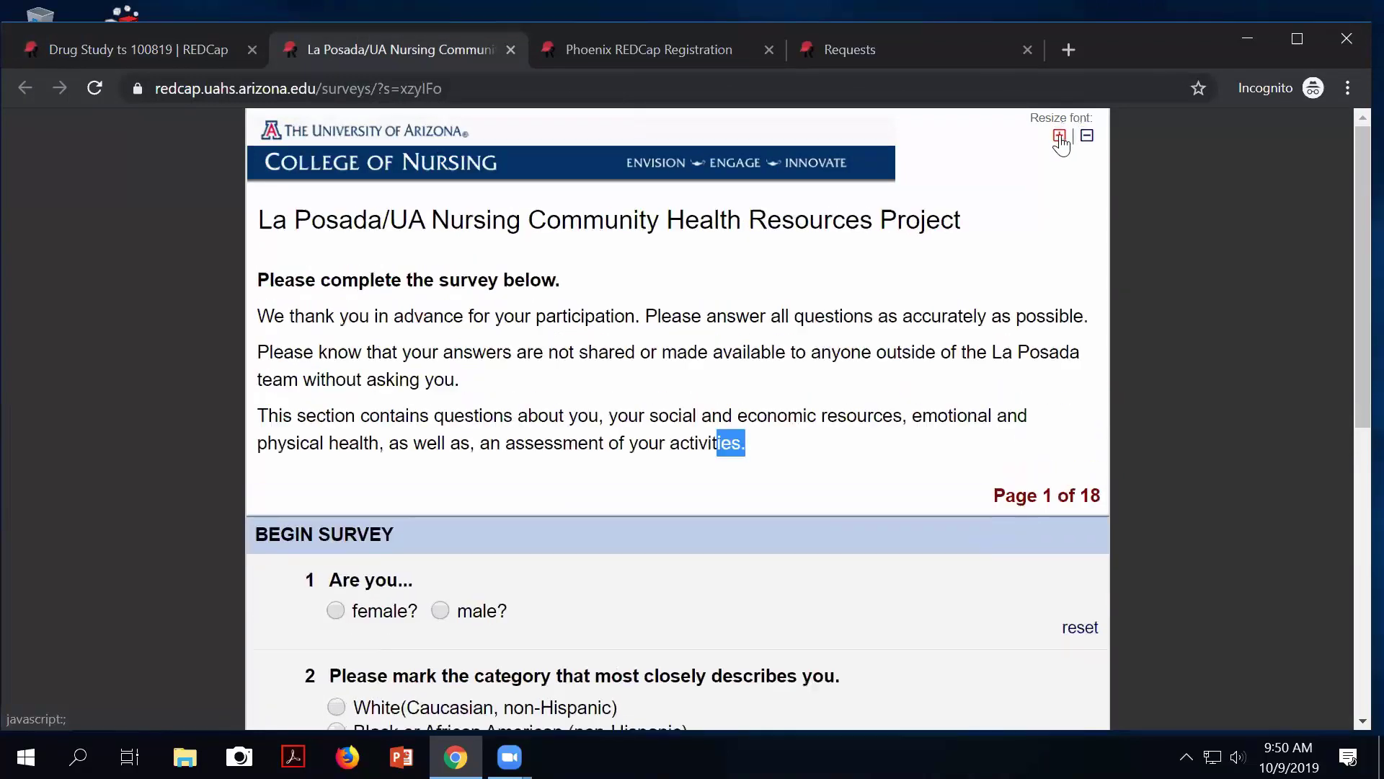
{"action": "left_click", "coordinate": [1061, 138]}
{"action": "left_click", "coordinate": [1061, 139]}
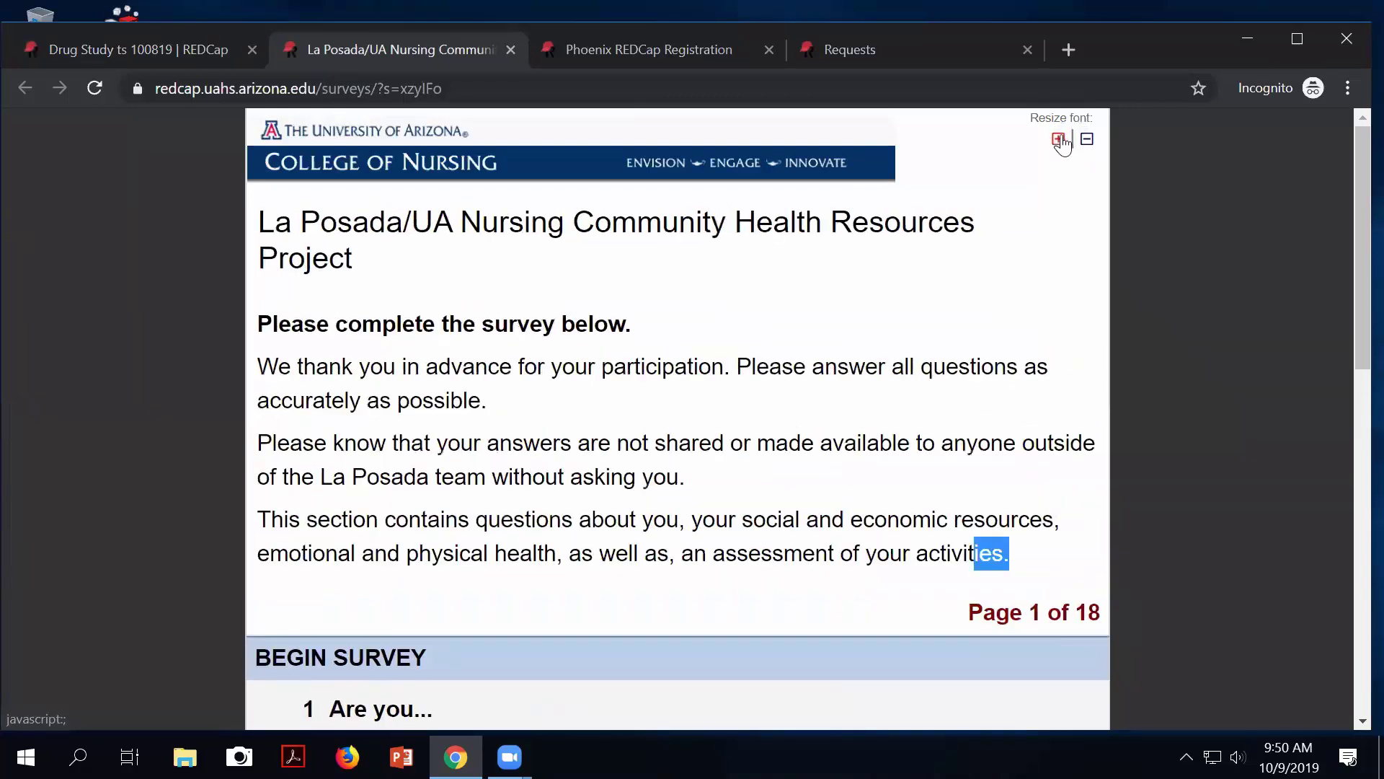
{"action": "left_click", "coordinate": [1087, 140]}
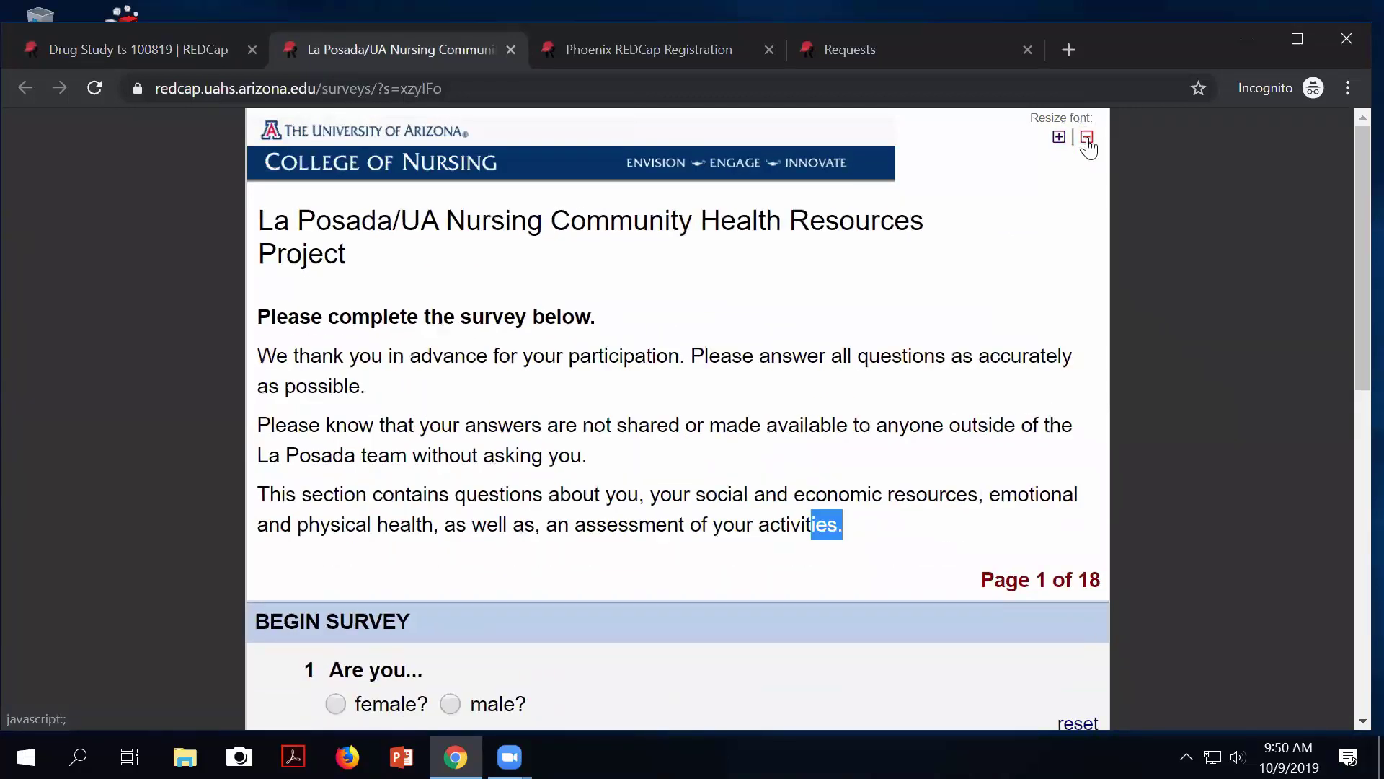
{"action": "left_click", "coordinate": [1087, 140]}
{"action": "left_click", "coordinate": [1086, 138]}
{"action": "left_click", "coordinate": [1087, 137]}
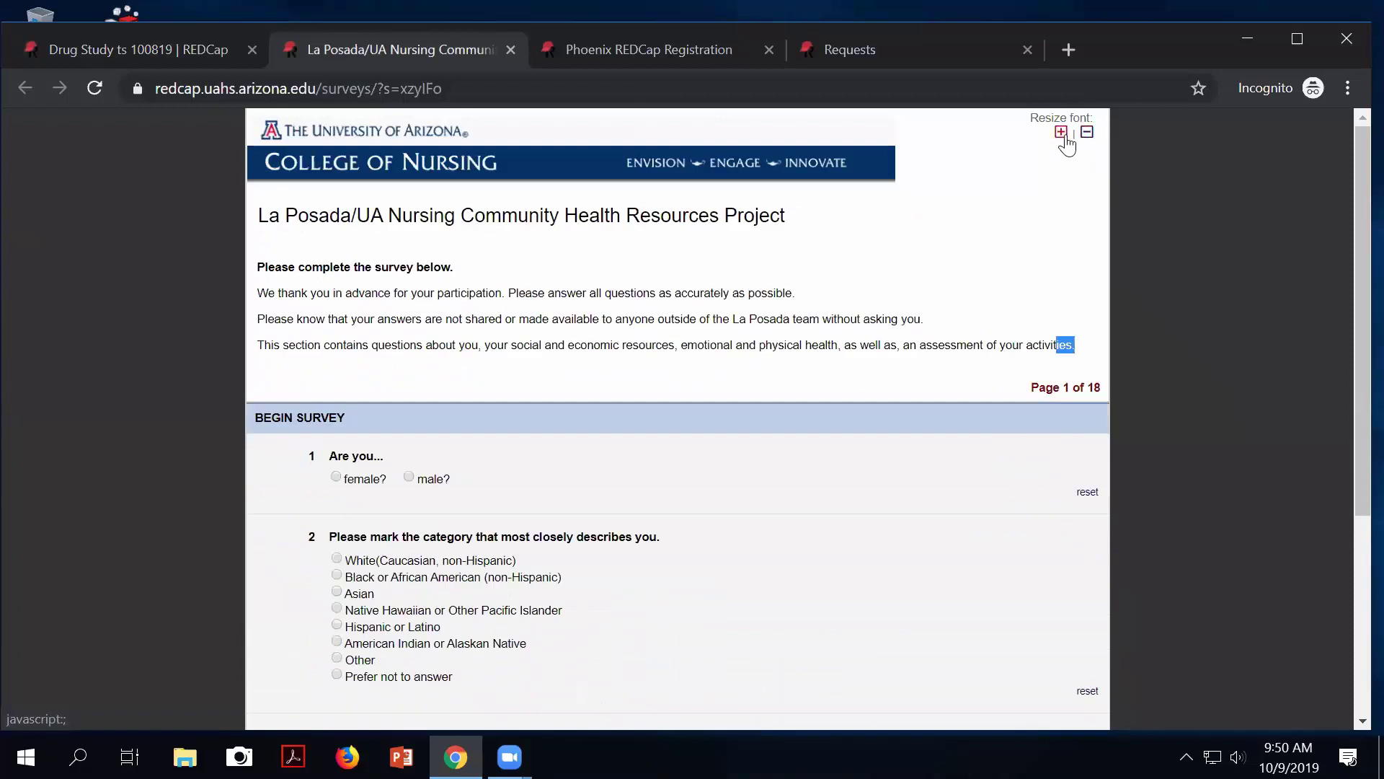
{"action": "left_click", "coordinate": [1061, 137]}
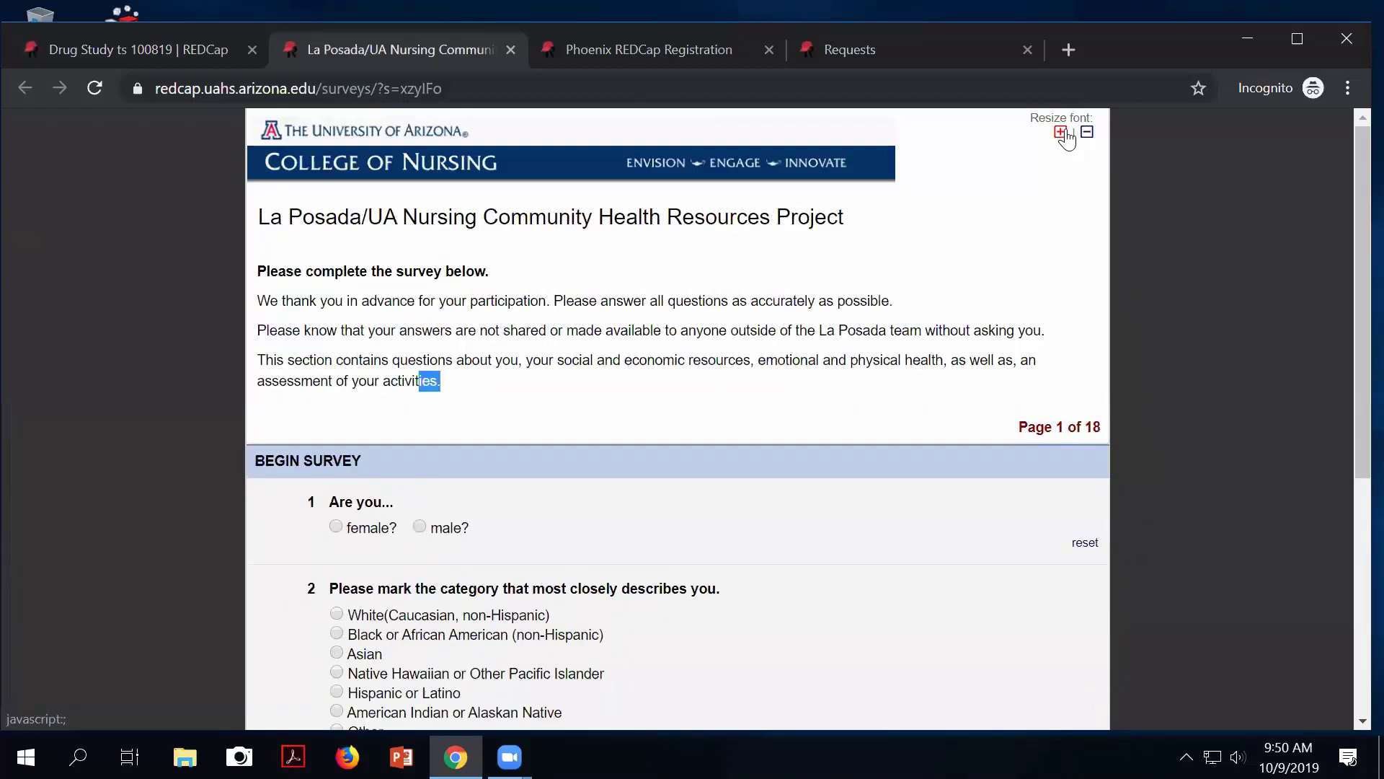
{"action": "left_click", "coordinate": [144, 50]}
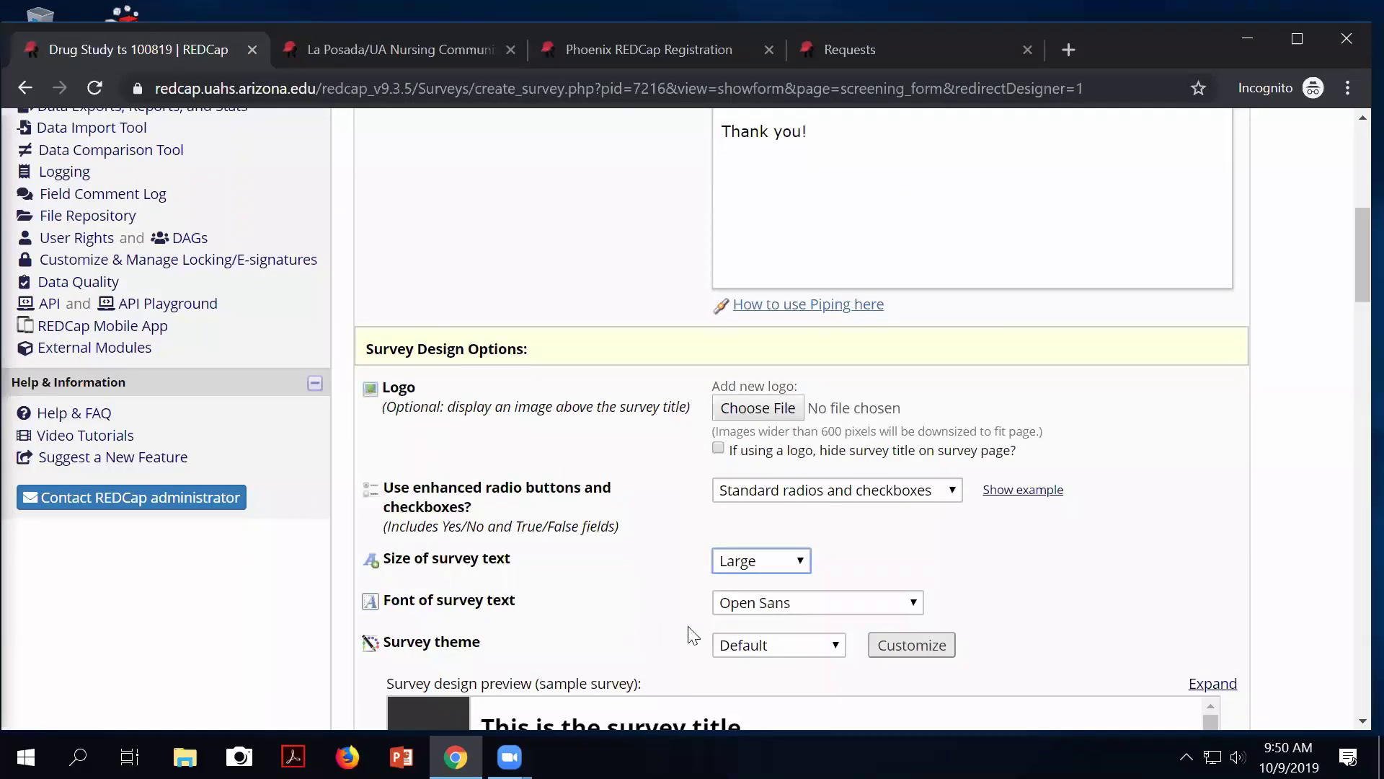
Leave the survey font as Open Sans and open the Survey theme dropdown.
{"action": "left_click", "coordinate": [848, 615]}
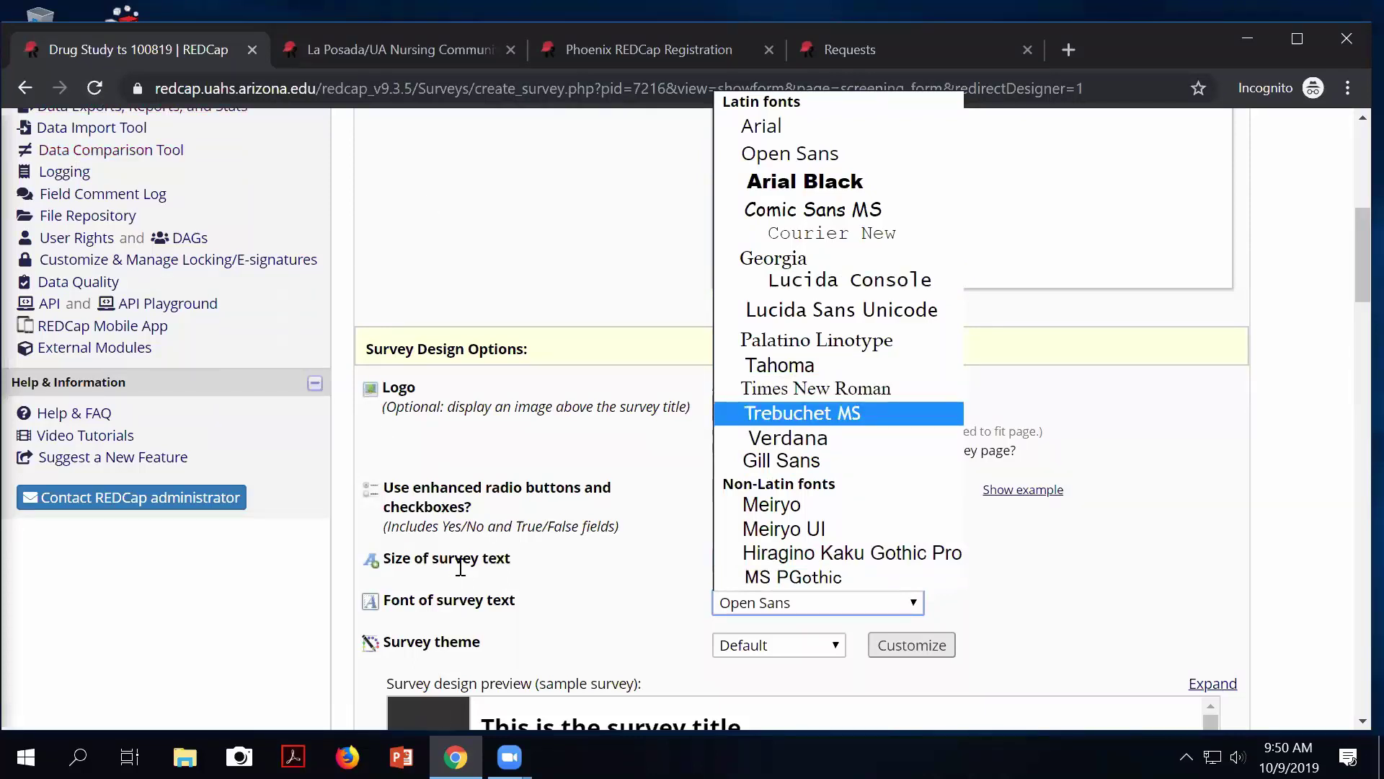
{"action": "left_click", "coordinate": [457, 642]}
{"action": "scroll", "coordinate": [861, 593], "scroll_direction": "down", "scroll_amount": 1}
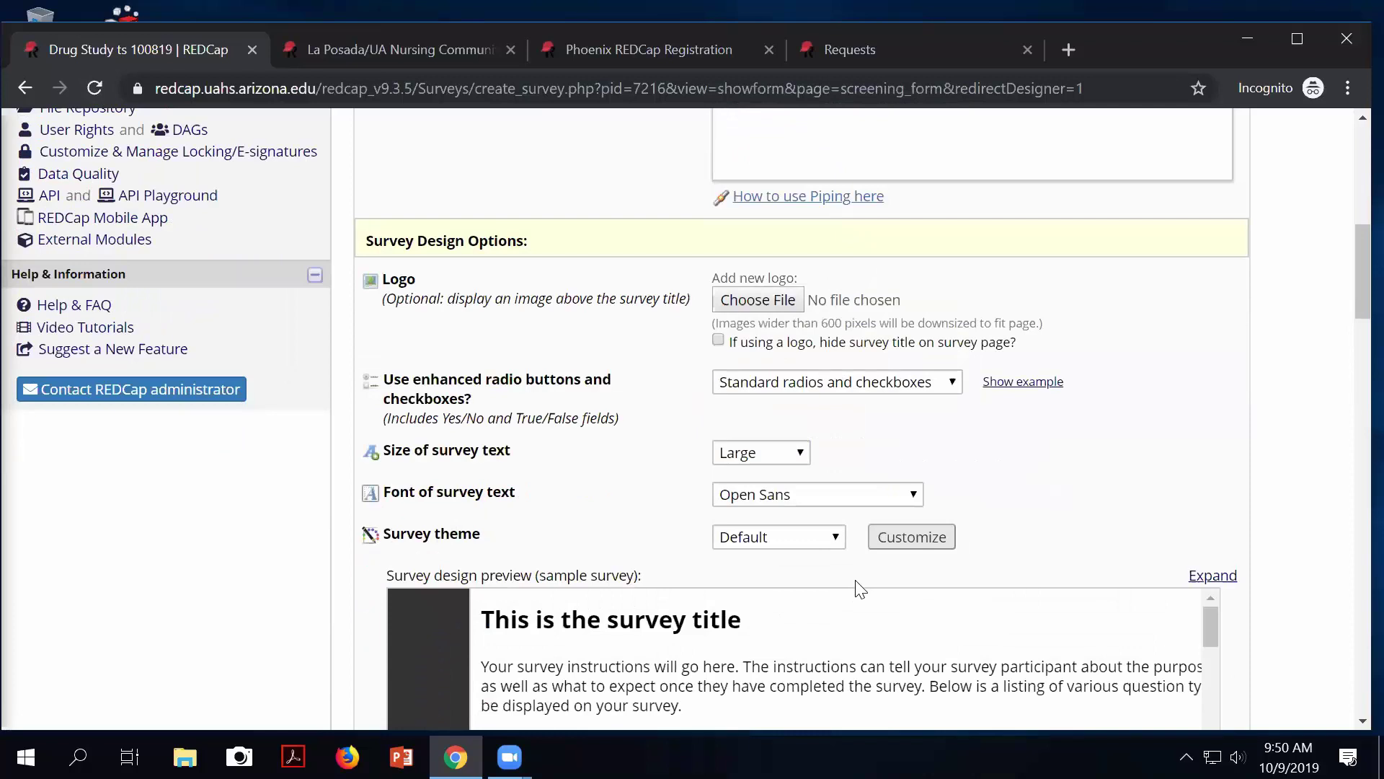
{"action": "scroll", "coordinate": [860, 590], "scroll_direction": "down", "scroll_amount": 2}
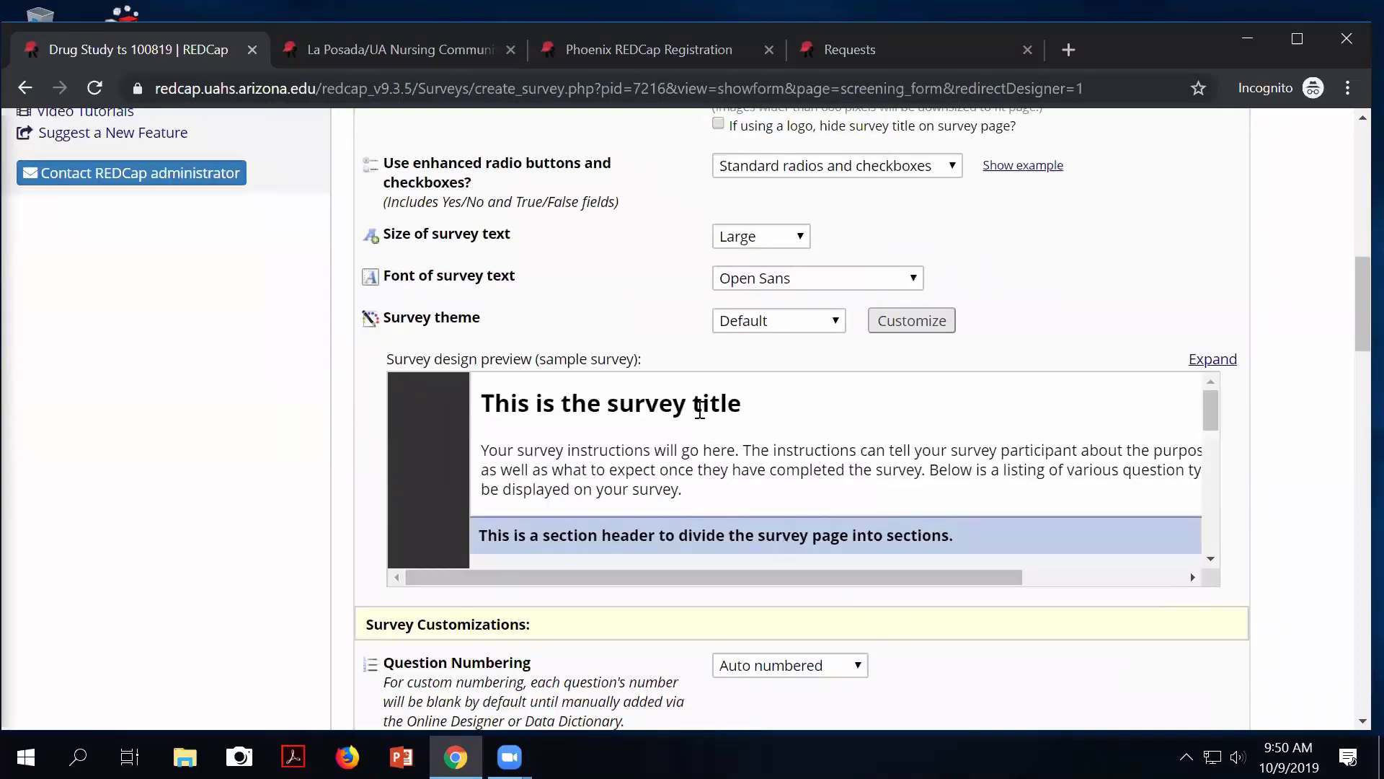
{"action": "left_click", "coordinate": [832, 323]}
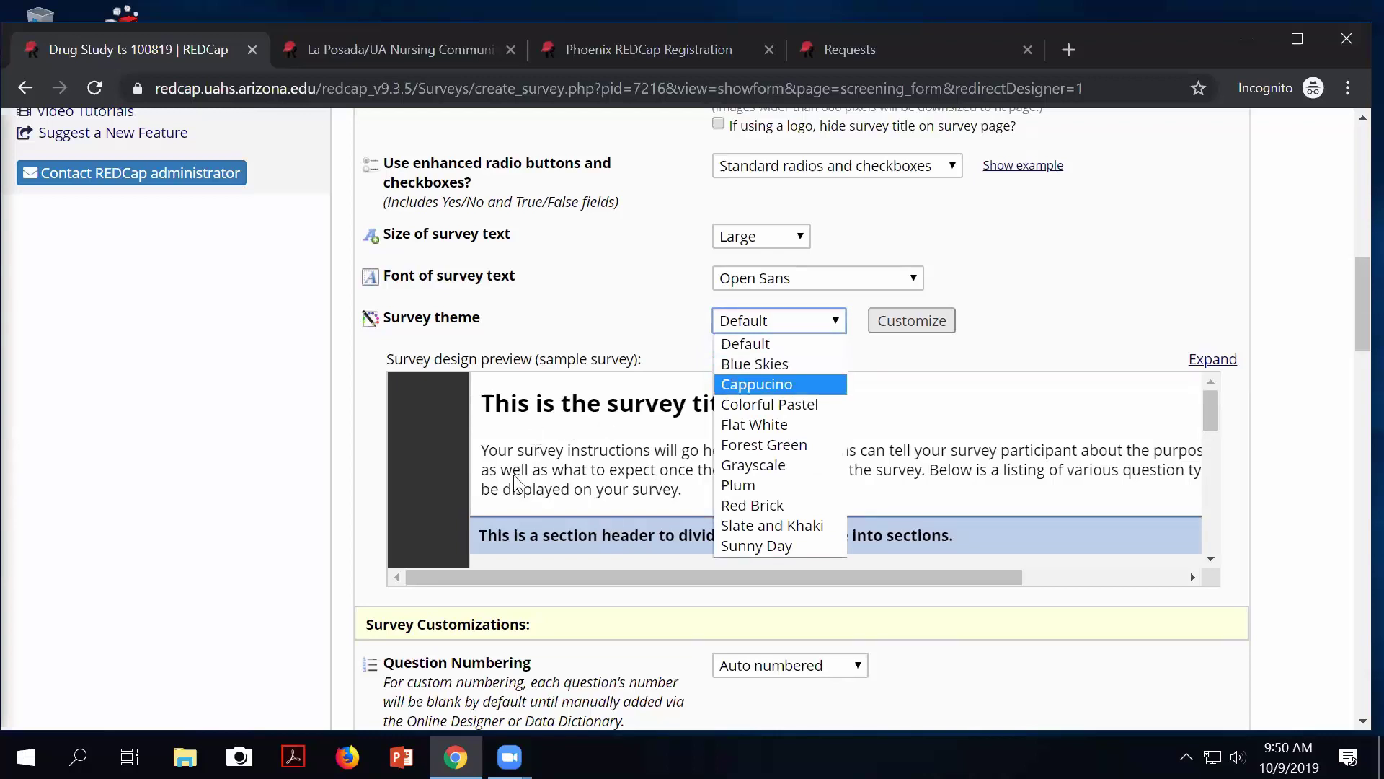
{"action": "left_click", "coordinate": [764, 386]}
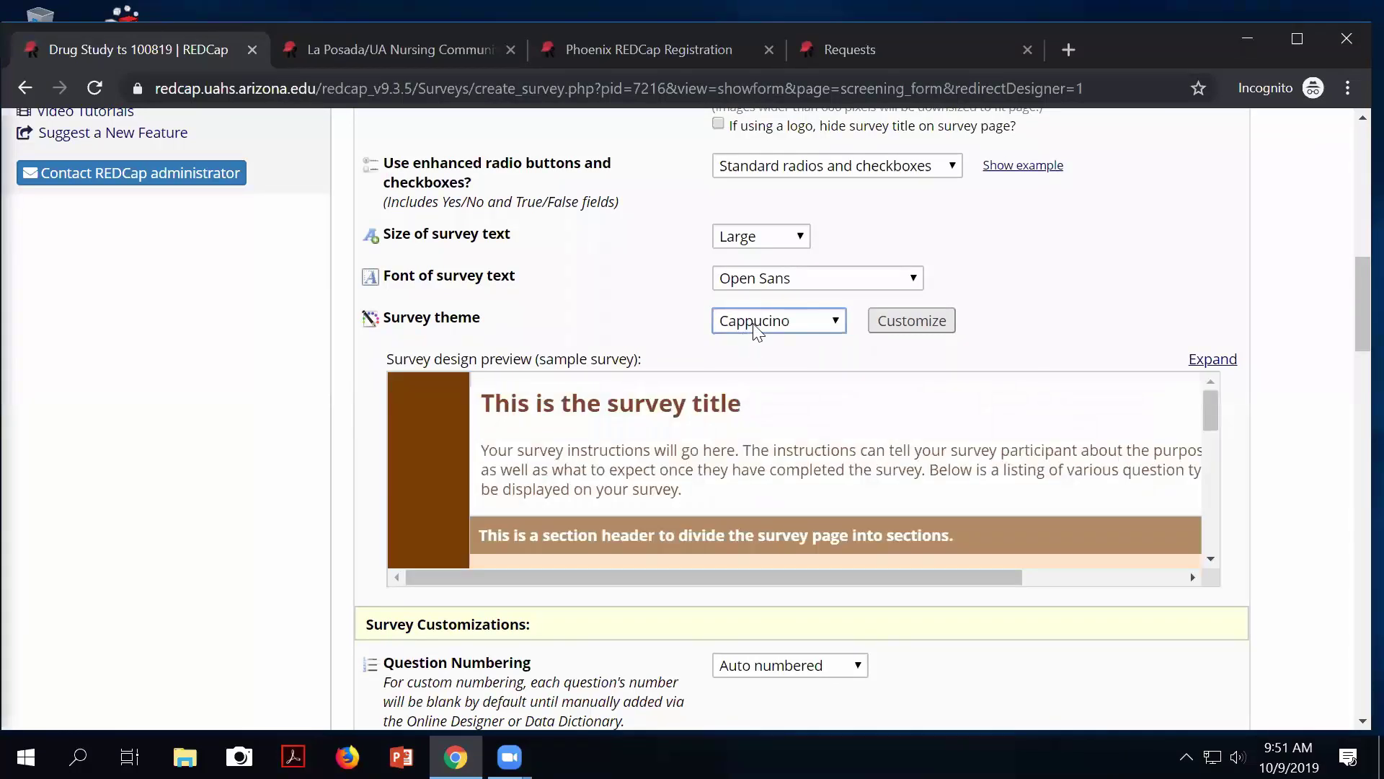
{"action": "left_click", "coordinate": [754, 331]}
{"action": "left_click", "coordinate": [753, 407]}
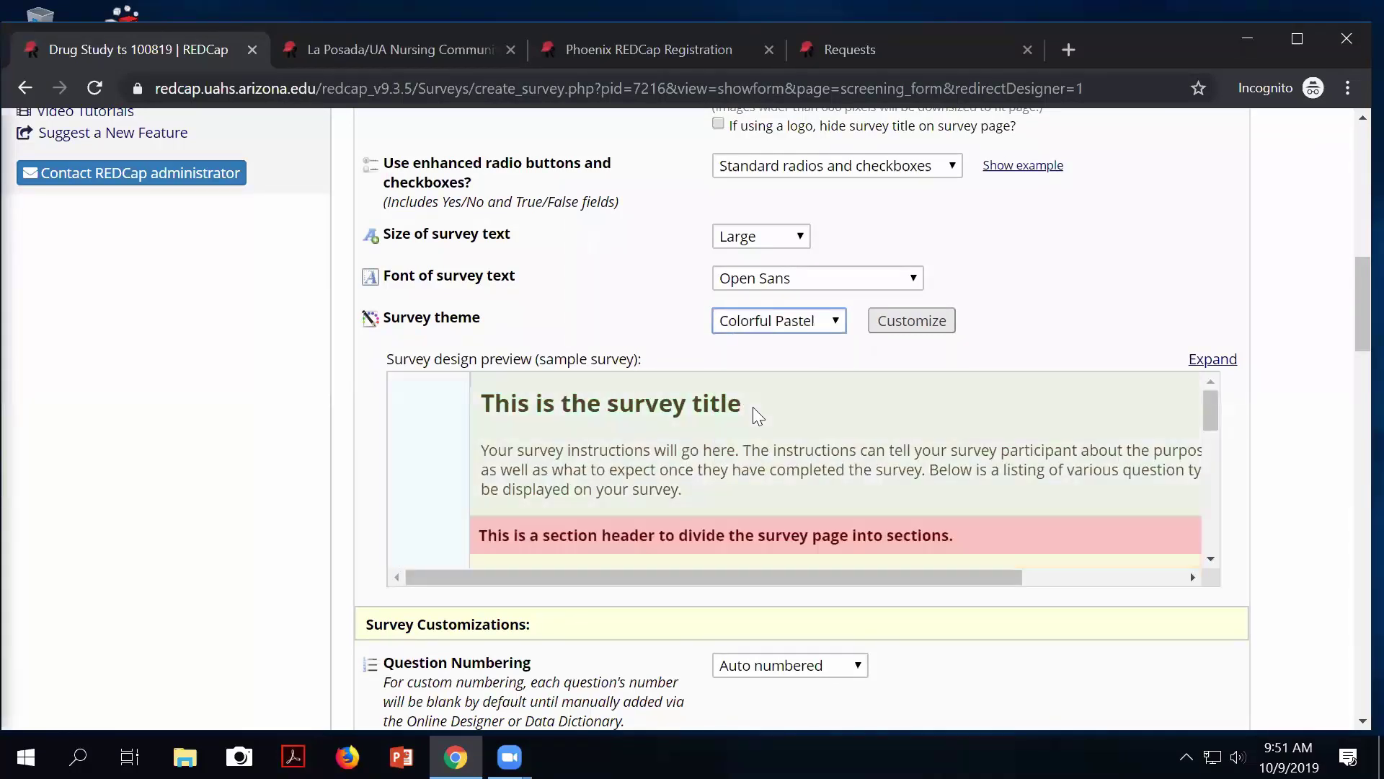
{"action": "left_click", "coordinate": [754, 322]}
{"action": "left_click", "coordinate": [760, 443]}
{"action": "left_click", "coordinate": [760, 325]}
{"action": "left_click", "coordinate": [753, 466]}
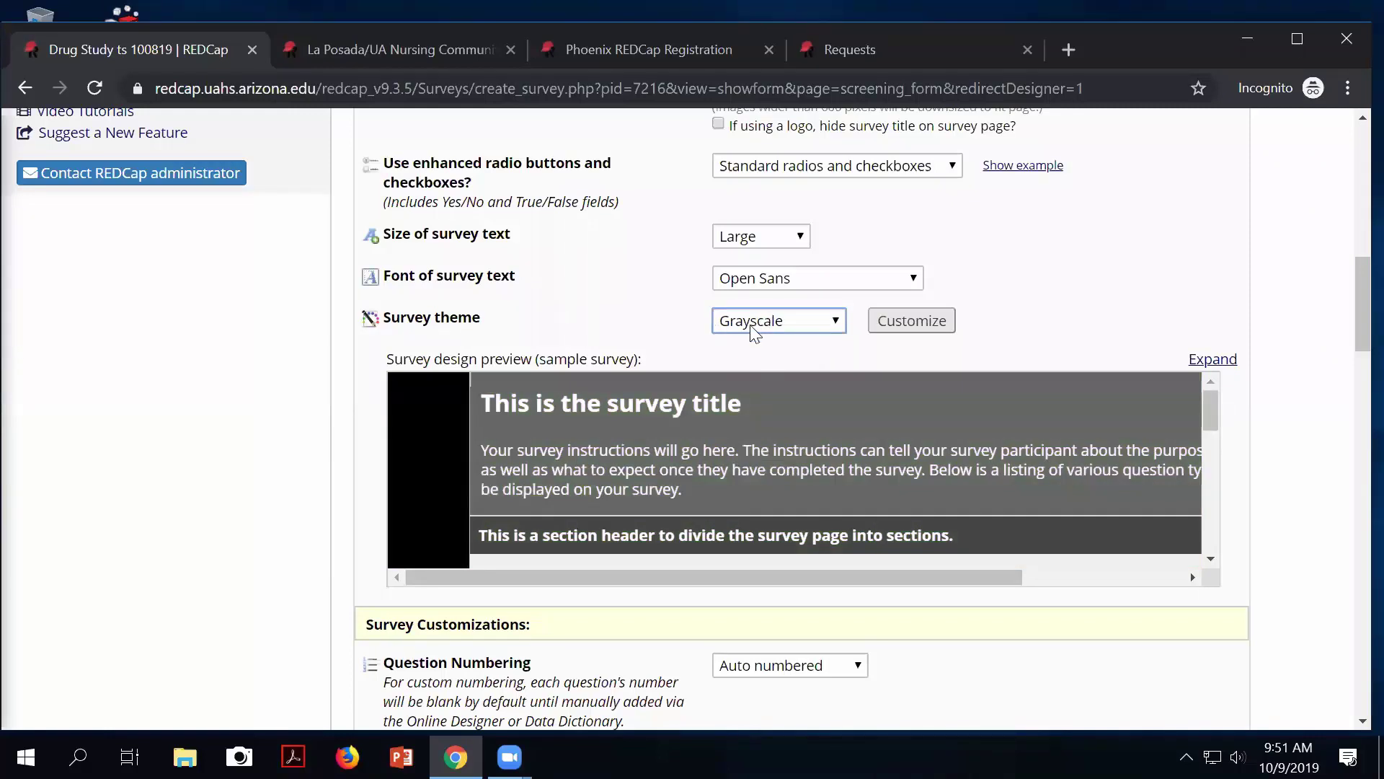
{"action": "left_click", "coordinate": [905, 324]}
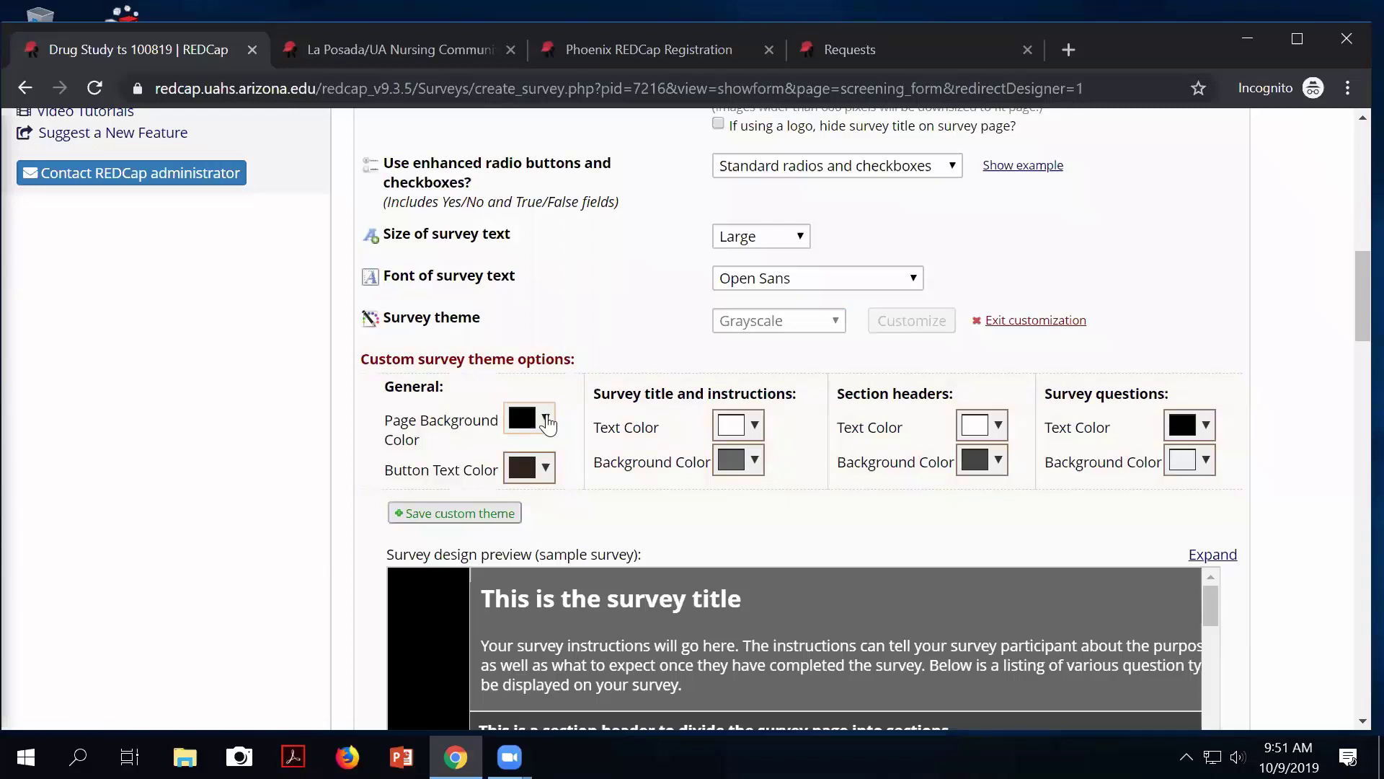
{"action": "left_click", "coordinate": [548, 423]}
{"action": "left_click", "coordinate": [548, 480]}
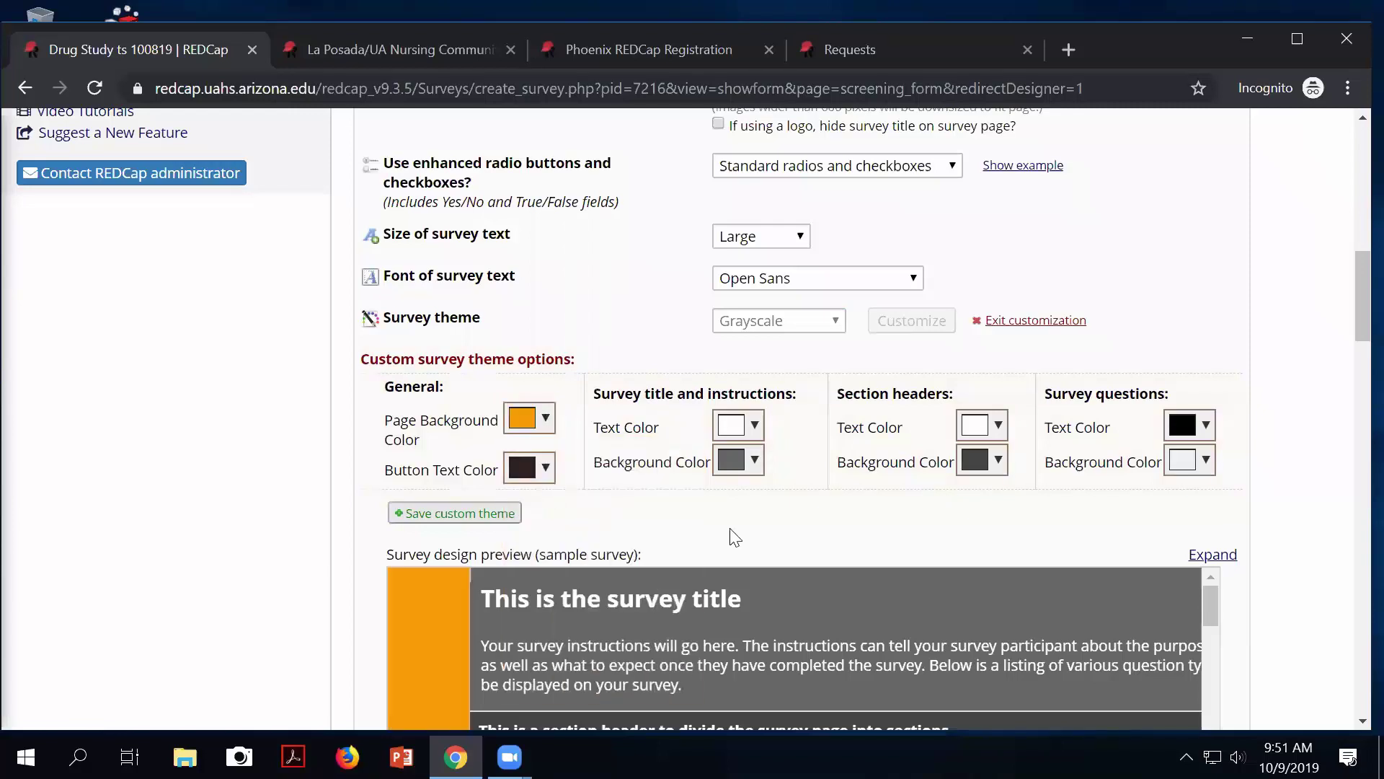
{"action": "scroll", "coordinate": [734, 537], "scroll_direction": "down", "scroll_amount": 5}
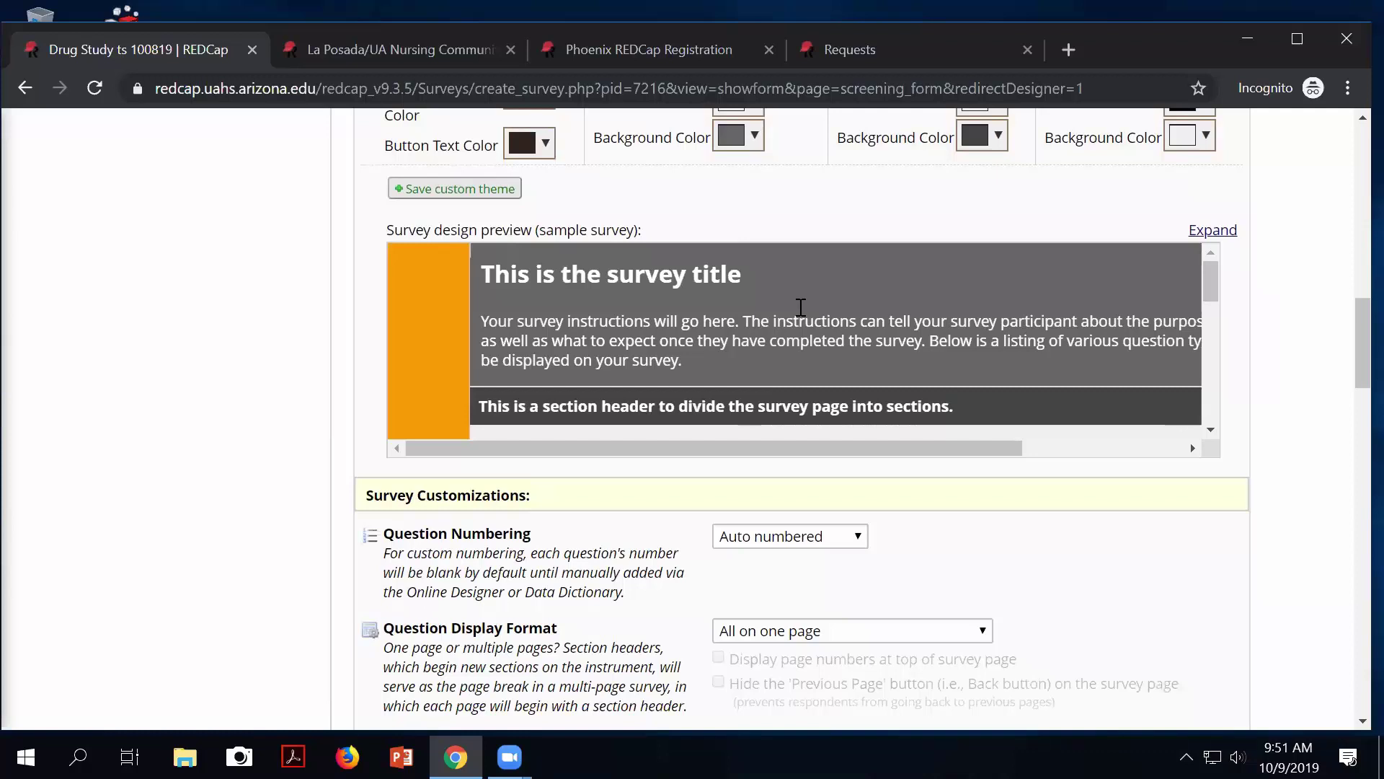
{"action": "scroll", "coordinate": [841, 318], "scroll_direction": "up", "scroll_amount": 2}
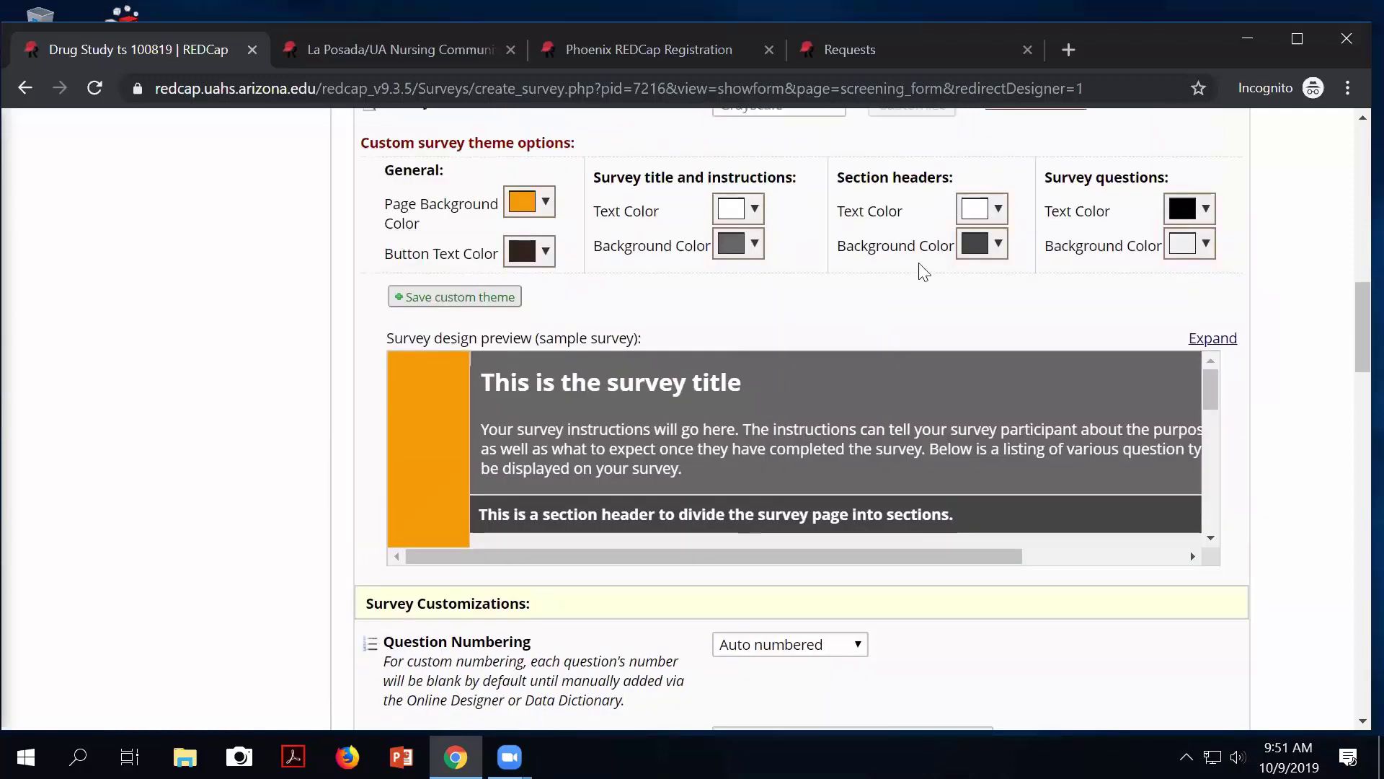
{"action": "scroll", "coordinate": [889, 330], "scroll_direction": "up", "scroll_amount": 3}
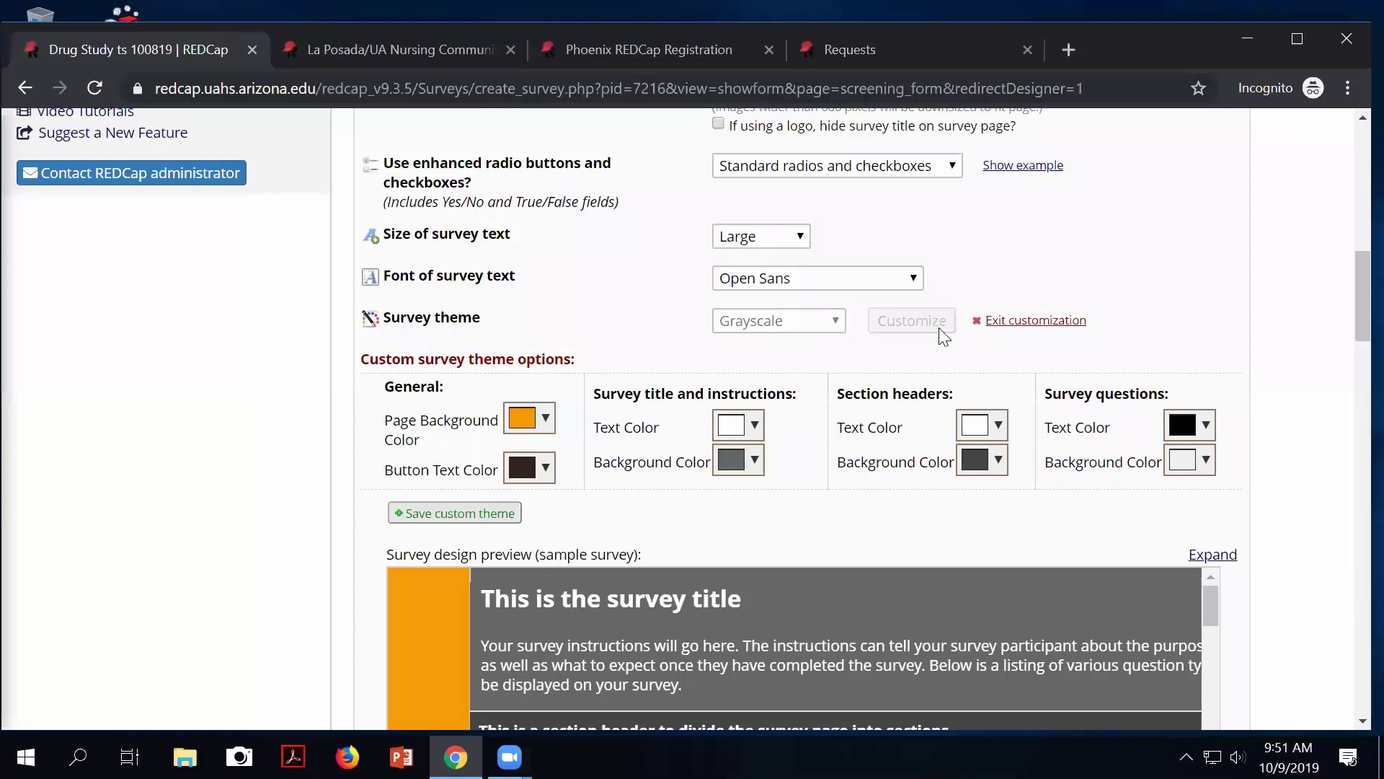
{"action": "left_click", "coordinate": [1018, 322]}
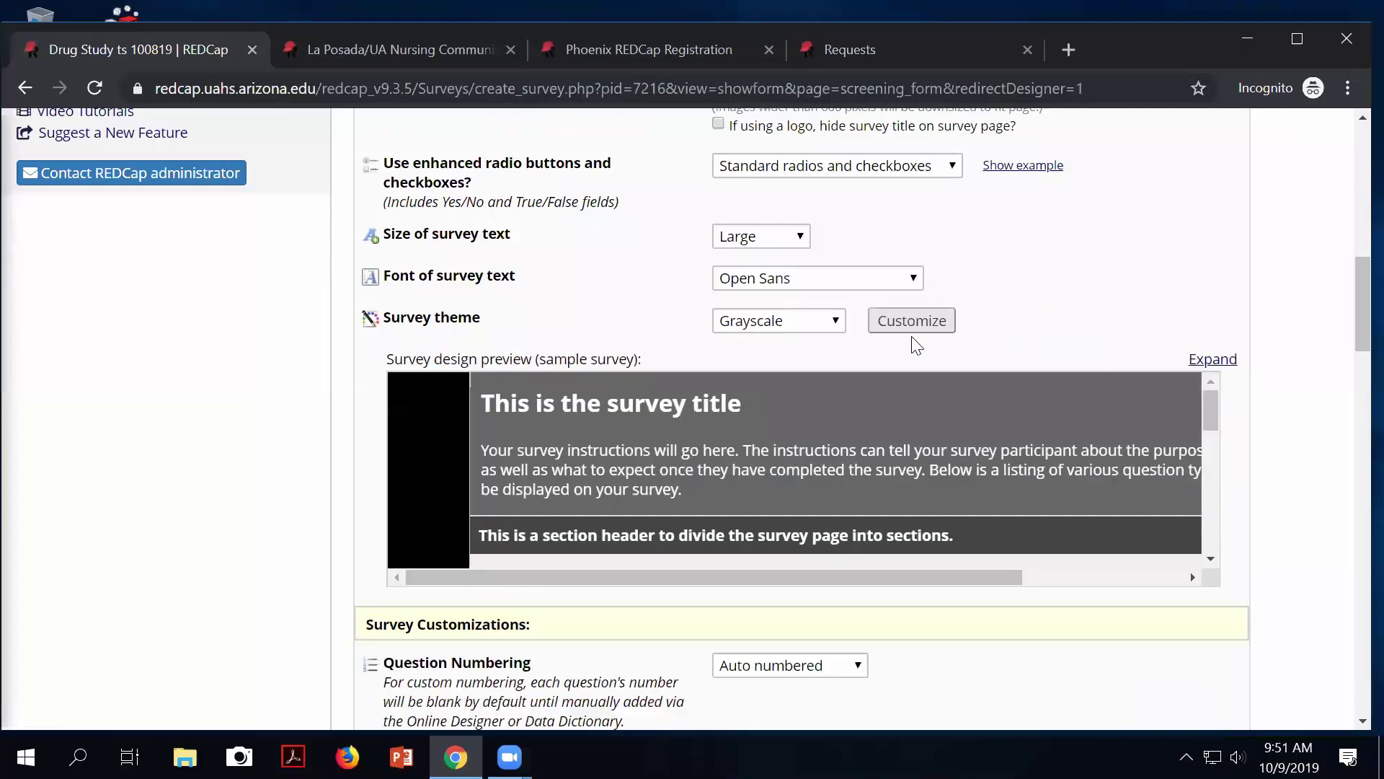
{"action": "left_click", "coordinate": [788, 321]}
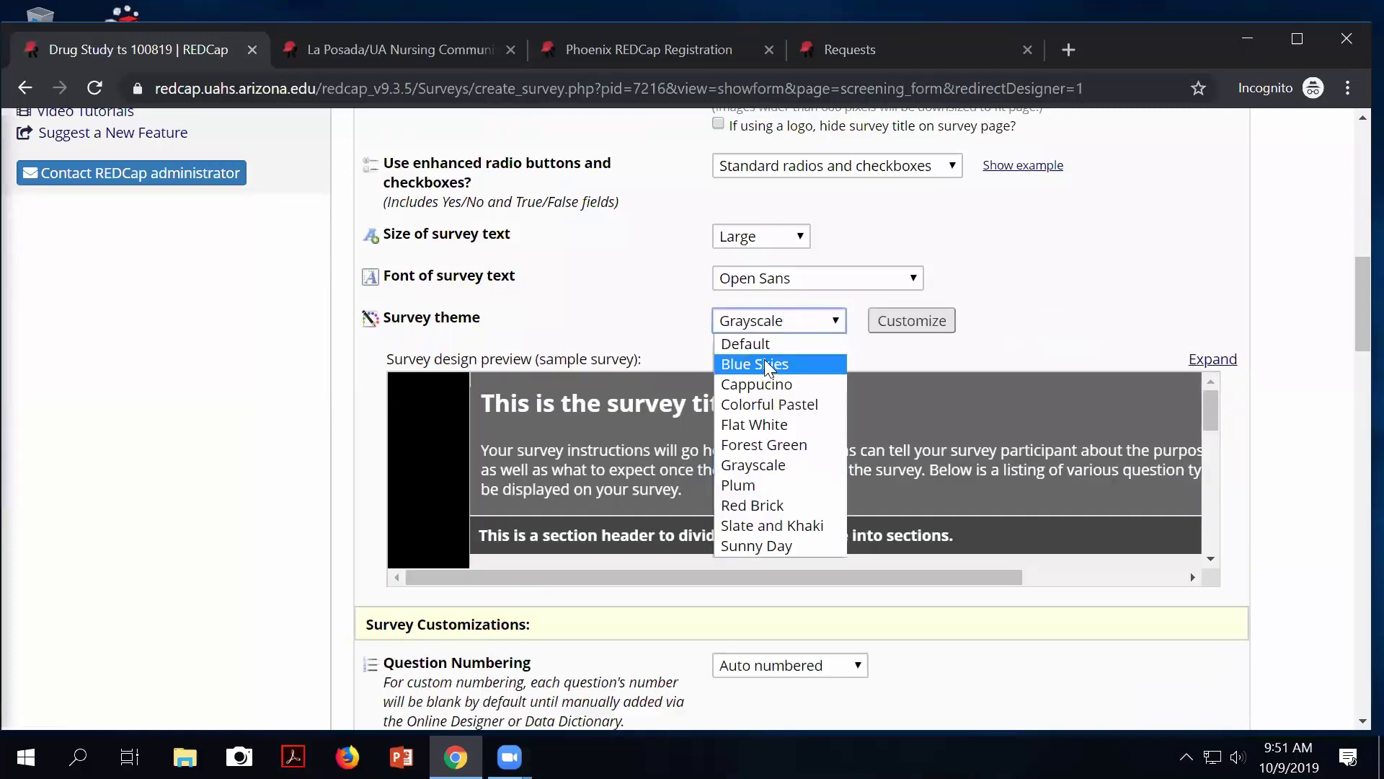
{"action": "left_click", "coordinate": [760, 344]}
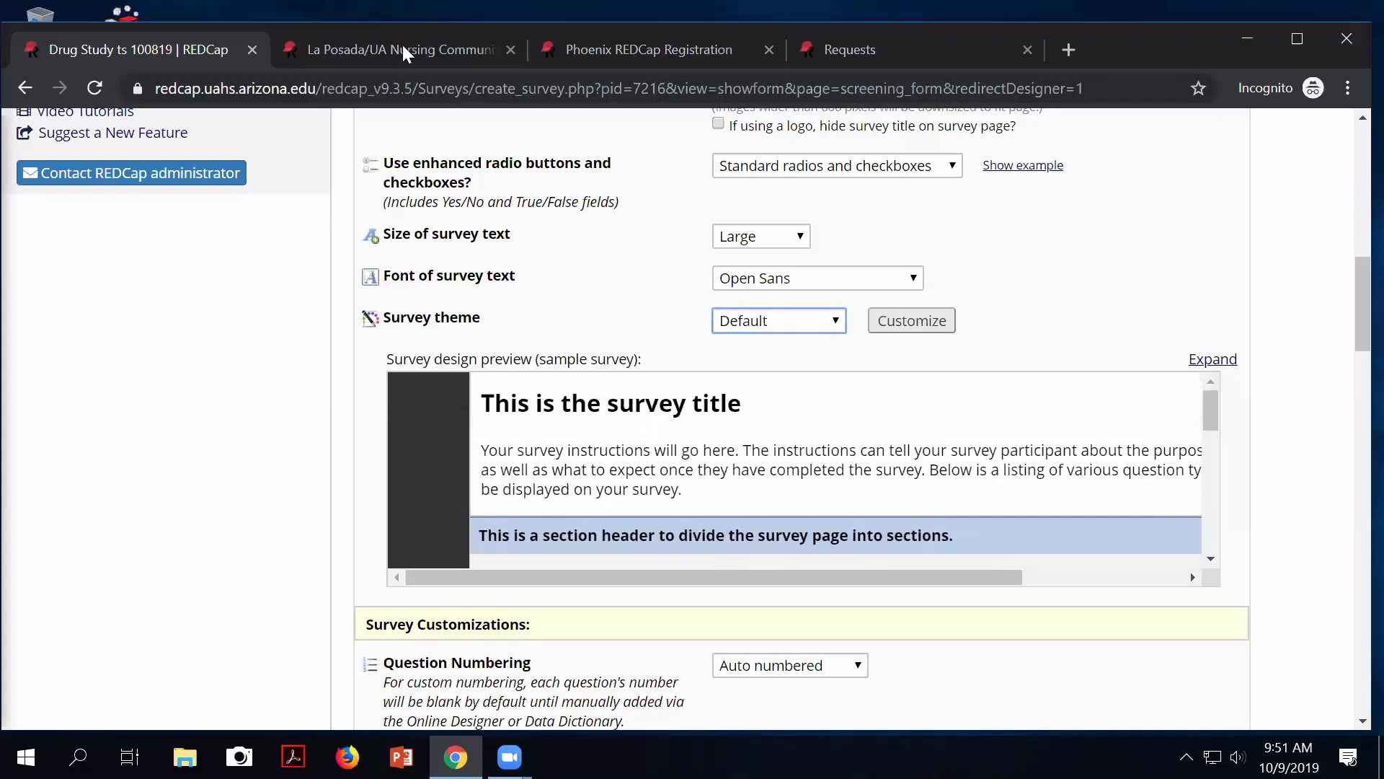
Compare the La Posada, Phoenix REDCap Registration and Requests example surveys, then return to Drug Study settings.
{"action": "left_click", "coordinate": [362, 52]}
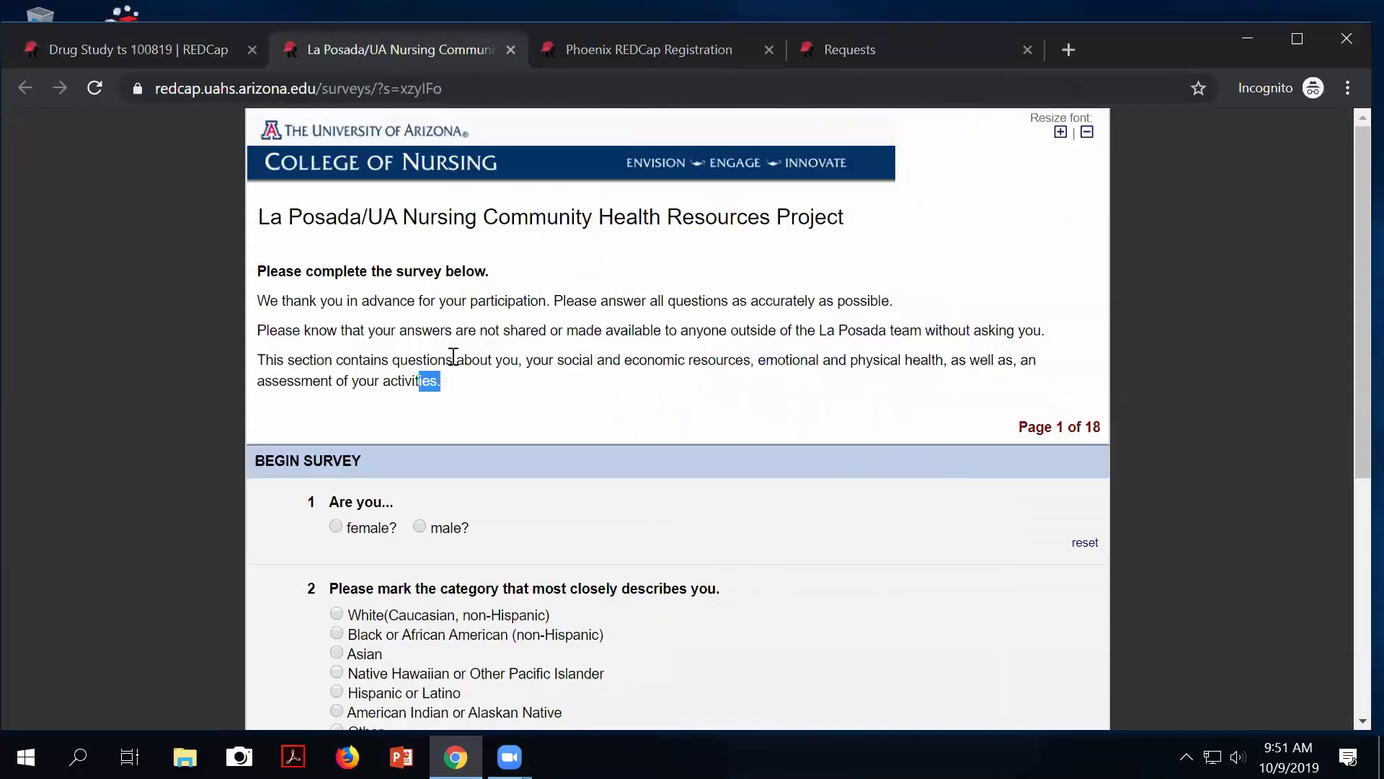
{"action": "scroll", "coordinate": [450, 358], "scroll_direction": "down", "scroll_amount": 5}
{"action": "scroll", "coordinate": [450, 360], "scroll_direction": "up", "scroll_amount": 5}
{"action": "left_click", "coordinate": [577, 50]}
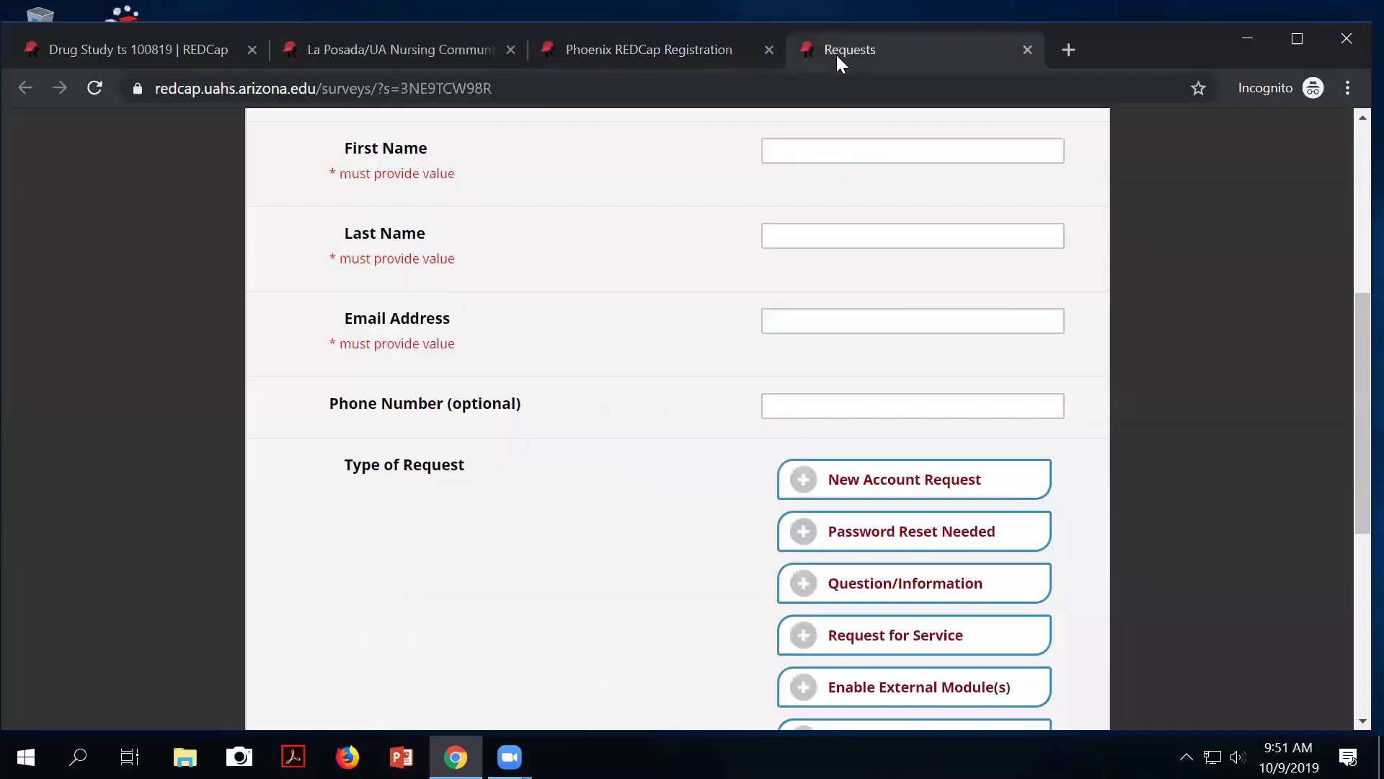
{"action": "left_click", "coordinate": [833, 52]}
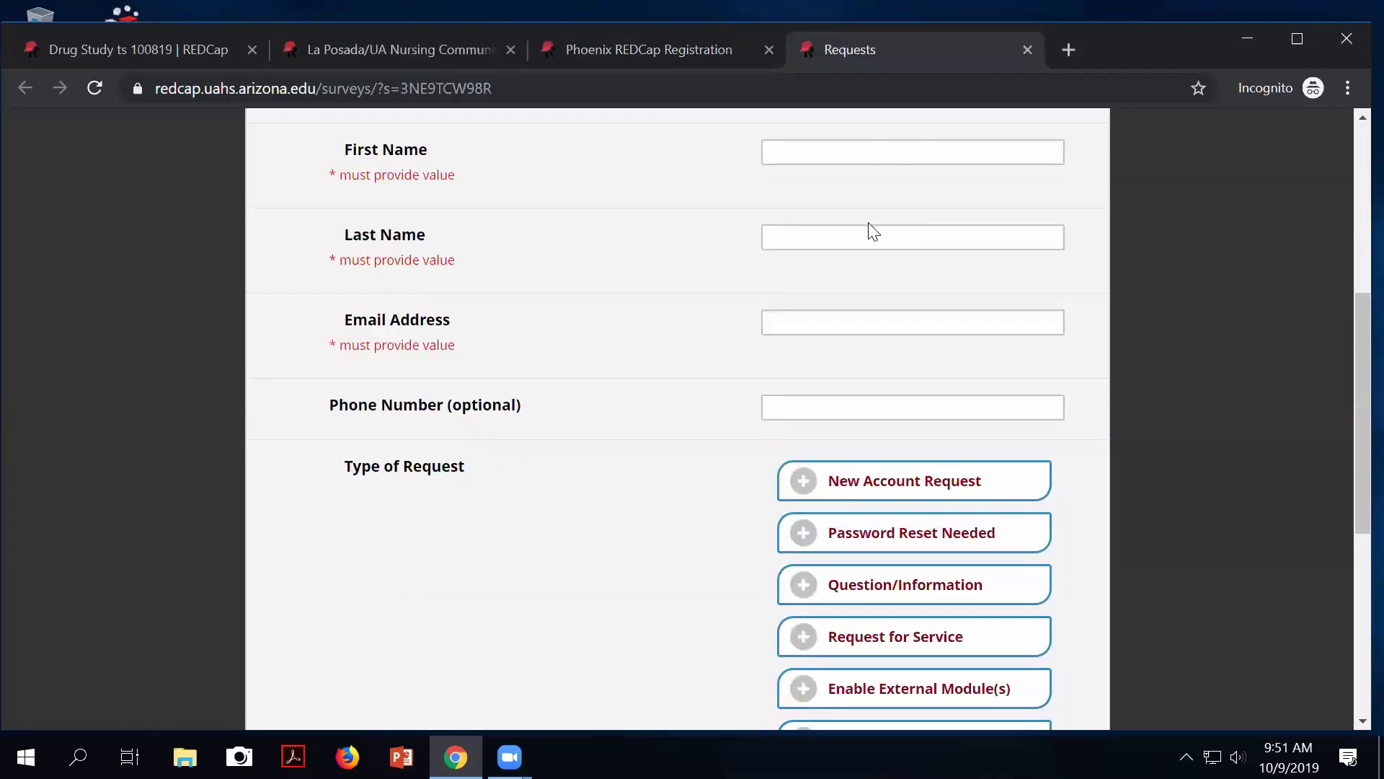
{"action": "scroll", "coordinate": [868, 228], "scroll_direction": "up", "scroll_amount": 6}
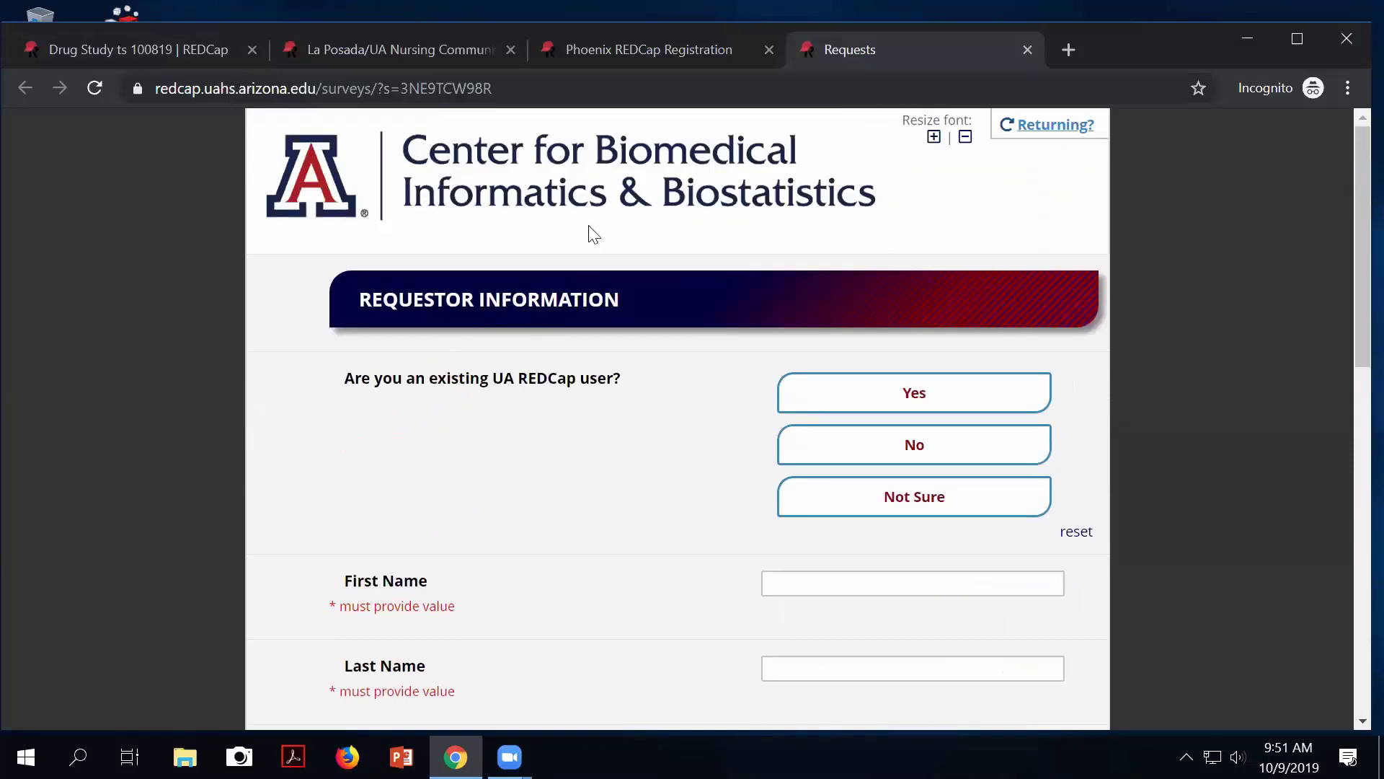
{"action": "left_click", "coordinate": [131, 49]}
Show the Question Display Format options (one page vs. one section per page), then switch to La Posada.
{"action": "scroll", "coordinate": [514, 418], "scroll_direction": "down", "scroll_amount": 15}
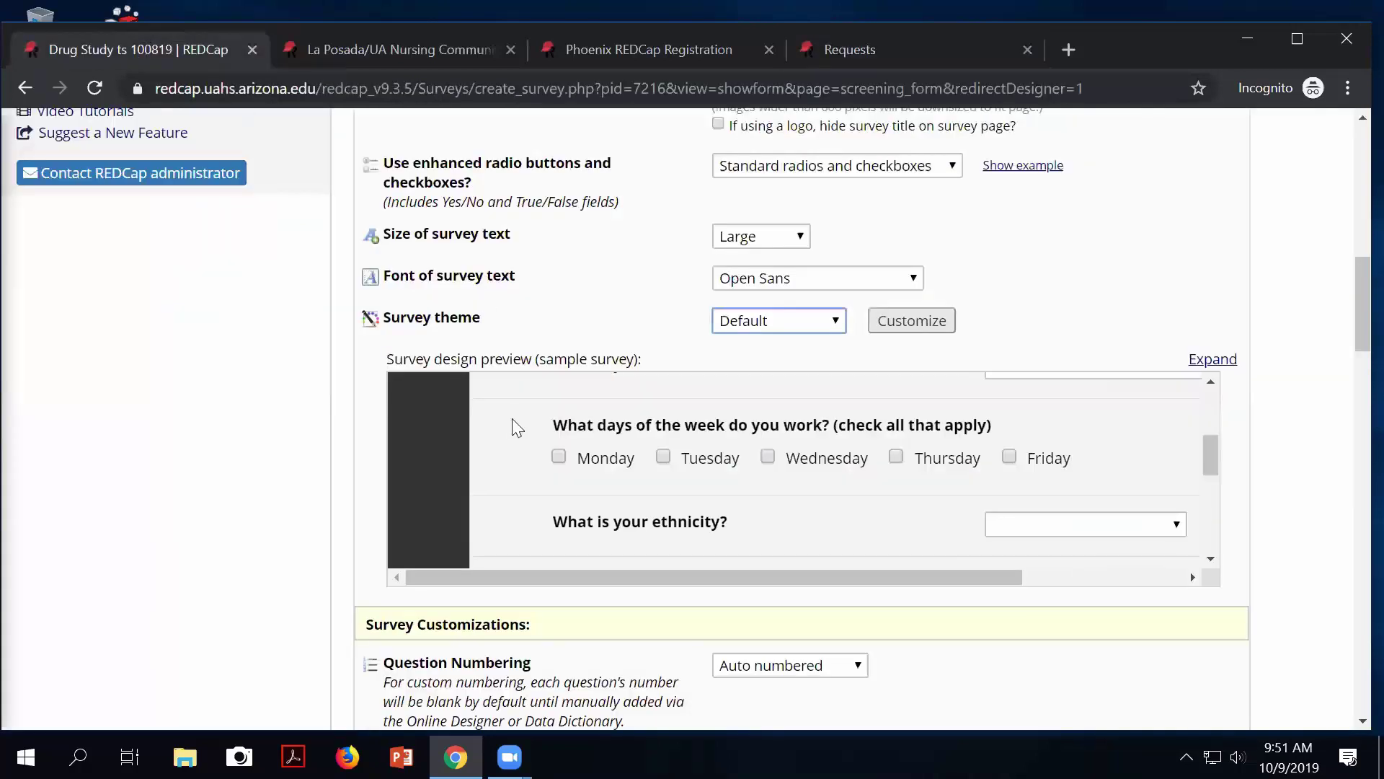
{"action": "scroll", "coordinate": [508, 469], "scroll_direction": "down", "scroll_amount": 1}
{"action": "scroll", "coordinate": [408, 526], "scroll_direction": "down", "scroll_amount": 5}
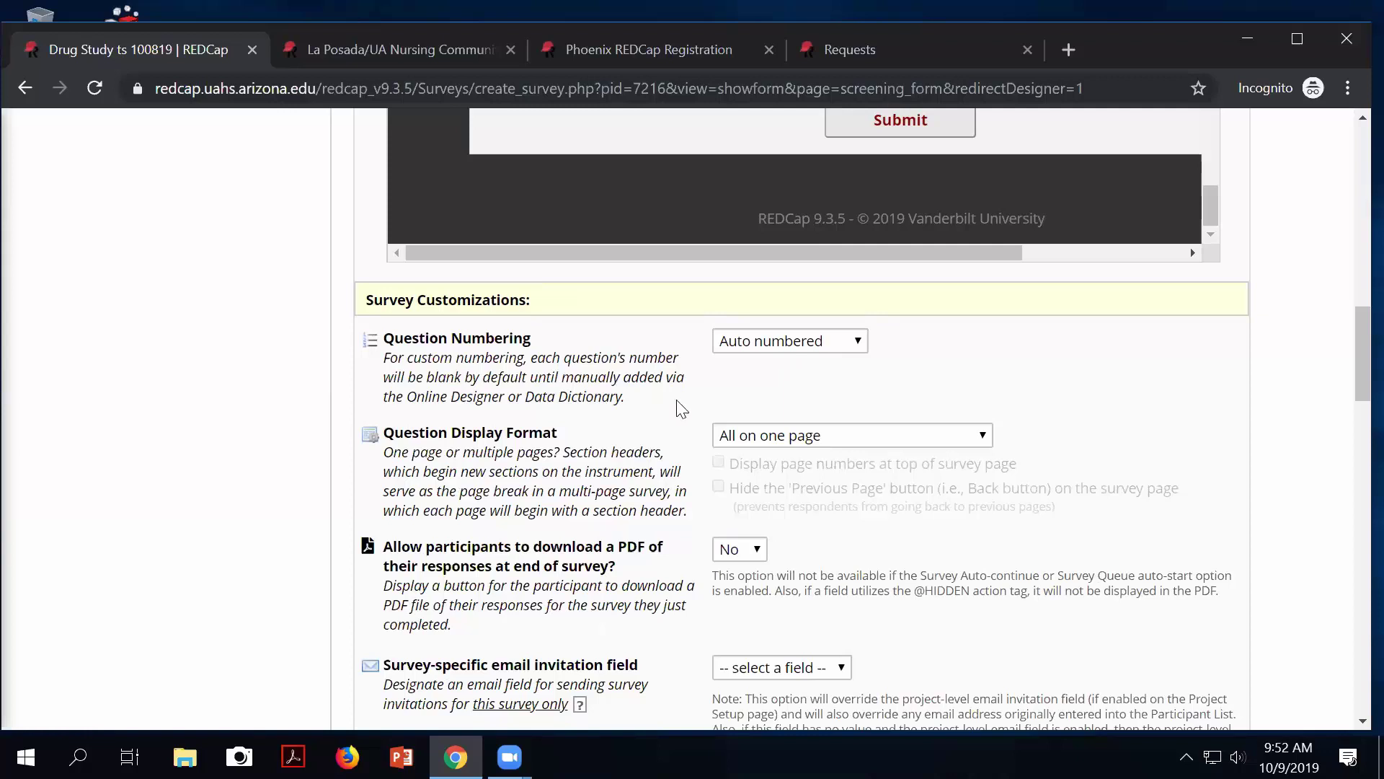
{"action": "left_click_drag", "start_coordinate": [403, 433], "coordinate": [560, 434]}
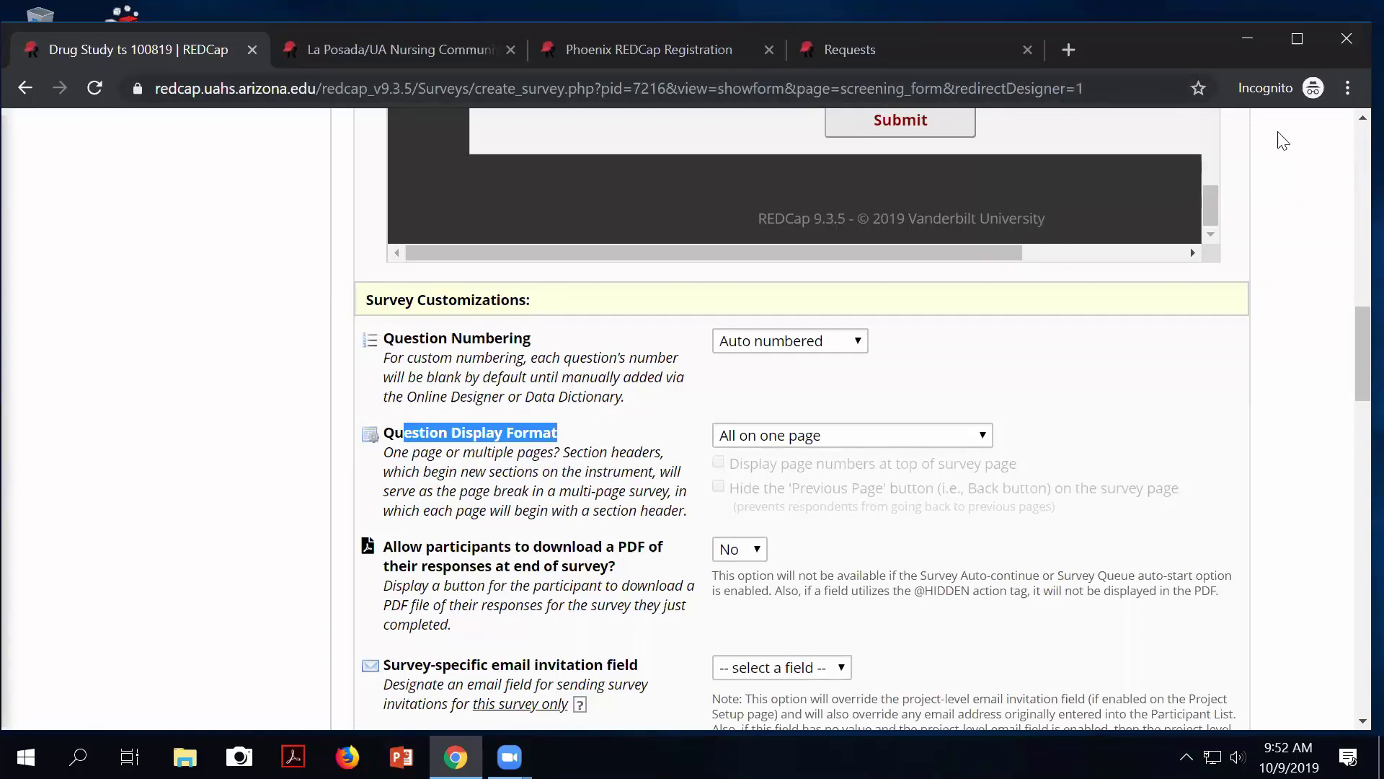
{"action": "left_click", "coordinate": [943, 435]}
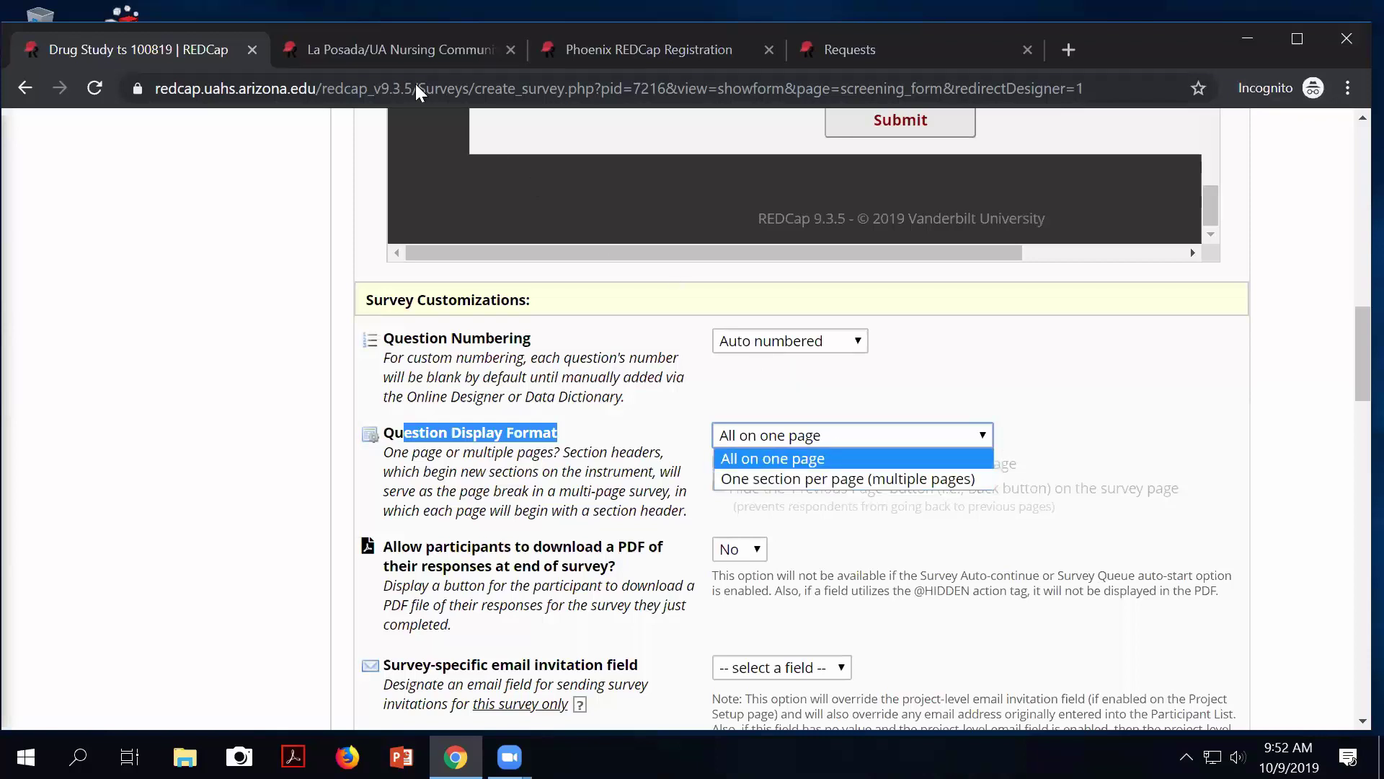
{"action": "left_click", "coordinate": [342, 46]}
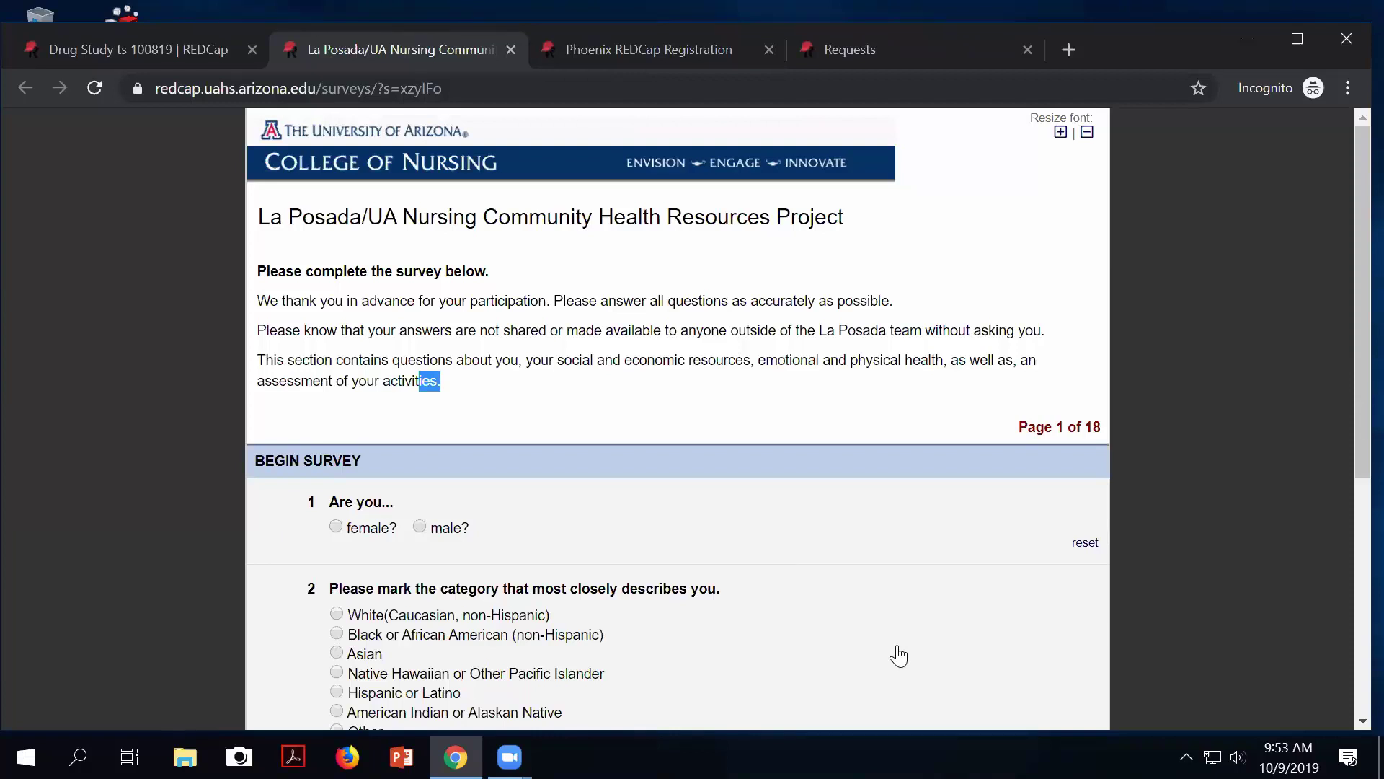
Page the La Posada survey forward to Page 4 of 18, Economic and Financial Resources.
{"action": "scroll", "coordinate": [969, 583], "scroll_direction": "down", "scroll_amount": 3}
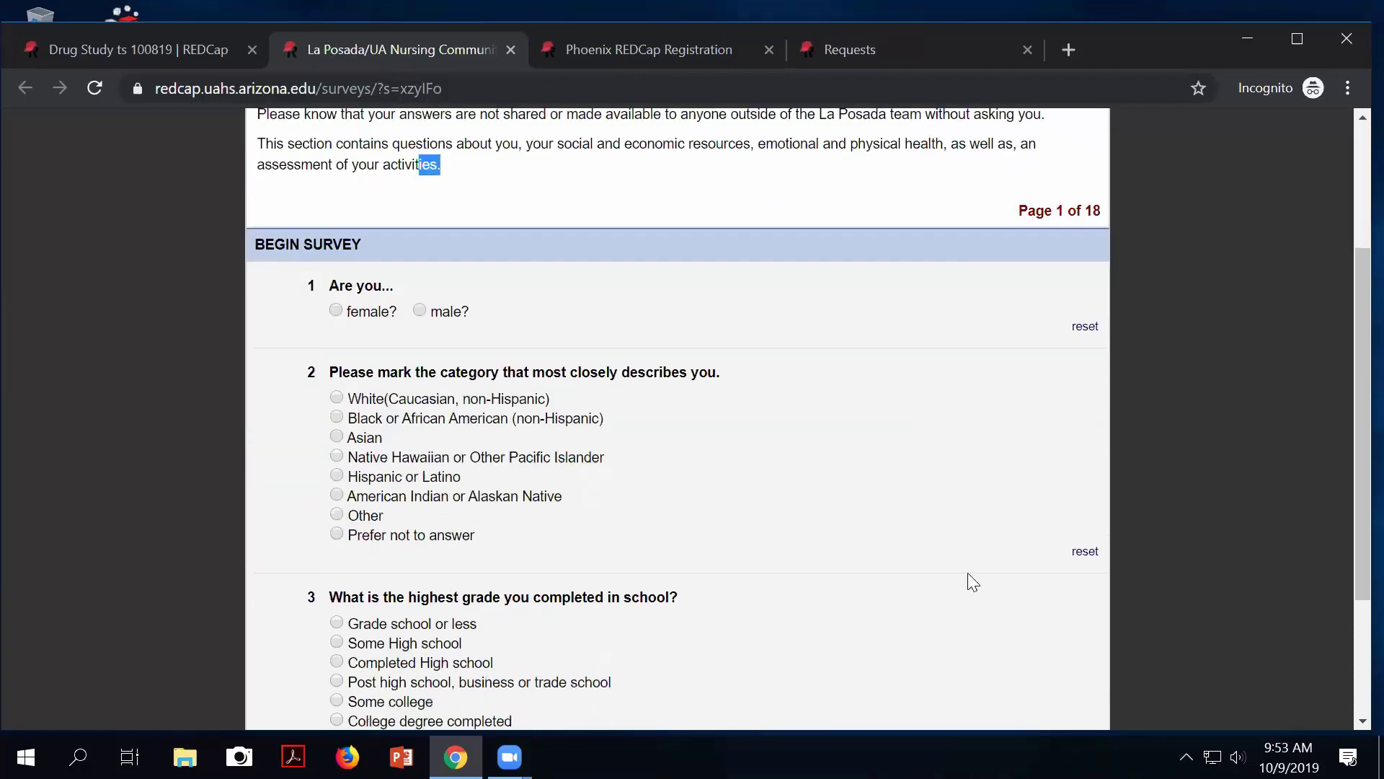
{"action": "scroll", "coordinate": [969, 582], "scroll_direction": "down", "scroll_amount": 3}
{"action": "scroll", "coordinate": [921, 593], "scroll_direction": "up", "scroll_amount": 2}
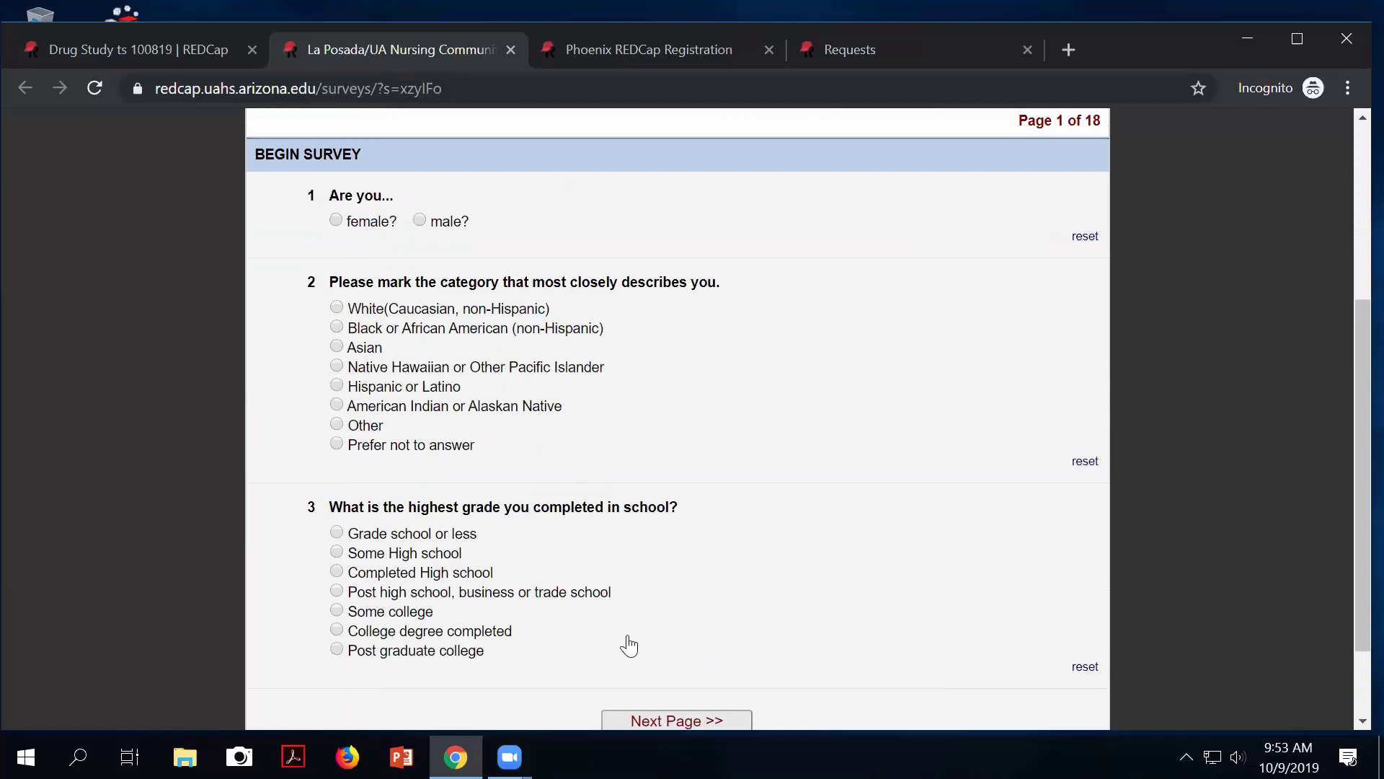
{"action": "left_click", "coordinate": [634, 719]}
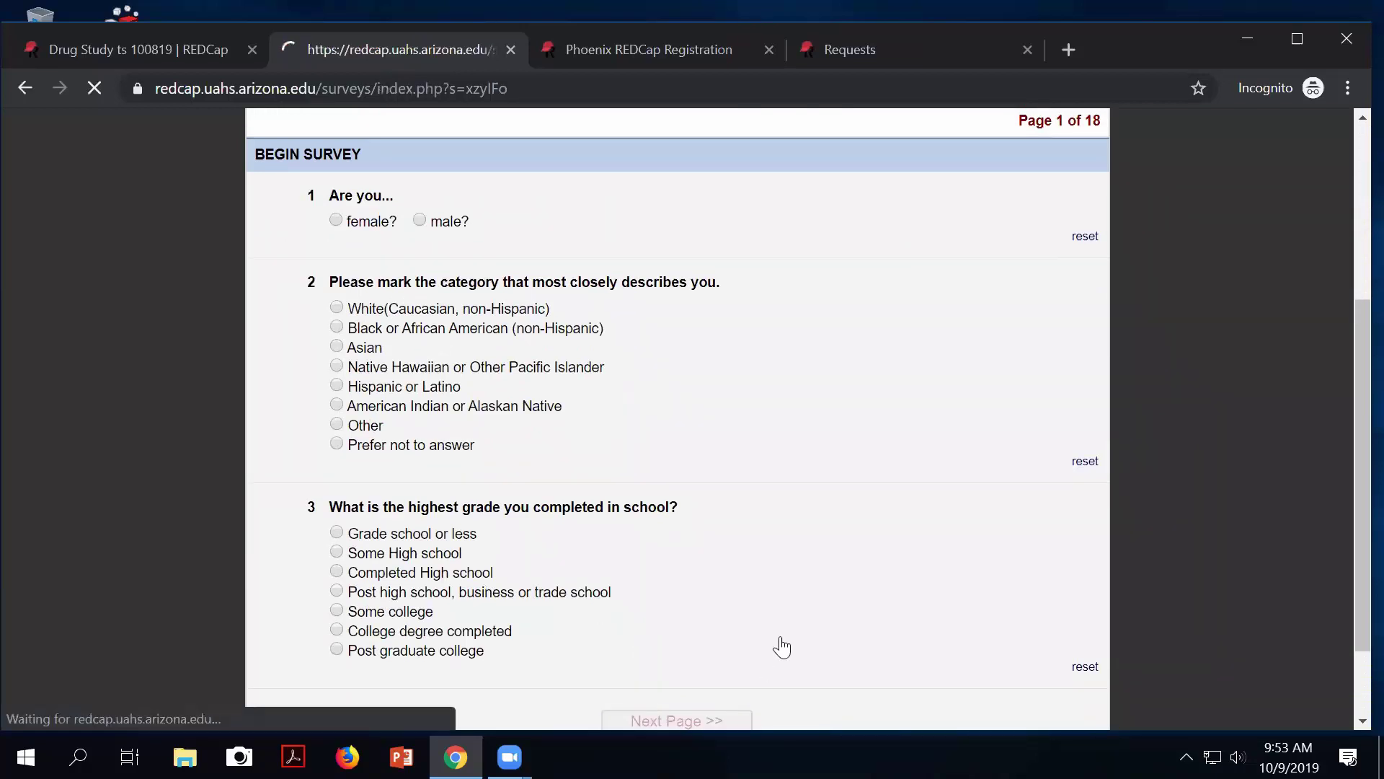
{"action": "scroll", "coordinate": [779, 548], "scroll_direction": "down", "scroll_amount": 4}
{"action": "scroll", "coordinate": [777, 545], "scroll_direction": "down", "scroll_amount": 15}
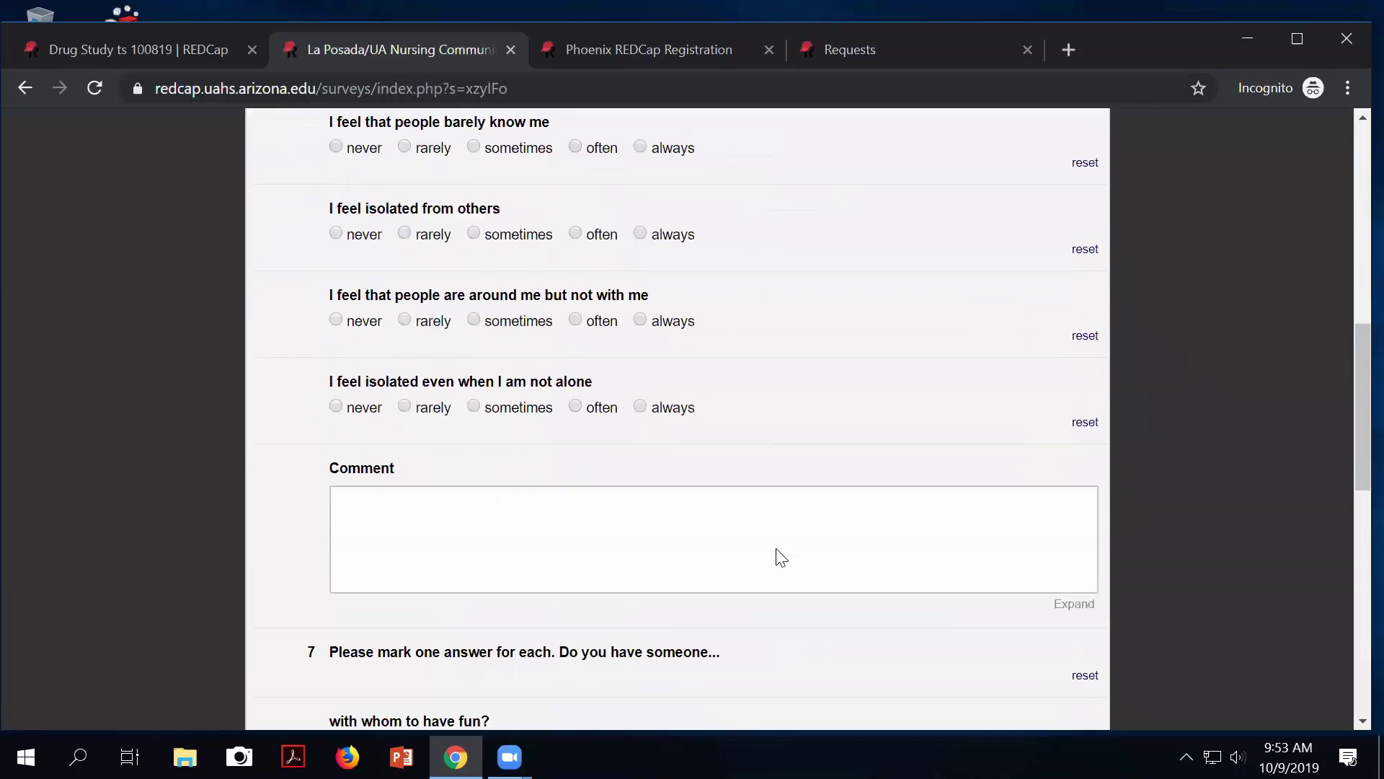
{"action": "scroll", "coordinate": [675, 600], "scroll_direction": "down", "scroll_amount": 2}
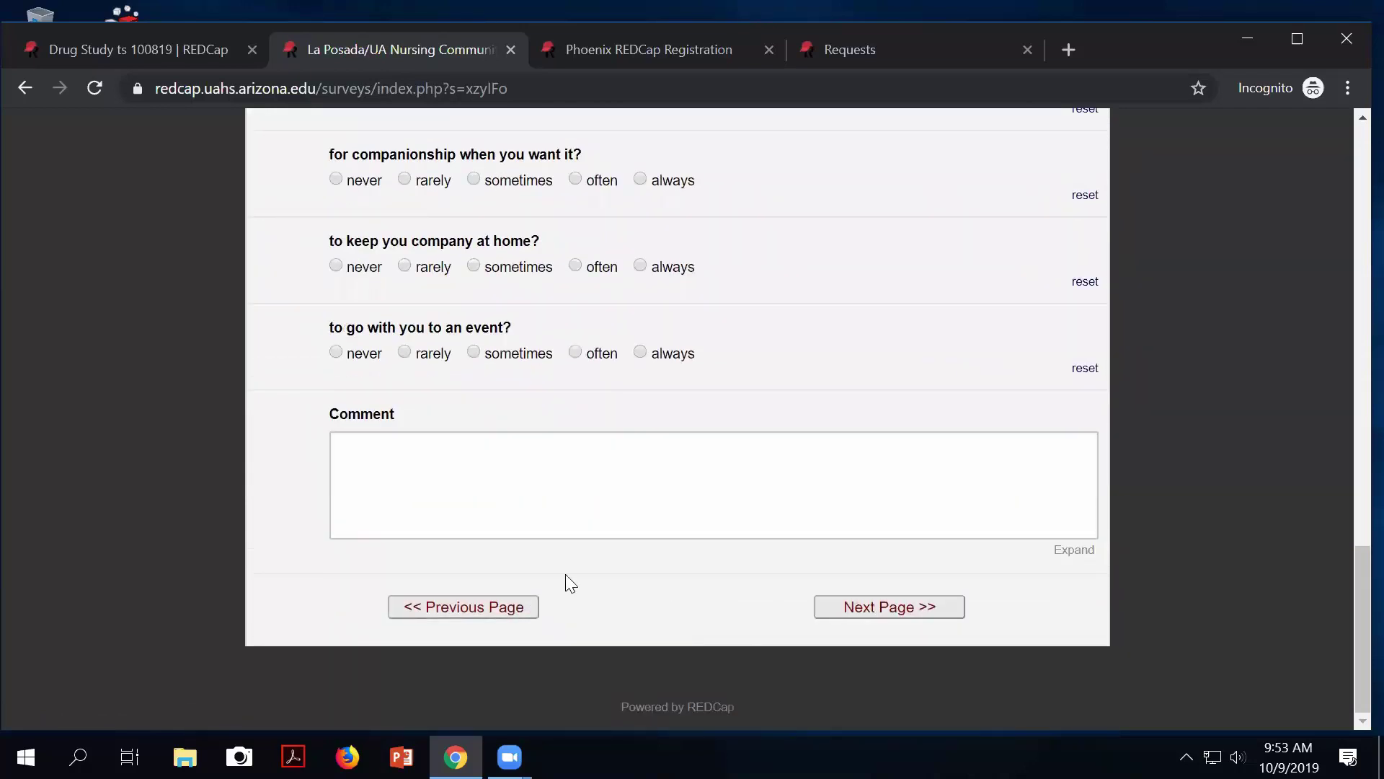
{"action": "left_click", "coordinate": [876, 606]}
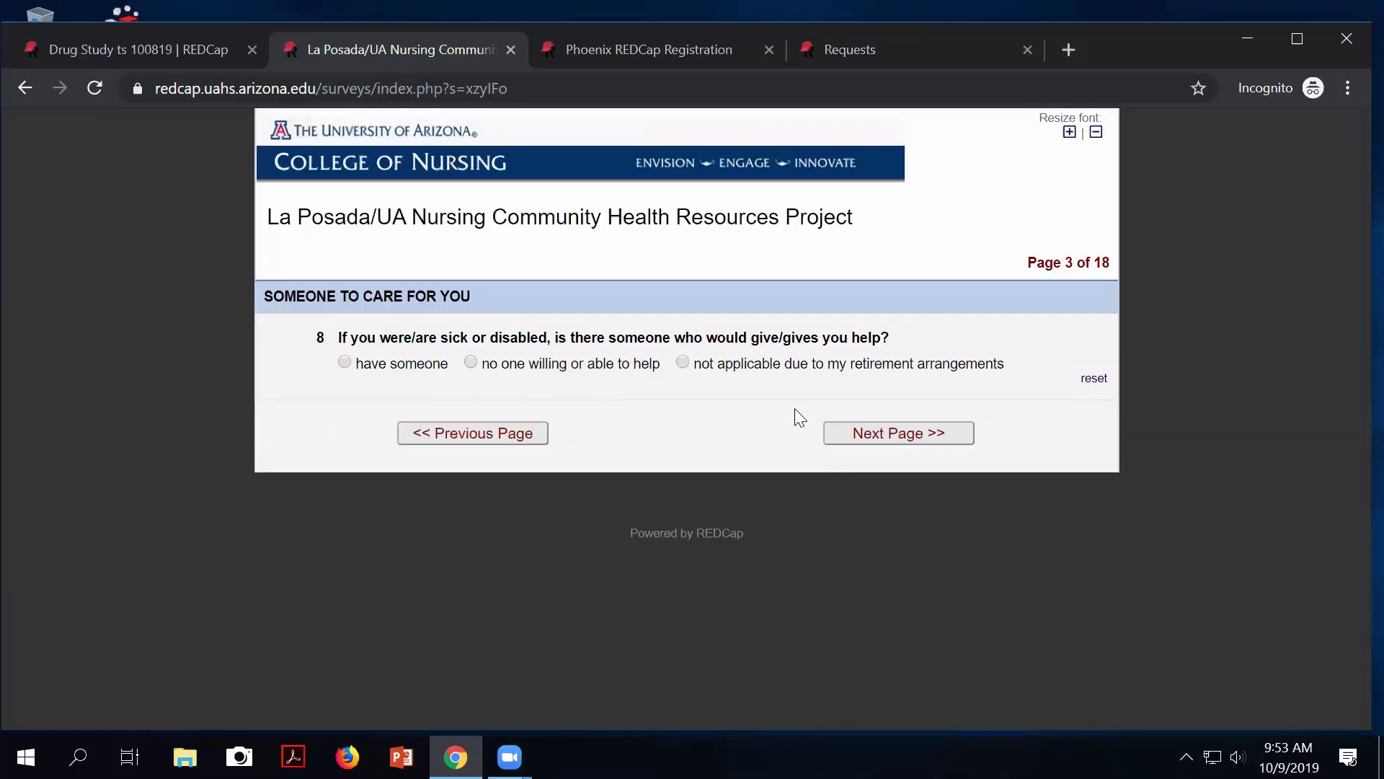
{"action": "left_click", "coordinate": [896, 437]}
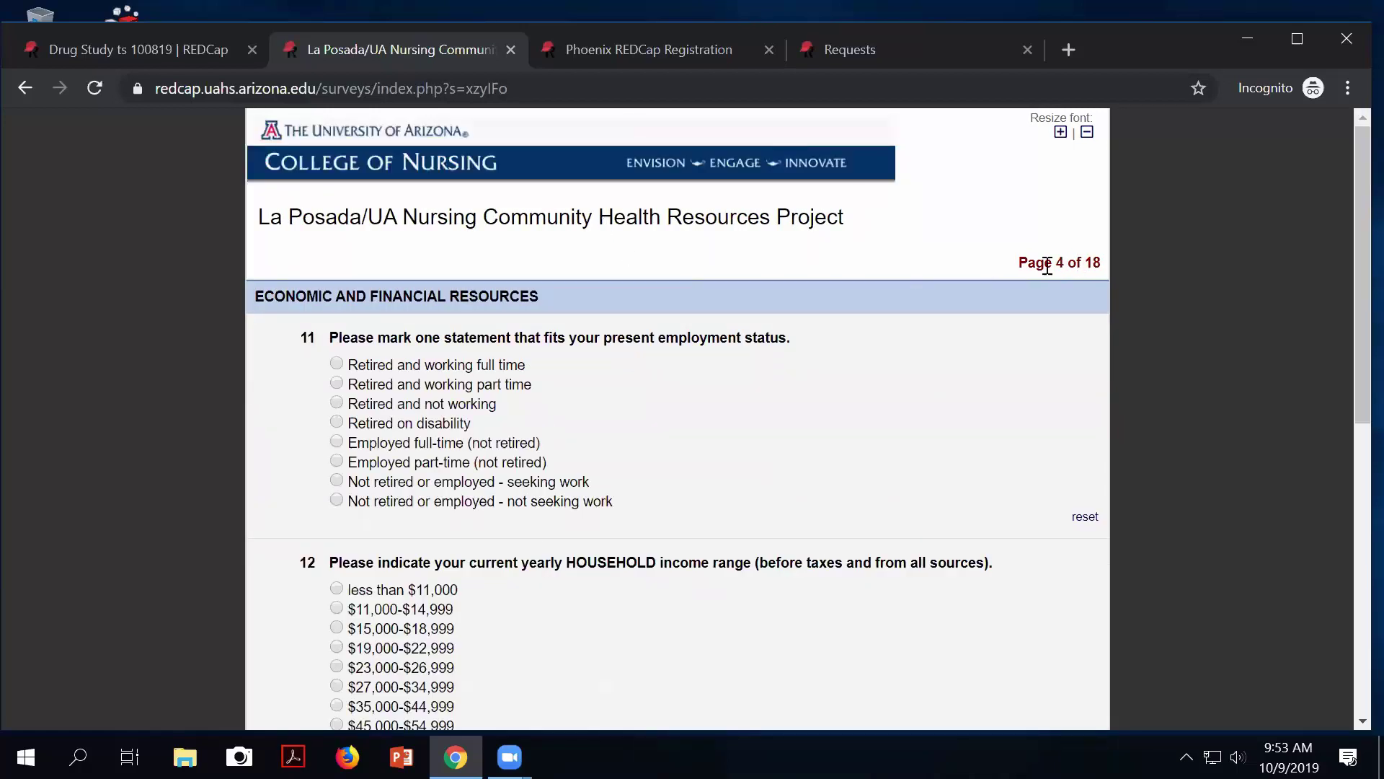
{"action": "left_click_drag", "start_coordinate": [1017, 264], "coordinate": [1079, 262]}
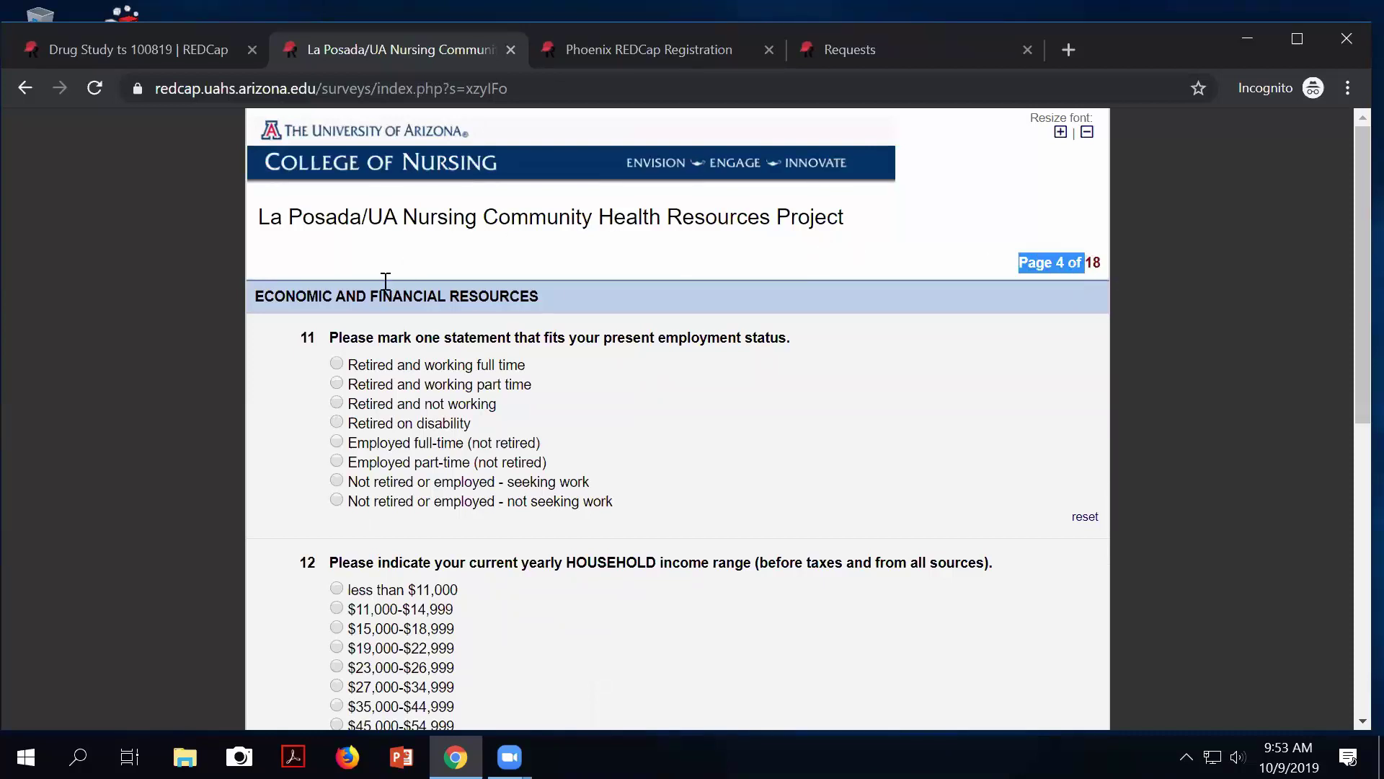
{"action": "left_click", "coordinate": [132, 45]}
Highlight the PDF download setting, which is off, and scroll past the email invitation options.
{"action": "left_click_drag", "start_coordinate": [423, 548], "coordinate": [460, 566]}
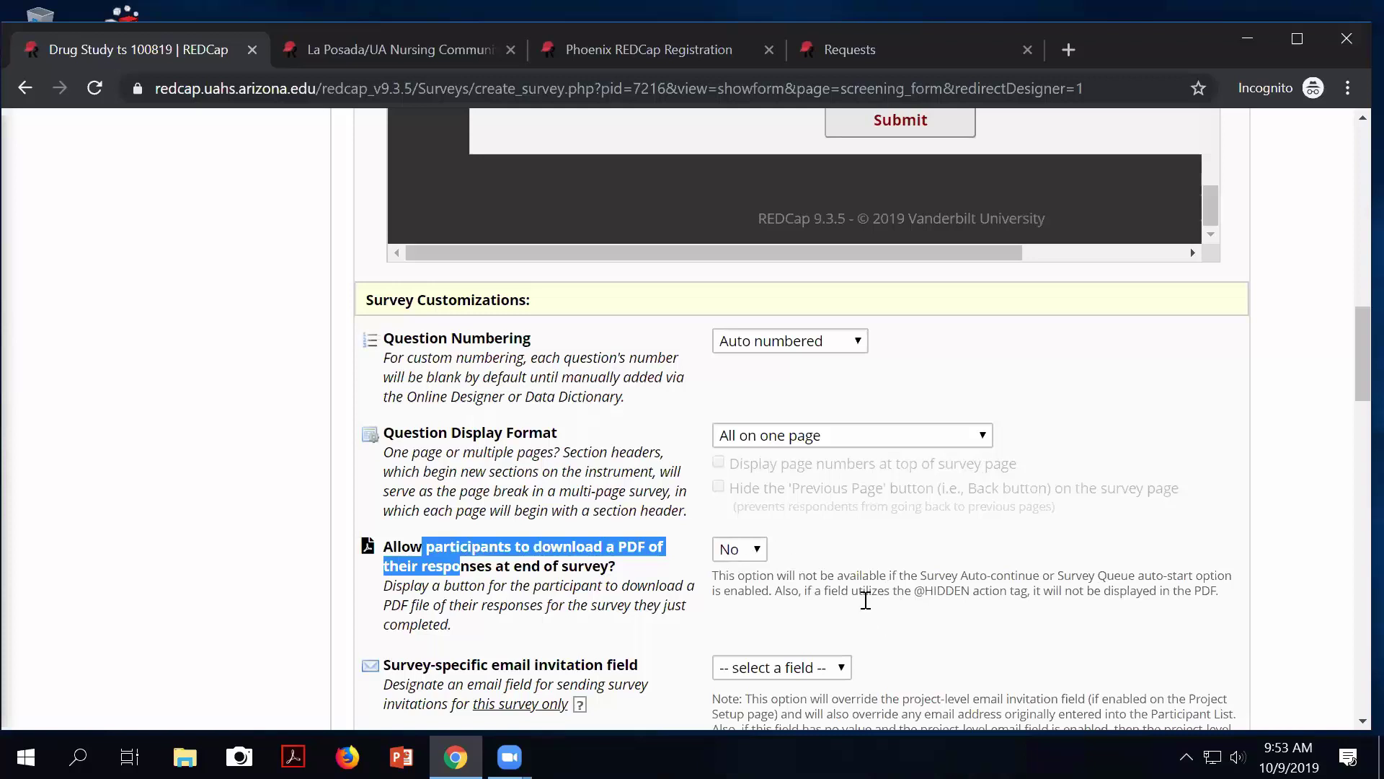
{"action": "scroll", "coordinate": [865, 600], "scroll_direction": "down", "scroll_amount": 1}
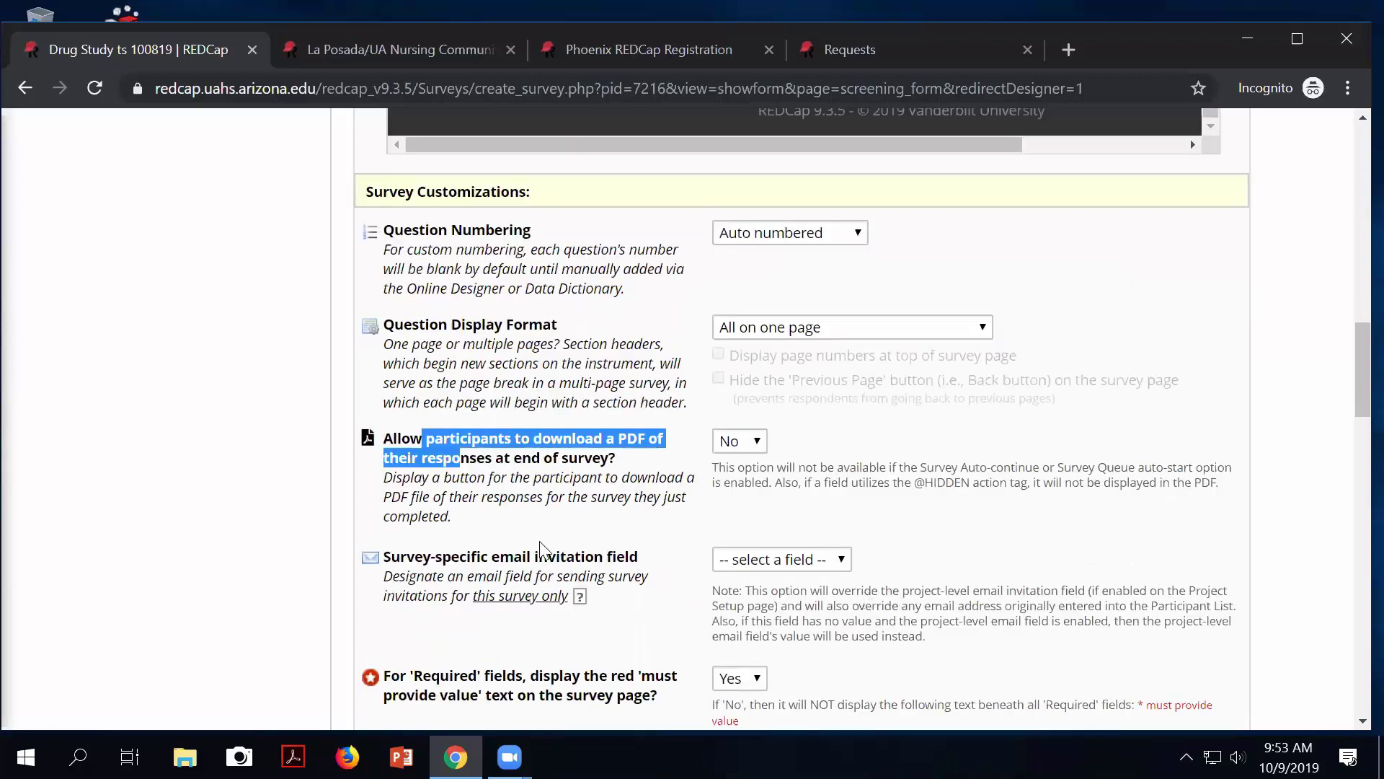
{"action": "left_click_drag", "start_coordinate": [500, 556], "coordinate": [566, 556]}
{"action": "scroll", "coordinate": [681, 588], "scroll_direction": "down", "scroll_amount": 1}
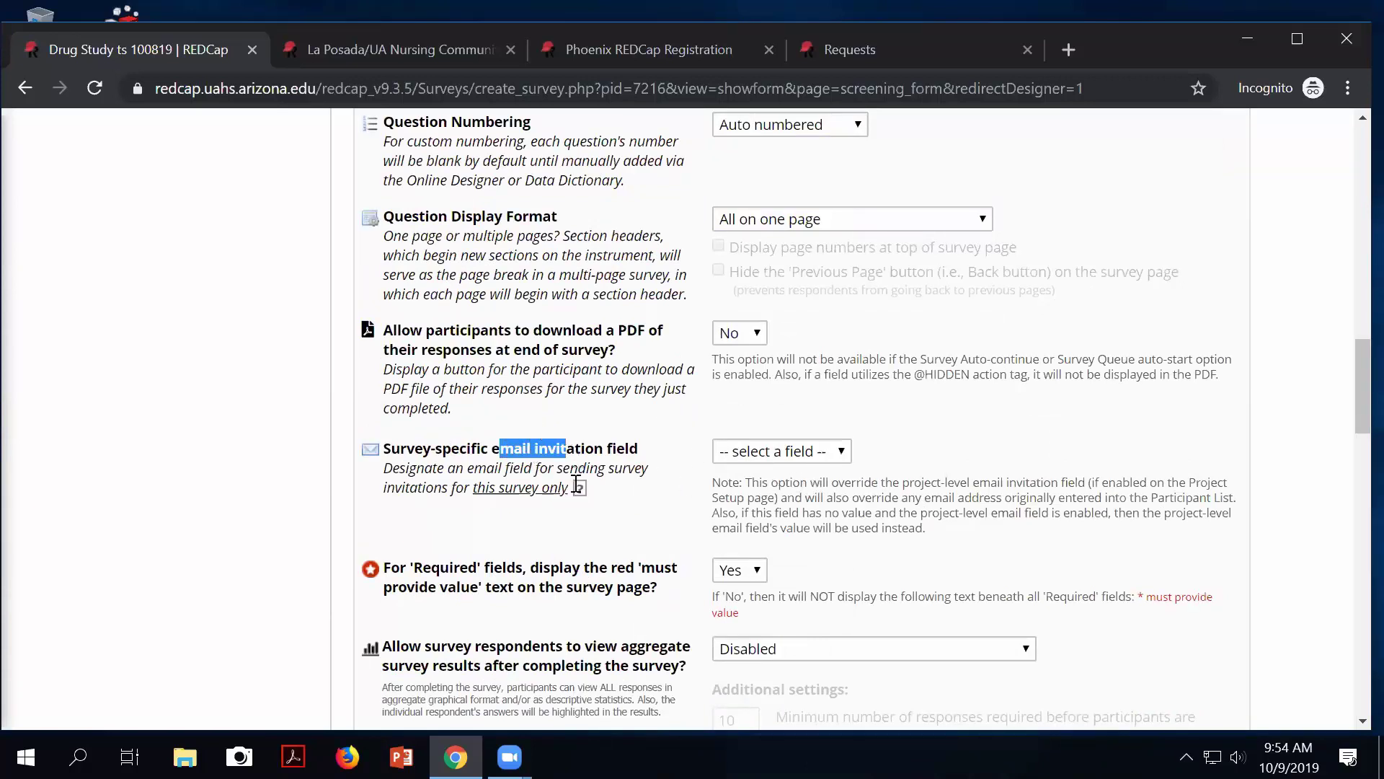
{"action": "scroll", "coordinate": [481, 490], "scroll_direction": "down", "scroll_amount": 1}
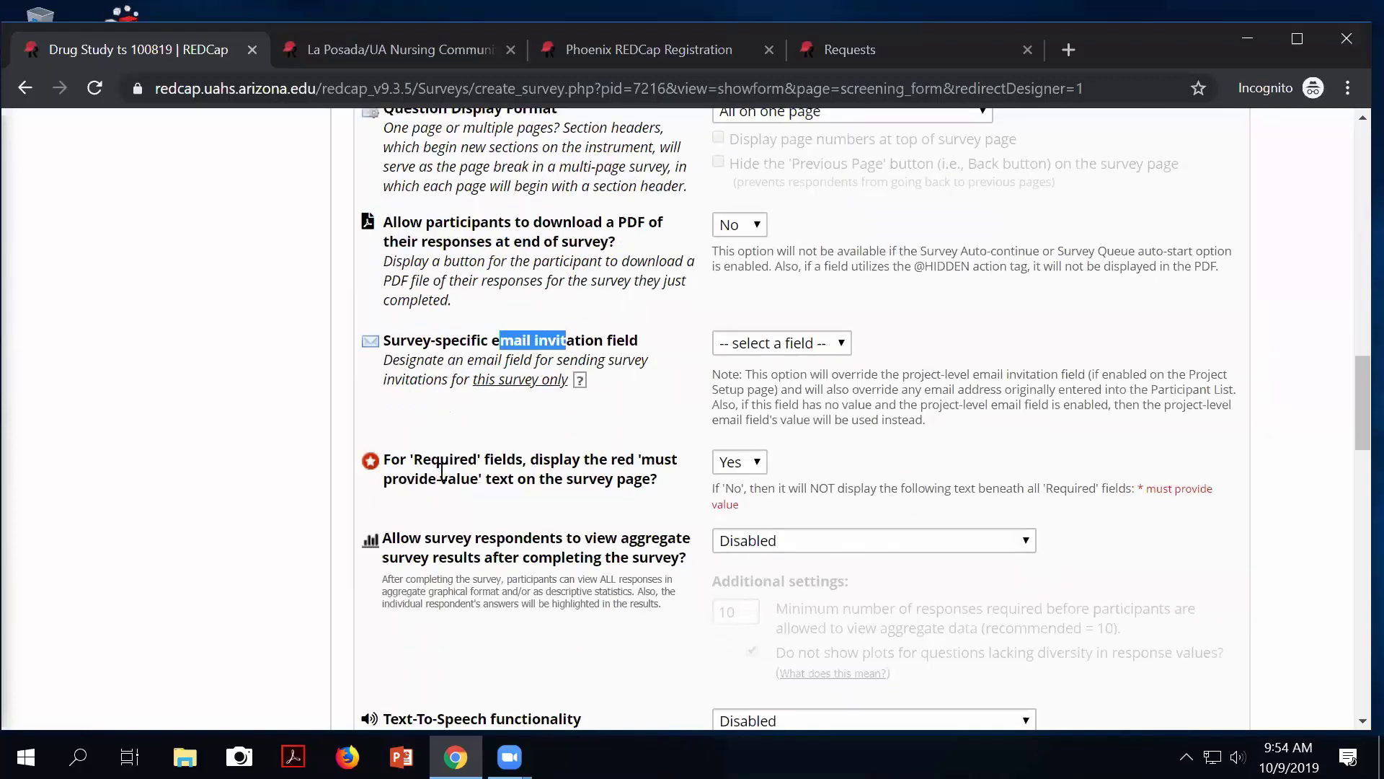
Highlight the red 'must provide value' required-field text, then the disabled aggregate results setting.
{"action": "left_click_drag", "start_coordinate": [440, 459], "coordinate": [524, 481]}
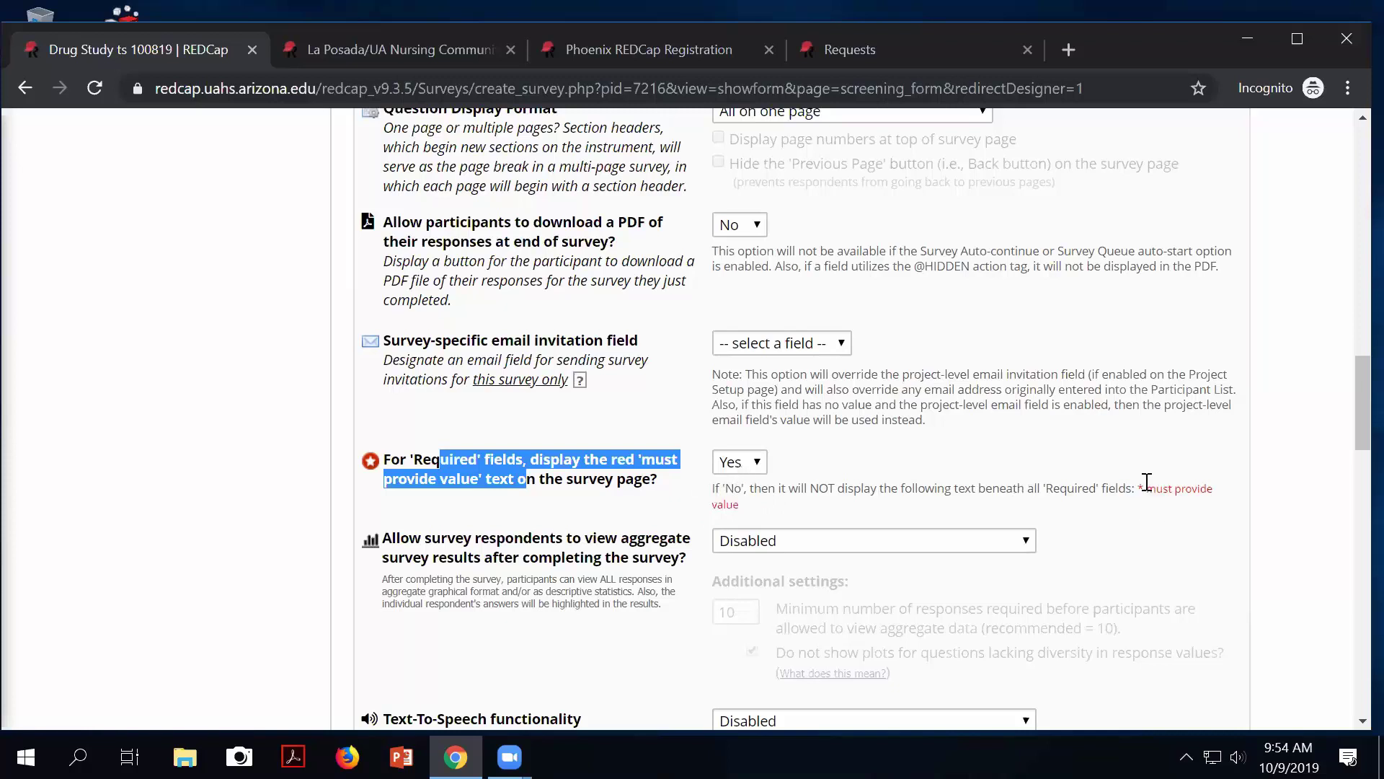
{"action": "left_click_drag", "start_coordinate": [1155, 488], "coordinate": [1180, 489]}
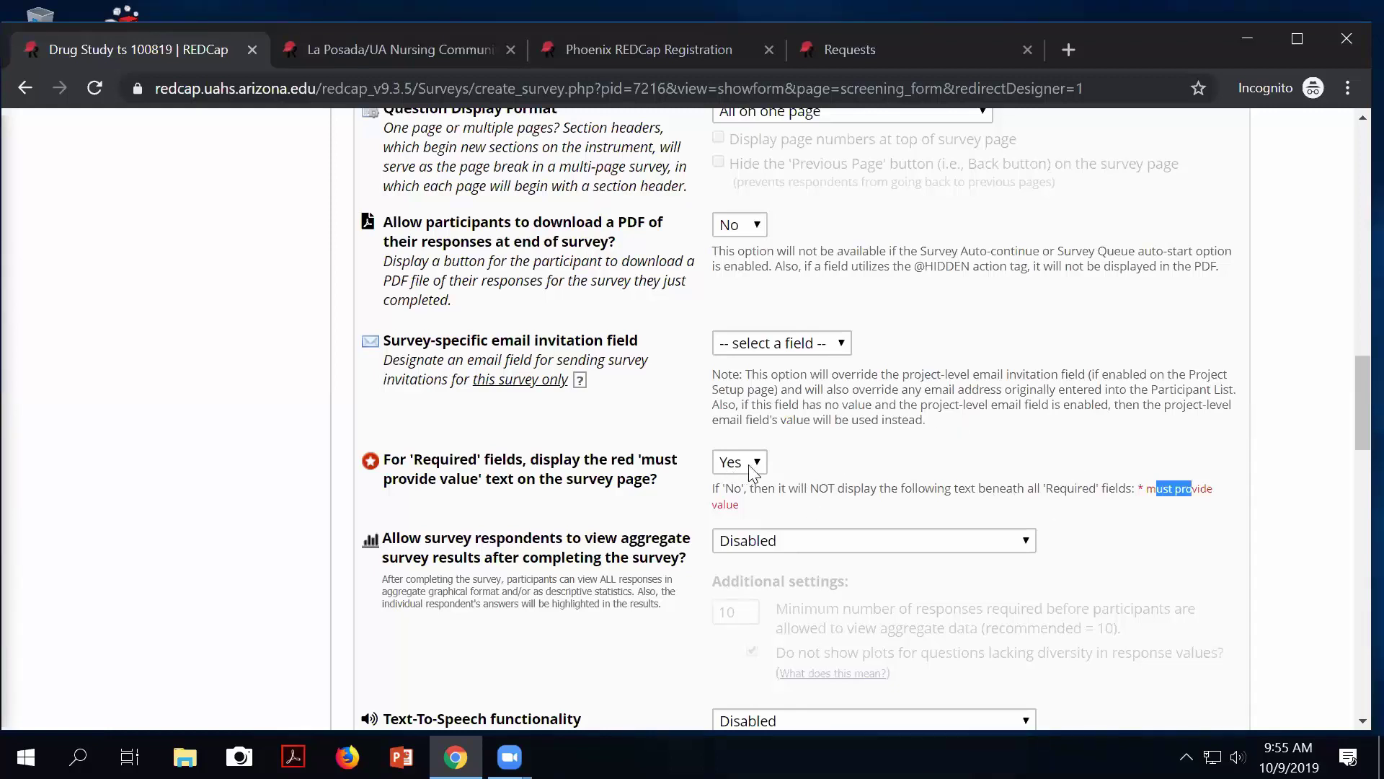
{"action": "scroll", "coordinate": [820, 515], "scroll_direction": "down", "scroll_amount": 1}
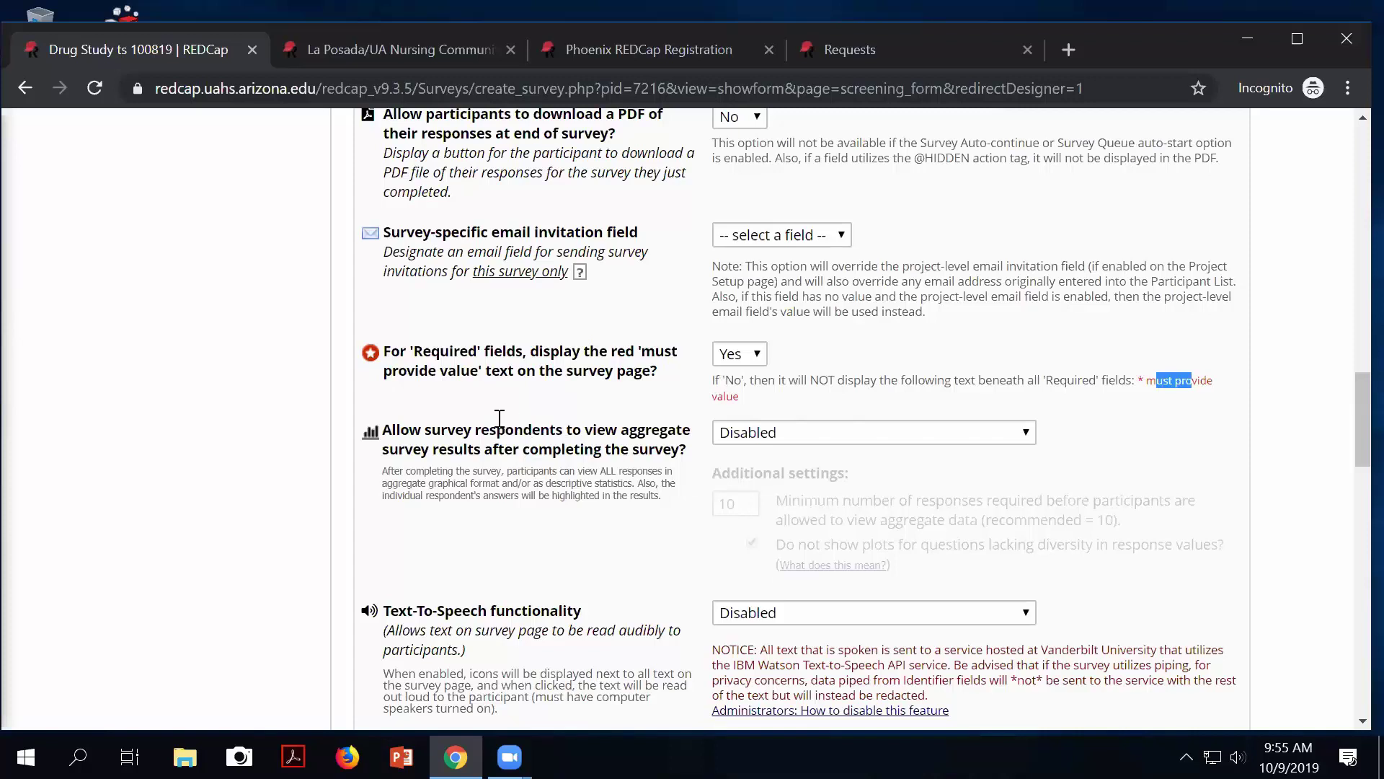
{"action": "left_click", "coordinate": [579, 448]}
{"action": "left_click_drag", "start_coordinate": [579, 448], "coordinate": [530, 448]}
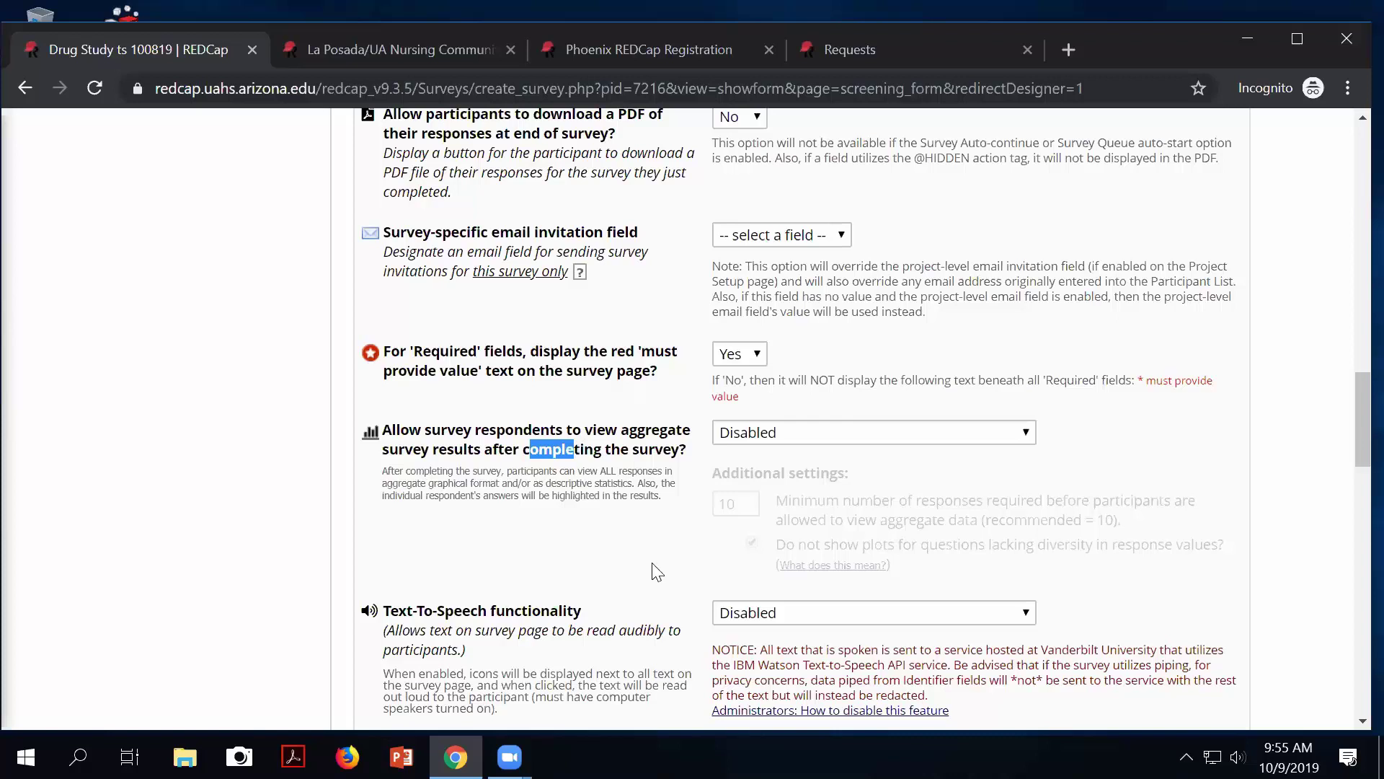
Try the graphical-plots-only aggregate results option, then set aggregate results back to Disabled.
{"action": "left_click", "coordinate": [769, 494]}
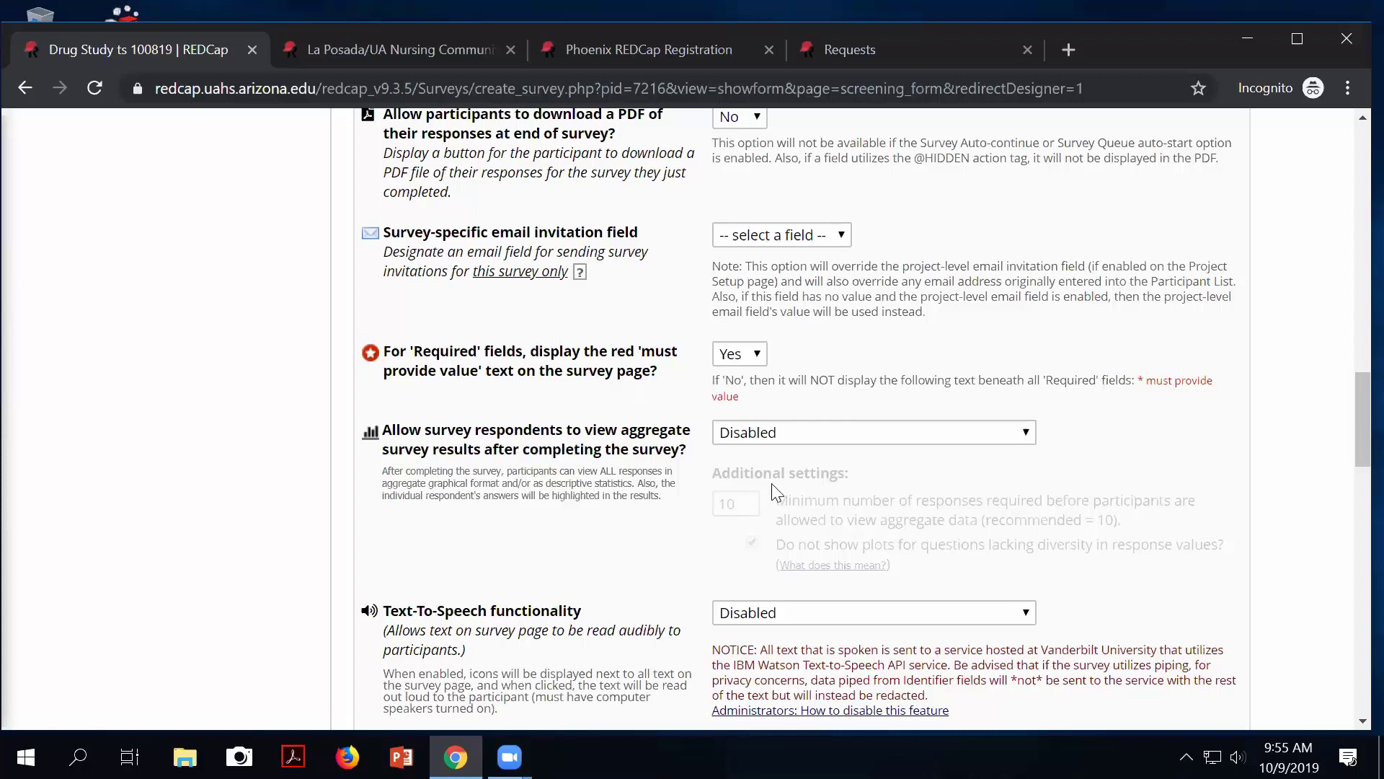
{"action": "left_click", "coordinate": [760, 440]}
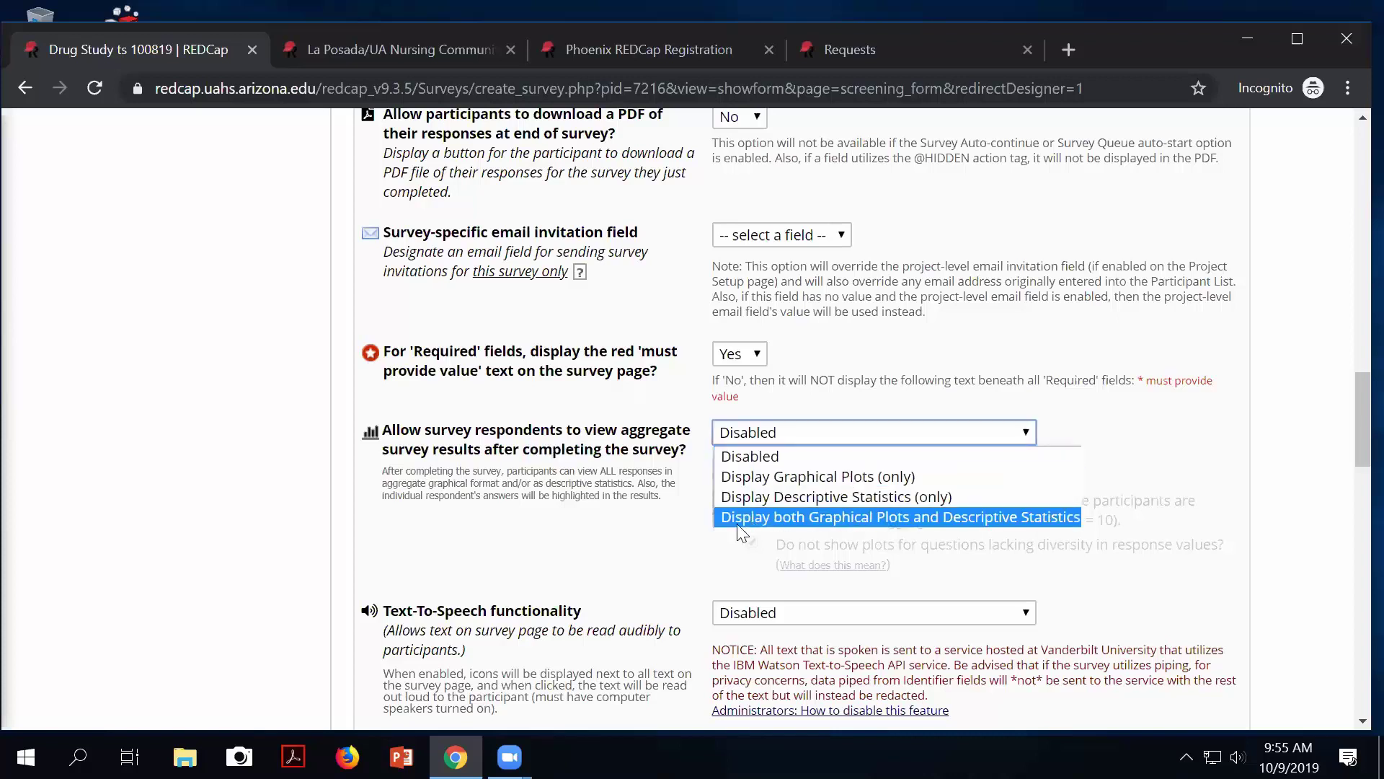
{"action": "left_click", "coordinate": [749, 477]}
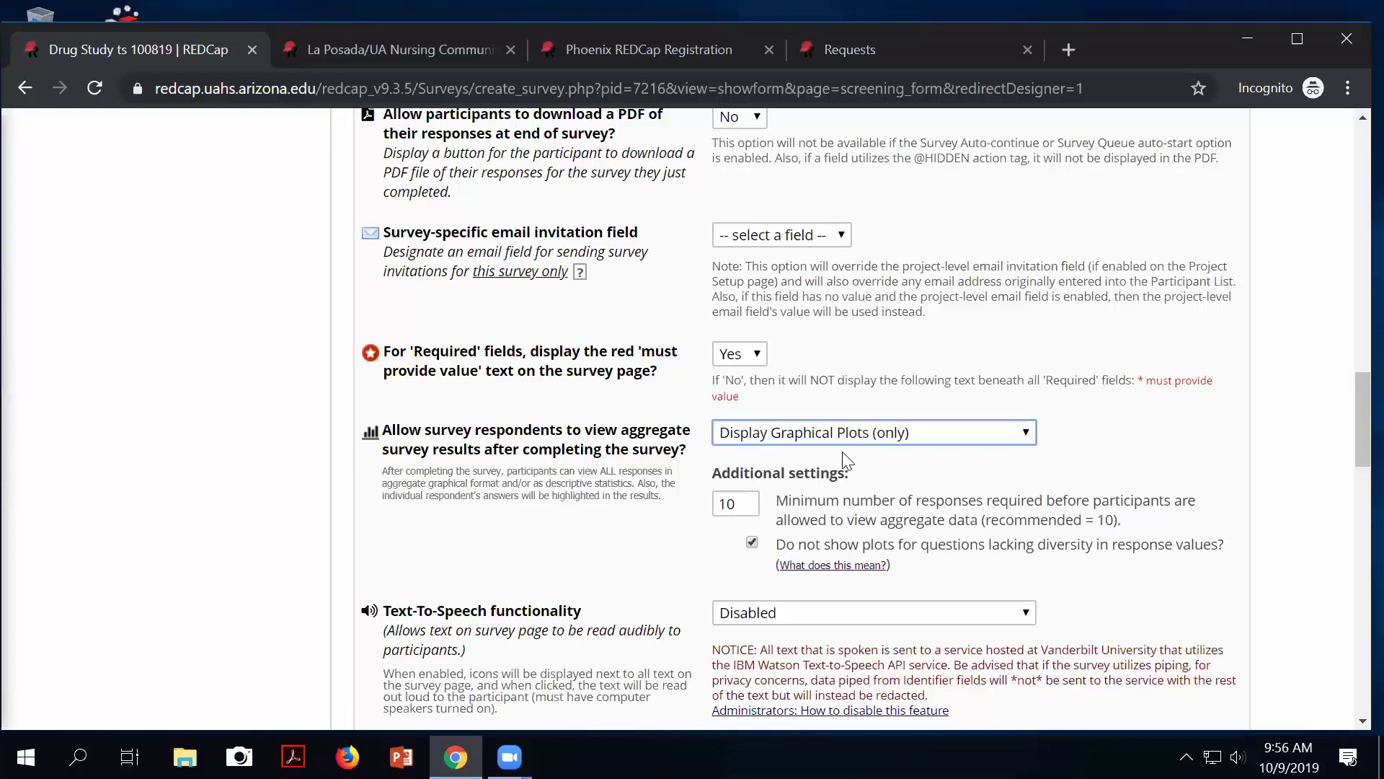
{"action": "left_click", "coordinate": [802, 434]}
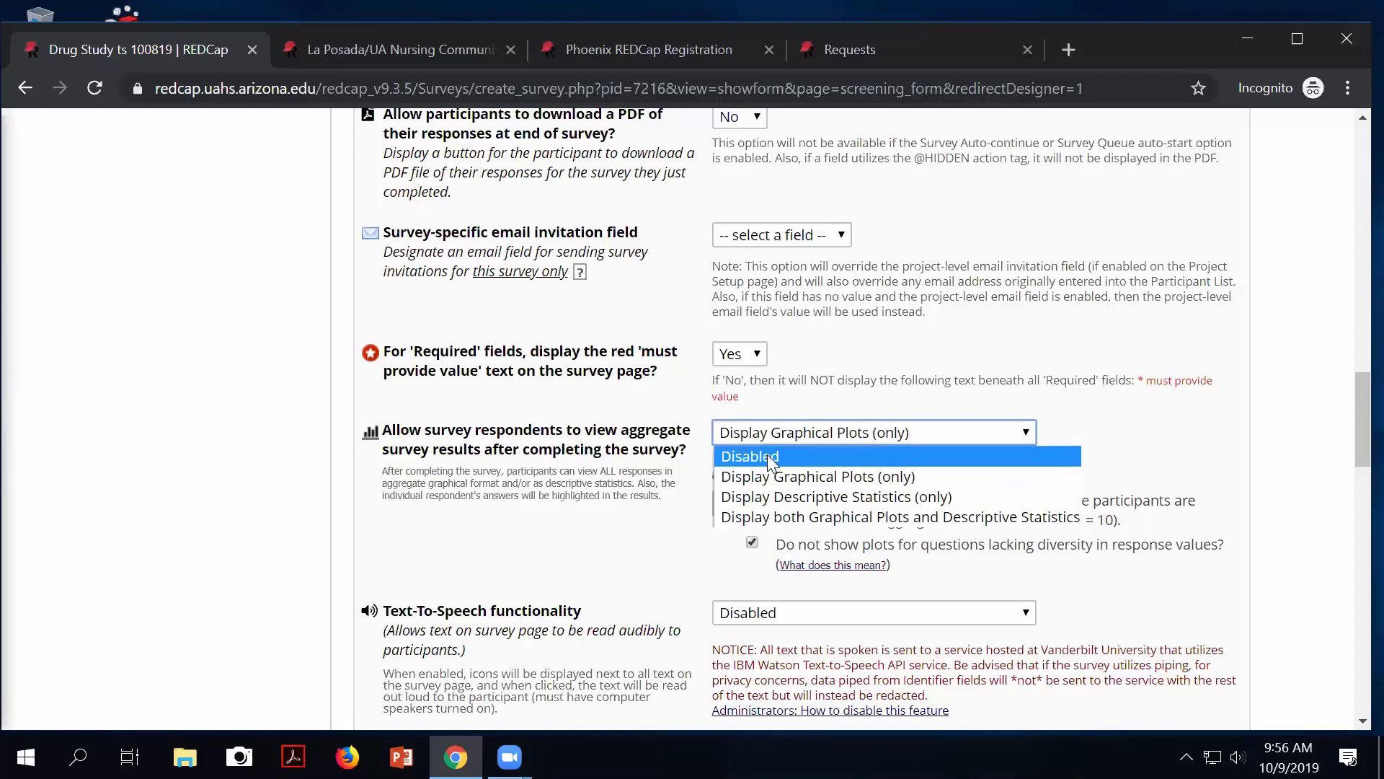
{"action": "left_click", "coordinate": [770, 457]}
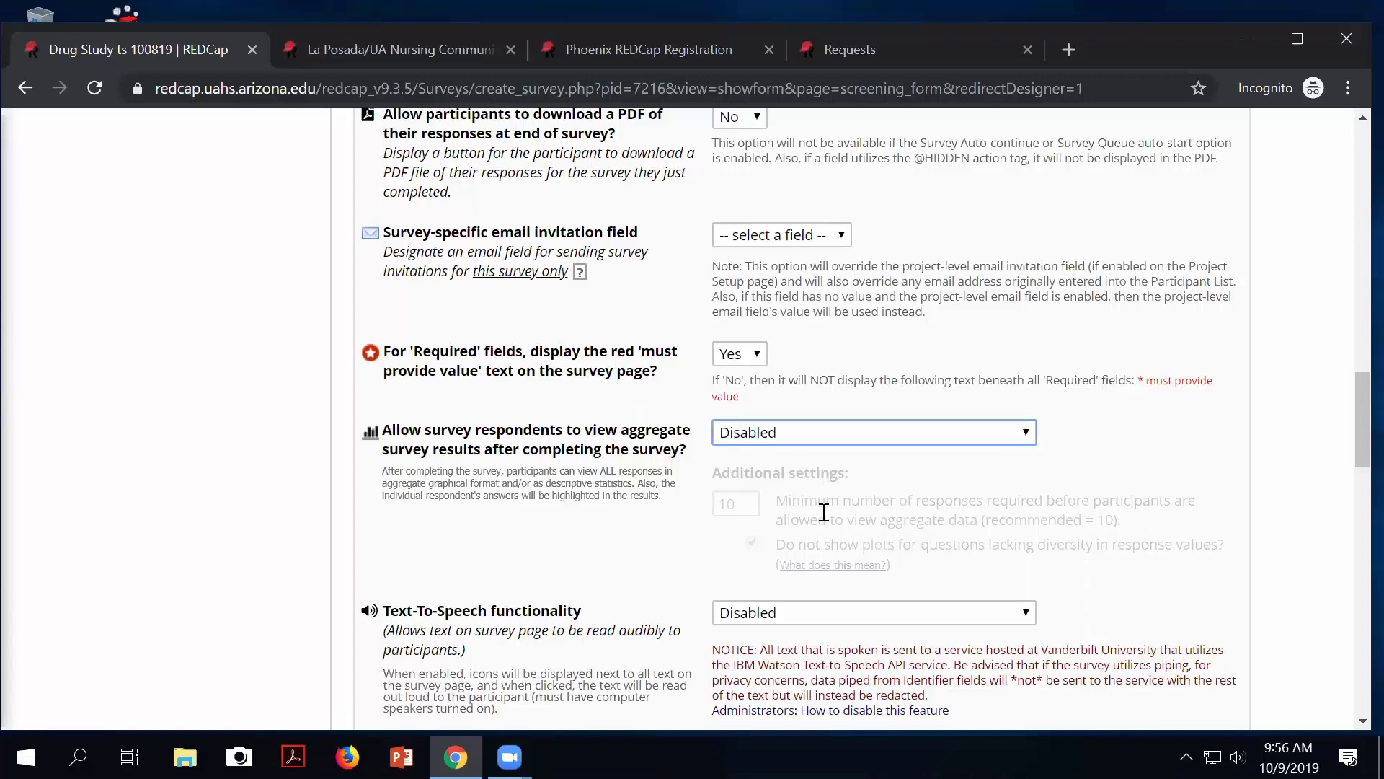
Have the Phoenix REDCap Registration survey read First Name and Last Name aloud, then pause it.
{"action": "scroll", "coordinate": [666, 593], "scroll_direction": "down", "scroll_amount": 1}
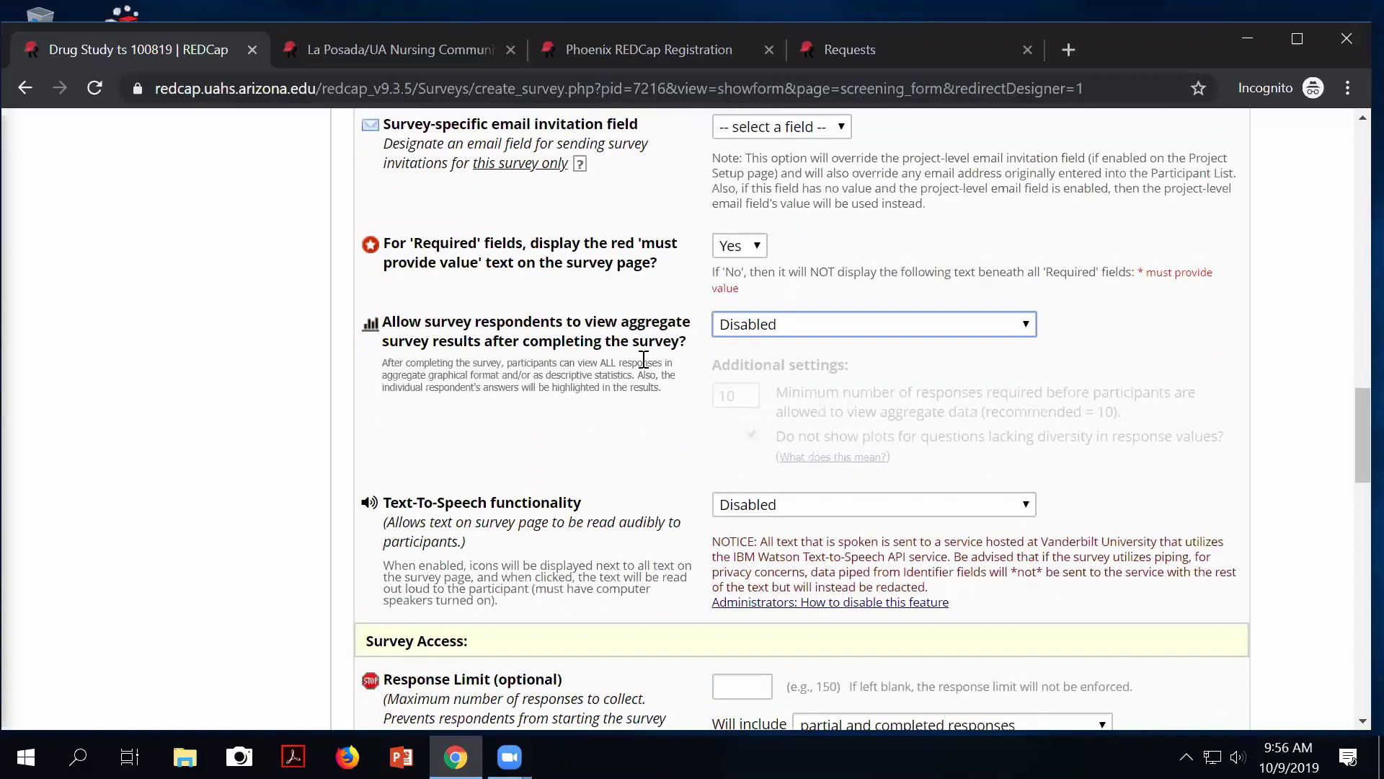
{"action": "left_click", "coordinate": [587, 53]}
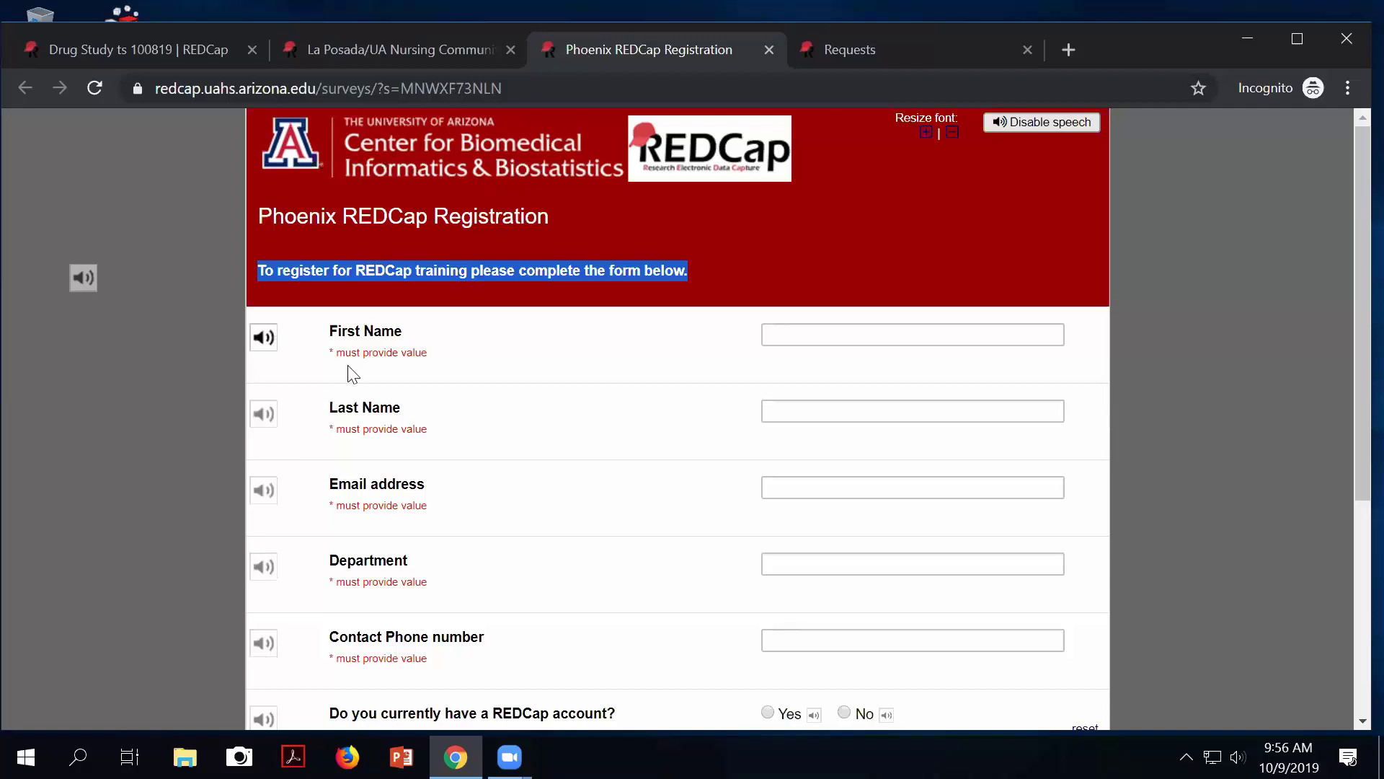
{"action": "left_click", "coordinate": [264, 337]}
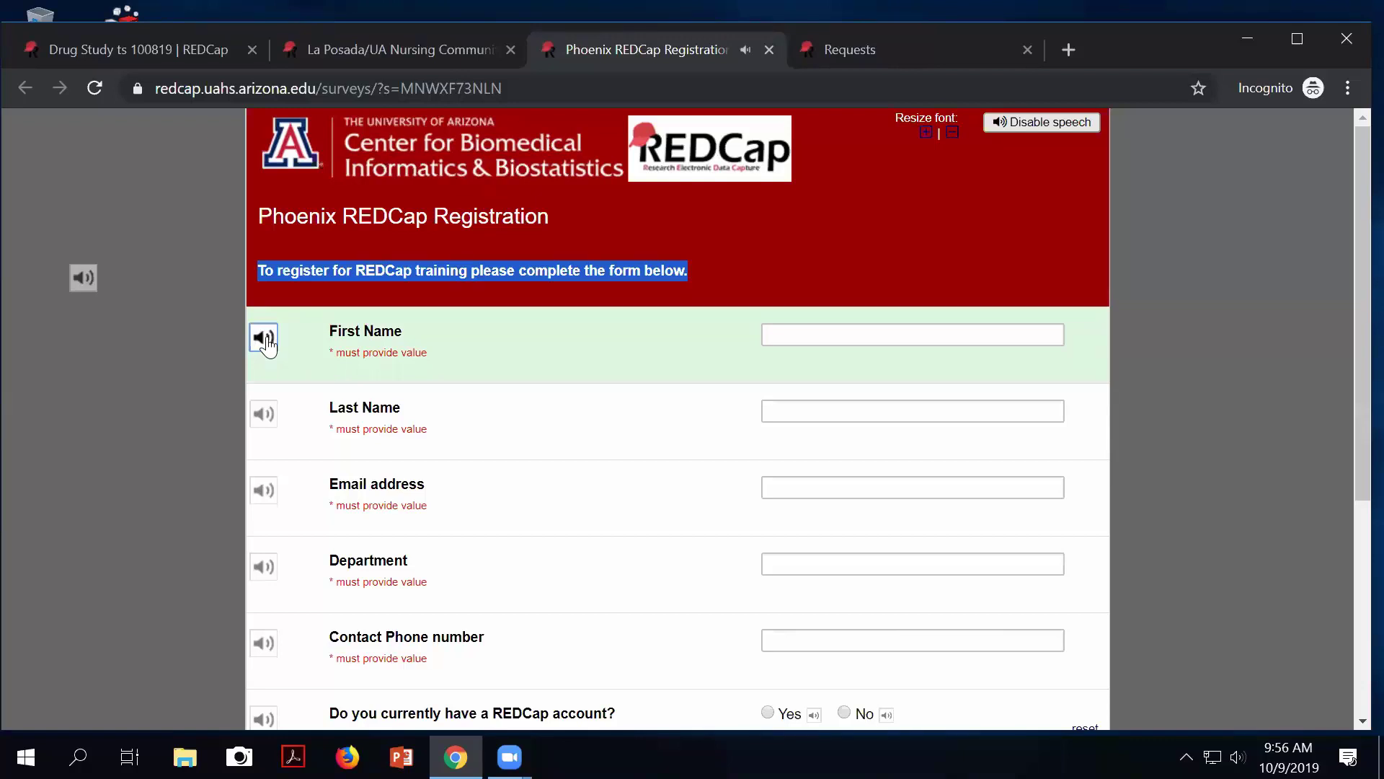
{"action": "left_click", "coordinate": [266, 418]}
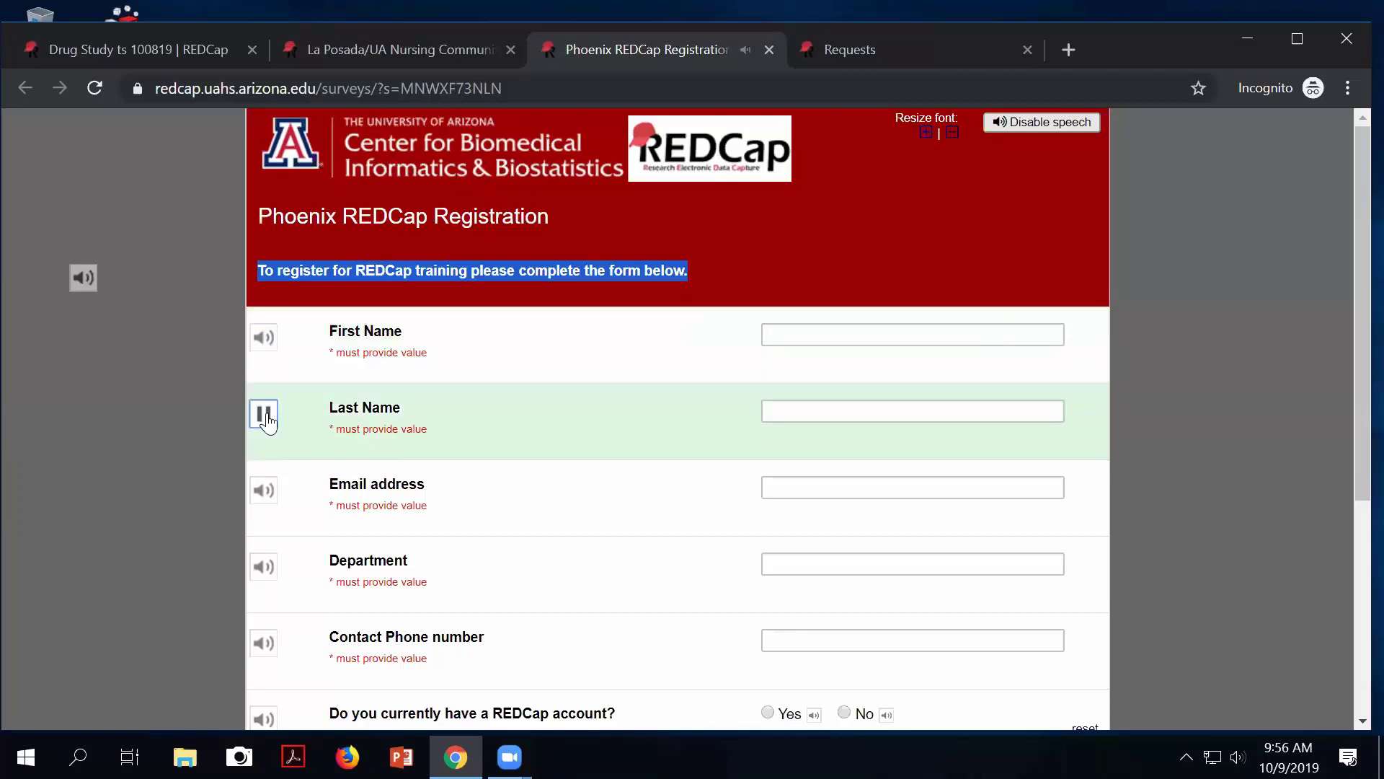
{"action": "left_click", "coordinate": [83, 278]}
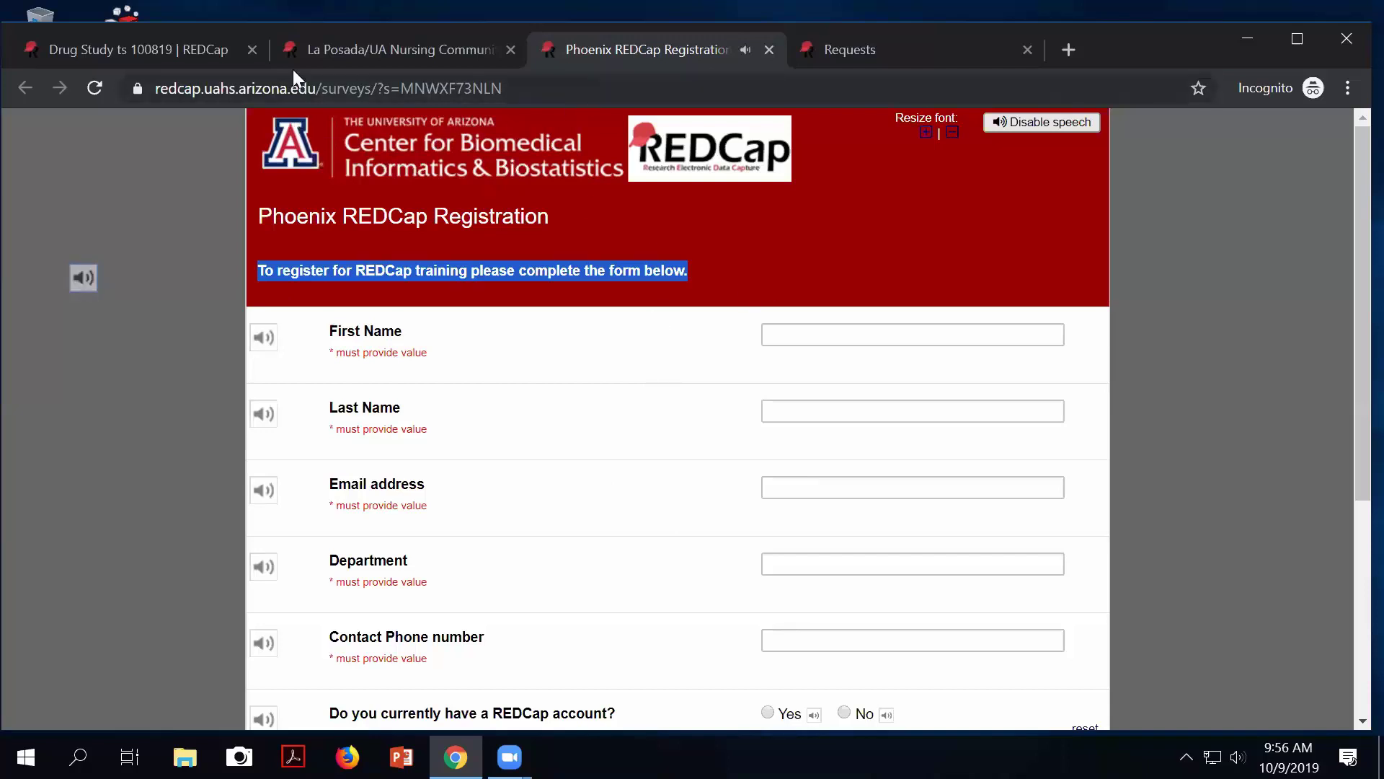
Return to the Drug Study ts 100819 Screening Form survey settings and scroll down.
{"action": "left_click", "coordinate": [144, 54]}
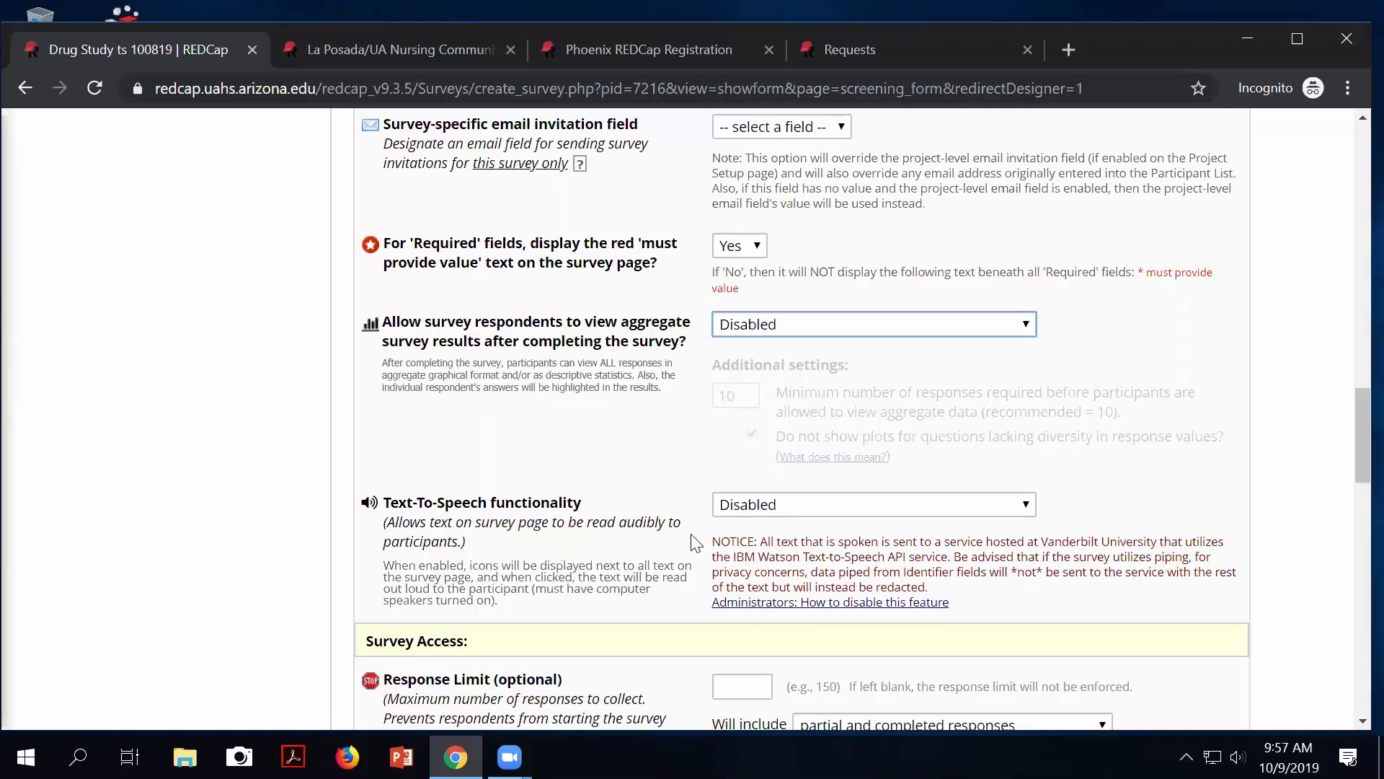
{"action": "scroll", "coordinate": [669, 442], "scroll_direction": "down", "scroll_amount": 4}
{"action": "scroll", "coordinate": [669, 453], "scroll_direction": "down", "scroll_amount": 1}
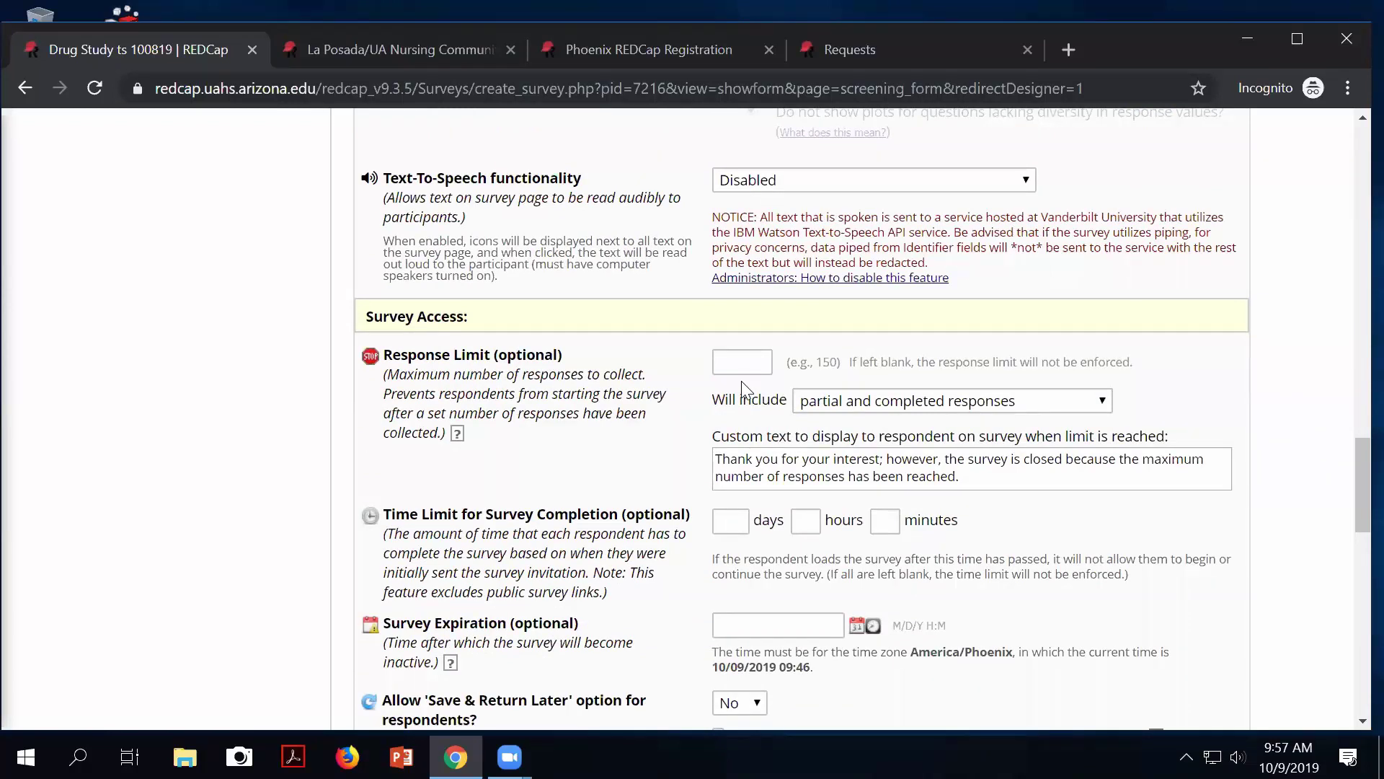
{"action": "left_click", "coordinate": [739, 358]}
{"action": "left_click_drag", "start_coordinate": [734, 458], "coordinate": [995, 504]}
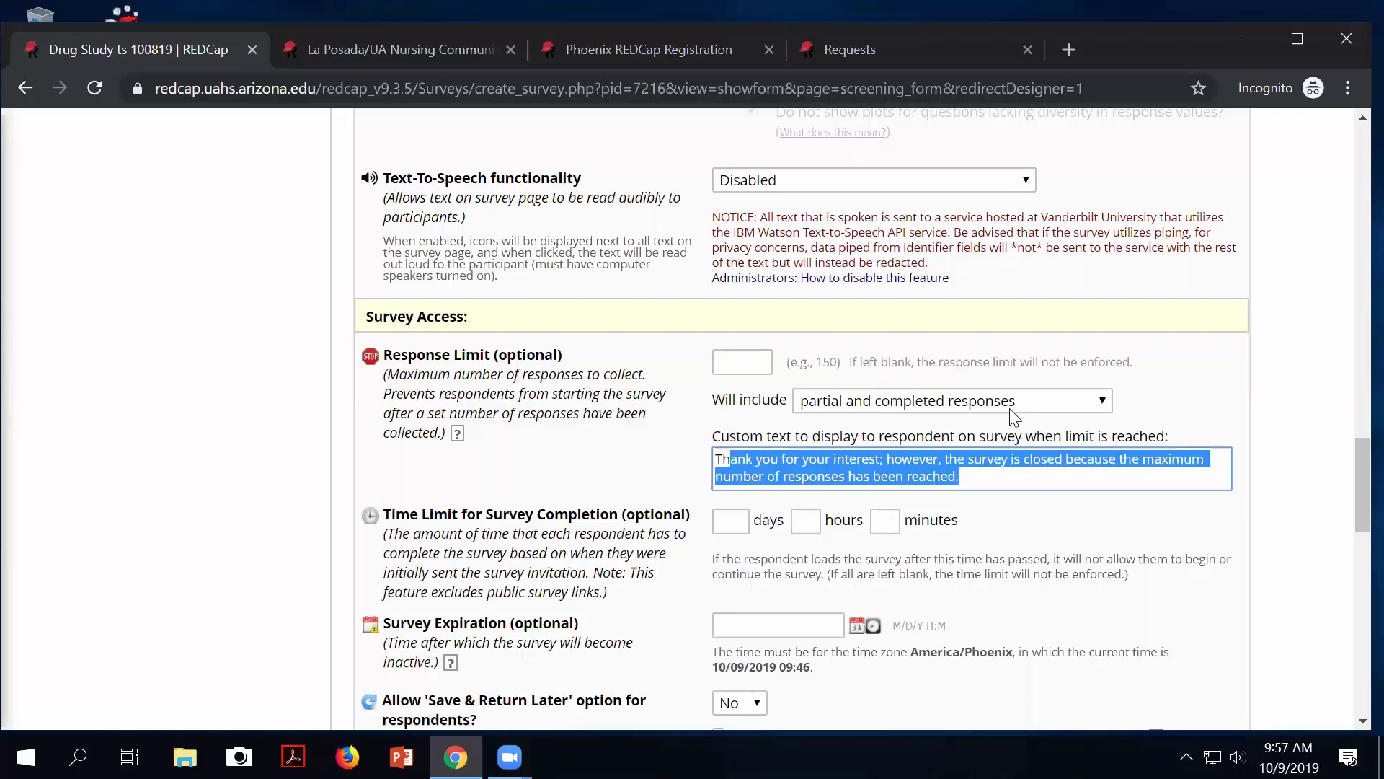
{"action": "left_click", "coordinate": [1045, 405]}
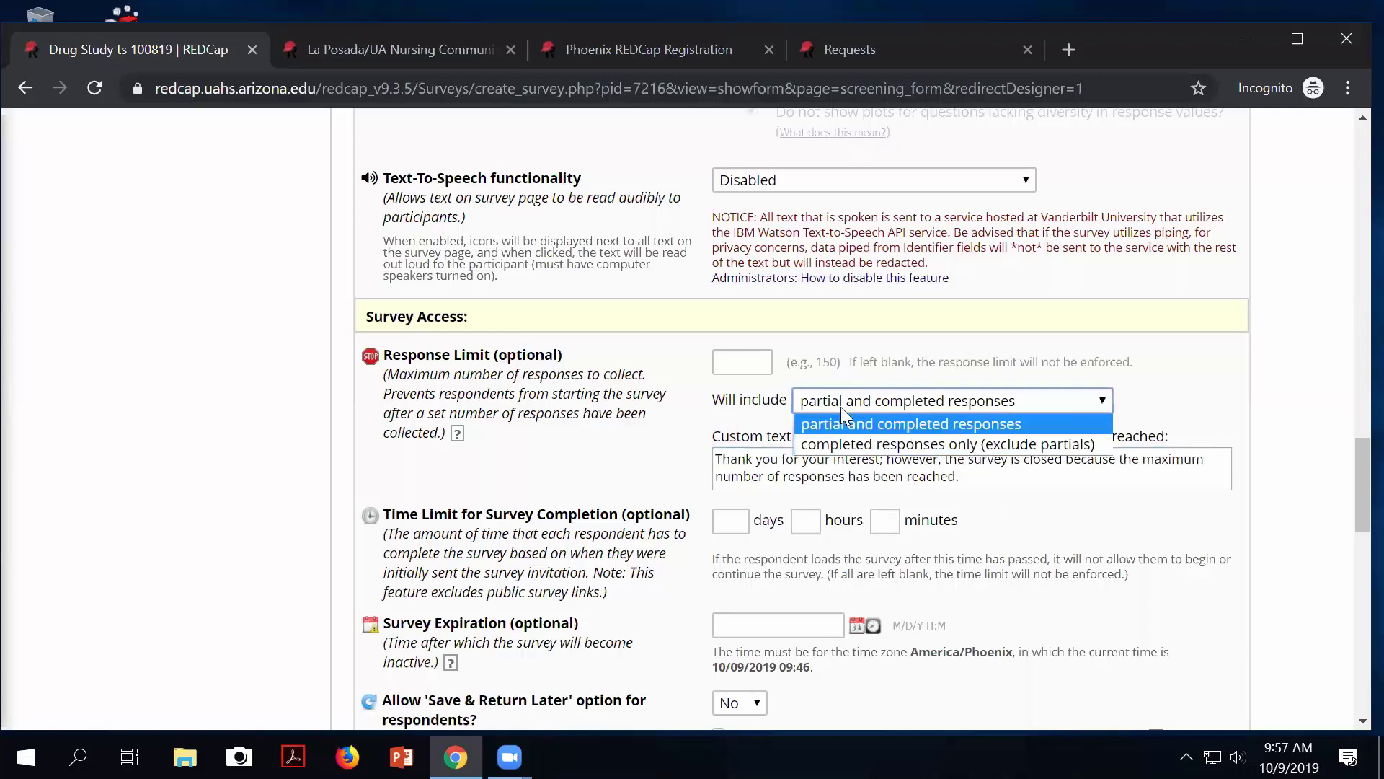
{"action": "left_click", "coordinate": [735, 357]}
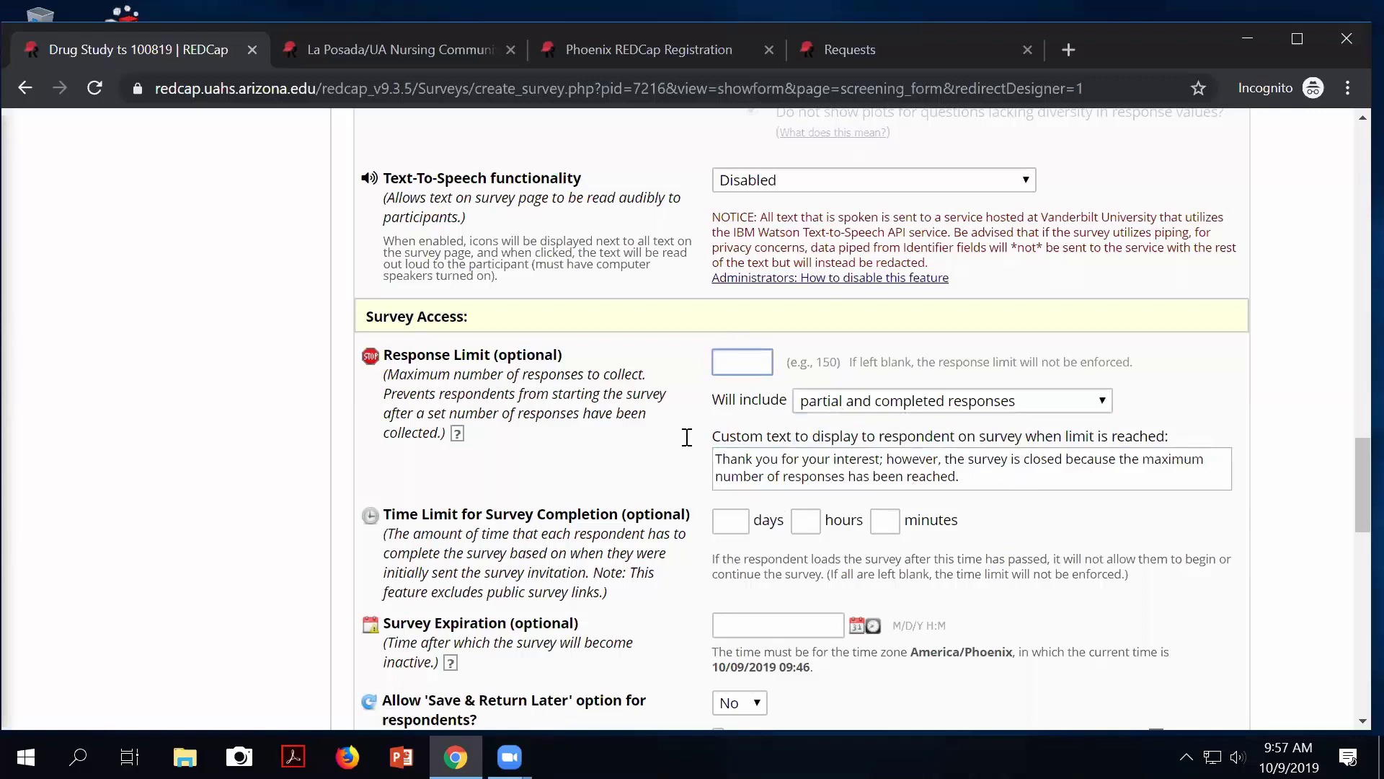
{"action": "left_click", "coordinate": [732, 523]}
{"action": "scroll", "coordinate": [697, 567], "scroll_direction": "down", "scroll_amount": 1}
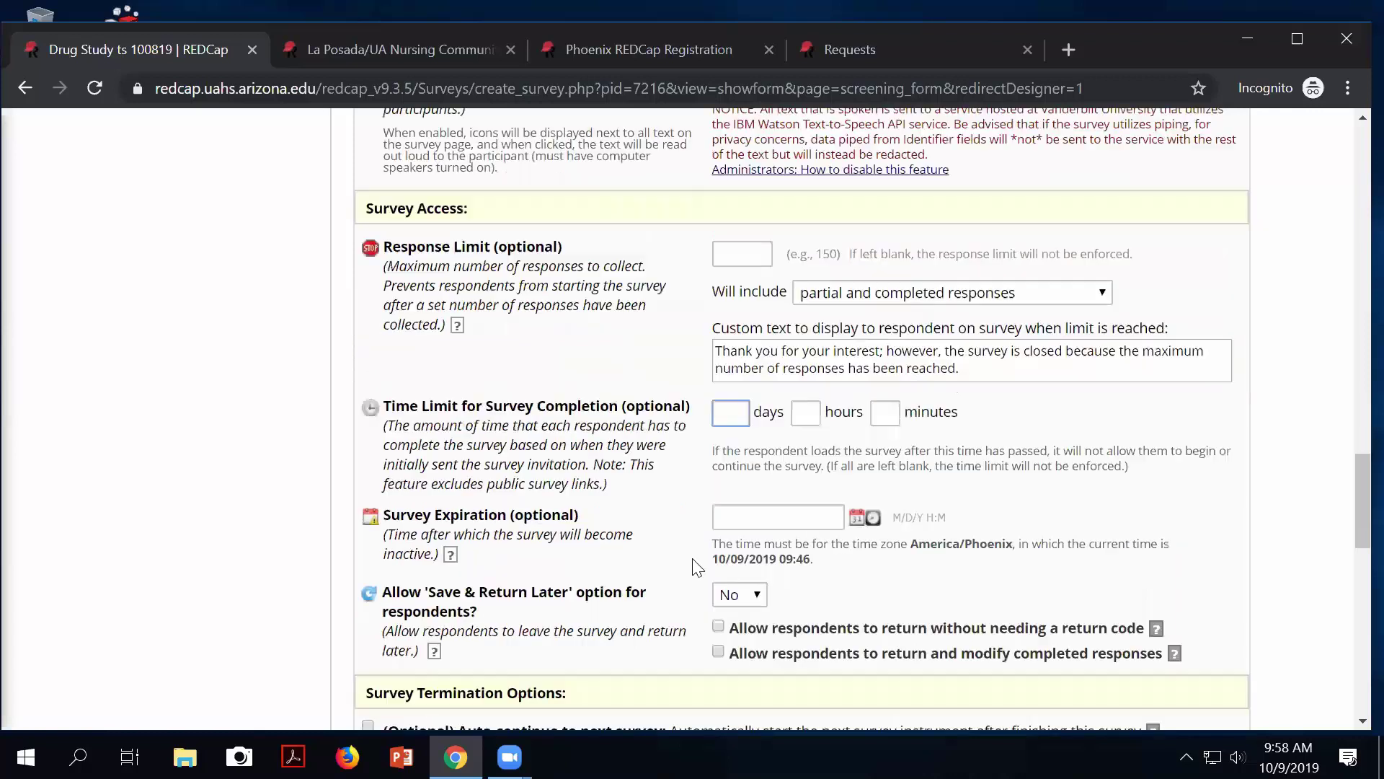
Scroll the Screening Form survey settings down to Survey Termination Options.
{"action": "scroll", "coordinate": [697, 568], "scroll_direction": "down", "scroll_amount": 1}
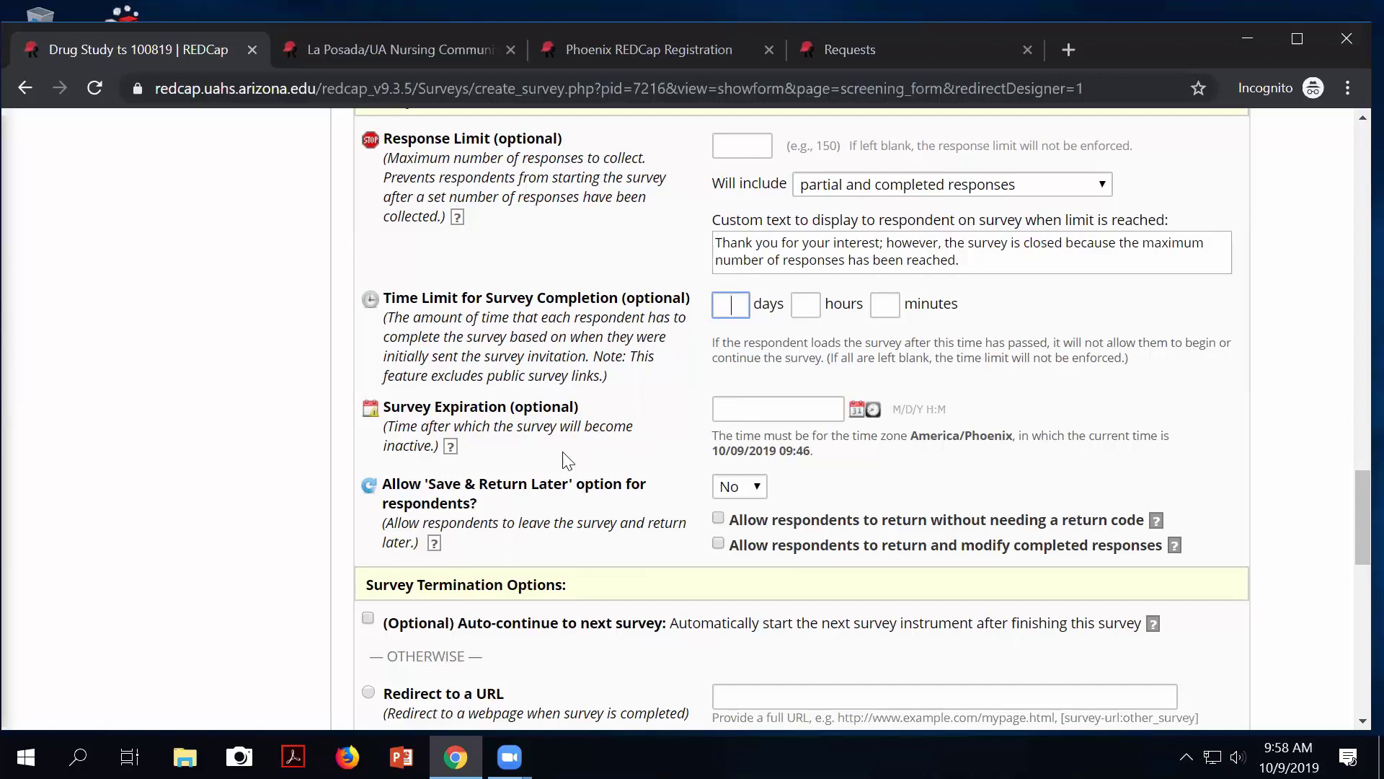
{"action": "scroll", "coordinate": [564, 460], "scroll_direction": "down", "scroll_amount": 1}
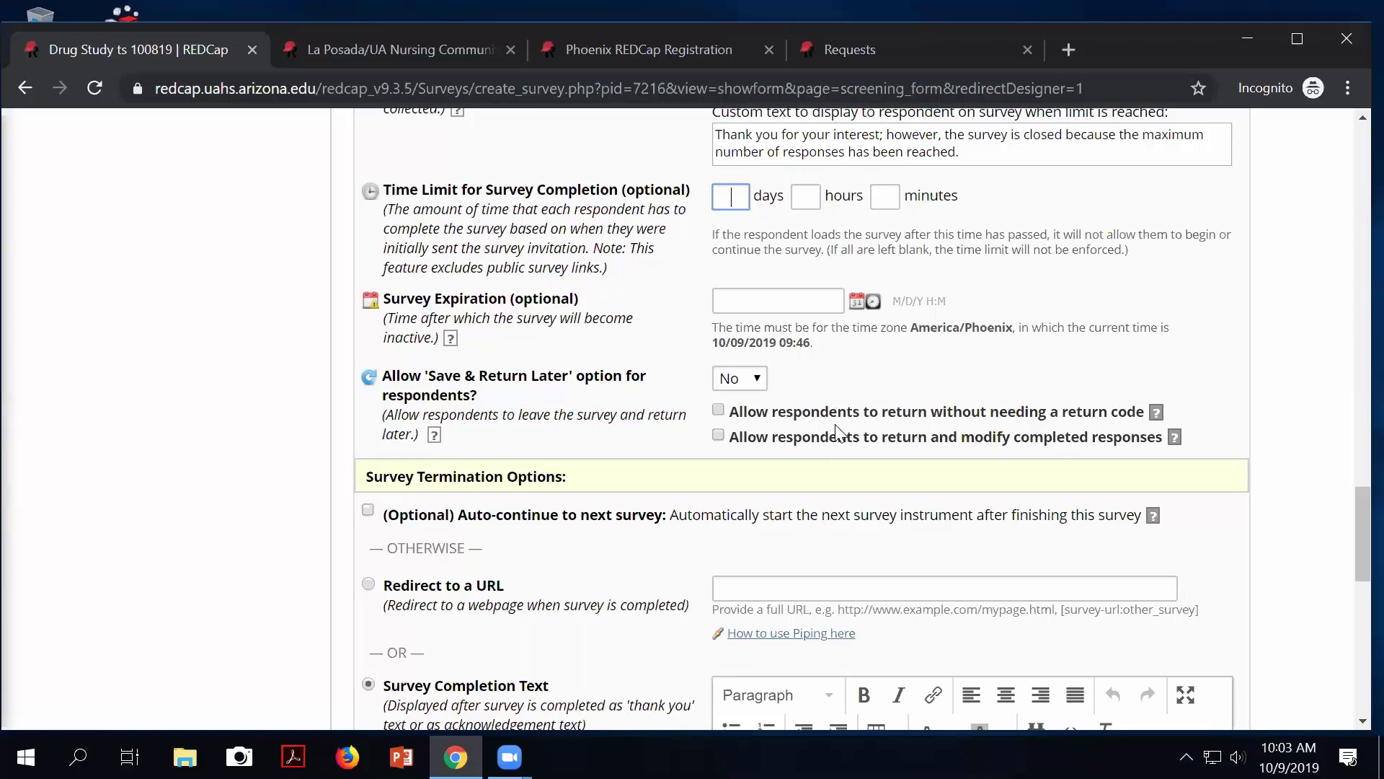
Enable '(Optional) Auto-continue to next survey' under Survey Termination Options.
{"action": "left_click", "coordinate": [368, 511]}
{"action": "scroll", "coordinate": [611, 582], "scroll_direction": "down", "scroll_amount": 3}
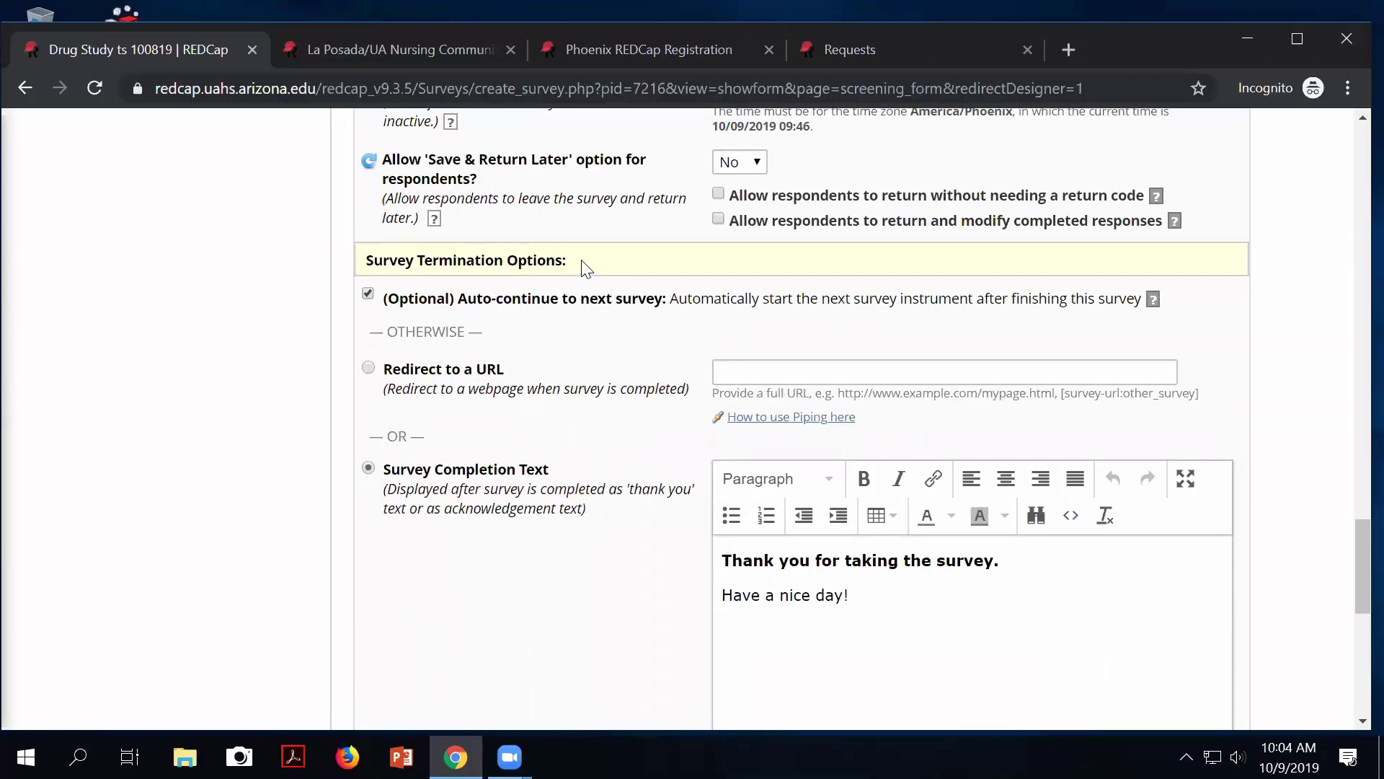
{"action": "left_click_drag", "start_coordinate": [581, 266], "coordinate": [526, 261]}
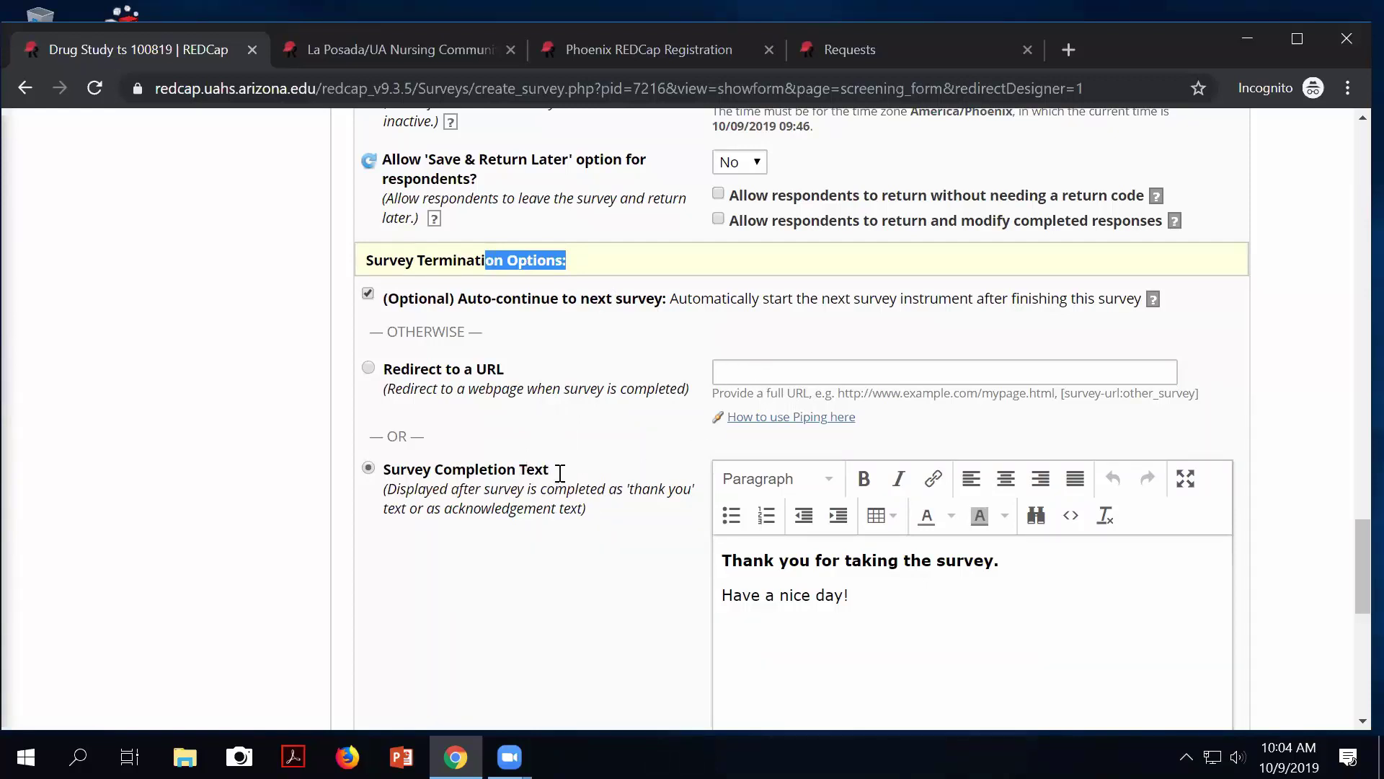
{"action": "scroll", "coordinate": [617, 476], "scroll_direction": "down", "scroll_amount": 1}
{"action": "scroll", "coordinate": [620, 476], "scroll_direction": "down", "scroll_amount": 3}
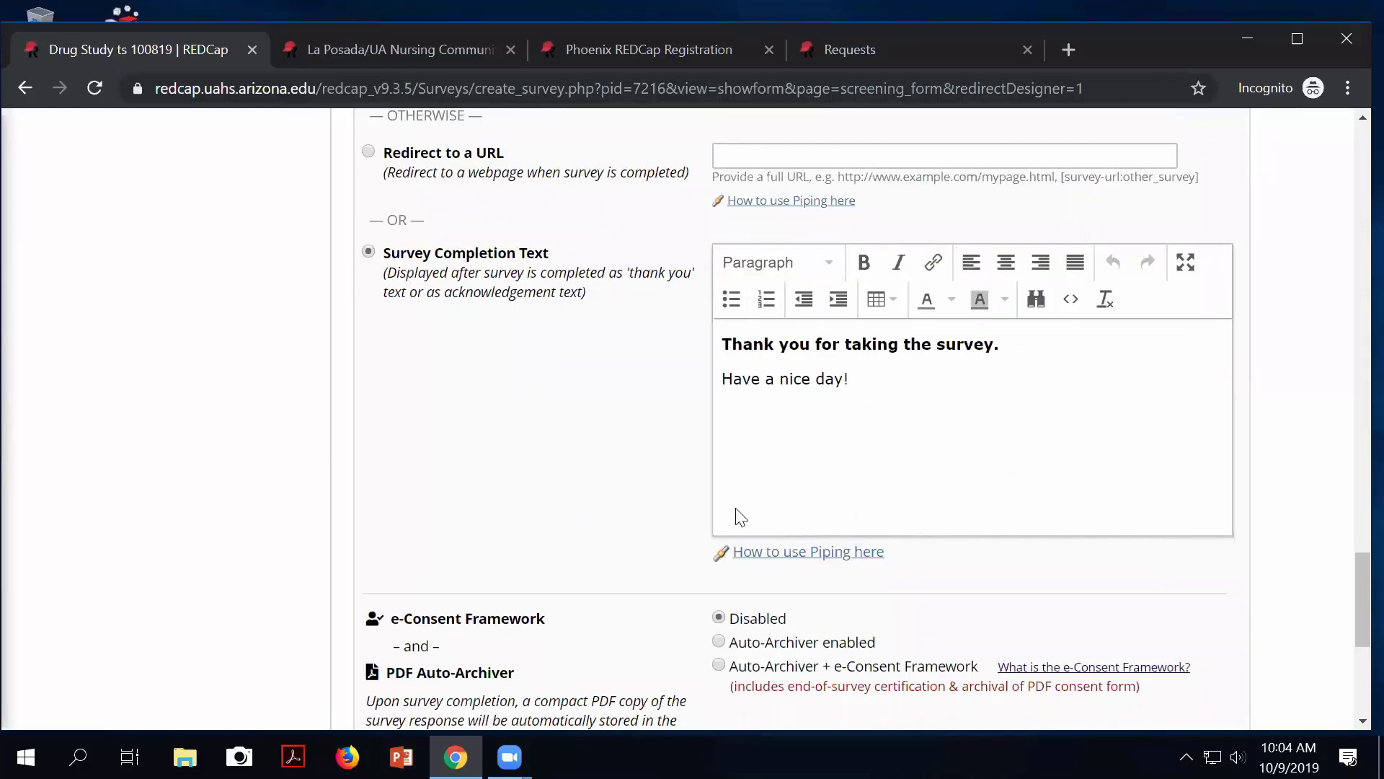
{"action": "scroll", "coordinate": [735, 514], "scroll_direction": "down", "scroll_amount": 3}
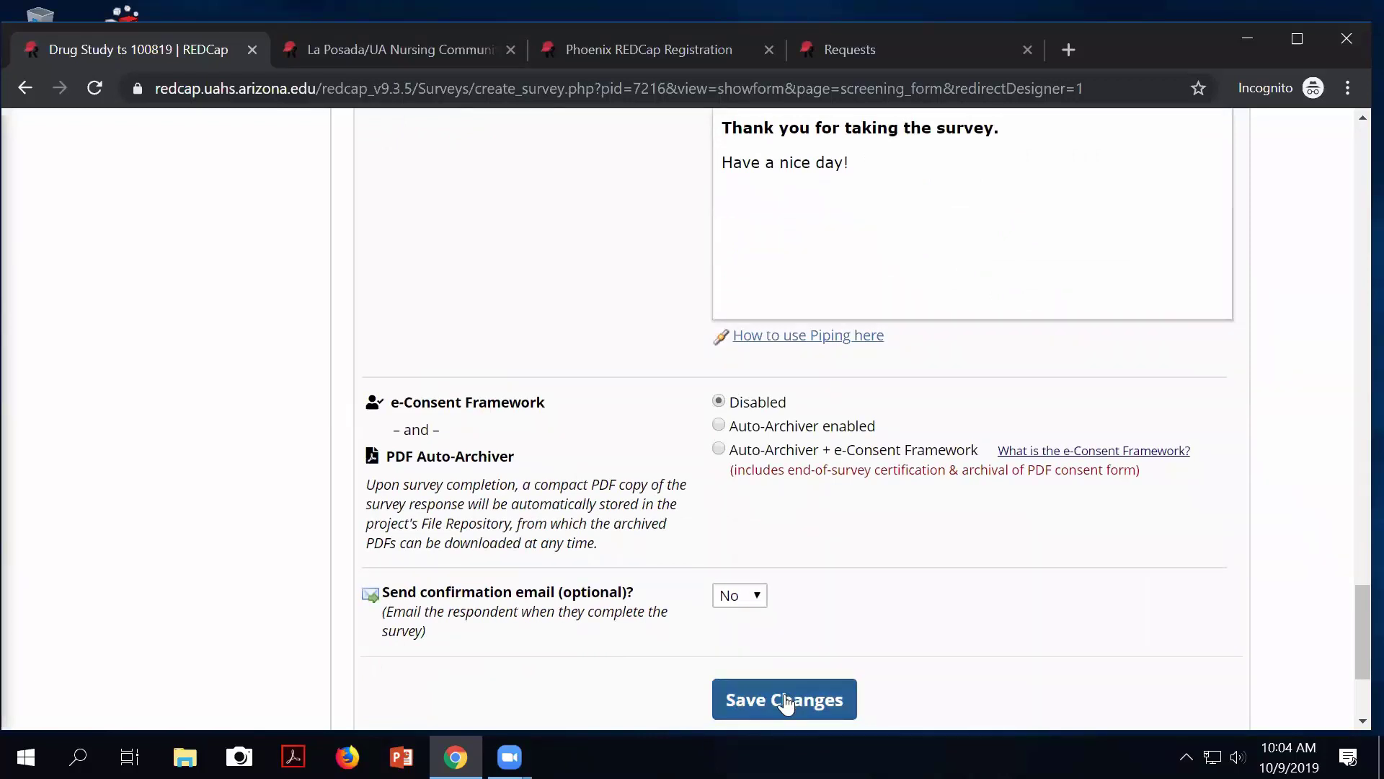
Save Changes on the Screening Form survey settings page.
{"action": "scroll", "coordinate": [827, 605], "scroll_direction": "down", "scroll_amount": 2}
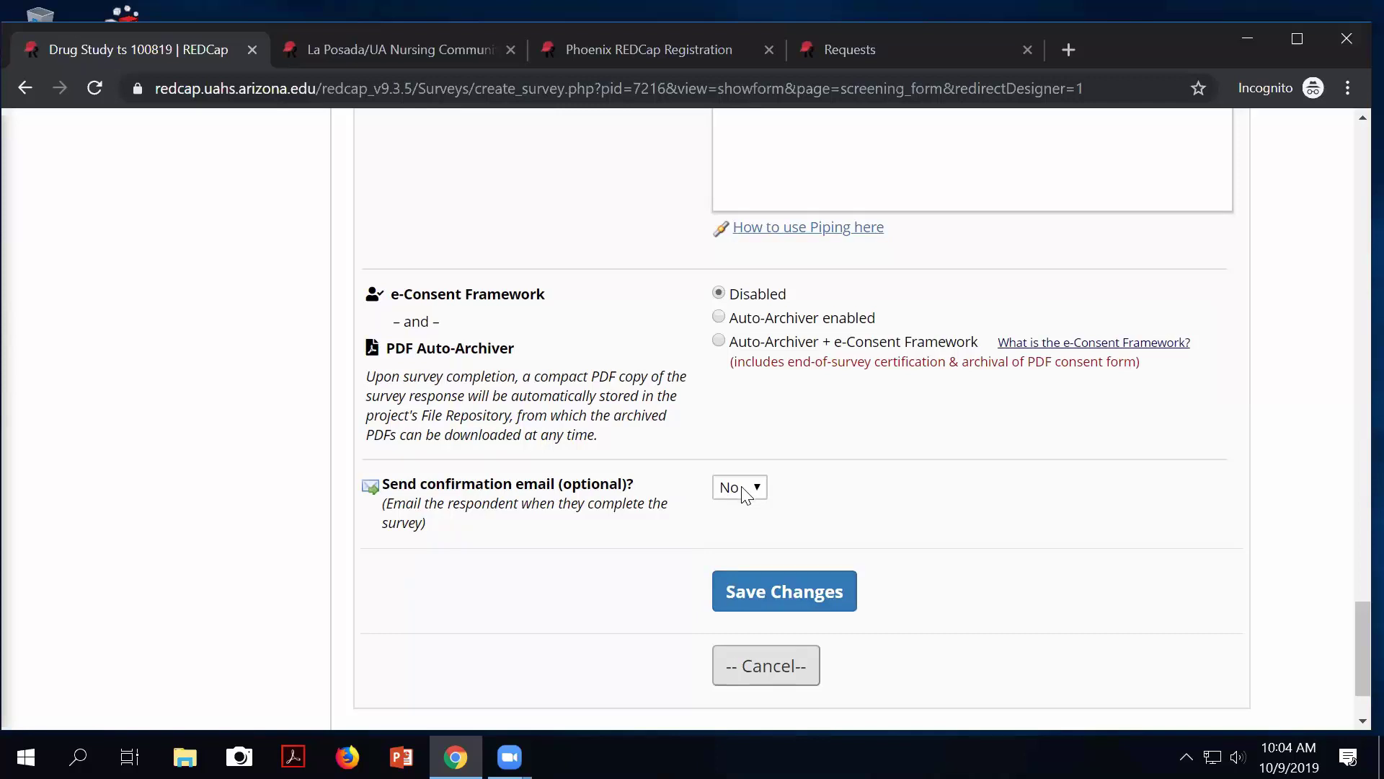
{"action": "left_click", "coordinate": [810, 593]}
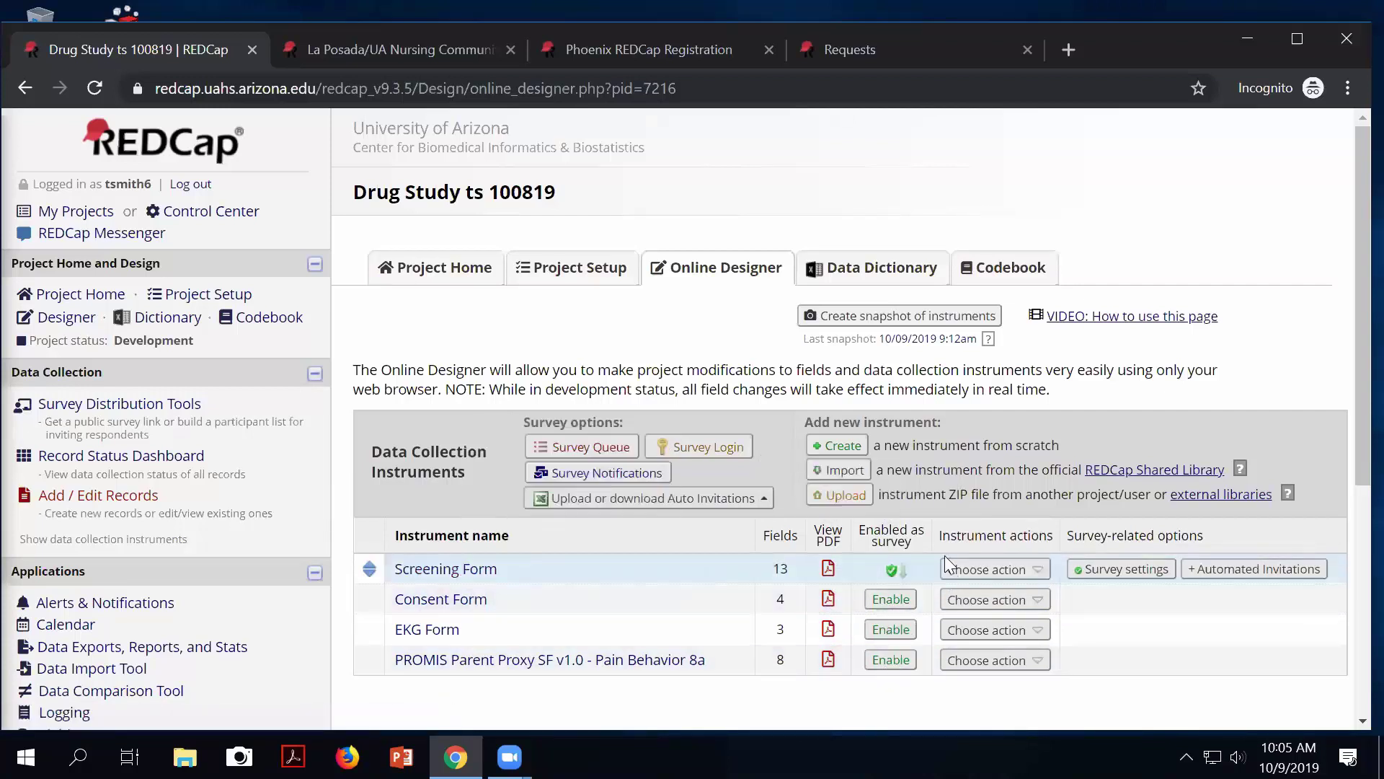
{"action": "left_click", "coordinate": [1145, 570]}
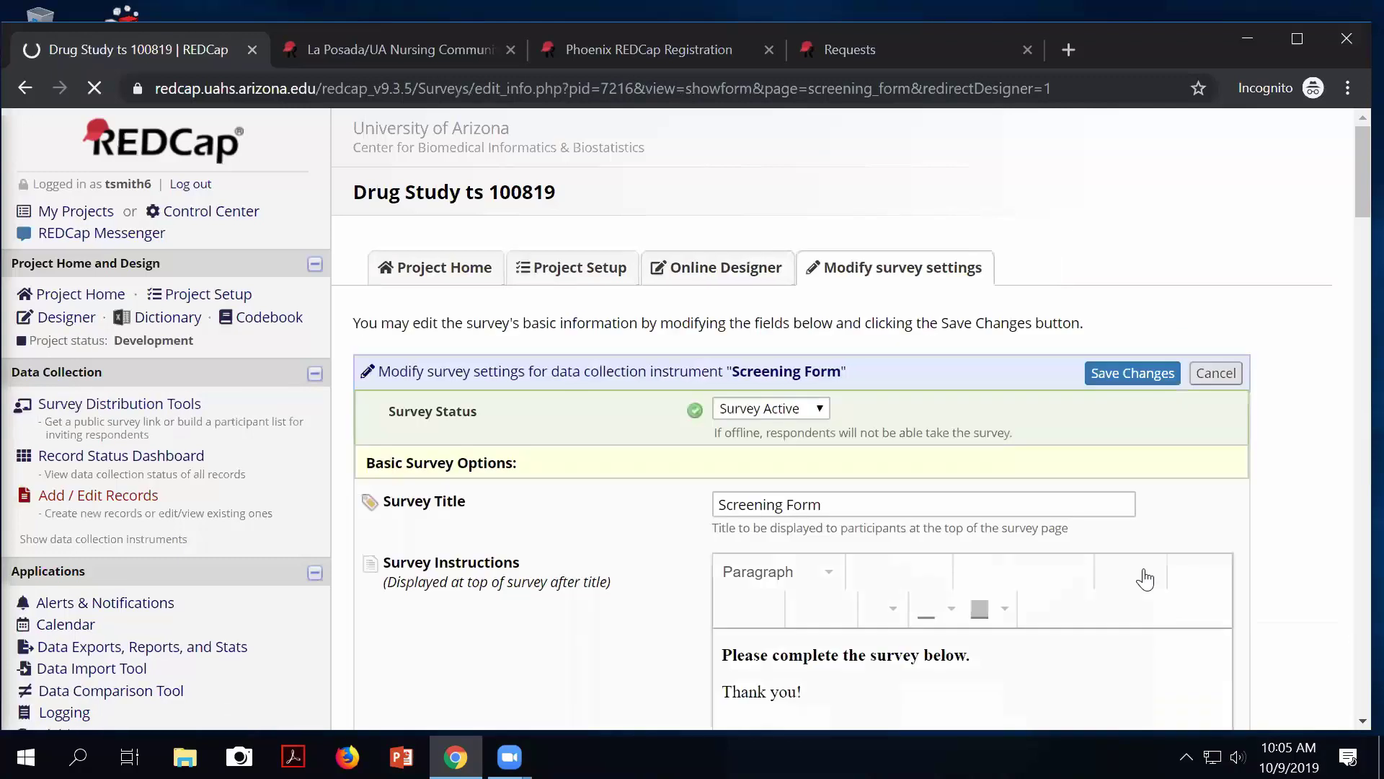
{"action": "scroll", "coordinate": [997, 580], "scroll_direction": "down", "scroll_amount": 15}
{"action": "scroll", "coordinate": [995, 580], "scroll_direction": "up", "scroll_amount": 6}
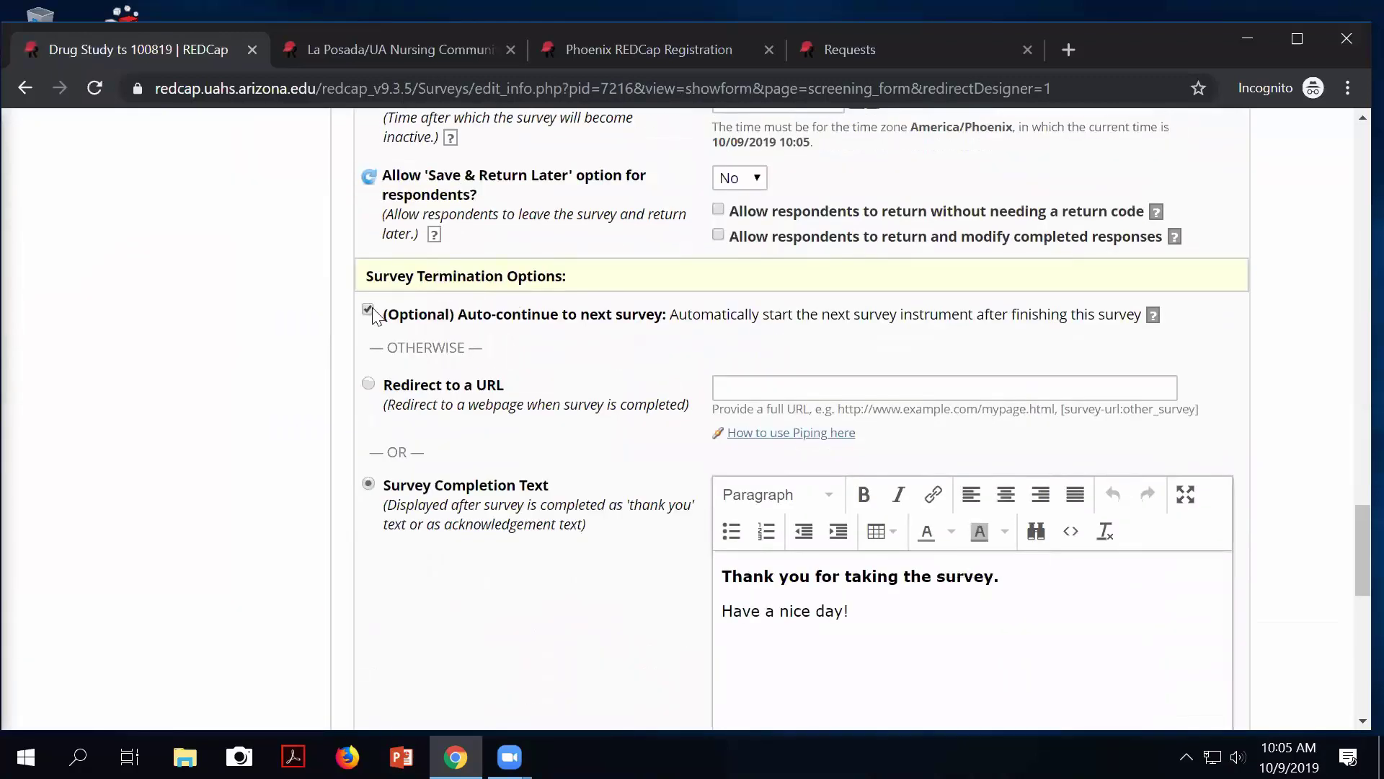
{"action": "scroll", "coordinate": [649, 447], "scroll_direction": "down", "scroll_amount": 7}
{"action": "left_click", "coordinate": [750, 607]}
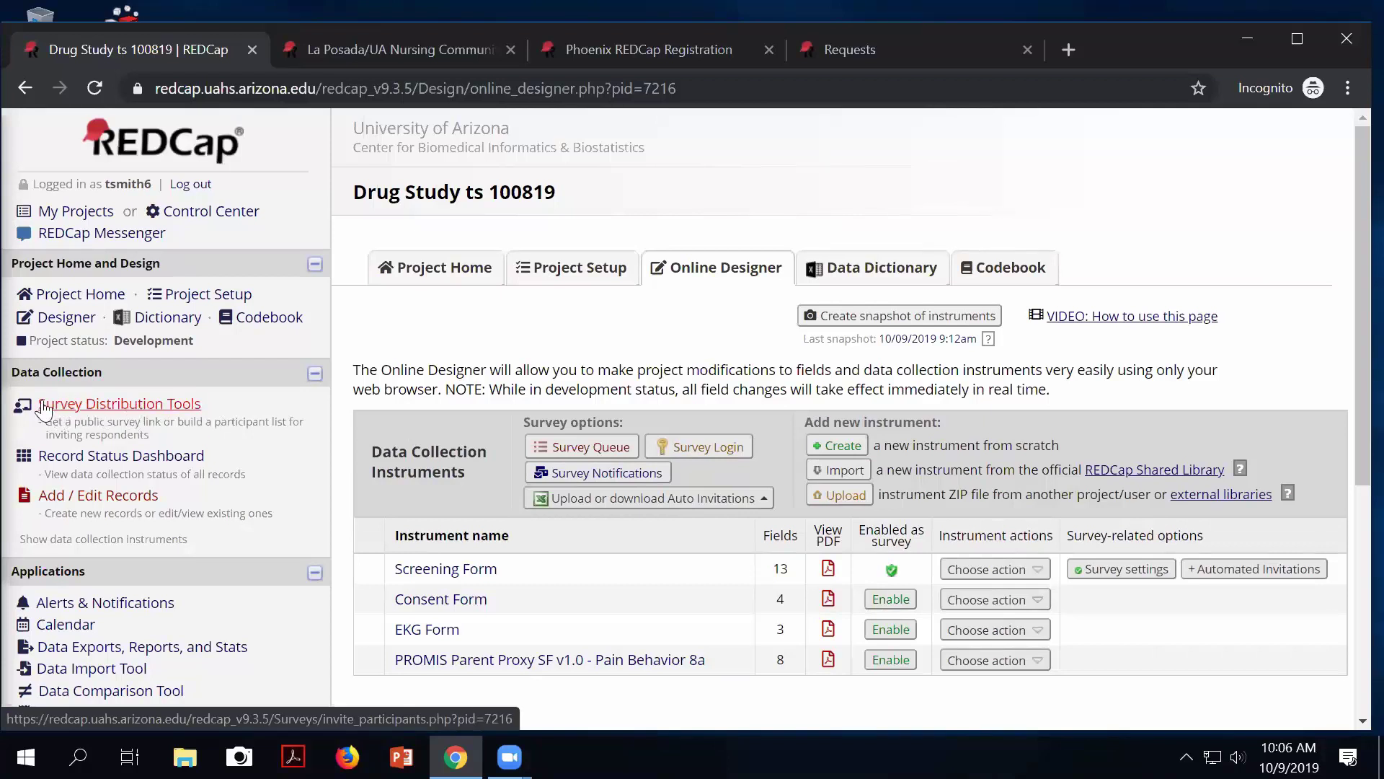
Open the project's public survey in a new tab from Survey Distribution Tools.
{"action": "left_click", "coordinate": [69, 410]}
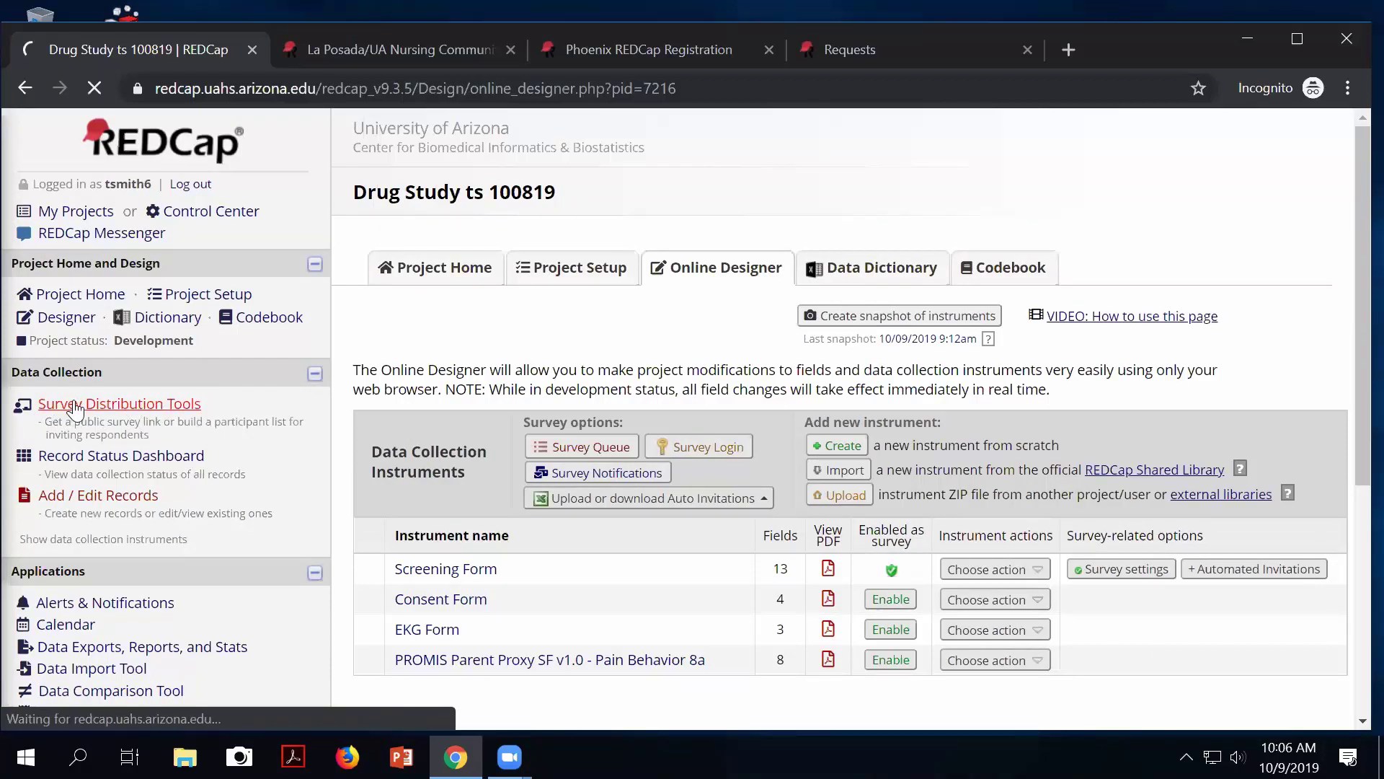
{"action": "scroll", "coordinate": [553, 574], "scroll_direction": "down", "scroll_amount": 2}
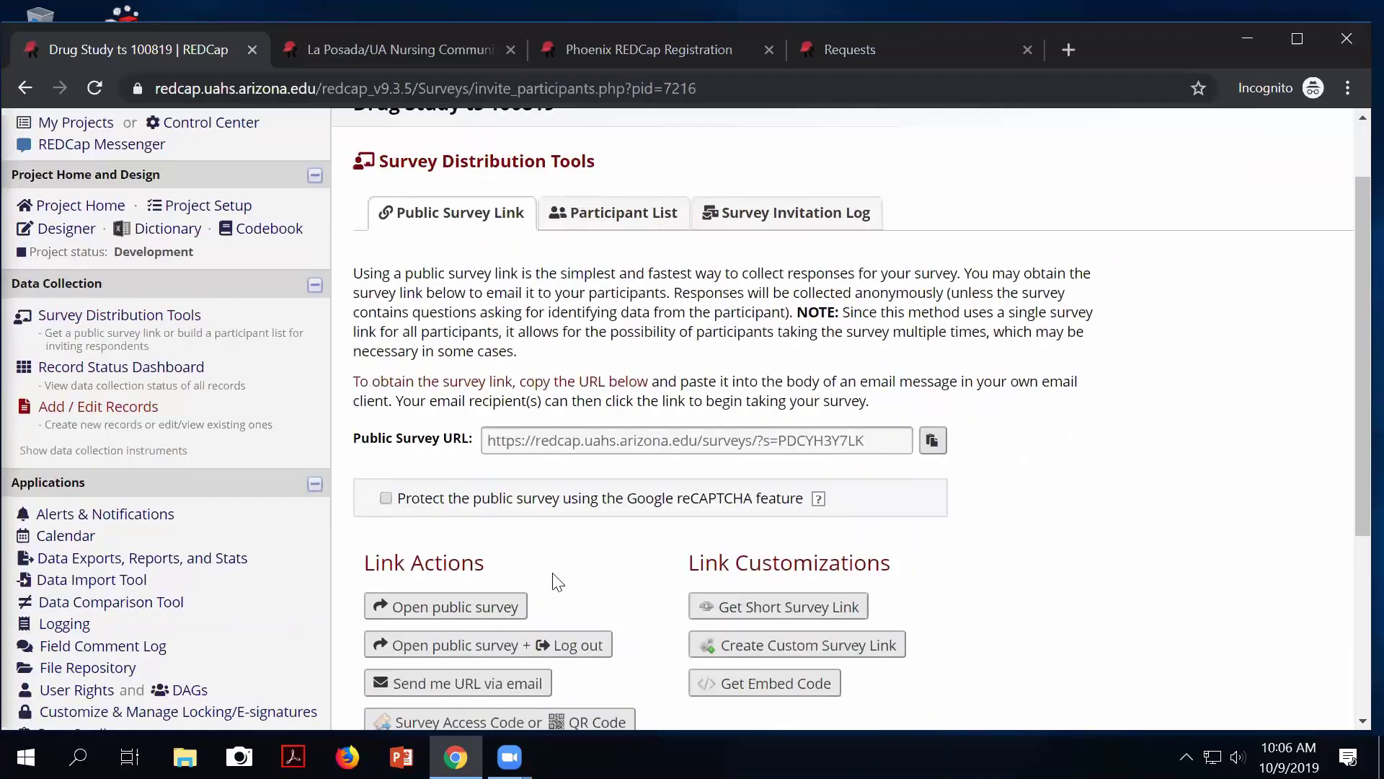
{"action": "scroll", "coordinate": [553, 583], "scroll_direction": "down", "scroll_amount": 2}
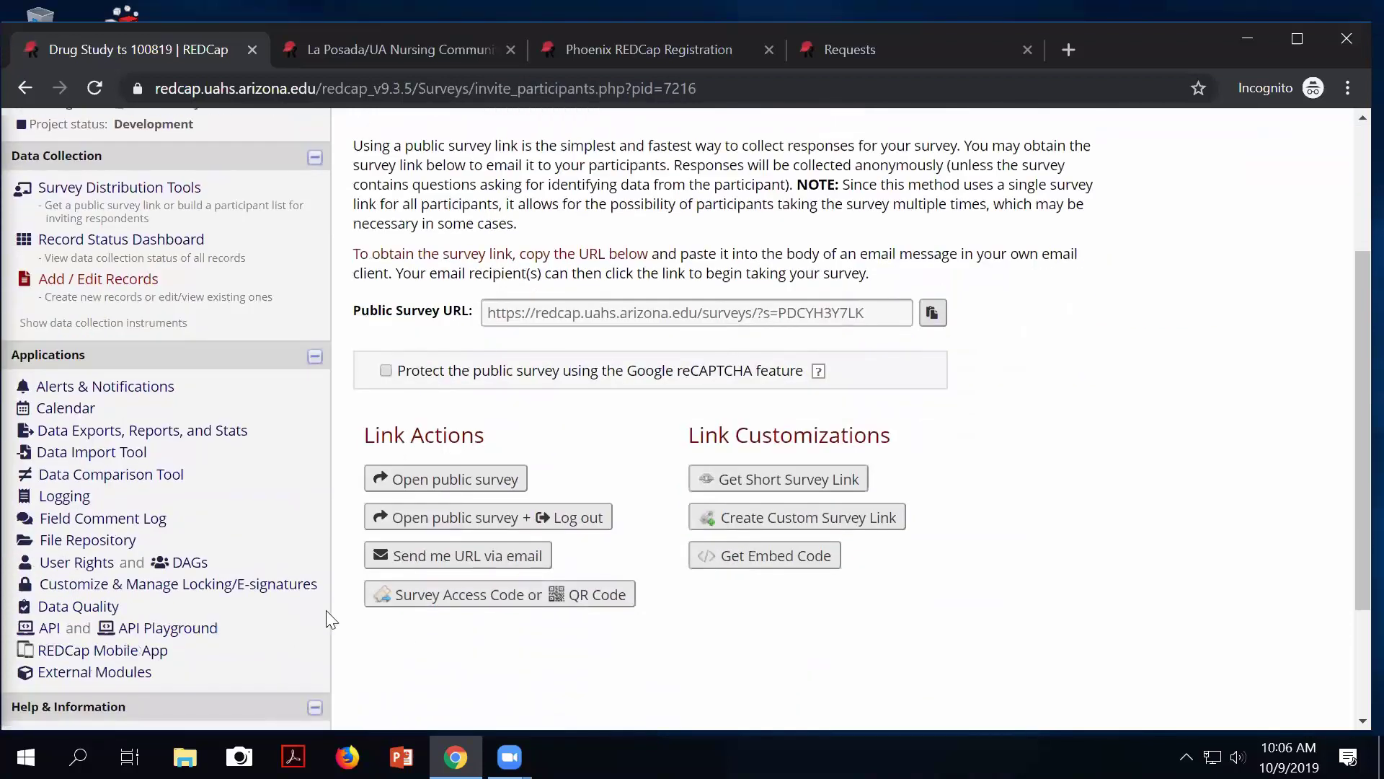
{"action": "left_click", "coordinate": [460, 487]}
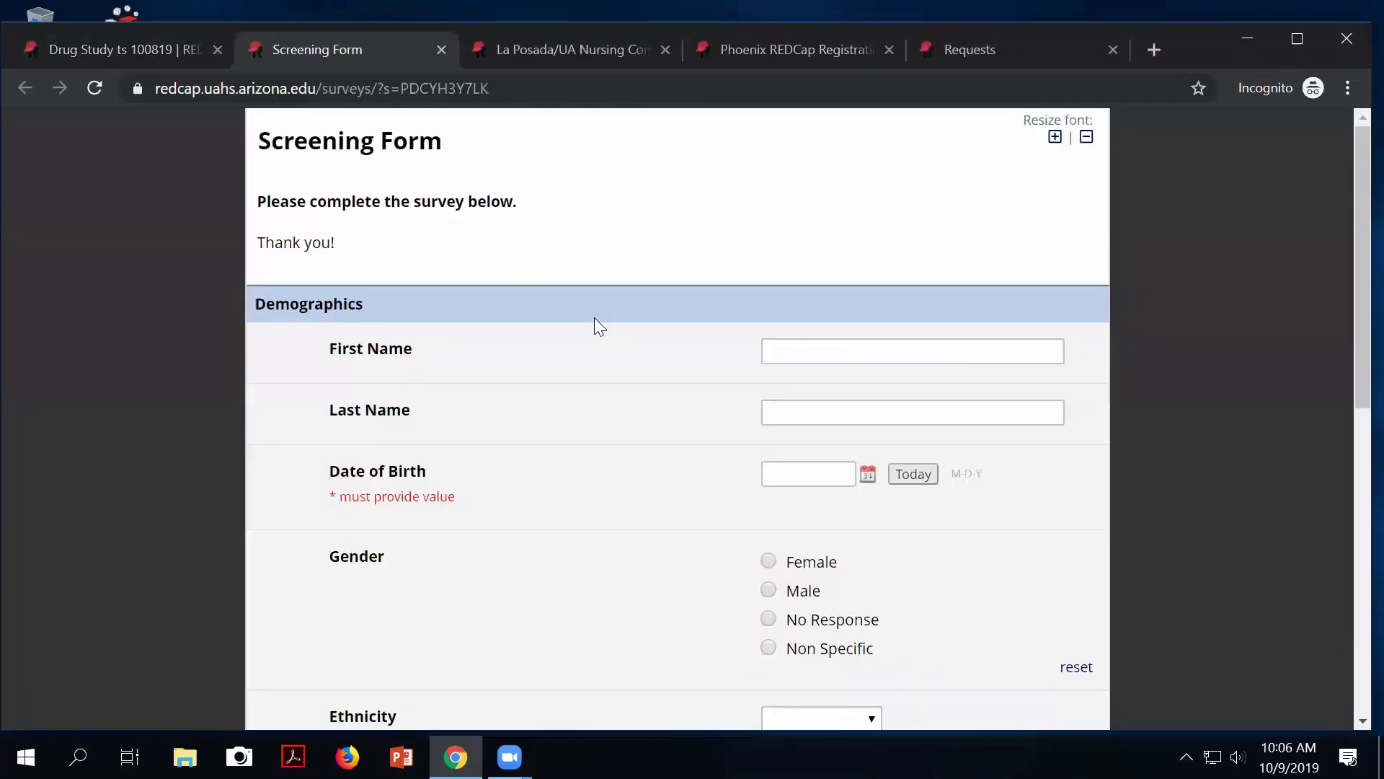
{"action": "scroll", "coordinate": [595, 319], "scroll_direction": "down", "scroll_amount": 6}
{"action": "scroll", "coordinate": [592, 317], "scroll_direction": "down", "scroll_amount": 3}
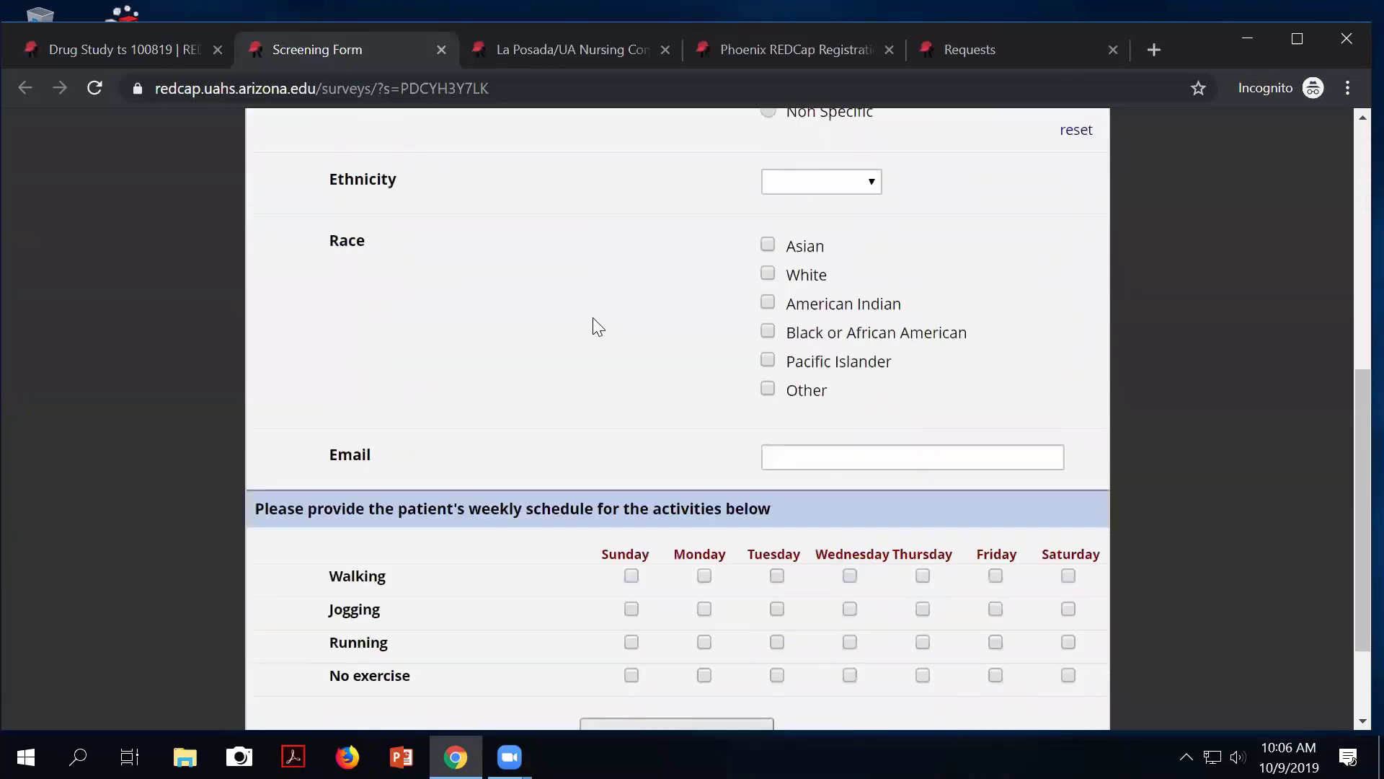
{"action": "scroll", "coordinate": [587, 324], "scroll_direction": "up", "scroll_amount": 1}
{"action": "scroll", "coordinate": [580, 335], "scroll_direction": "up", "scroll_amount": 8}
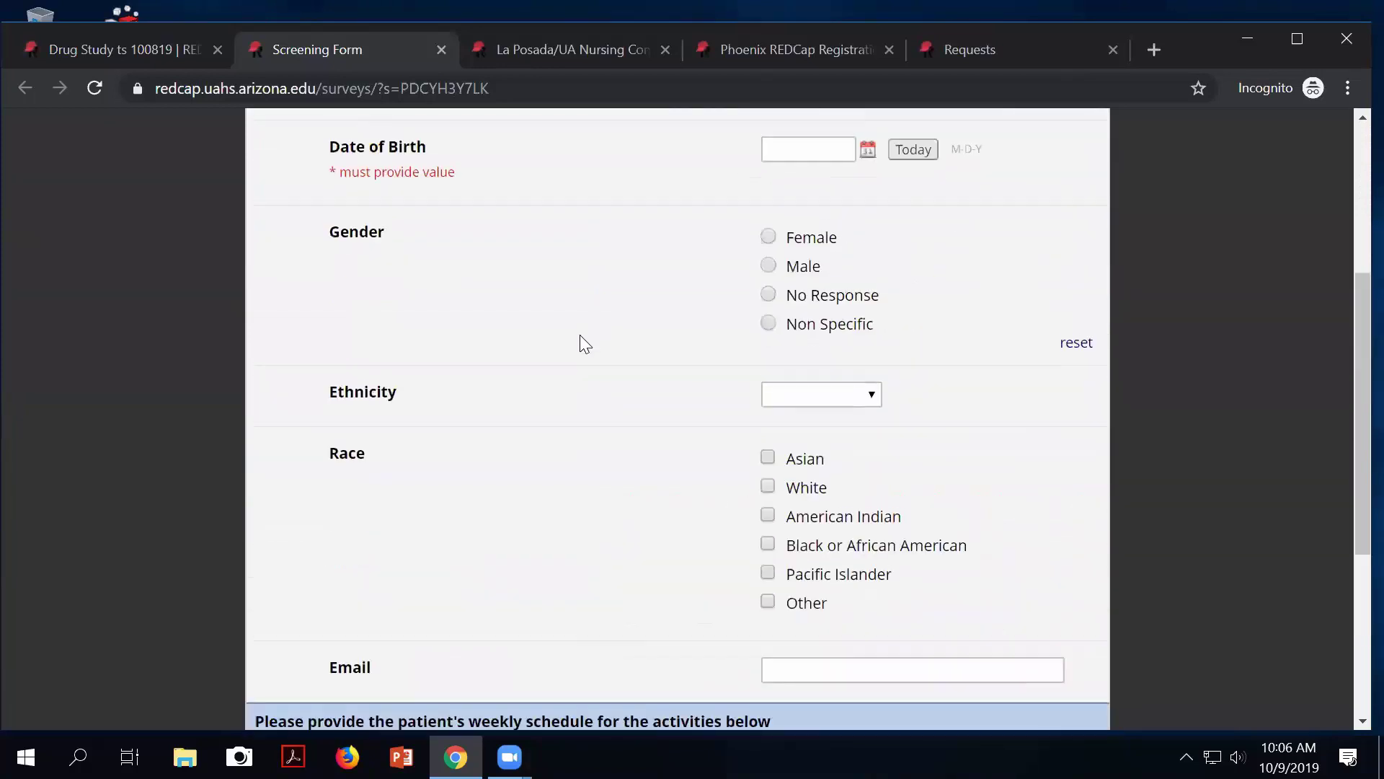
{"action": "scroll", "coordinate": [577, 334], "scroll_direction": "down", "scroll_amount": 9}
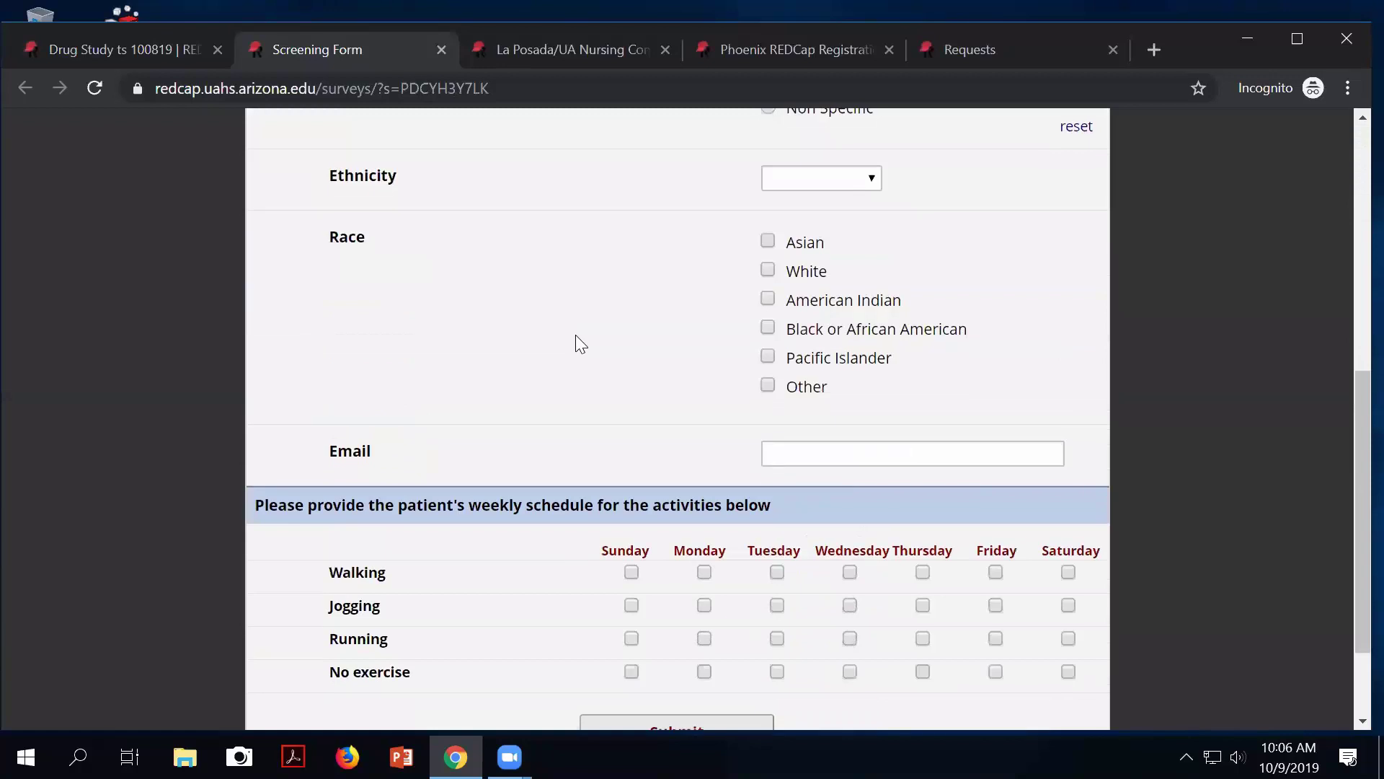
{"action": "scroll", "coordinate": [609, 441], "scroll_direction": "up", "scroll_amount": 9}
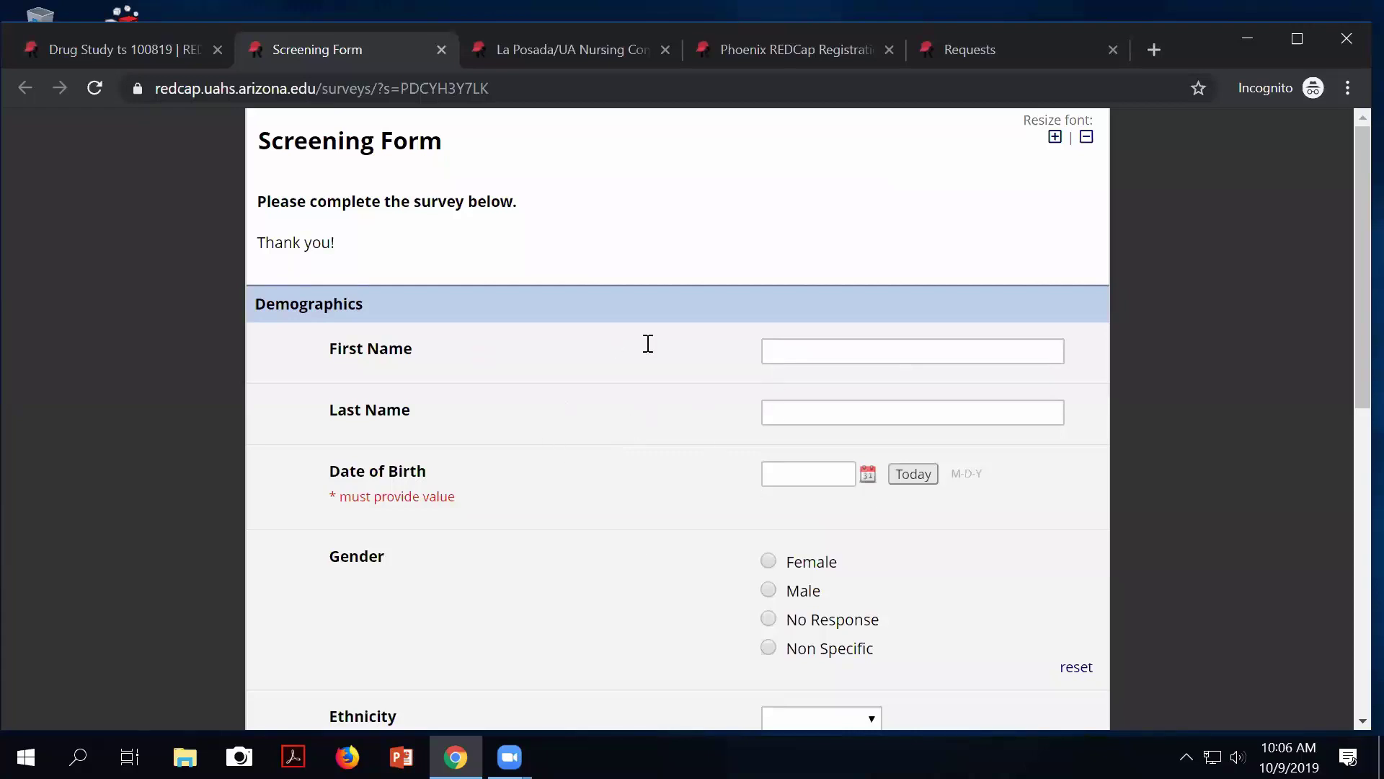
{"action": "left_click", "coordinate": [779, 355]}
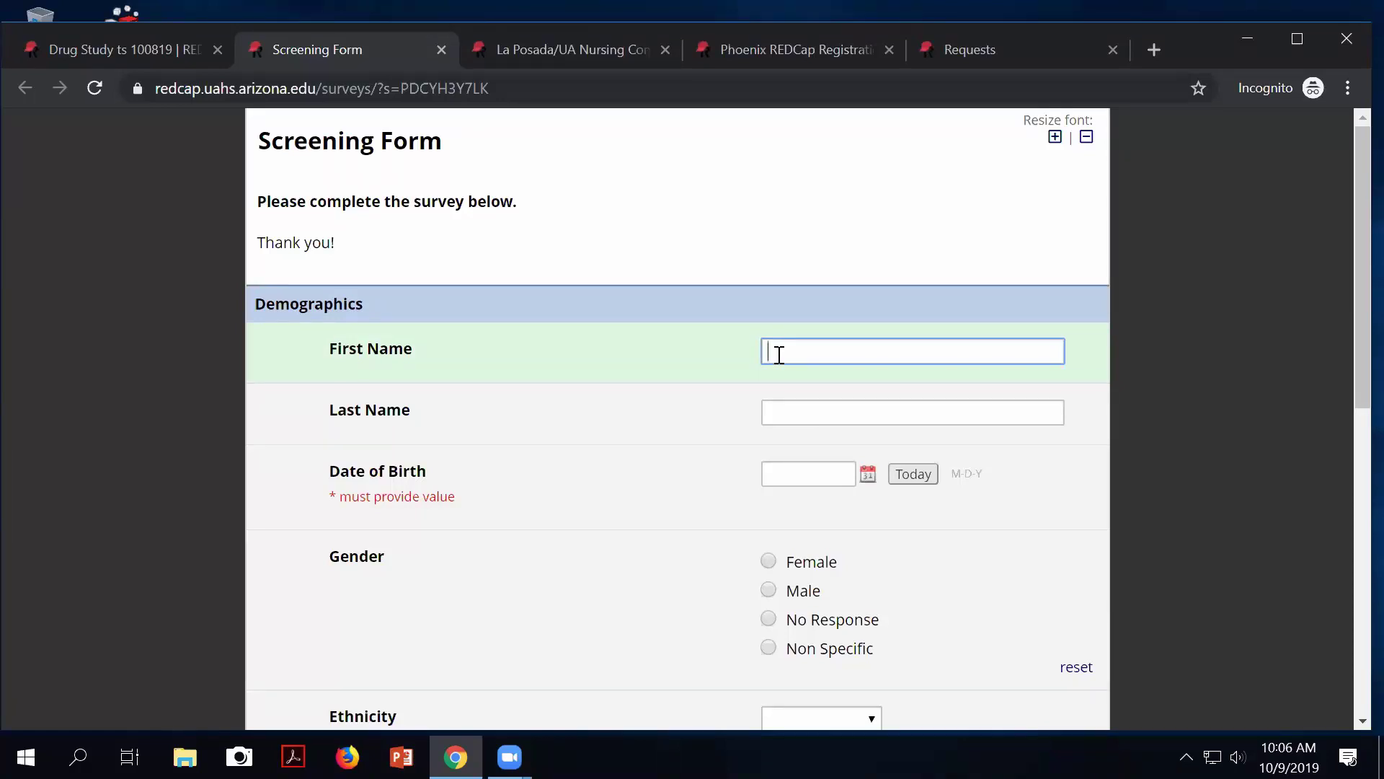
Enter the respondent's first and last name and set date of birth to 10-02-1940.
{"action": "type", "text": "Apraham"}
{"action": "key", "text": "Tab"}
{"action": "type", "text": "Lincoln"}
{"action": "key", "text": "Tab"}
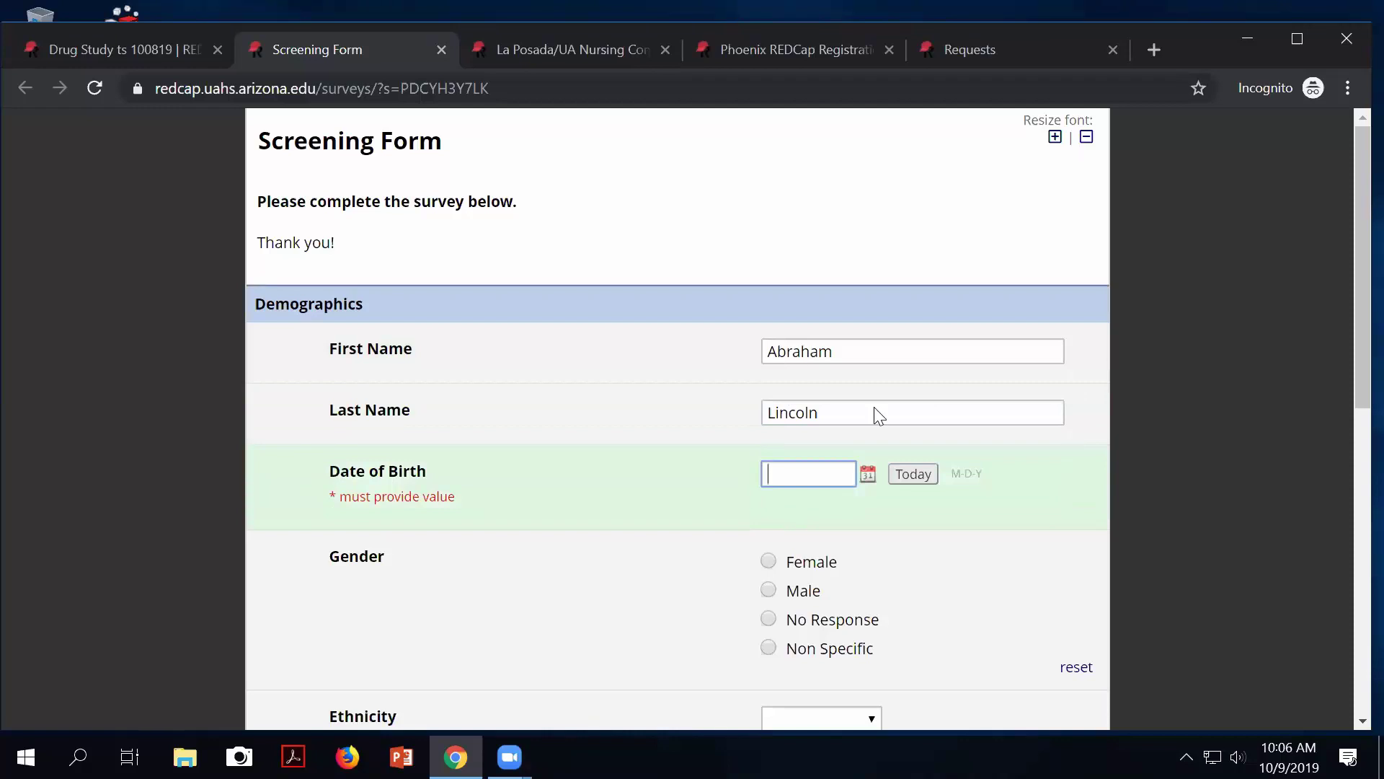
{"action": "left_click", "coordinate": [868, 474]}
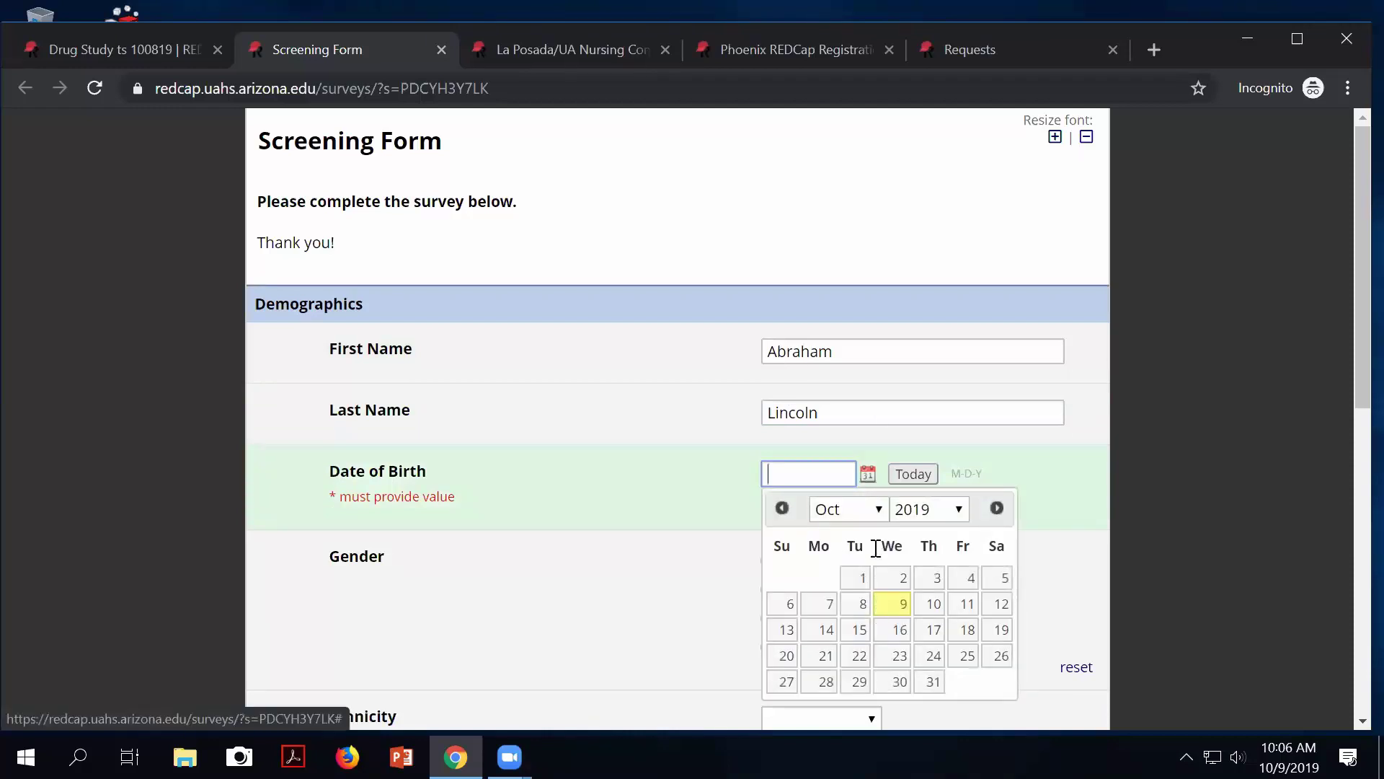
{"action": "left_click", "coordinate": [941, 509]}
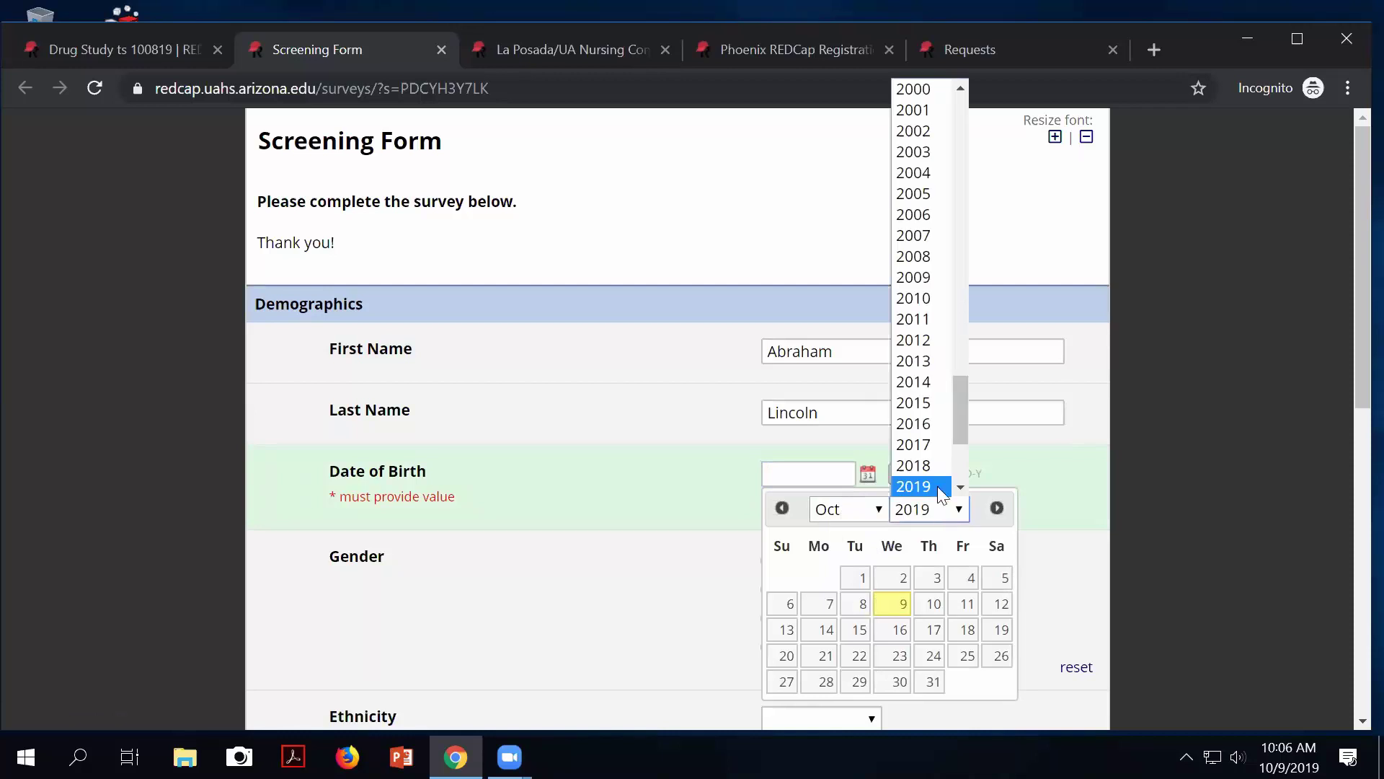
{"action": "scroll", "coordinate": [910, 141], "scroll_direction": "up", "scroll_amount": 20}
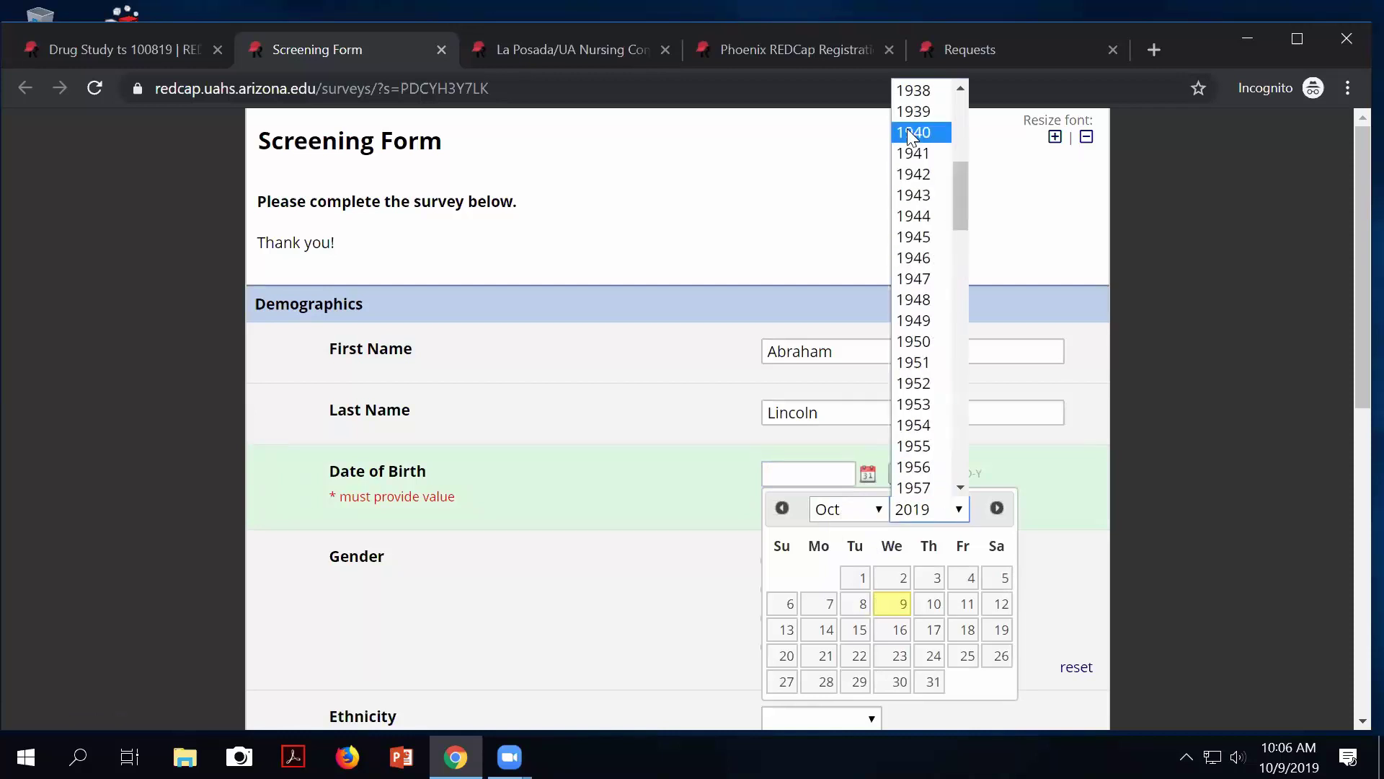
{"action": "left_click", "coordinate": [910, 132]}
{"action": "scroll", "coordinate": [942, 331], "scroll_direction": "down", "scroll_amount": 1}
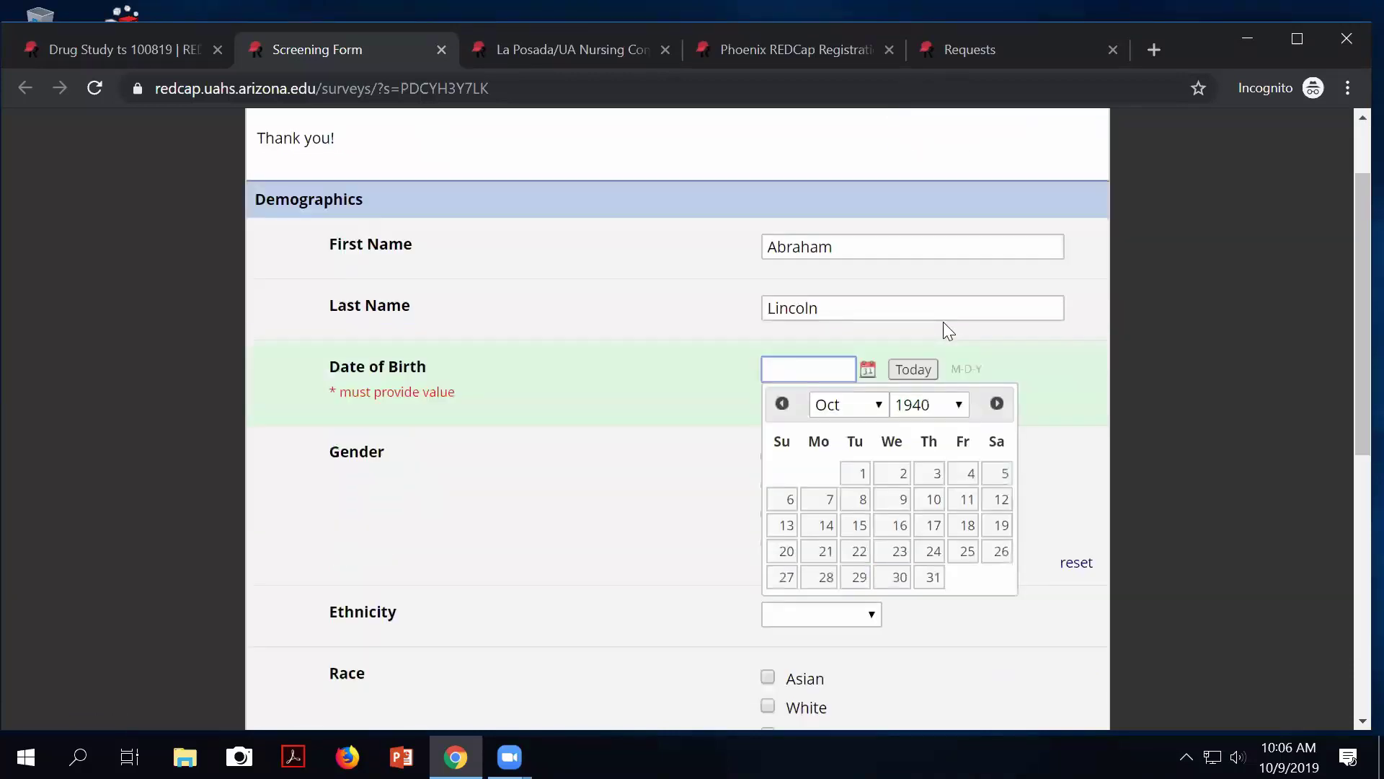
{"action": "left_click", "coordinate": [893, 476]}
Select Male, Non-Hispanic and White, then submit the survey.
{"action": "left_click", "coordinate": [769, 482]}
{"action": "left_click", "coordinate": [817, 624]}
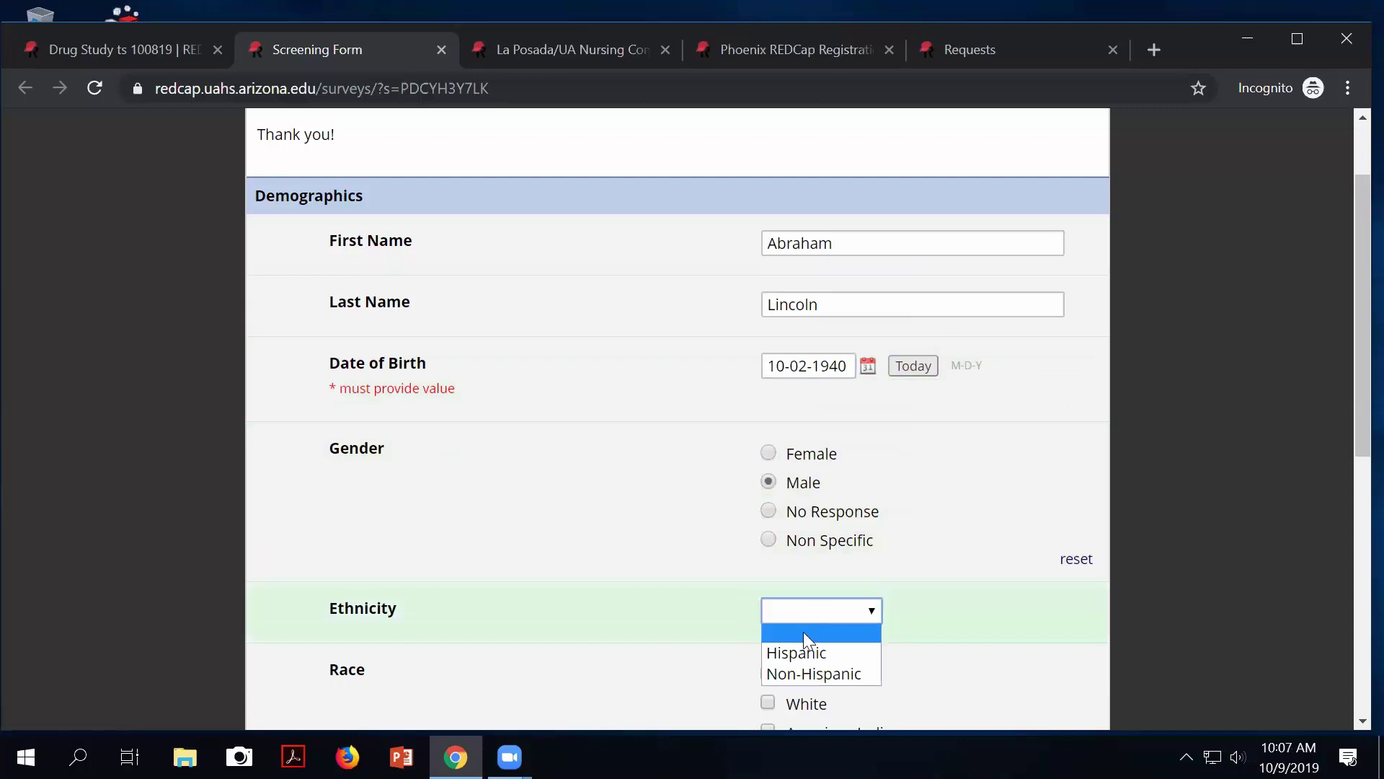
{"action": "left_click", "coordinate": [796, 669]}
{"action": "left_click", "coordinate": [768, 702]}
{"action": "scroll", "coordinate": [858, 681], "scroll_direction": "down", "scroll_amount": 8}
{"action": "left_click", "coordinate": [712, 618]}
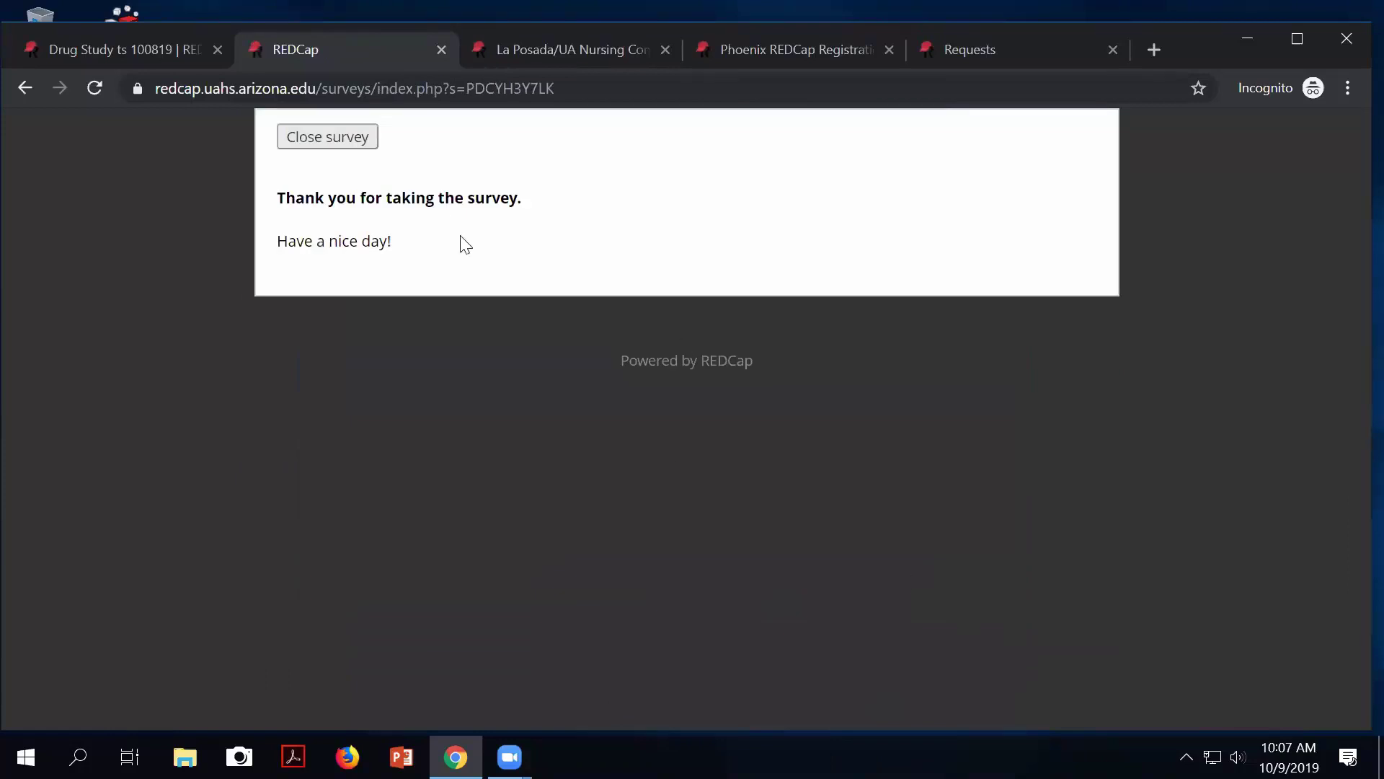
Close the survey tab and review record 3's Completed Survey Response status on the dashboard.
{"action": "left_click", "coordinate": [338, 148]}
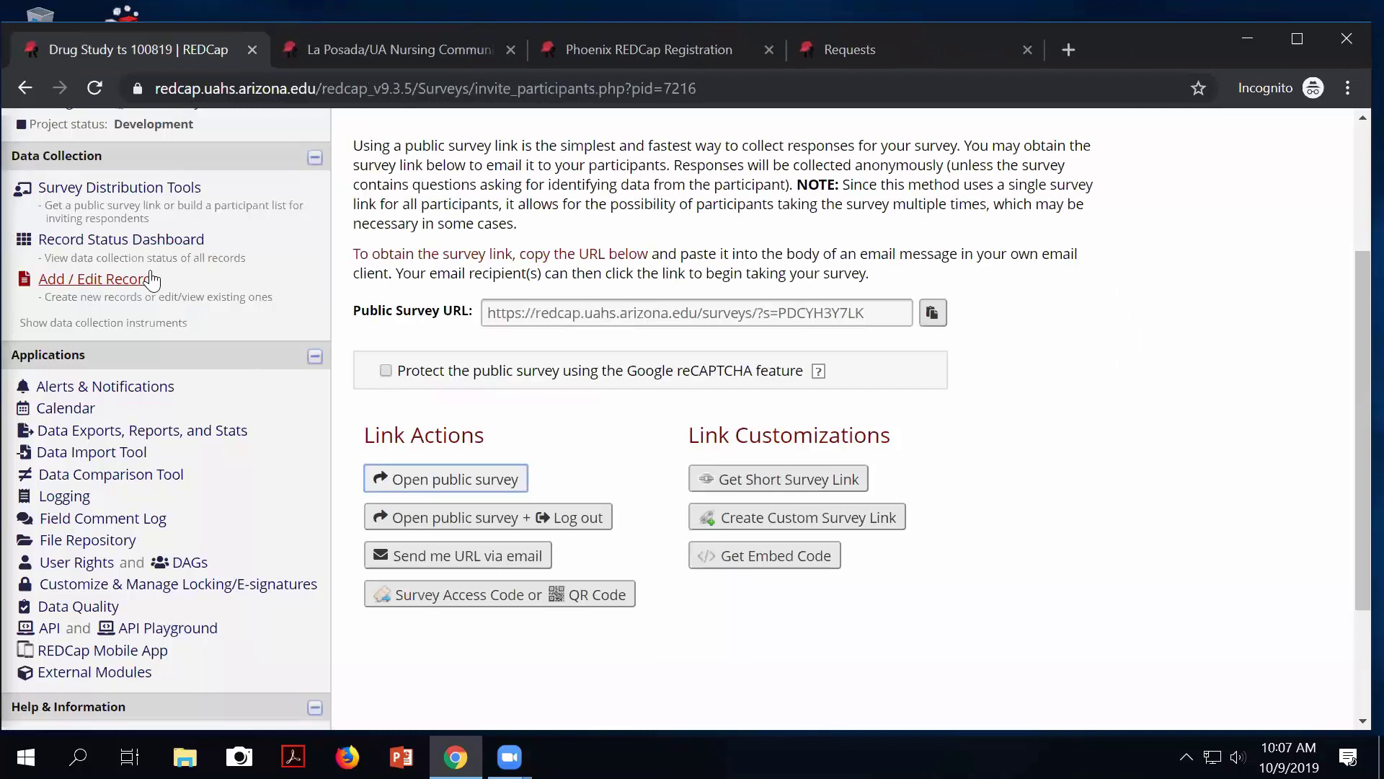
{"action": "left_click", "coordinate": [150, 244]}
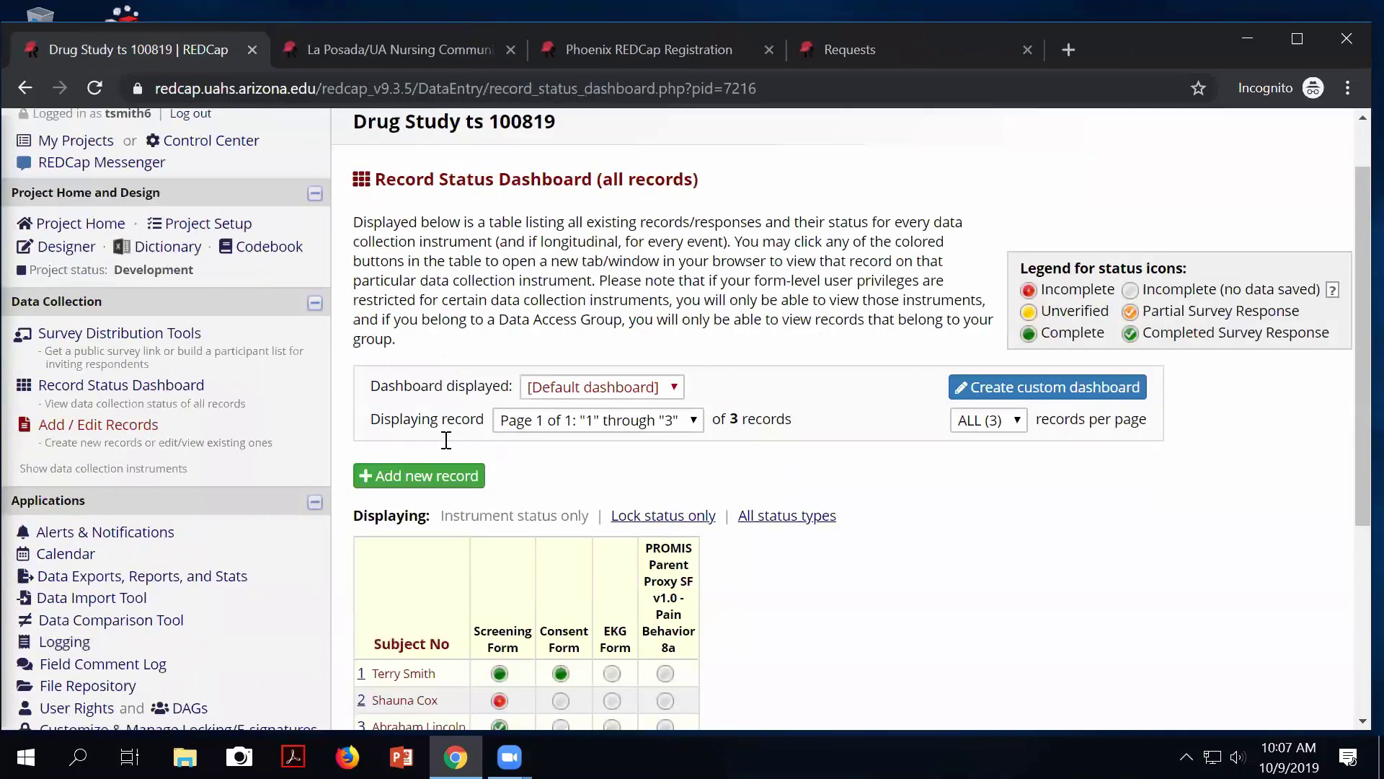
{"action": "scroll", "coordinate": [447, 440], "scroll_direction": "down", "scroll_amount": 3}
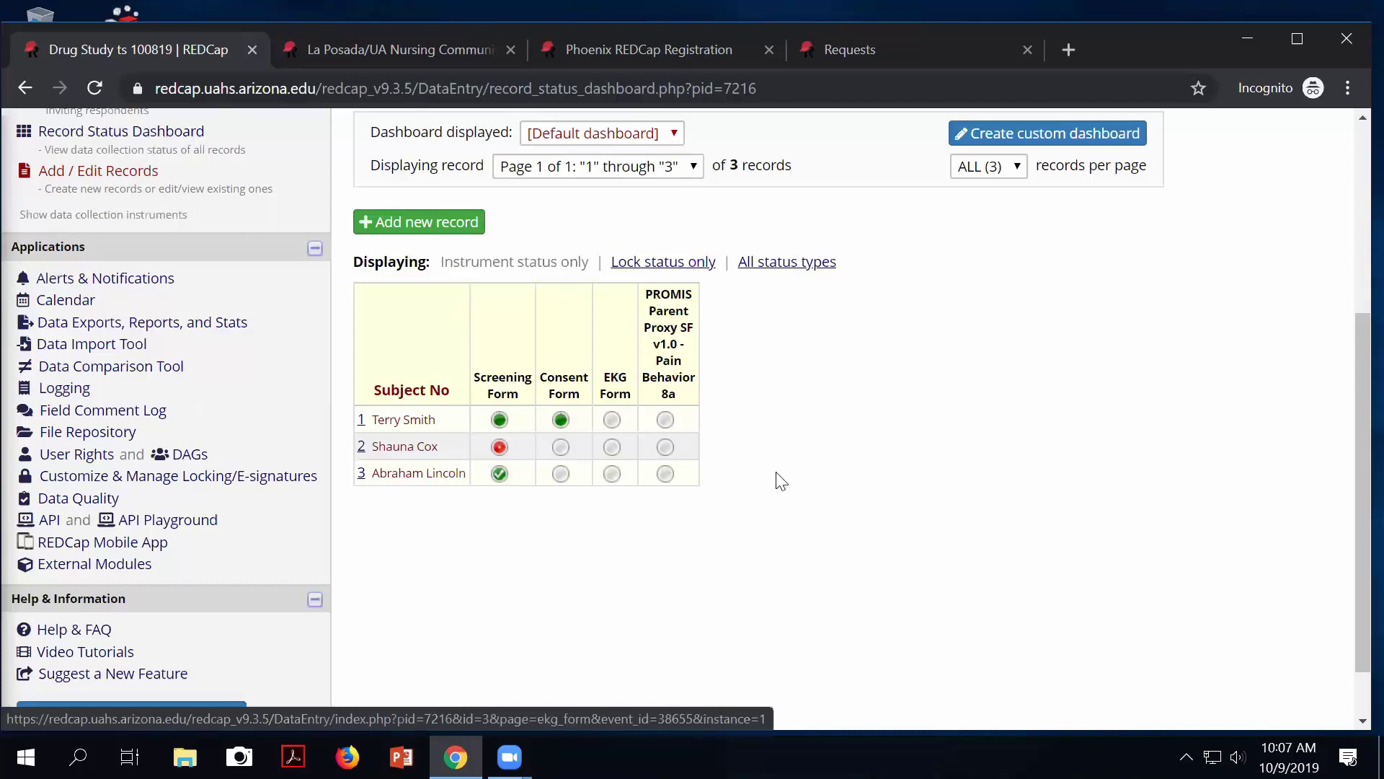
{"action": "scroll", "coordinate": [899, 508], "scroll_direction": "up", "scroll_amount": 3}
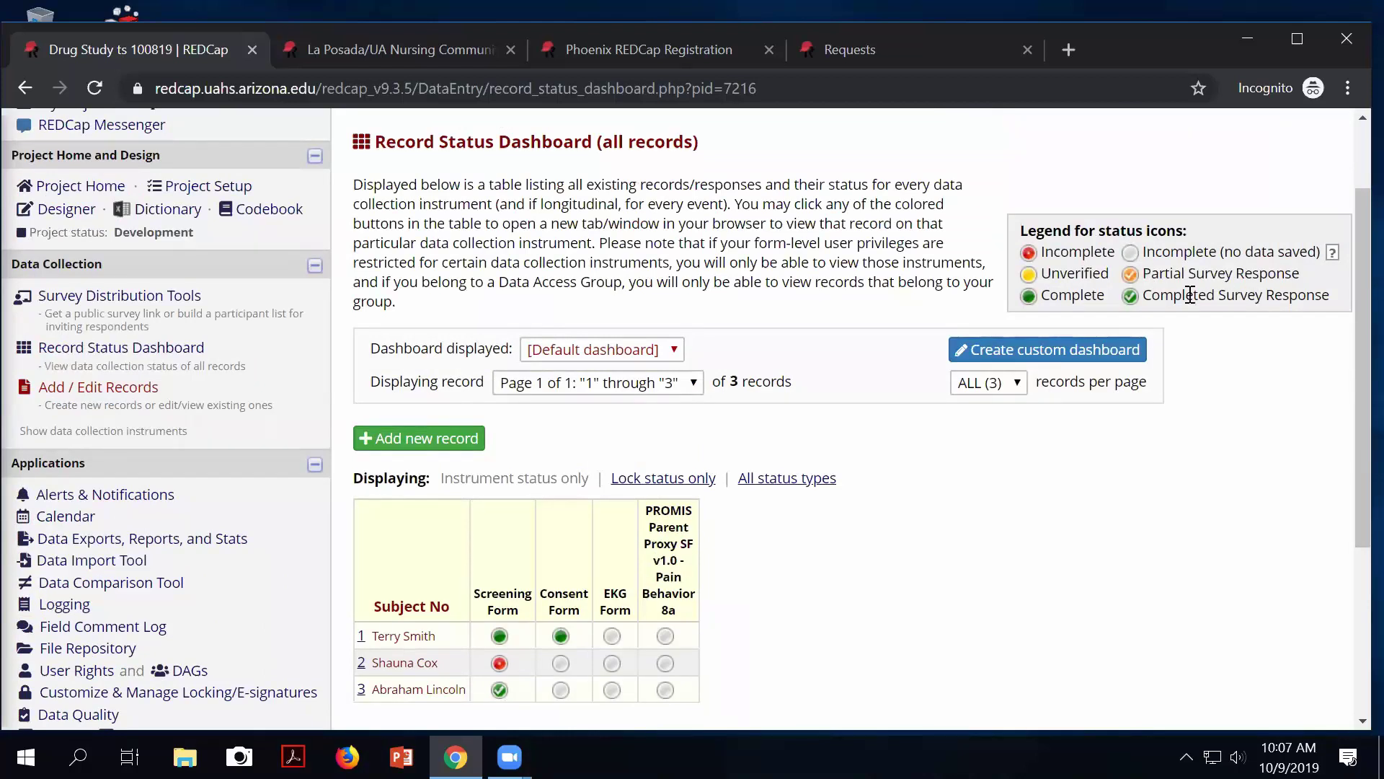
{"action": "left_click_drag", "start_coordinate": [1167, 295], "coordinate": [1278, 312]}
{"action": "left_click_drag", "start_coordinate": [1057, 296], "coordinate": [1097, 297]}
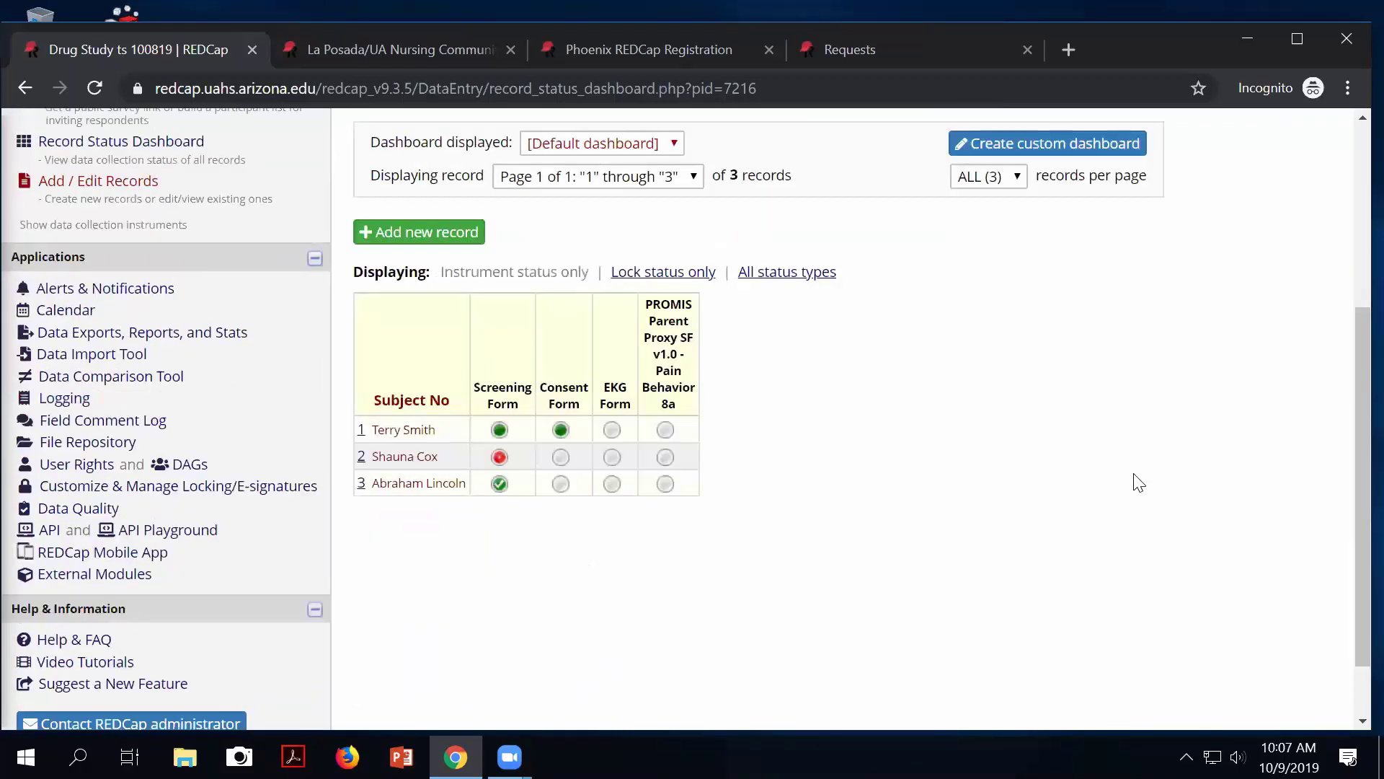
{"action": "scroll", "coordinate": [1146, 476], "scroll_direction": "down", "scroll_amount": 3}
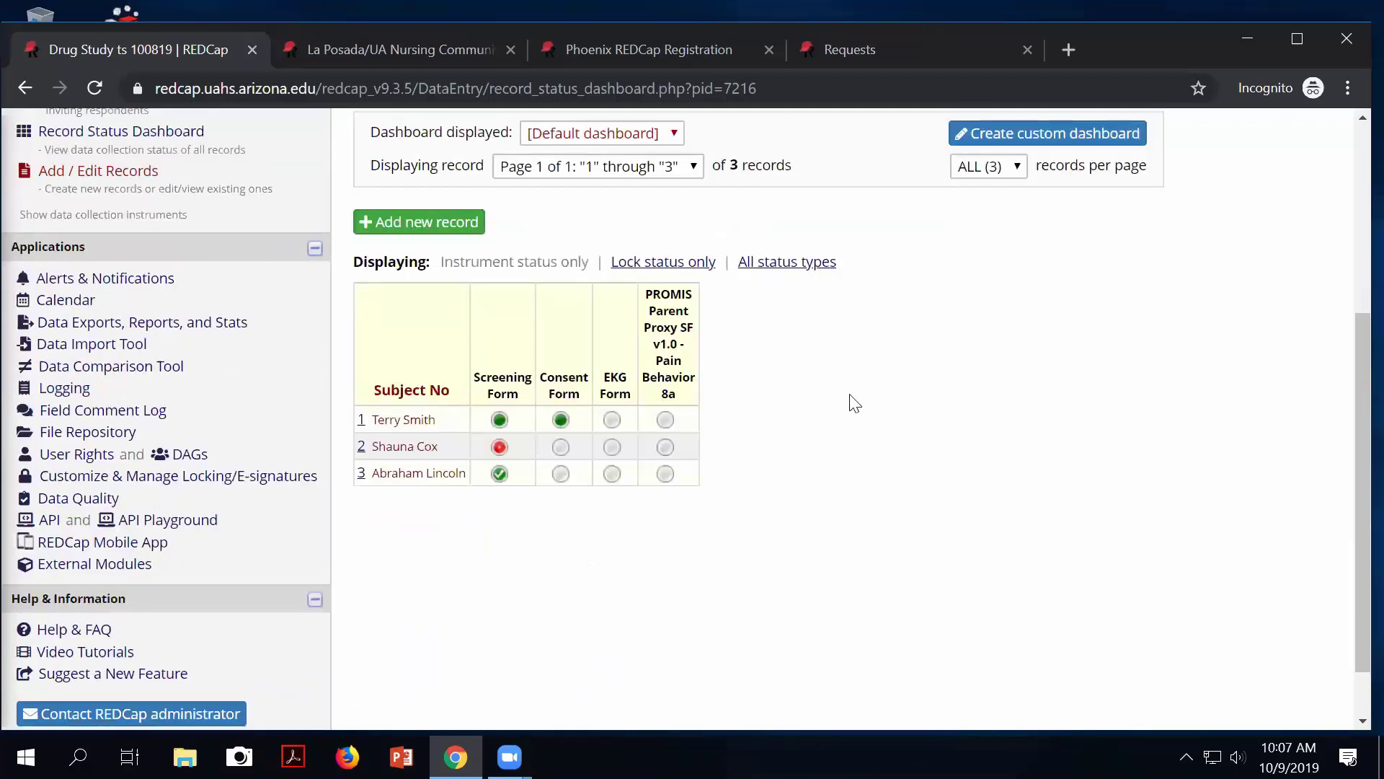
Open record 3's Screening Form, completed on 10/09/2019 10:07am, and review it.
{"action": "left_click", "coordinate": [500, 475]}
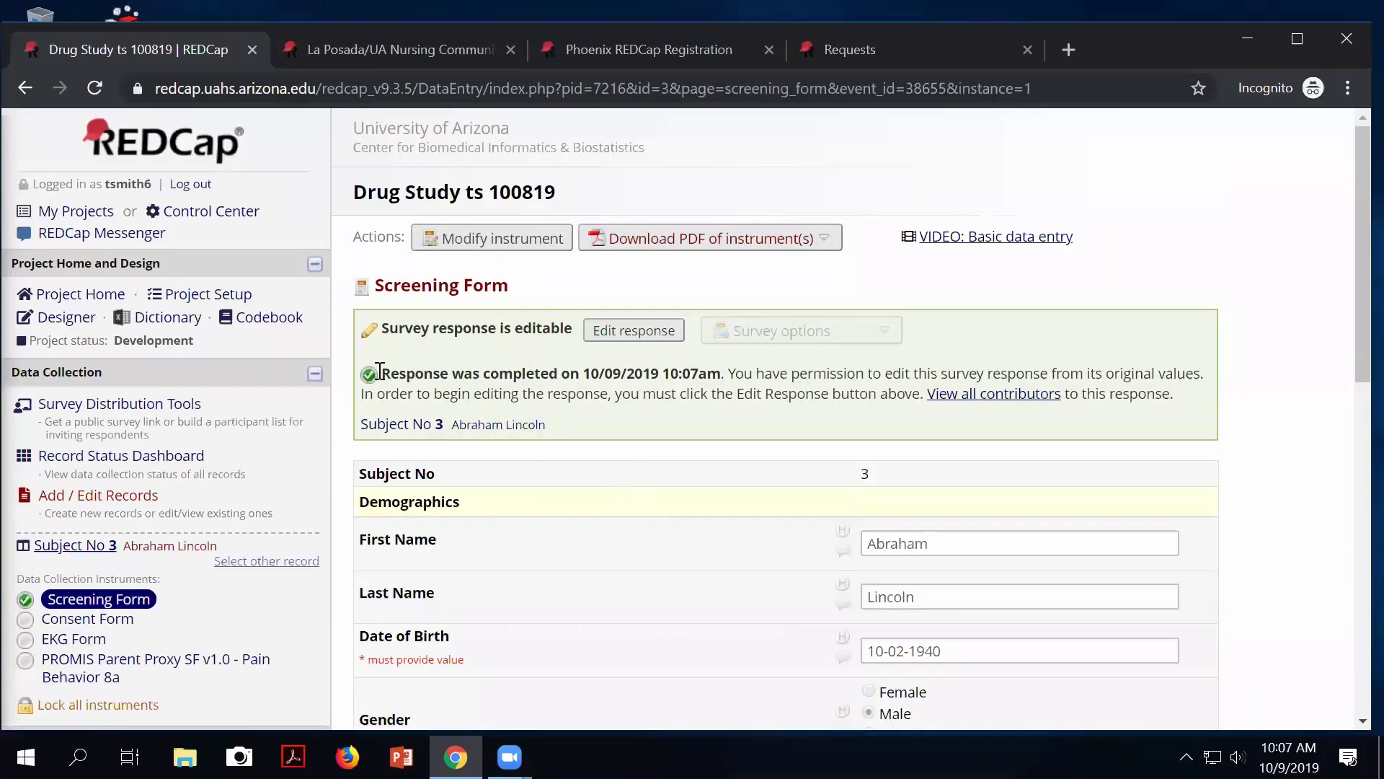
{"action": "left_click_drag", "start_coordinate": [382, 373], "coordinate": [726, 376]}
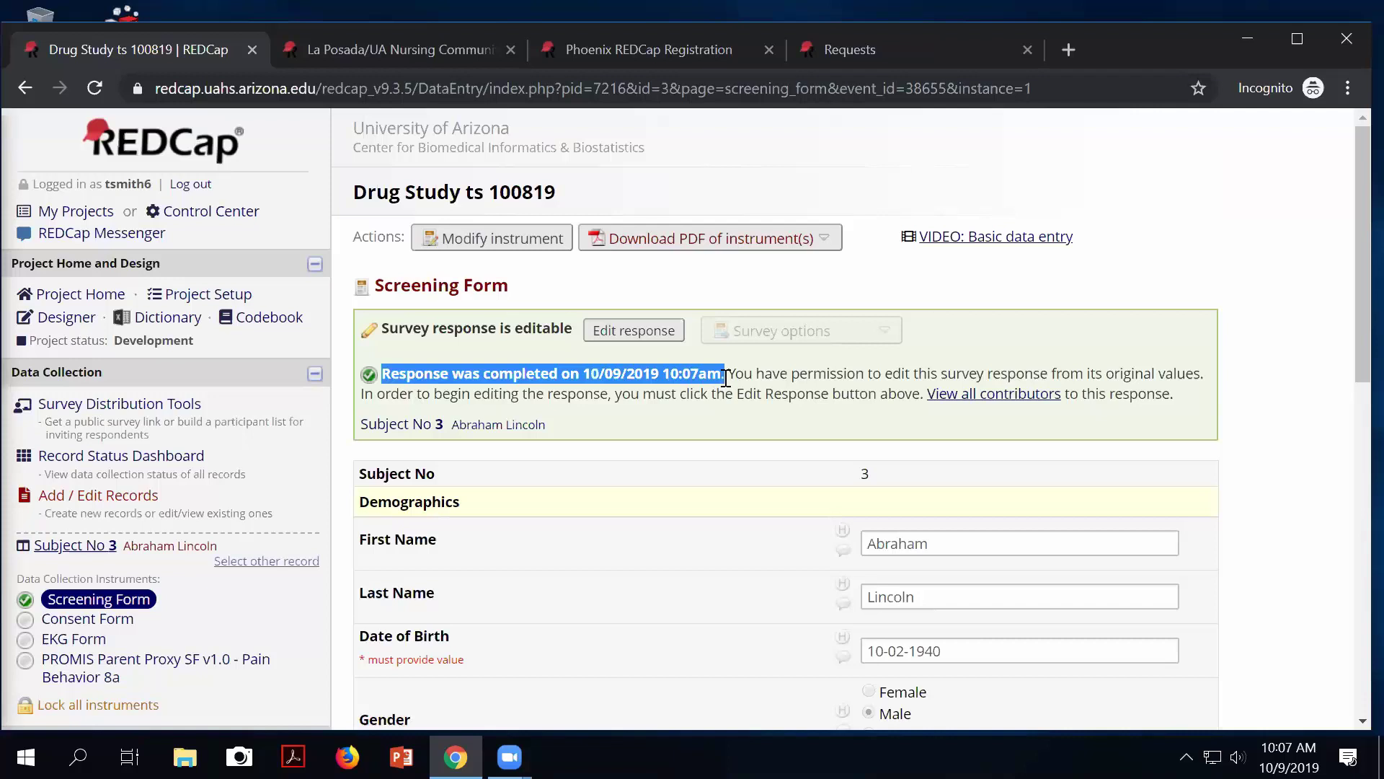
{"action": "left_click_drag", "start_coordinate": [726, 376], "coordinate": [728, 375]}
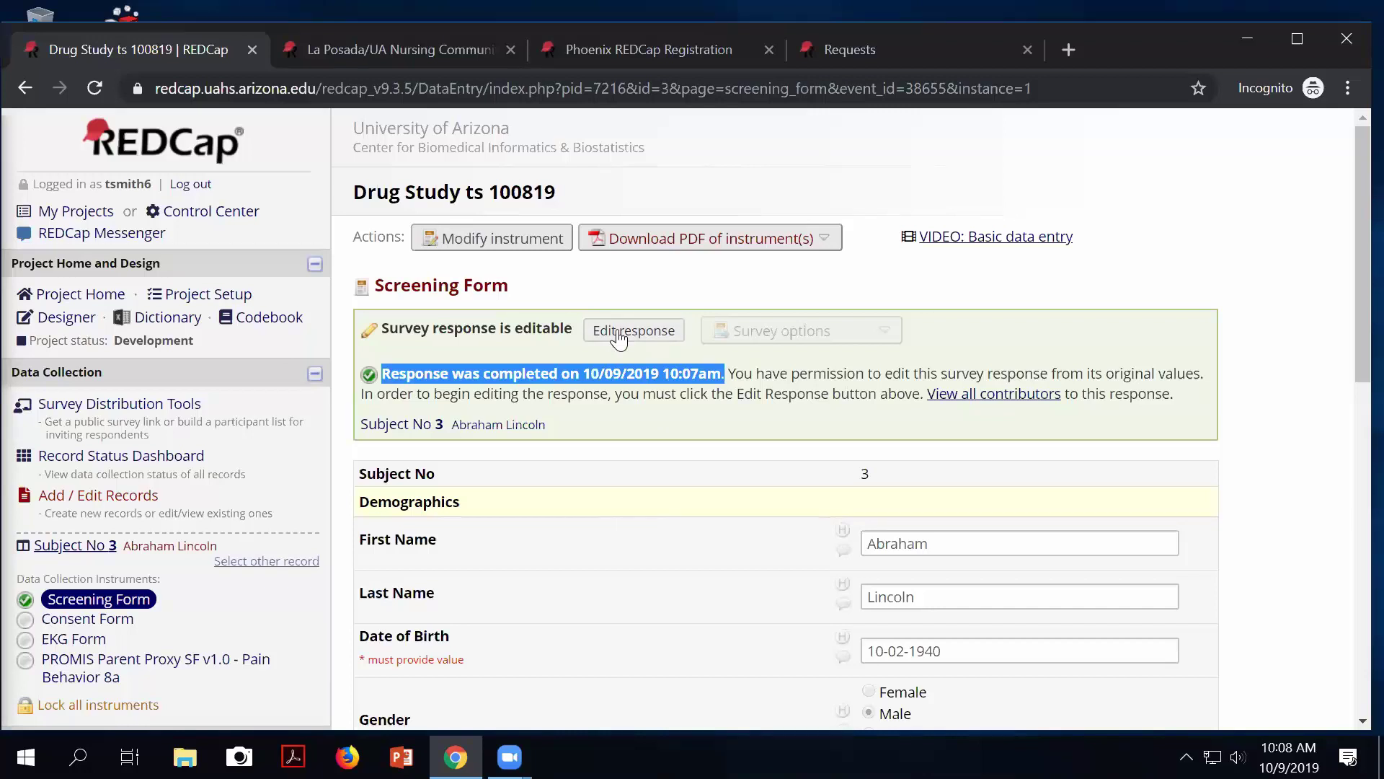
{"action": "scroll", "coordinate": [365, 634], "scroll_direction": "down", "scroll_amount": 3}
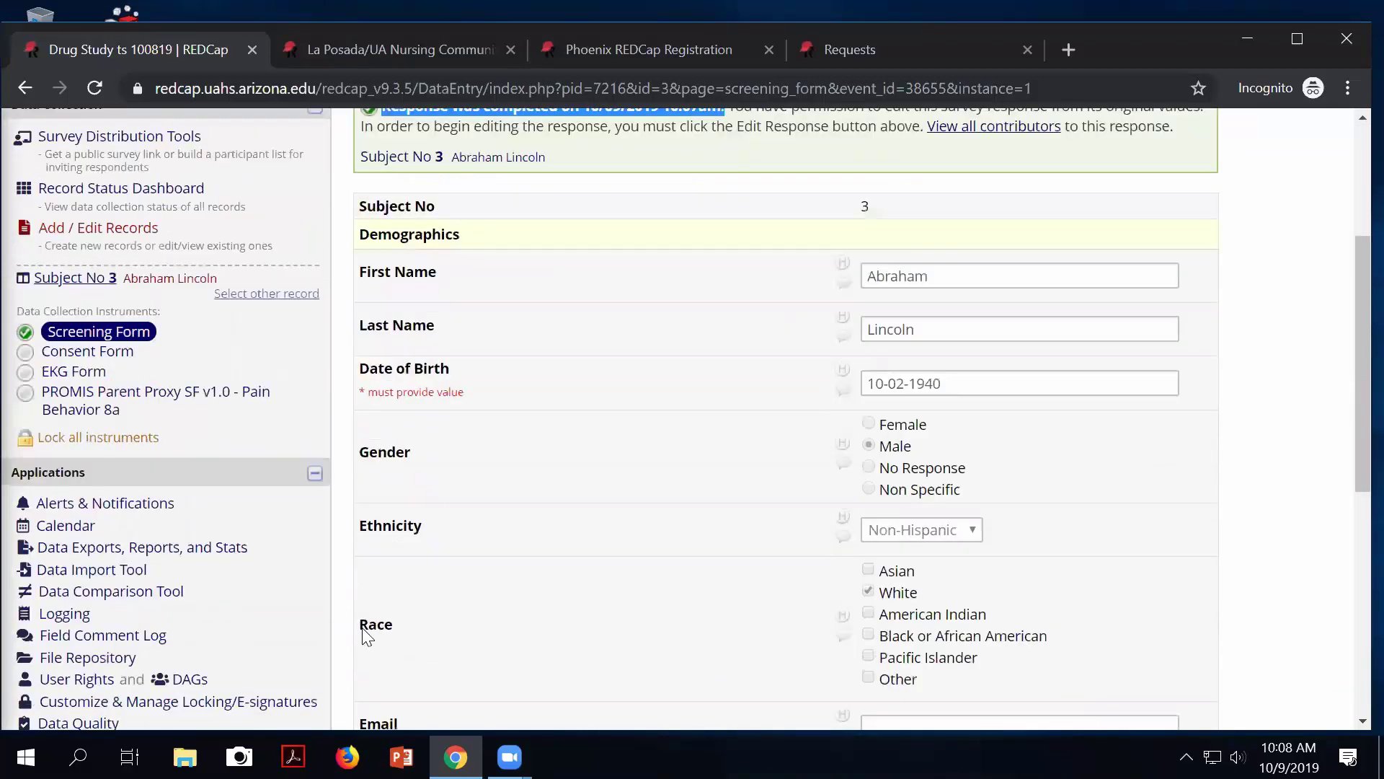
Open the privilege editor for the first listed user on the User Rights page.
{"action": "left_click", "coordinate": [93, 623]}
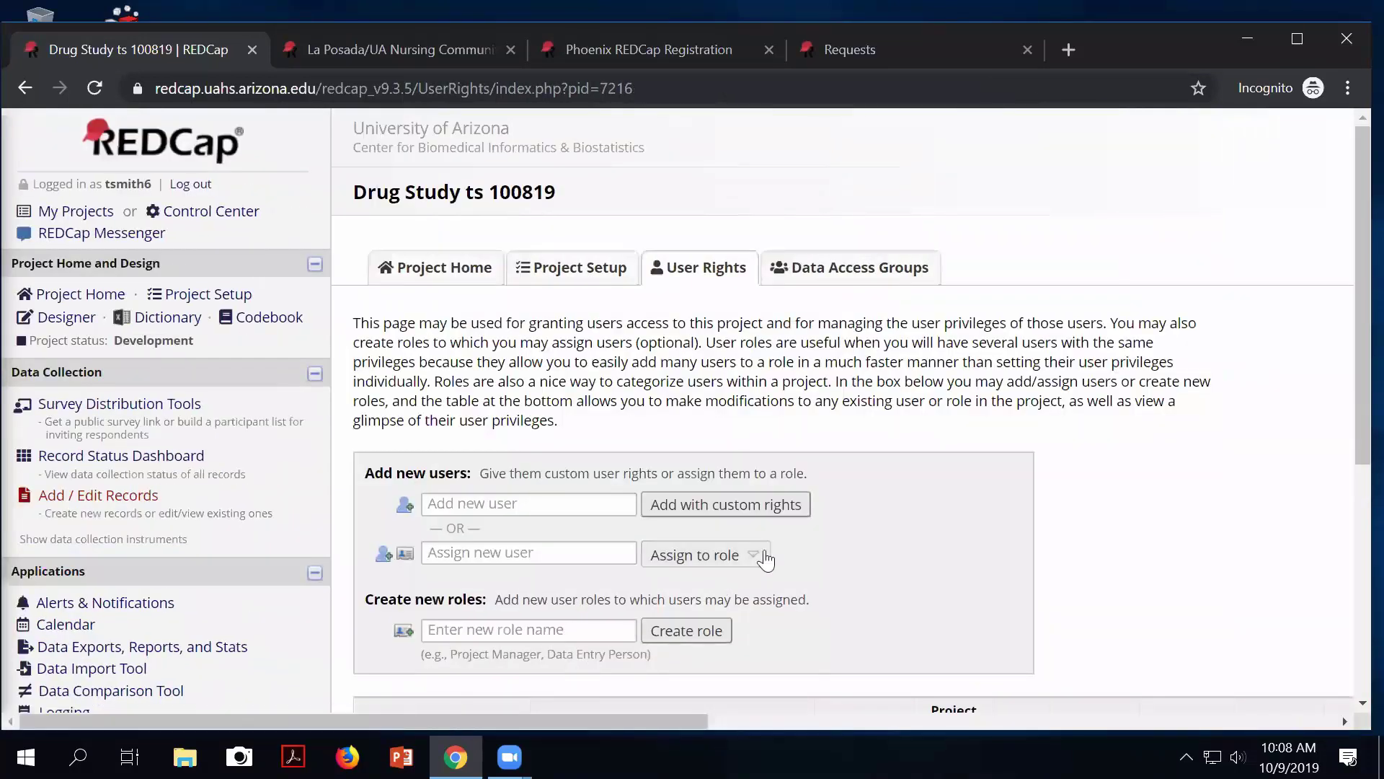
{"action": "scroll", "coordinate": [776, 553], "scroll_direction": "down", "scroll_amount": 3}
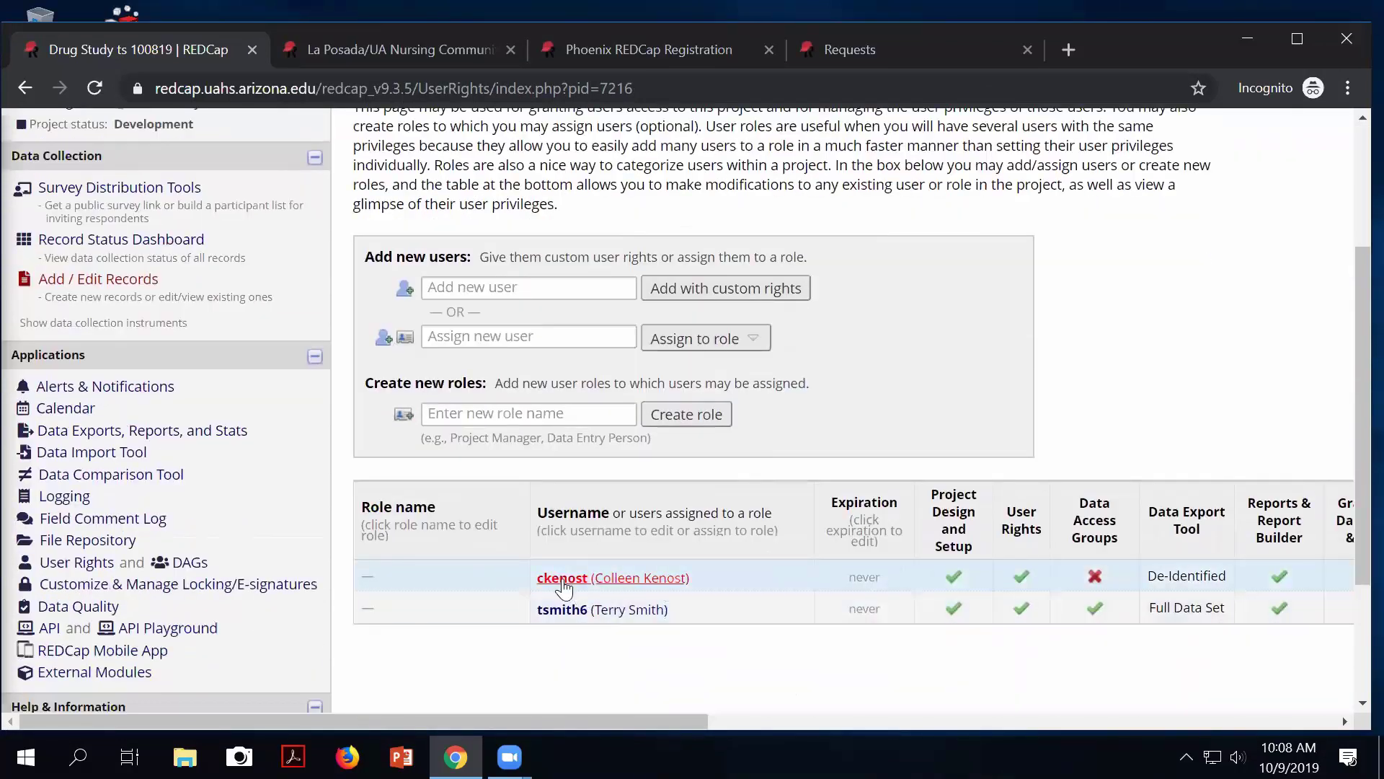
{"action": "left_click", "coordinate": [565, 578]}
{"action": "left_click", "coordinate": [757, 572]}
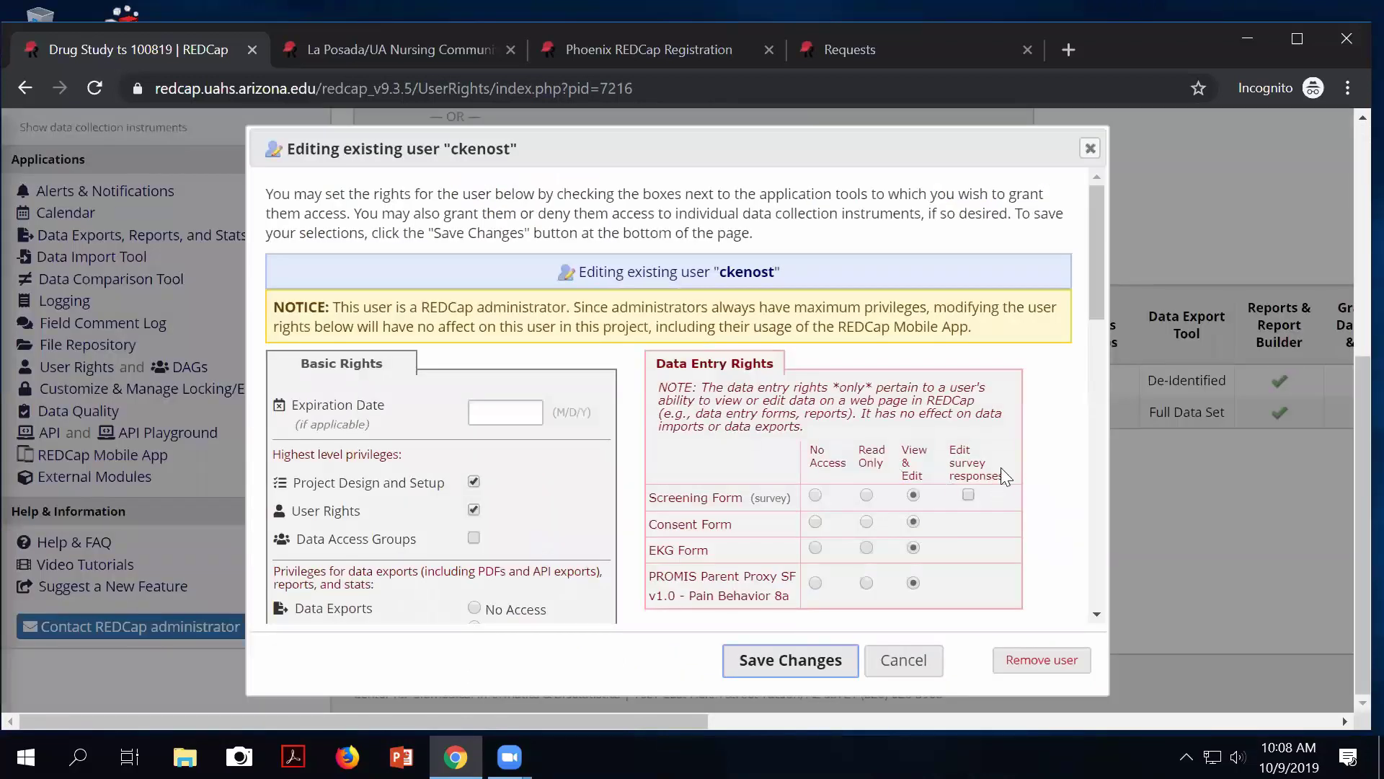
Tick Edit survey responses for the Screening Form in the user's rights and save the changes.
{"action": "left_click_drag", "start_coordinate": [945, 446], "coordinate": [1005, 479]}
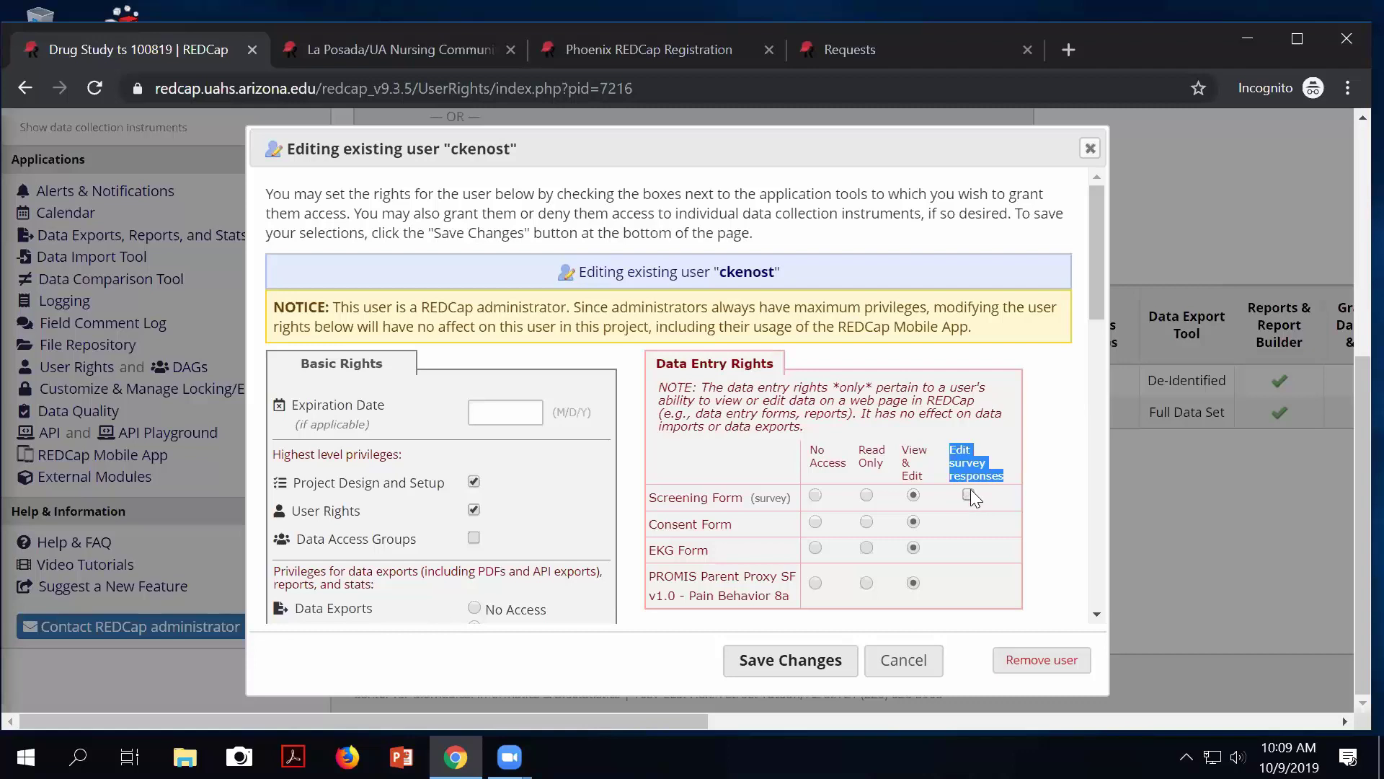
{"action": "left_click", "coordinate": [969, 495]}
{"action": "left_click", "coordinate": [798, 659]}
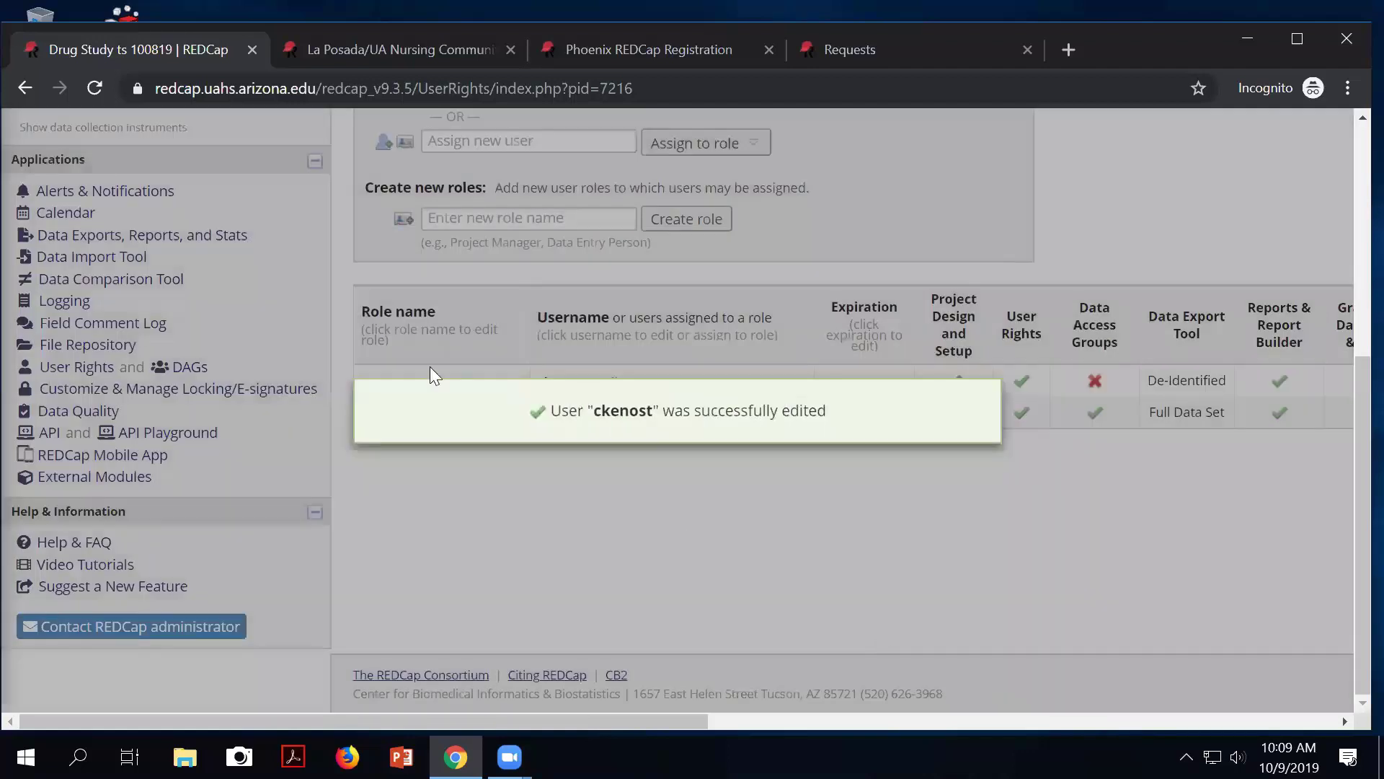
{"action": "scroll", "coordinate": [310, 437], "scroll_direction": "up", "scroll_amount": 3}
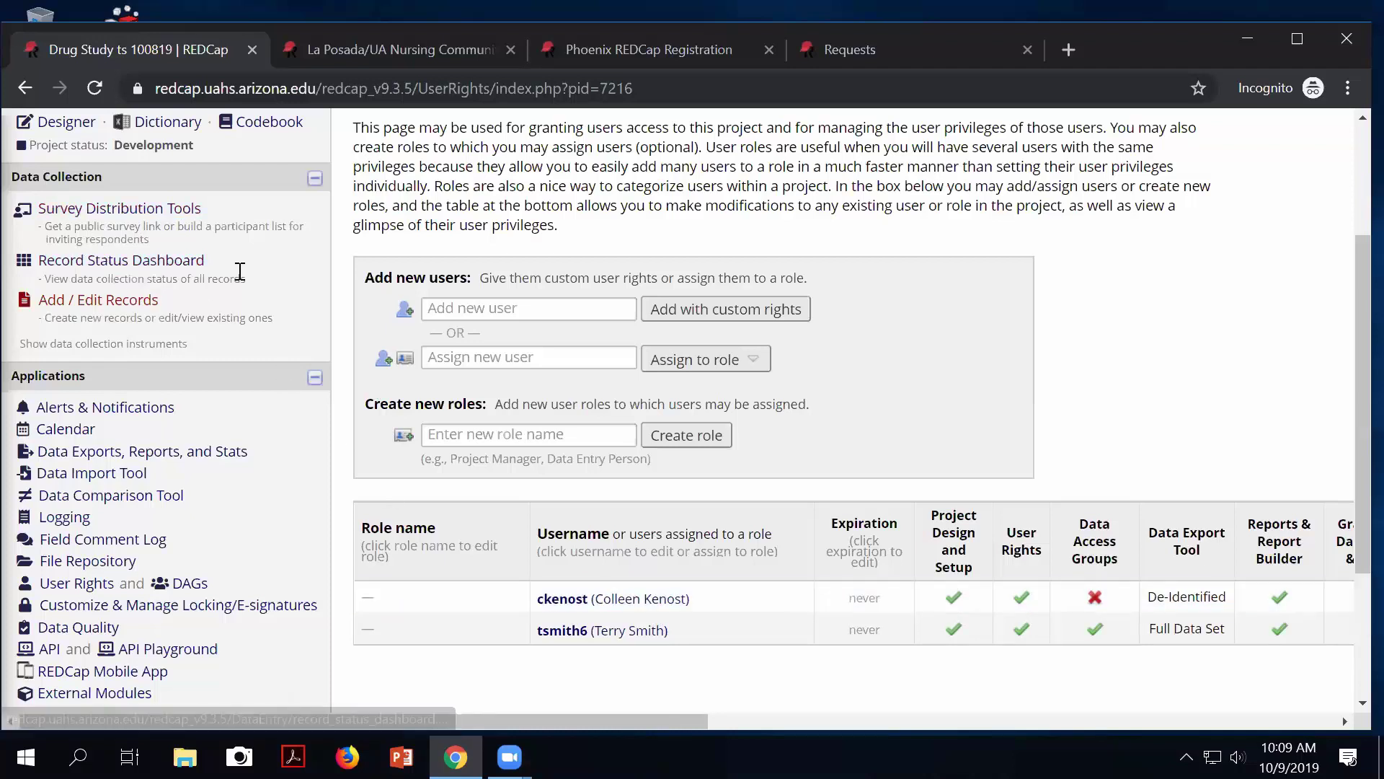
{"action": "scroll", "coordinate": [237, 278], "scroll_direction": "up", "scroll_amount": 1}
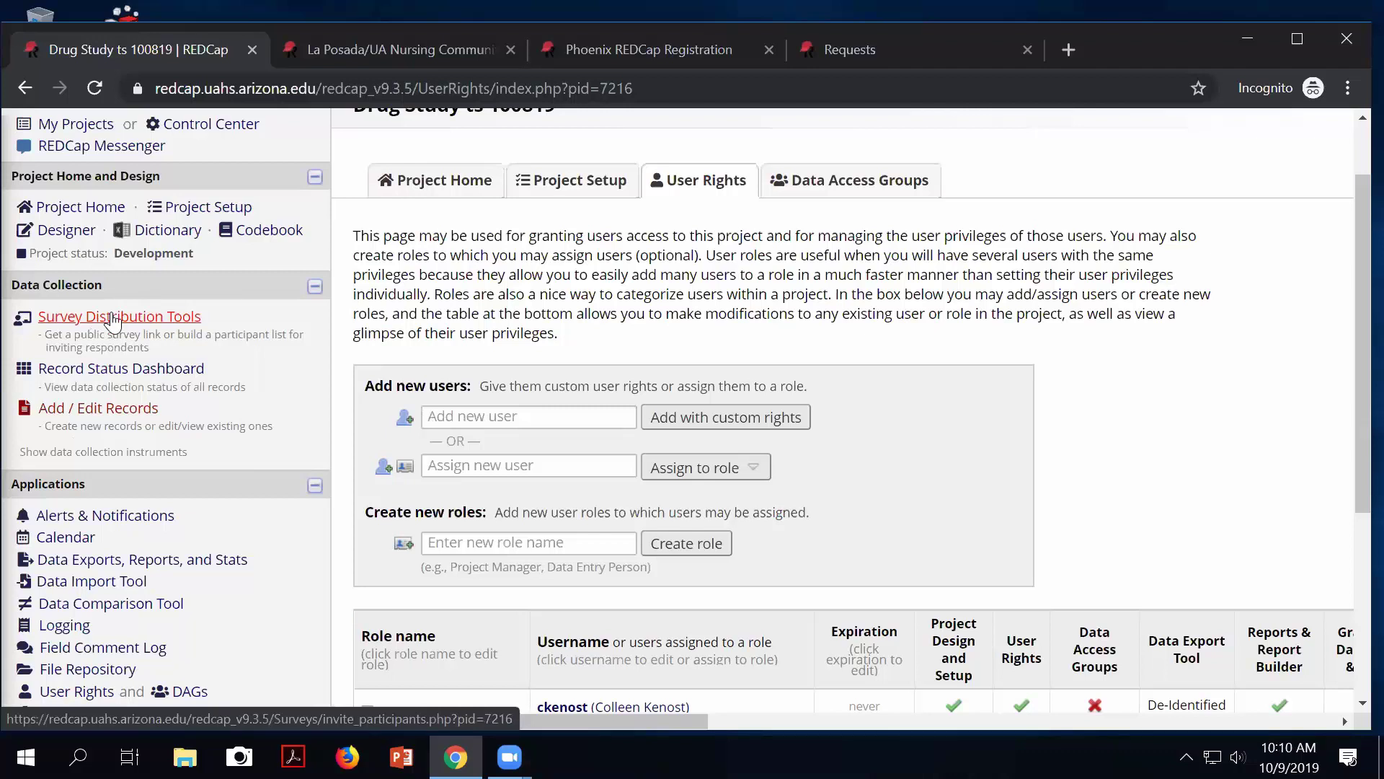
Go to Survey Distribution Tools and bring the public survey link actions into view.
{"action": "left_click", "coordinate": [113, 318]}
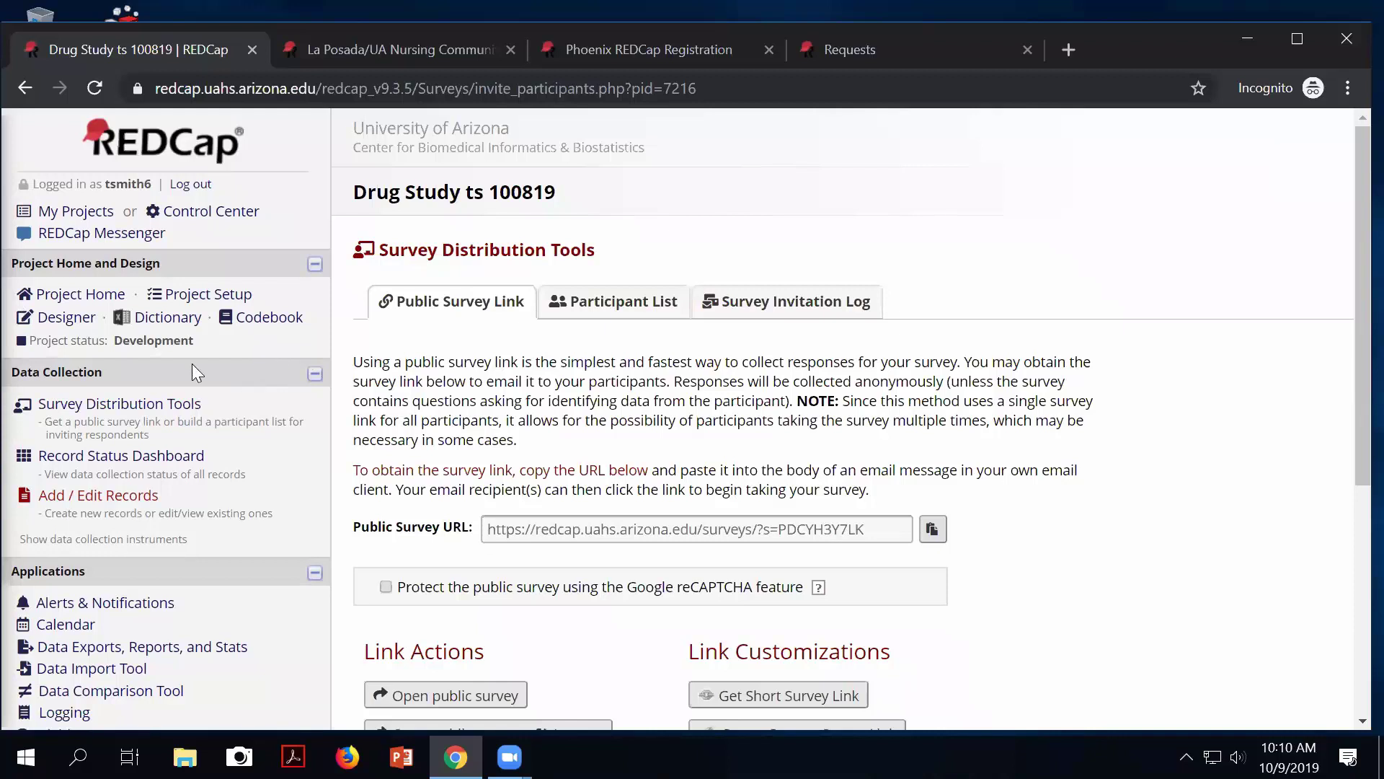
{"action": "scroll", "coordinate": [369, 513], "scroll_direction": "down", "scroll_amount": 3}
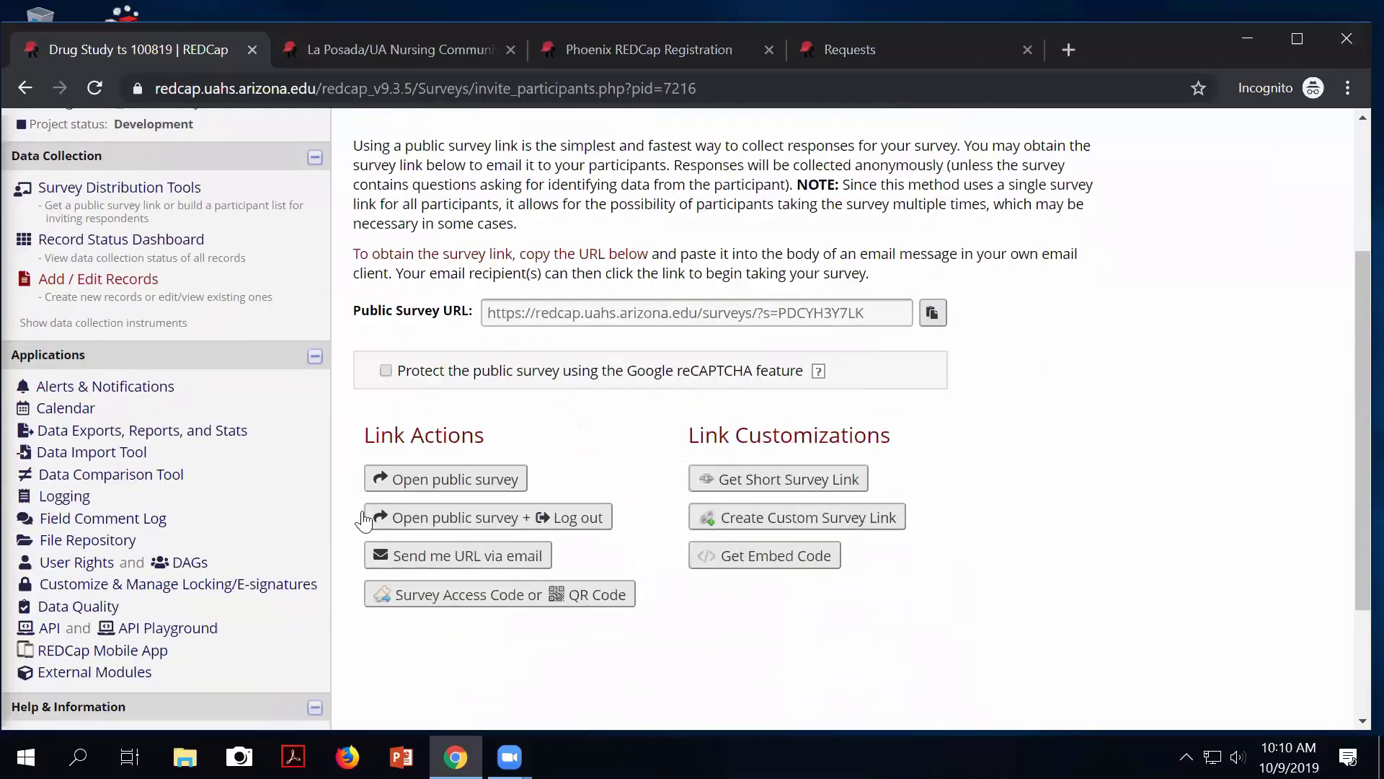
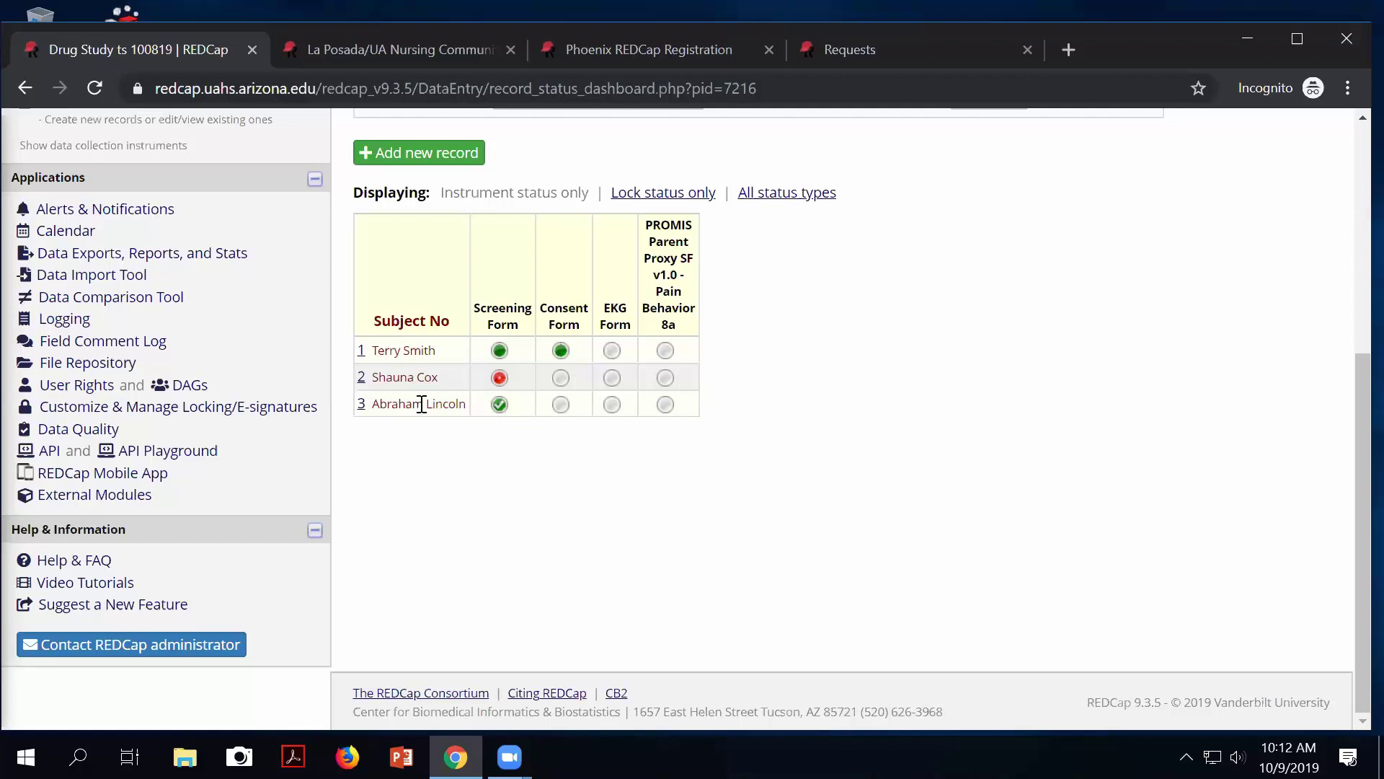
Enable the Consent Form as a survey in the Online Designer and save its survey settings.
{"action": "scroll", "coordinate": [494, 431], "scroll_direction": "up", "scroll_amount": 1}
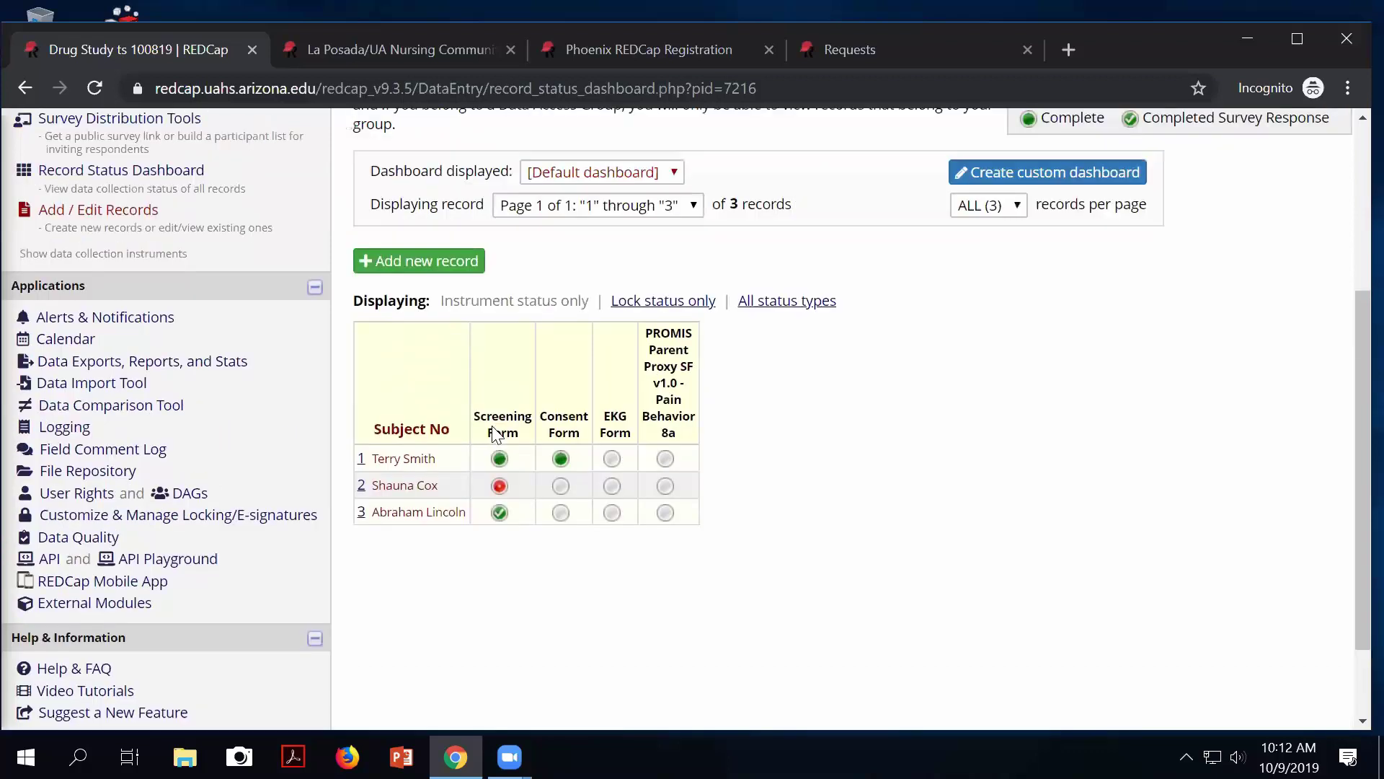
{"action": "scroll", "coordinate": [461, 424], "scroll_direction": "up", "scroll_amount": 3}
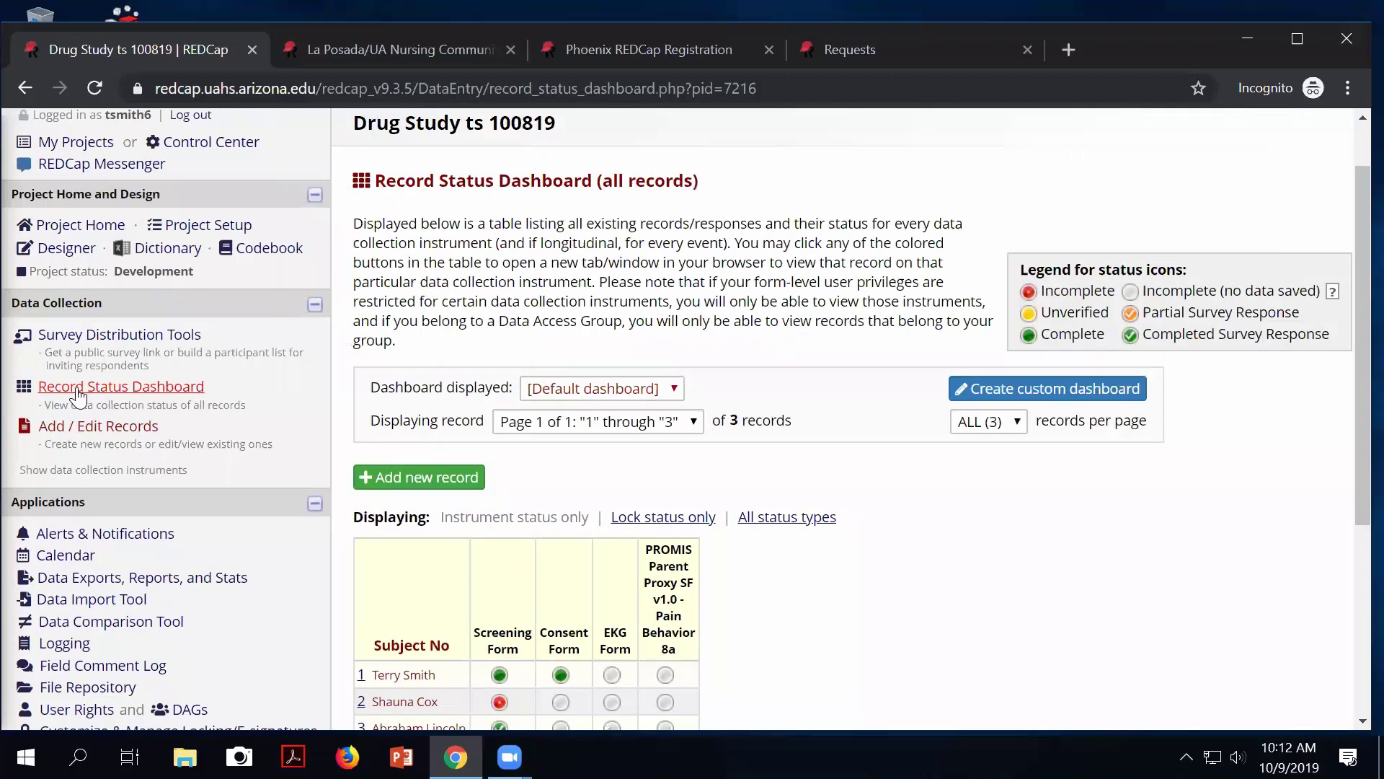
{"action": "left_click", "coordinate": [74, 253]}
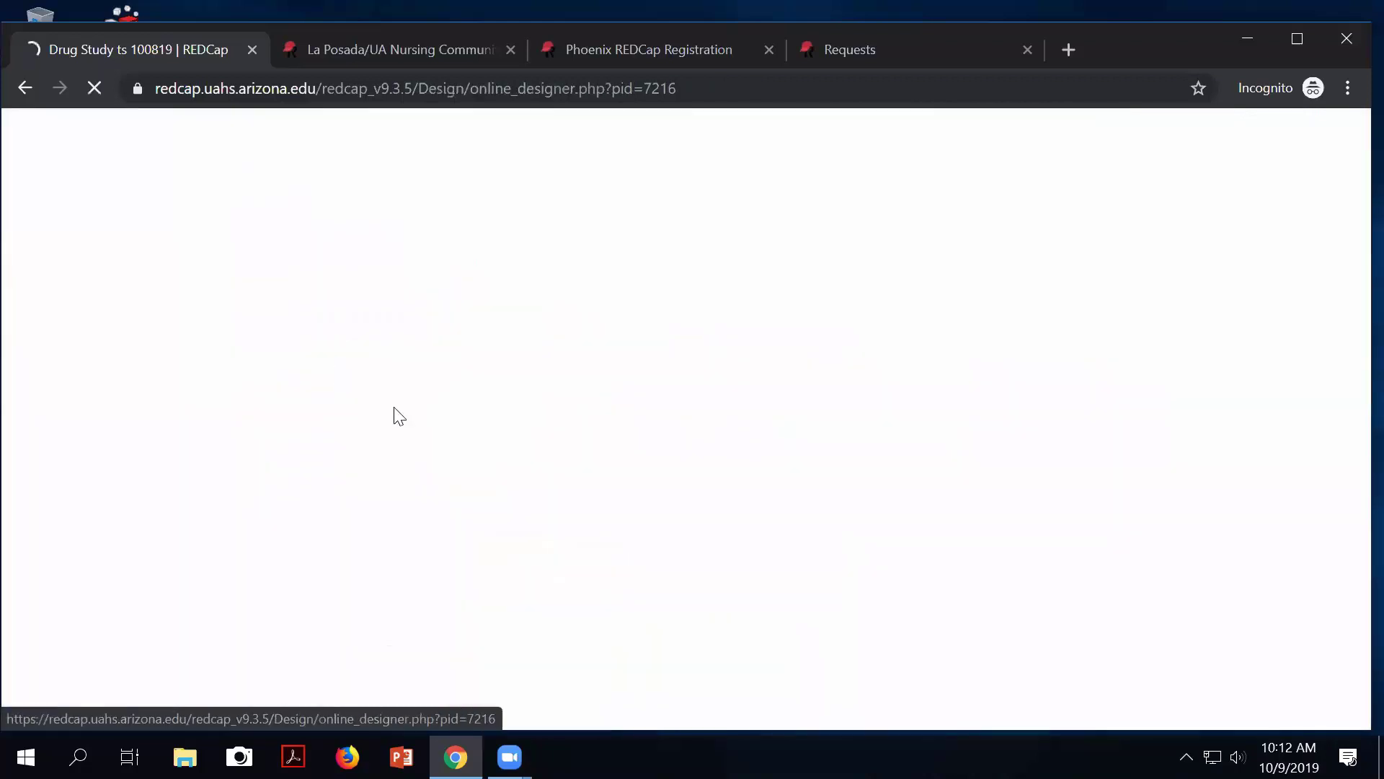
{"action": "scroll", "coordinate": [401, 421], "scroll_direction": "down", "scroll_amount": 1}
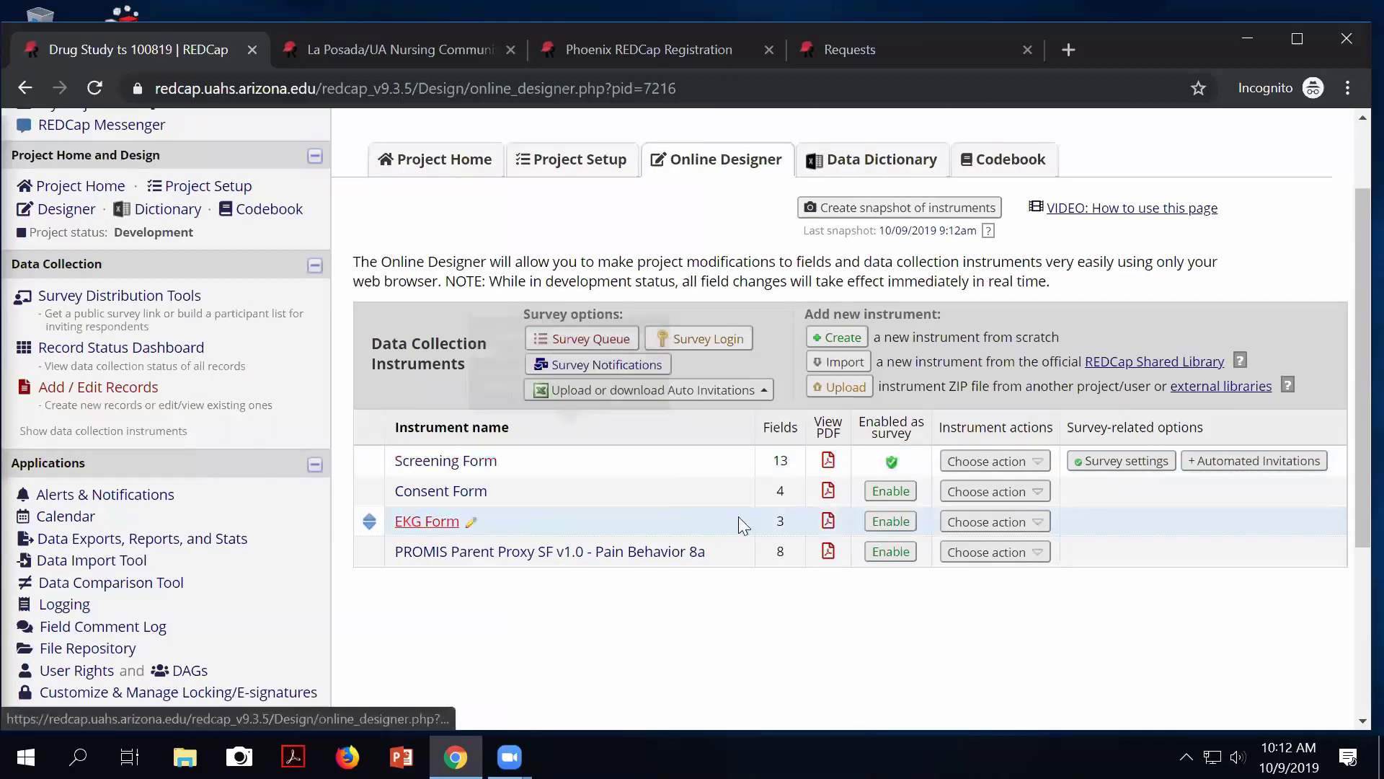
{"action": "left_click", "coordinate": [892, 496]}
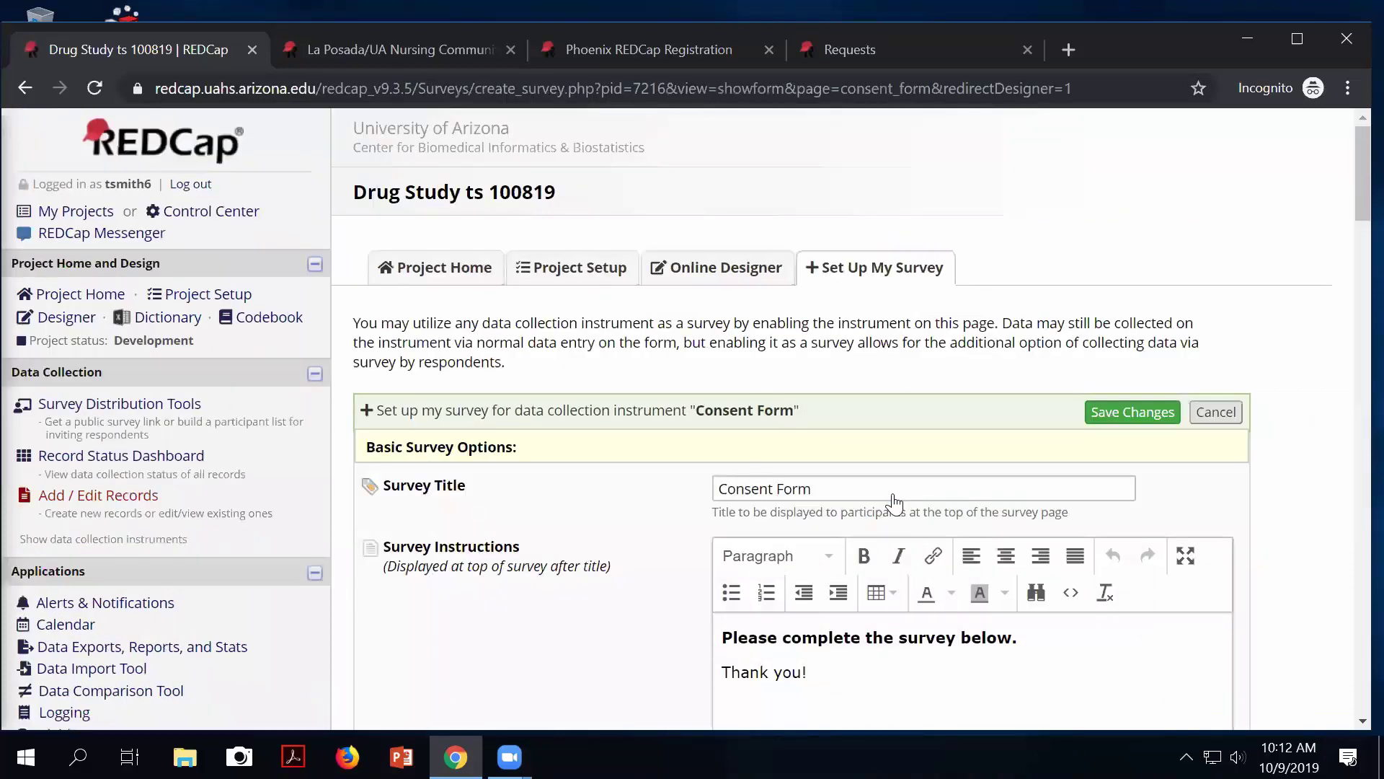
{"action": "scroll", "coordinate": [914, 514], "scroll_direction": "down", "scroll_amount": 20}
{"action": "scroll", "coordinate": [912, 501], "scroll_direction": "up", "scroll_amount": 15}
{"action": "scroll", "coordinate": [912, 501], "scroll_direction": "up", "scroll_amount": 10}
{"action": "left_click", "coordinate": [1140, 416]}
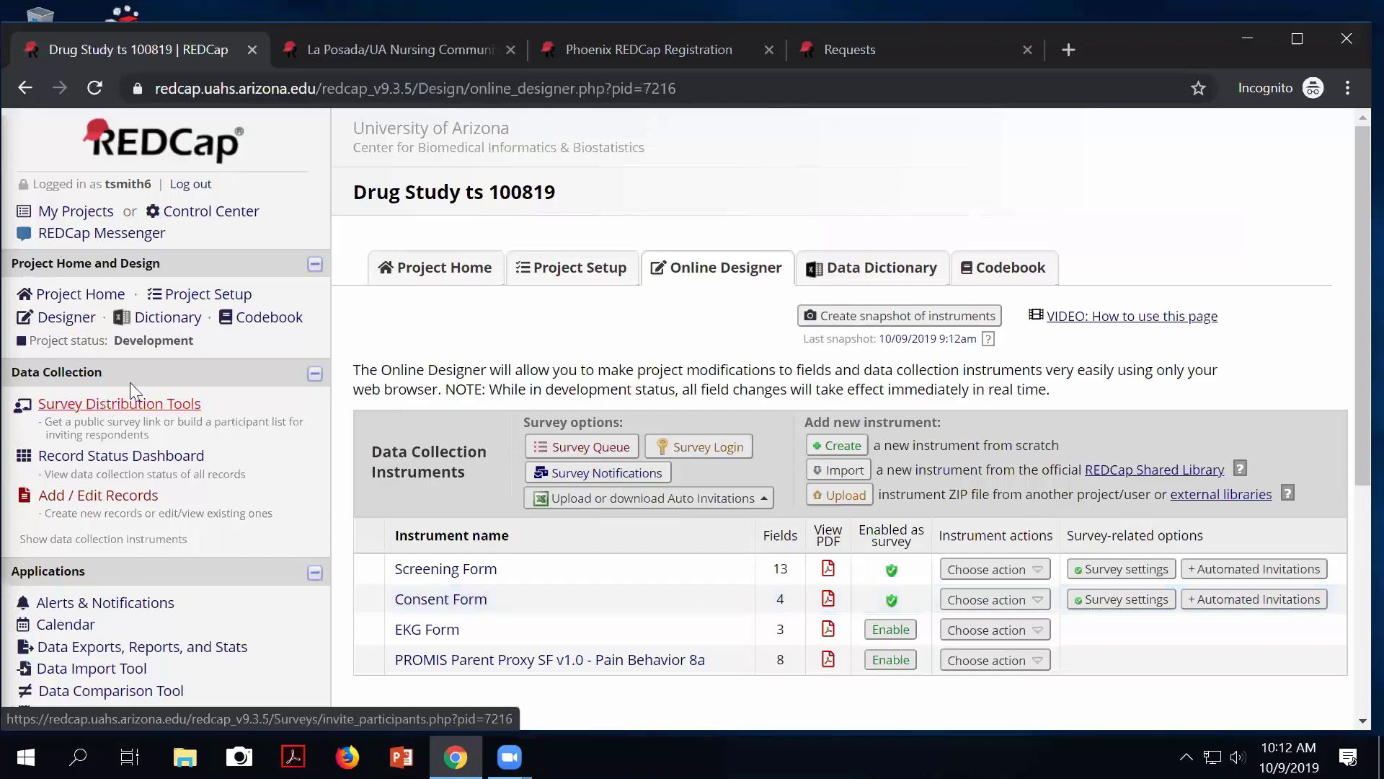
Preview the project's public survey from Survey Distribution Tools, then close the preview.
{"action": "left_click", "coordinate": [123, 403]}
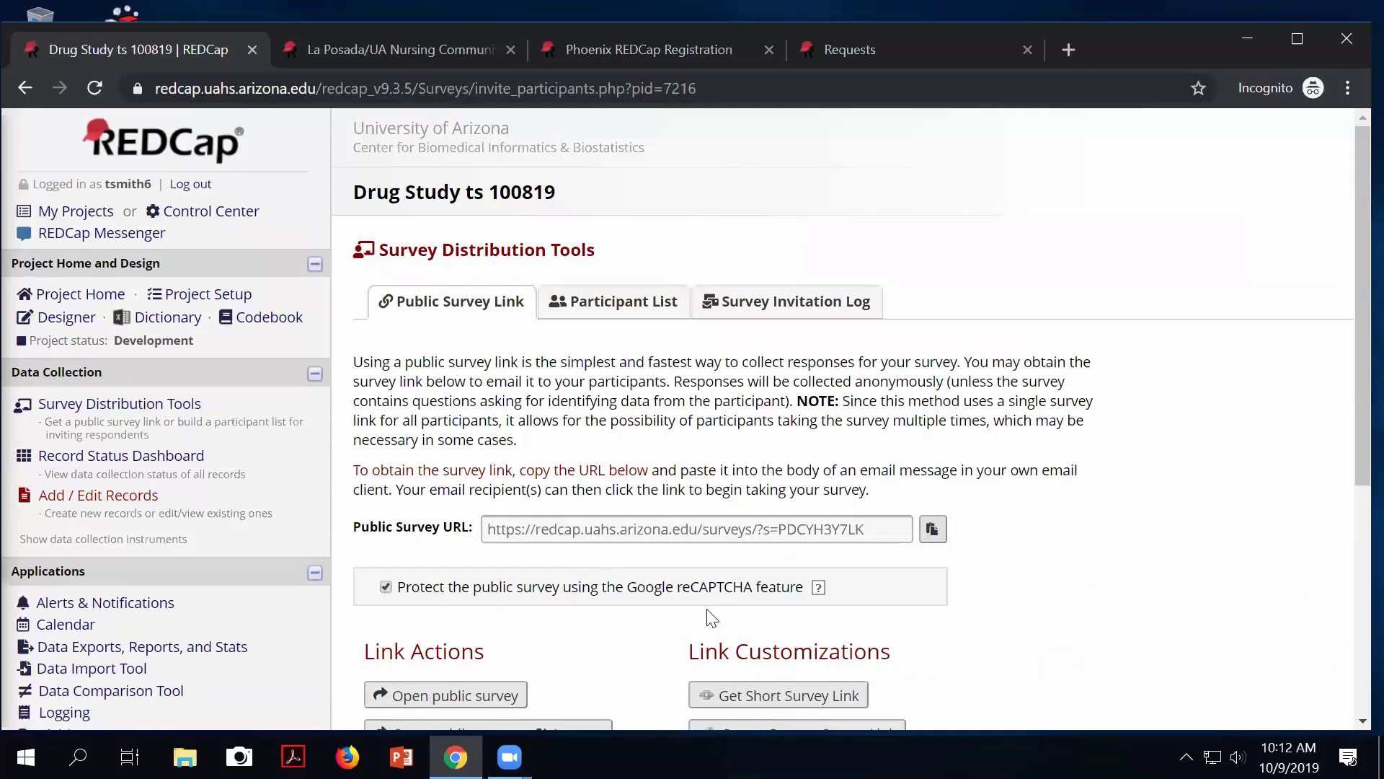
{"action": "scroll", "coordinate": [712, 618], "scroll_direction": "down", "scroll_amount": 1}
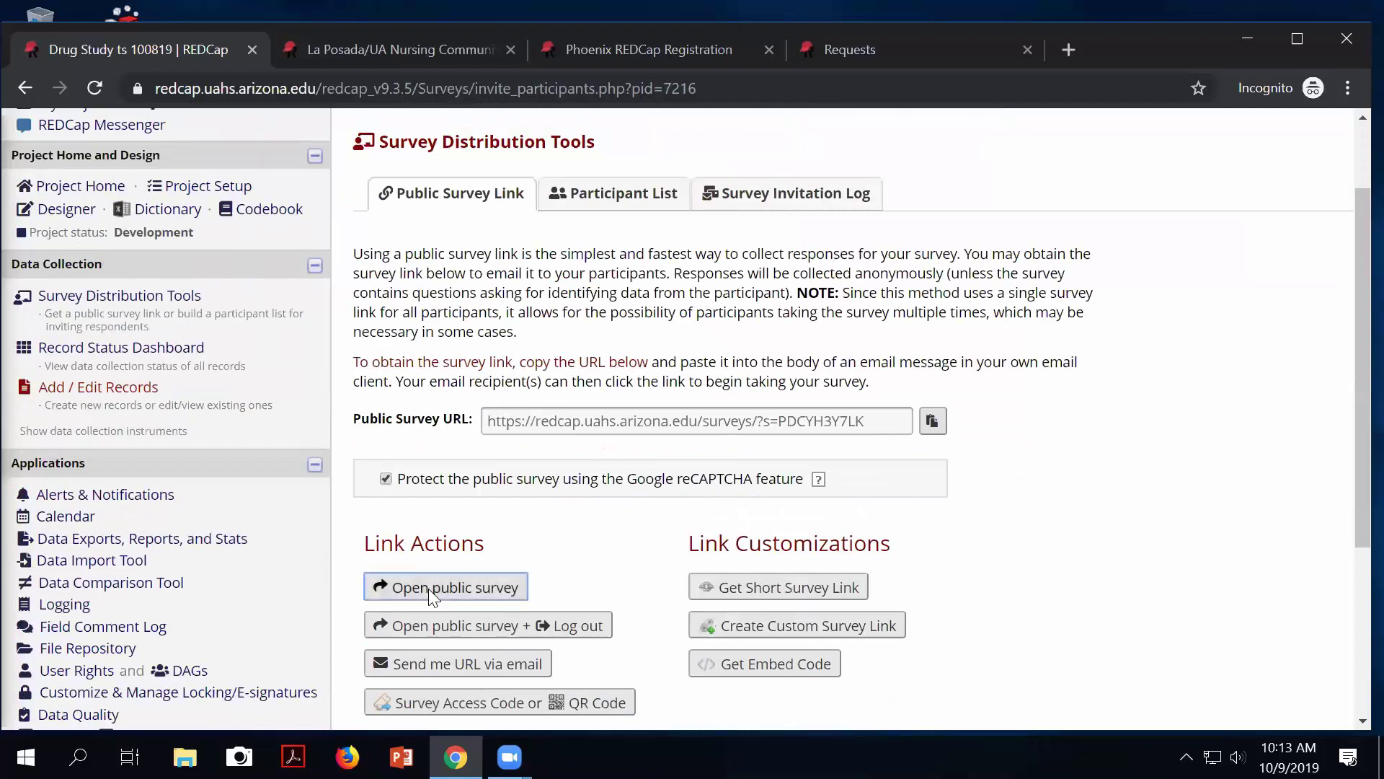
{"action": "left_click", "coordinate": [428, 589]}
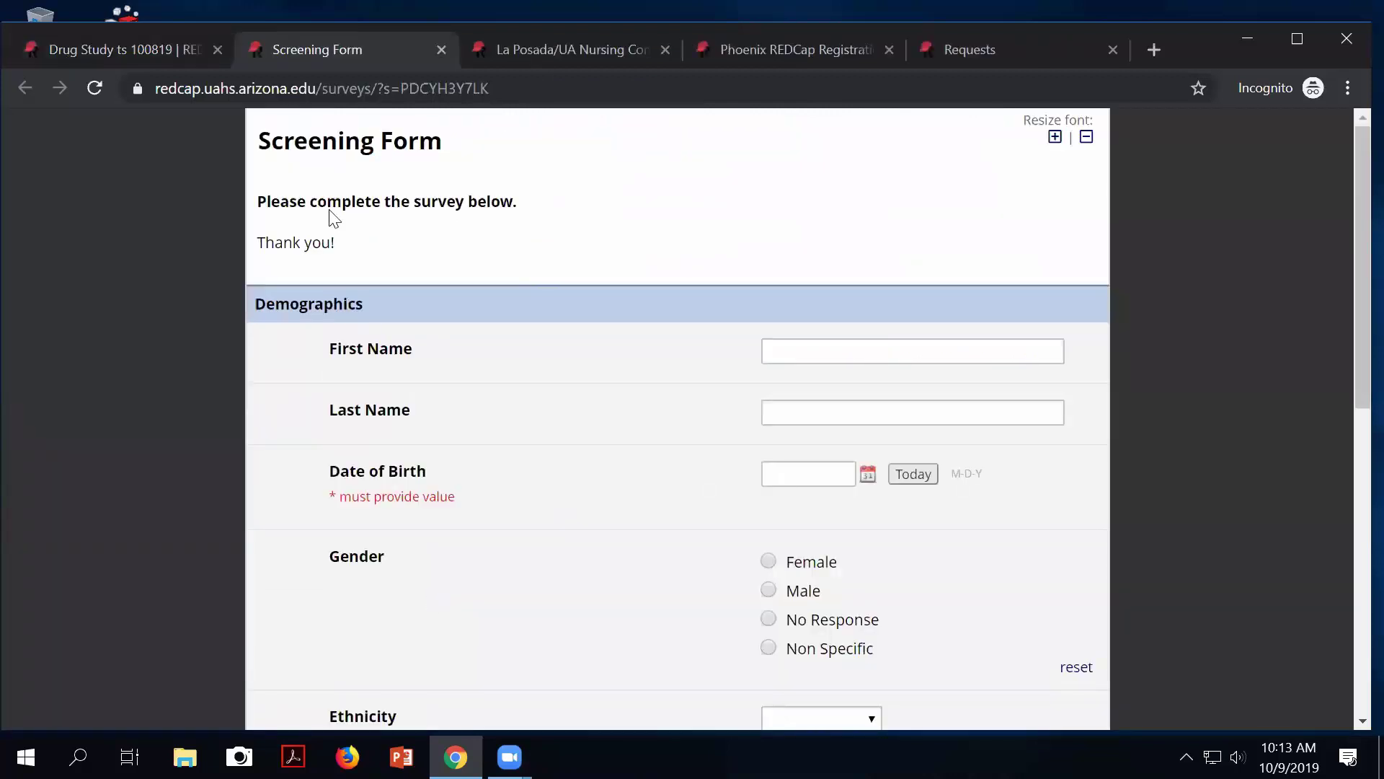
{"action": "left_click", "coordinate": [441, 49]}
Switch off Google reCAPTCHA protection for the public survey link.
{"action": "scroll", "coordinate": [569, 593], "scroll_direction": "down", "scroll_amount": 1}
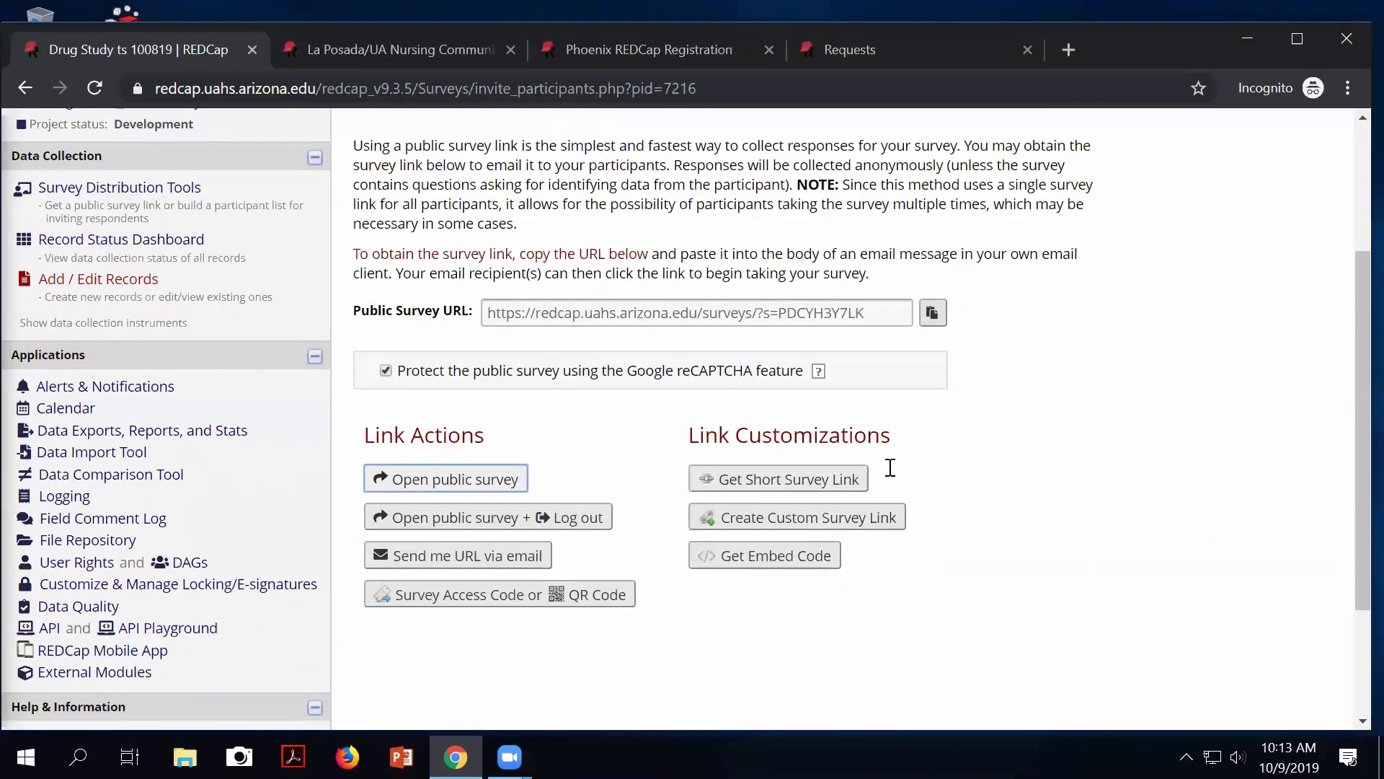
{"action": "scroll", "coordinate": [719, 375], "scroll_direction": "up", "scroll_amount": 1}
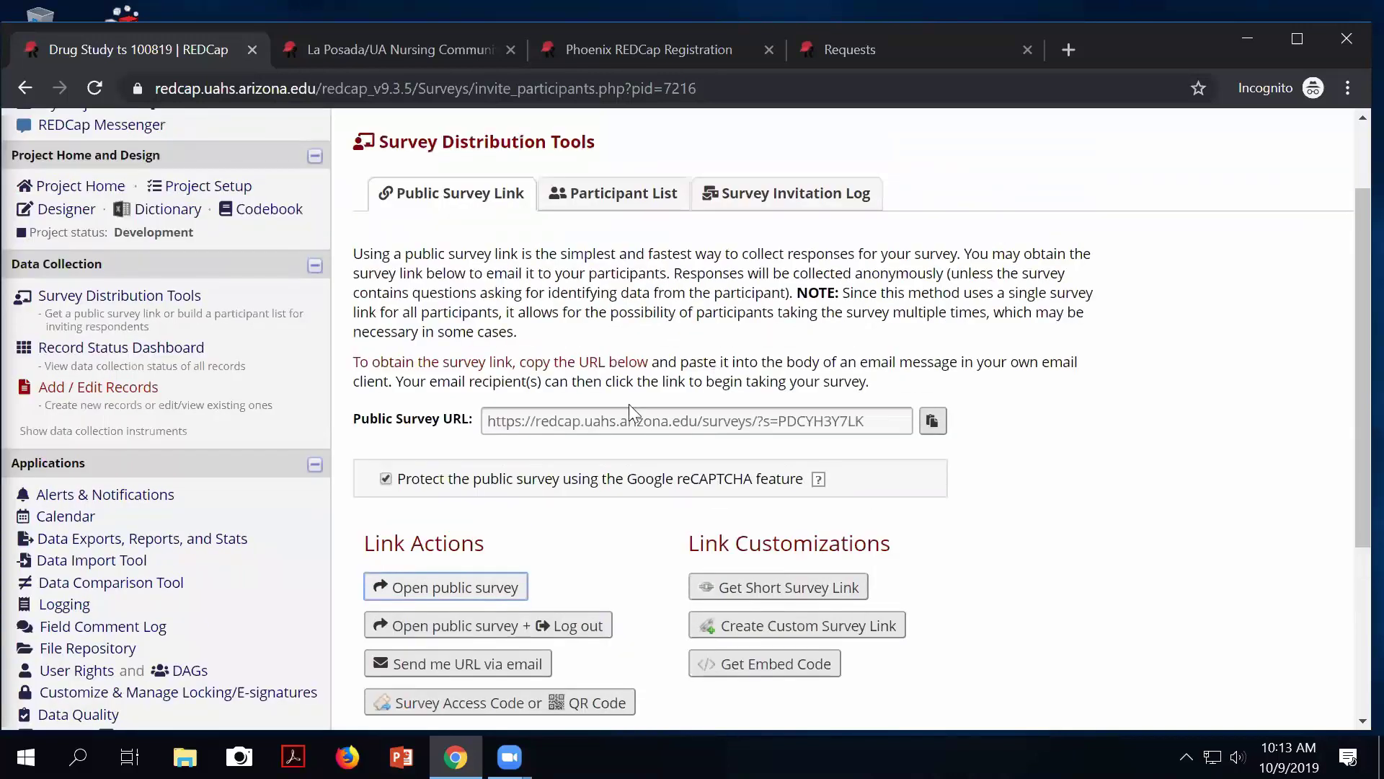
{"action": "left_click", "coordinate": [387, 479]}
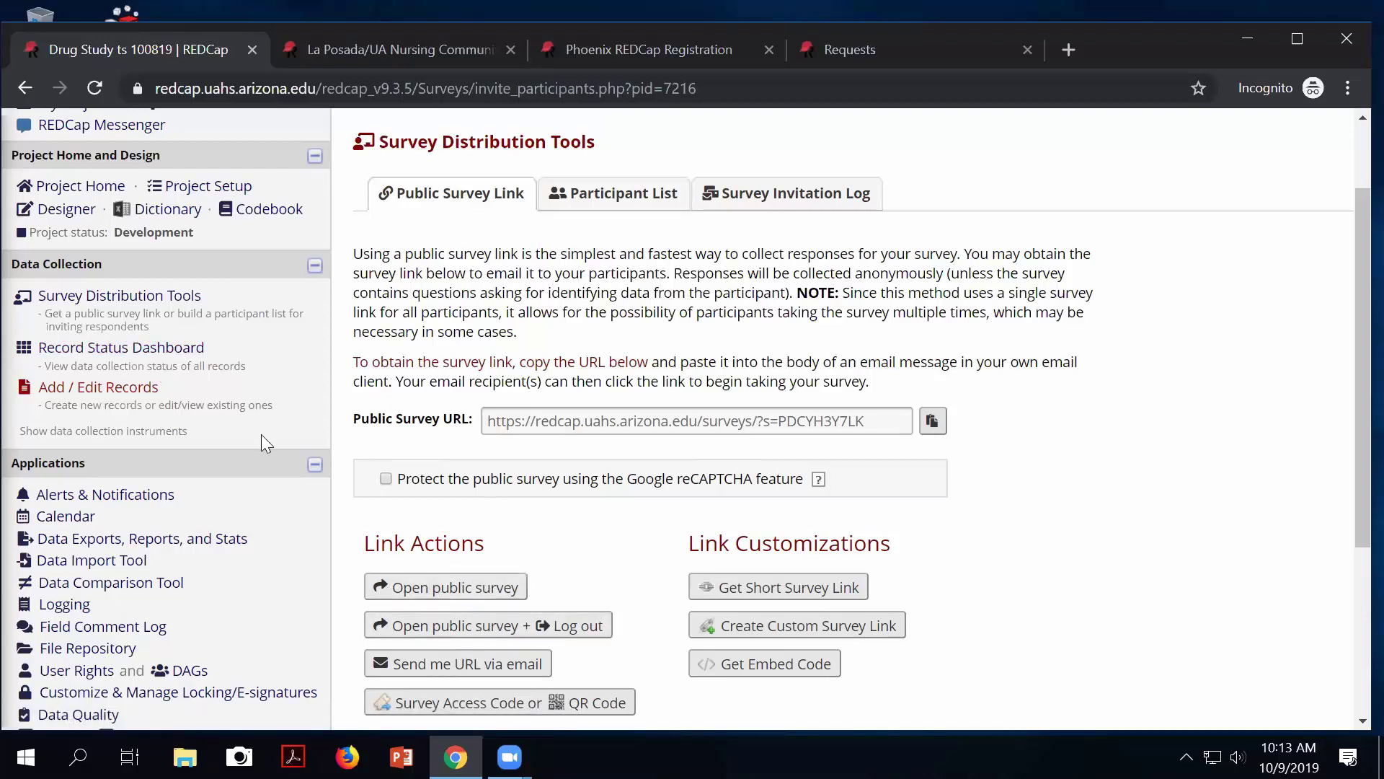
Go back to the Online Designer listing the Drug Study's four instruments.
{"action": "left_click", "coordinate": [67, 210]}
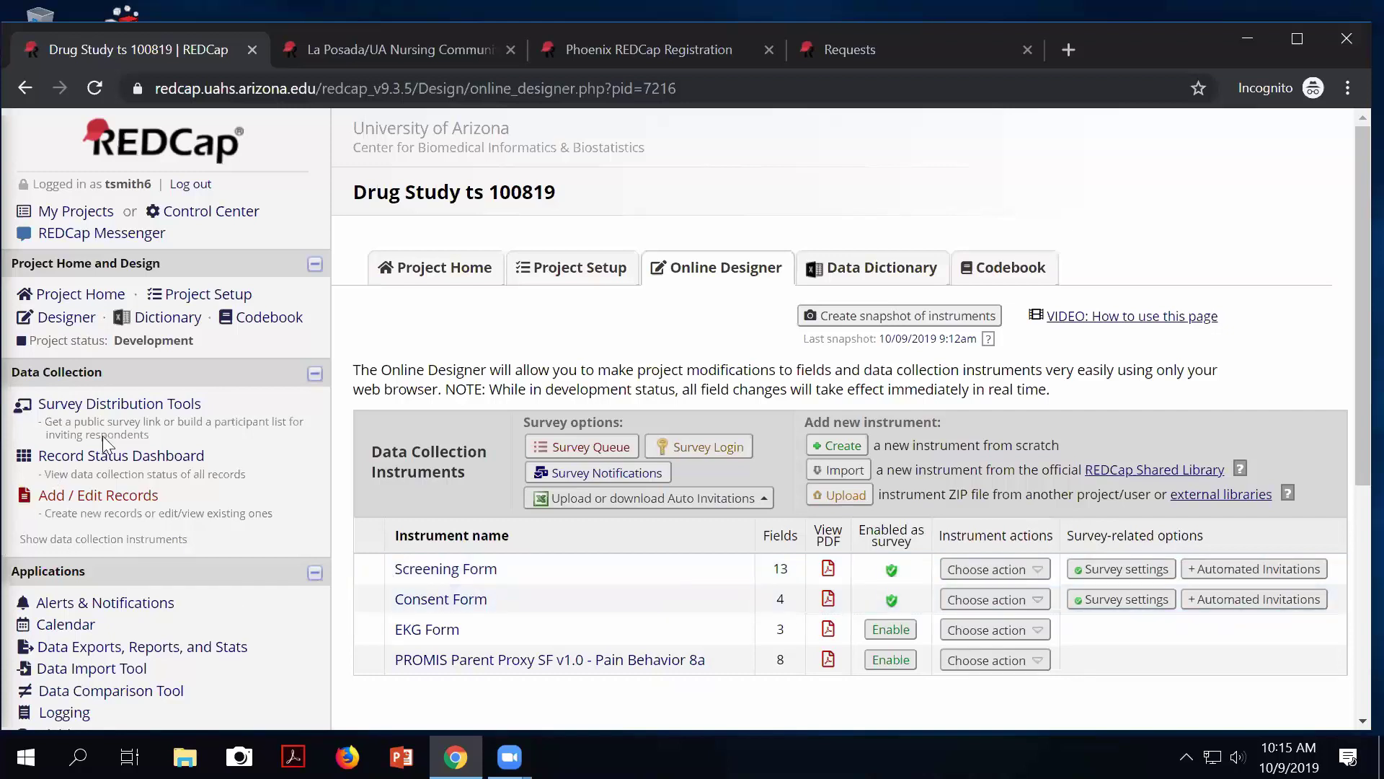
{"action": "left_click", "coordinate": [129, 403]}
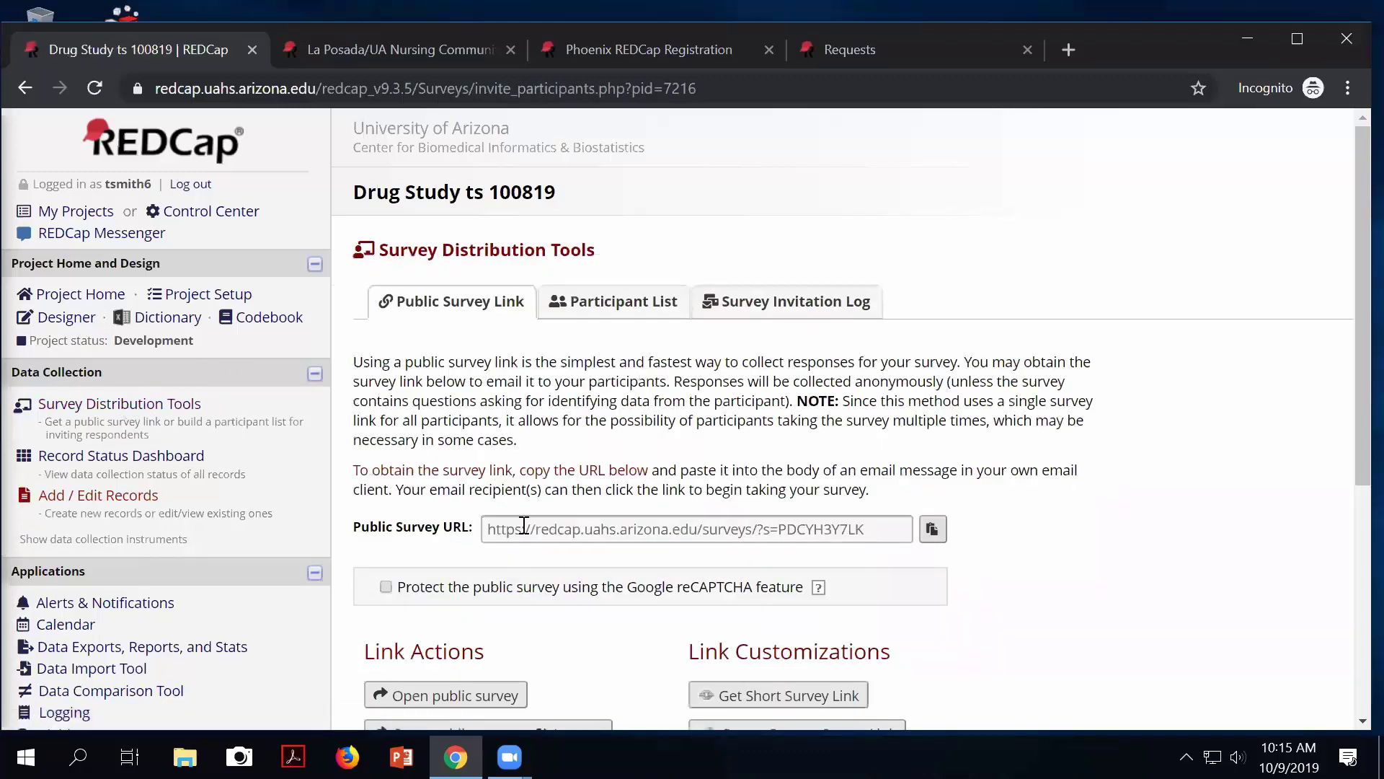
{"action": "scroll", "coordinate": [653, 496], "scroll_direction": "down", "scroll_amount": 1}
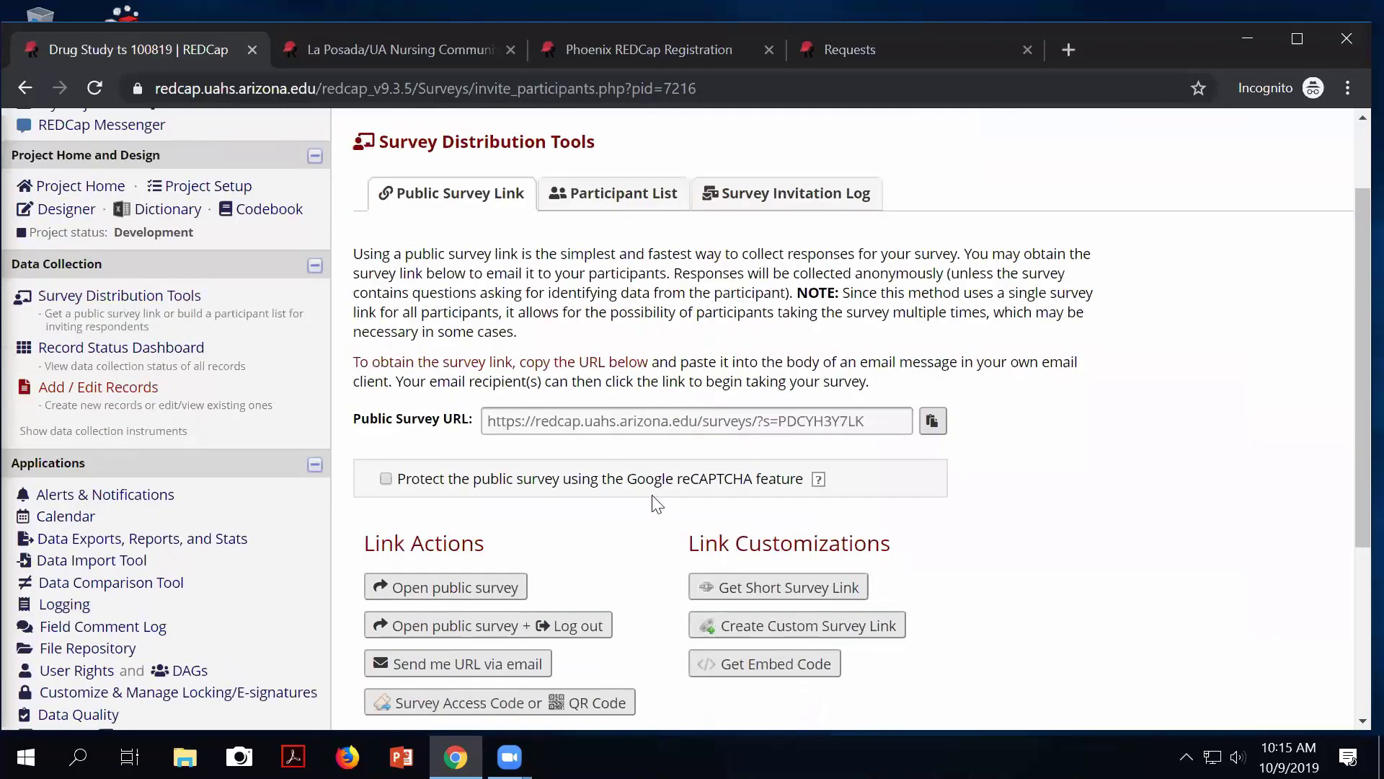
{"action": "scroll", "coordinate": [653, 496], "scroll_direction": "up", "scroll_amount": 1}
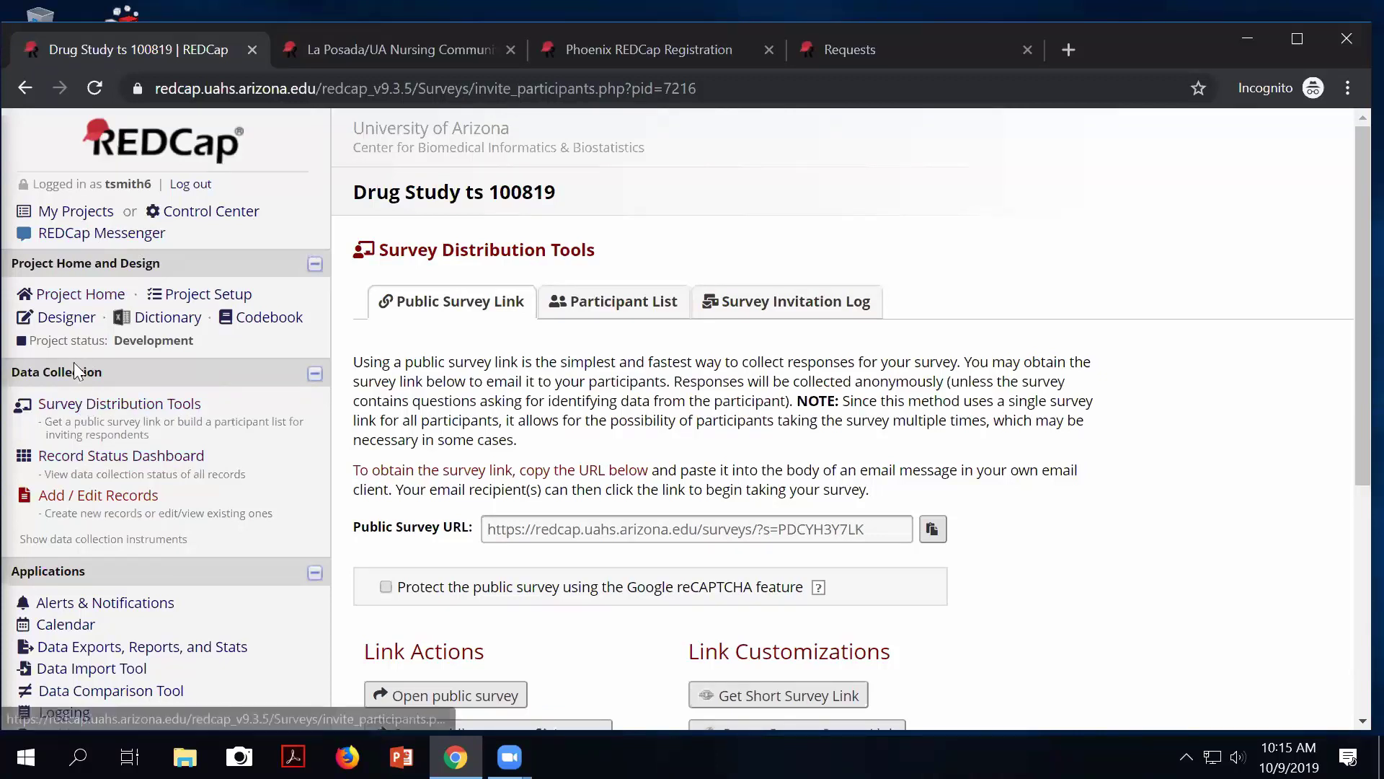
{"action": "left_click", "coordinate": [66, 318]}
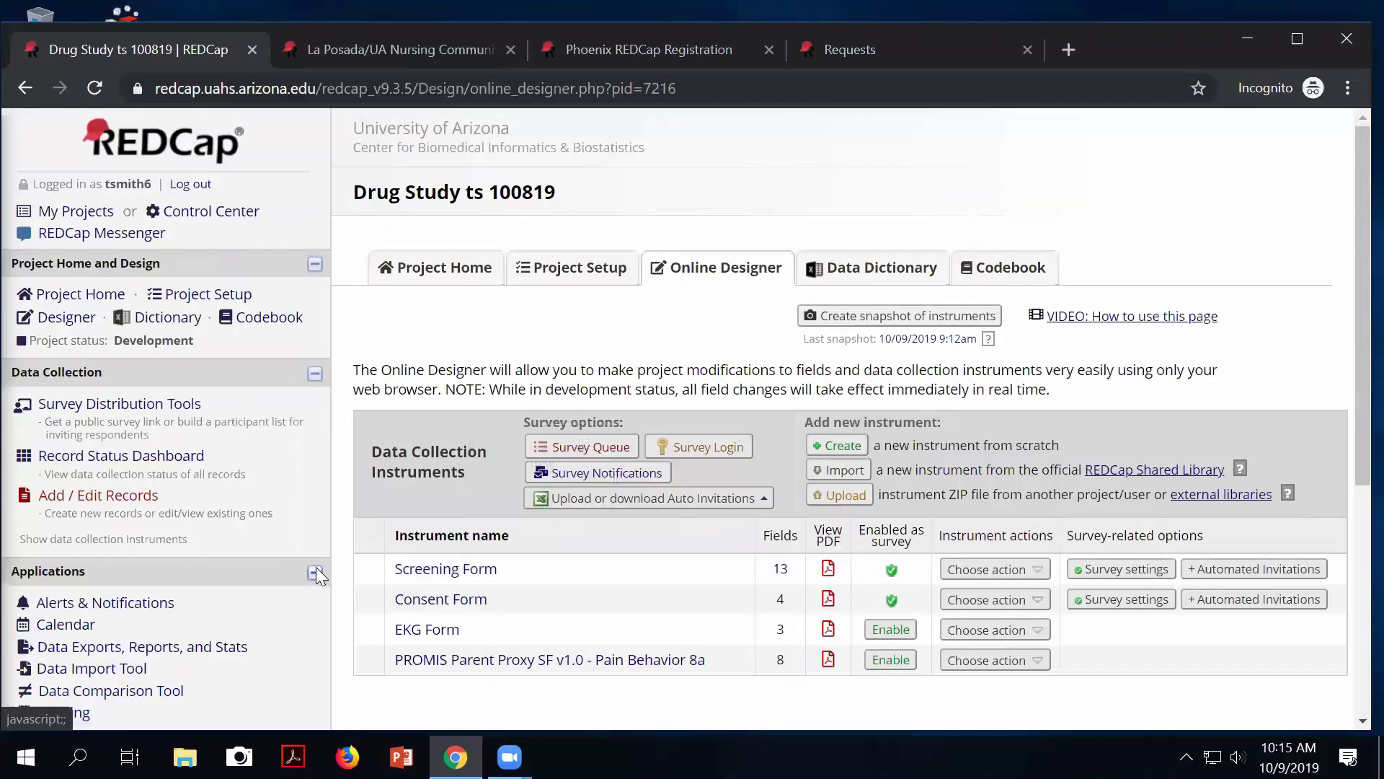
Delete the Screening Form's survey settings and confirm the deletion.
{"action": "left_click", "coordinate": [1031, 571]}
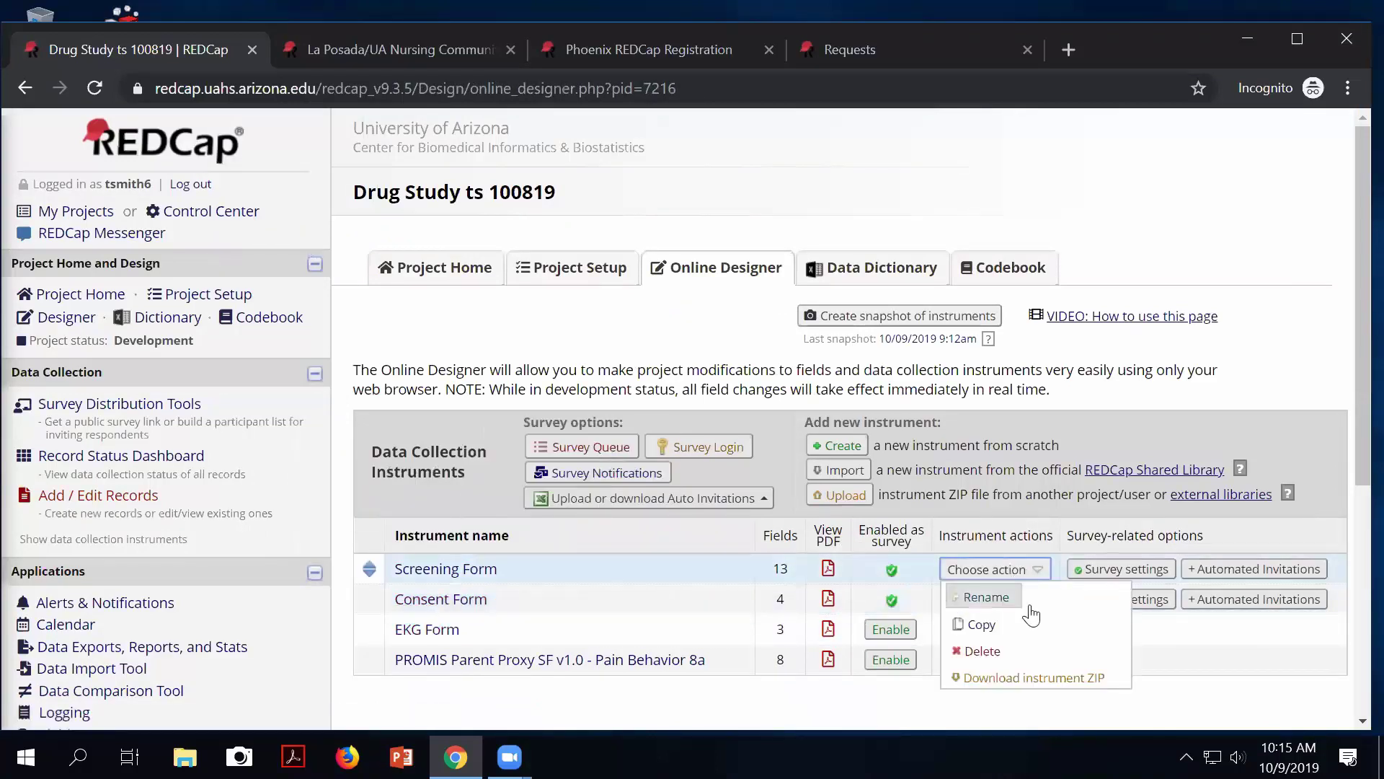
{"action": "left_click", "coordinate": [1109, 574]}
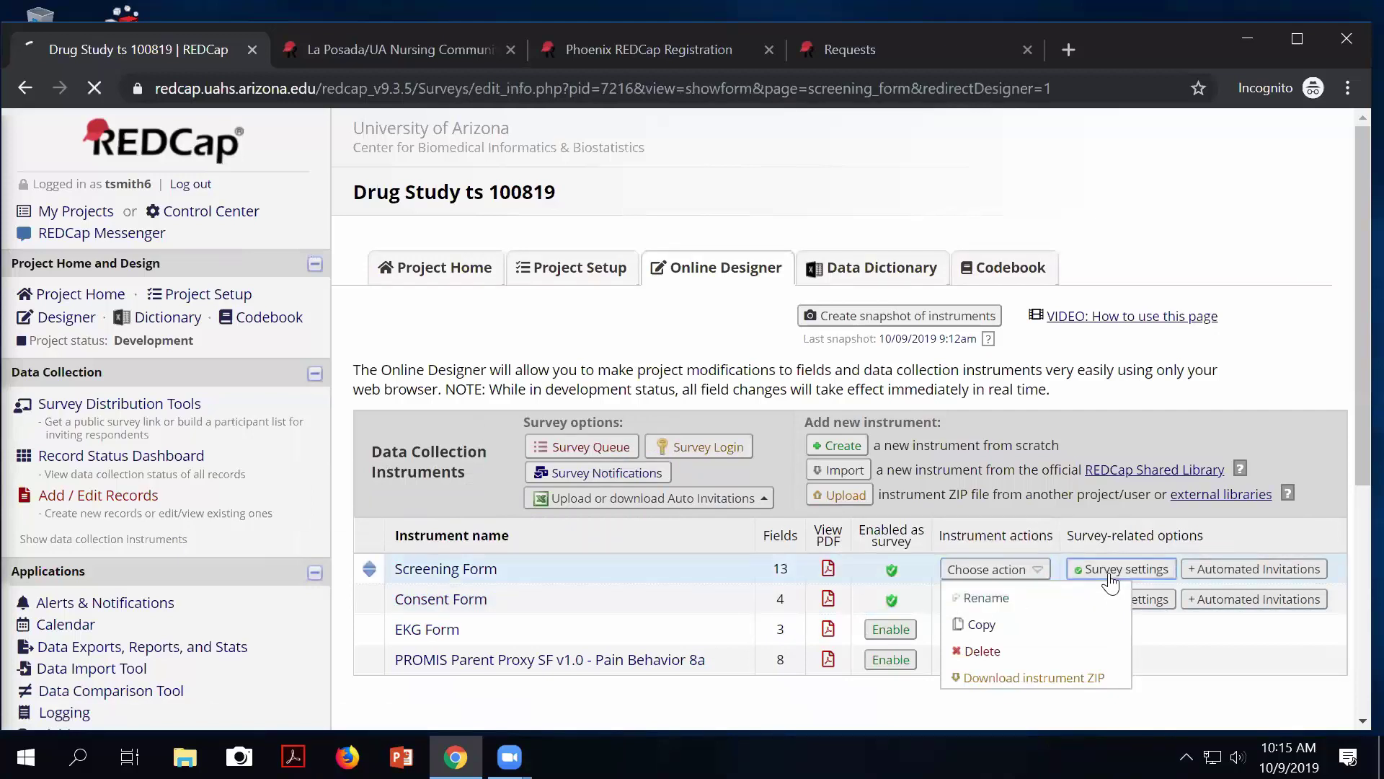
{"action": "scroll", "coordinate": [1035, 505], "scroll_direction": "down", "scroll_amount": 1}
{"action": "scroll", "coordinate": [1033, 521], "scroll_direction": "down", "scroll_amount": 20}
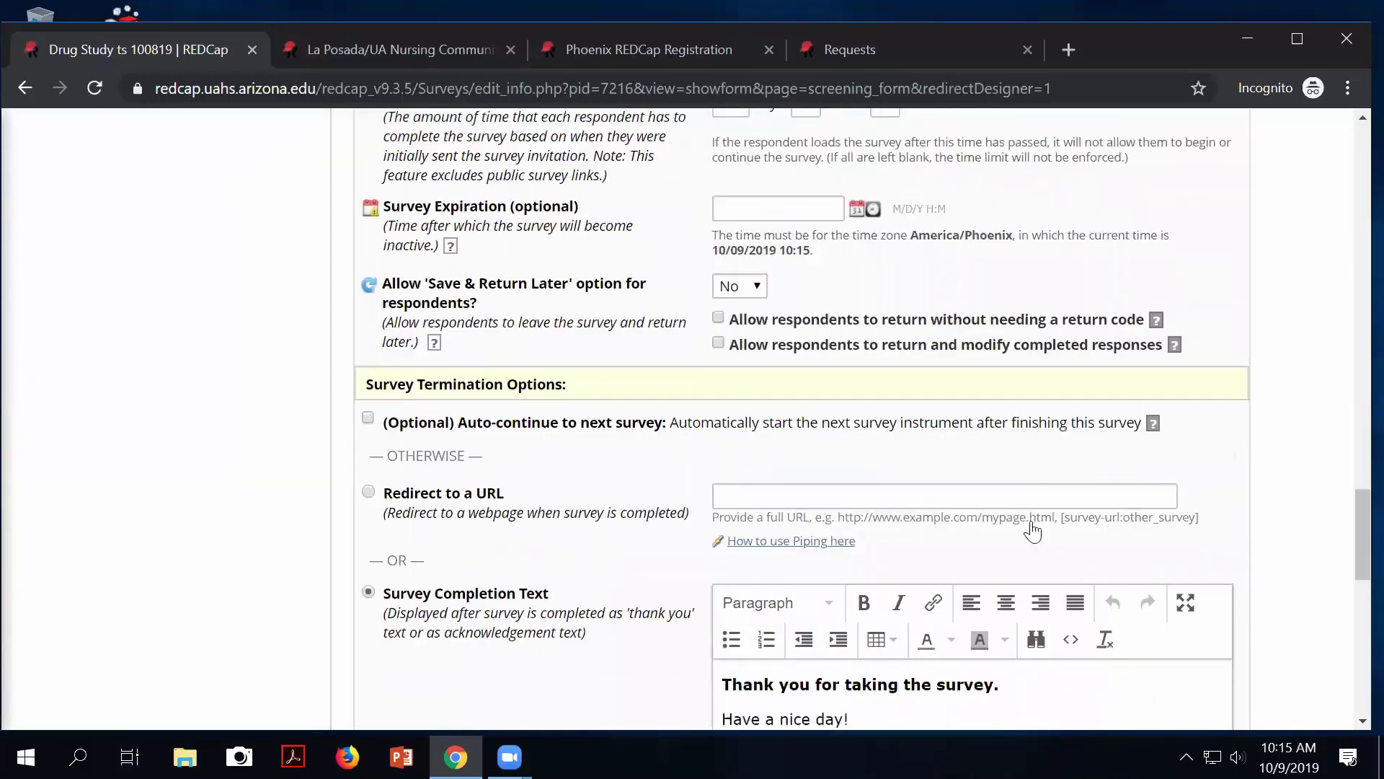
{"action": "left_click", "coordinate": [812, 547]}
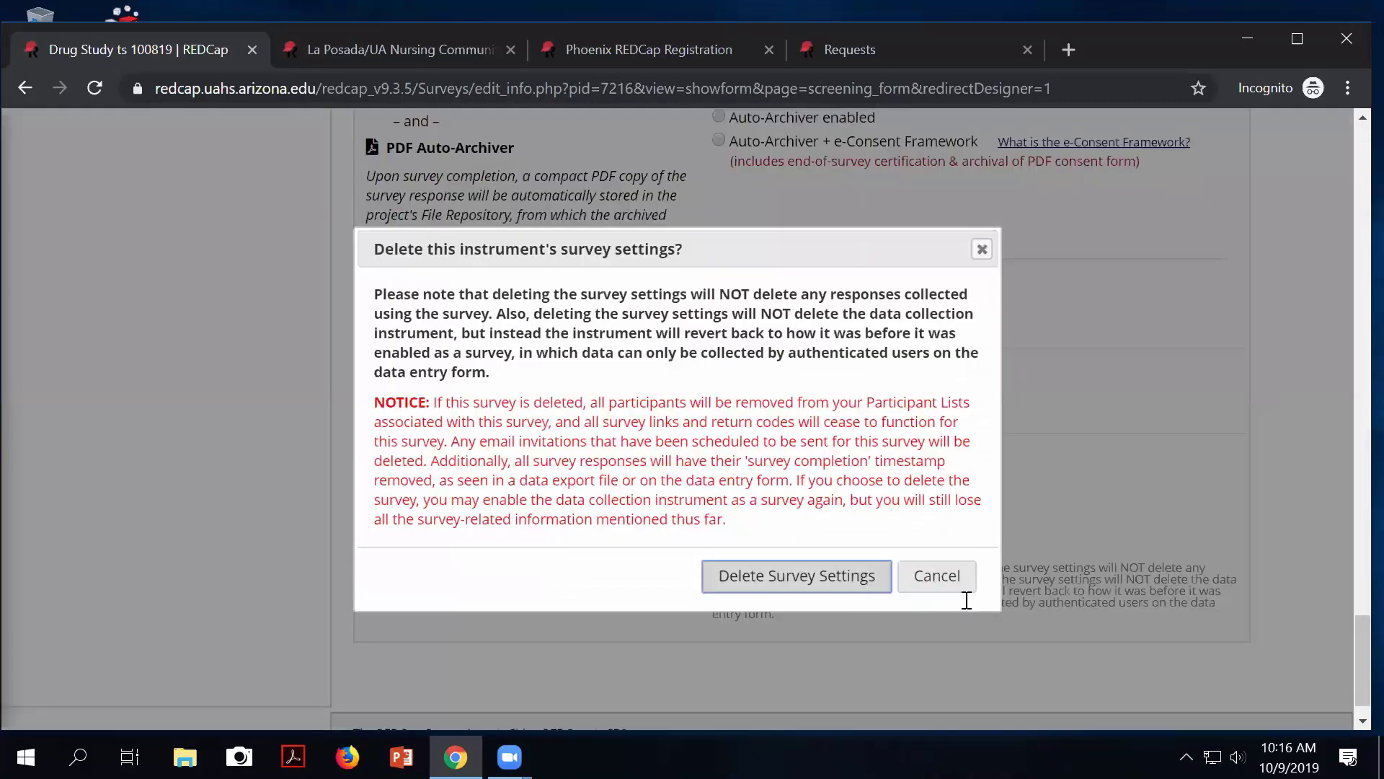
{"action": "left_click", "coordinate": [881, 574]}
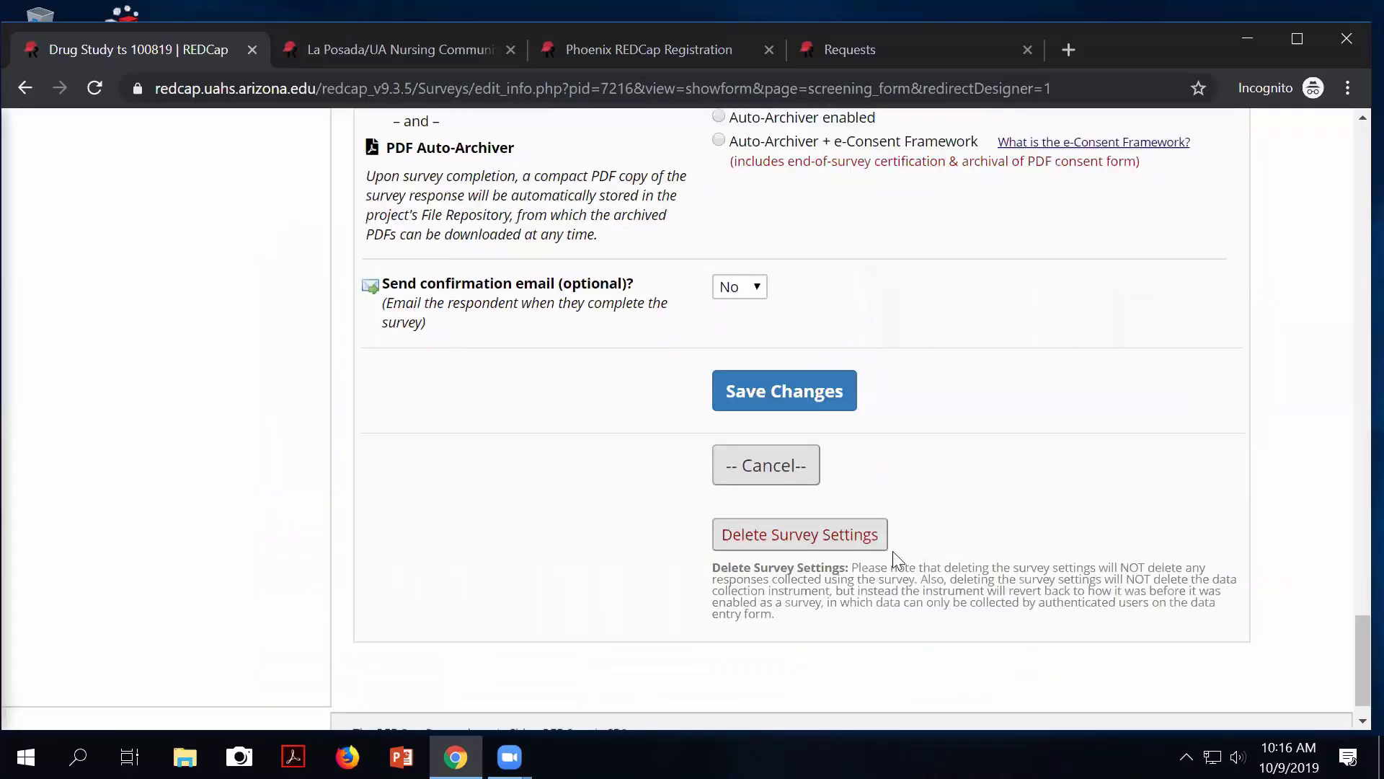
{"action": "left_click", "coordinate": [889, 478]}
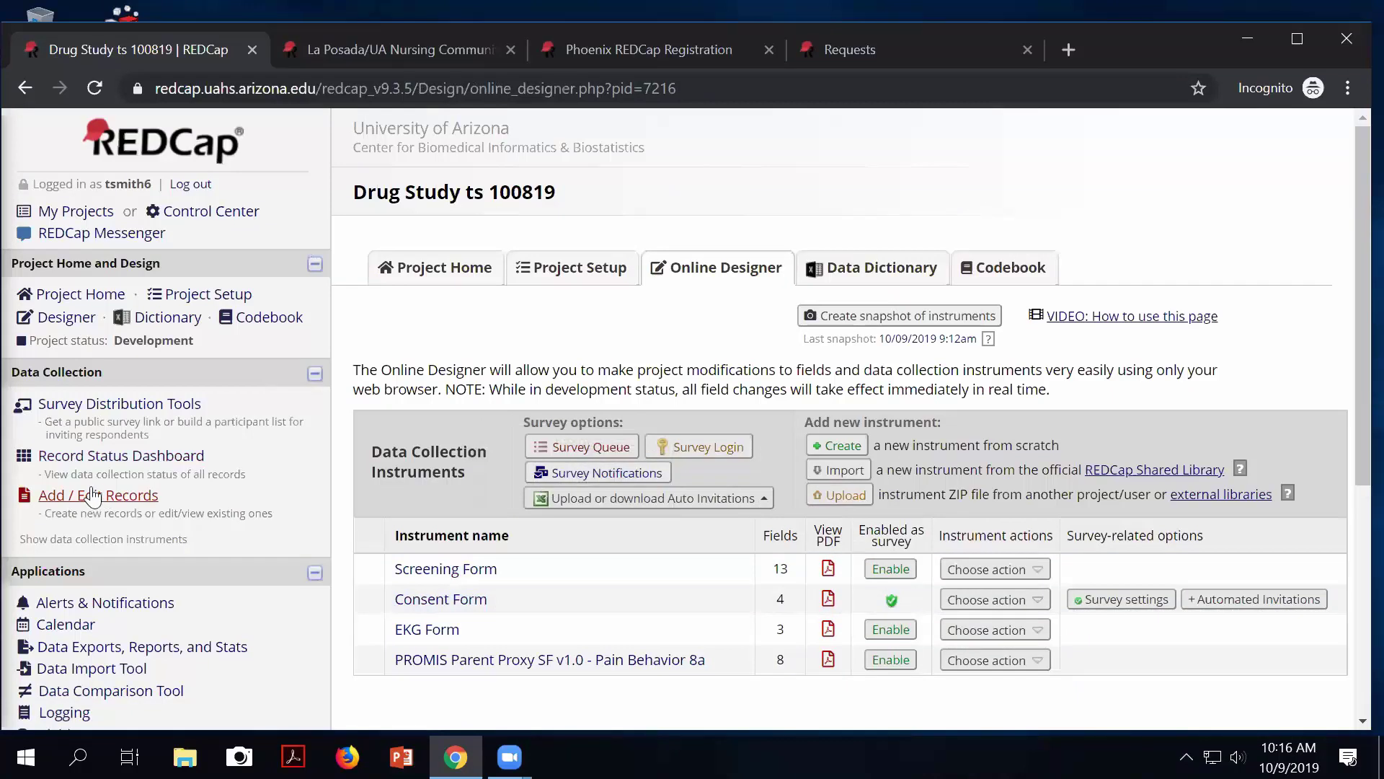
Check the public survey link status, then re-enable the Screening Form as a survey and save.
{"action": "left_click", "coordinate": [70, 407]}
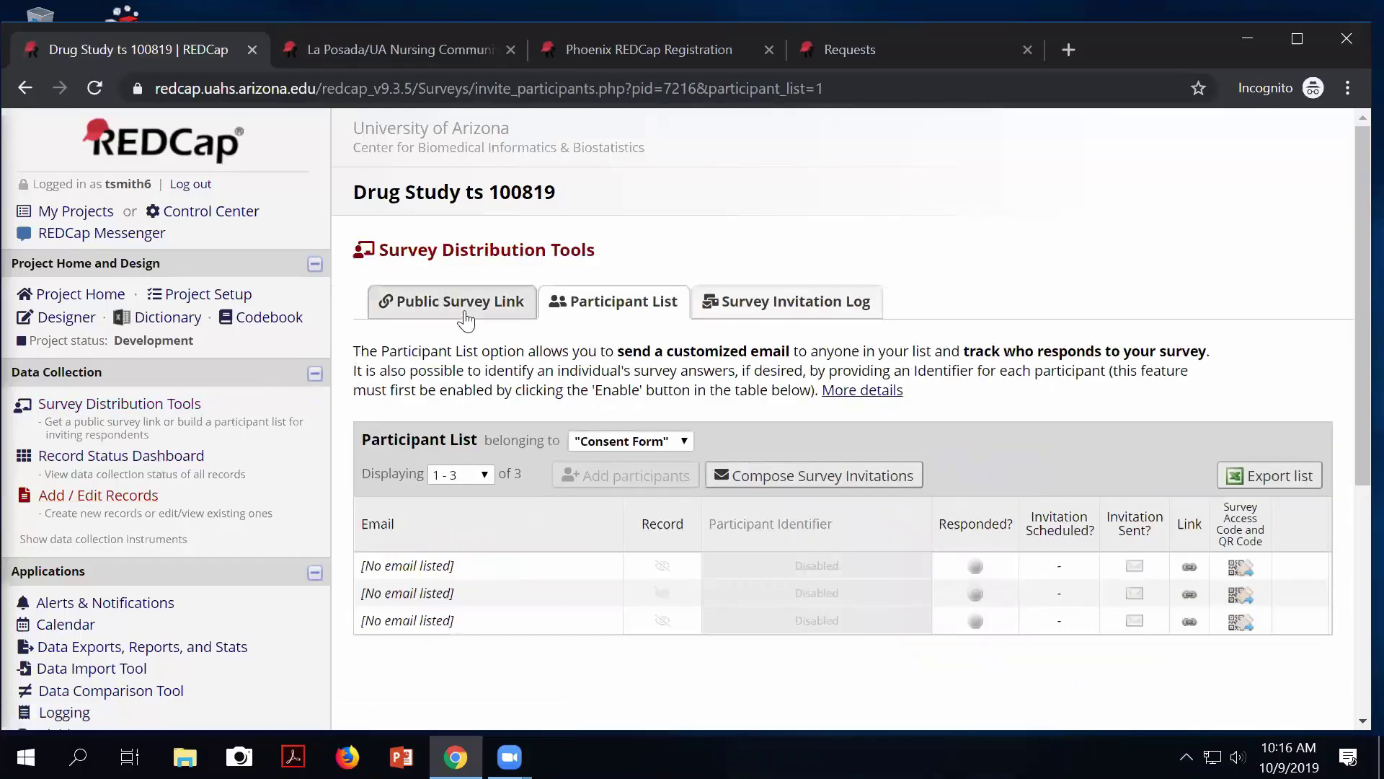
{"action": "left_click", "coordinate": [454, 301]}
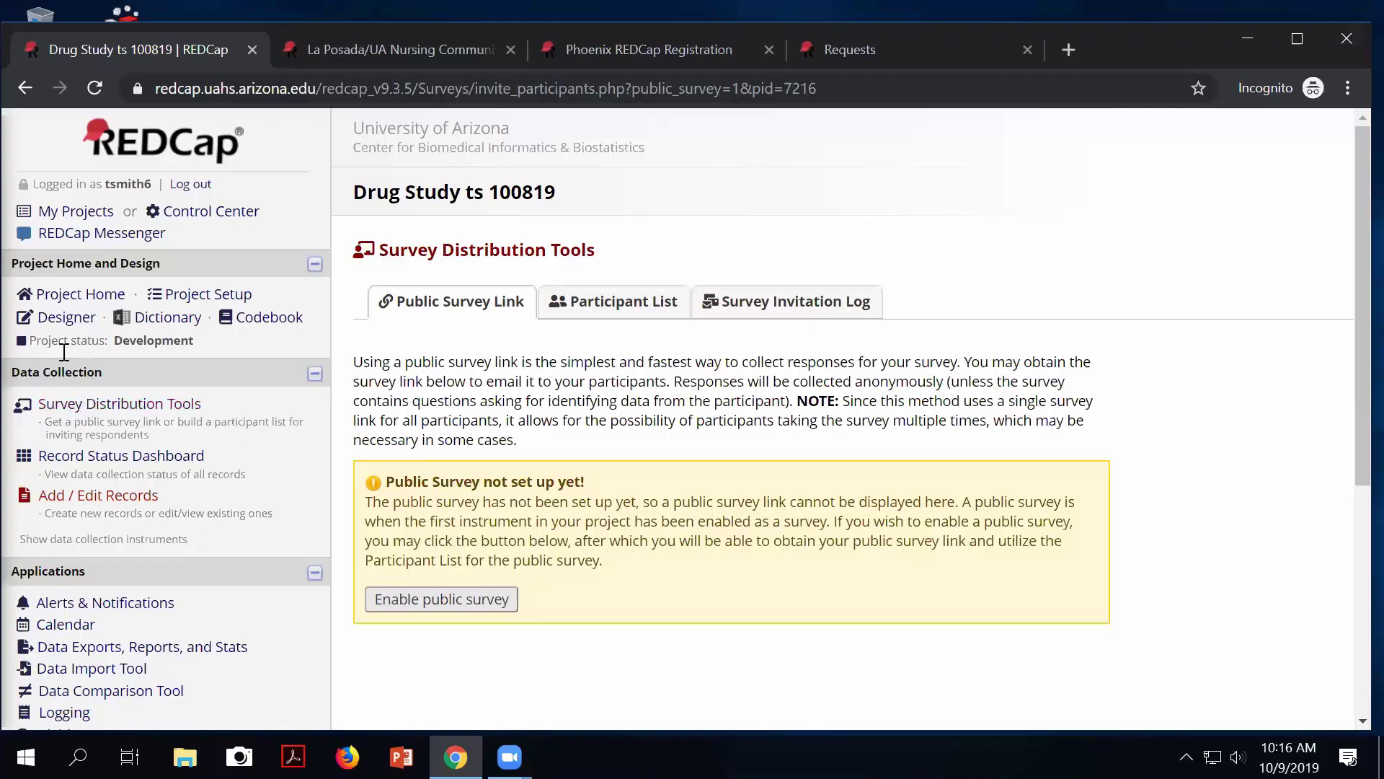
{"action": "left_click", "coordinate": [66, 317]}
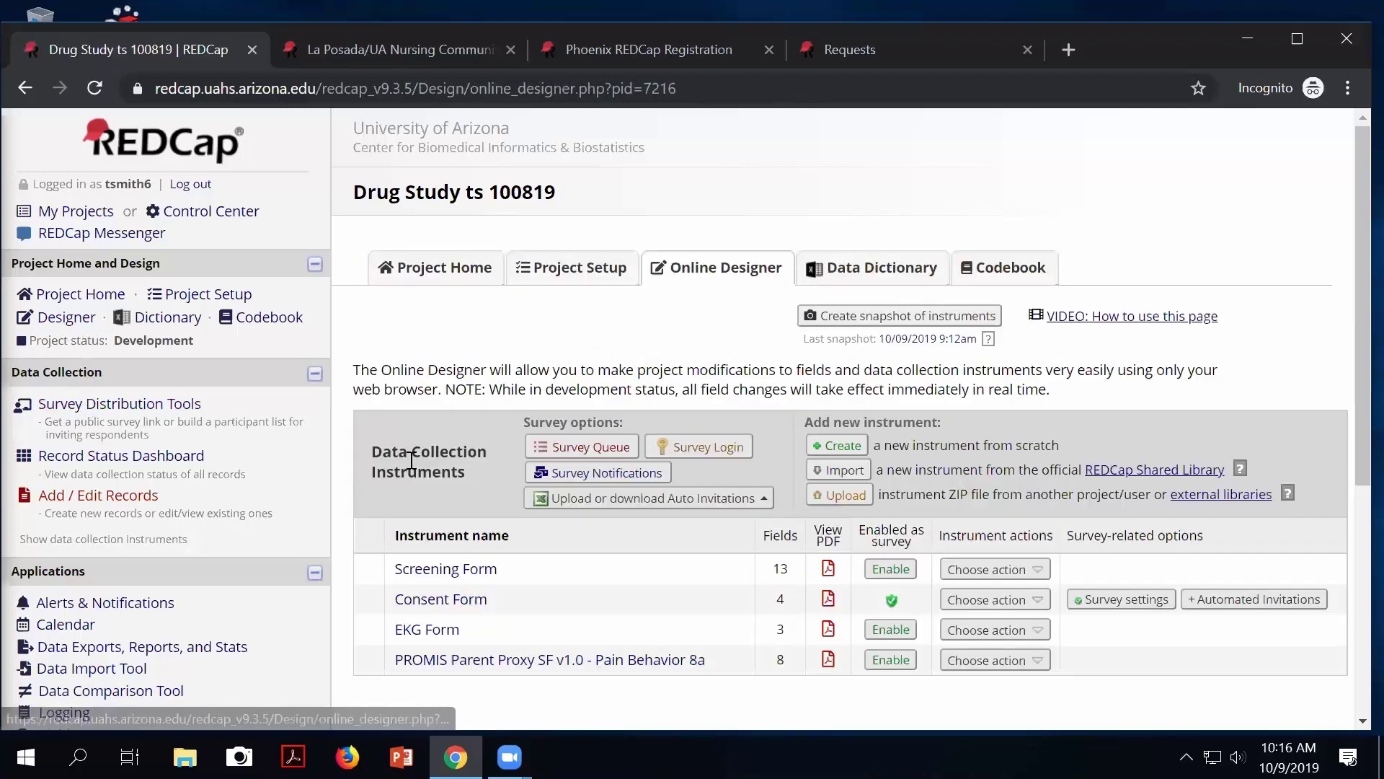
{"action": "left_click", "coordinate": [892, 570]}
{"action": "left_click", "coordinate": [1099, 411]}
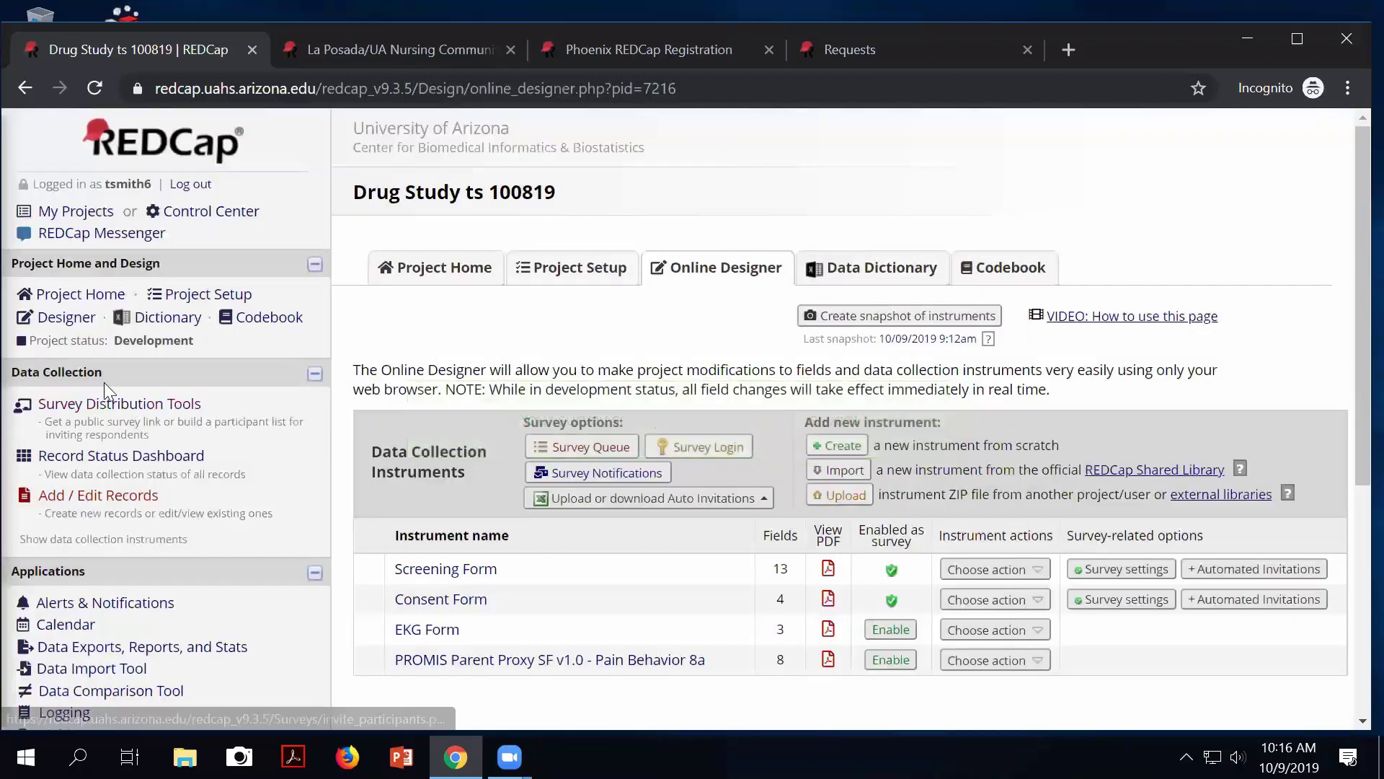
View the Screening Form's Participant List showing three participants without email addresses.
{"action": "left_click", "coordinate": [109, 405]}
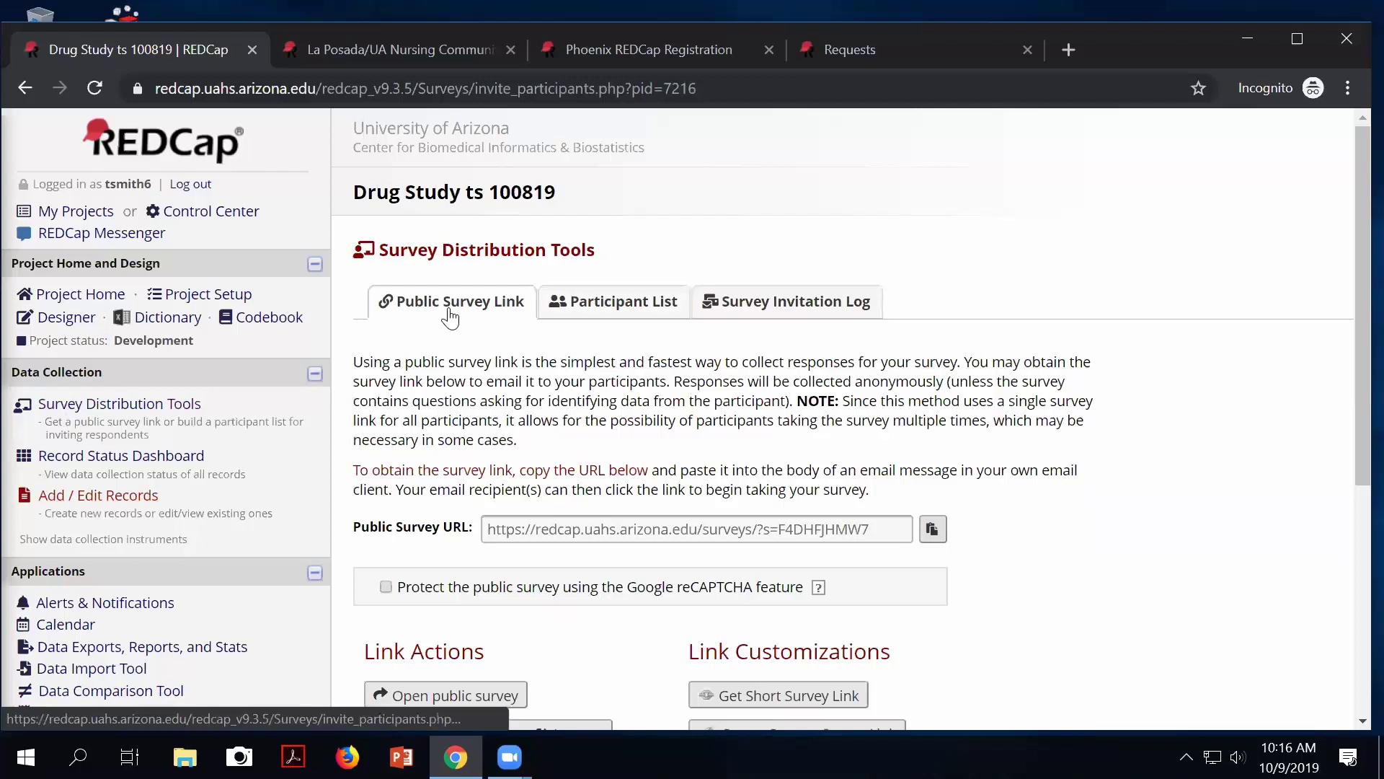
{"action": "left_click", "coordinate": [631, 309]}
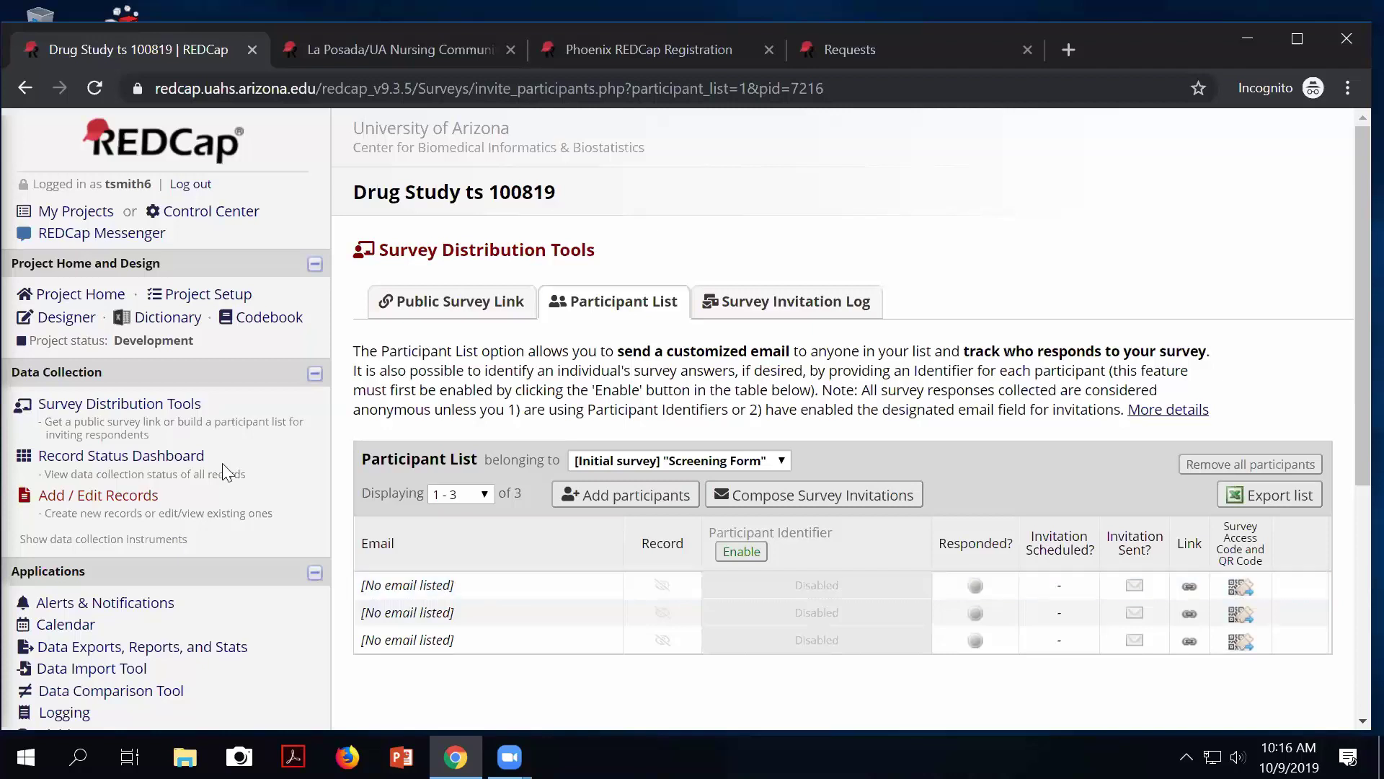
{"action": "left_click", "coordinate": [109, 461]}
{"action": "scroll", "coordinate": [400, 602], "scroll_direction": "down", "scroll_amount": 3}
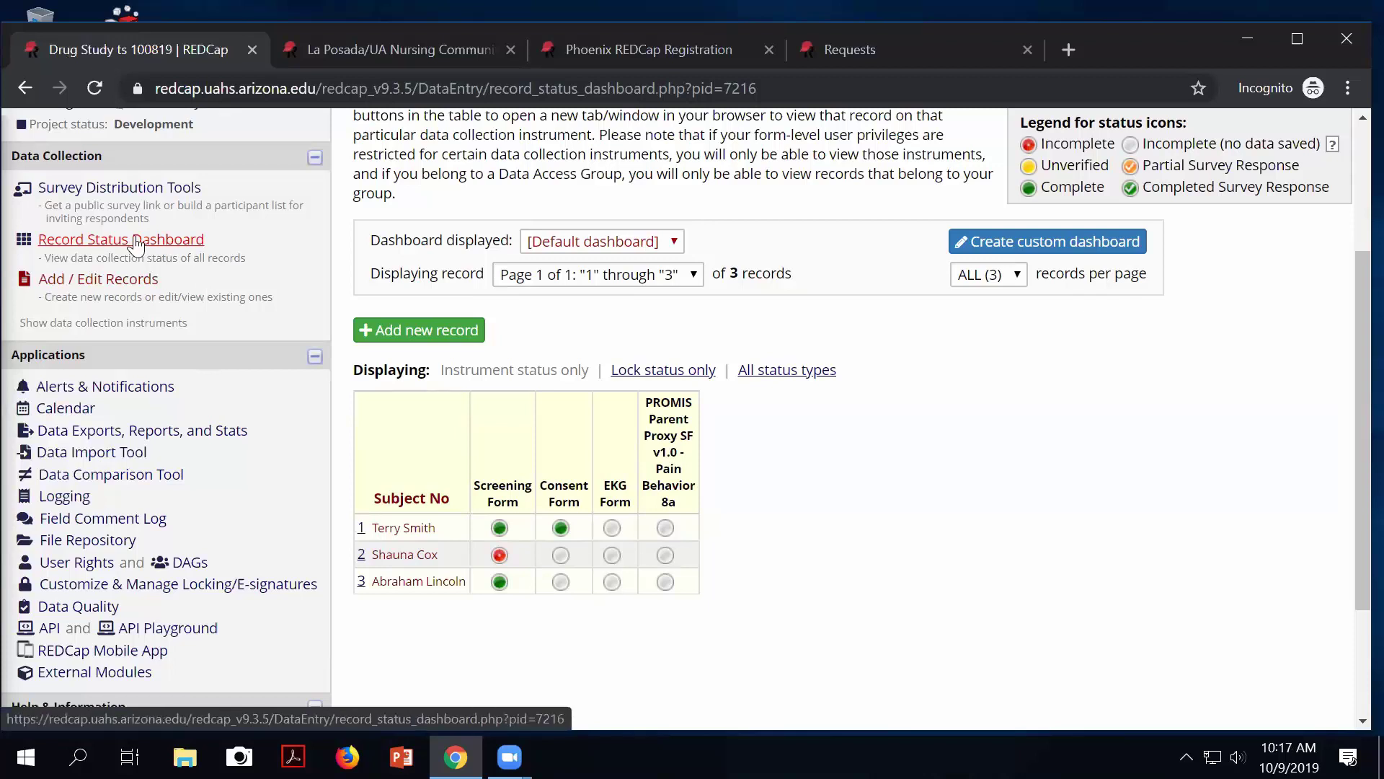
{"action": "left_click", "coordinate": [119, 188]}
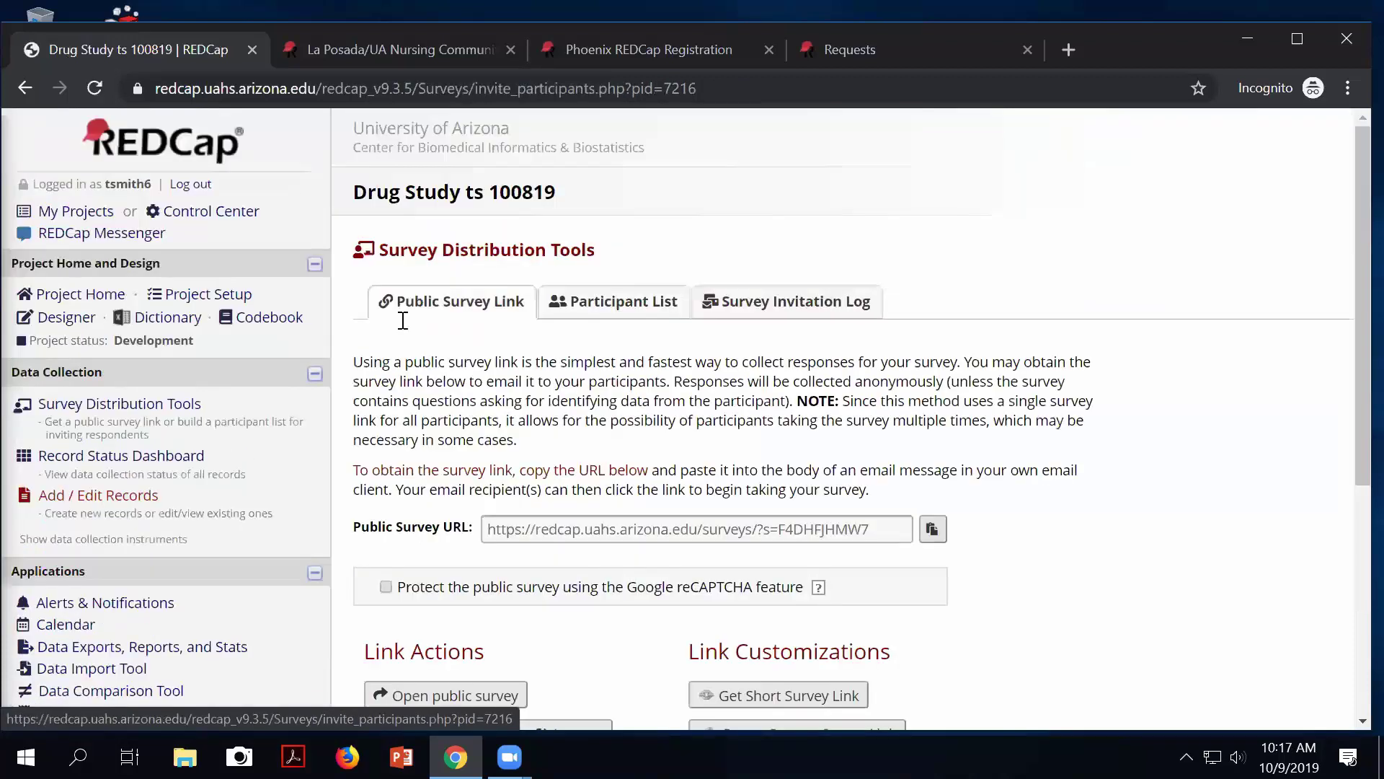
{"action": "scroll", "coordinate": [505, 461], "scroll_direction": "down", "scroll_amount": 3}
{"action": "scroll", "coordinate": [591, 400], "scroll_direction": "up", "scroll_amount": 3}
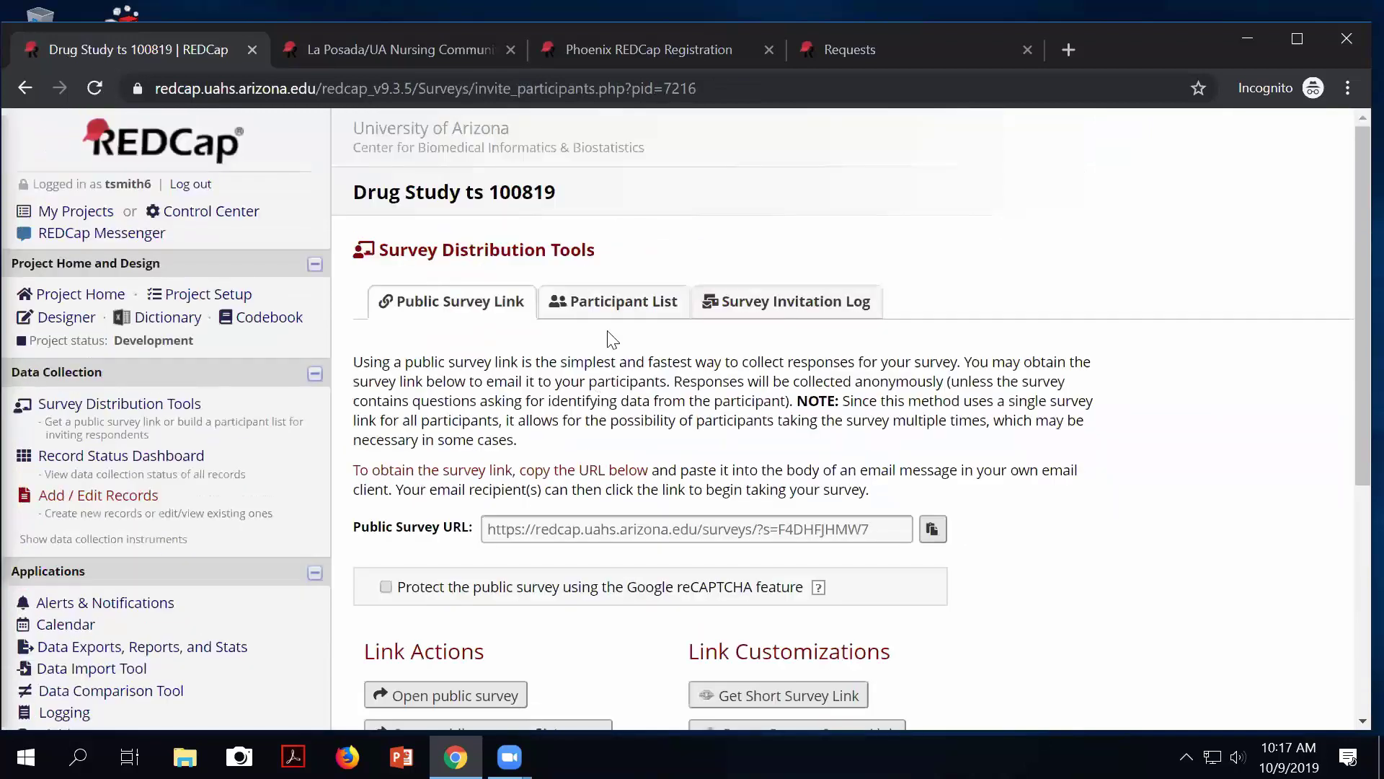
{"action": "left_click", "coordinate": [615, 304]}
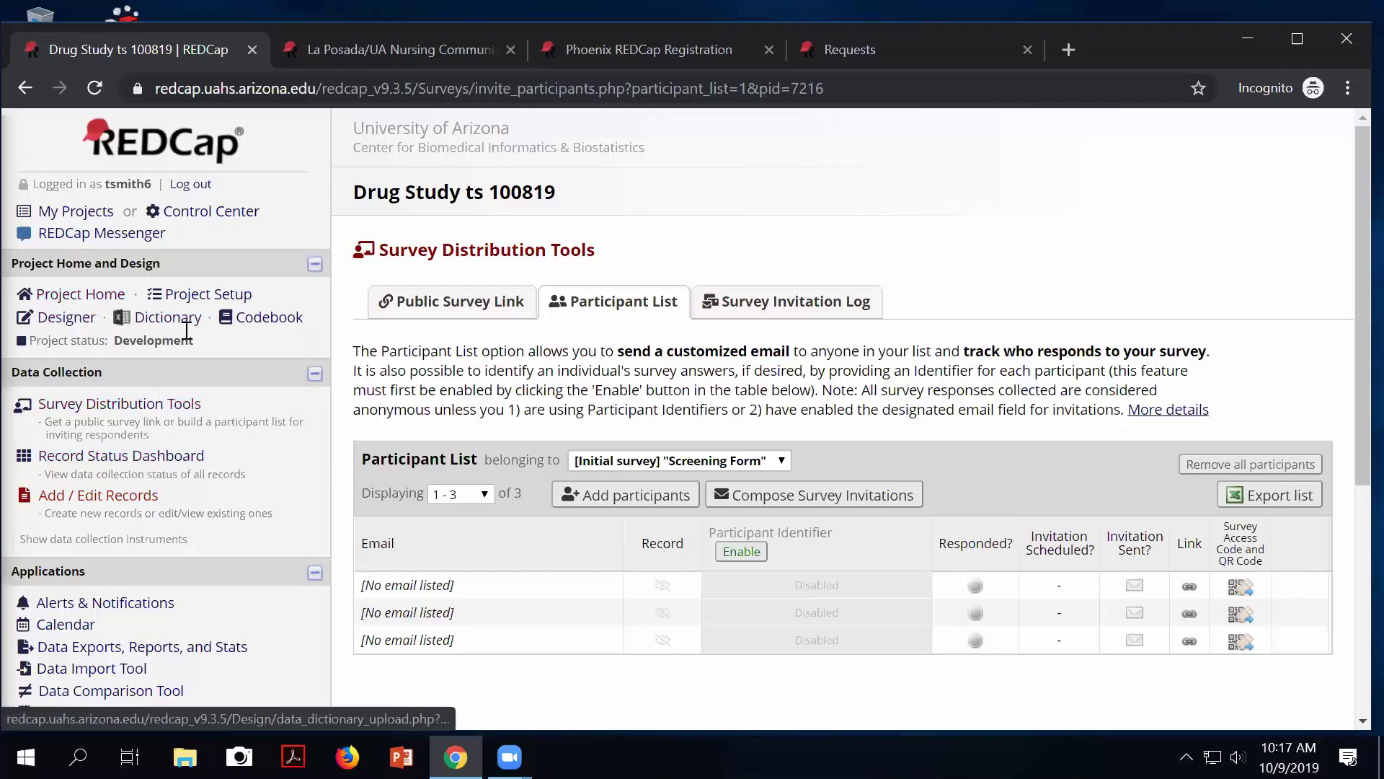
Find the optional module for designating an email field for survey invitations in Project Setup.
{"action": "left_click", "coordinate": [142, 294]}
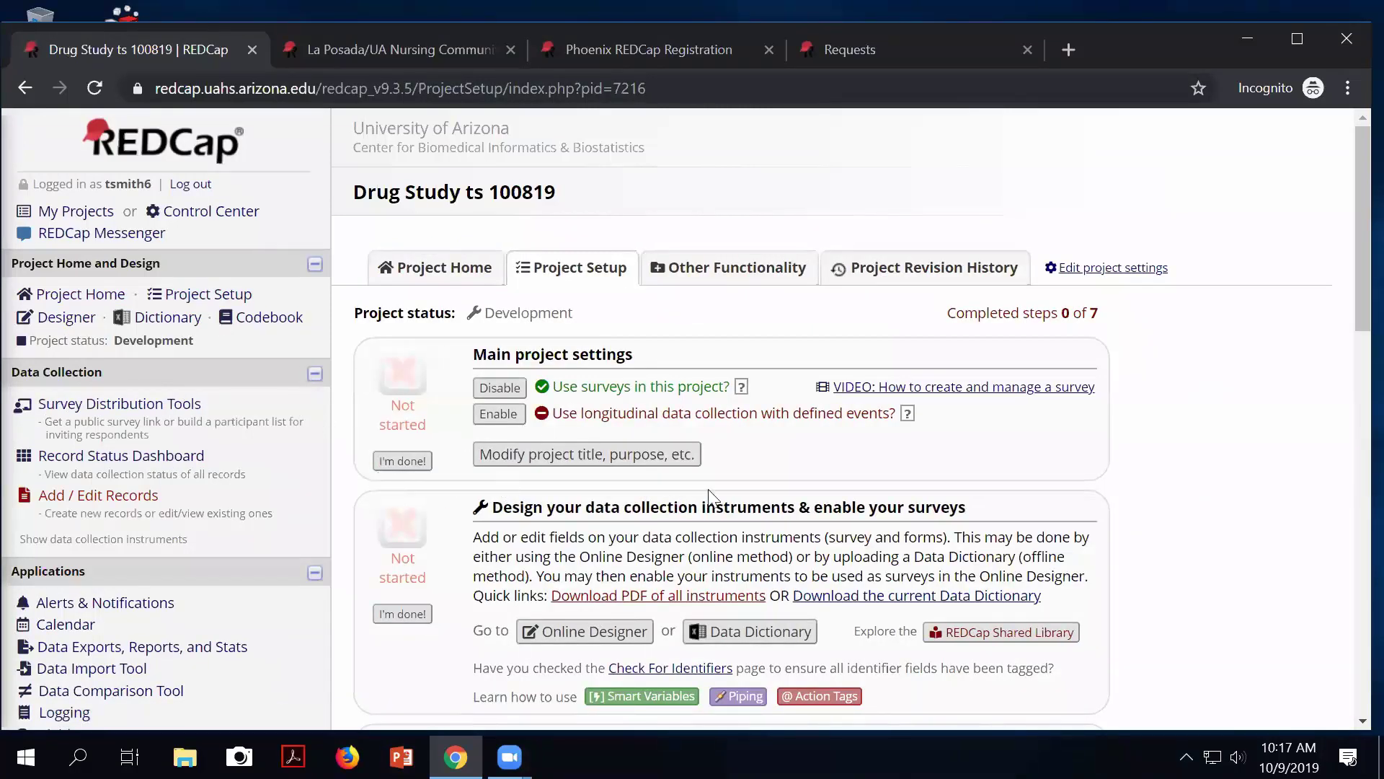
{"action": "scroll", "coordinate": [707, 496], "scroll_direction": "down", "scroll_amount": 3}
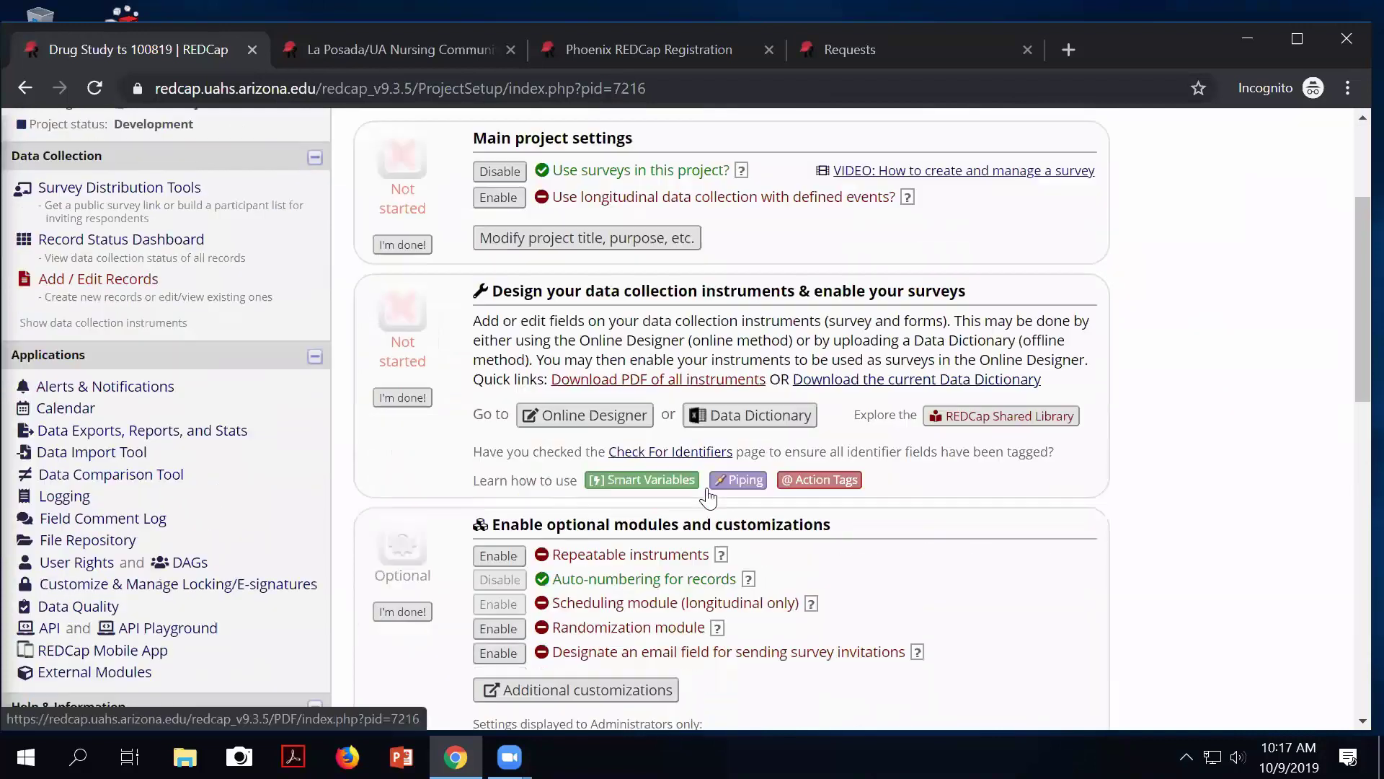
{"action": "scroll", "coordinate": [710, 501], "scroll_direction": "down", "scroll_amount": 2}
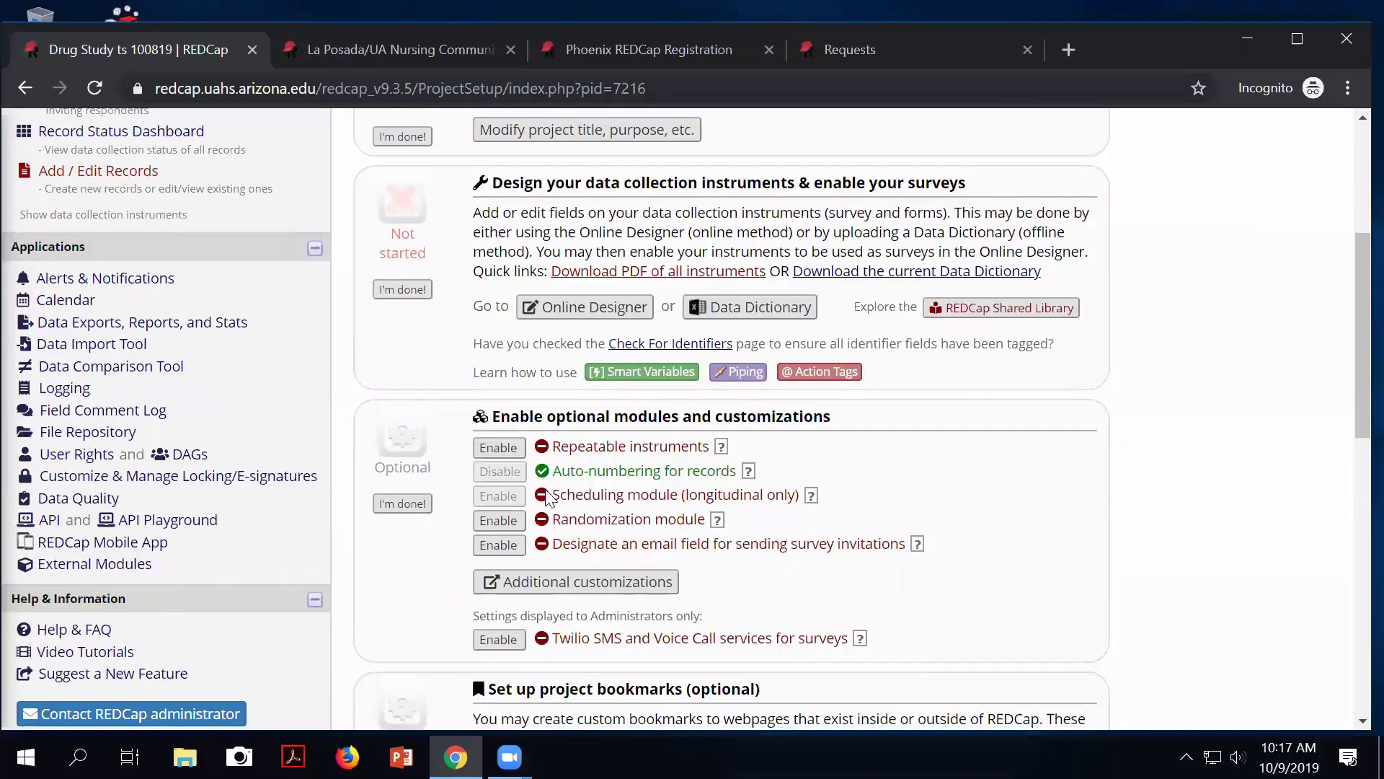
{"action": "left_click_drag", "start_coordinate": [515, 418], "coordinate": [688, 419]}
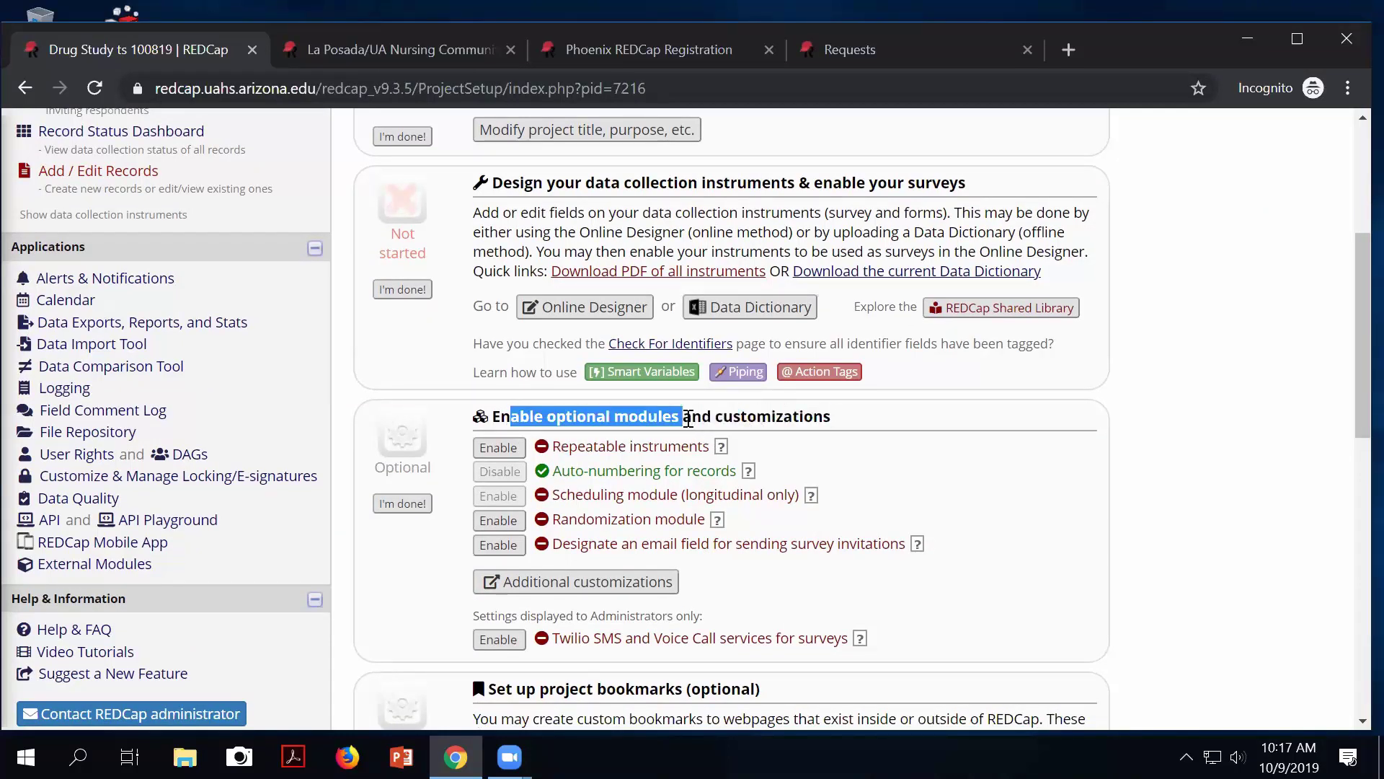
{"action": "left_click_drag", "start_coordinate": [572, 549], "coordinate": [630, 550]}
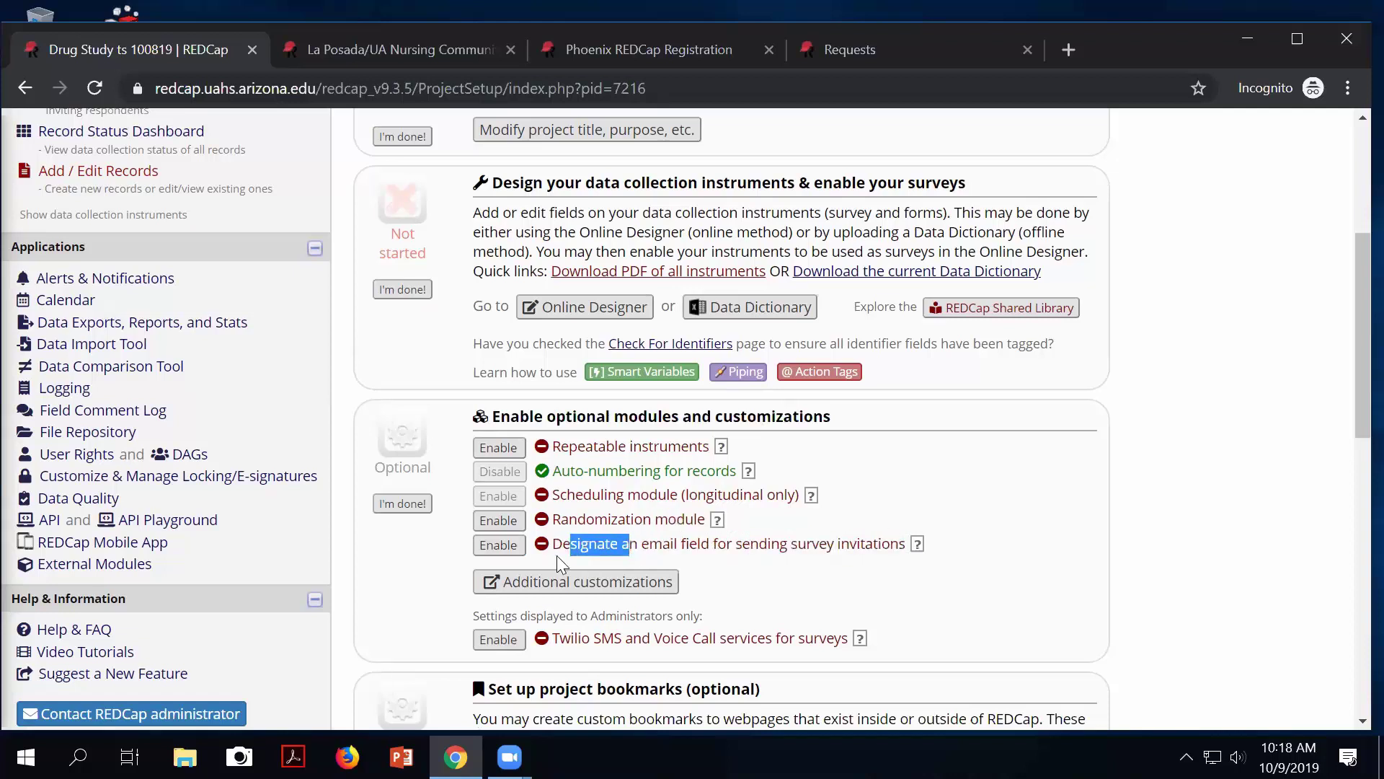
{"action": "left_click", "coordinate": [512, 545]}
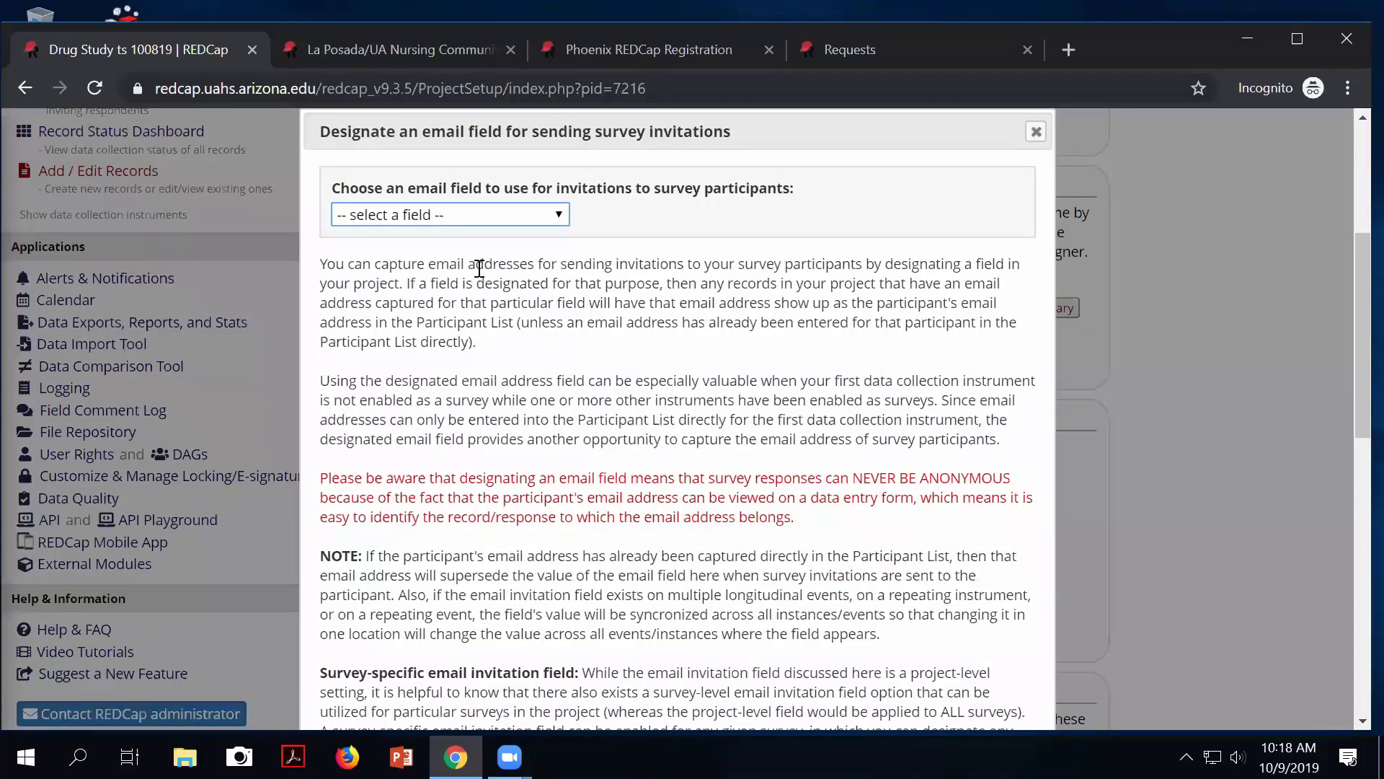
{"action": "left_click", "coordinate": [496, 215]}
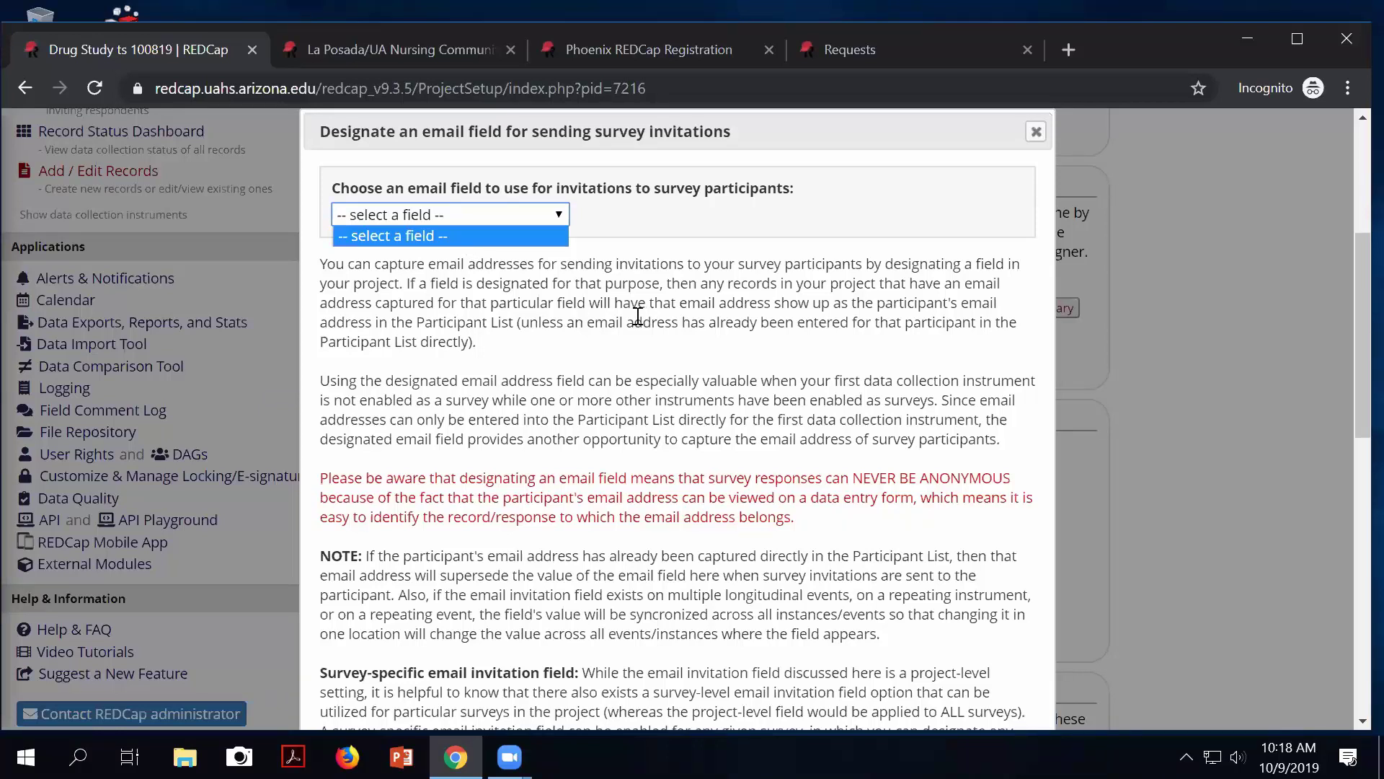
{"action": "scroll", "coordinate": [638, 317], "scroll_direction": "down", "scroll_amount": 5}
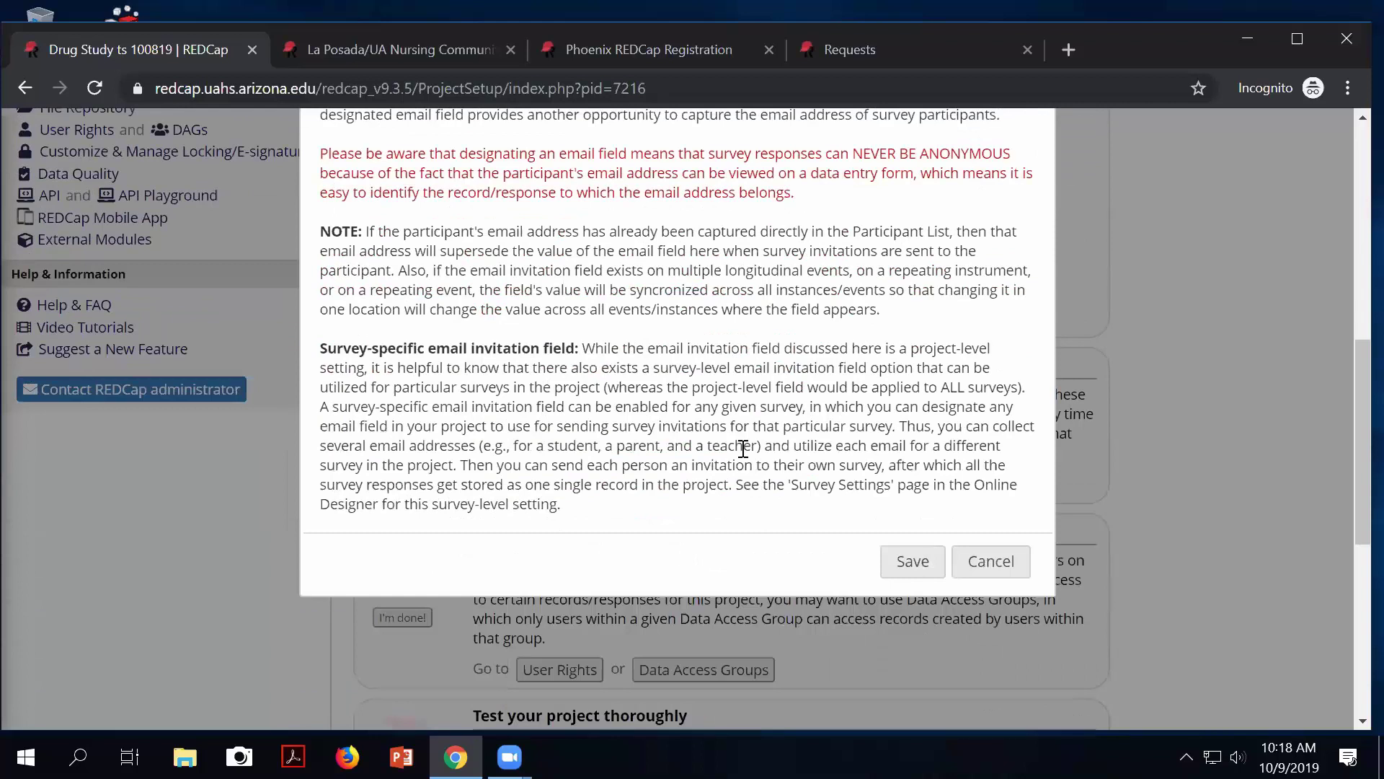
{"action": "left_click", "coordinate": [923, 570]}
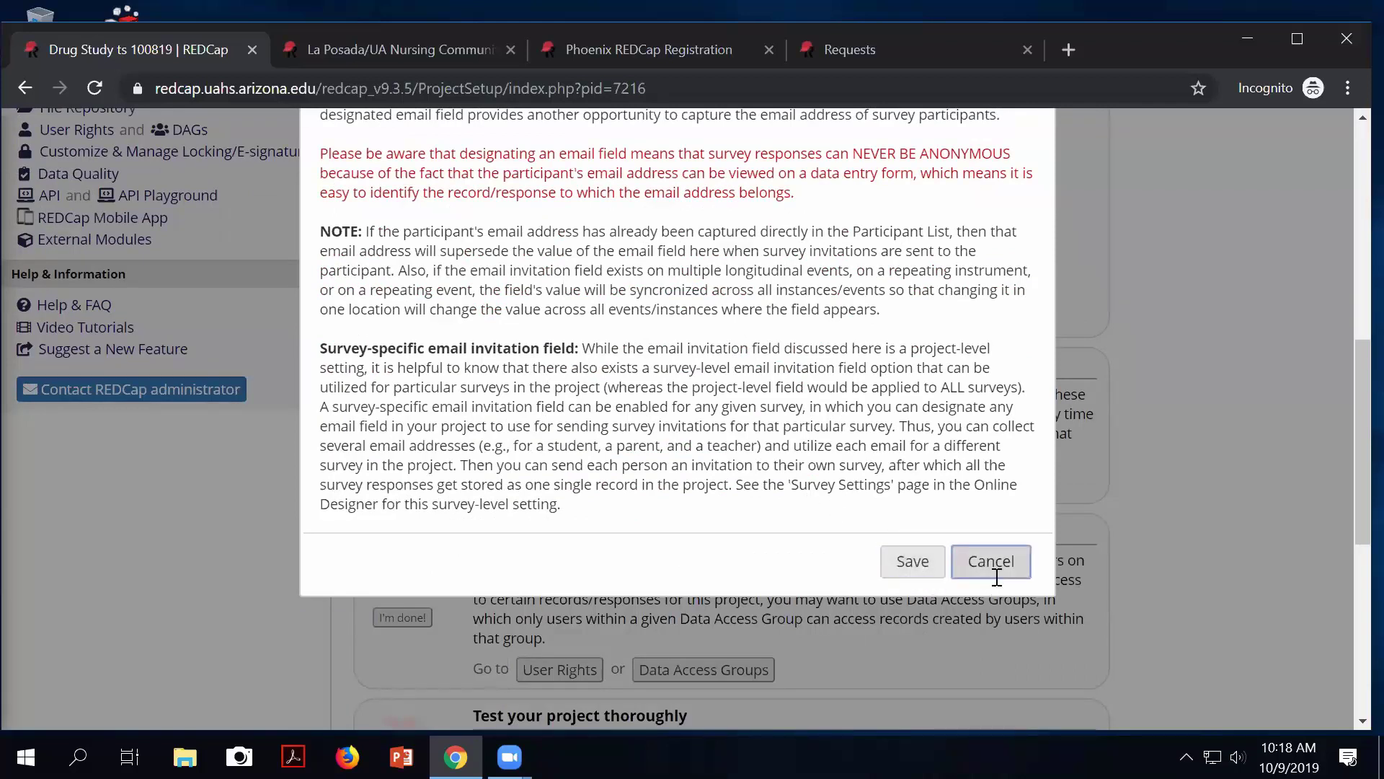
{"action": "left_click", "coordinate": [993, 577]}
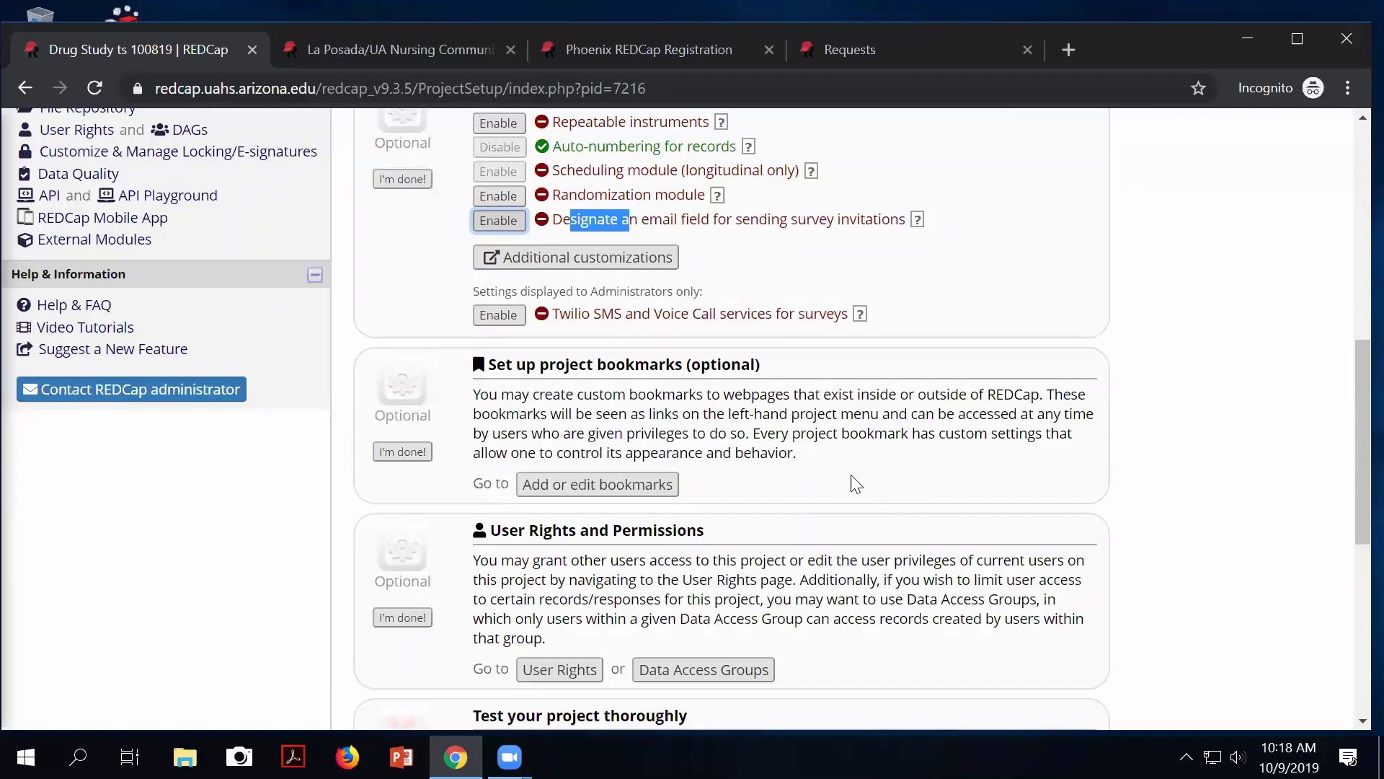
{"action": "scroll", "coordinate": [854, 482], "scroll_direction": "up", "scroll_amount": 5}
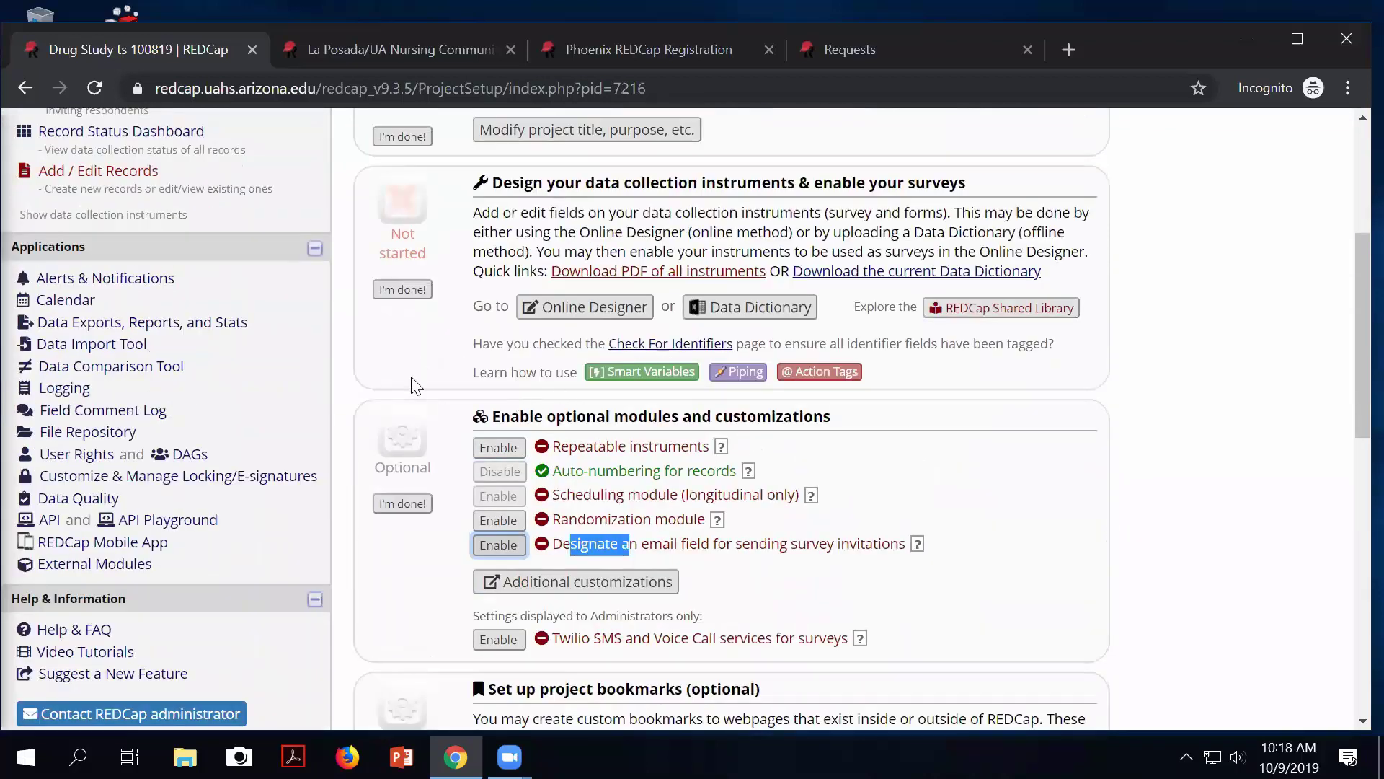
{"action": "scroll", "coordinate": [551, 372], "scroll_direction": "up", "scroll_amount": 5}
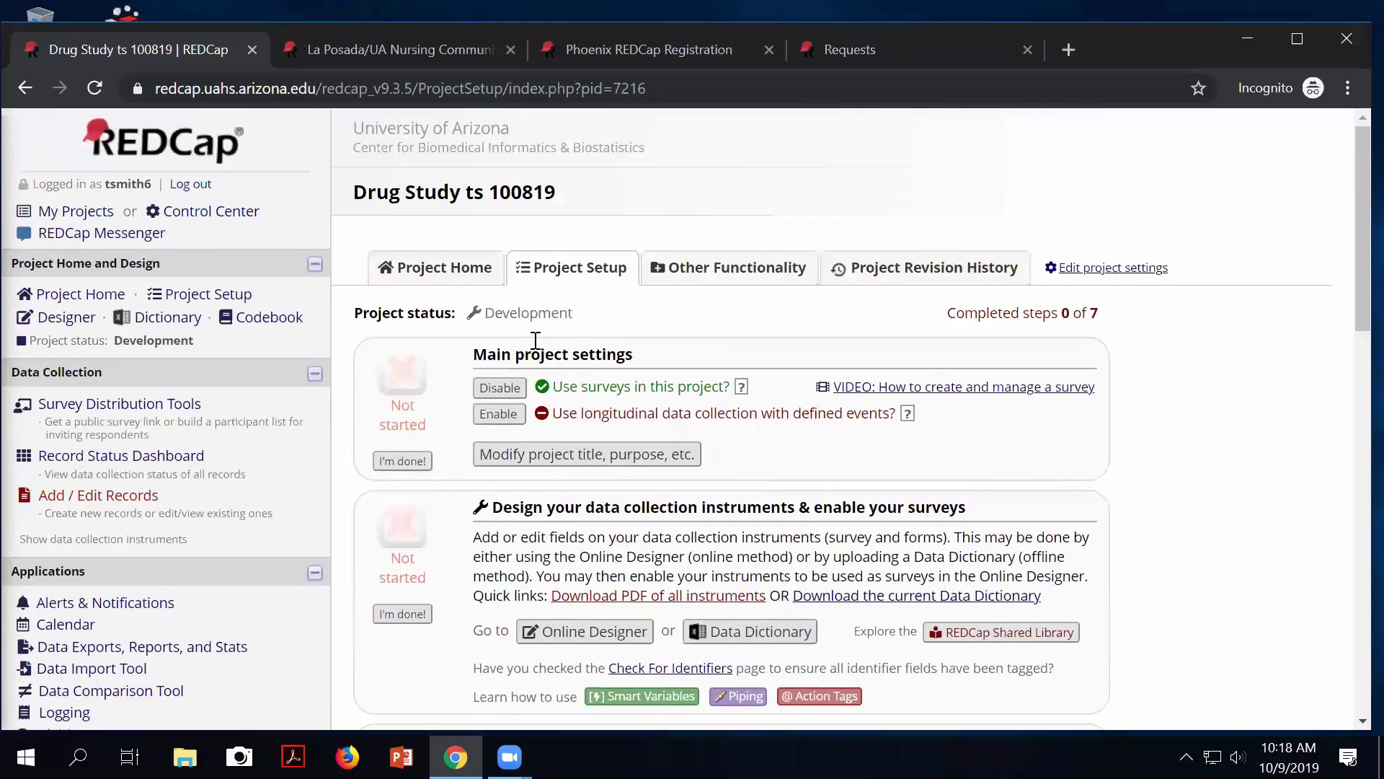
Set the Screening Form's Email field validation to Email and save the field.
{"action": "left_click", "coordinate": [584, 633]}
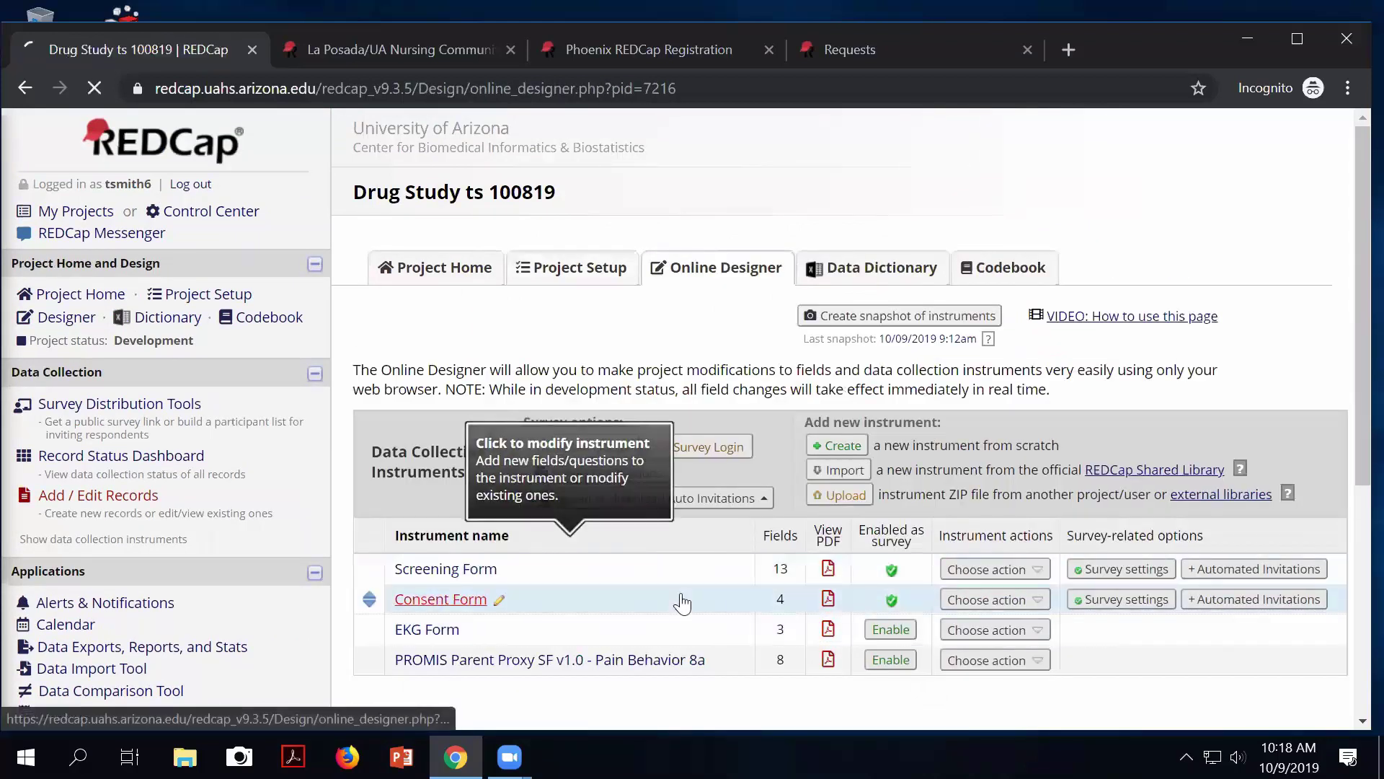
{"action": "left_click", "coordinate": [423, 570]}
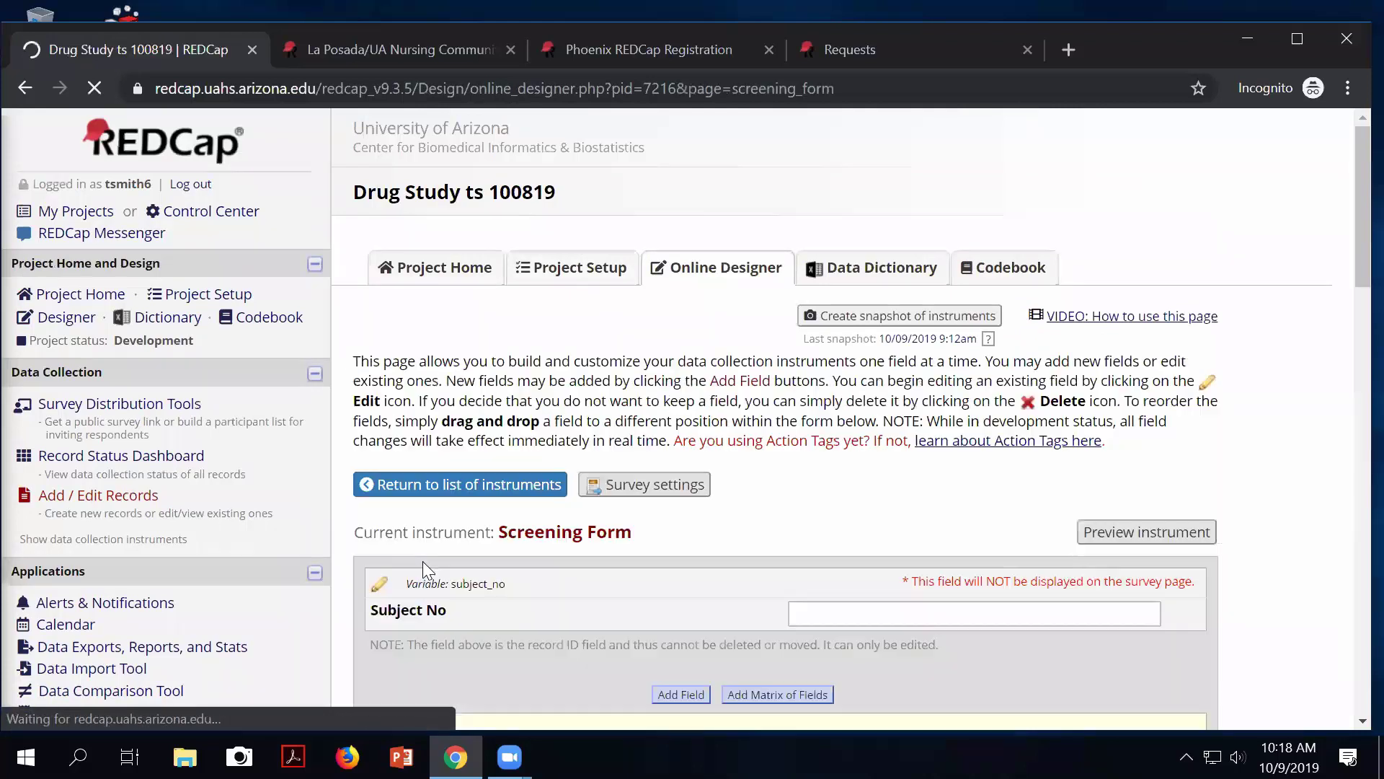
{"action": "scroll", "coordinate": [430, 560], "scroll_direction": "down", "scroll_amount": 18}
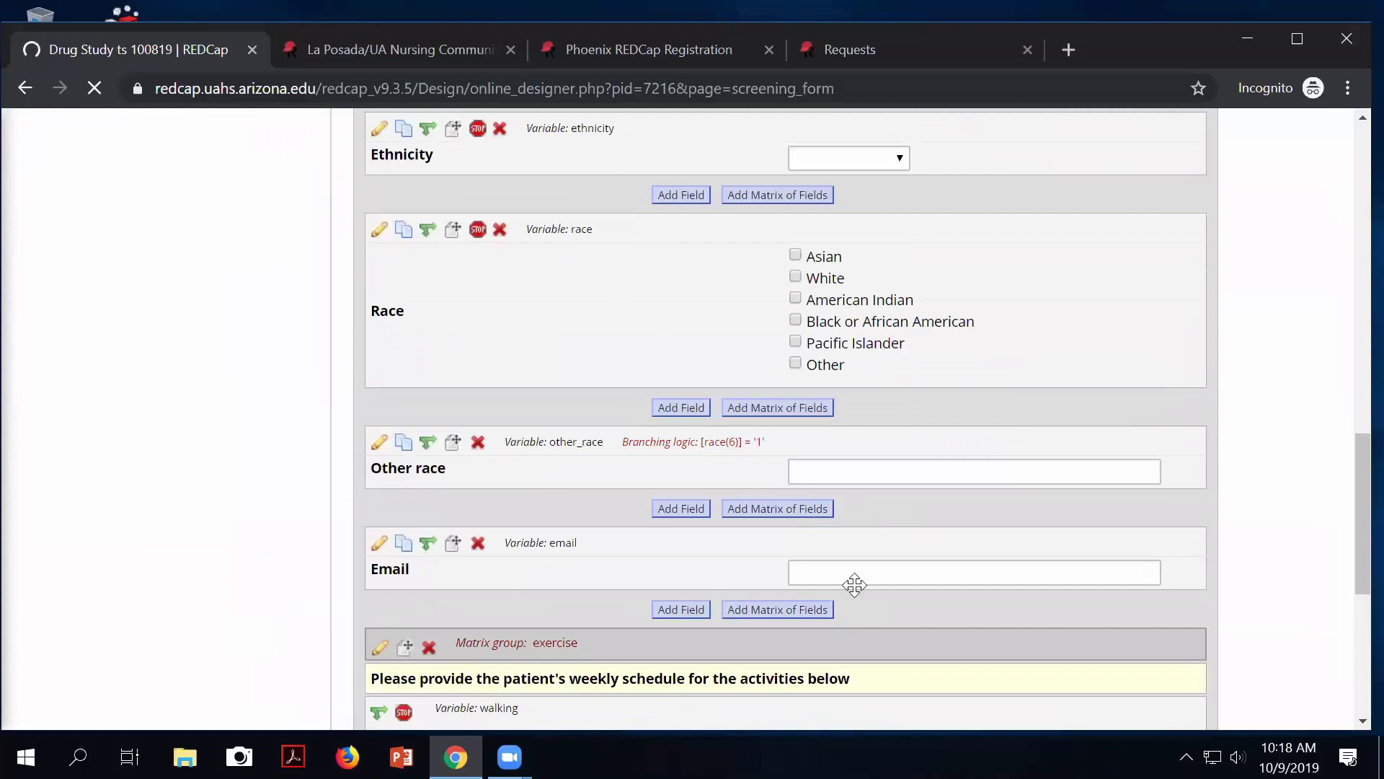
{"action": "left_click", "coordinate": [379, 542]}
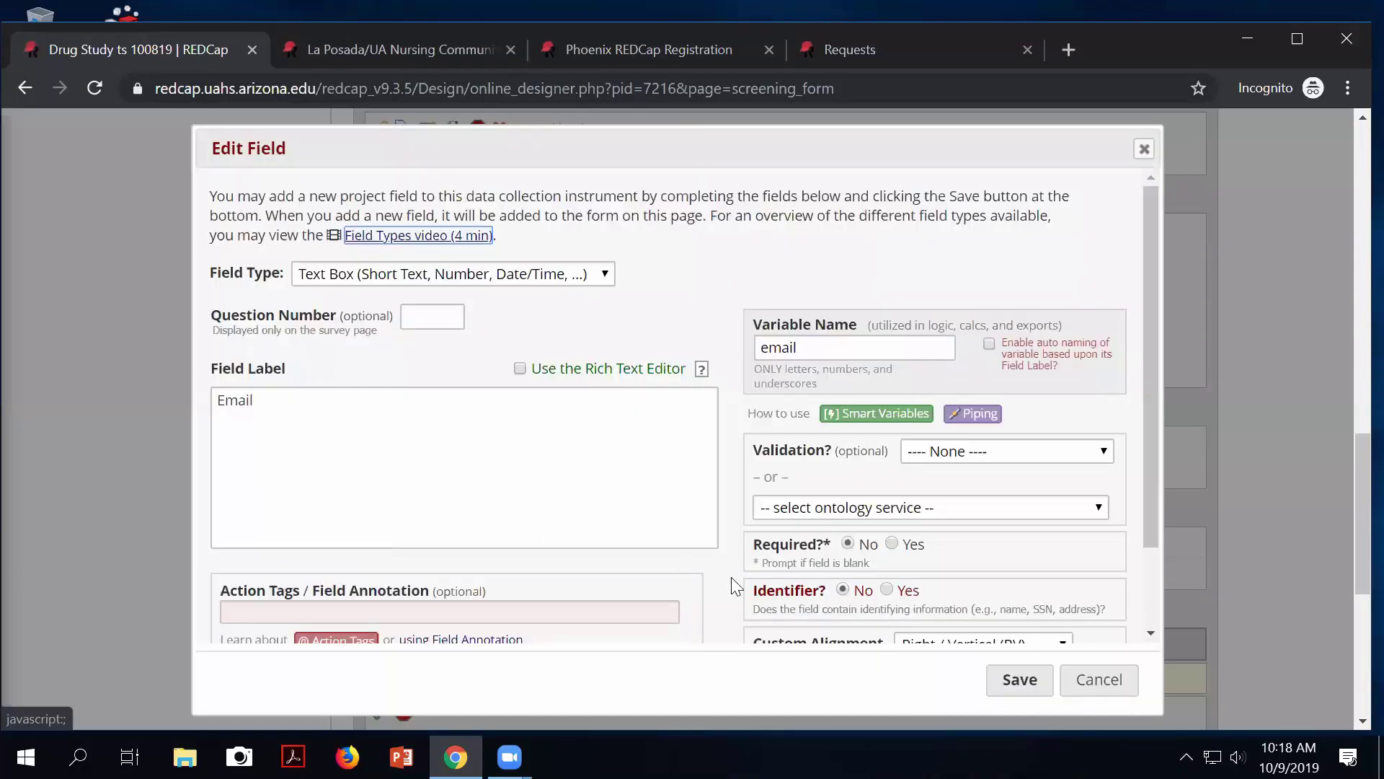
{"action": "left_click", "coordinate": [964, 459]}
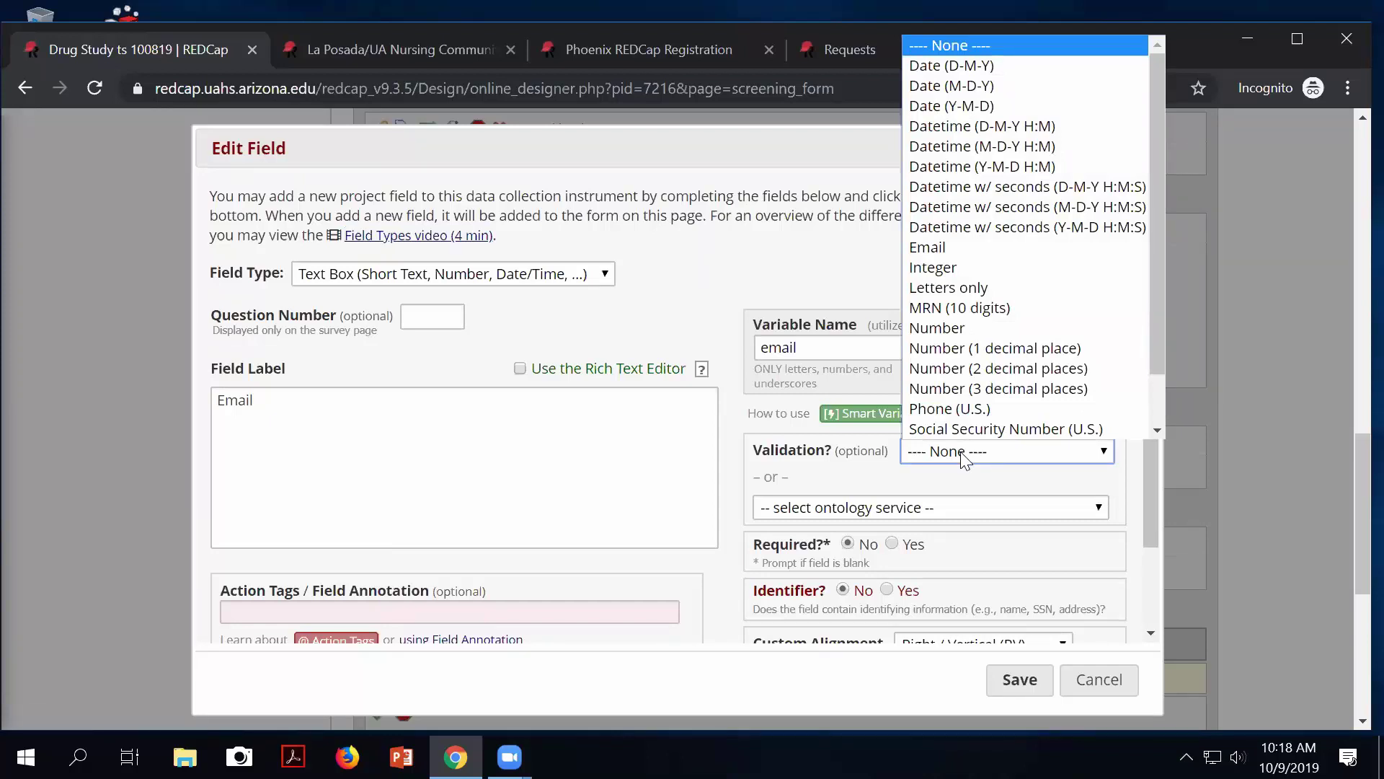
{"action": "scroll", "coordinate": [951, 408], "scroll_direction": "down", "scroll_amount": 1}
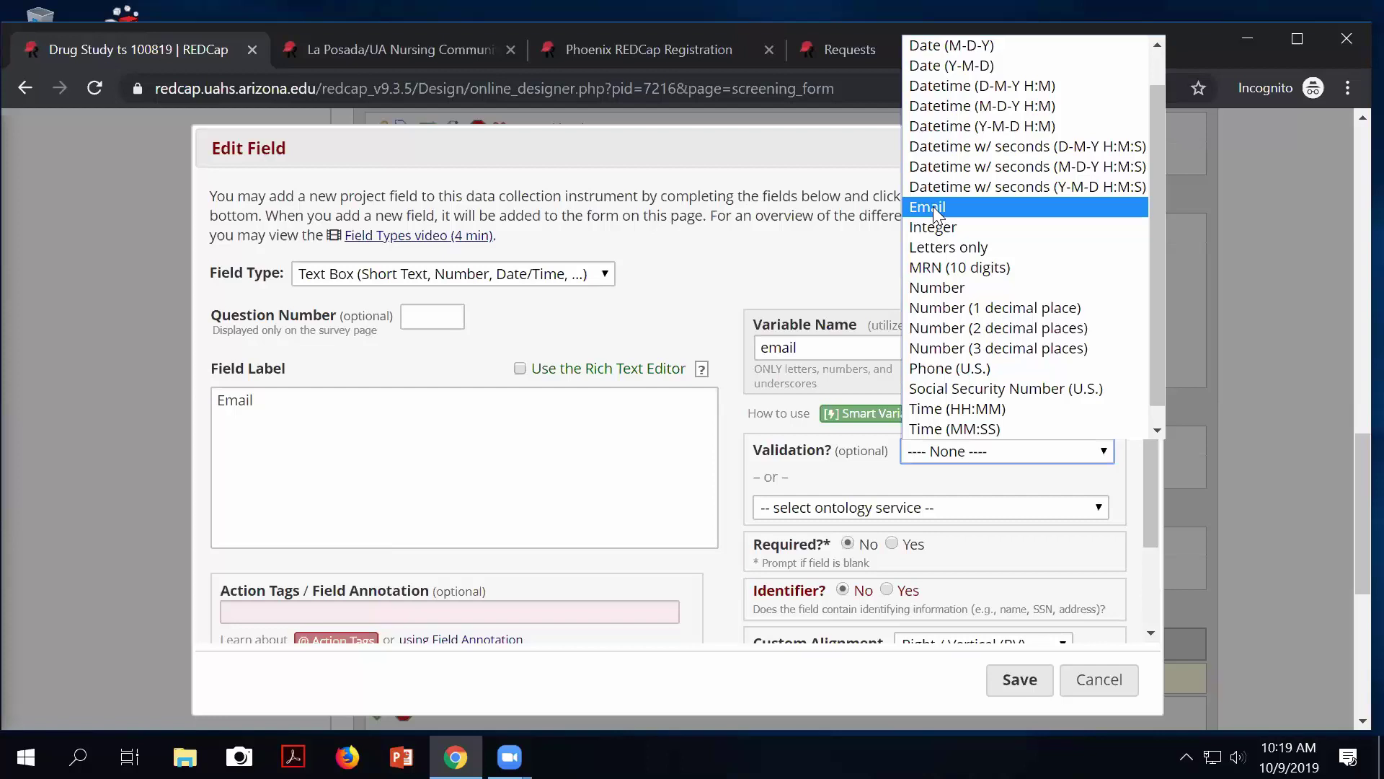
{"action": "left_click", "coordinate": [933, 206]}
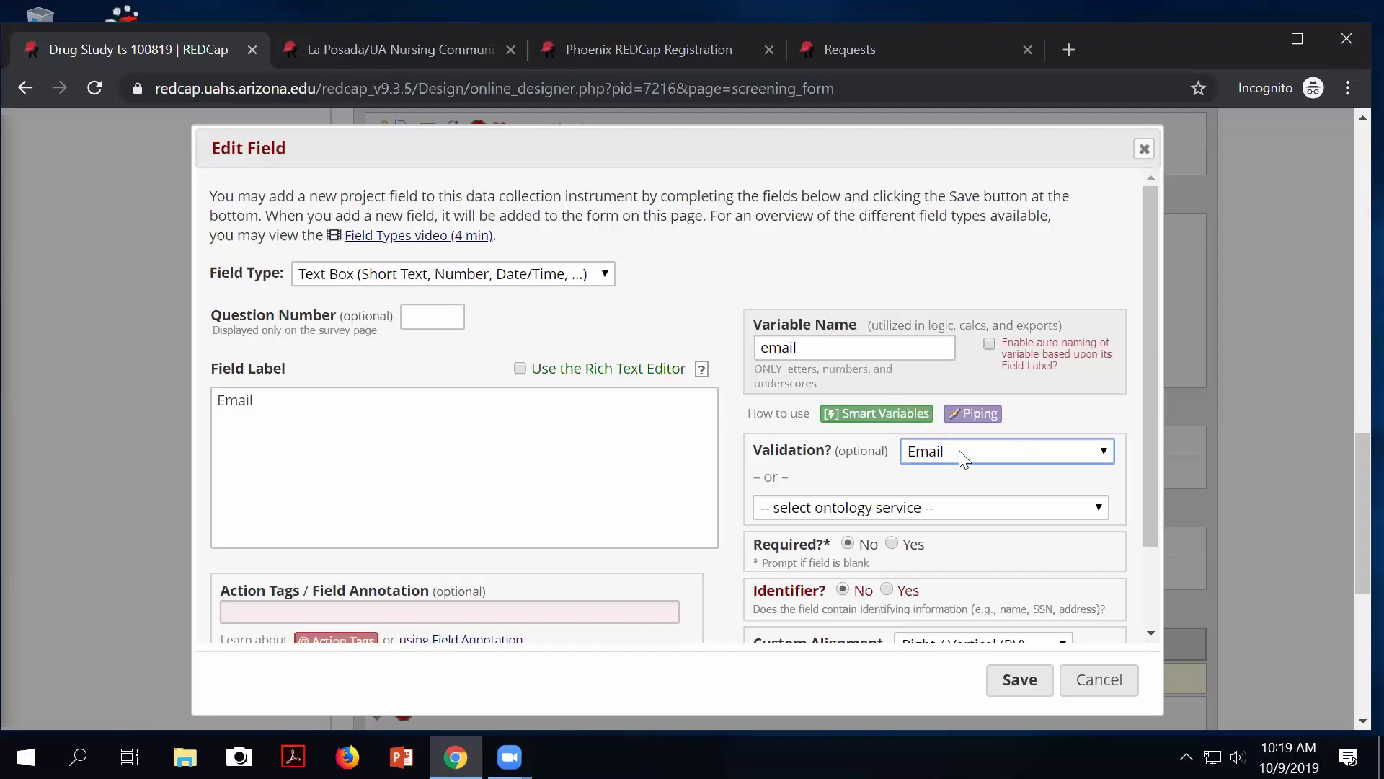
{"action": "left_click", "coordinate": [1014, 679]}
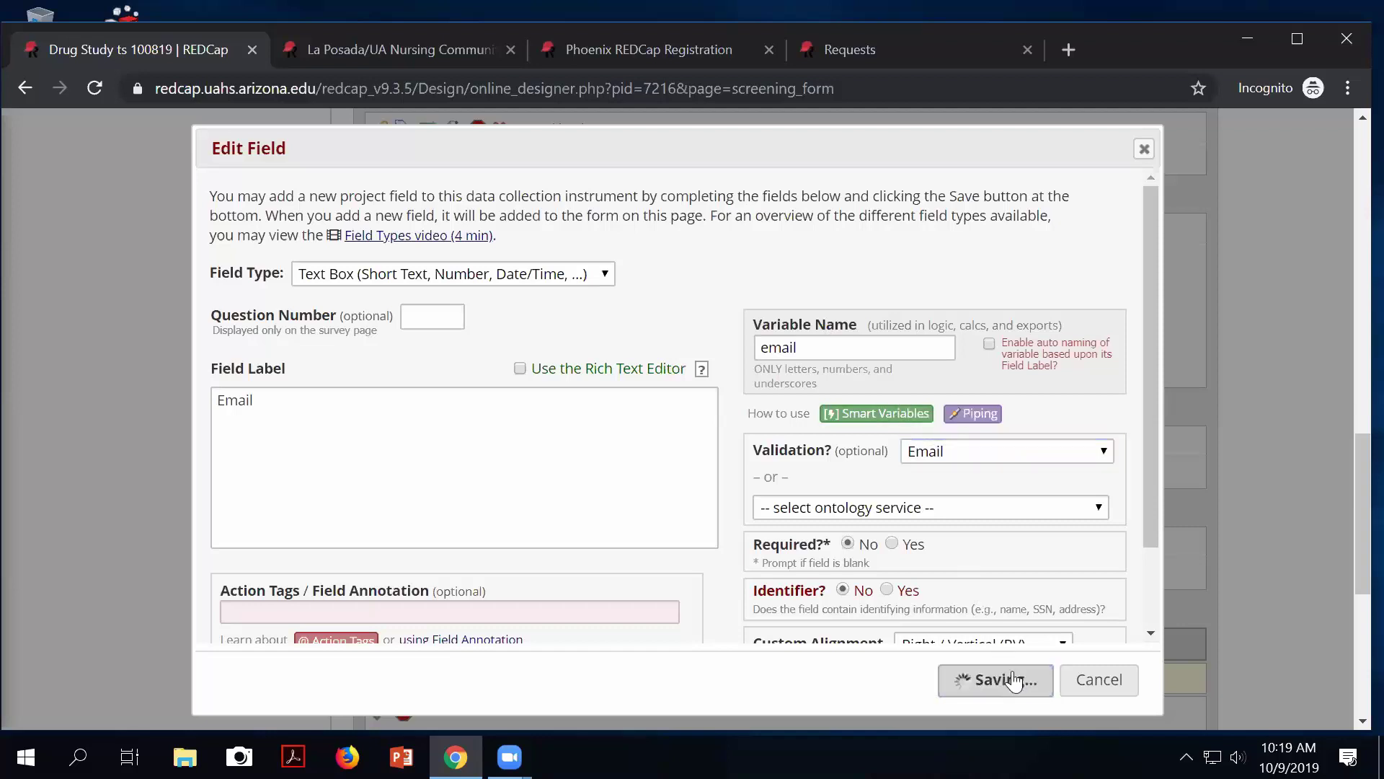
{"action": "scroll", "coordinate": [757, 404], "scroll_direction": "up", "scroll_amount": 15}
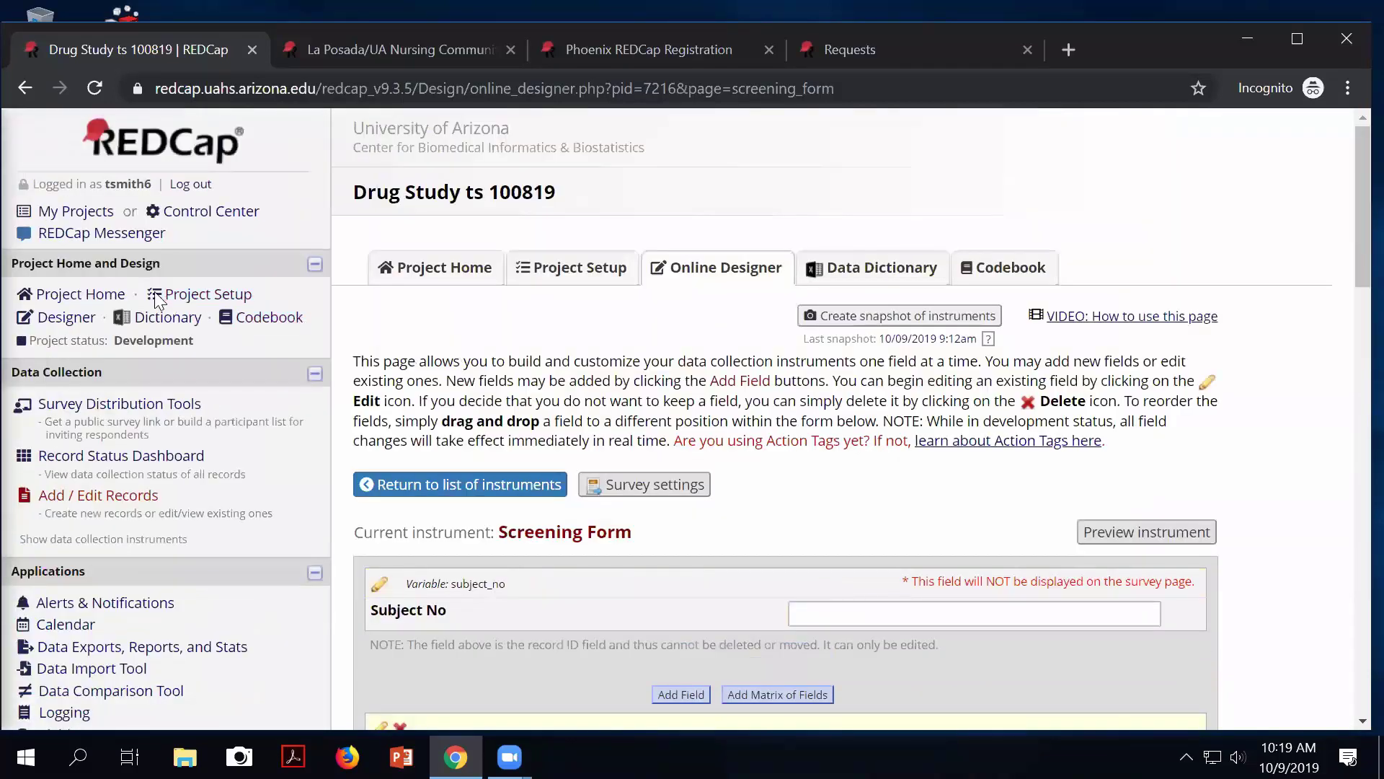
Designate the Screening Form's Email field for sending survey invitations and save the setting.
{"action": "left_click", "coordinate": [206, 297]}
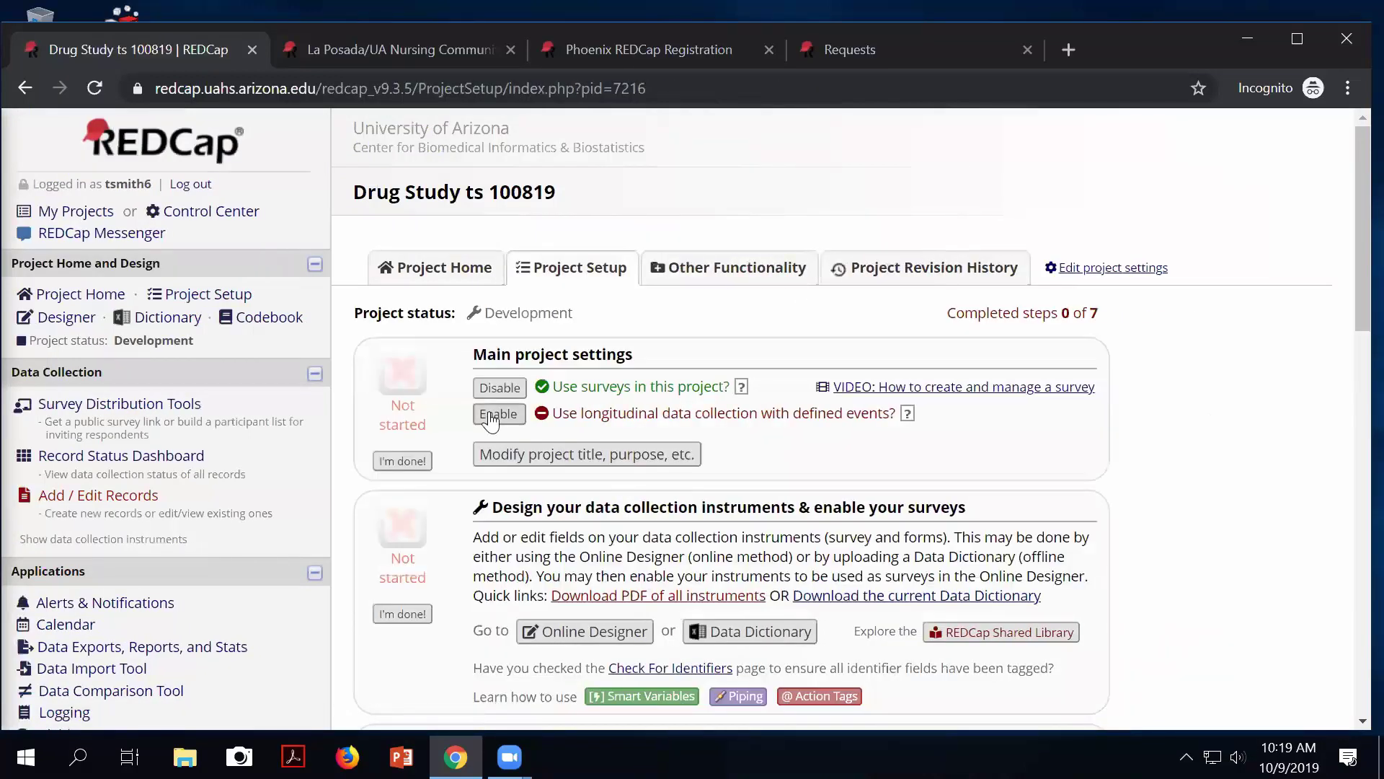
{"action": "scroll", "coordinate": [490, 420], "scroll_direction": "down", "scroll_amount": 5}
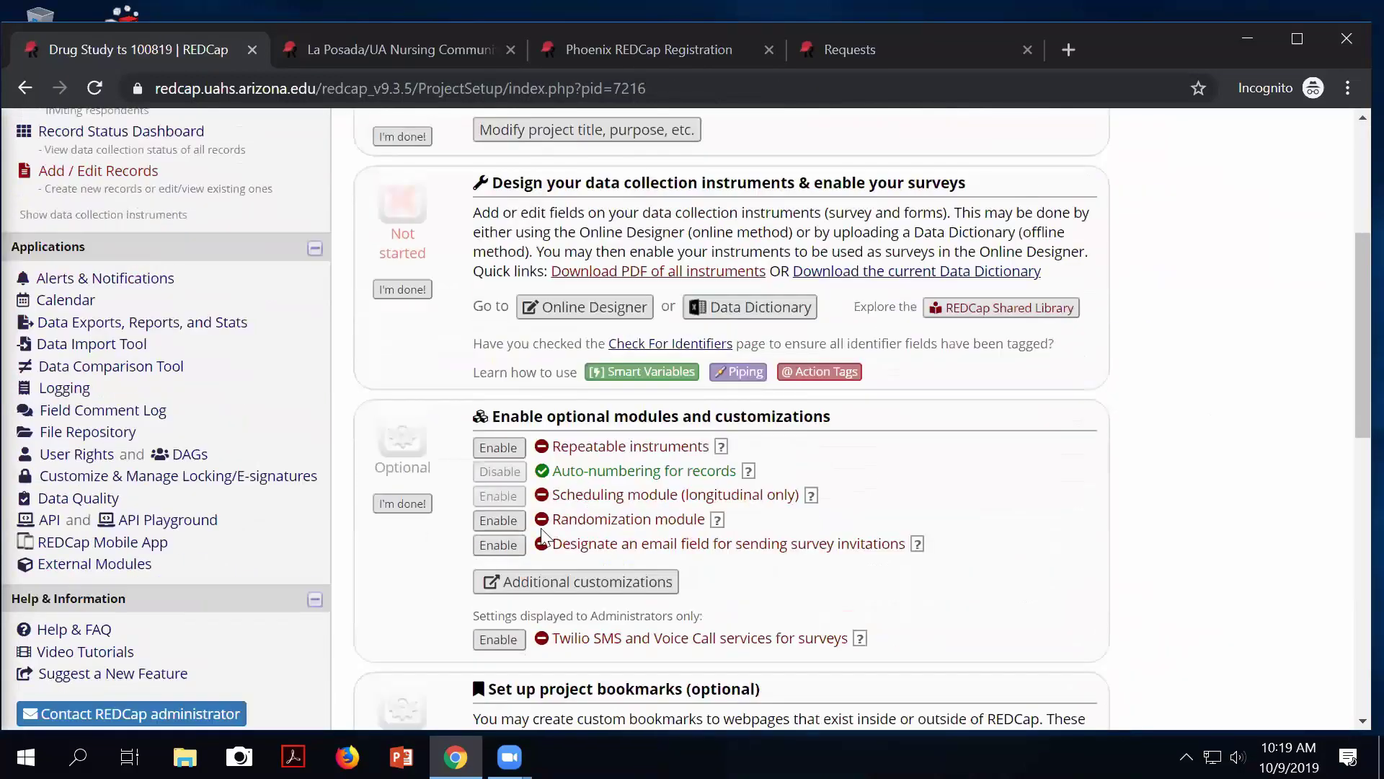
{"action": "left_click", "coordinate": [500, 550]}
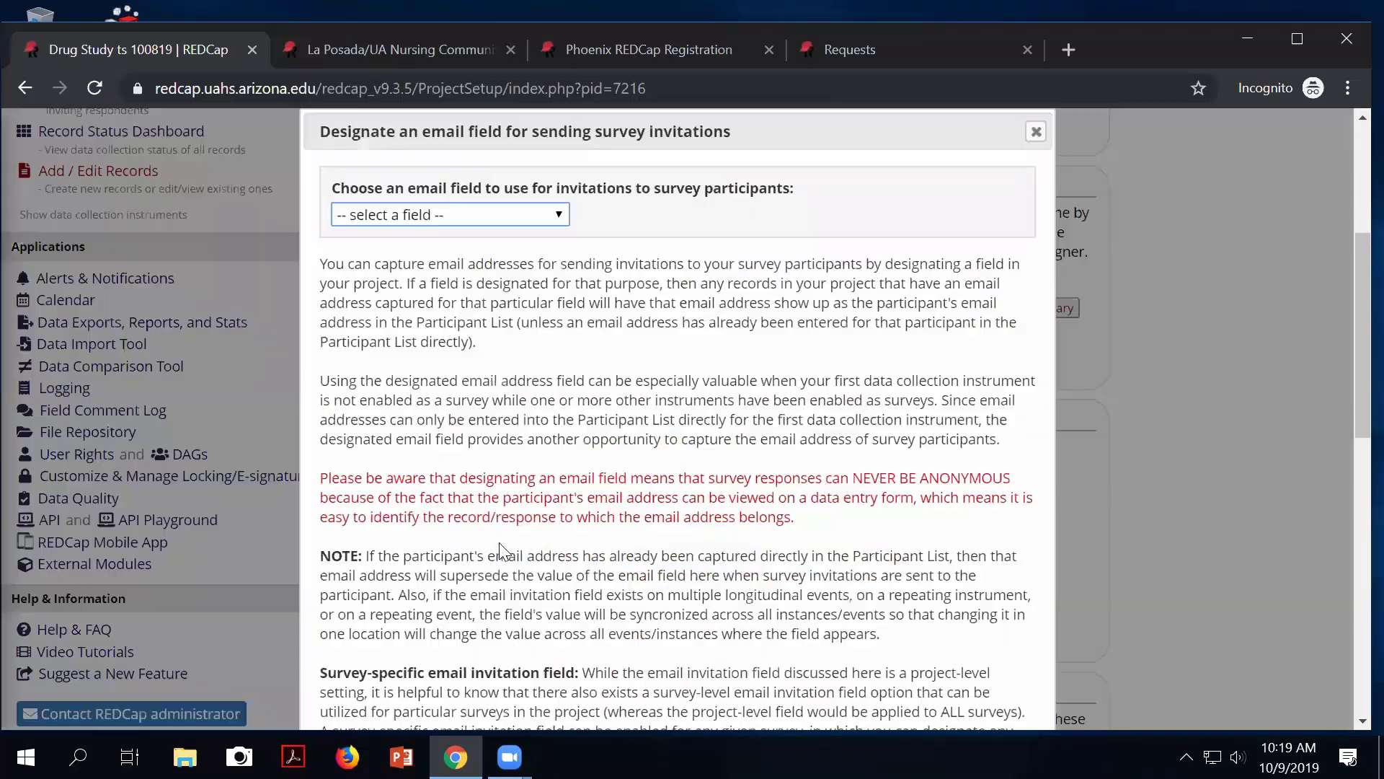
{"action": "left_click", "coordinate": [544, 216]}
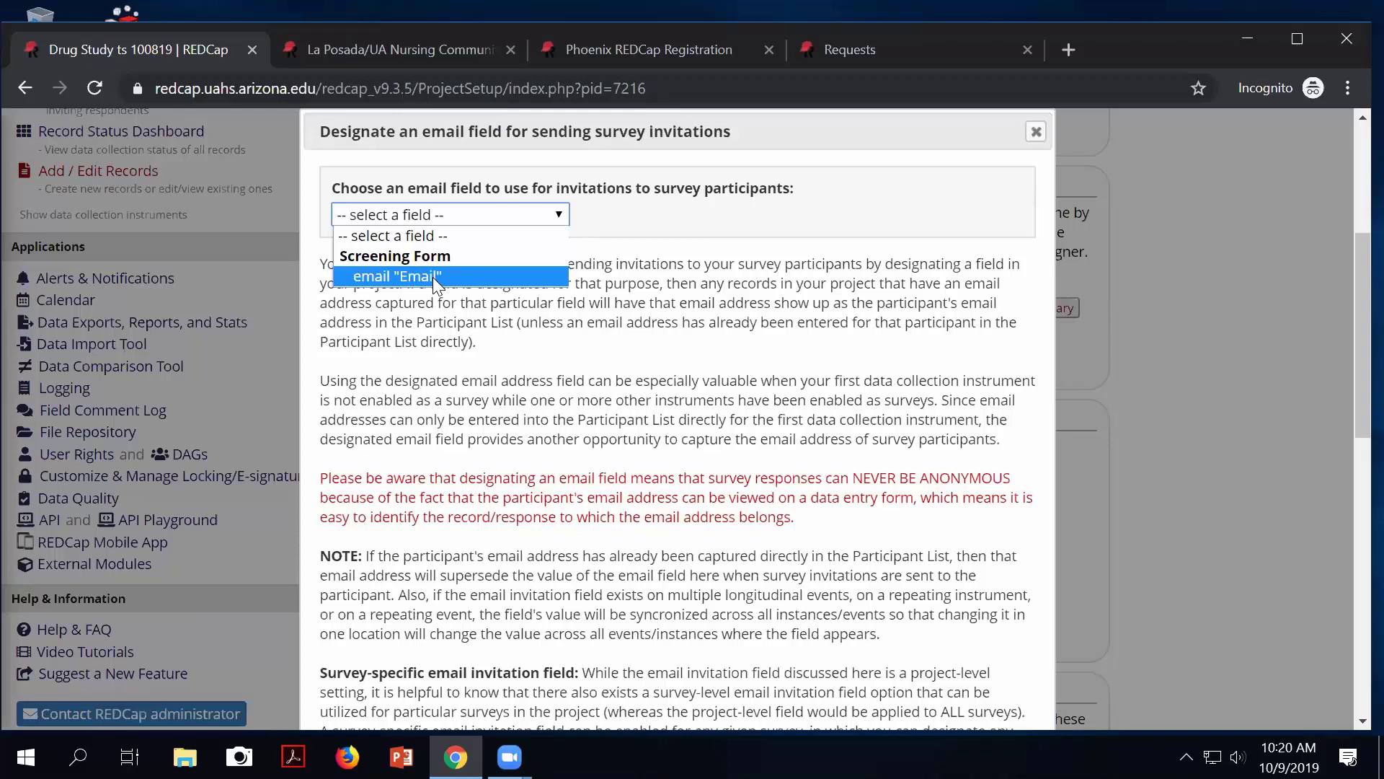
{"action": "left_click", "coordinate": [432, 277]}
{"action": "scroll", "coordinate": [537, 324], "scroll_direction": "down", "scroll_amount": 8}
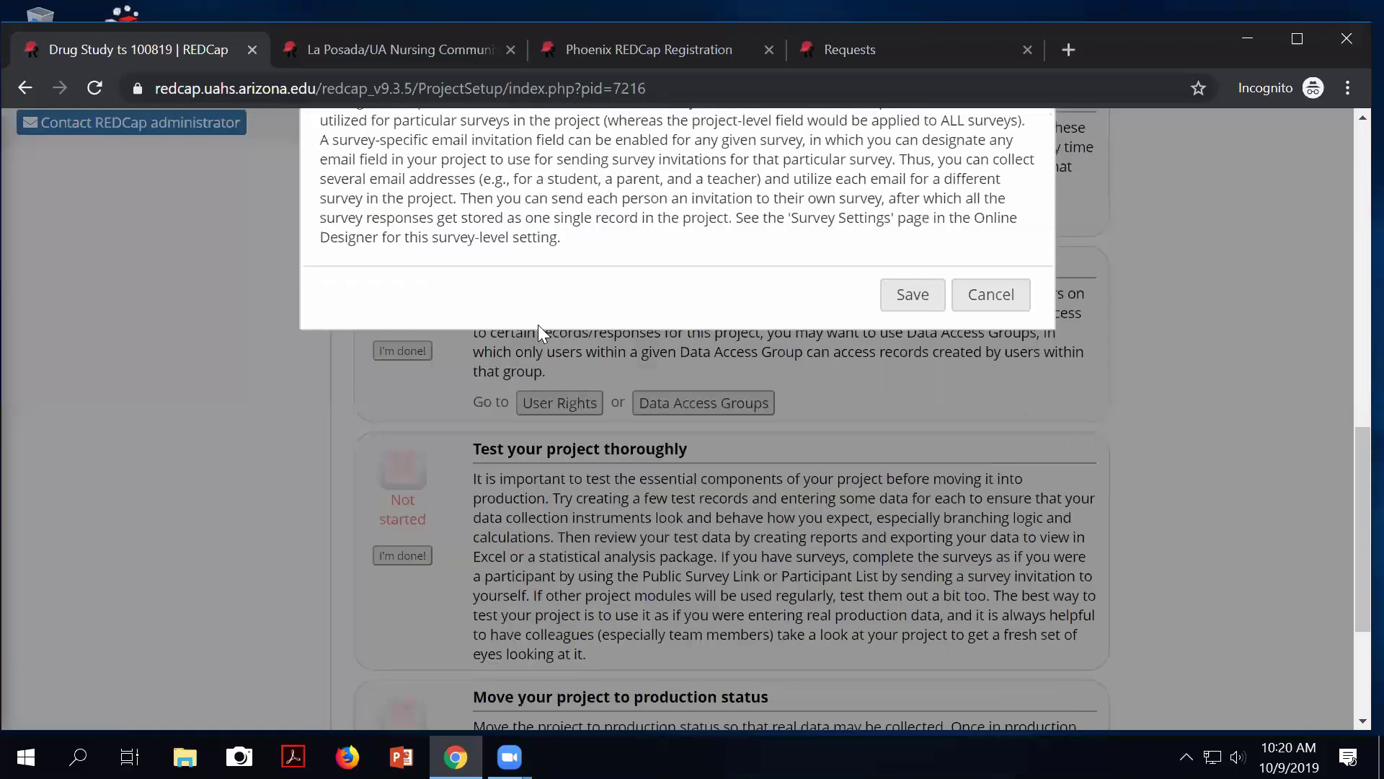
{"action": "scroll", "coordinate": [538, 325], "scroll_direction": "down", "scroll_amount": 1}
{"action": "left_click", "coordinate": [911, 238]}
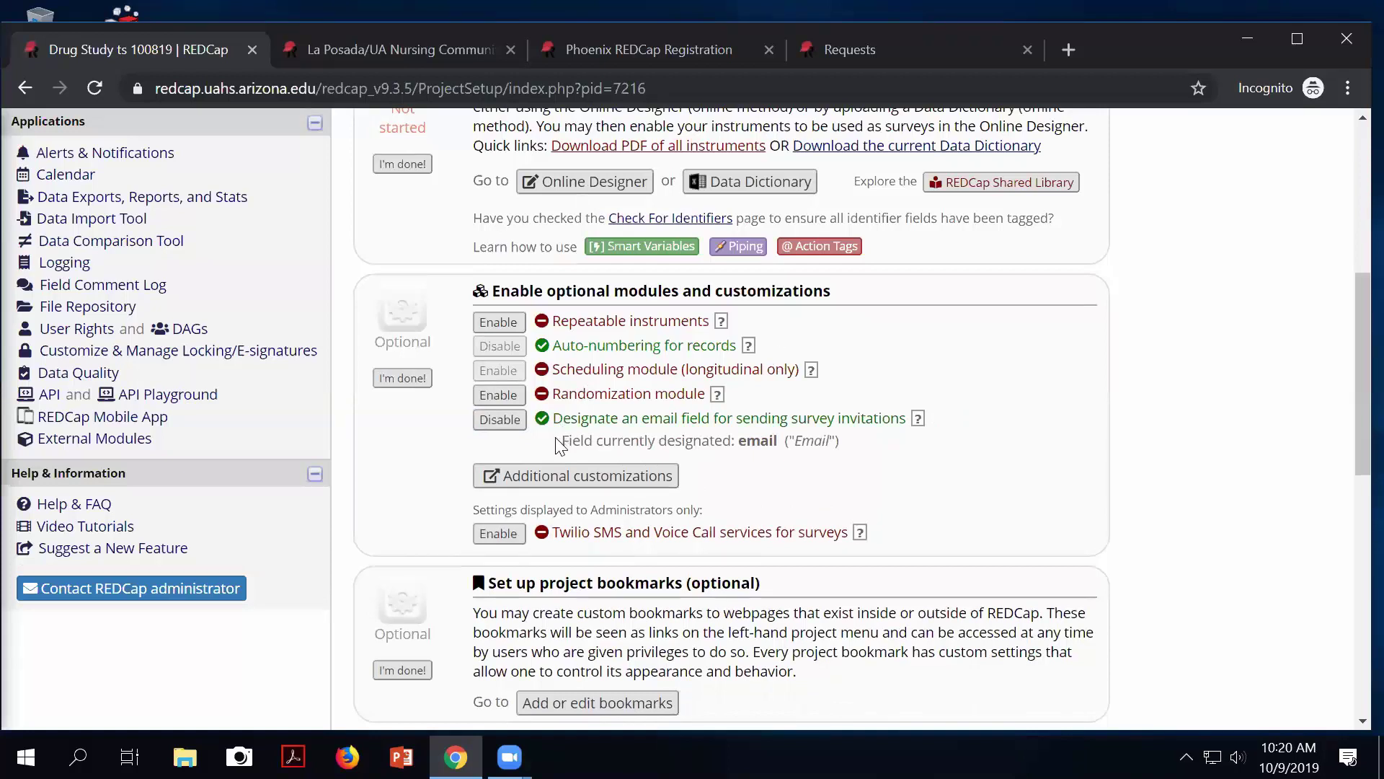
{"action": "left_click_drag", "start_coordinate": [556, 440], "coordinate": [820, 470]}
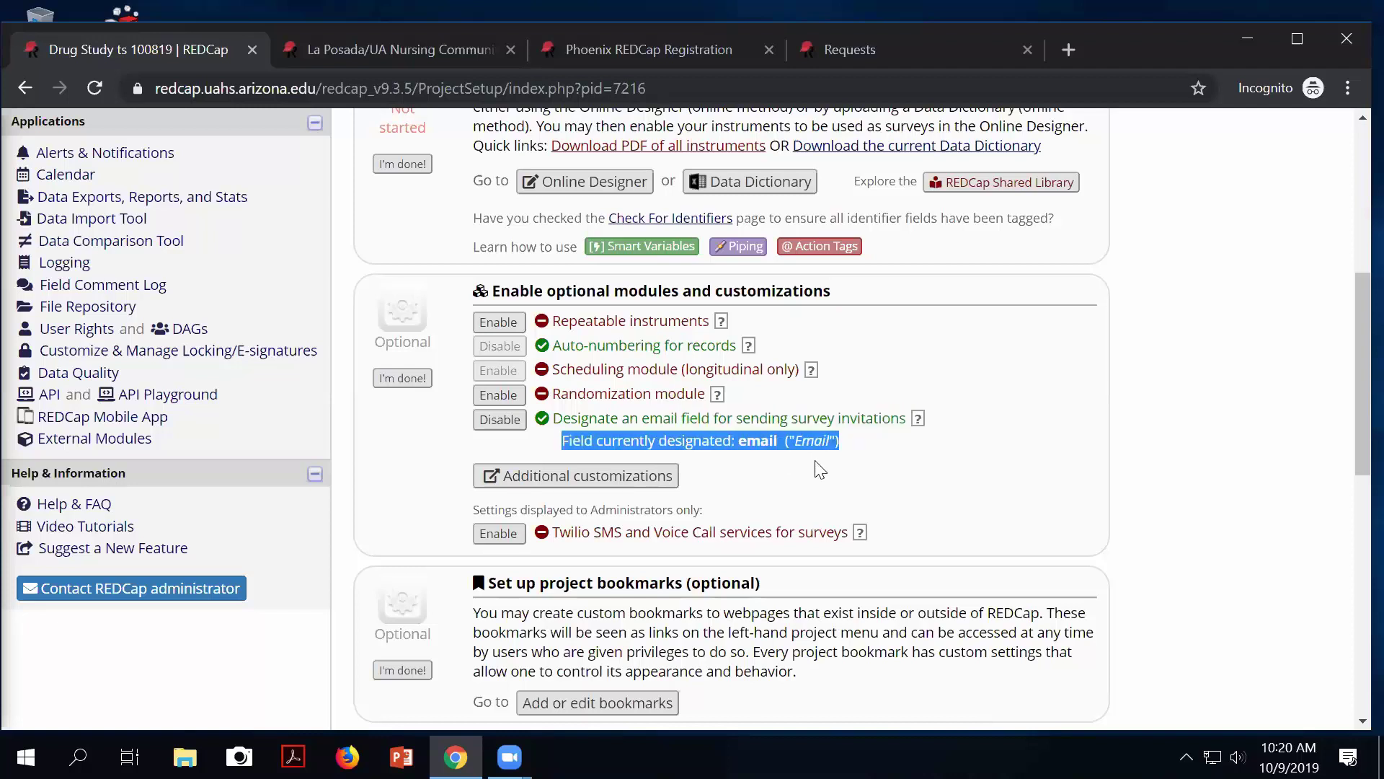
{"action": "scroll", "coordinate": [814, 461], "scroll_direction": "up", "scroll_amount": 5}
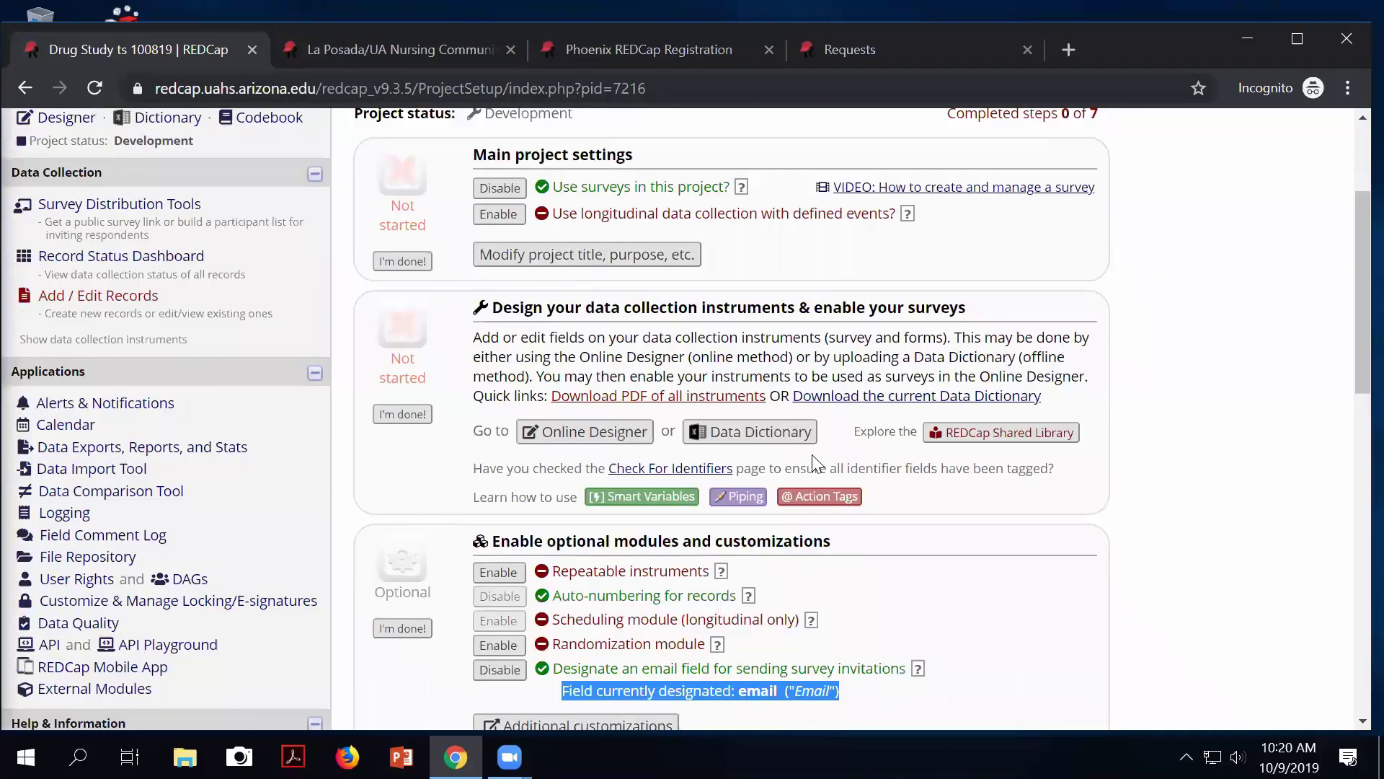
{"action": "scroll", "coordinate": [432, 354], "scroll_direction": "up", "scroll_amount": 2}
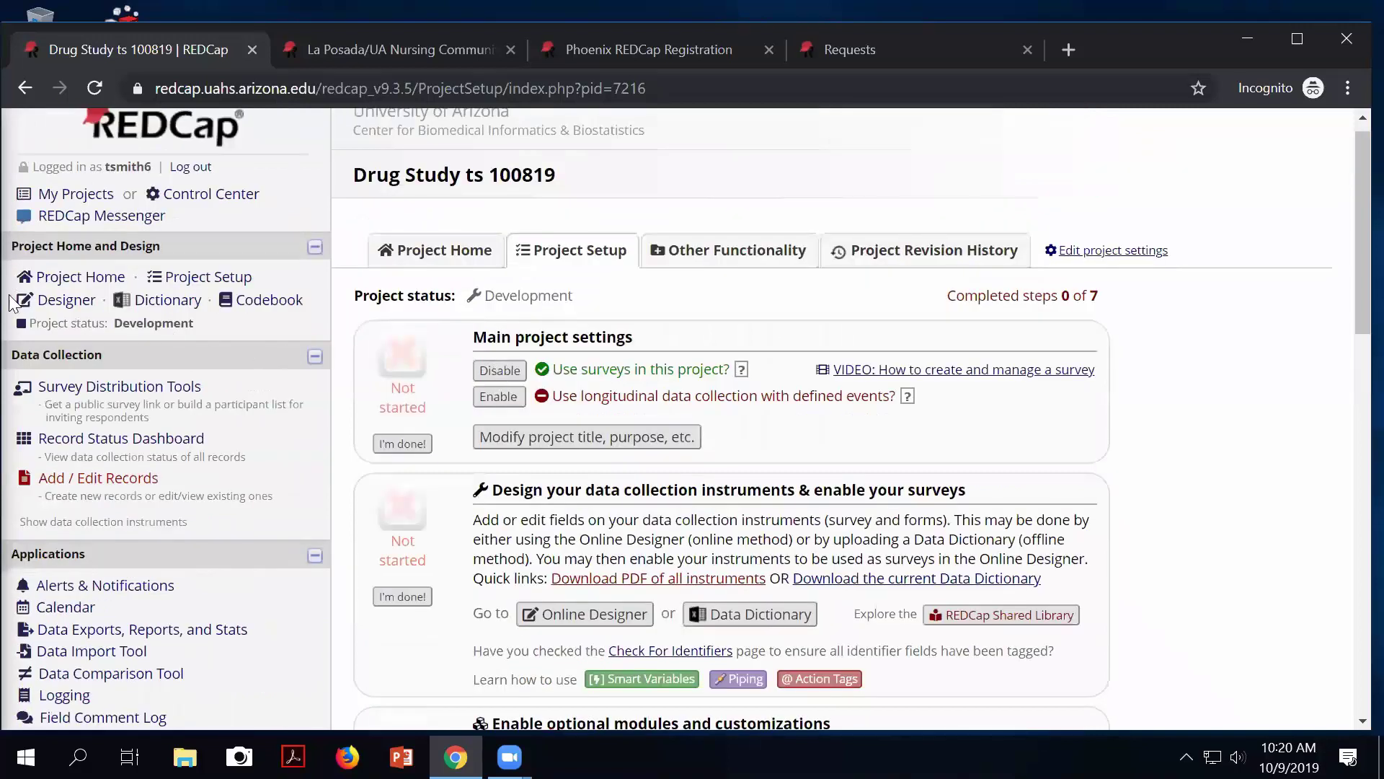
Enter an email address in Subject 1's Screening Form Email field and save and exit the form.
{"action": "left_click", "coordinate": [92, 398]}
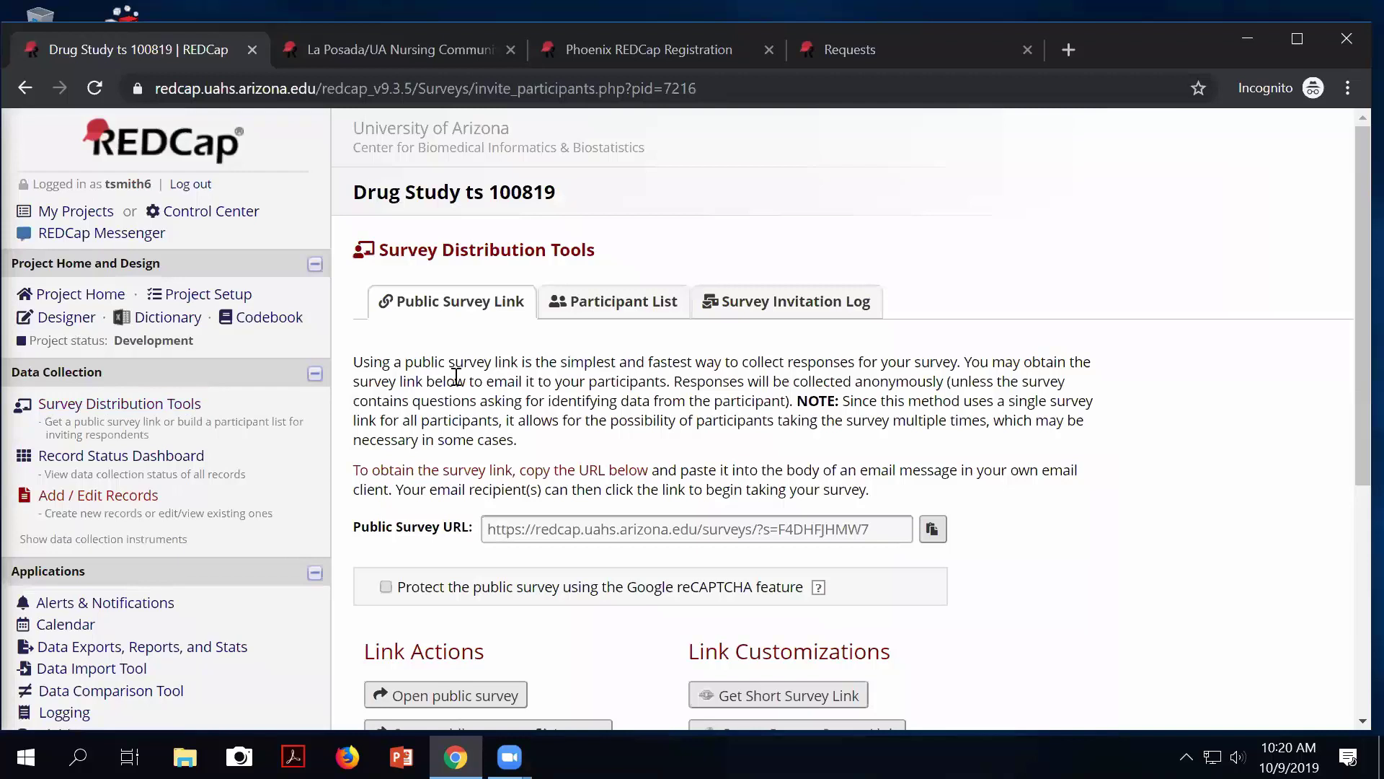
{"action": "left_click", "coordinate": [614, 306]}
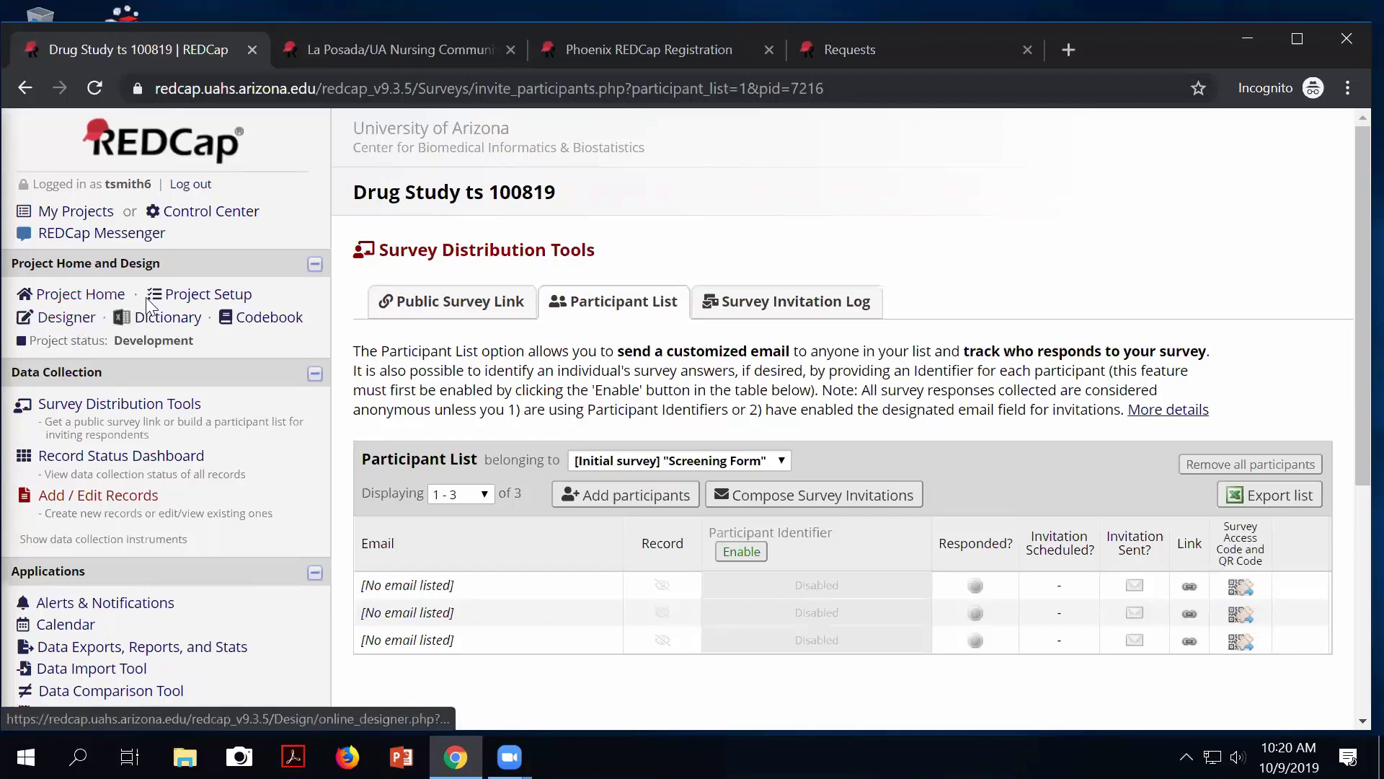
{"action": "left_click", "coordinate": [104, 458]}
{"action": "scroll", "coordinate": [447, 580], "scroll_direction": "down", "scroll_amount": 3}
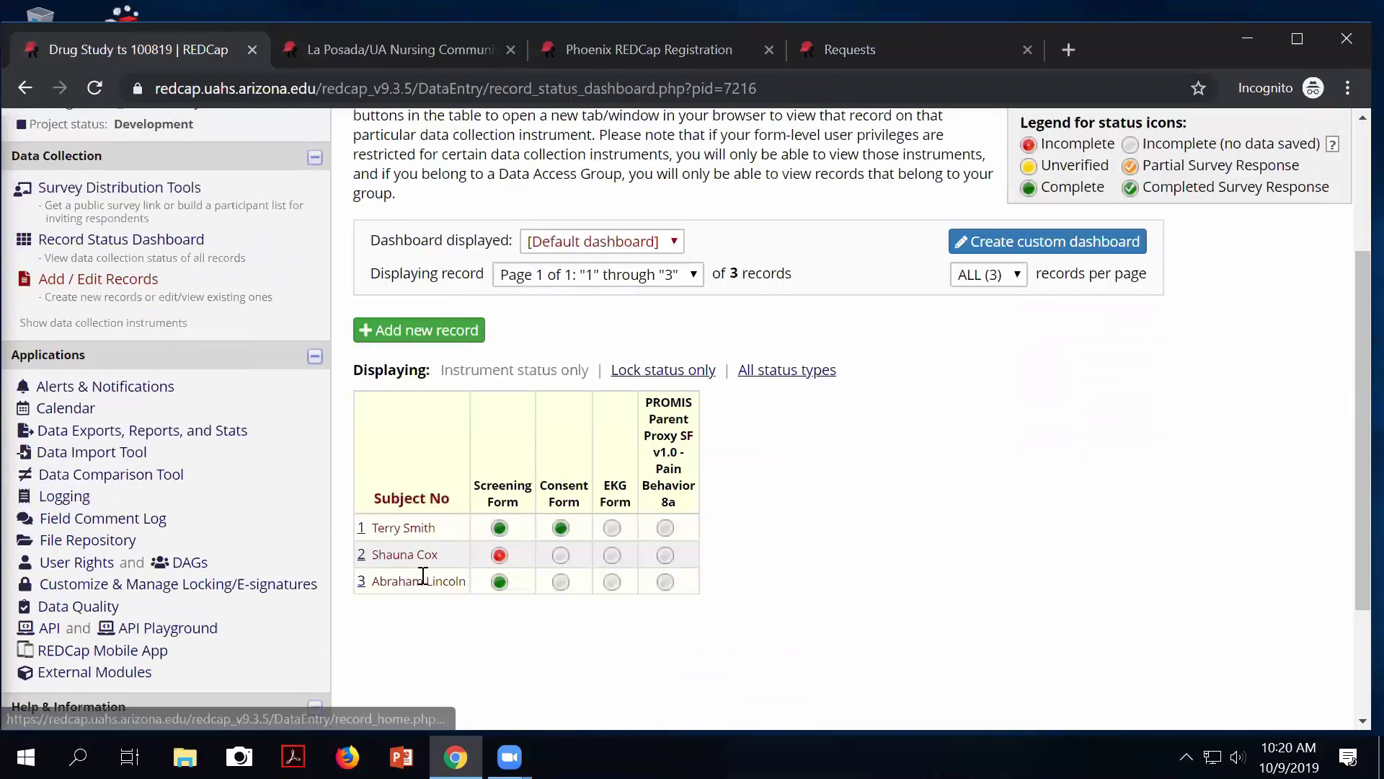
{"action": "left_click", "coordinate": [500, 529]}
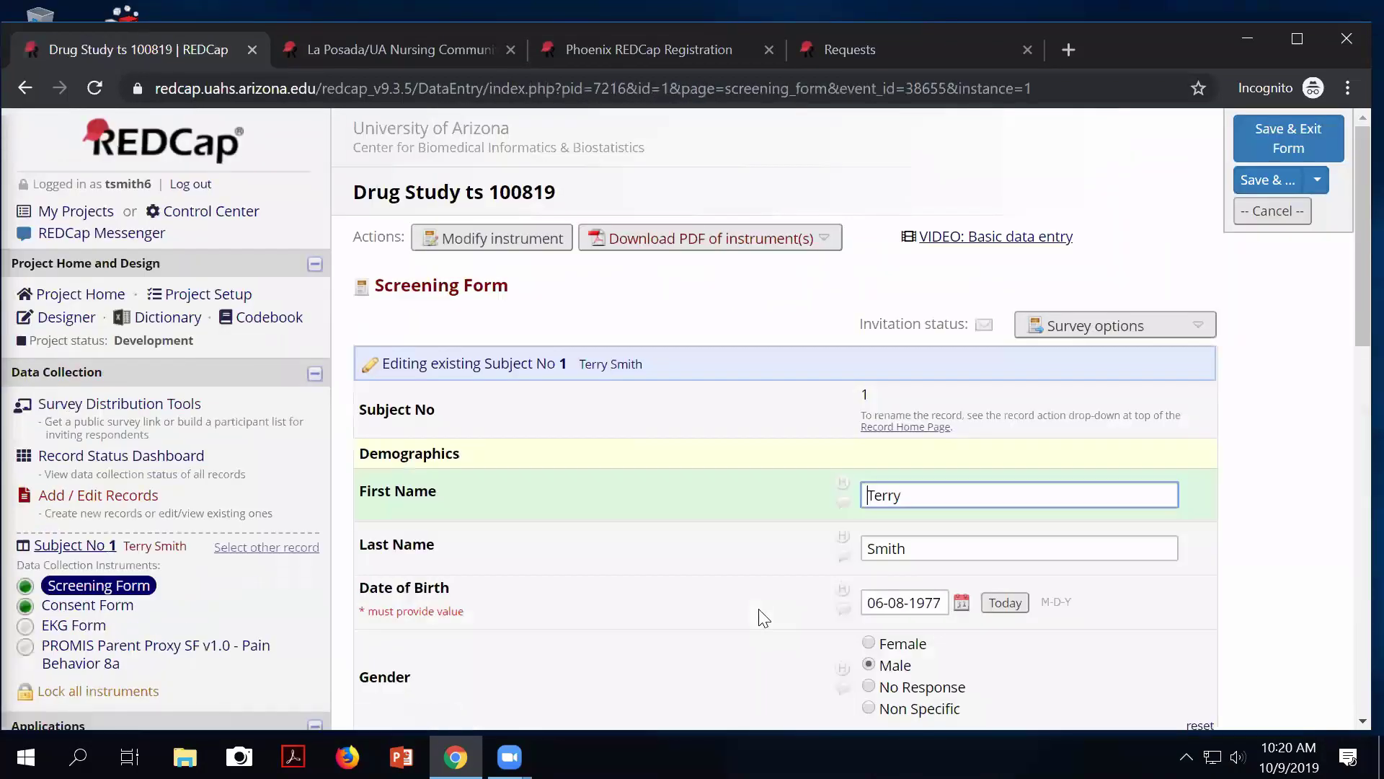
{"action": "scroll", "coordinate": [764, 618], "scroll_direction": "down", "scroll_amount": 6}
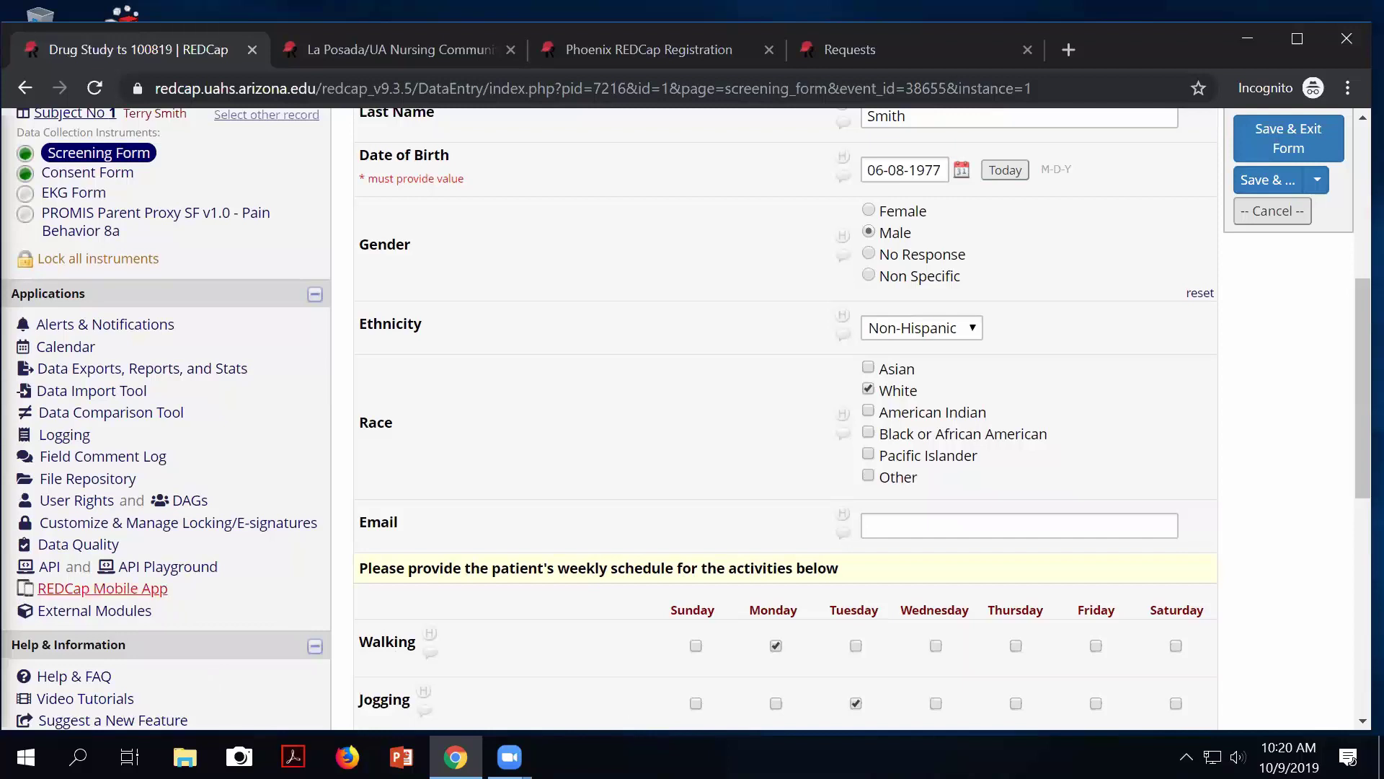
{"action": "left_click", "coordinate": [901, 527]}
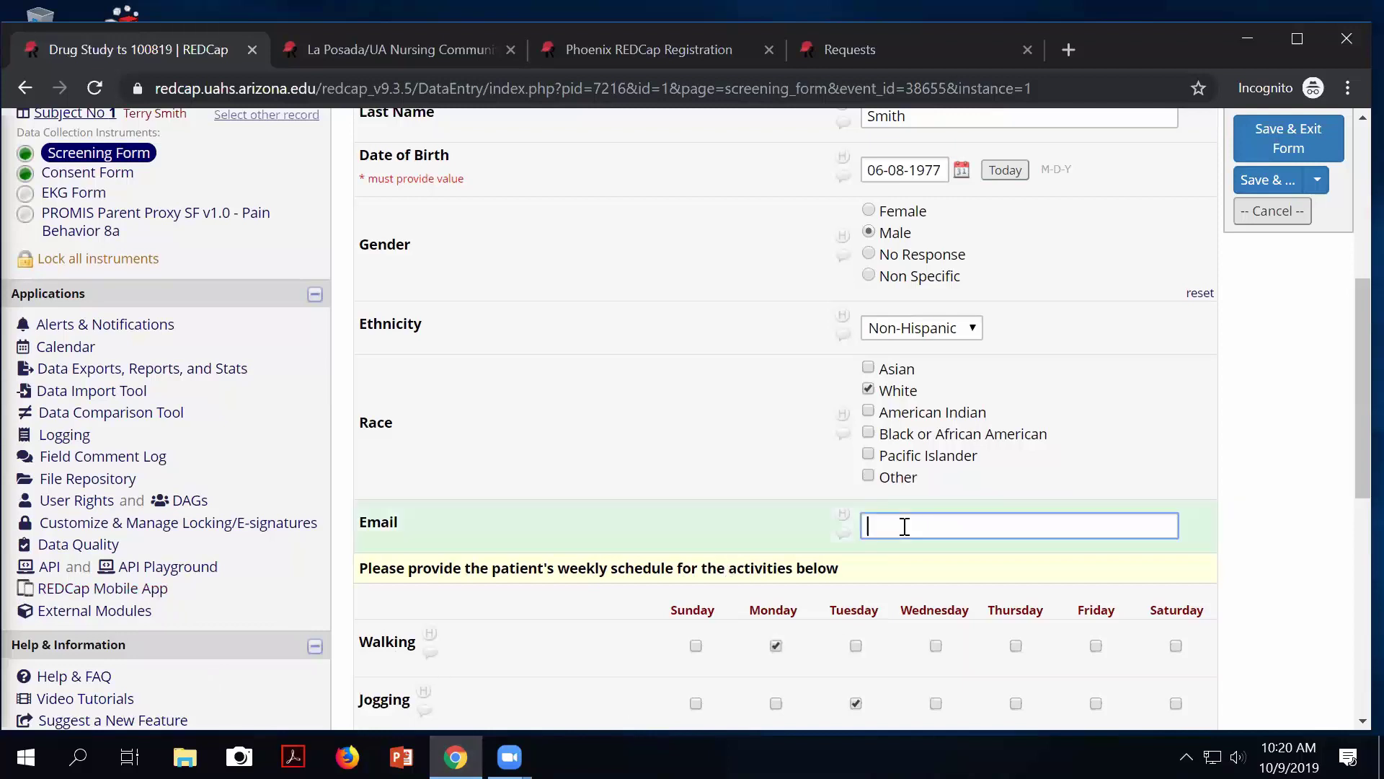
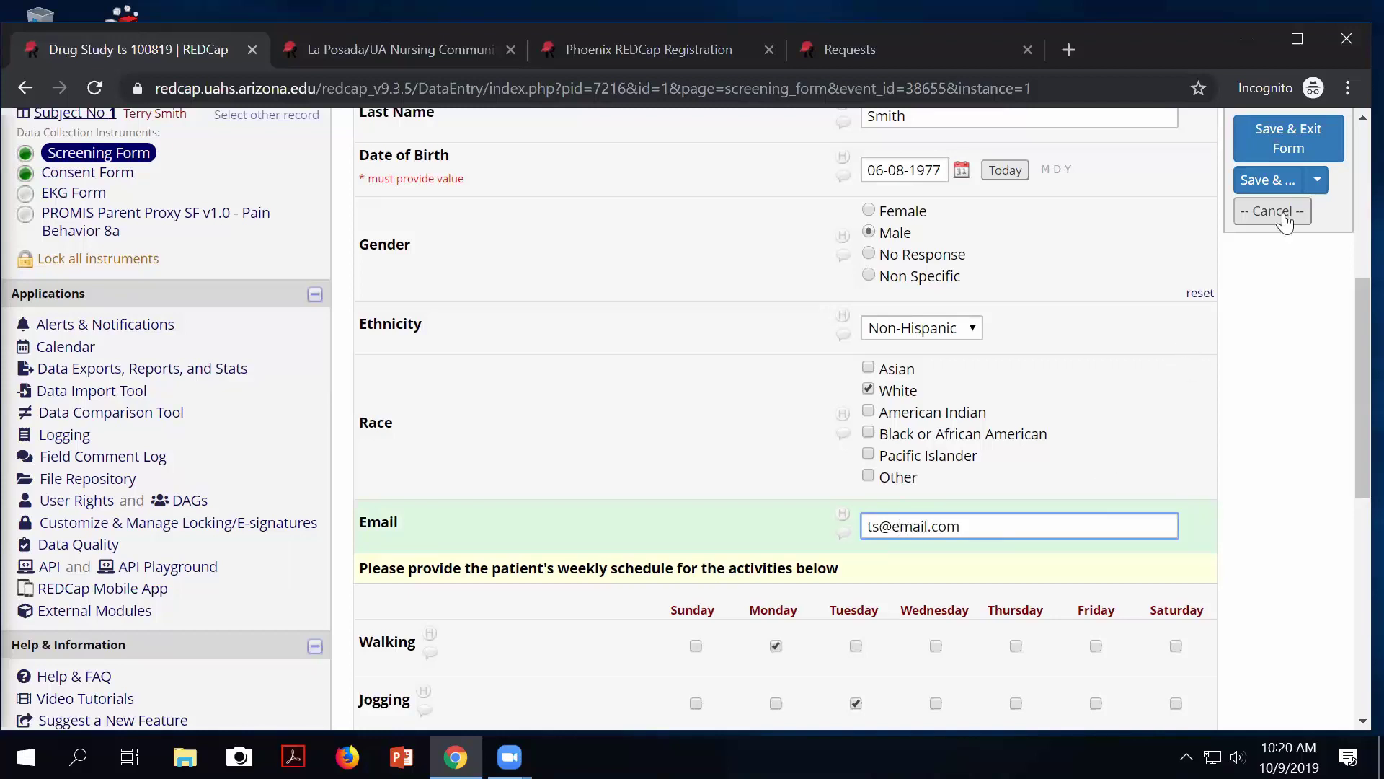
{"action": "left_click", "coordinate": [1280, 183]}
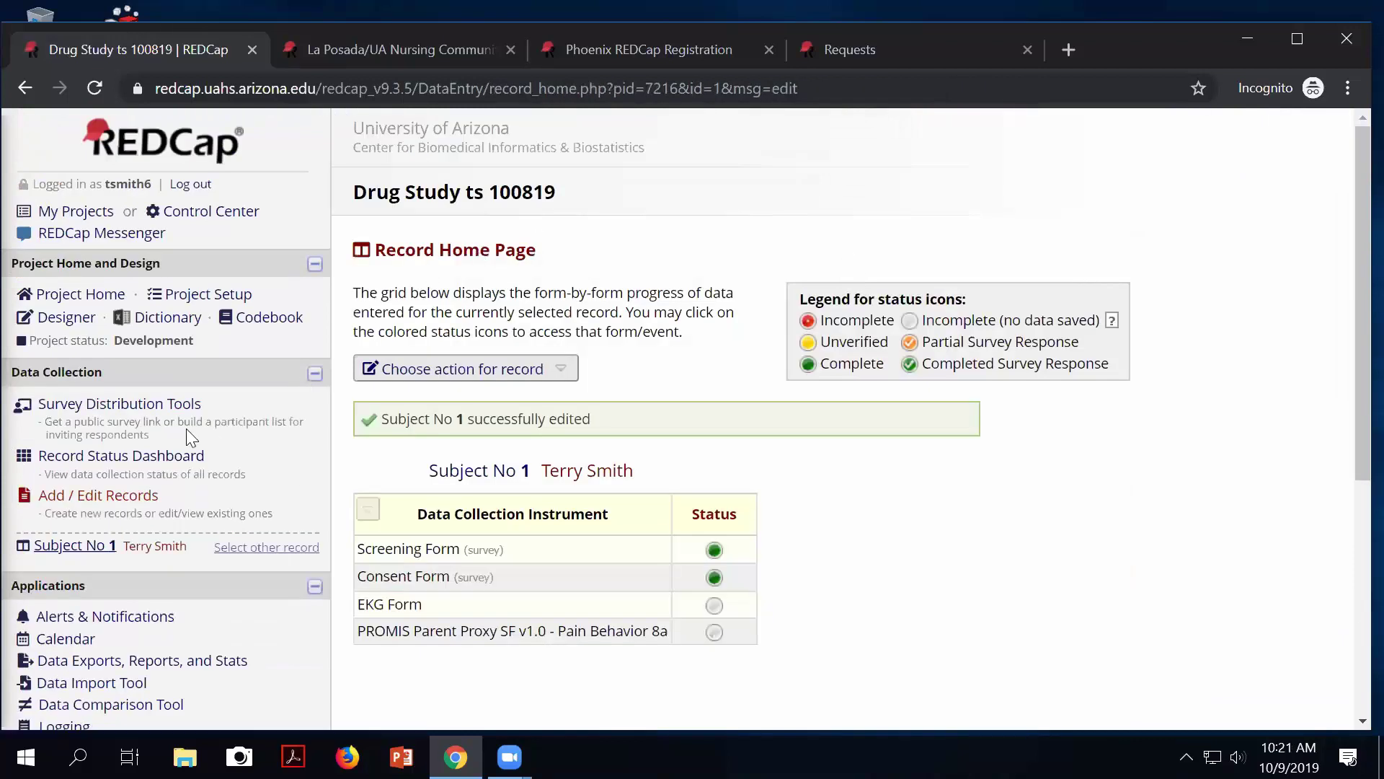
{"action": "left_click", "coordinate": [177, 405]}
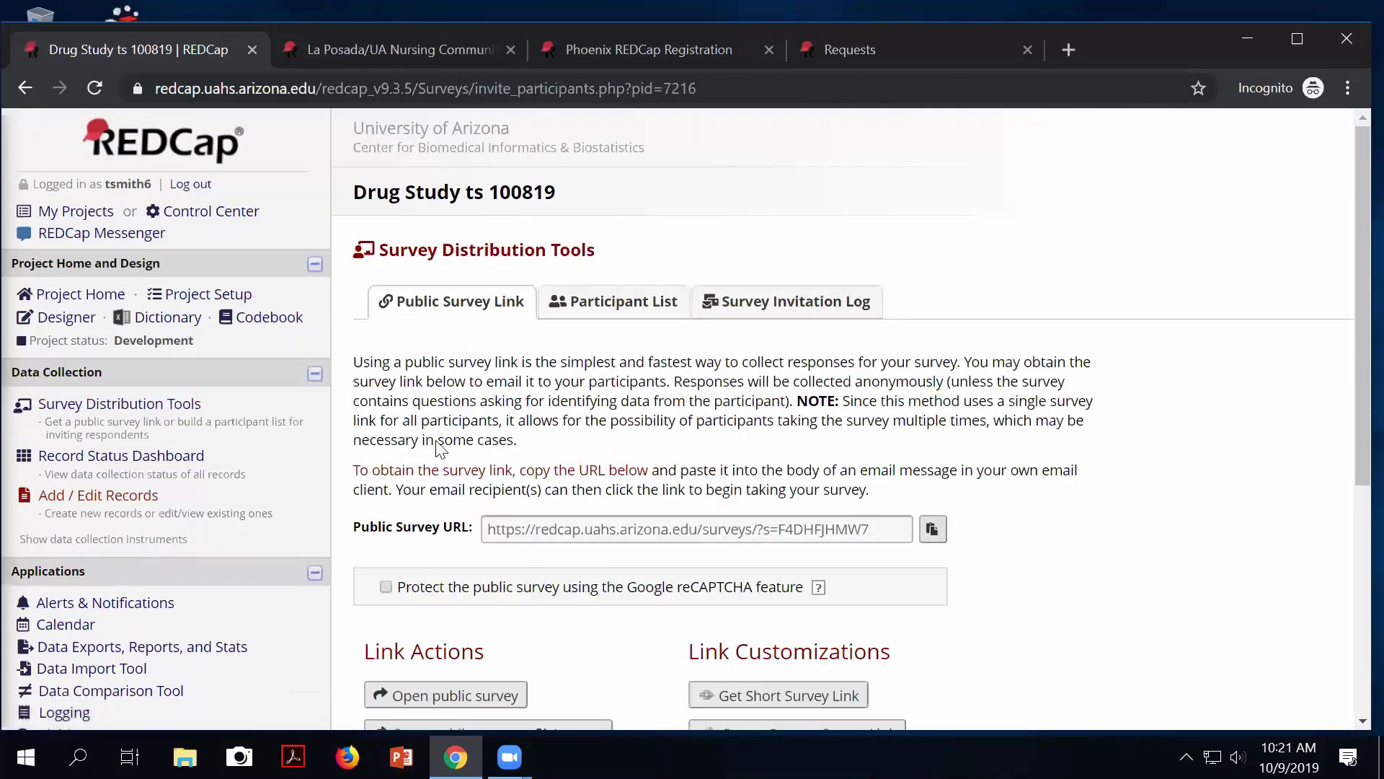
Confirm record 1's email in the Participant List, then view the Record Status Dashboard.
{"action": "left_click", "coordinate": [590, 302]}
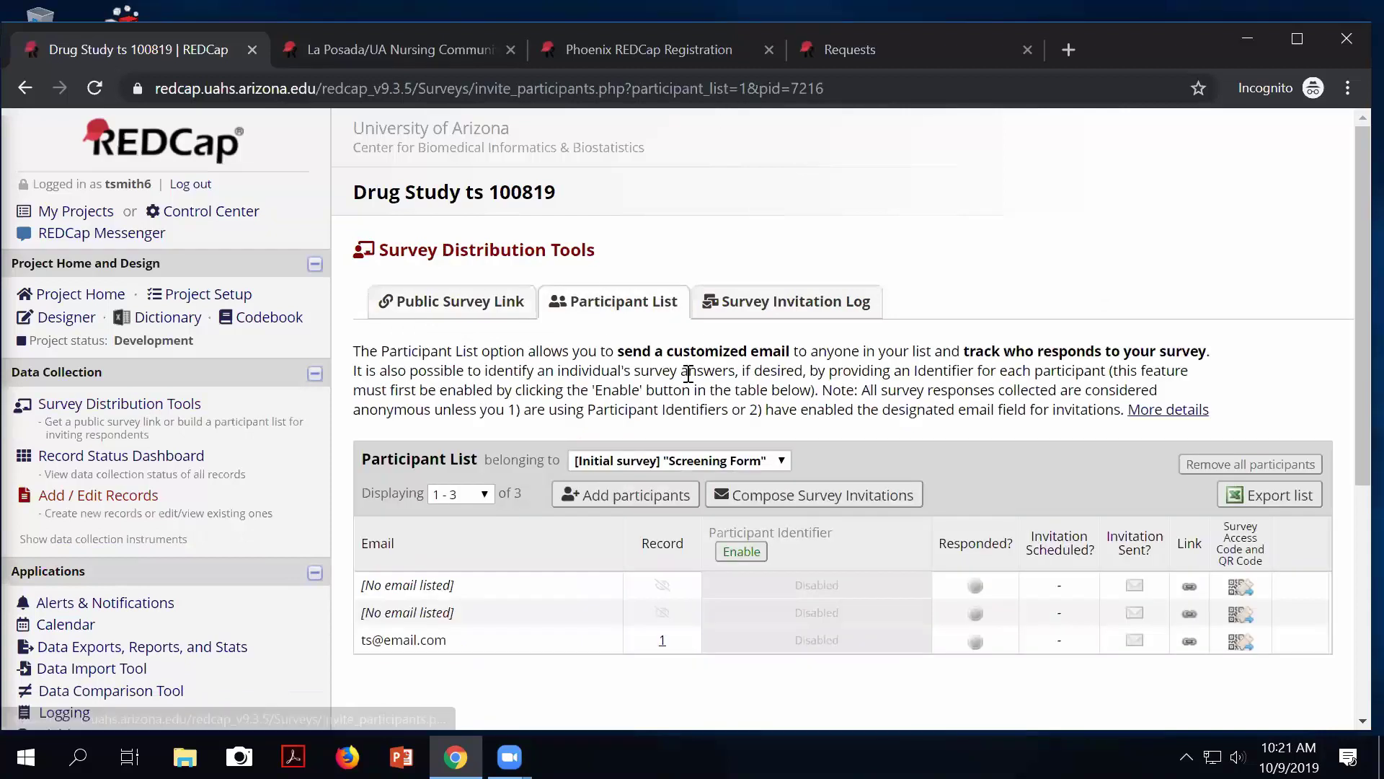
{"action": "scroll", "coordinate": [475, 535], "scroll_direction": "down", "scroll_amount": 2}
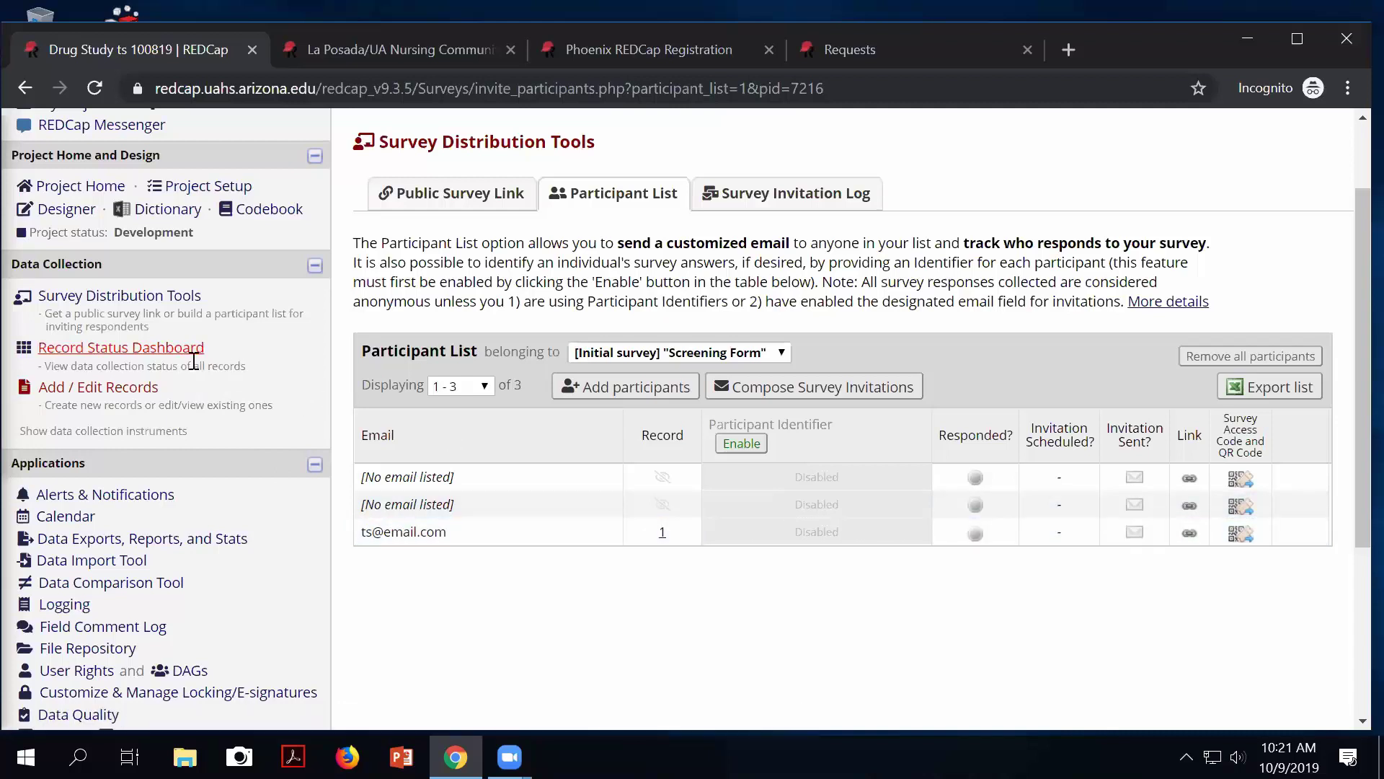
{"action": "left_click", "coordinate": [137, 348]}
{"action": "scroll", "coordinate": [447, 555], "scroll_direction": "down", "scroll_amount": 5}
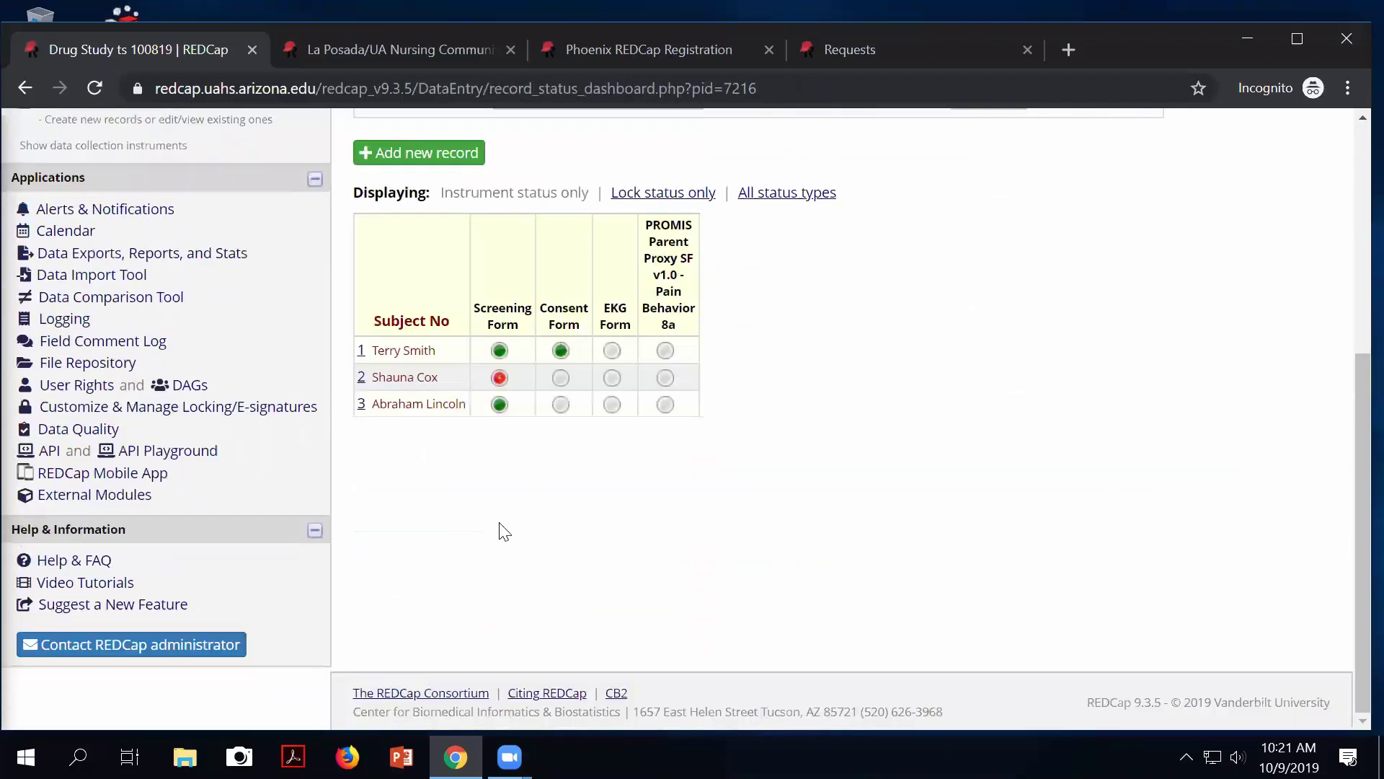
Enter Subject 2's email address on its Screening Form and save and exit.
{"action": "left_click", "coordinate": [499, 377]}
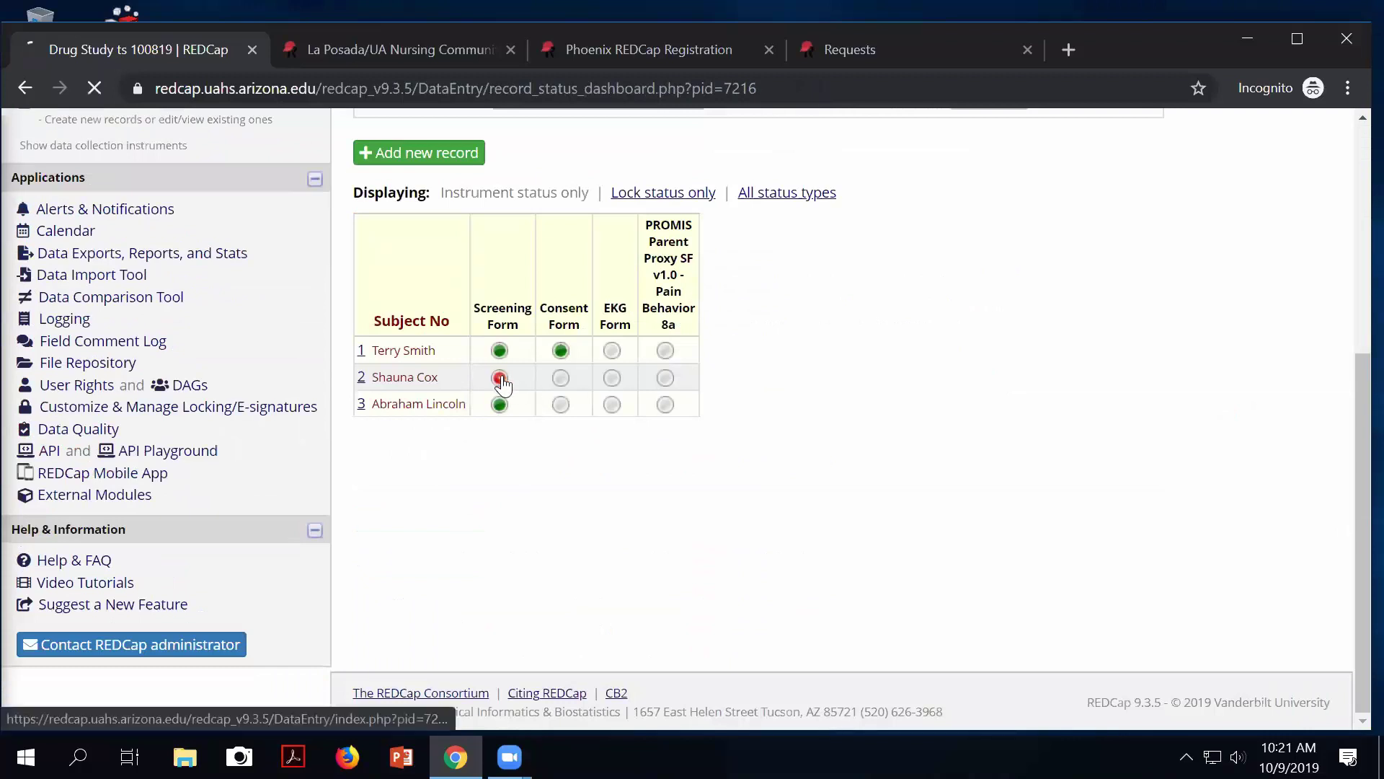
{"action": "scroll", "coordinate": [878, 639], "scroll_direction": "down", "scroll_amount": 1}
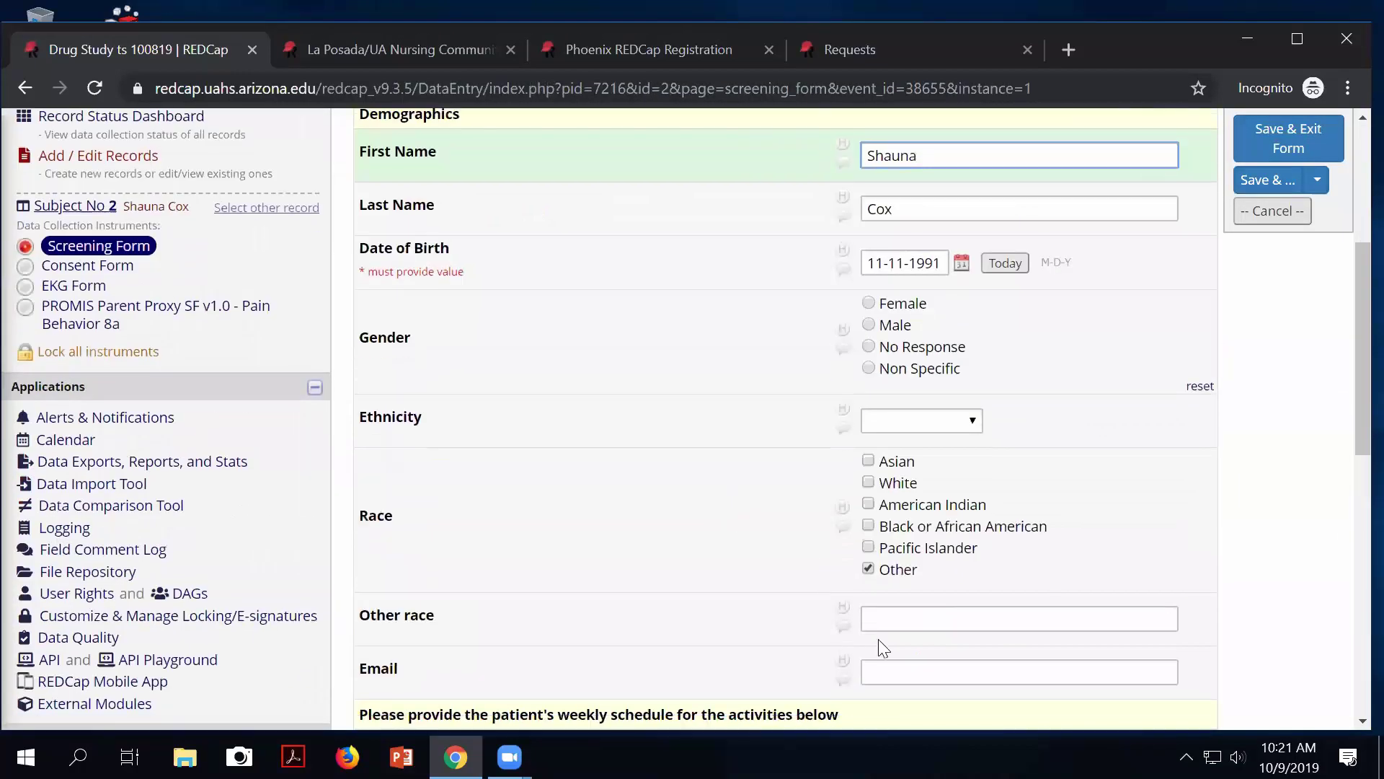
{"action": "left_click", "coordinate": [920, 580]}
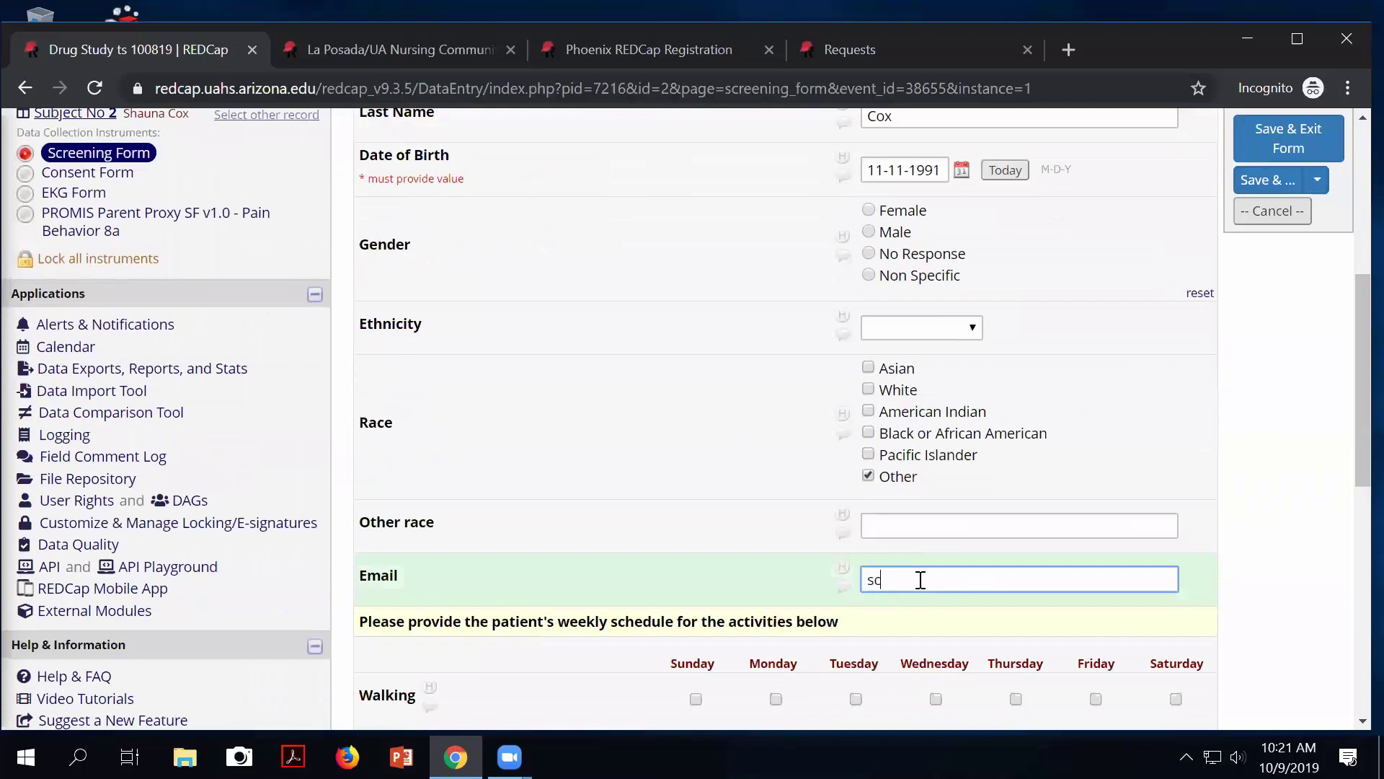
{"action": "left_click", "coordinate": [1276, 145]}
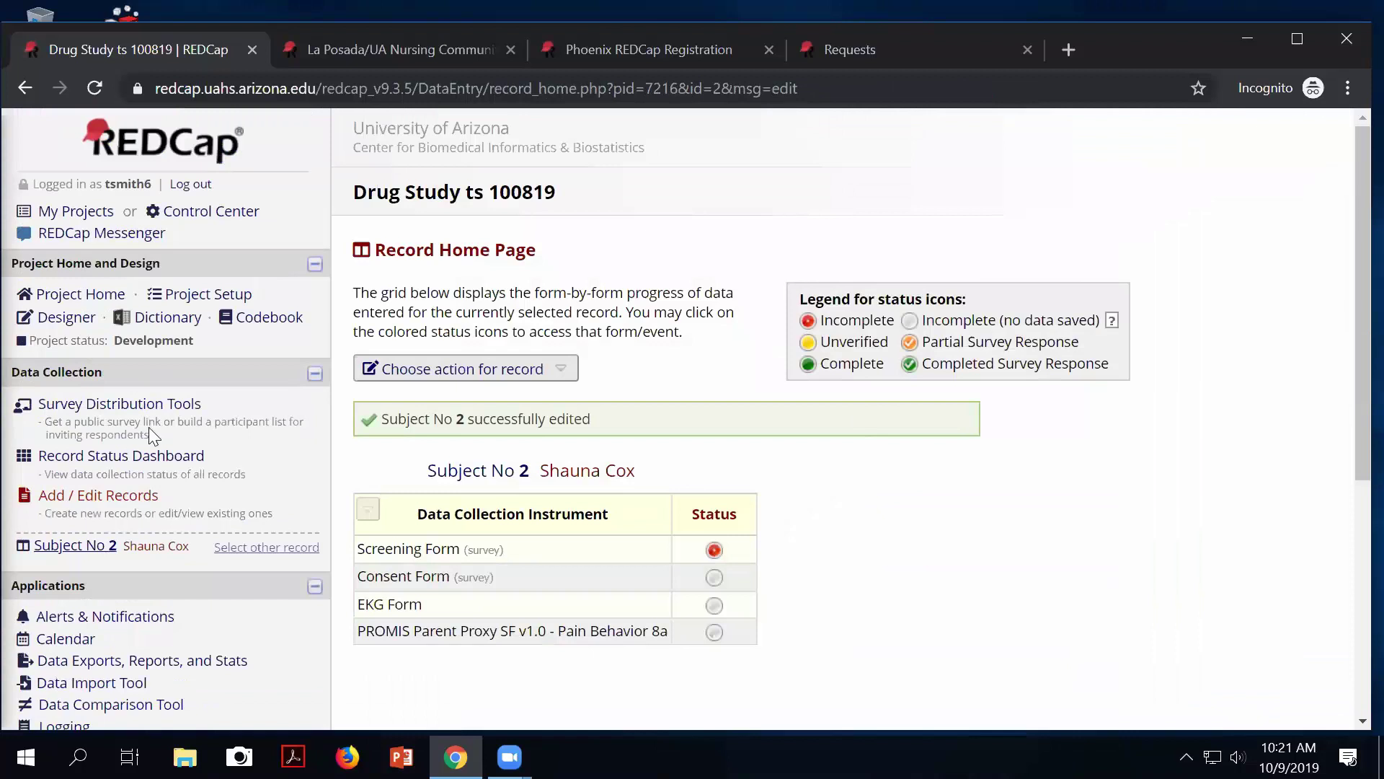
Enter Subject 3's email address on its Screening Form and save and exit.
{"action": "left_click", "coordinate": [160, 455]}
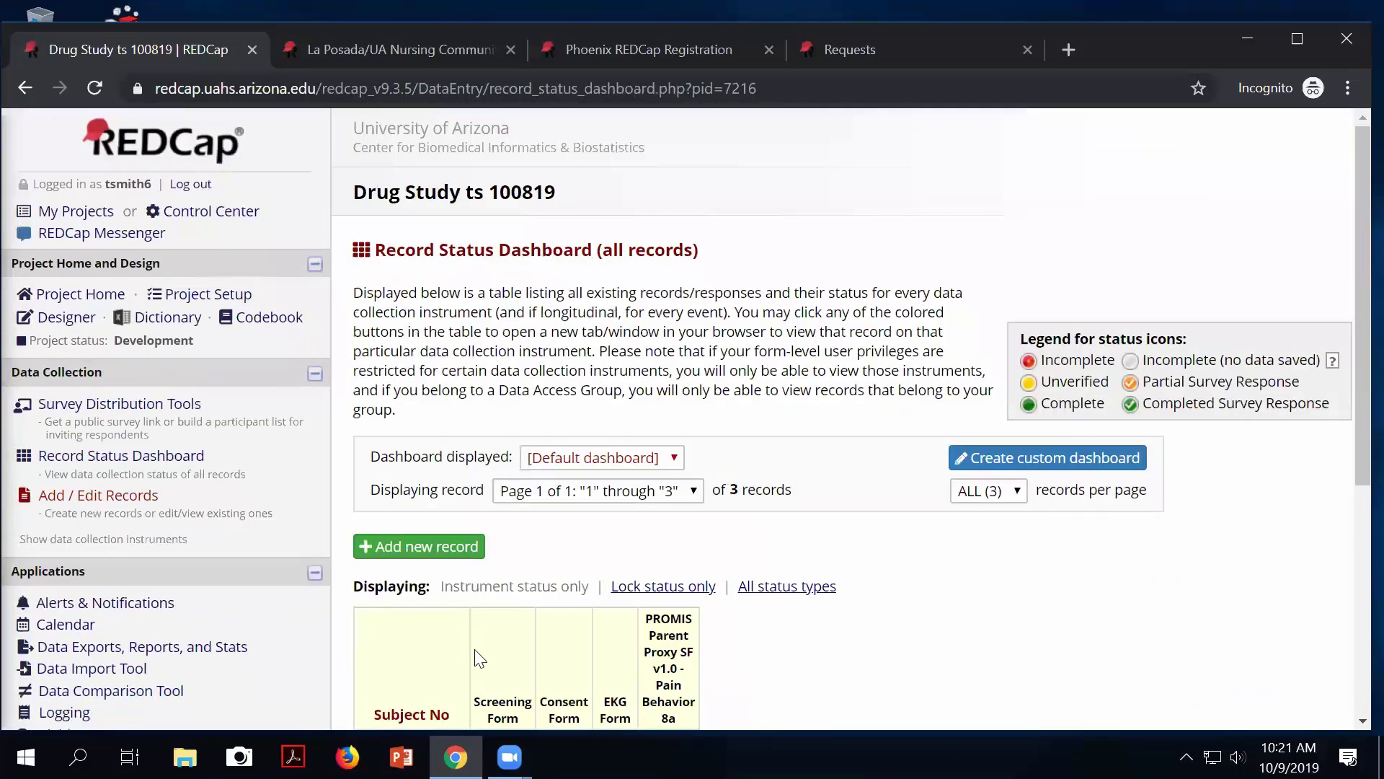
{"action": "scroll", "coordinate": [480, 659], "scroll_direction": "down", "scroll_amount": 3}
{"action": "left_click", "coordinate": [502, 580]}
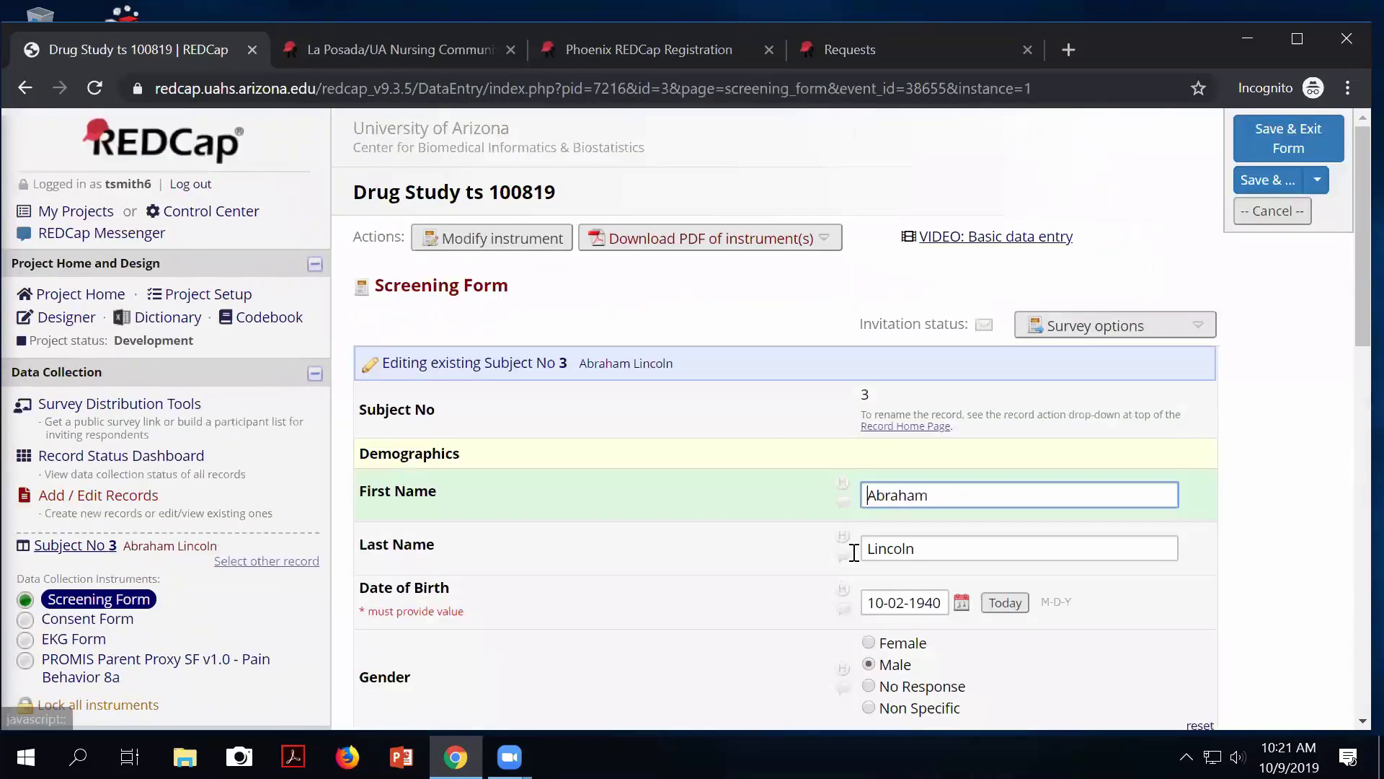
{"action": "scroll", "coordinate": [854, 552], "scroll_direction": "down", "scroll_amount": 6}
{"action": "left_click", "coordinate": [910, 515]}
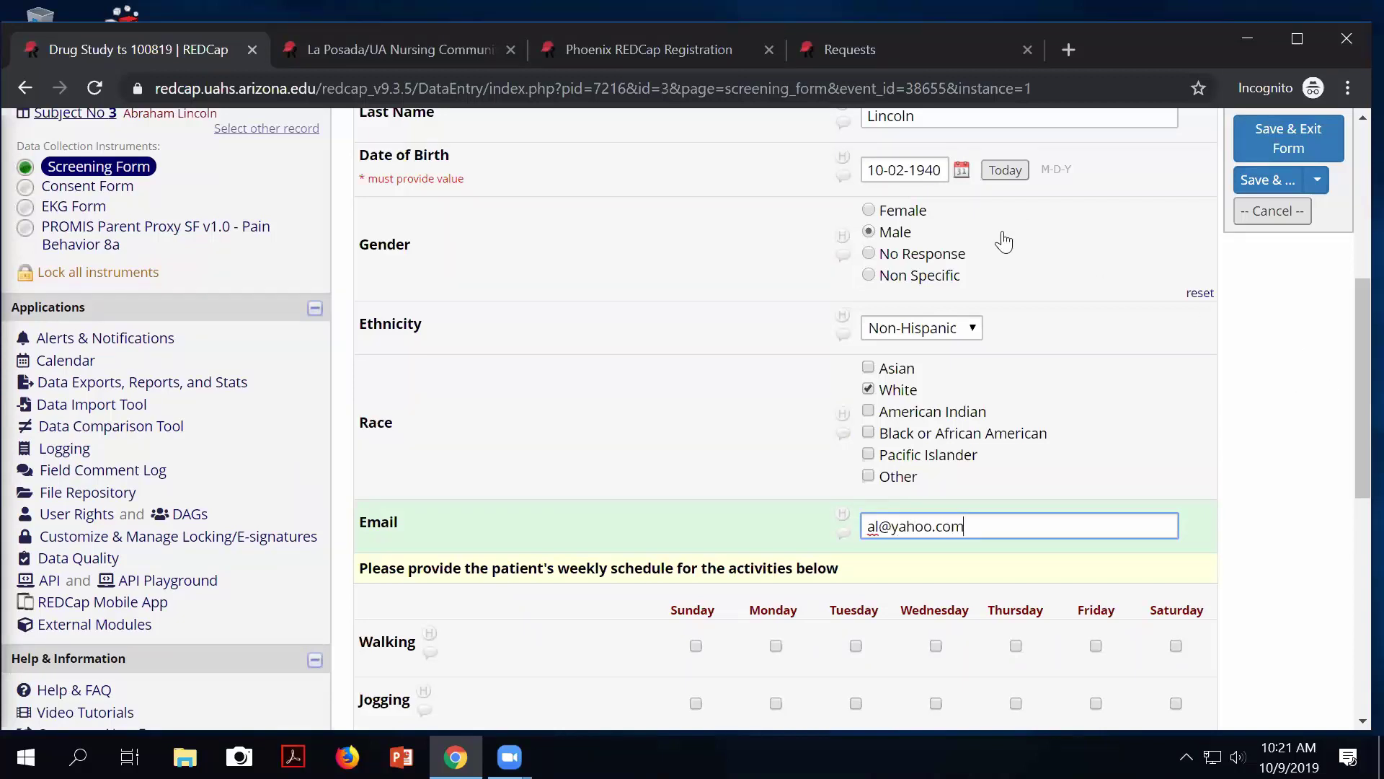
{"action": "left_click", "coordinate": [1267, 132]}
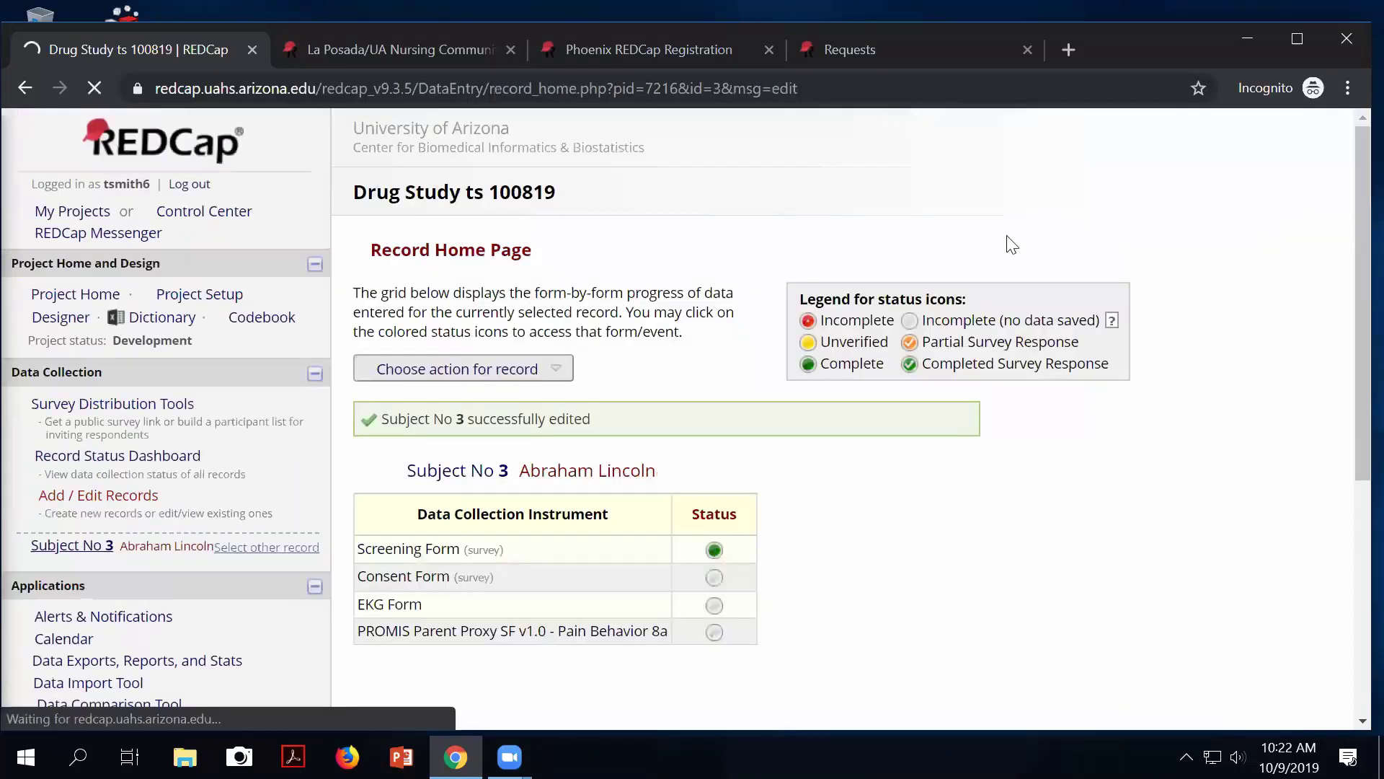
Go to Survey Distribution Tools.
{"action": "left_click", "coordinate": [63, 404]}
{"action": "scroll", "coordinate": [500, 574], "scroll_direction": "down", "scroll_amount": 3}
{"action": "scroll", "coordinate": [578, 429], "scroll_direction": "up", "scroll_amount": 3}
Show the Participant List for the Consent Form survey.
{"action": "left_click", "coordinate": [635, 315]}
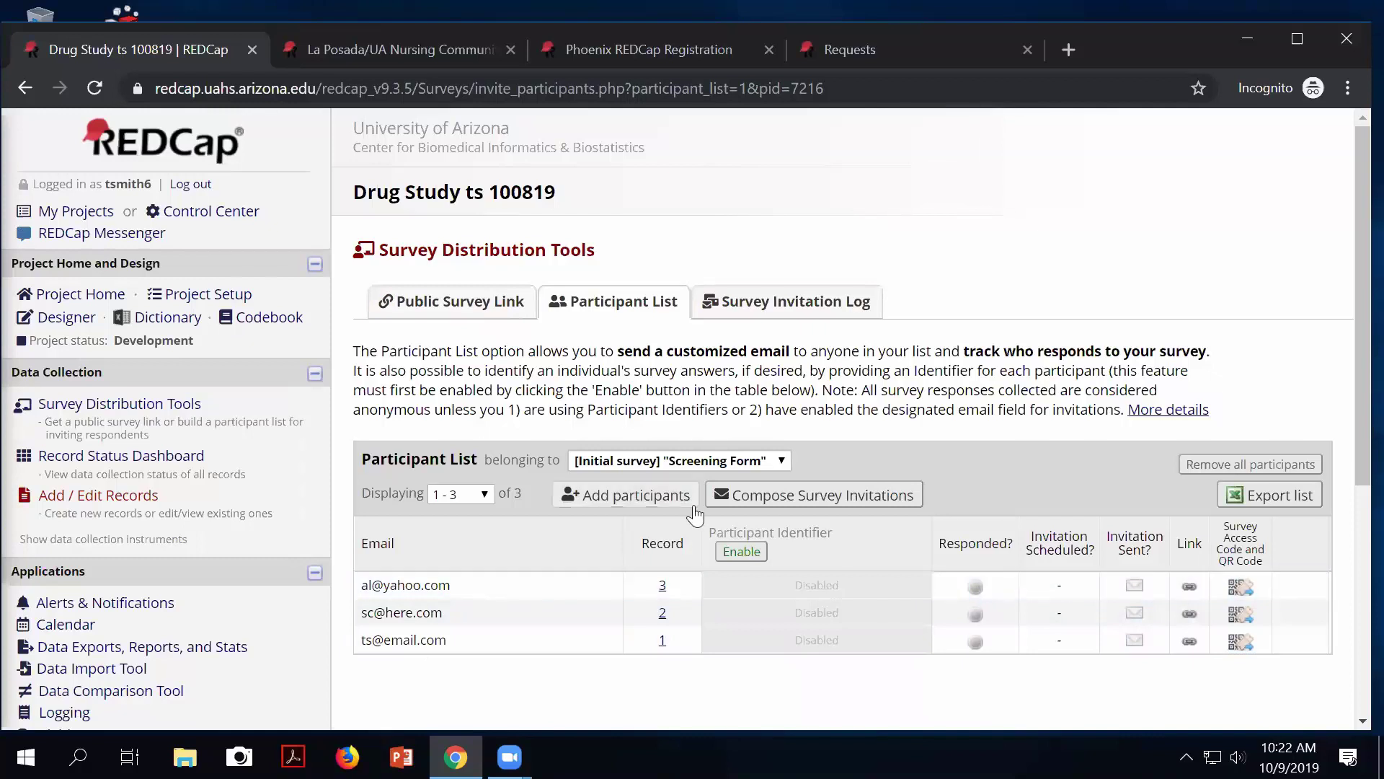
{"action": "left_click", "coordinate": [681, 465]}
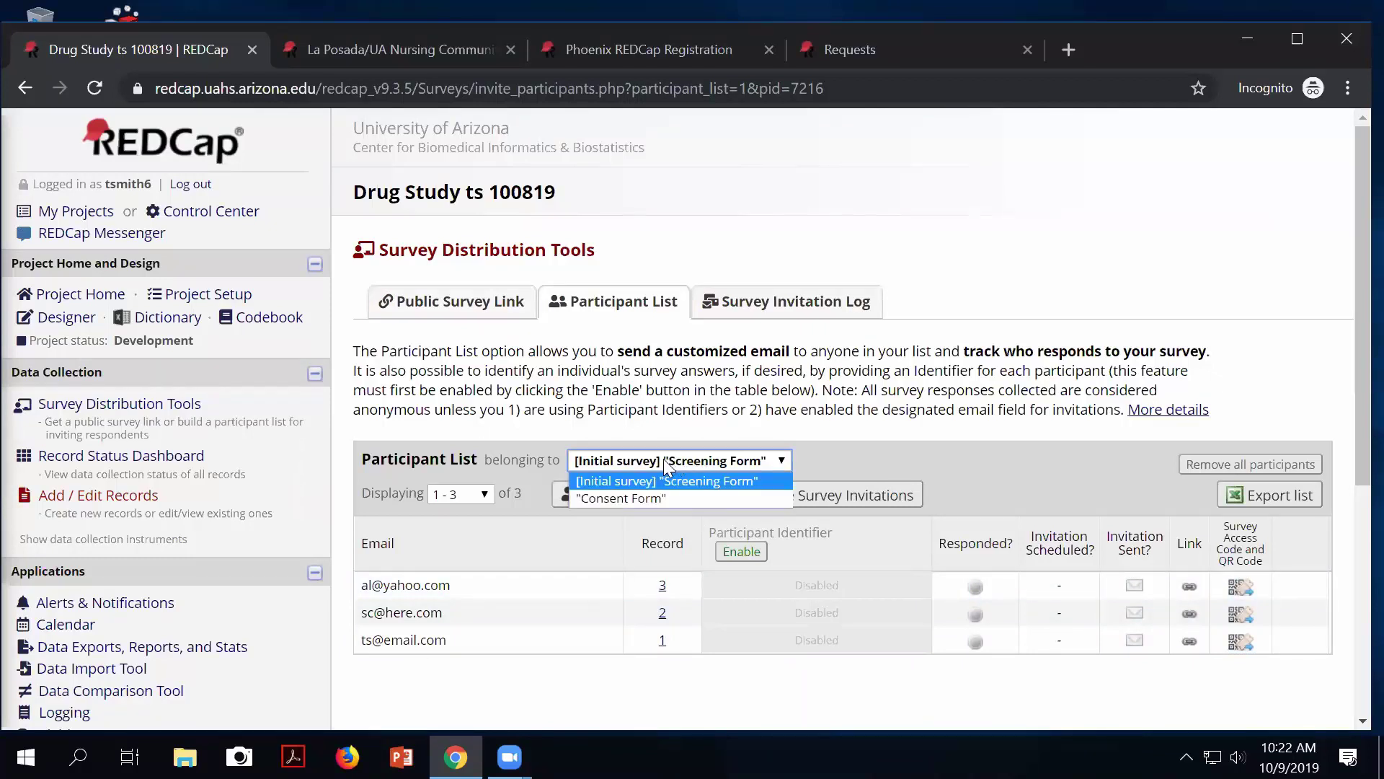
{"action": "left_click", "coordinate": [646, 497]}
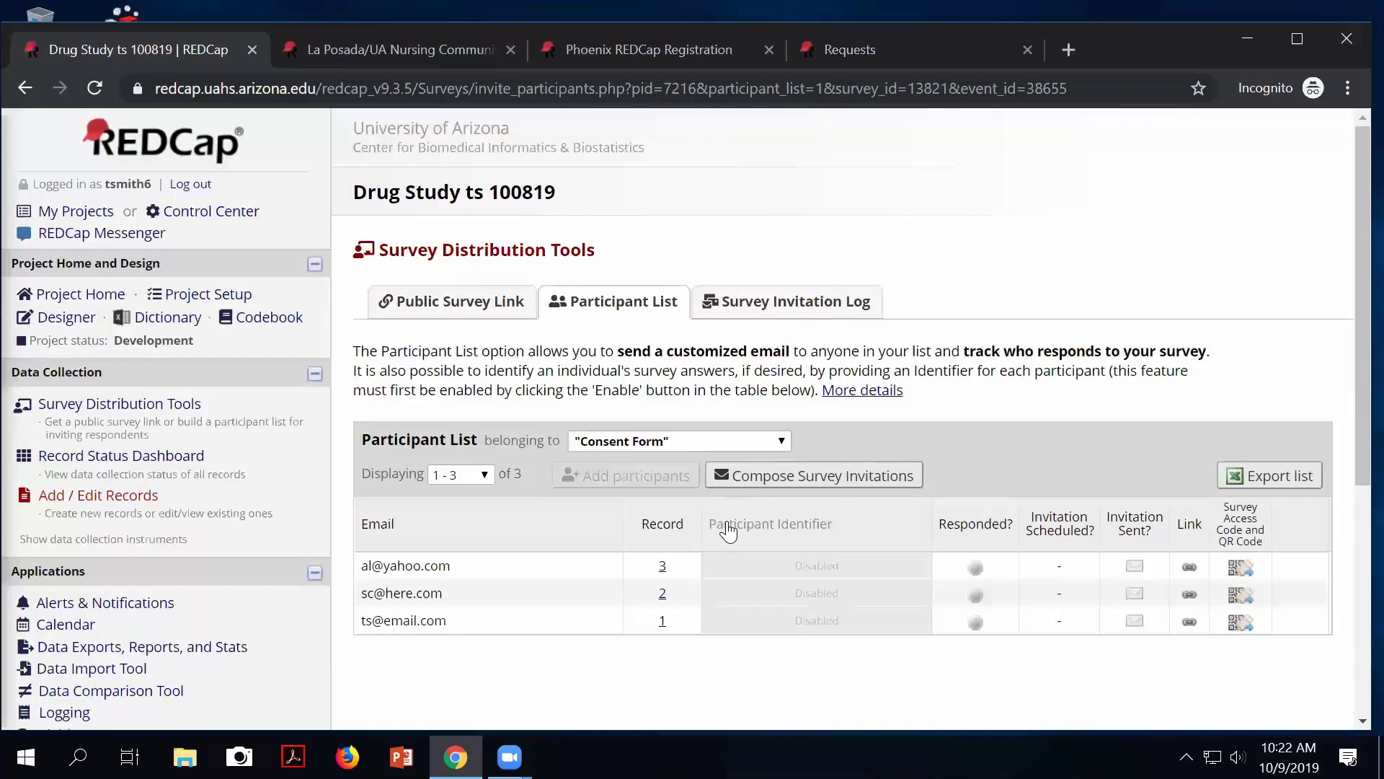
Review the sender addresses in a new survey invitation, keep the sender unchanged, and cancel without sending.
{"action": "left_click", "coordinate": [789, 477]}
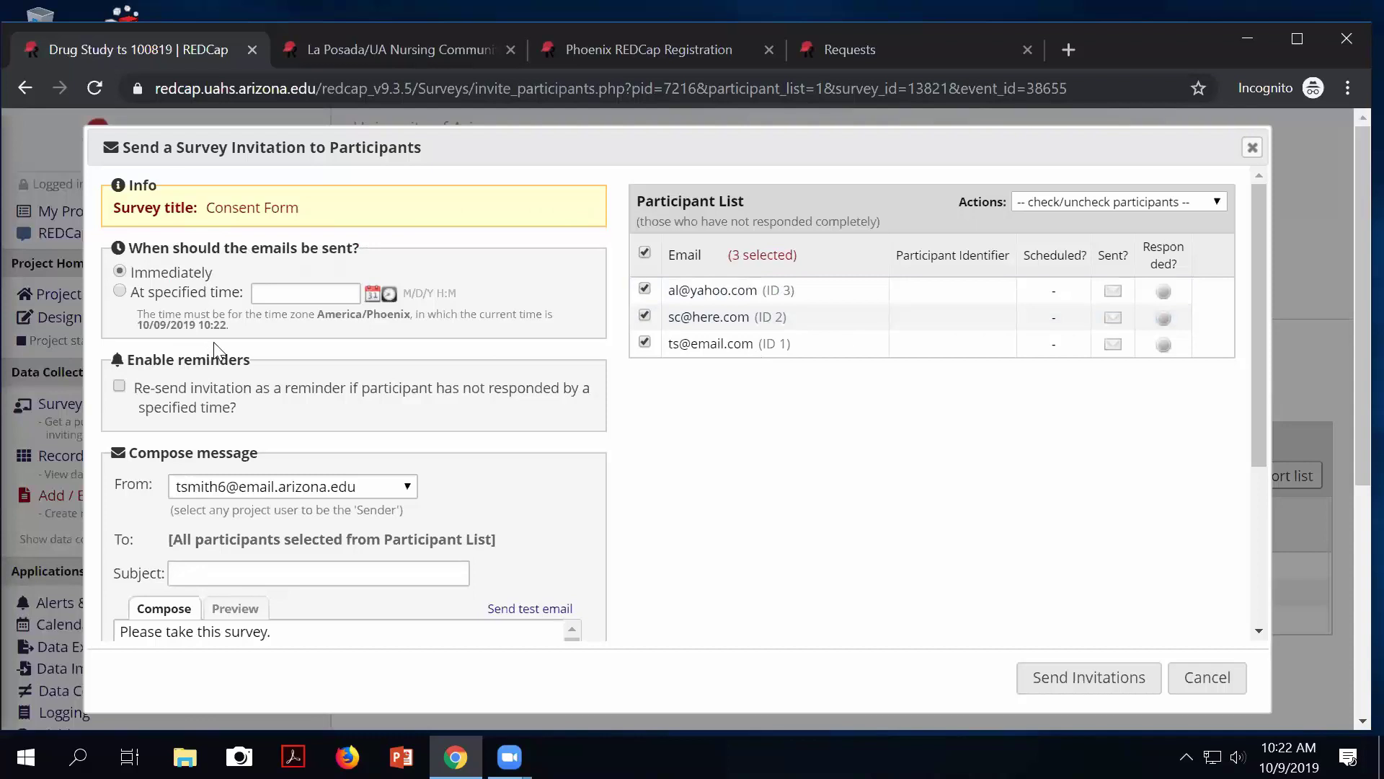
{"action": "scroll", "coordinate": [307, 490], "scroll_direction": "down", "scroll_amount": 2}
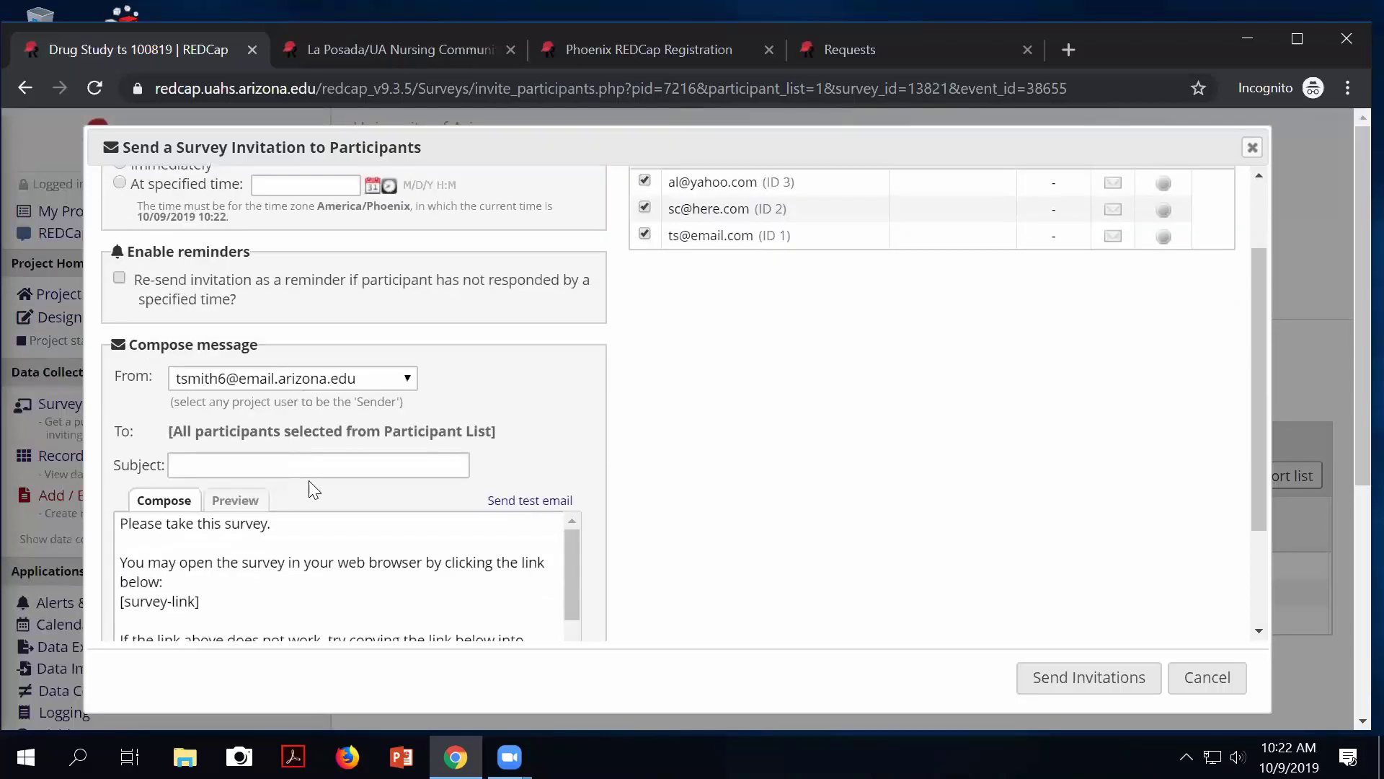
{"action": "scroll", "coordinate": [469, 496], "scroll_direction": "up", "scroll_amount": 2}
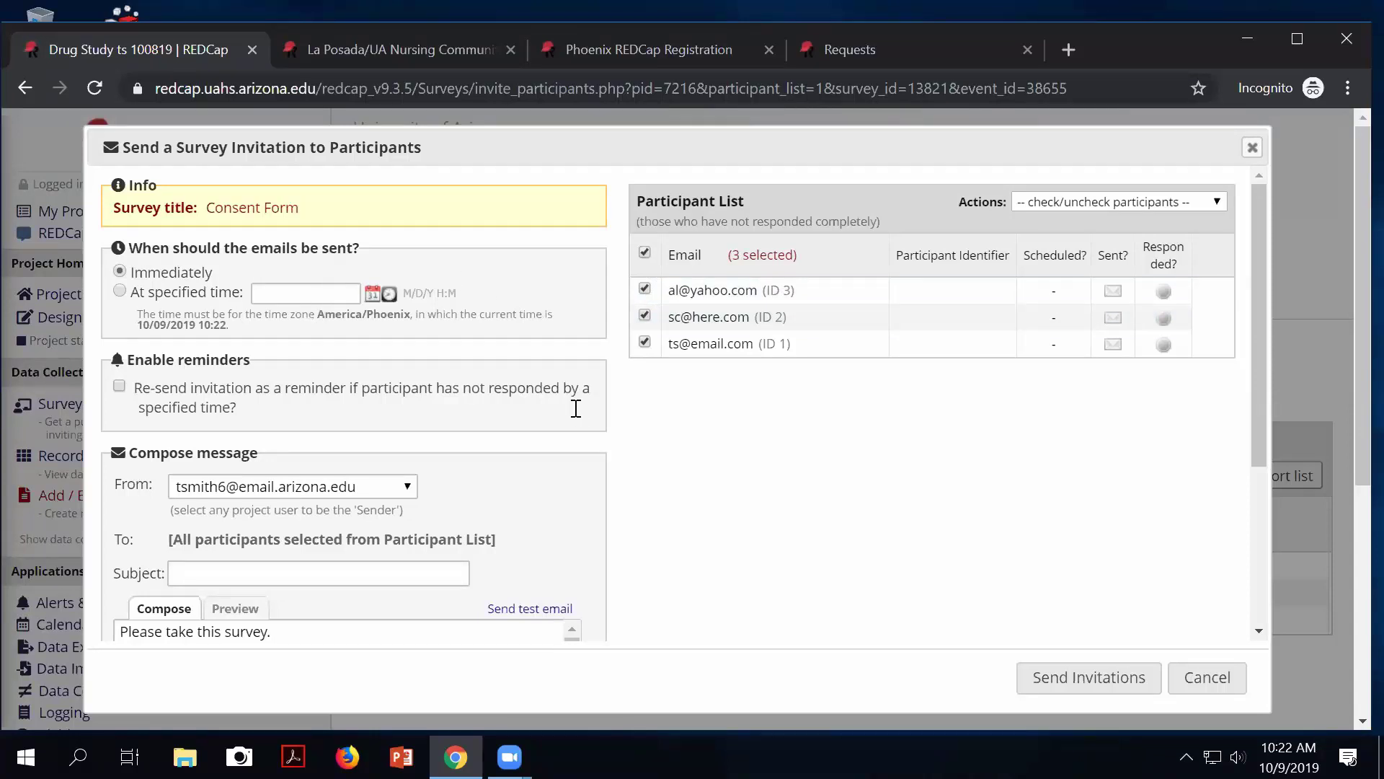
{"action": "scroll", "coordinate": [328, 371], "scroll_direction": "down", "scroll_amount": 4}
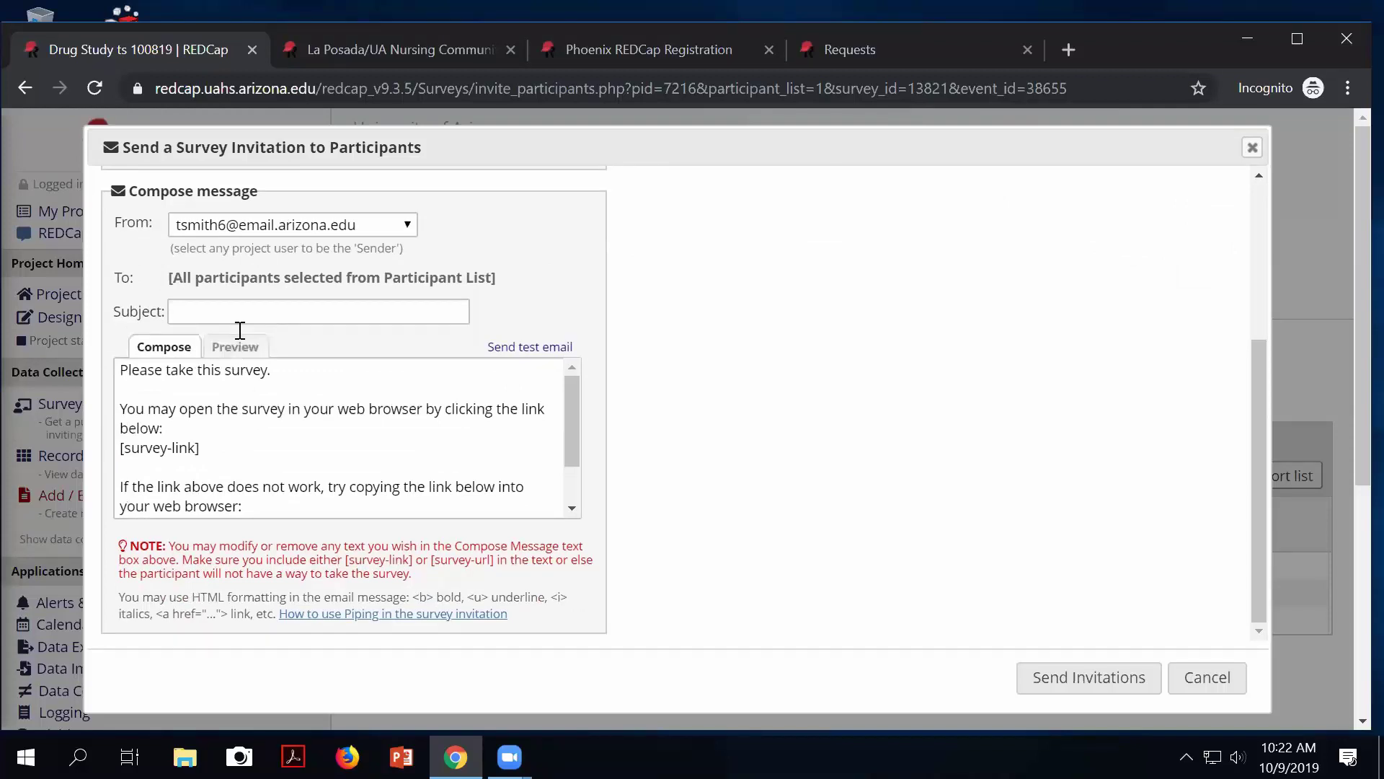
{"action": "scroll", "coordinate": [265, 257], "scroll_direction": "up", "scroll_amount": 2}
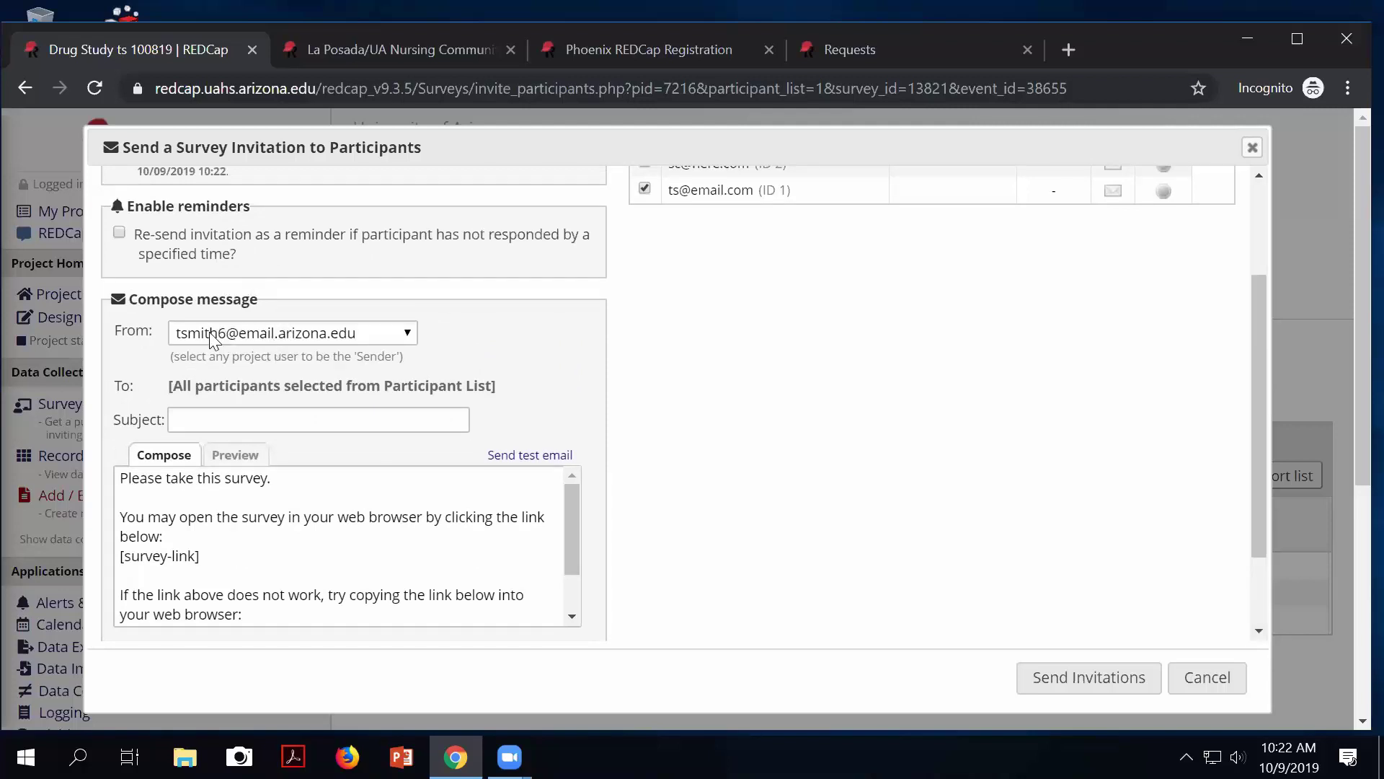
{"action": "left_click", "coordinate": [408, 334]}
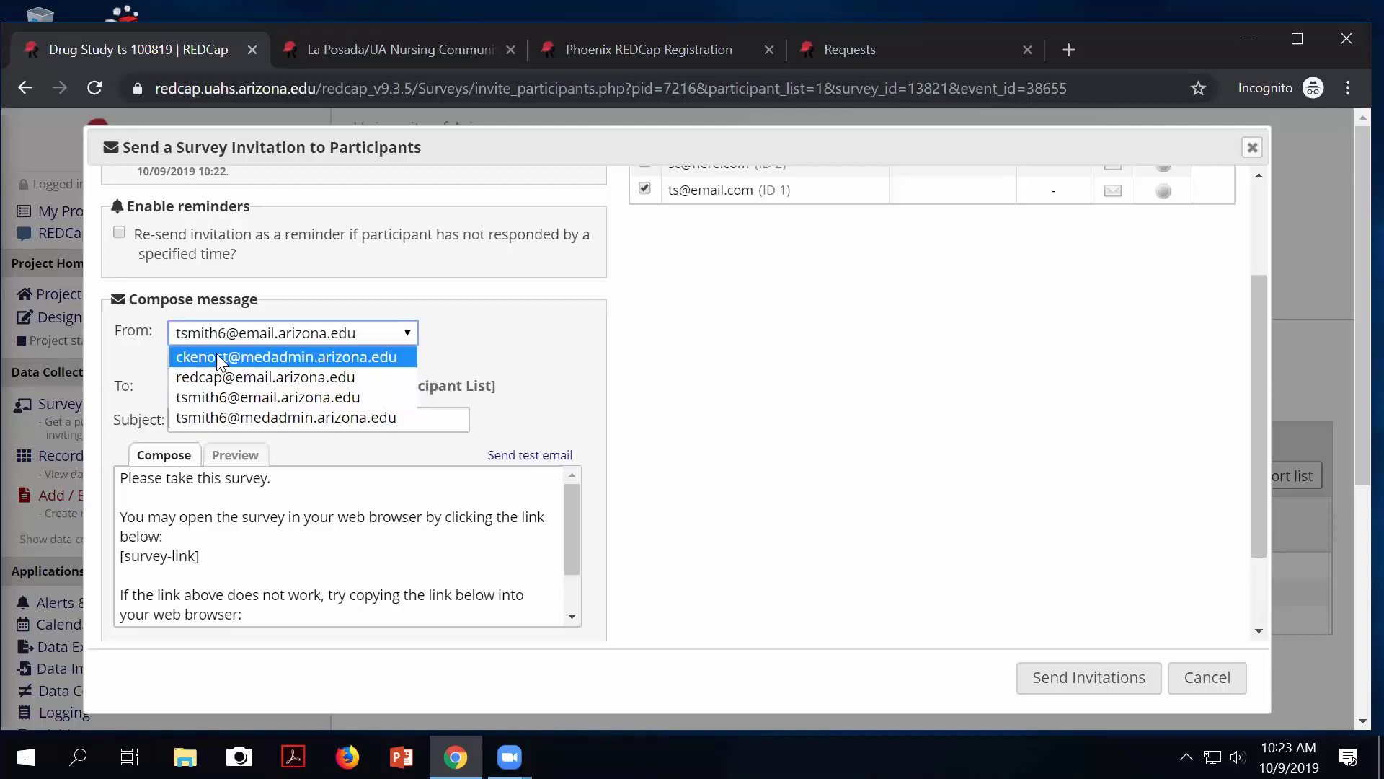
{"action": "left_click", "coordinate": [527, 329]}
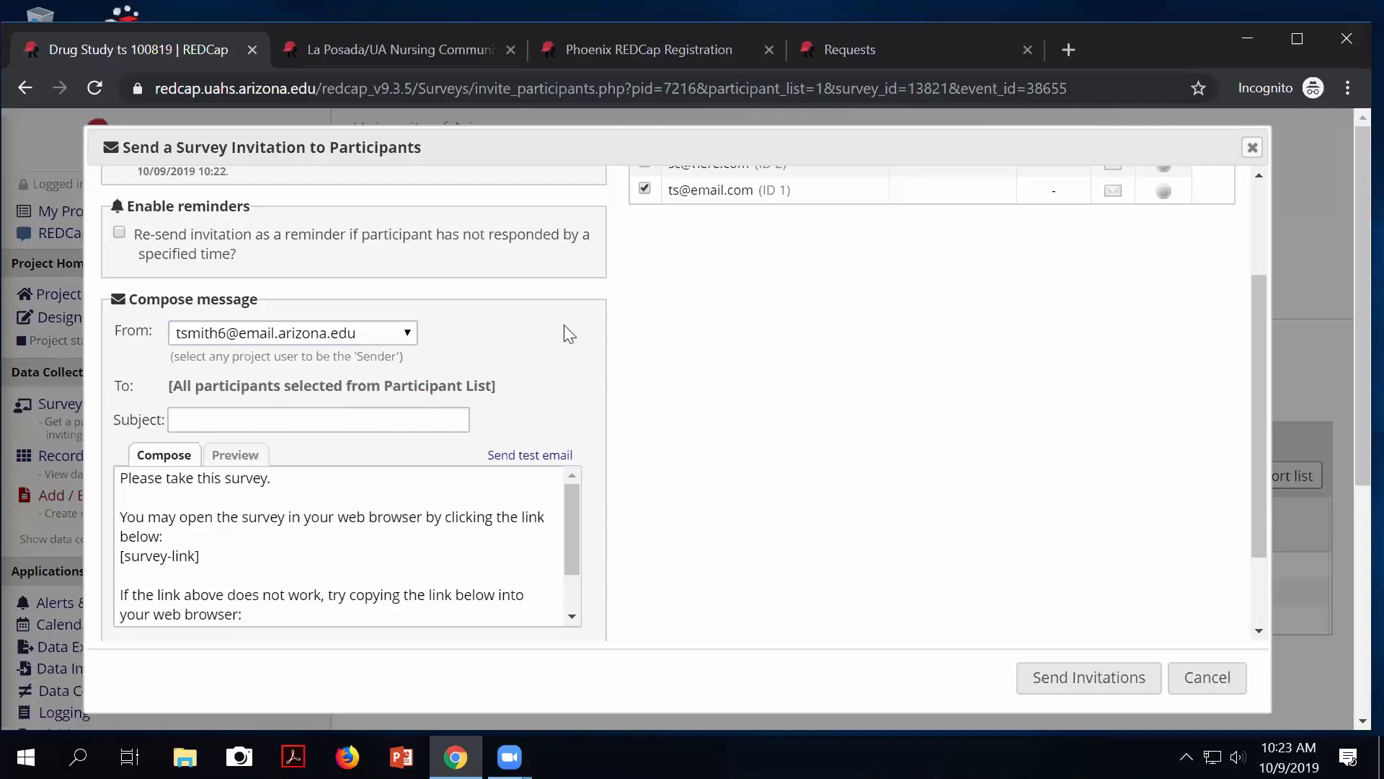
{"action": "scroll", "coordinate": [564, 324], "scroll_direction": "up", "scroll_amount": 3}
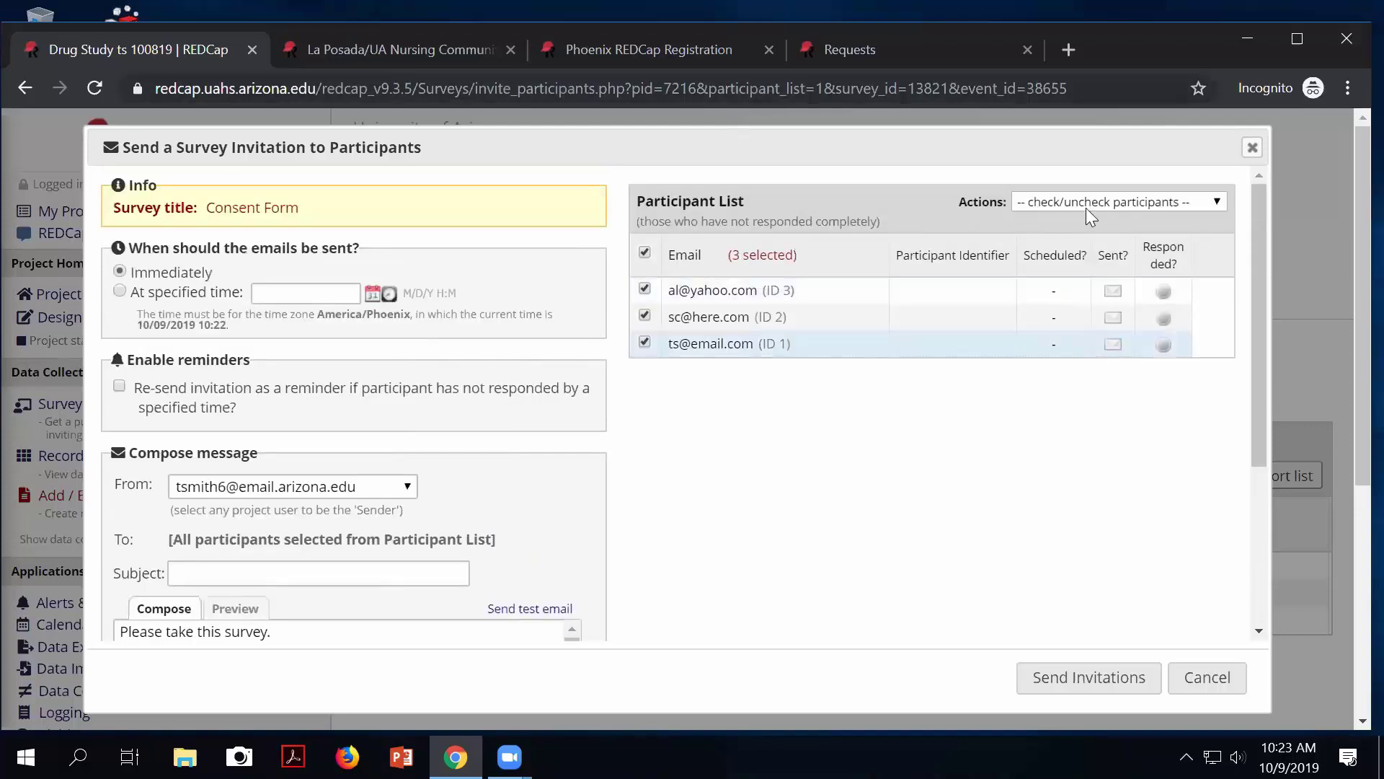
{"action": "left_click", "coordinate": [1253, 149]}
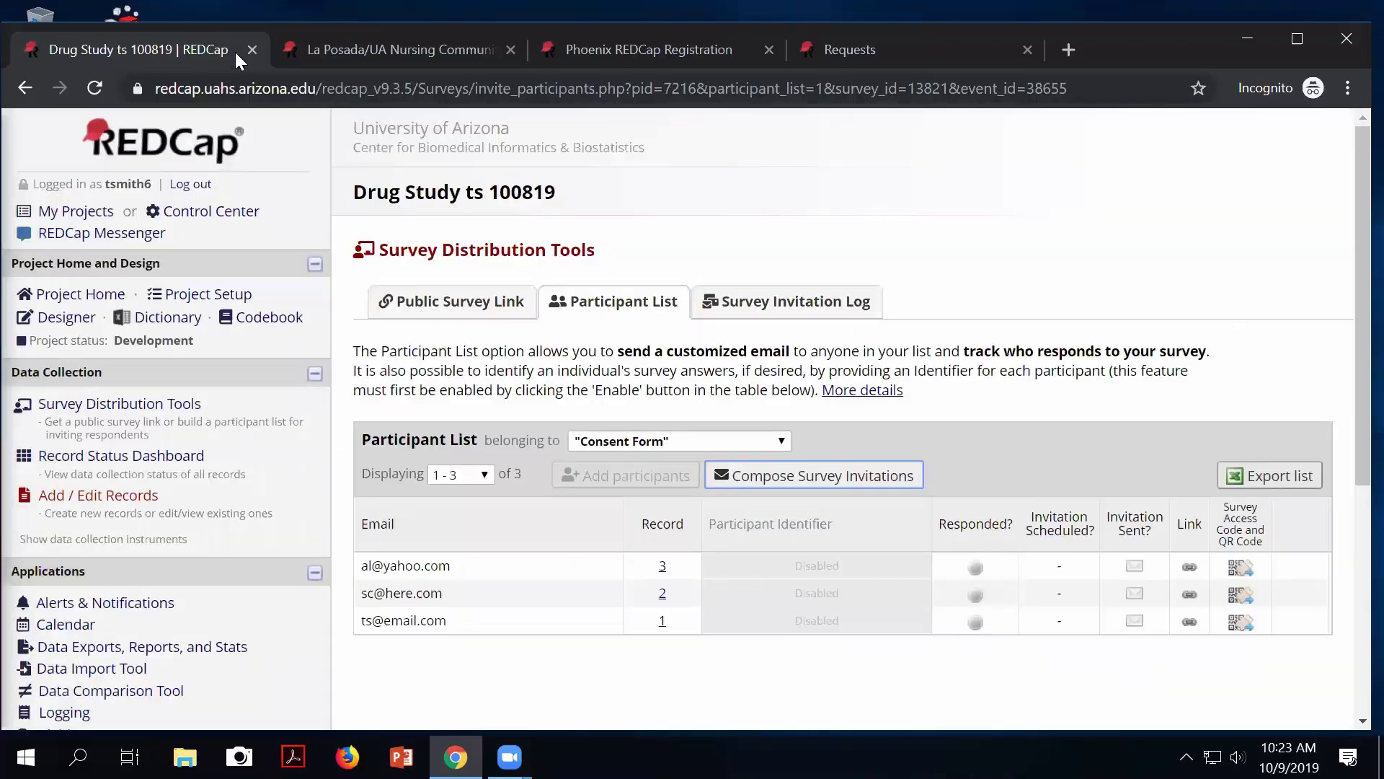
{"action": "left_click", "coordinate": [78, 214]}
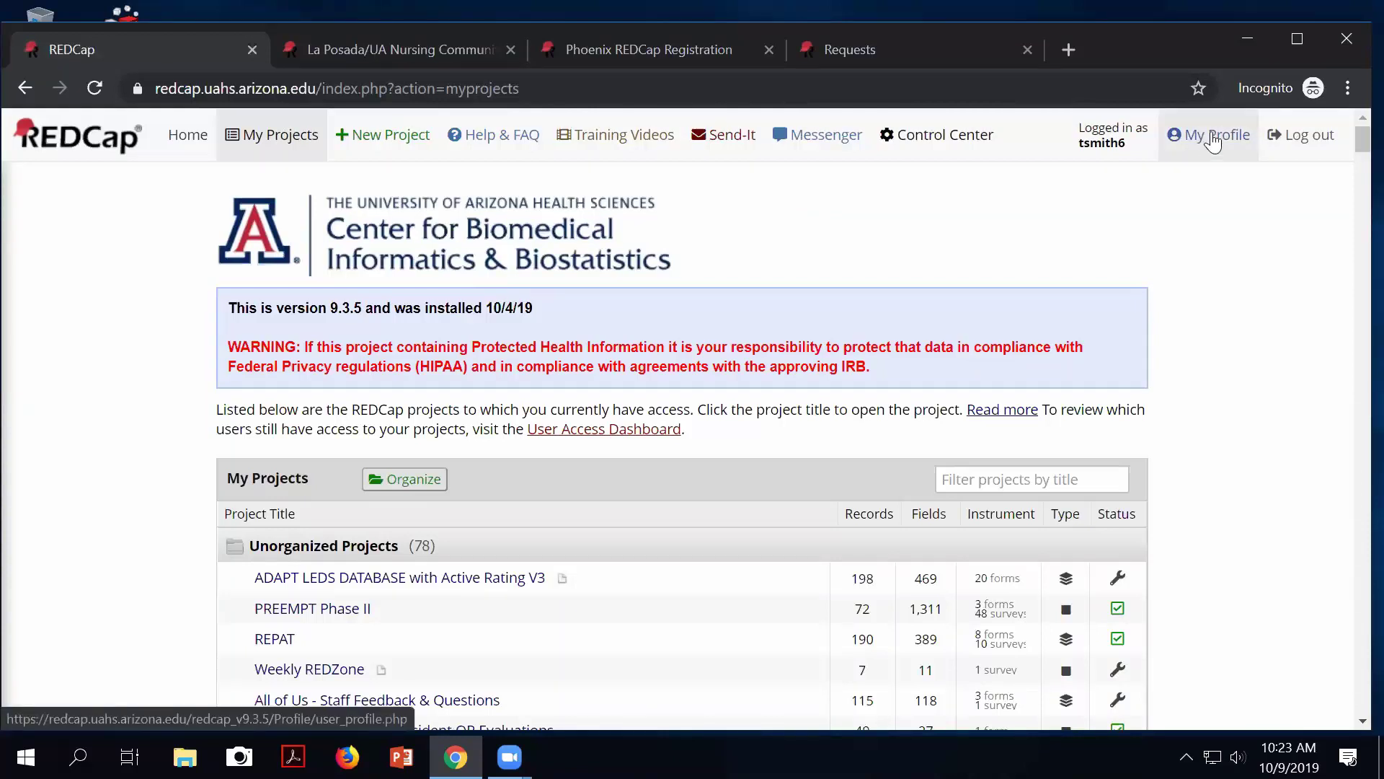
{"action": "left_click", "coordinate": [1212, 144]}
{"action": "scroll", "coordinate": [995, 287], "scroll_direction": "down", "scroll_amount": 2}
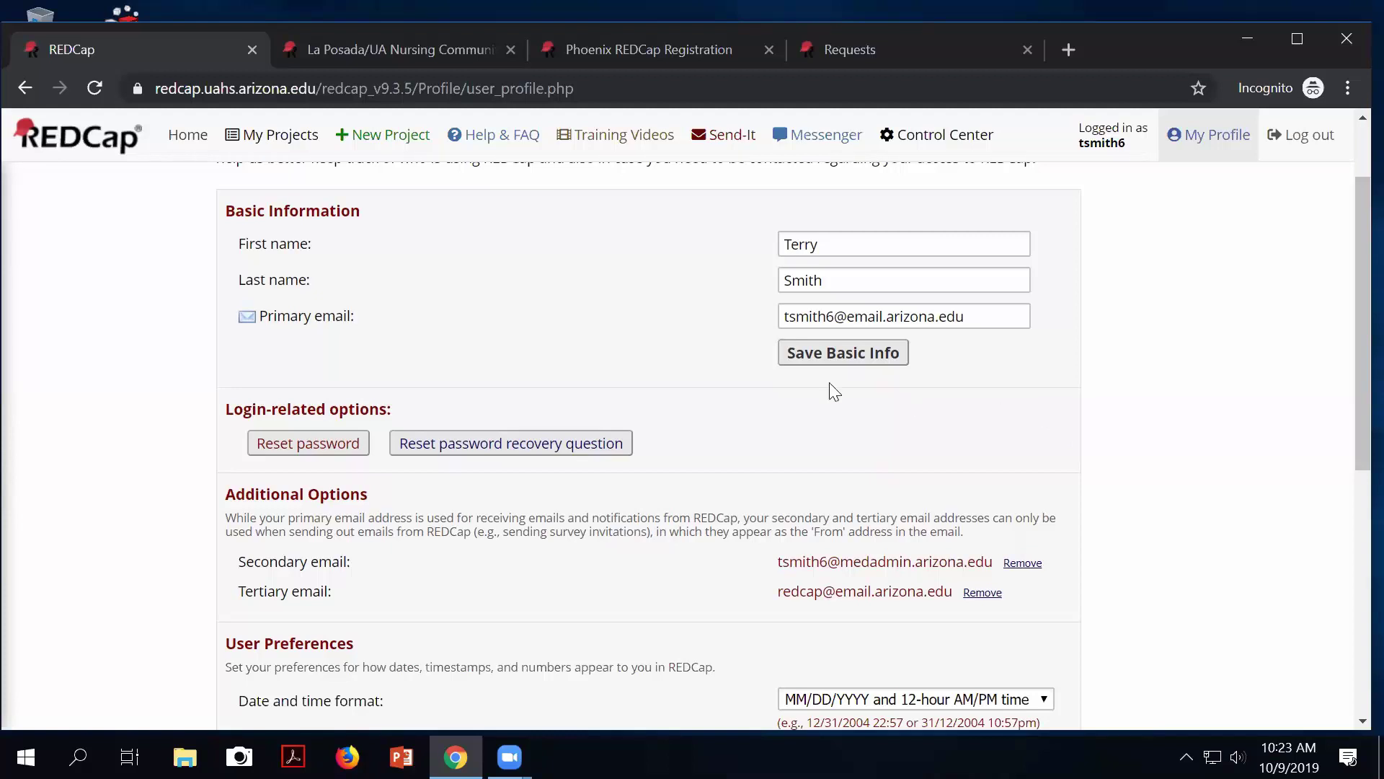
{"action": "scroll", "coordinate": [757, 387], "scroll_direction": "down", "scroll_amount": 2}
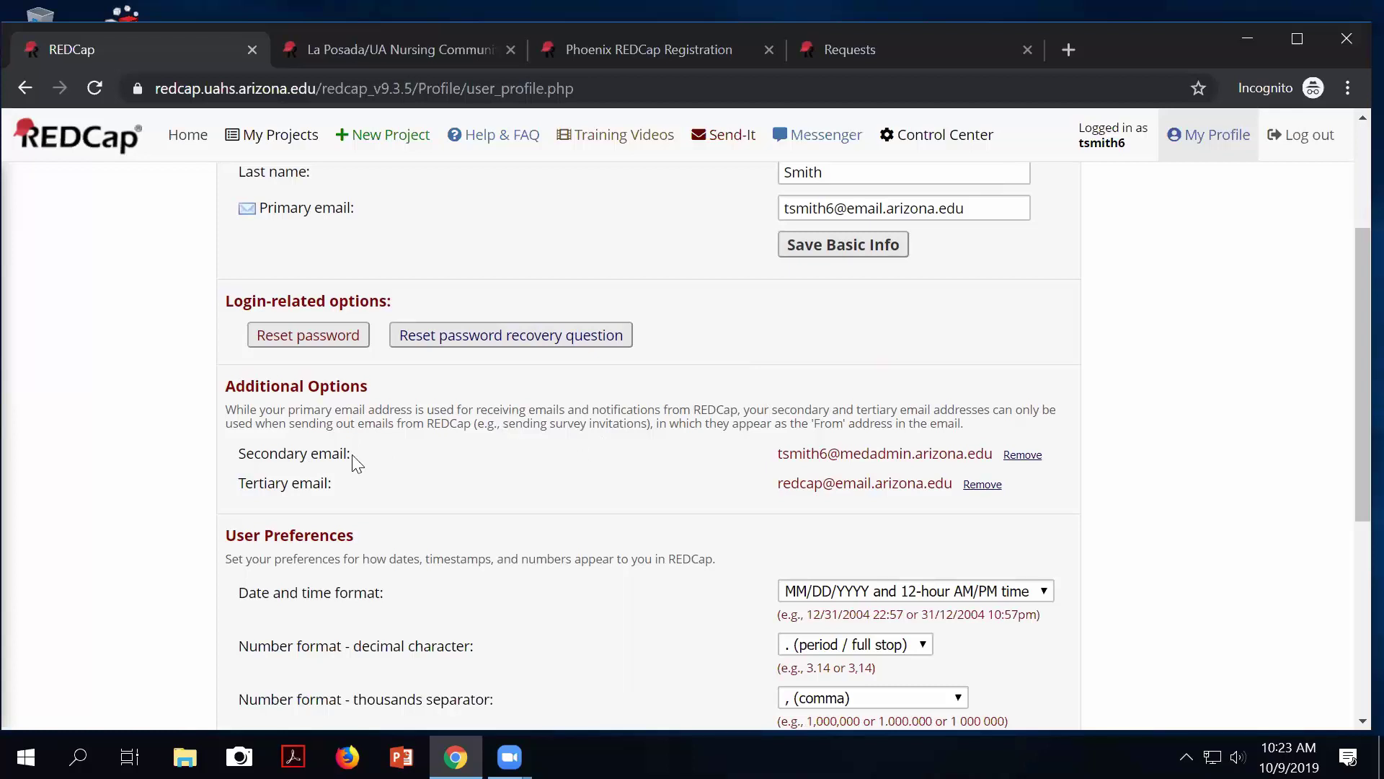
{"action": "left_click_drag", "start_coordinate": [247, 453], "coordinate": [329, 494]}
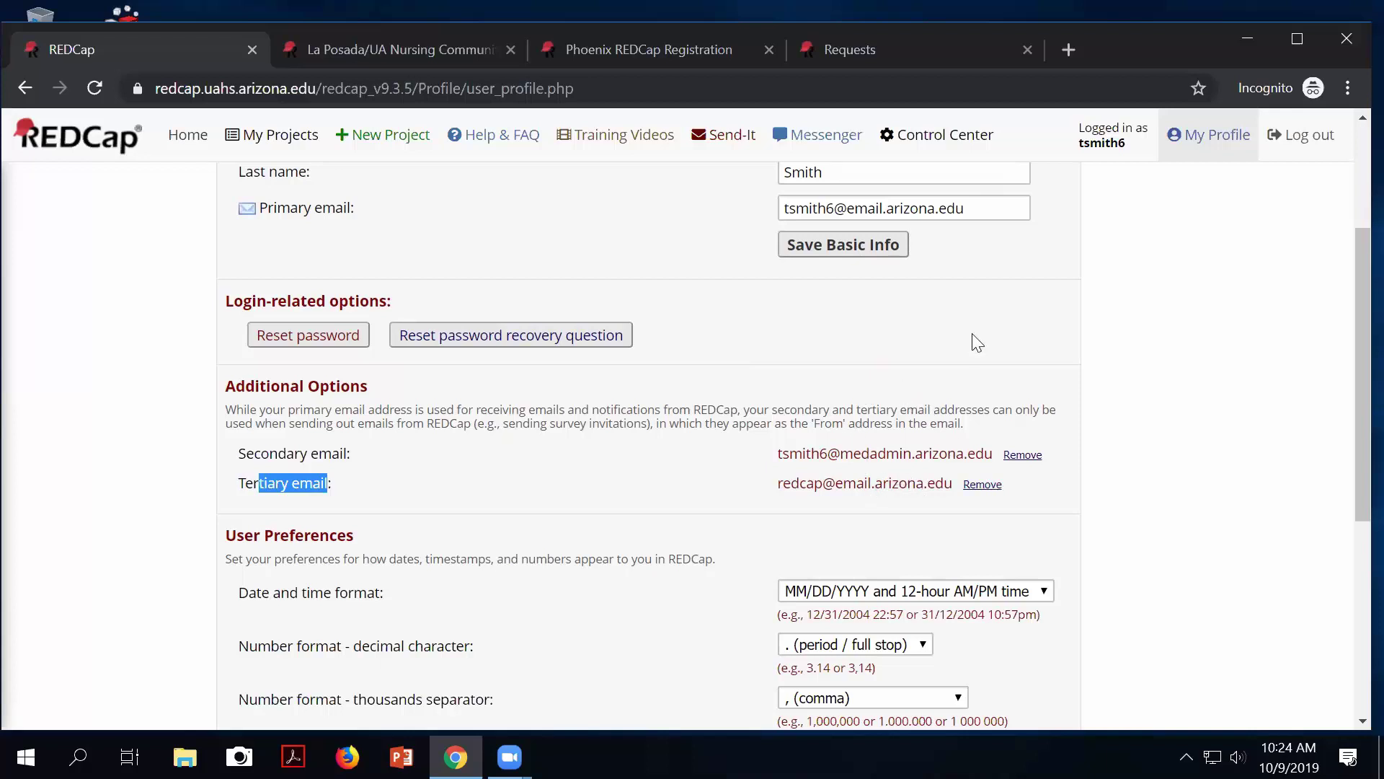
{"action": "left_click_drag", "start_coordinate": [778, 483], "coordinate": [950, 479]}
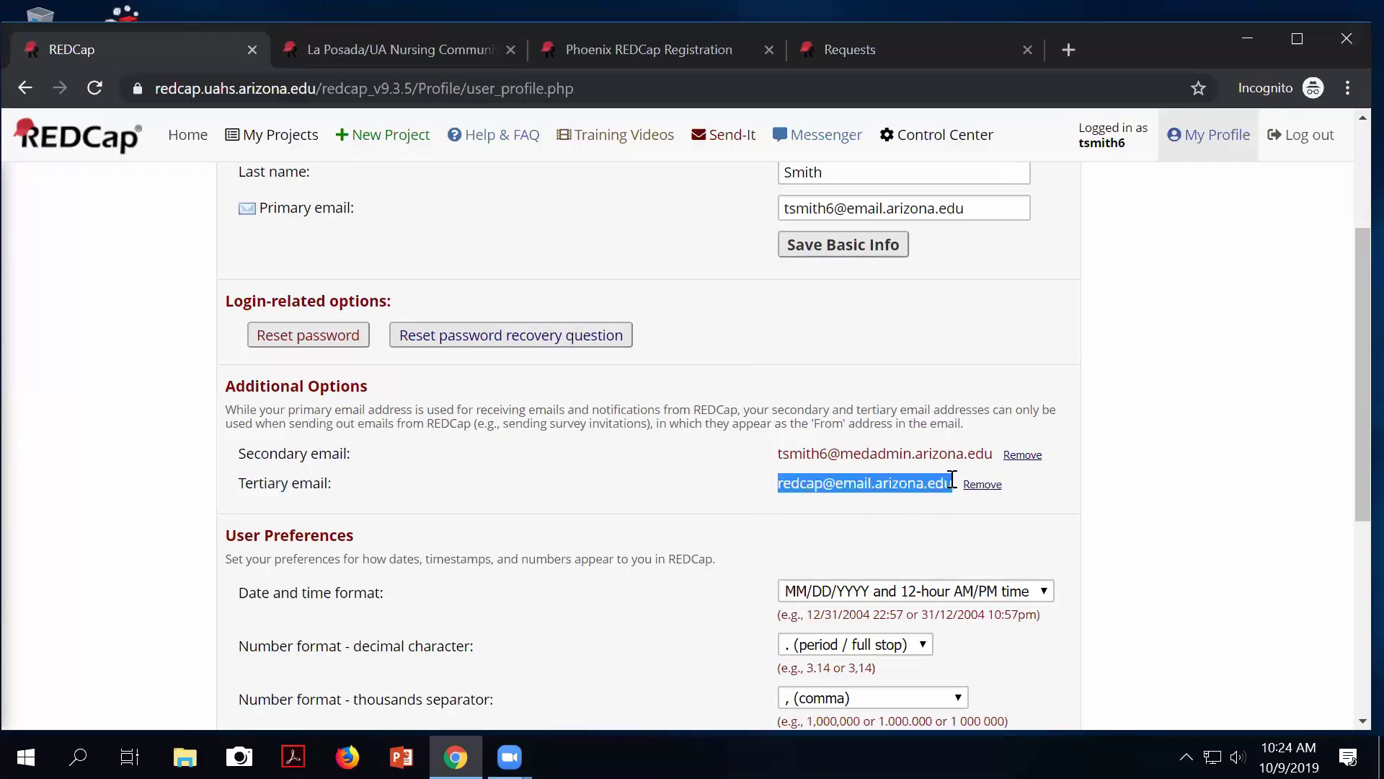
{"action": "scroll", "coordinate": [959, 463], "scroll_direction": "up", "scroll_amount": 3}
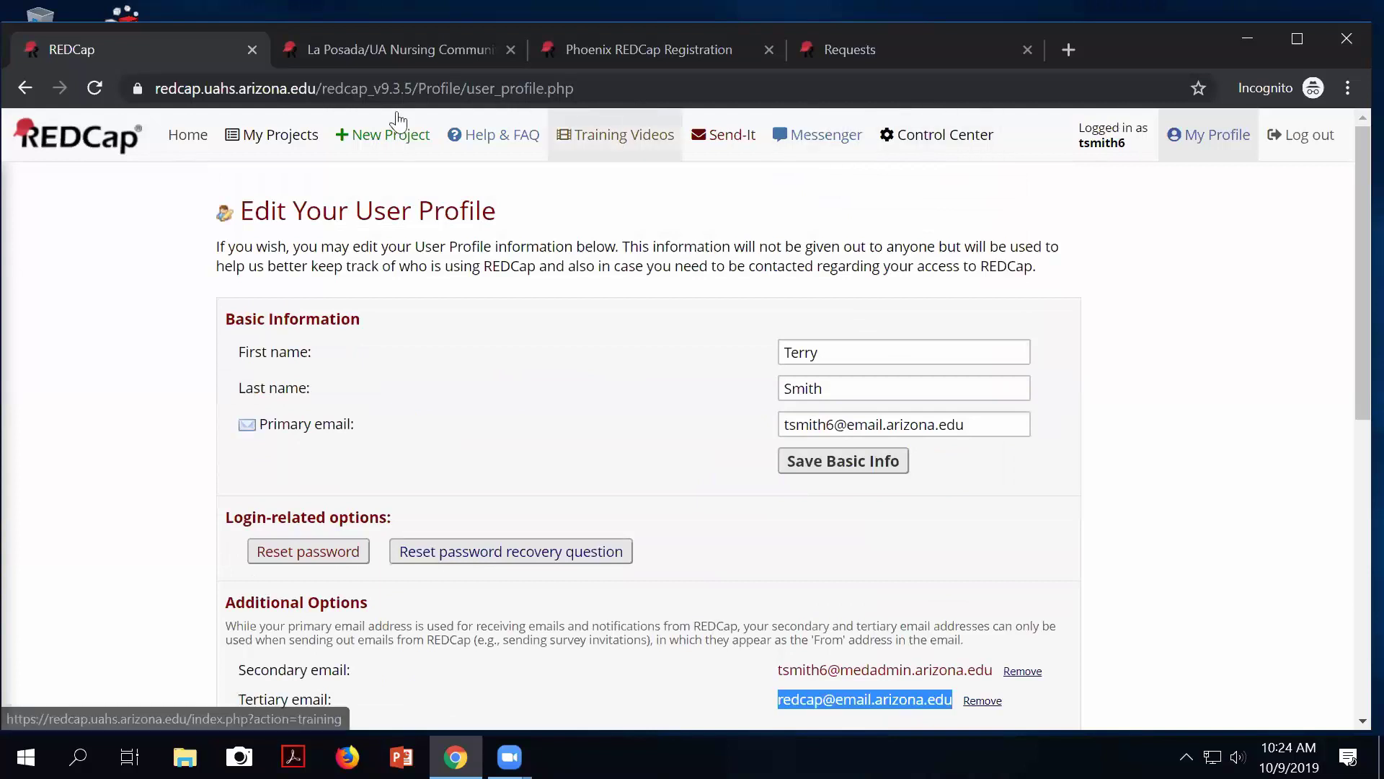
{"action": "left_click", "coordinate": [25, 88]}
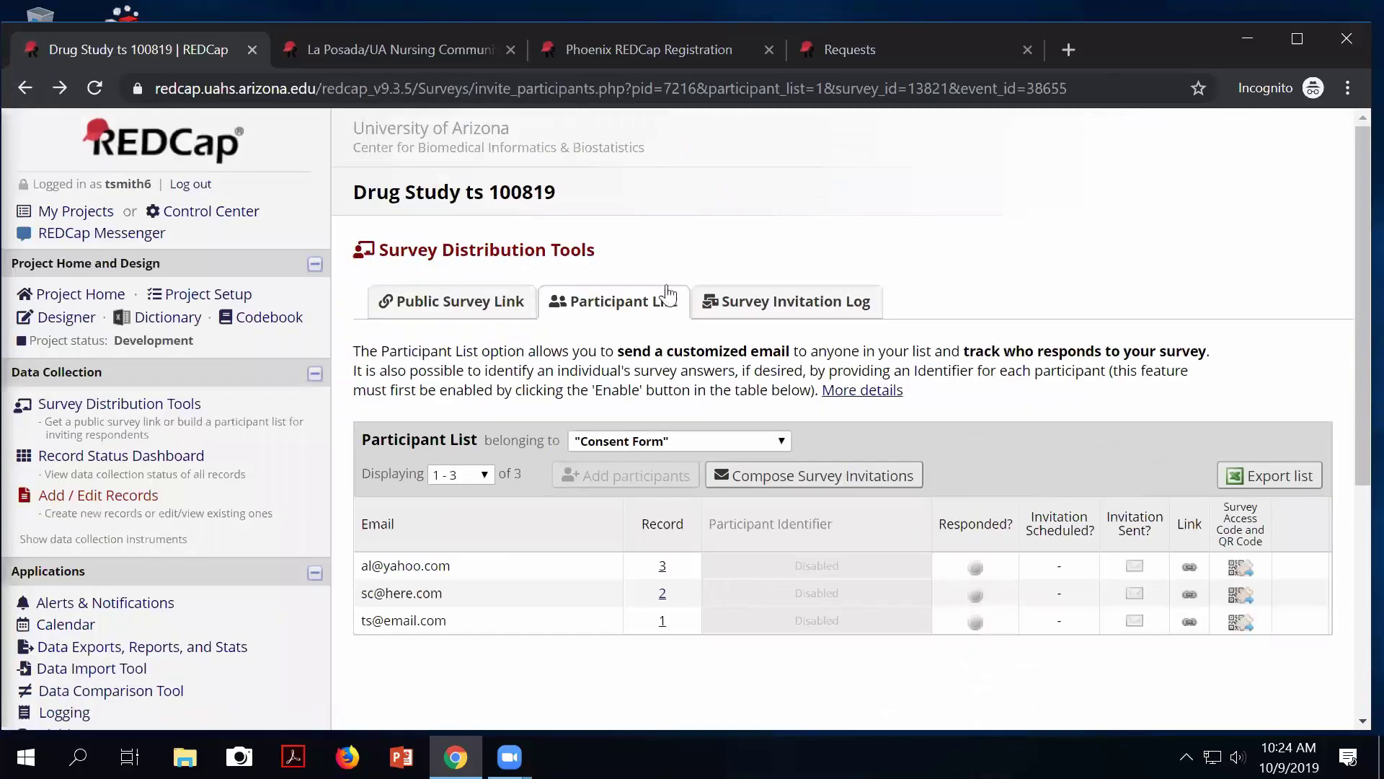
Select only participant 2 for a survey invitation, cancel it unsent, and go to the Online Designer.
{"action": "left_click", "coordinate": [797, 476]}
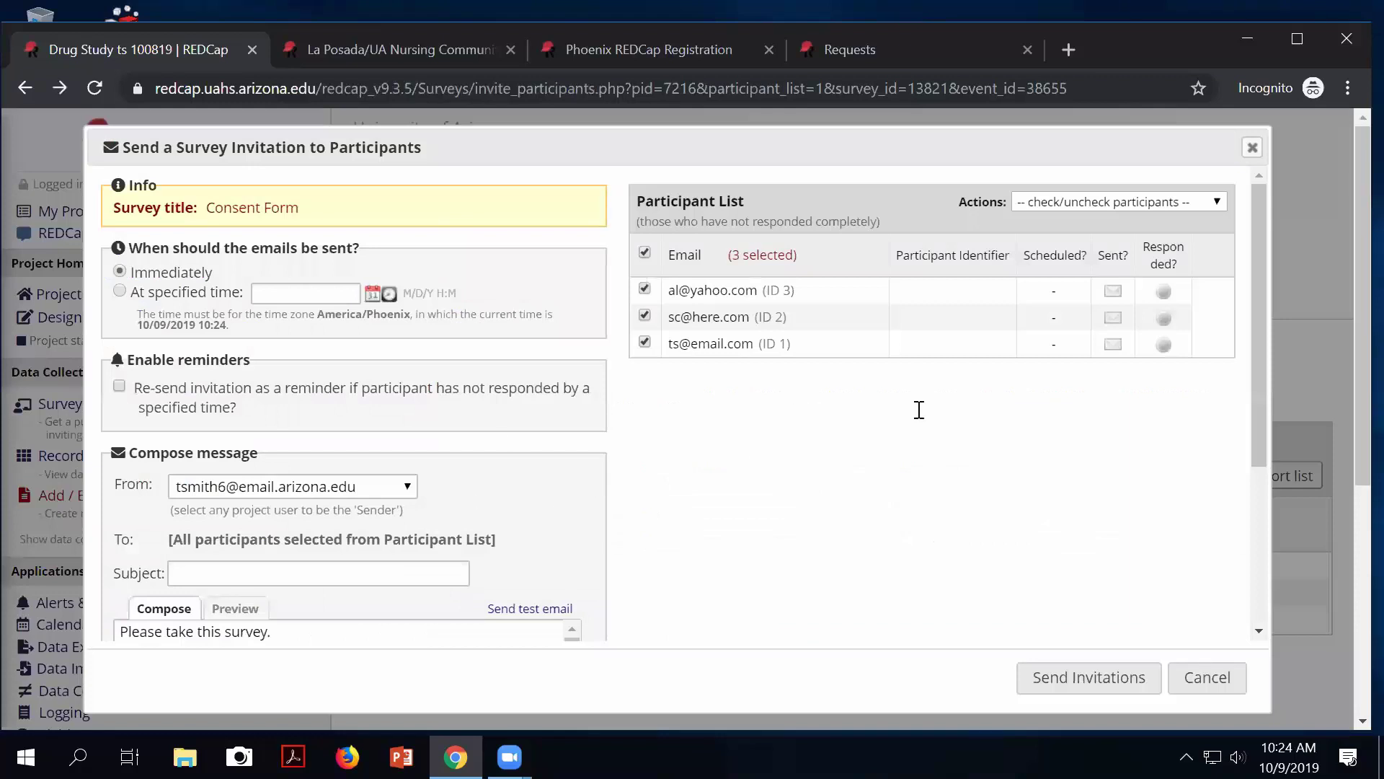
{"action": "left_click", "coordinate": [646, 254]}
{"action": "left_click", "coordinate": [645, 315]}
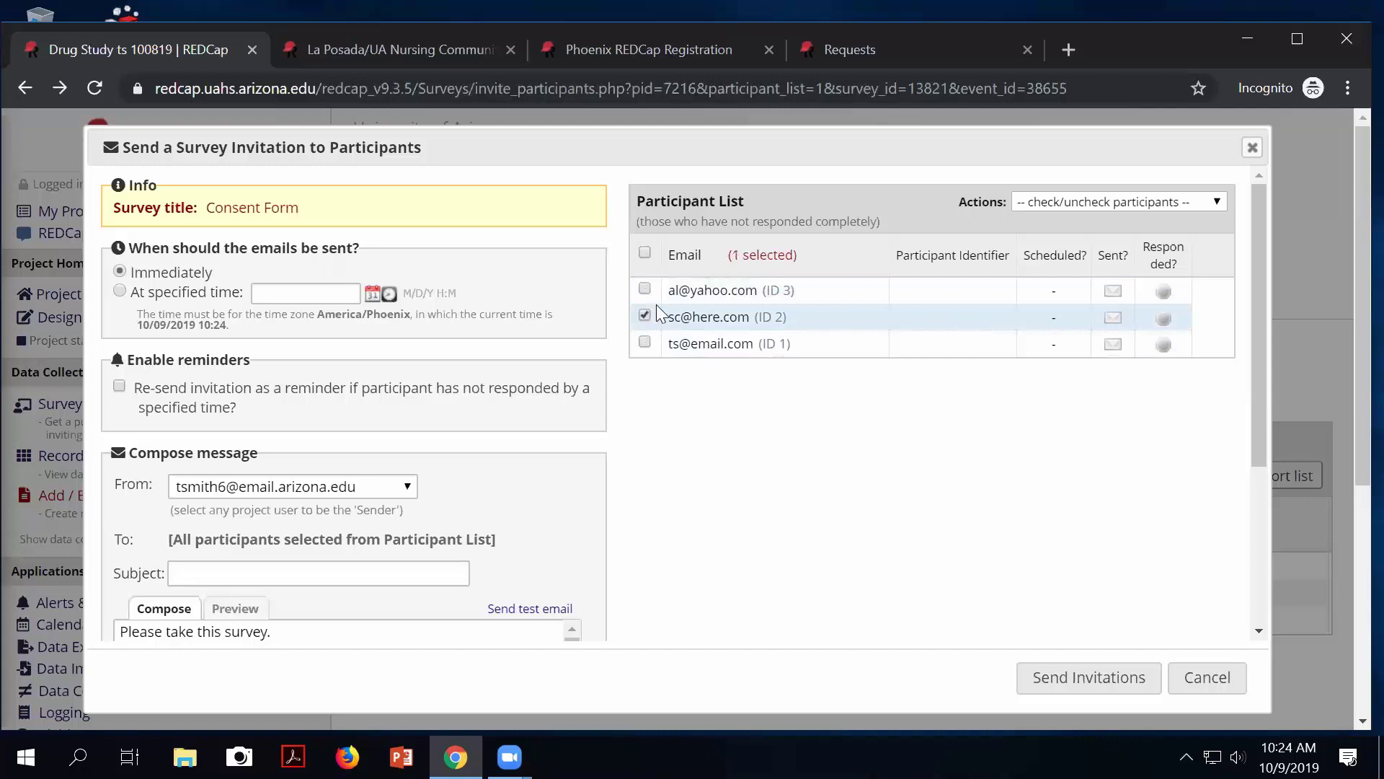
{"action": "left_click", "coordinate": [1226, 677]}
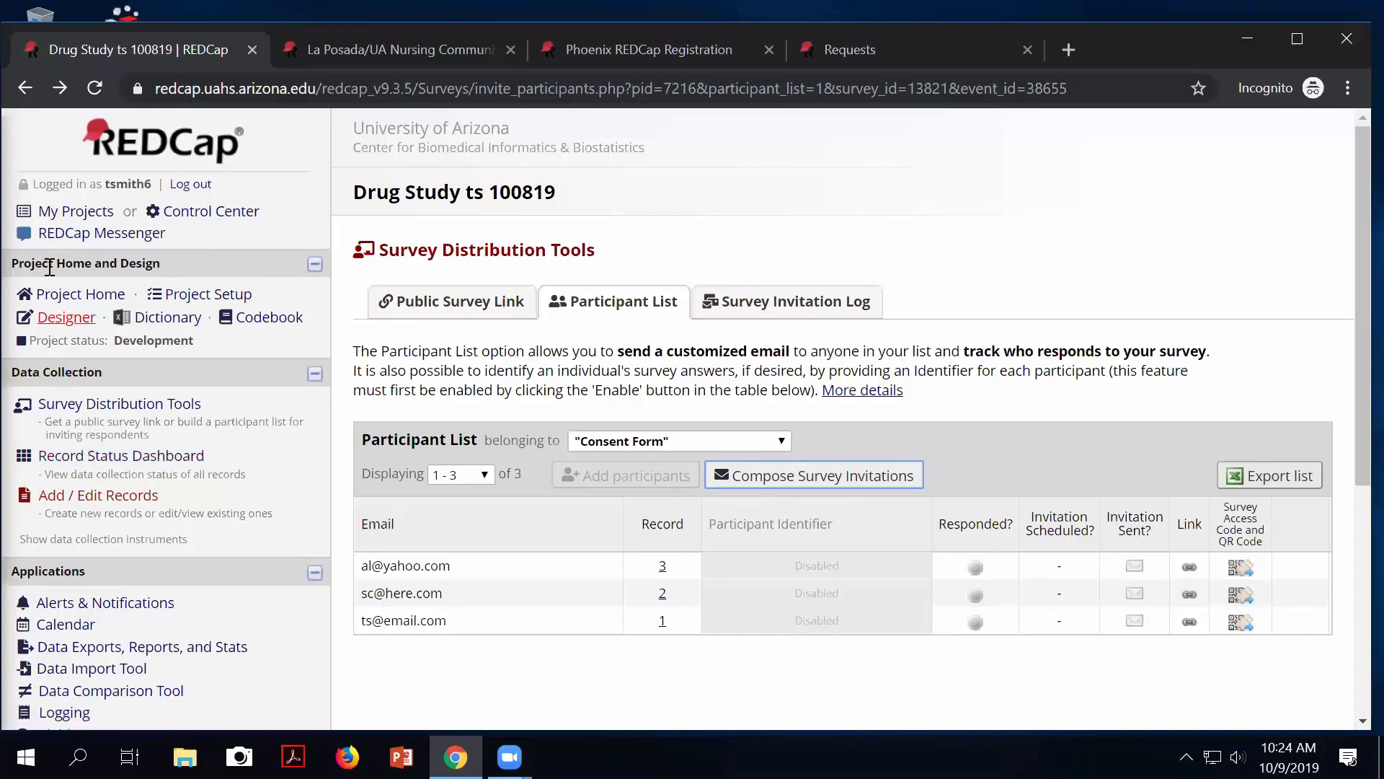
{"action": "left_click", "coordinate": [65, 317]}
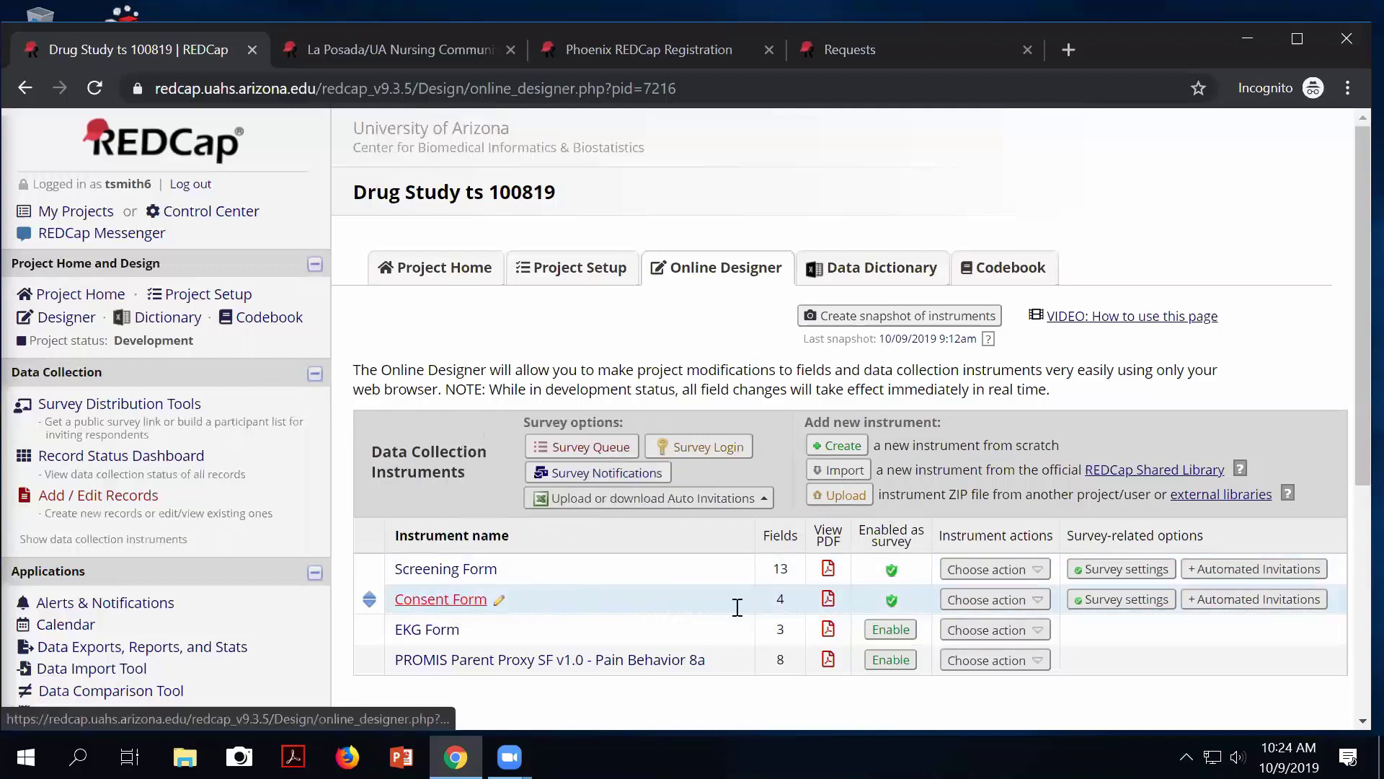
Set the Consent Form automated invitation to trigger when the Screening Form is completed.
{"action": "left_click", "coordinate": [1278, 600]}
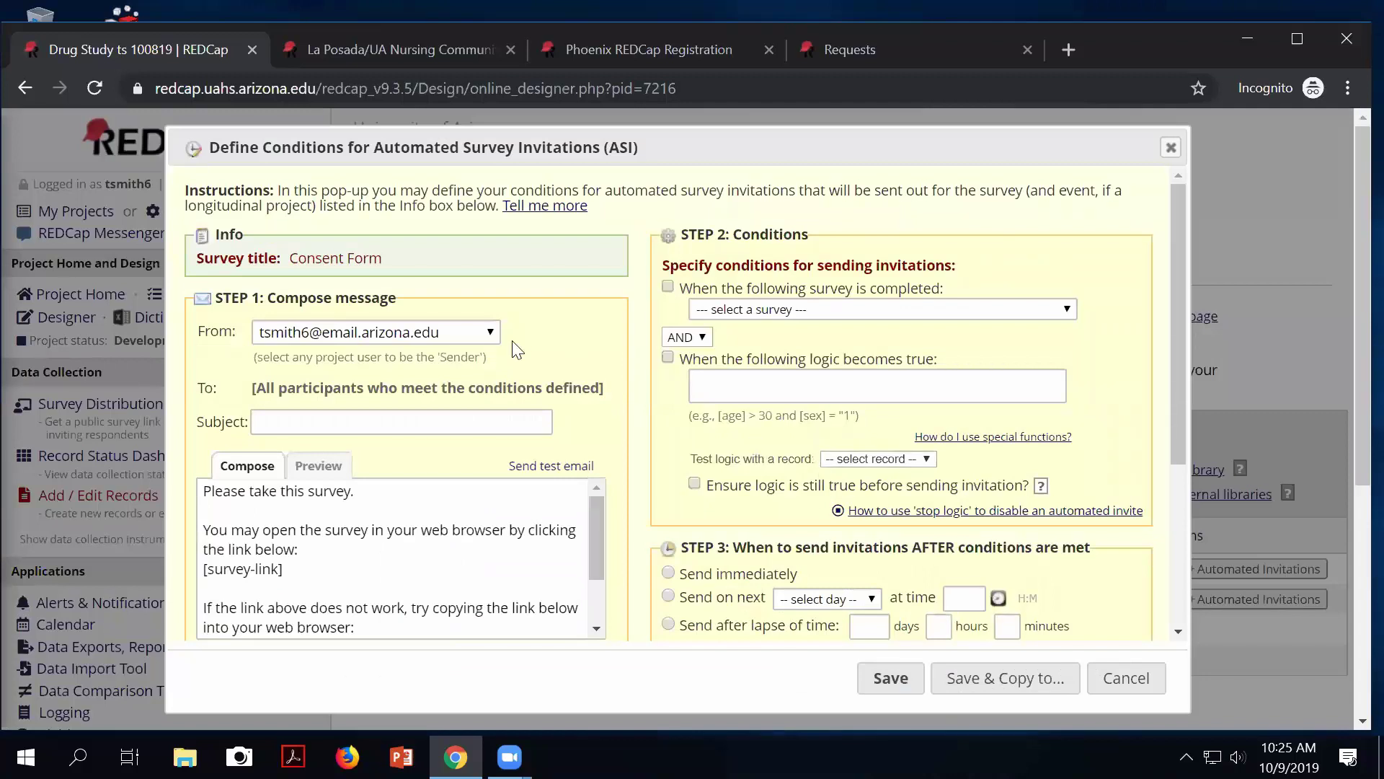
{"action": "scroll", "coordinate": [518, 351], "scroll_direction": "down", "scroll_amount": 3}
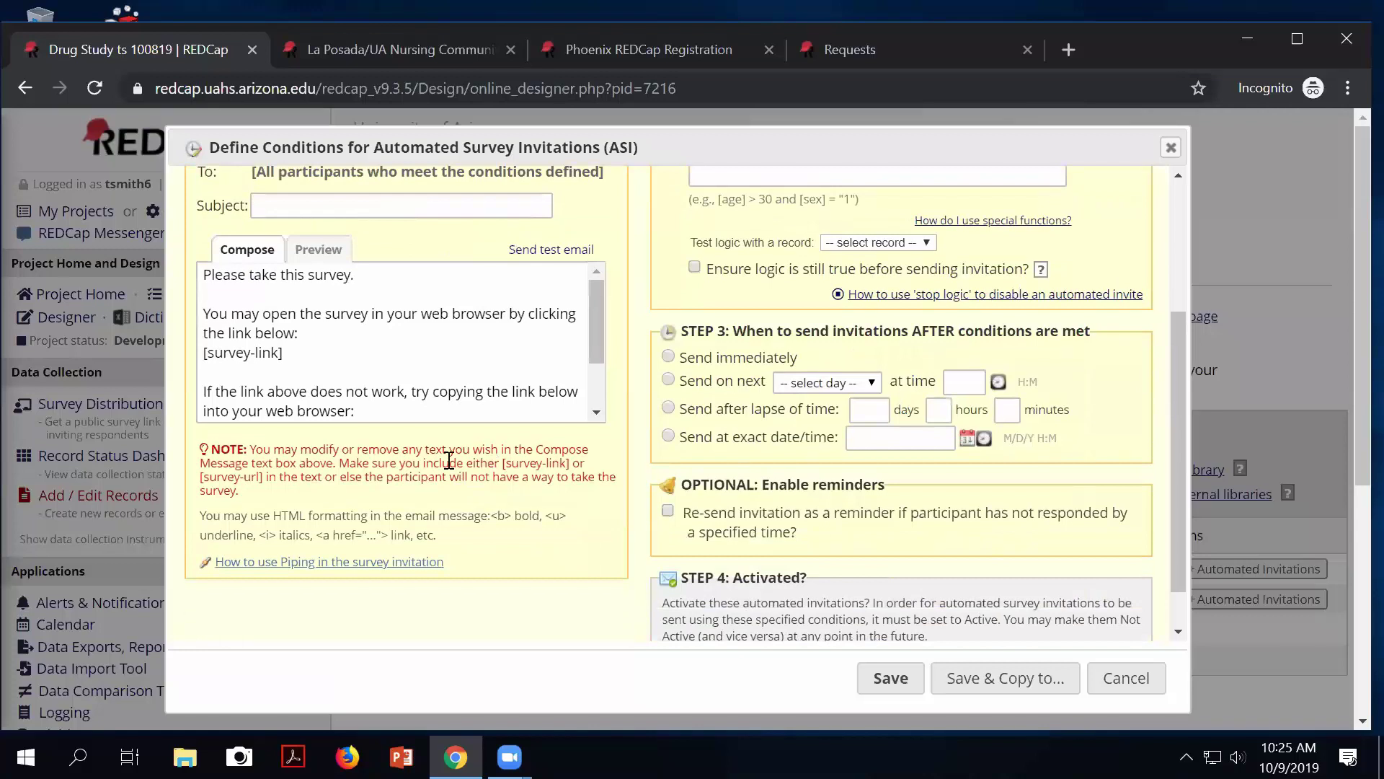
{"action": "scroll", "coordinate": [448, 459], "scroll_direction": "up", "scroll_amount": 2}
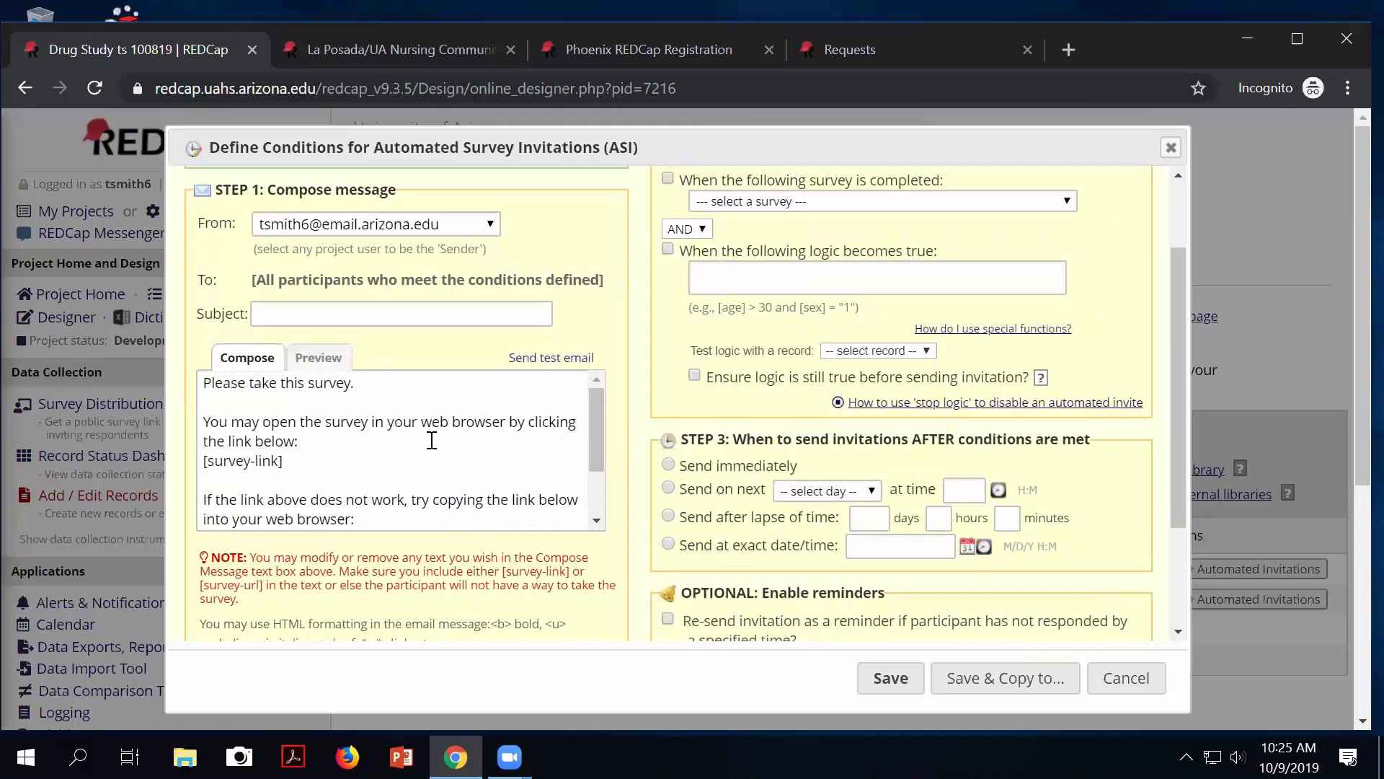
{"action": "scroll", "coordinate": [431, 440], "scroll_direction": "up", "scroll_amount": 2}
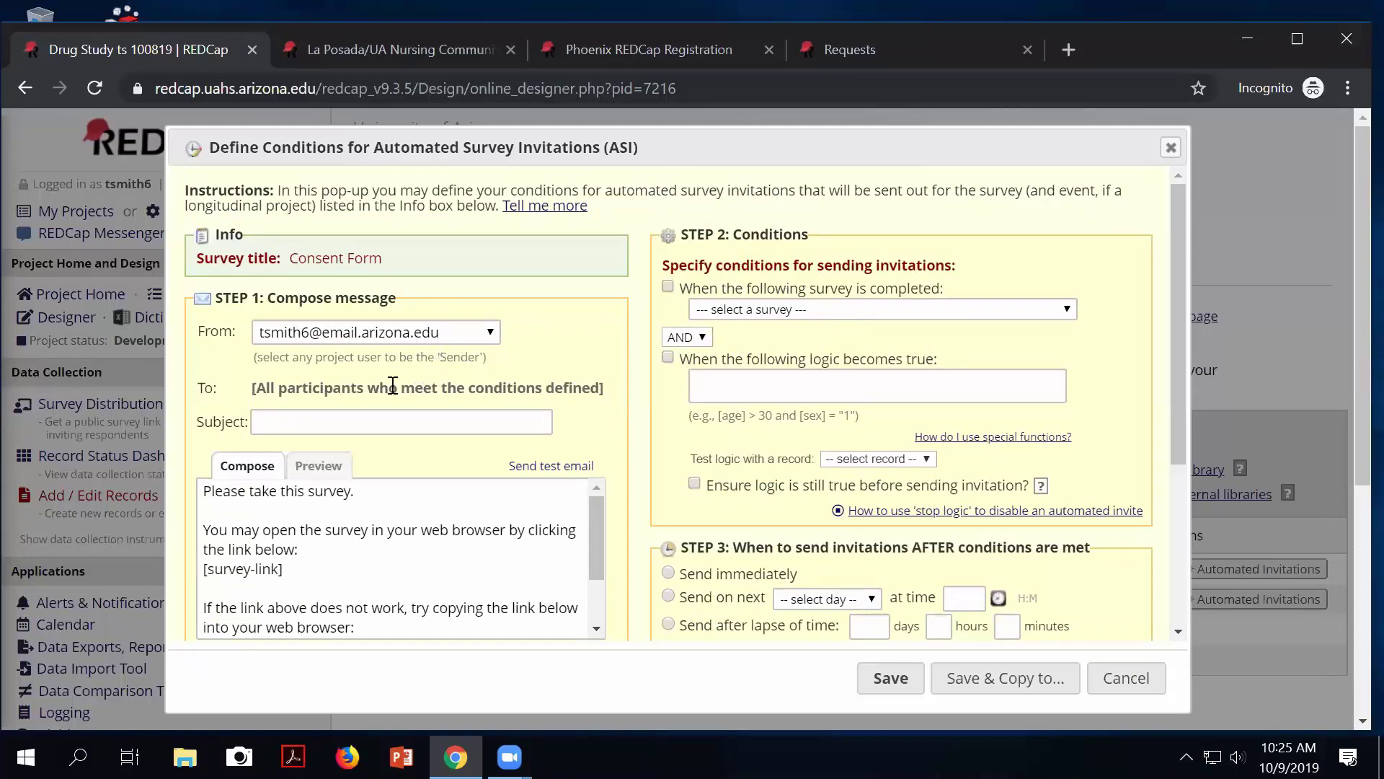
{"action": "left_click_drag", "start_coordinate": [367, 387], "coordinate": [693, 278]}
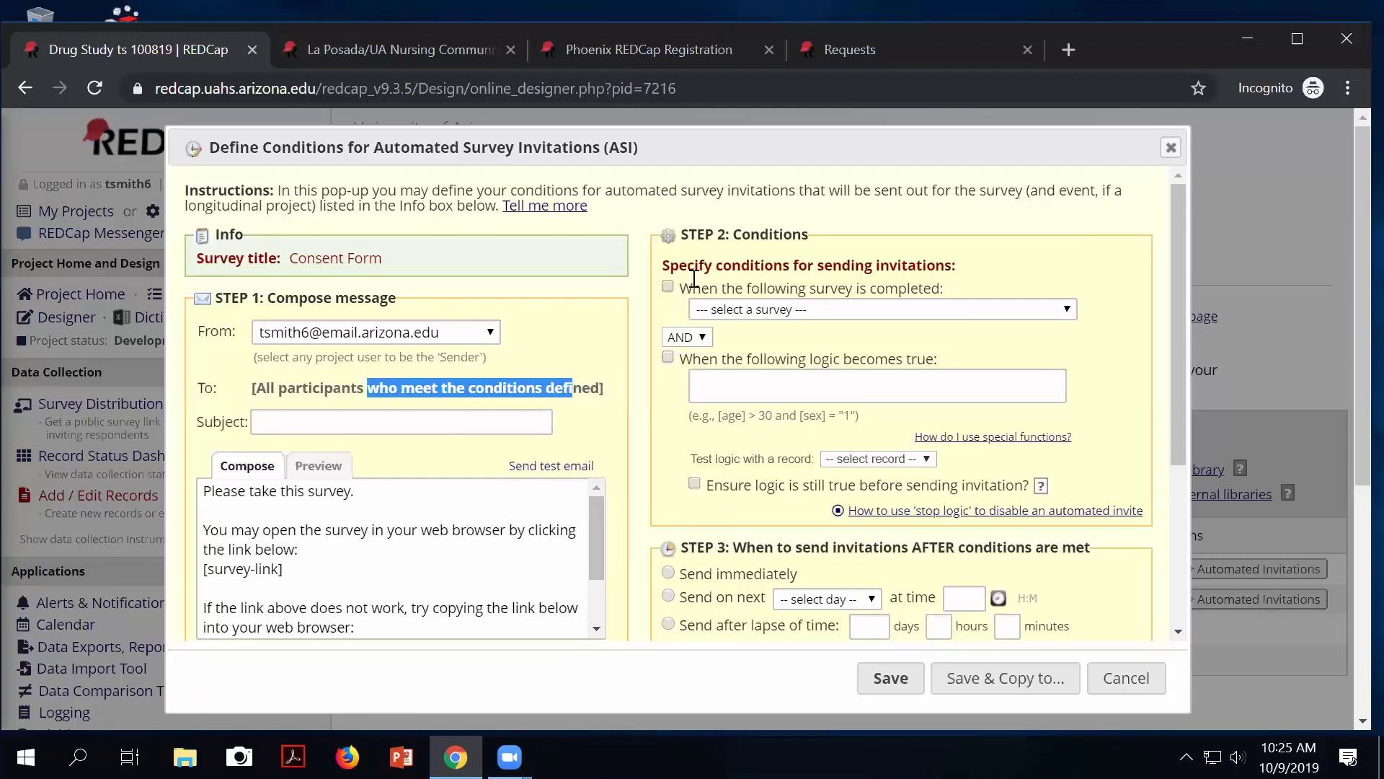
{"action": "left_click", "coordinate": [668, 287]}
{"action": "left_click", "coordinate": [754, 308]}
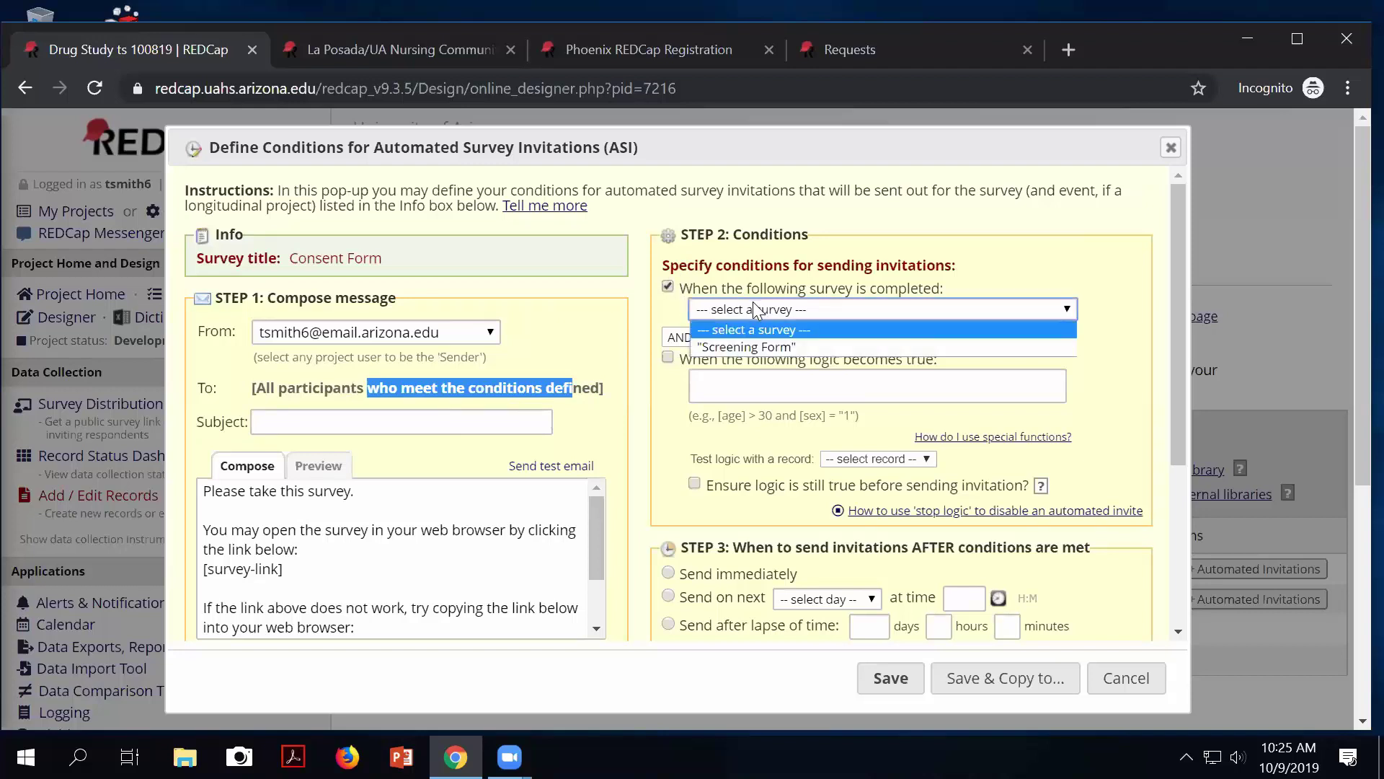
{"action": "left_click", "coordinate": [746, 341]}
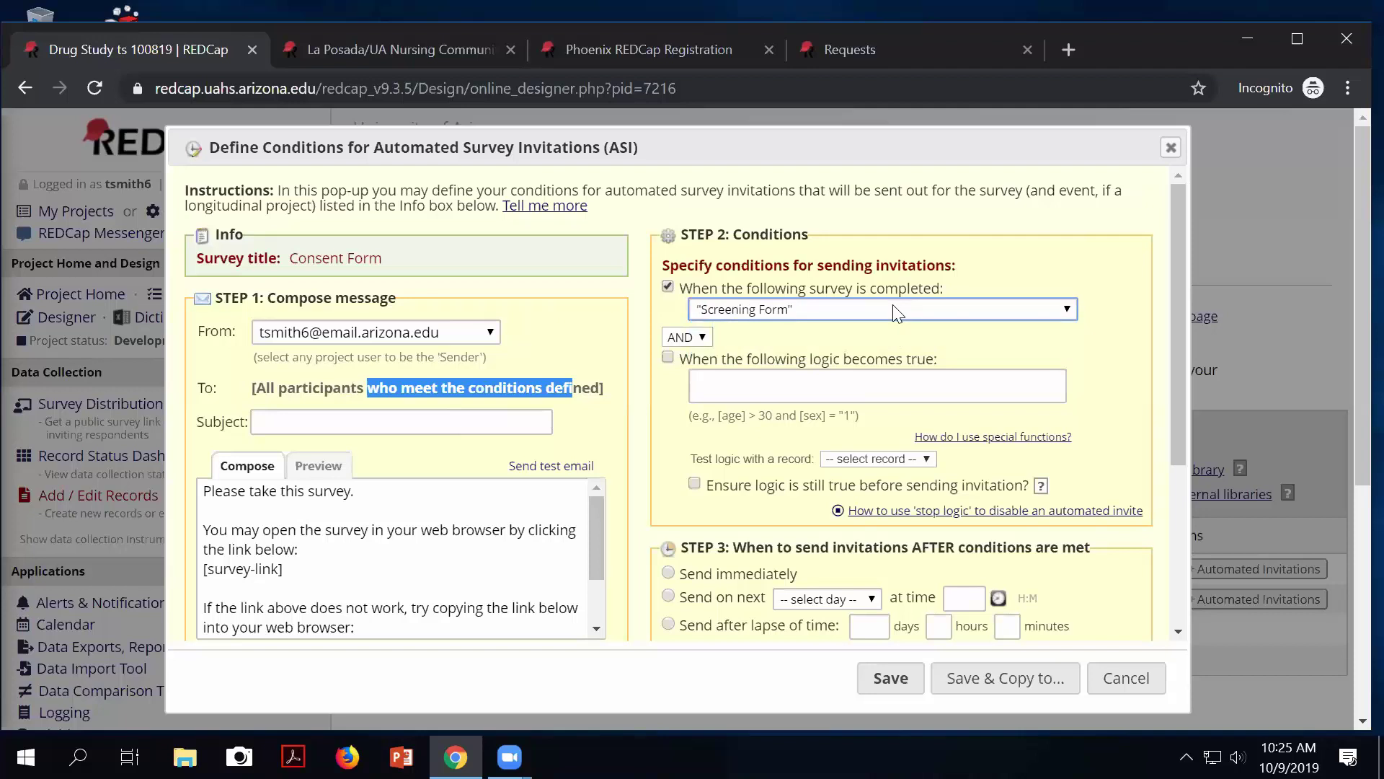
Schedule the invitation to send after a lapse of 5 days.
{"action": "scroll", "coordinate": [897, 389], "scroll_direction": "down", "scroll_amount": 3}
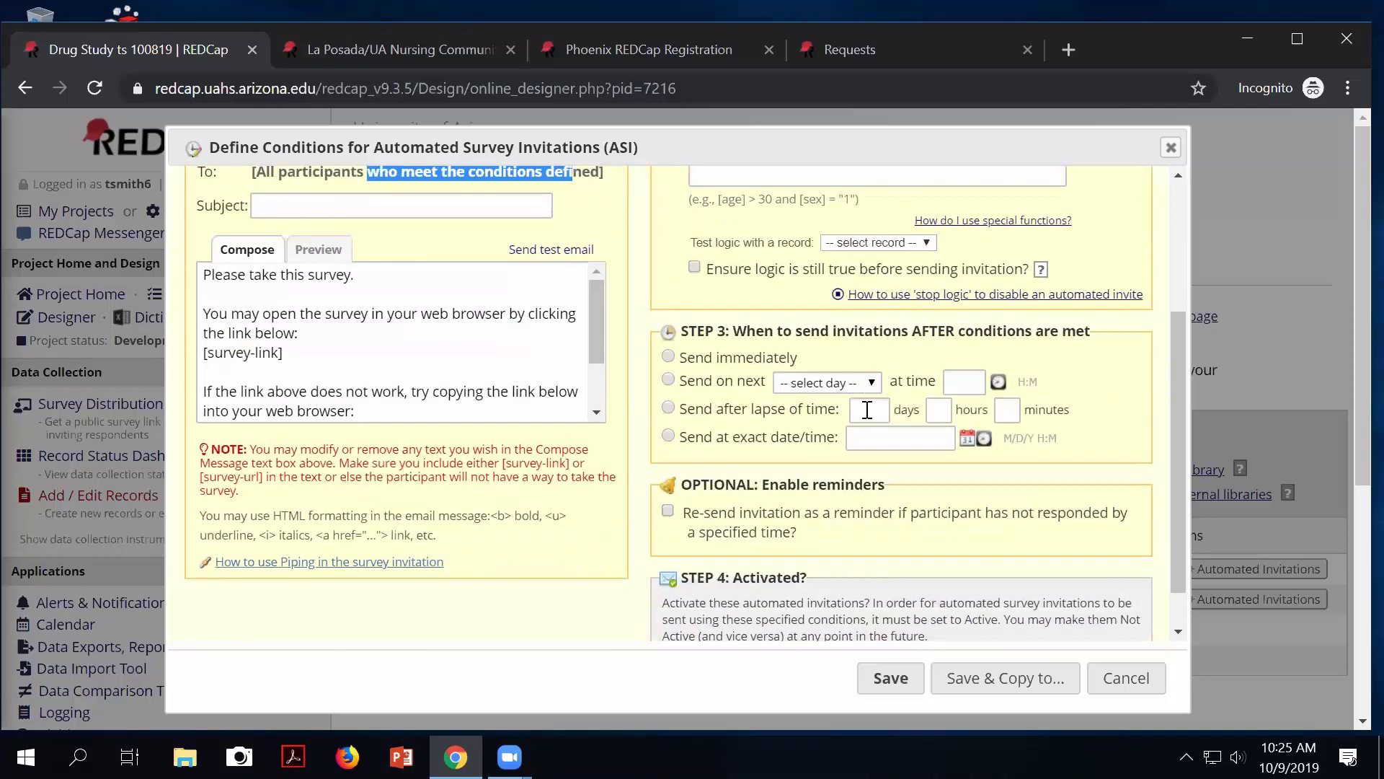
{"action": "left_click", "coordinate": [867, 409]}
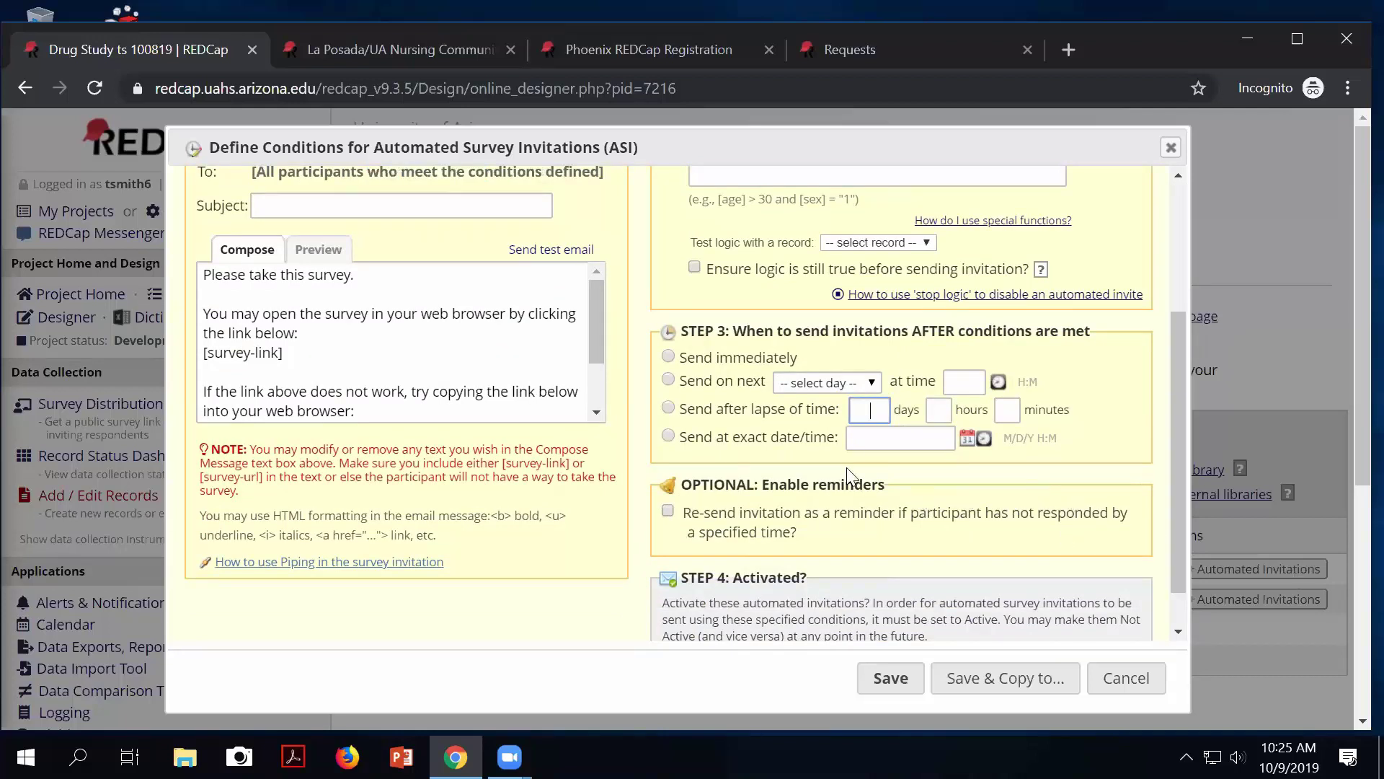
{"action": "left_click", "coordinate": [668, 407]}
{"action": "left_click", "coordinate": [872, 417]}
{"action": "scroll", "coordinate": [925, 568], "scroll_direction": "down", "scroll_amount": 1}
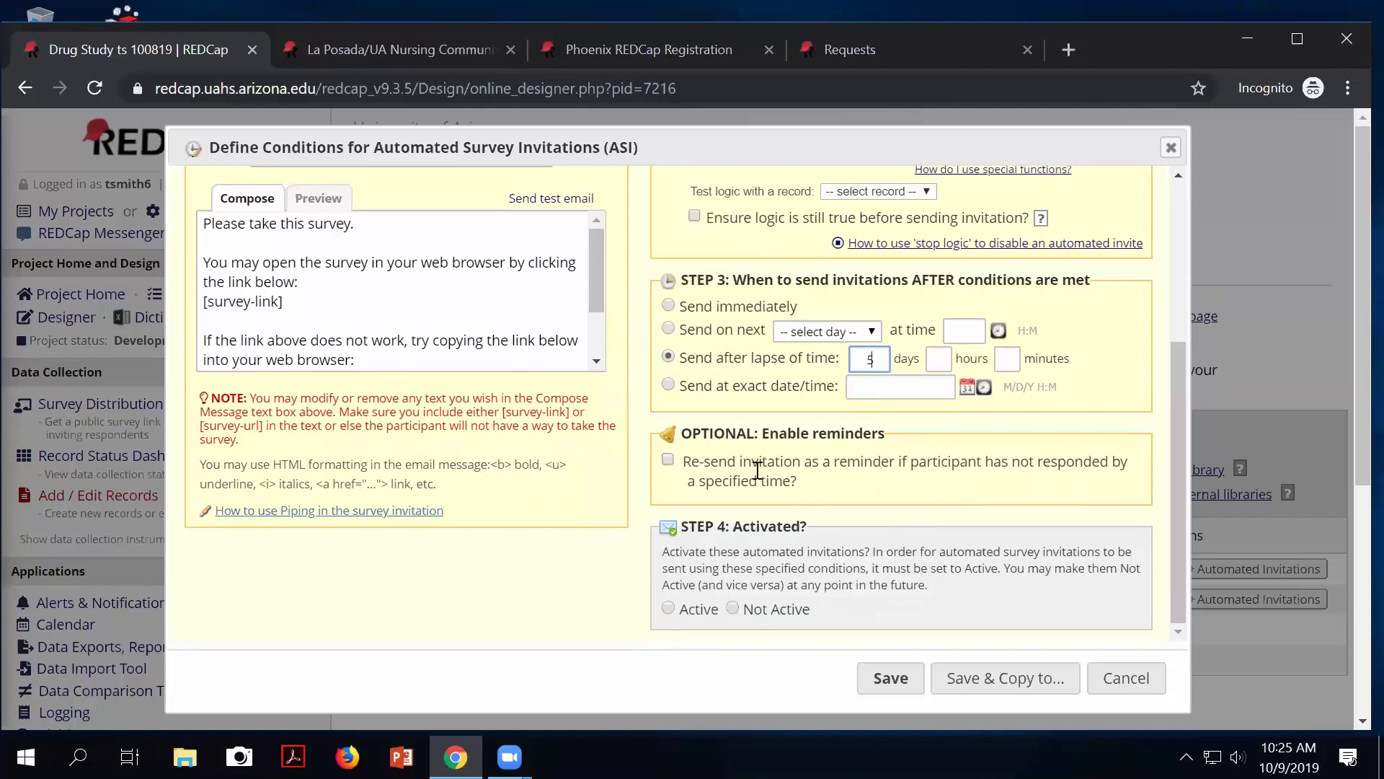
{"action": "left_click_drag", "start_coordinate": [710, 465], "coordinate": [941, 485]}
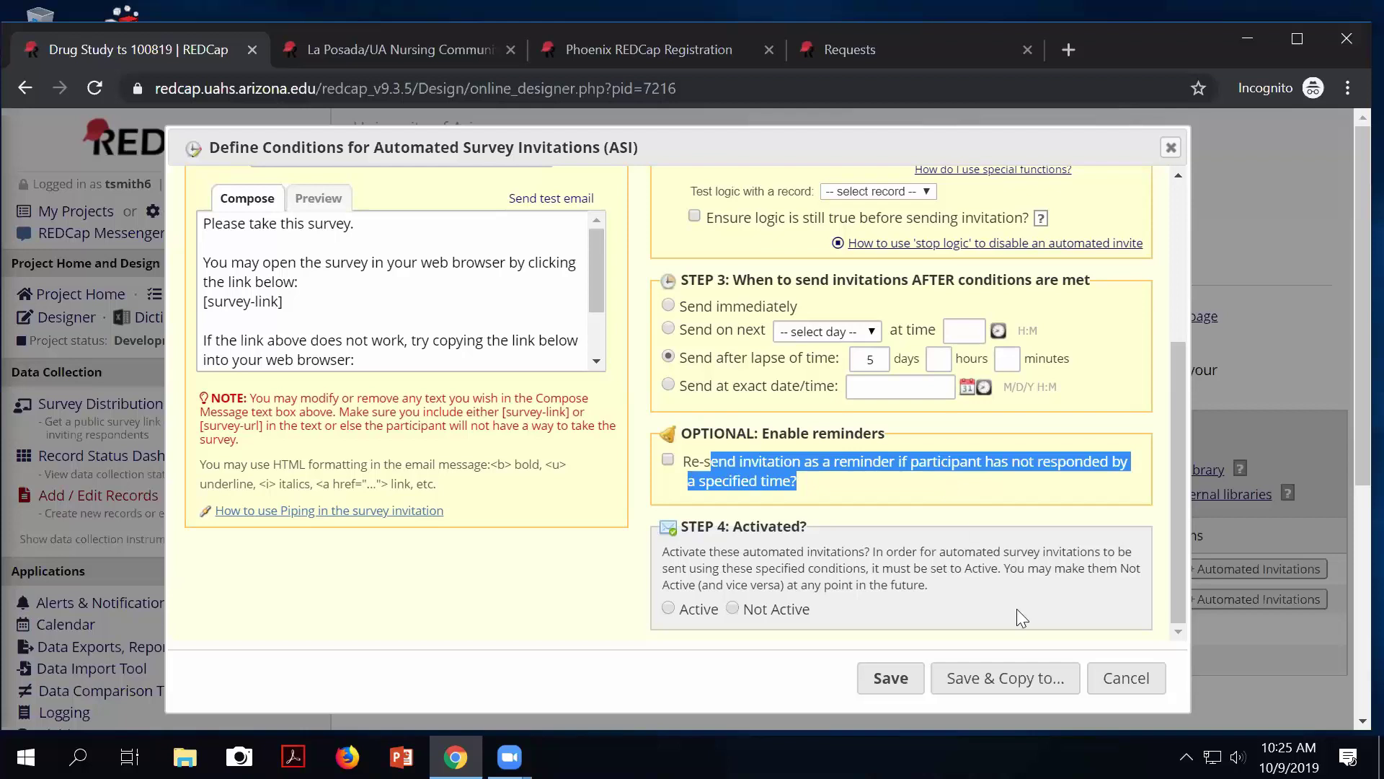
{"action": "scroll", "coordinate": [835, 614], "scroll_direction": "down", "scroll_amount": 2}
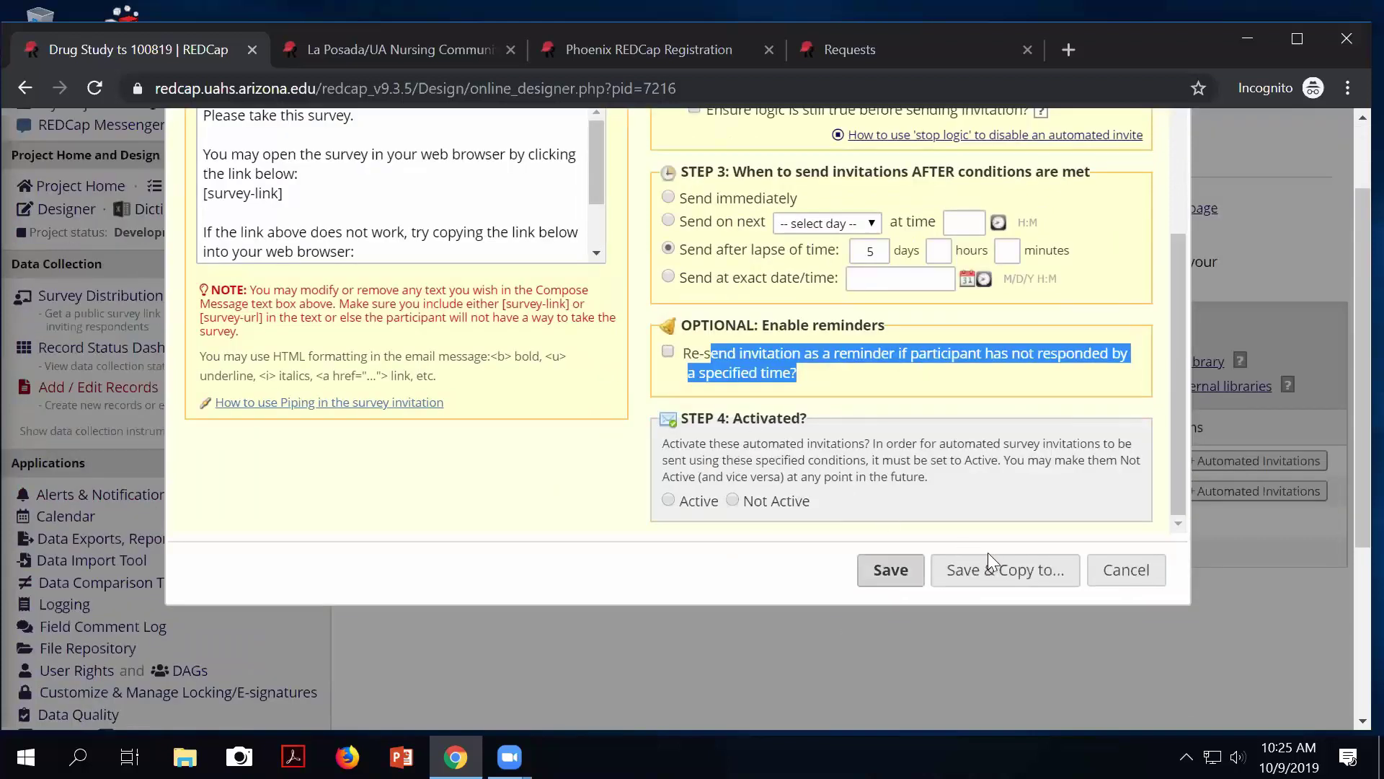
{"action": "scroll", "coordinate": [904, 432], "scroll_direction": "up", "scroll_amount": 5}
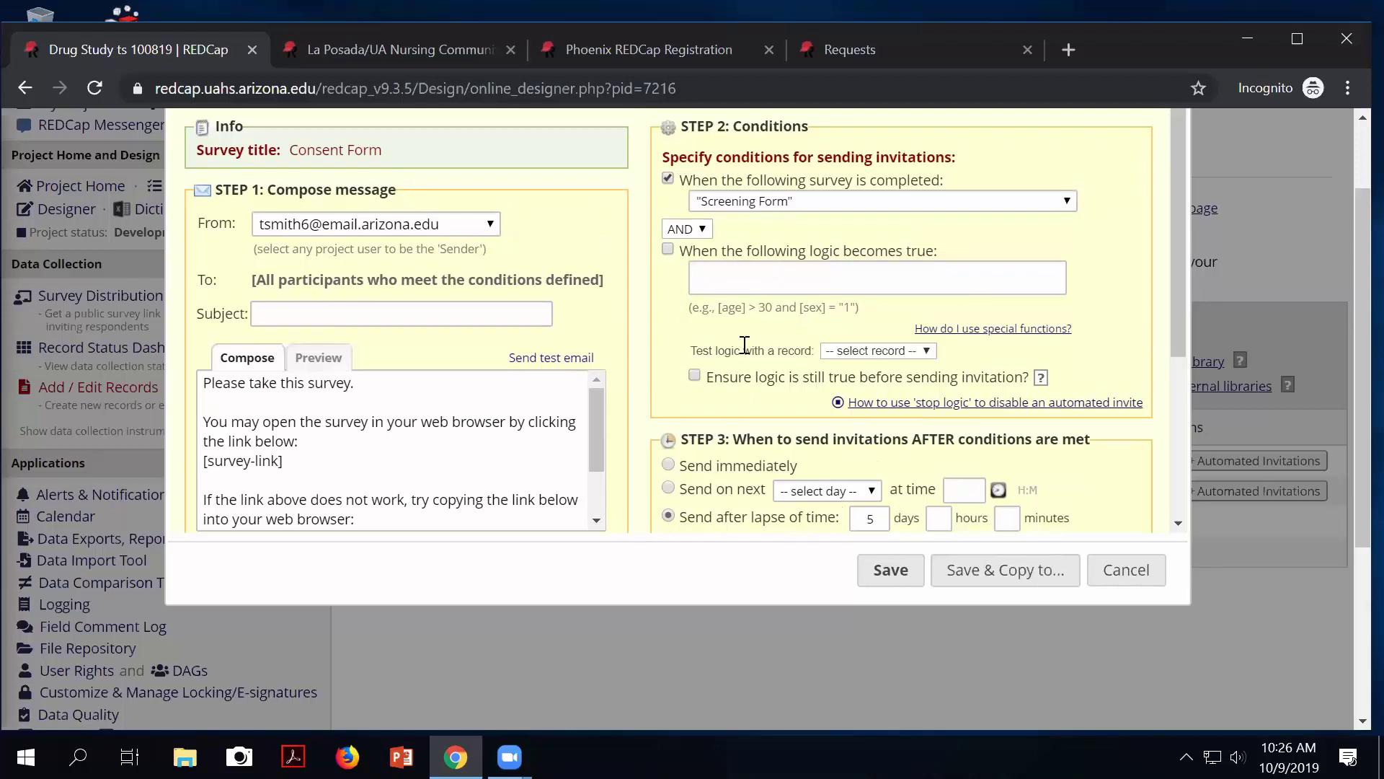
Add the sending condition [gender] = 2, then cancel the invitation setup without saving.
{"action": "scroll", "coordinate": [742, 346], "scroll_direction": "up", "scroll_amount": 2}
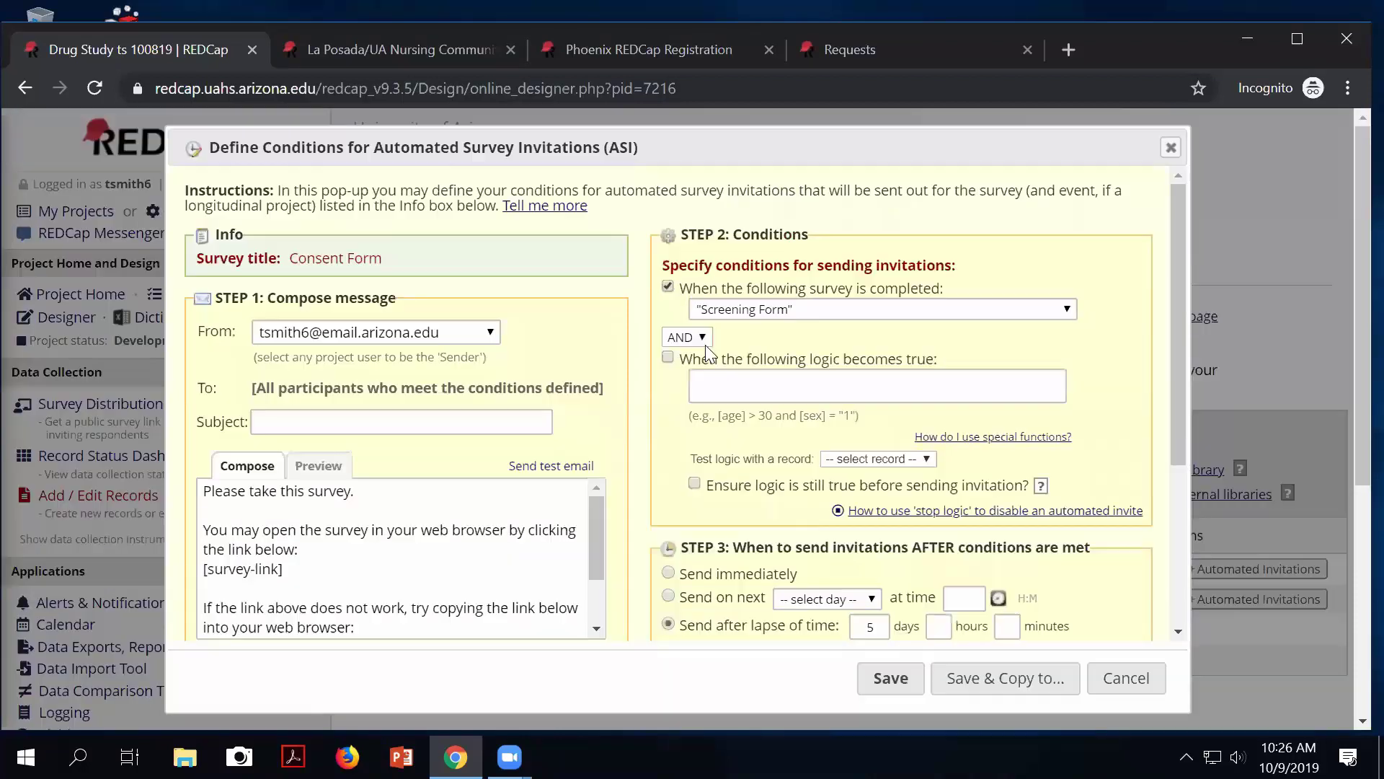
{"action": "left_click", "coordinate": [667, 357]}
{"action": "left_click", "coordinate": [726, 384]}
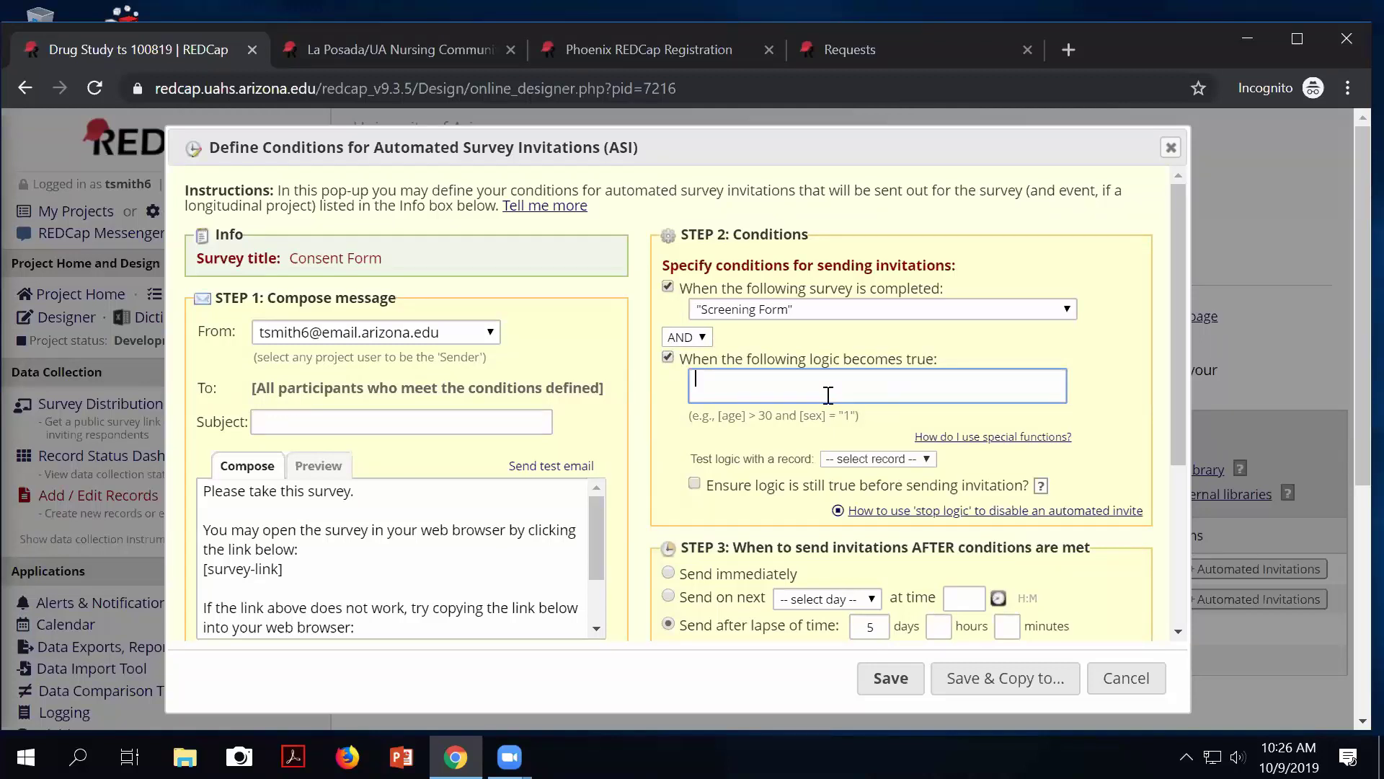
{"action": "type", "text": "[gen"}
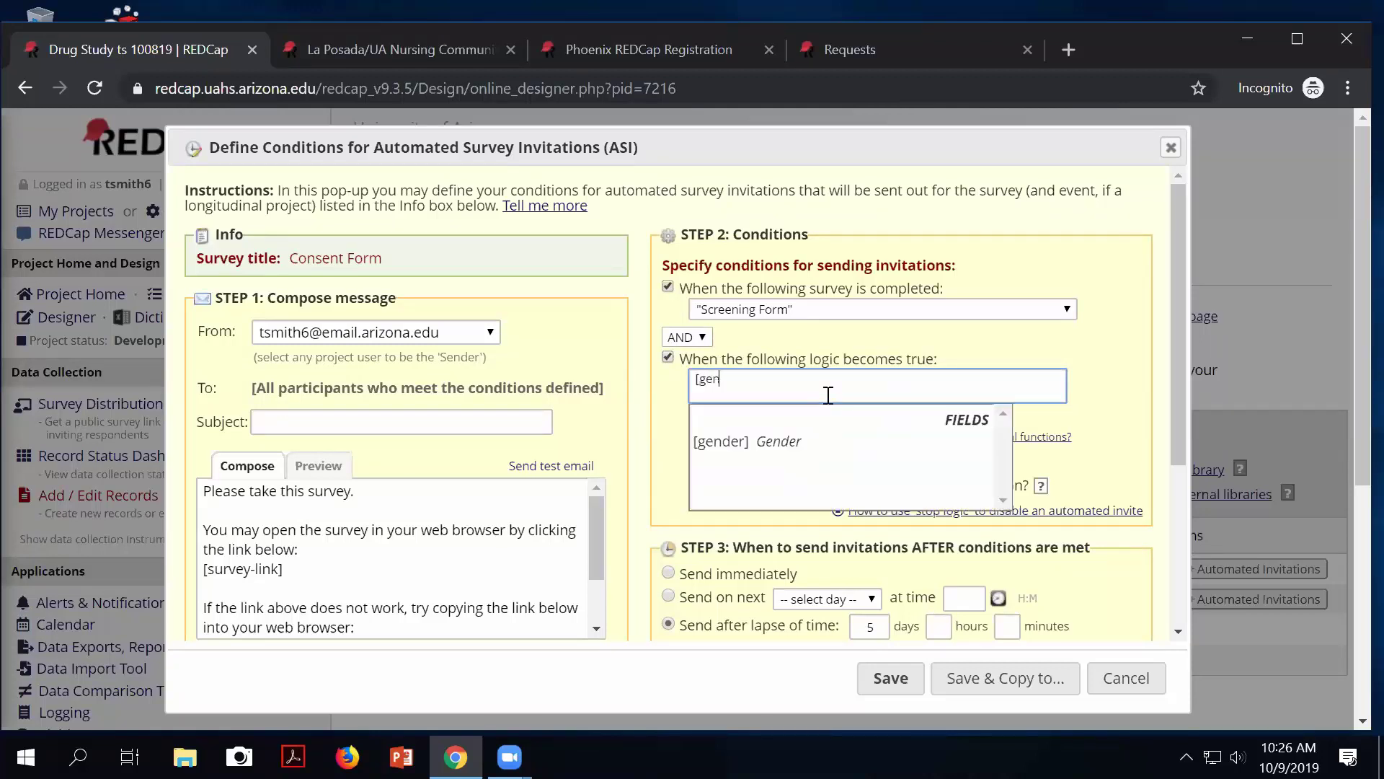
{"action": "type", "text": "der] = 2"}
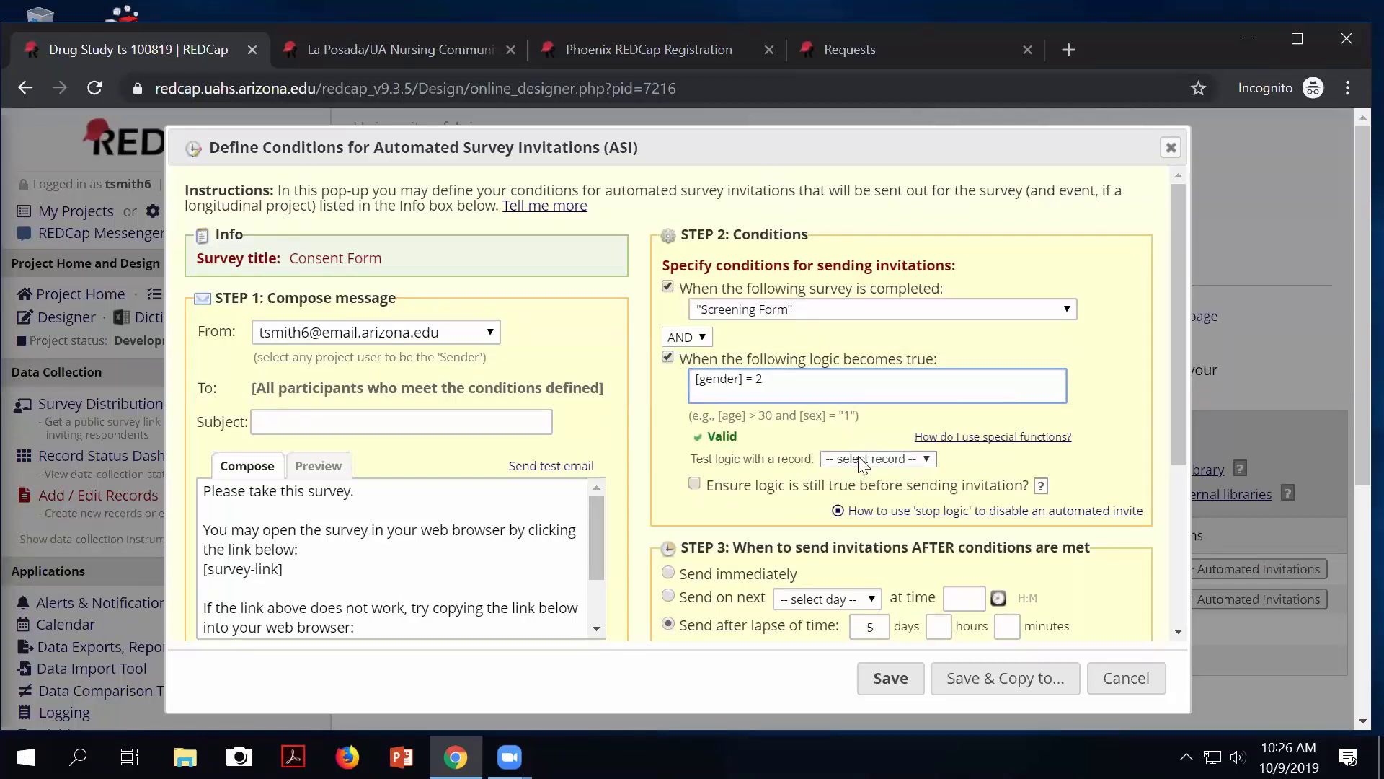
{"action": "left_click_drag", "start_coordinate": [778, 410], "coordinate": [791, 409]}
{"action": "left_click", "coordinate": [776, 377]}
{"action": "left_click", "coordinate": [1127, 678]}
{"action": "scroll", "coordinate": [886, 483], "scroll_direction": "down", "scroll_amount": 2}
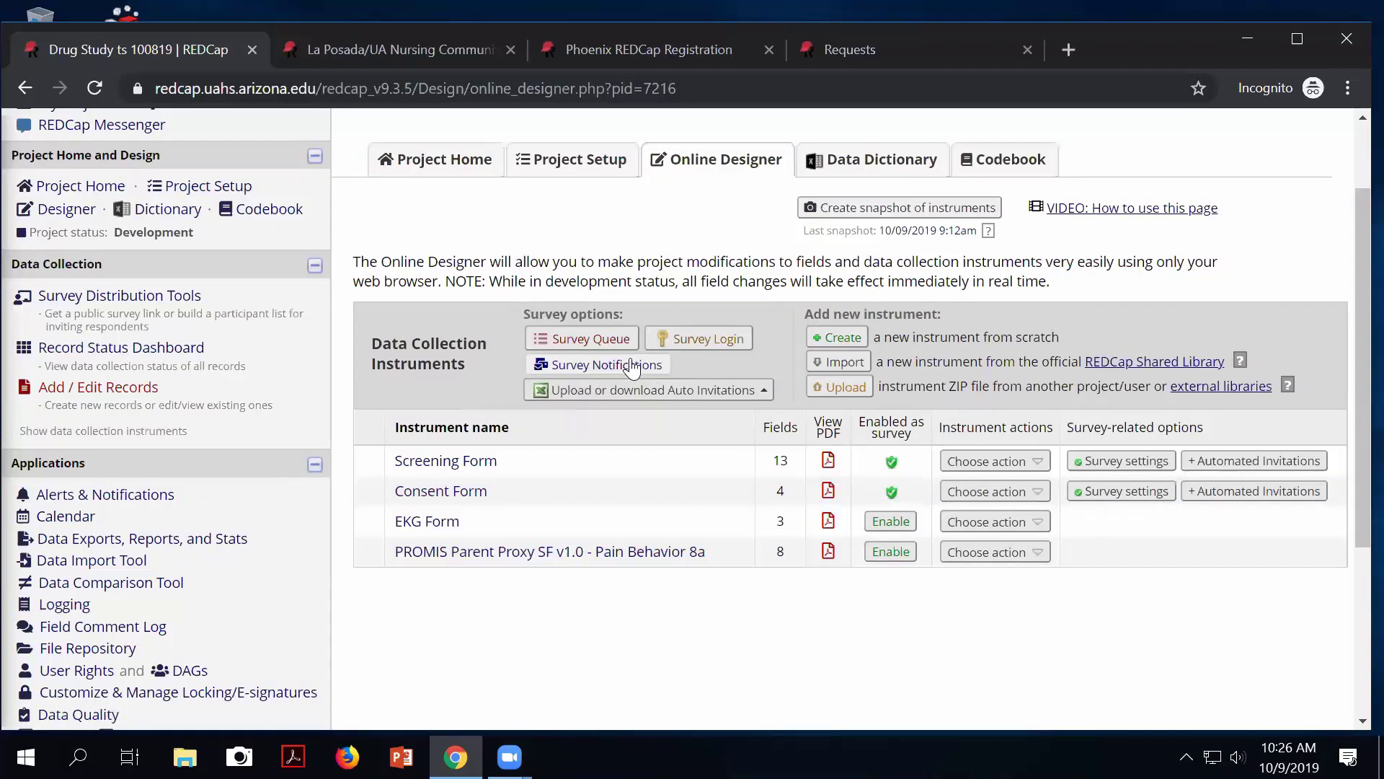
Try a user's Screening Form notification email, reset it to not selected, and return to Project Setup.
{"action": "left_click", "coordinate": [587, 366]}
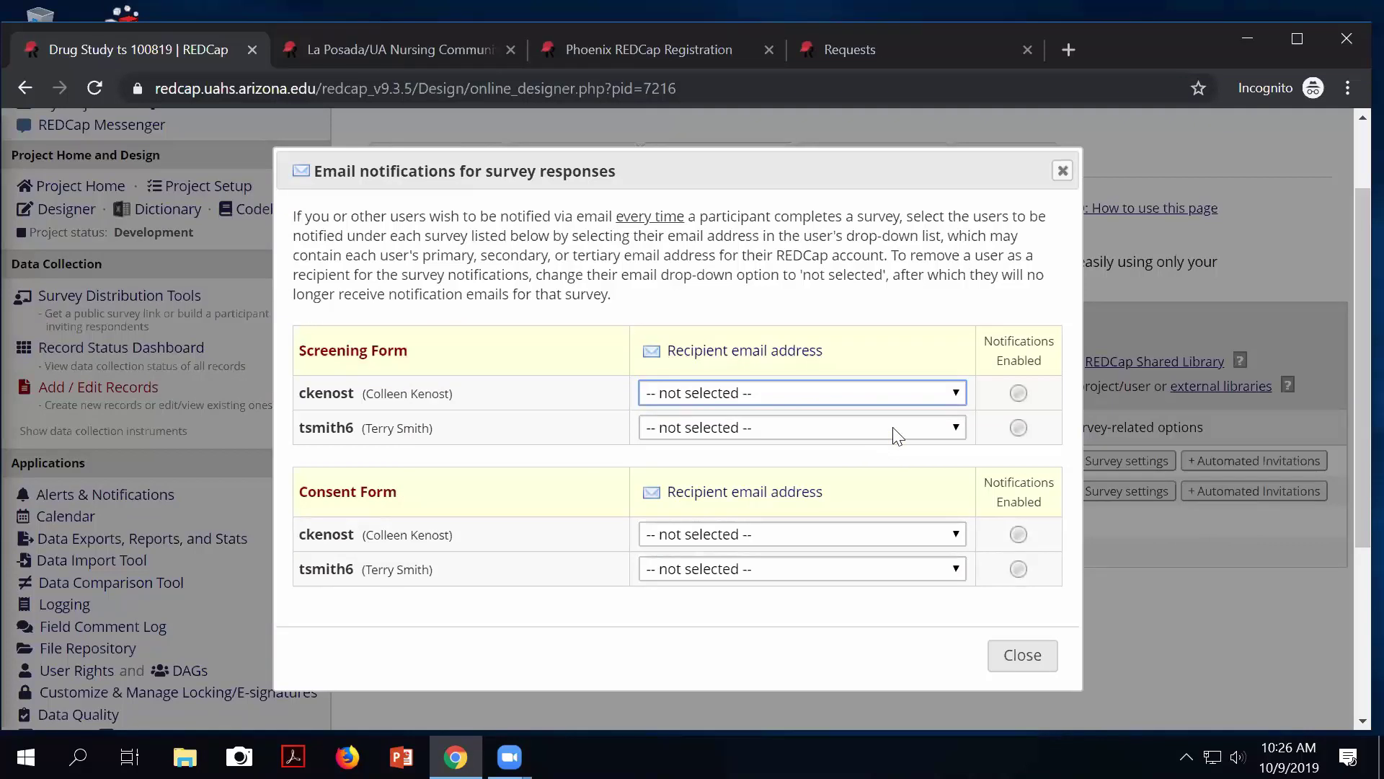
{"action": "left_click", "coordinate": [914, 433]}
{"action": "left_click", "coordinate": [914, 430]}
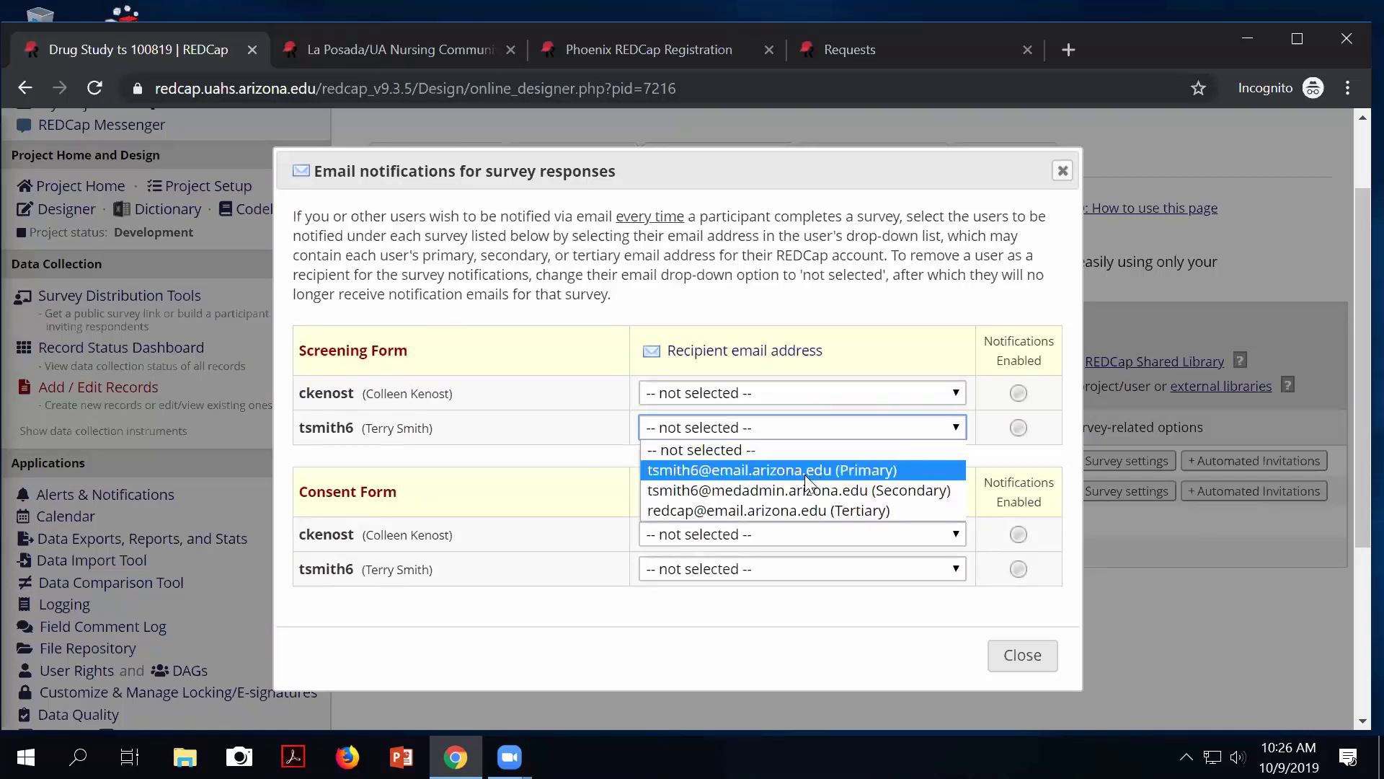
{"action": "left_click", "coordinate": [807, 469]}
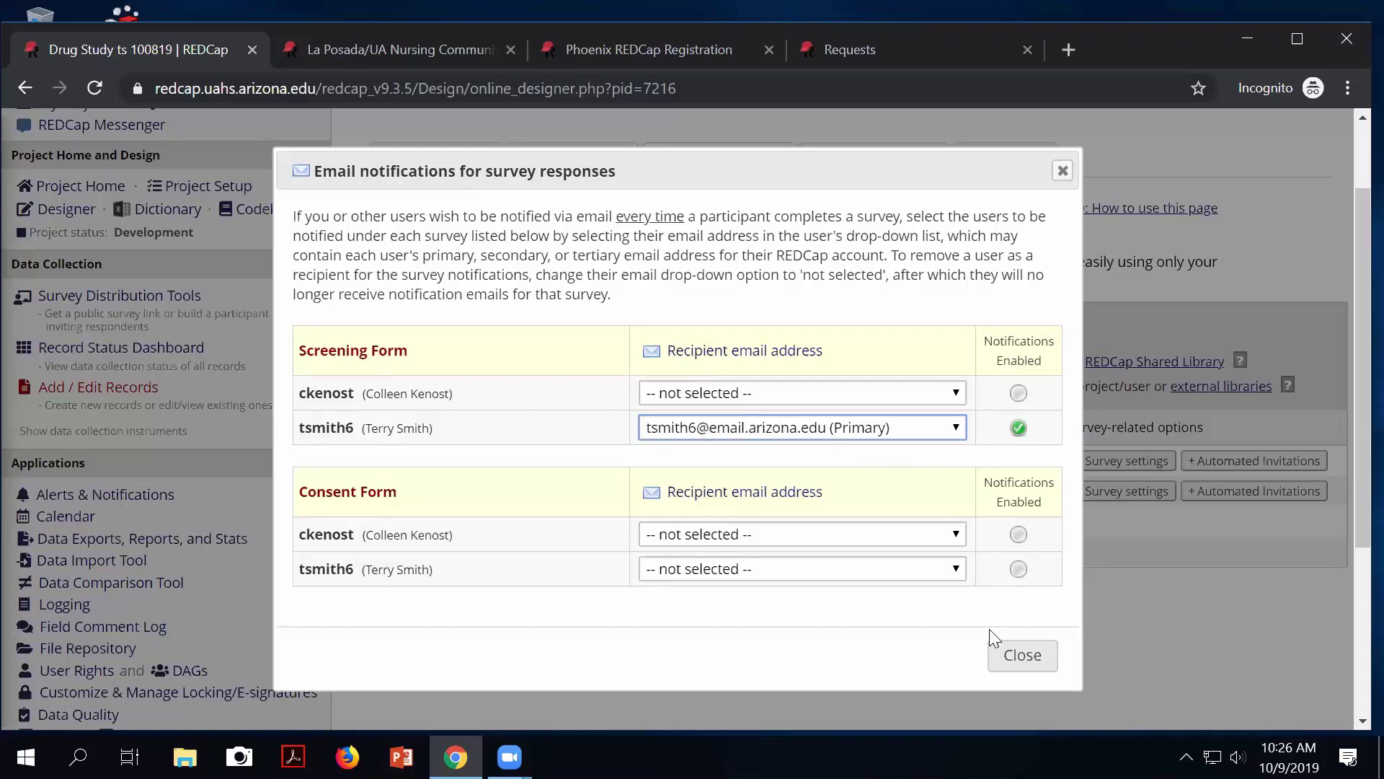
{"action": "left_click", "coordinate": [940, 432]}
{"action": "left_click", "coordinate": [854, 450]}
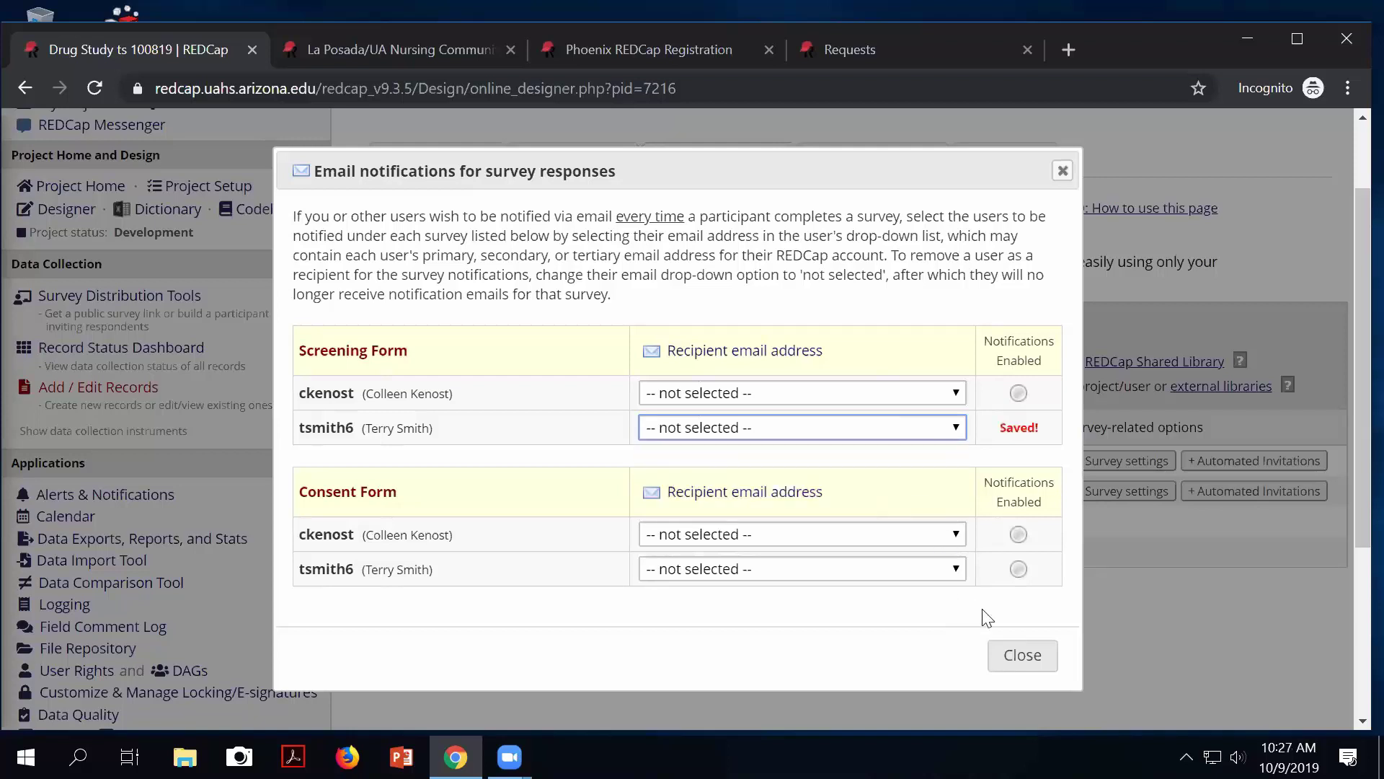
{"action": "left_click", "coordinate": [1020, 655]}
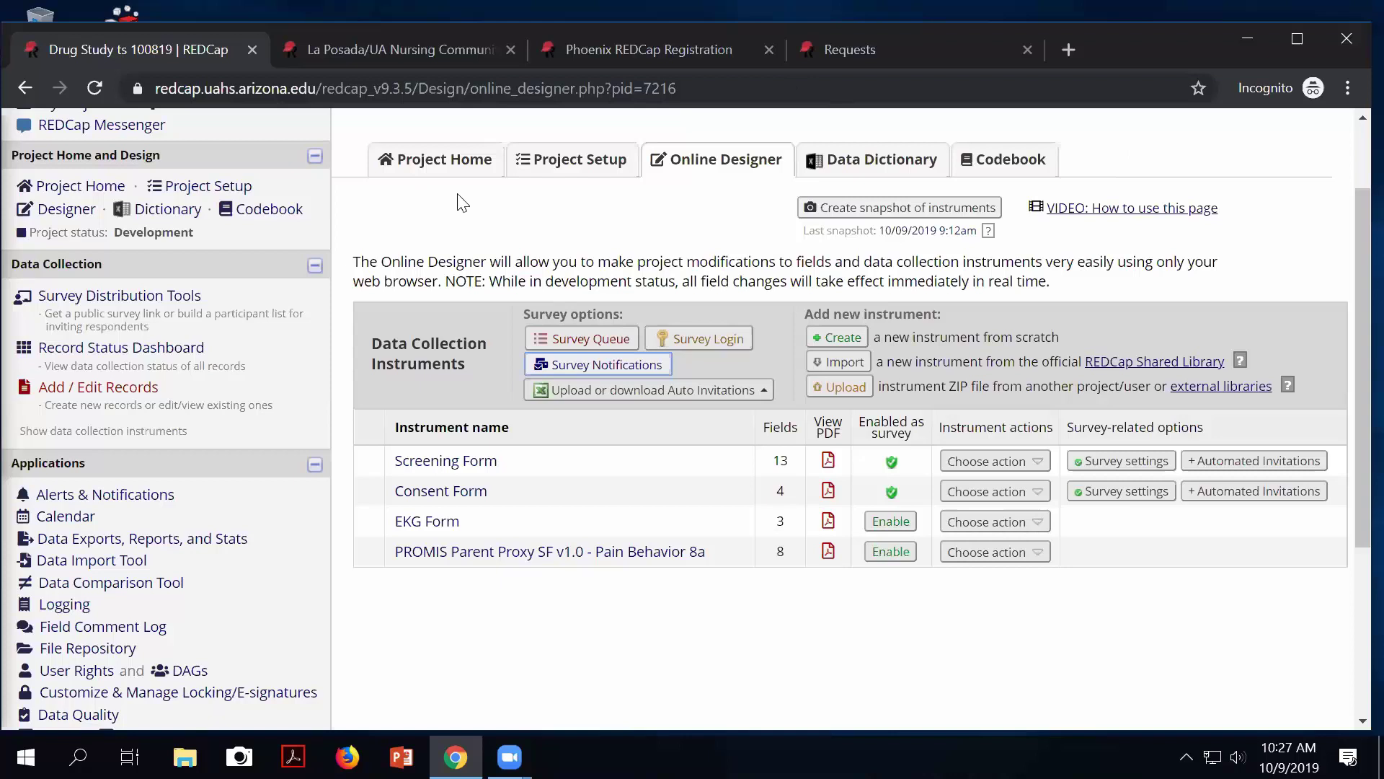
{"action": "scroll", "coordinate": [469, 216], "scroll_direction": "up", "scroll_amount": 3}
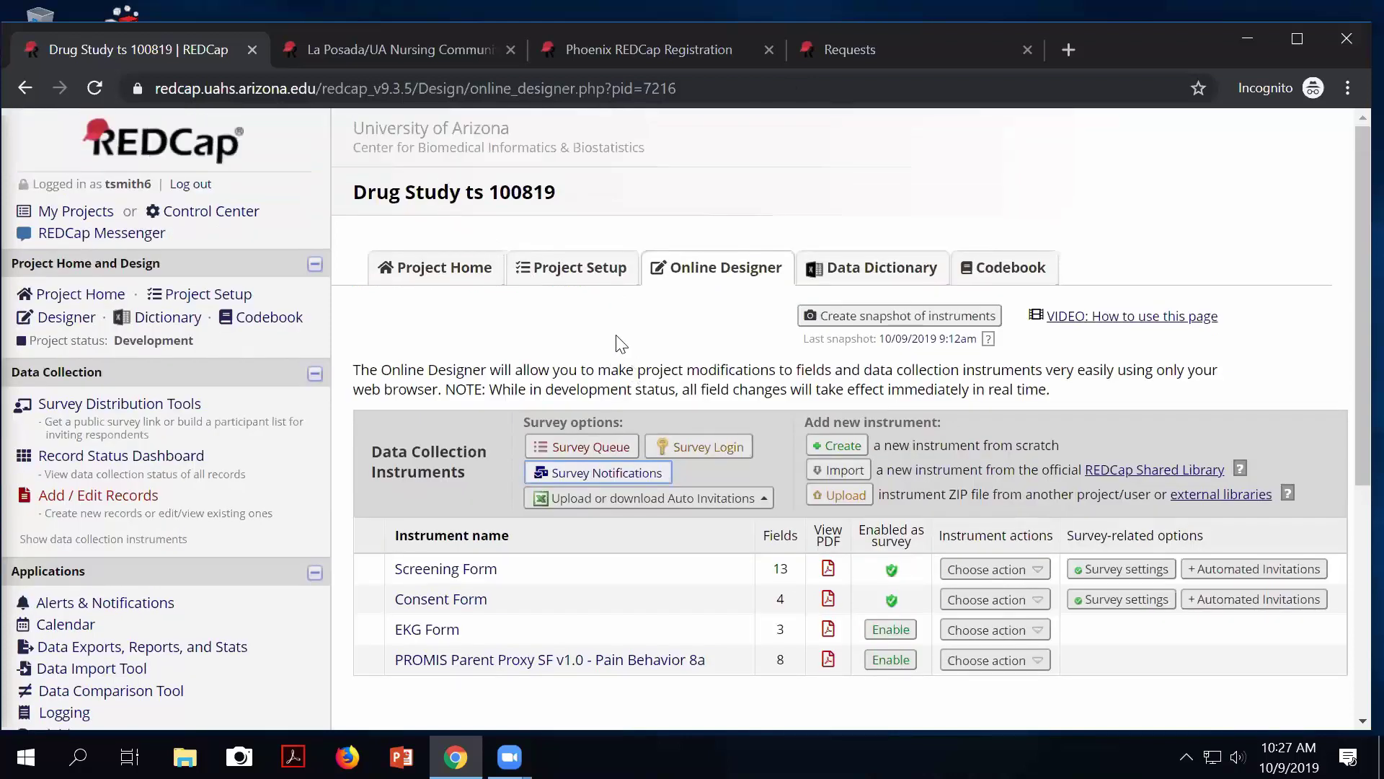
{"action": "left_click", "coordinate": [581, 292]}
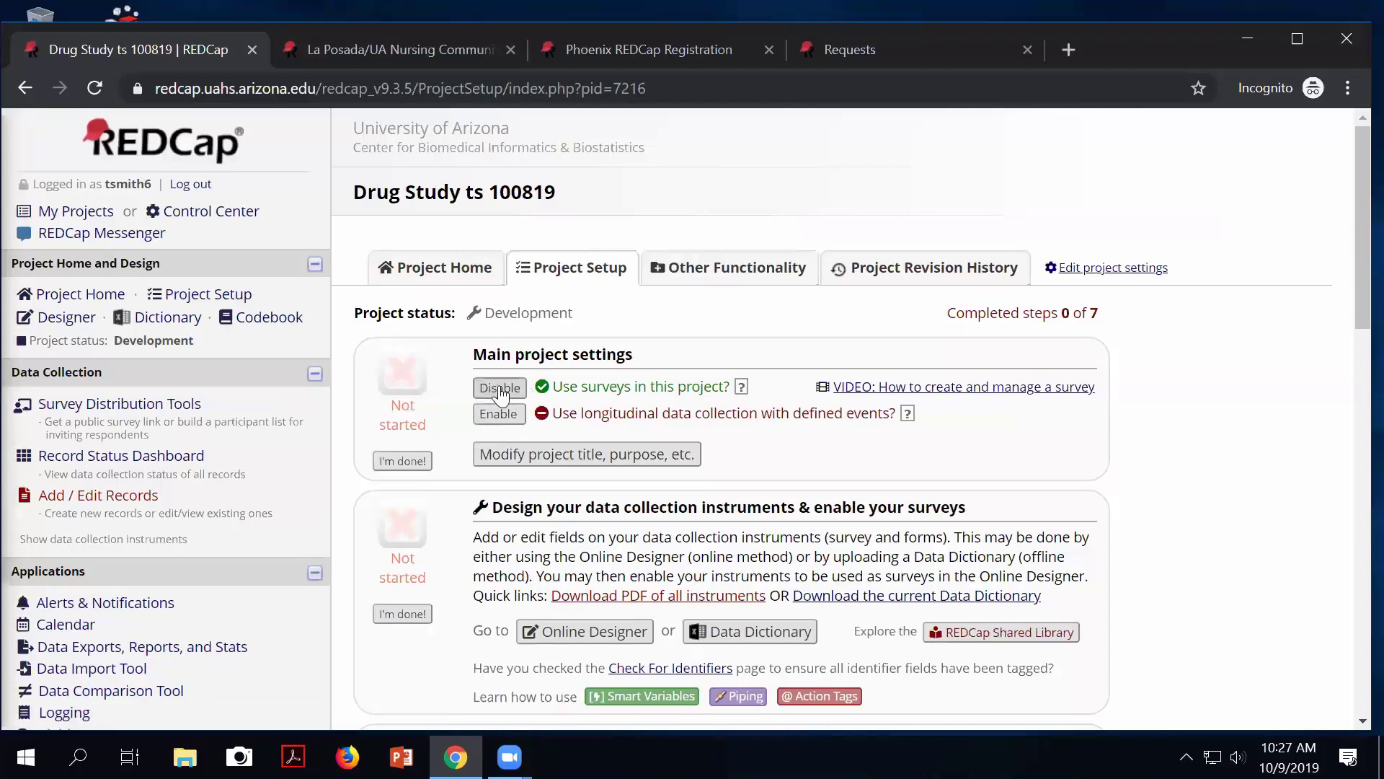
Disable surveys and enable longitudinal data collection for the Drug Study project.
{"action": "left_click", "coordinate": [499, 388]}
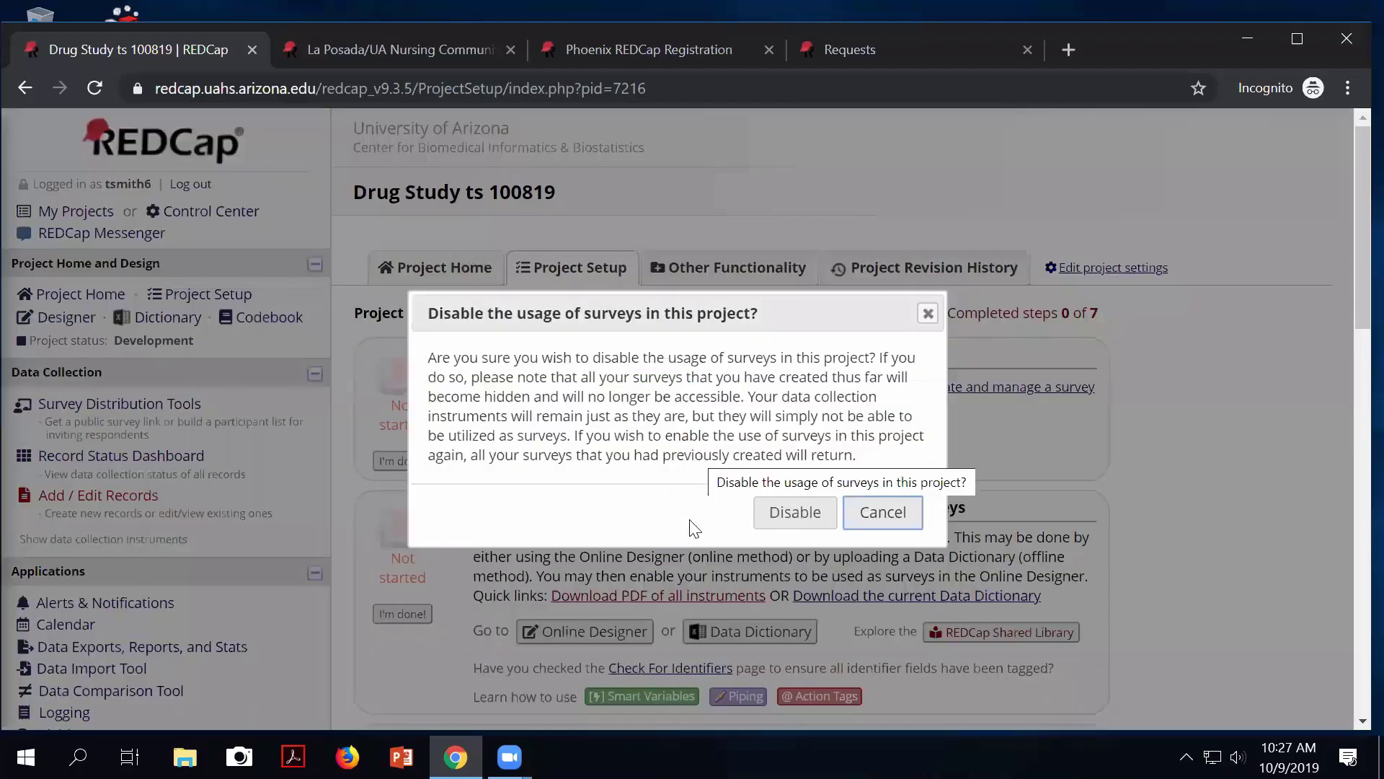
{"action": "left_click", "coordinate": [792, 514]}
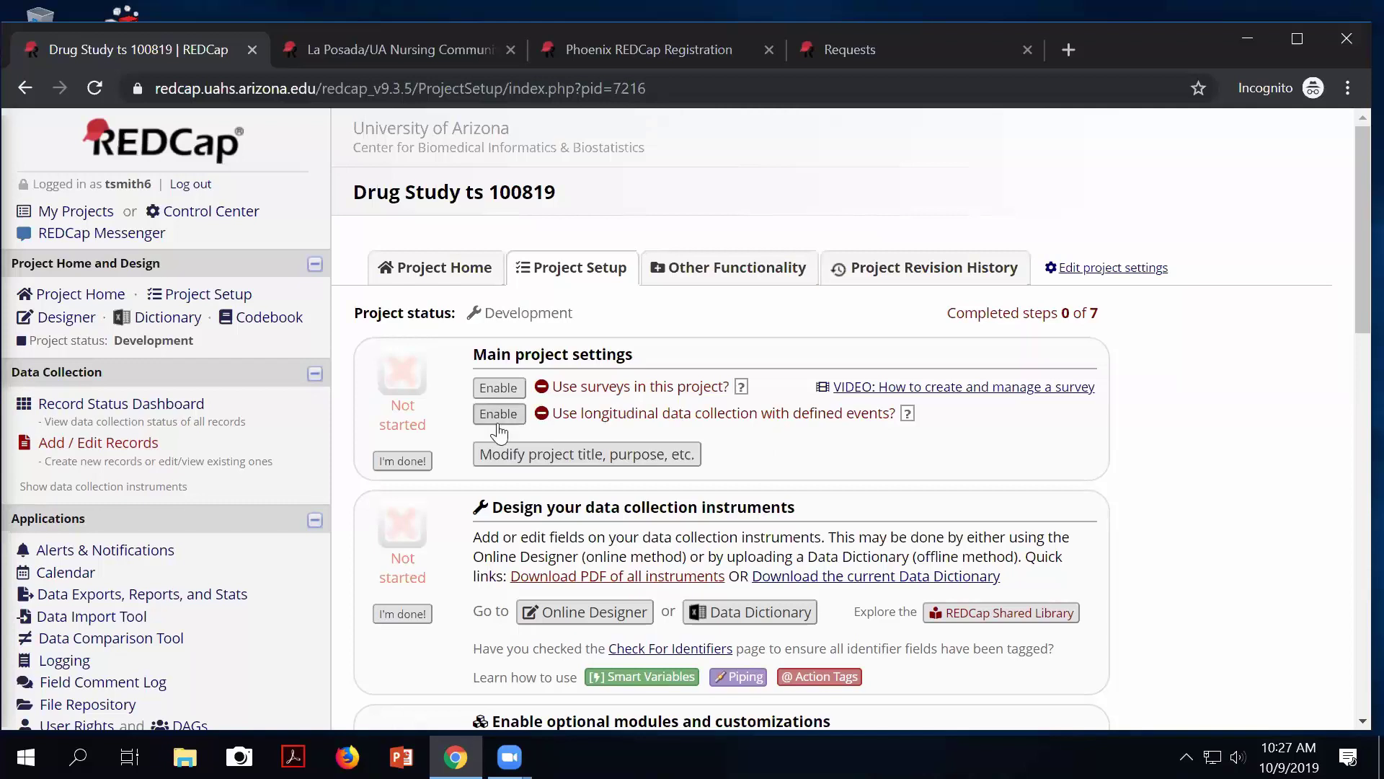
{"action": "left_click_drag", "start_coordinate": [584, 417], "coordinate": [759, 417]}
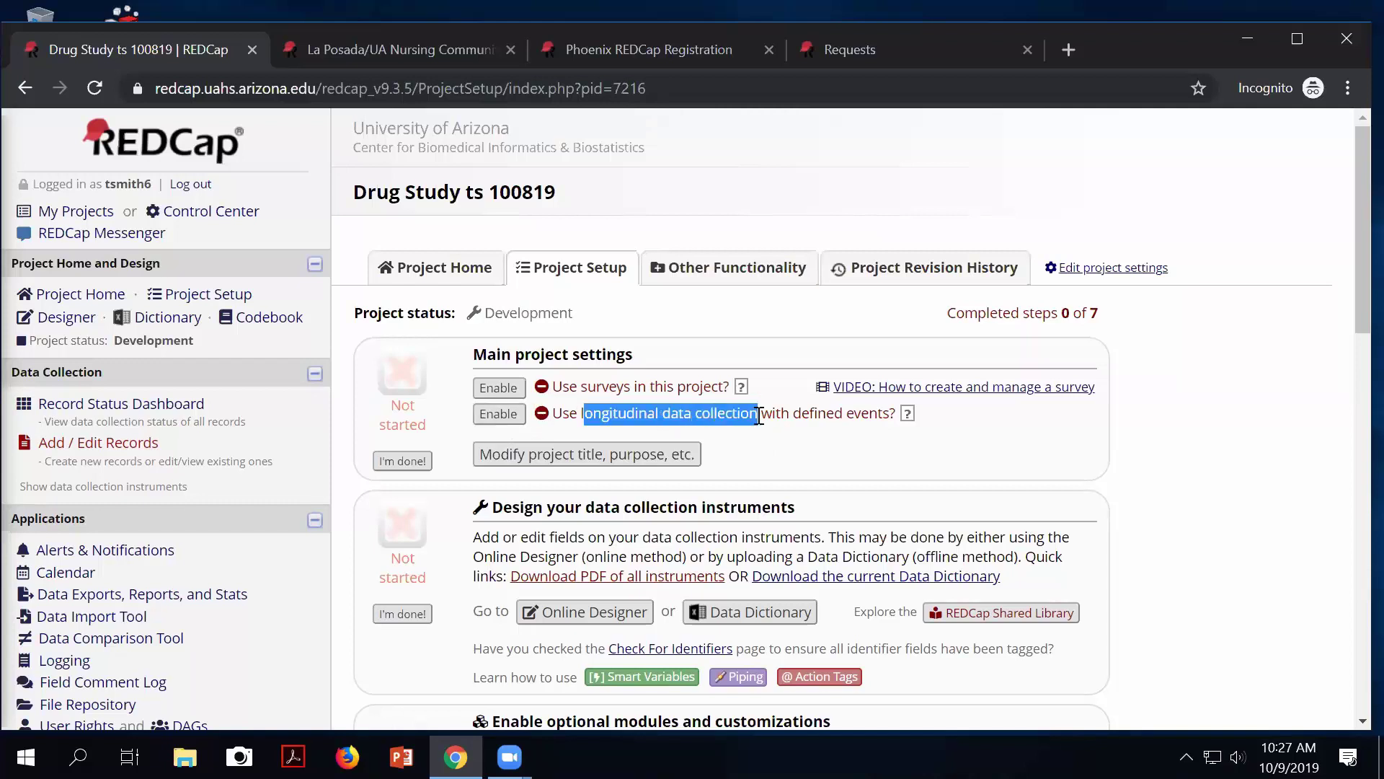
{"action": "left_click", "coordinate": [498, 413]}
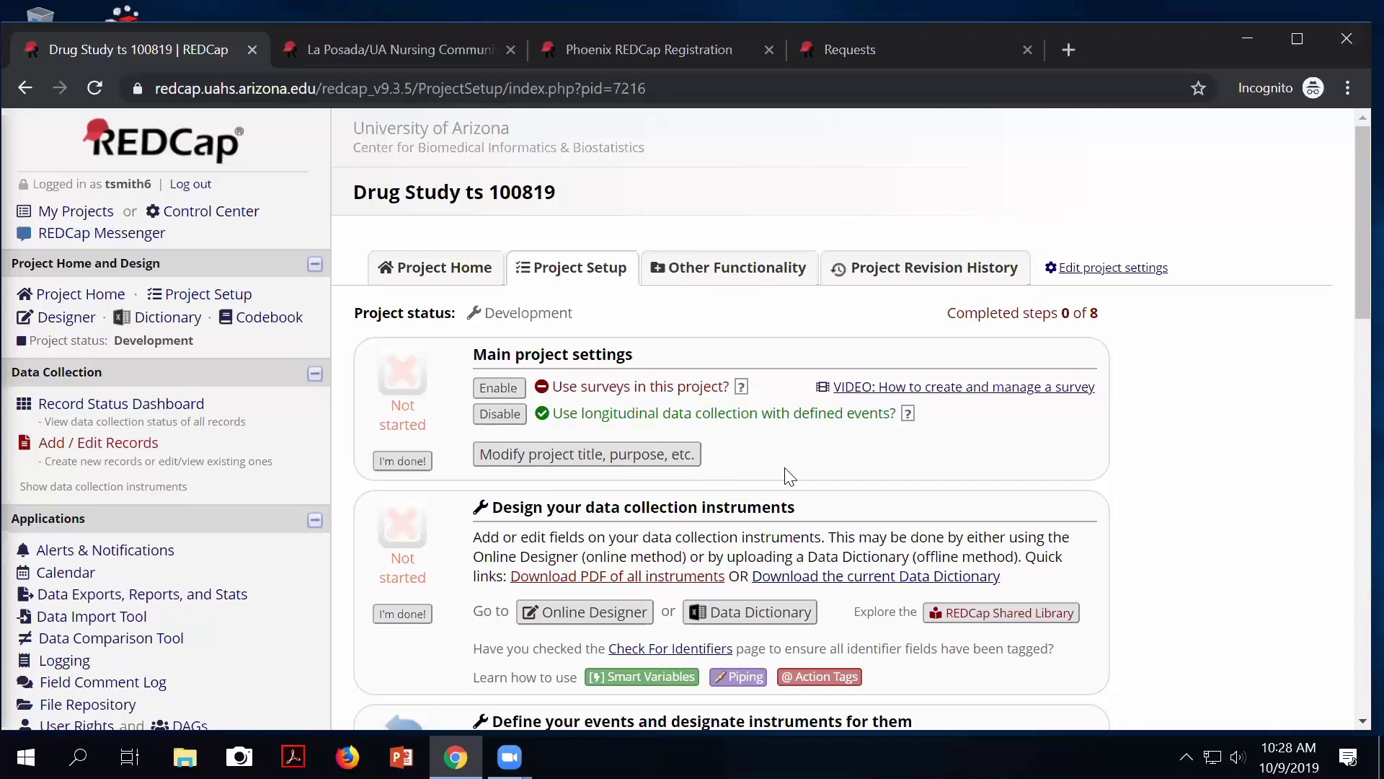
{"action": "scroll", "coordinate": [790, 476], "scroll_direction": "down", "scroll_amount": 1}
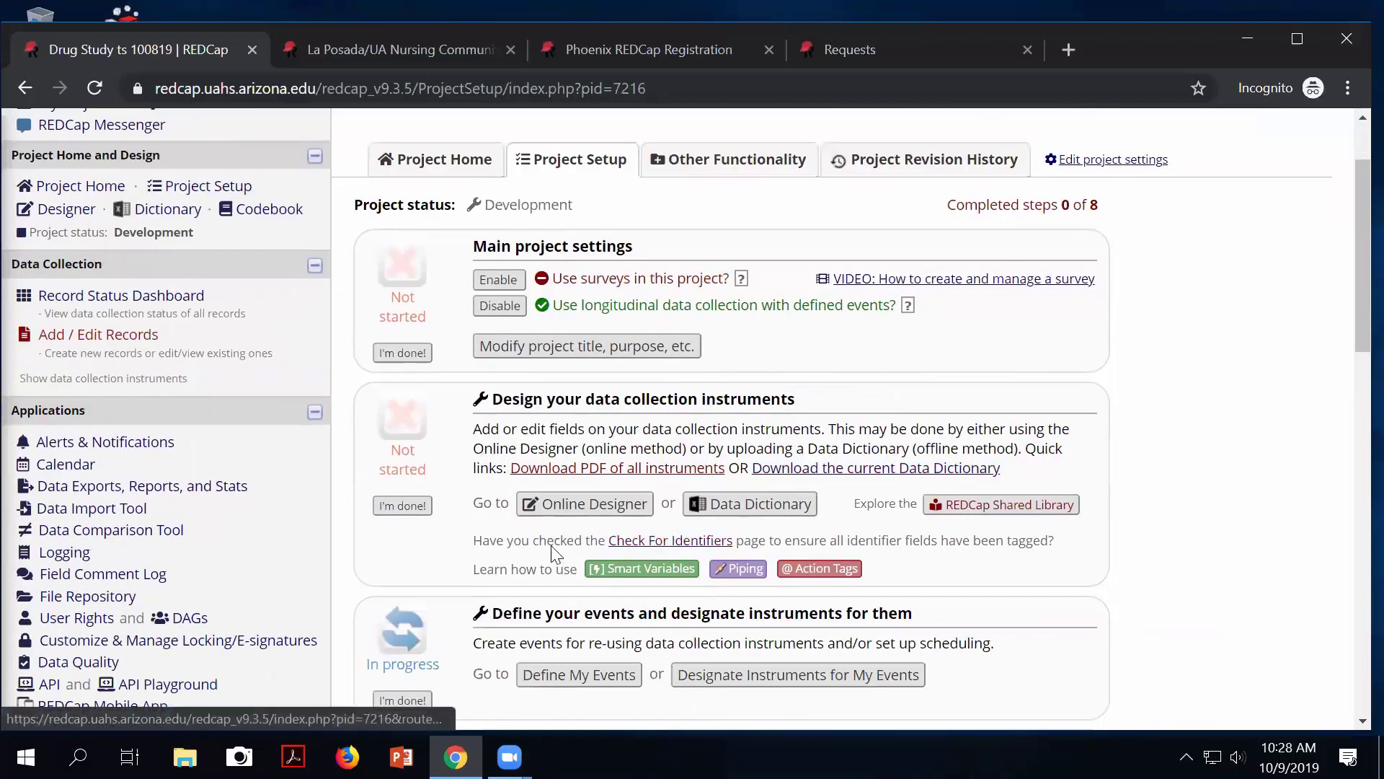
{"action": "left_click_drag", "start_coordinate": [489, 613], "coordinate": [912, 604]}
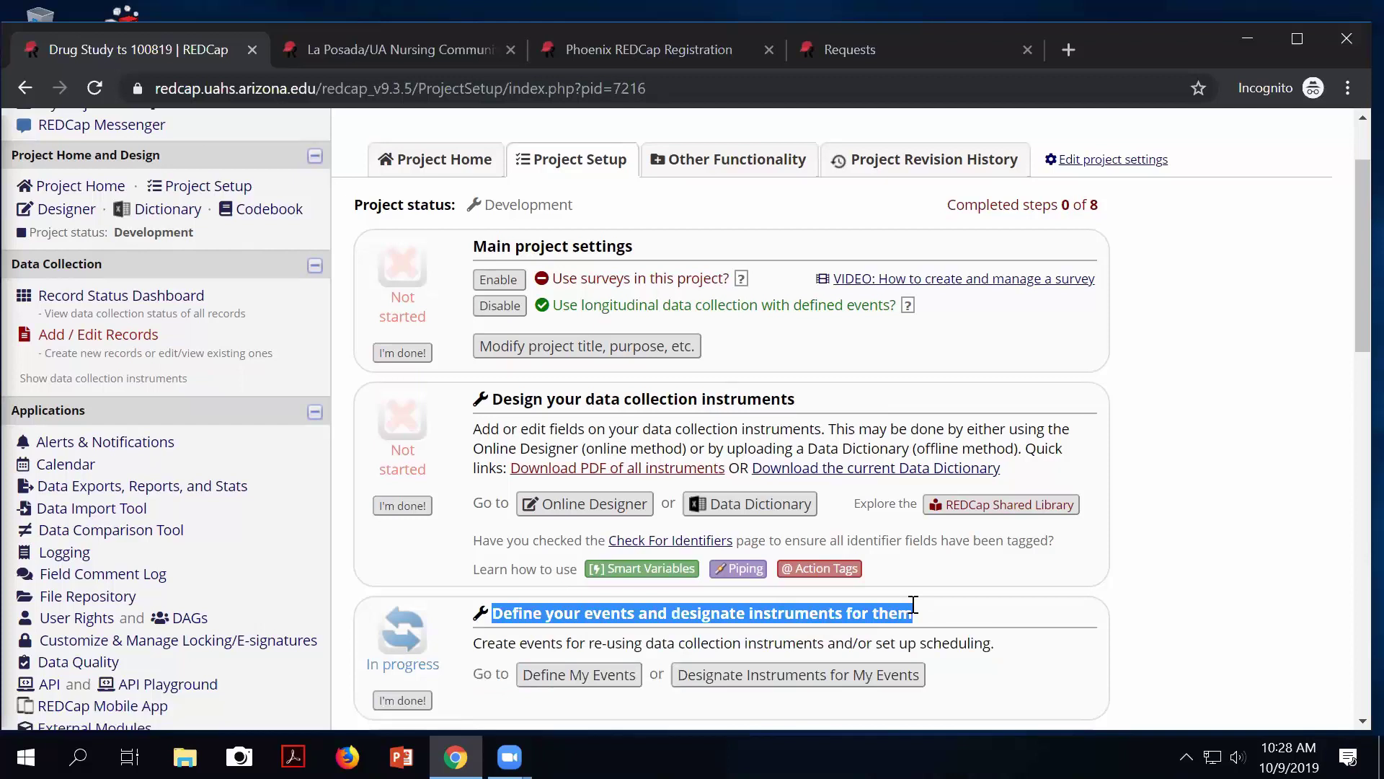
{"action": "left_click_drag", "start_coordinate": [911, 604], "coordinate": [914, 604]}
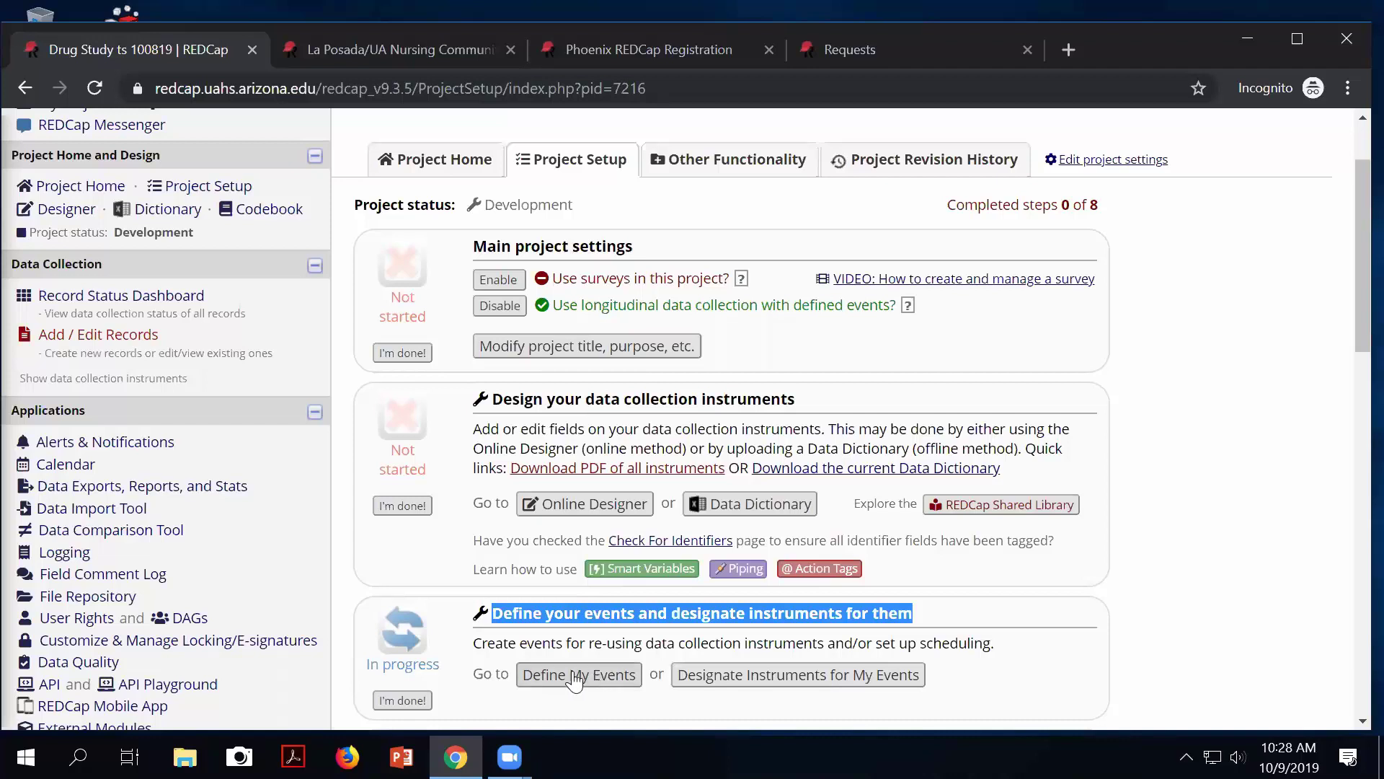
Rename Arm 1's Event 1 to 'Screening'.
{"action": "left_click", "coordinate": [576, 680]}
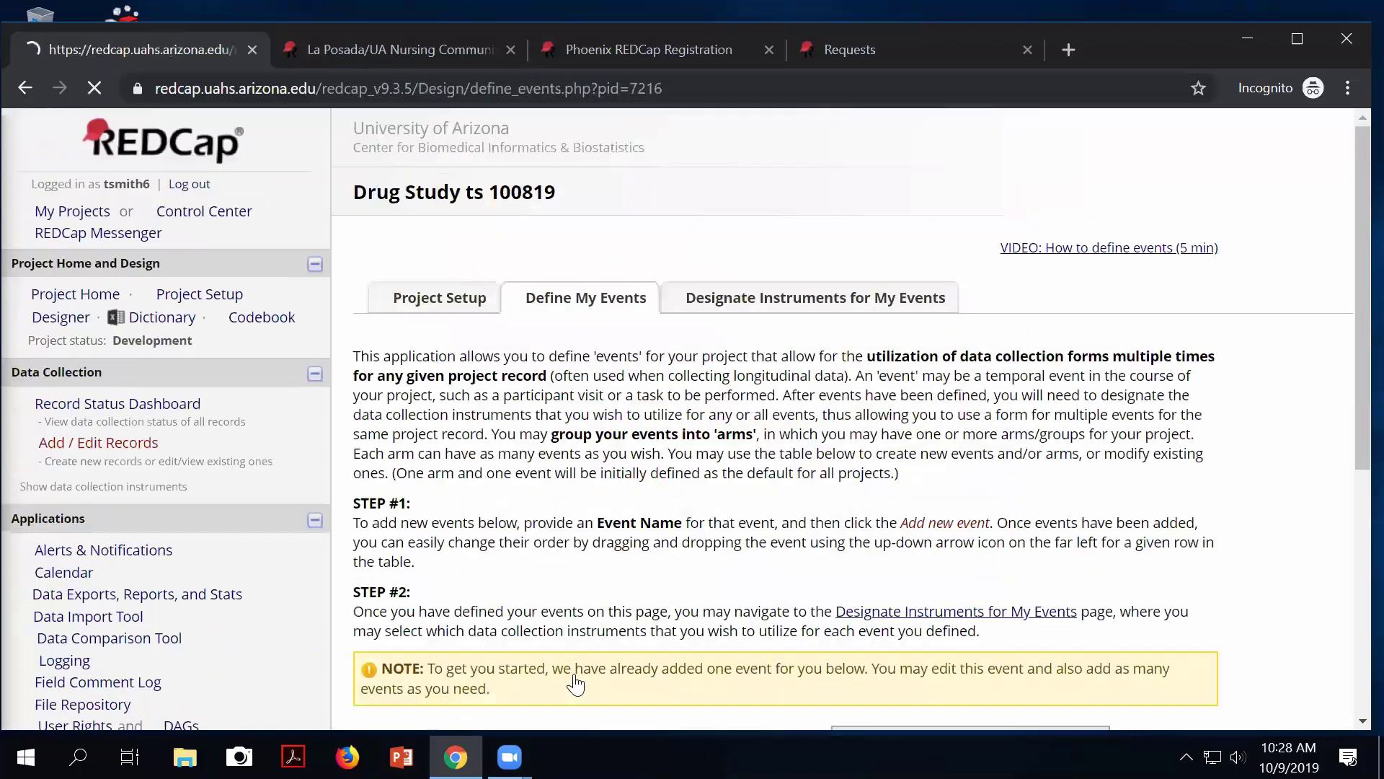
{"action": "scroll", "coordinate": [618, 633], "scroll_direction": "down", "scroll_amount": 2}
{"action": "scroll", "coordinate": [618, 633], "scroll_direction": "down", "scroll_amount": 4}
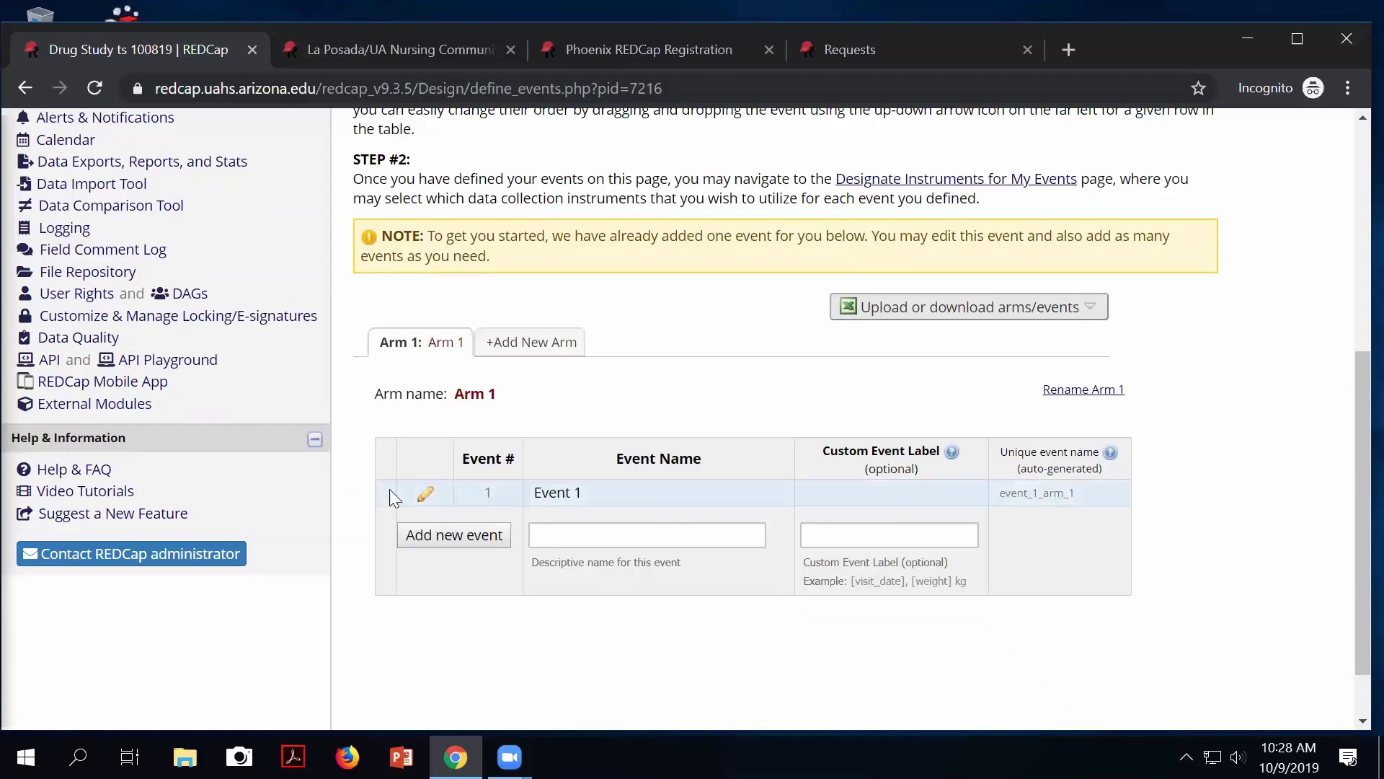
{"action": "left_click", "coordinate": [426, 497]}
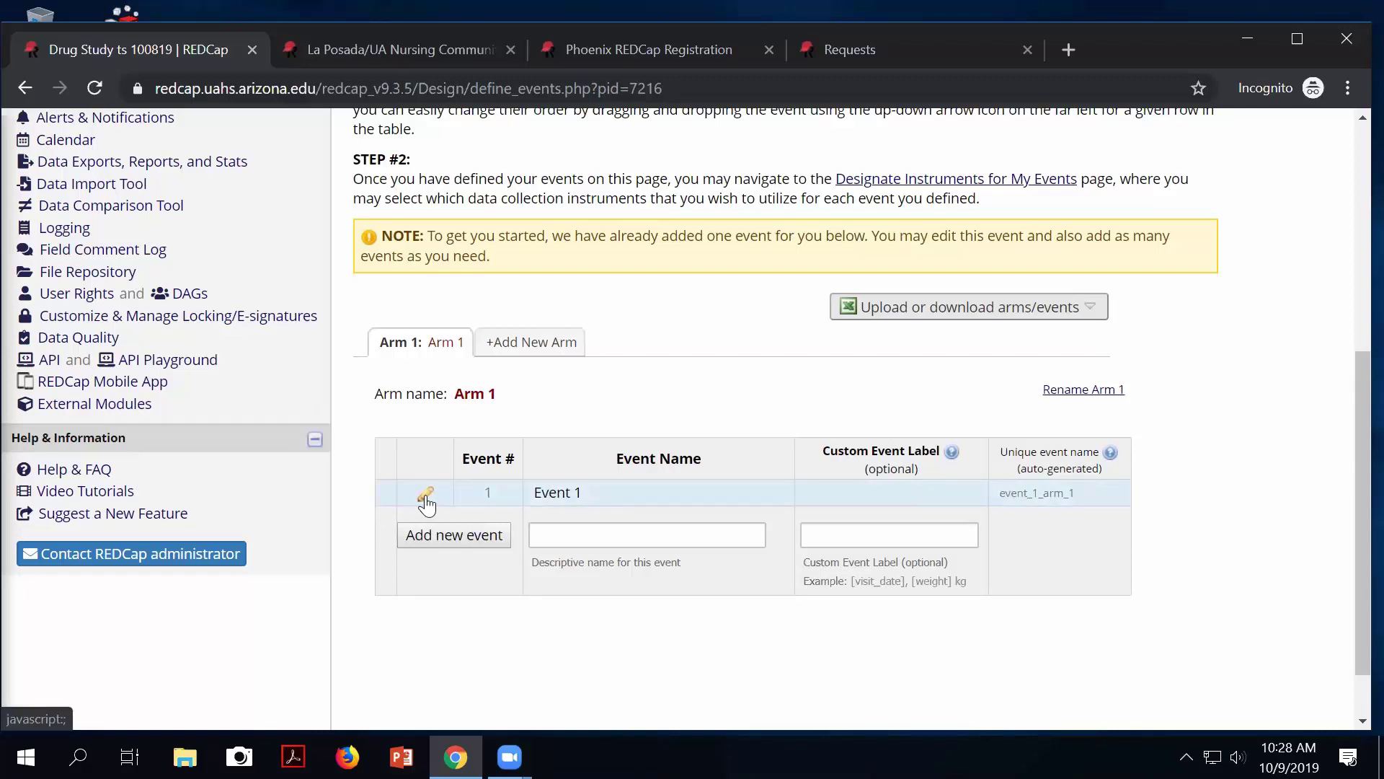
{"action": "triple_click", "coordinate": [584, 546]}
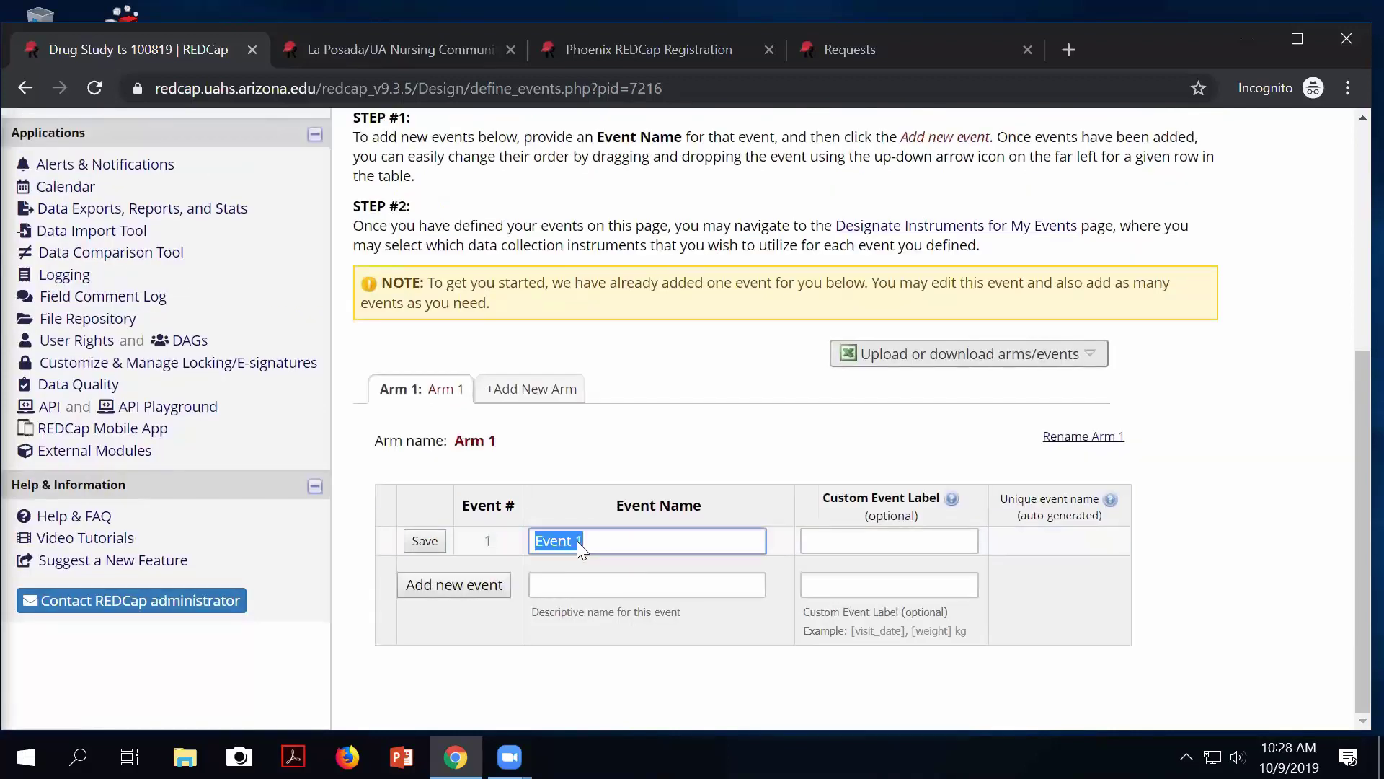
{"action": "type", "text": "Sc"}
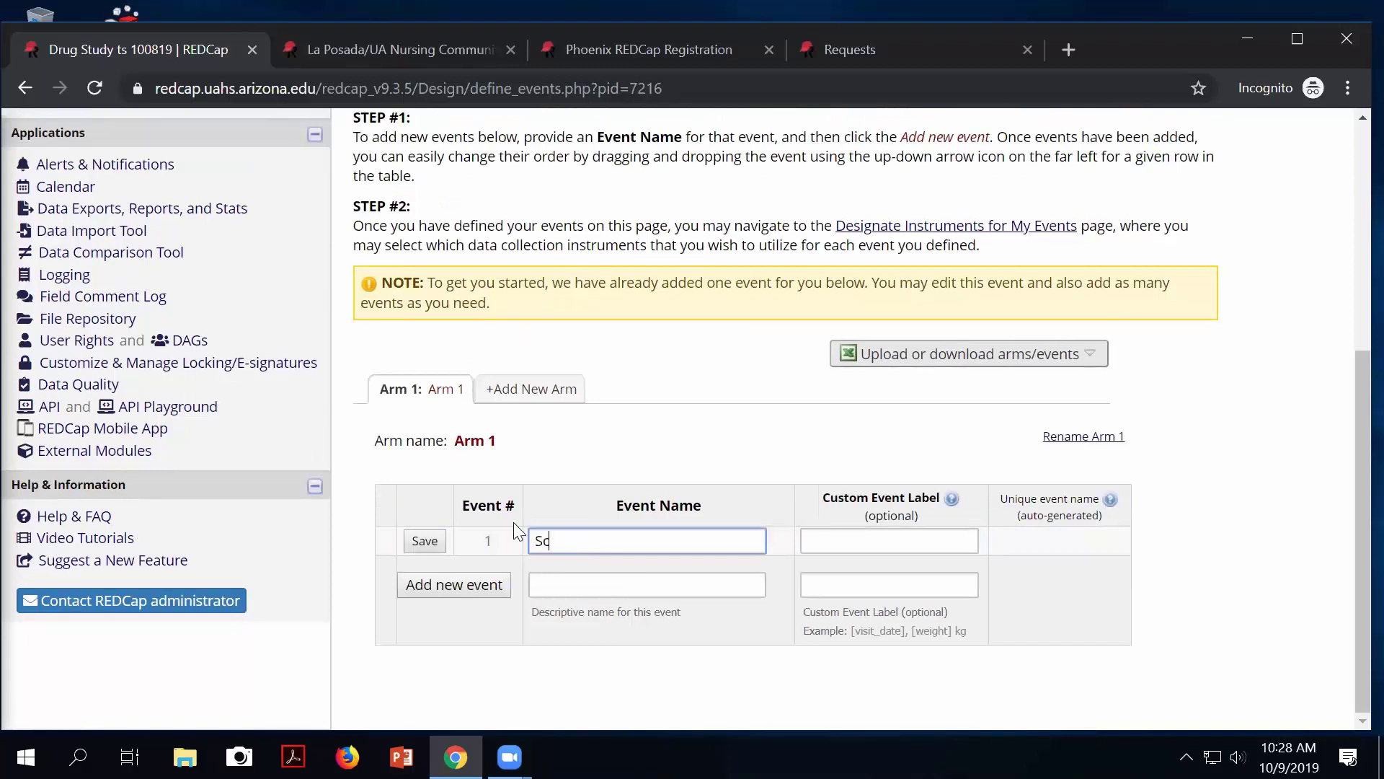
{"action": "type", "text": "reening"}
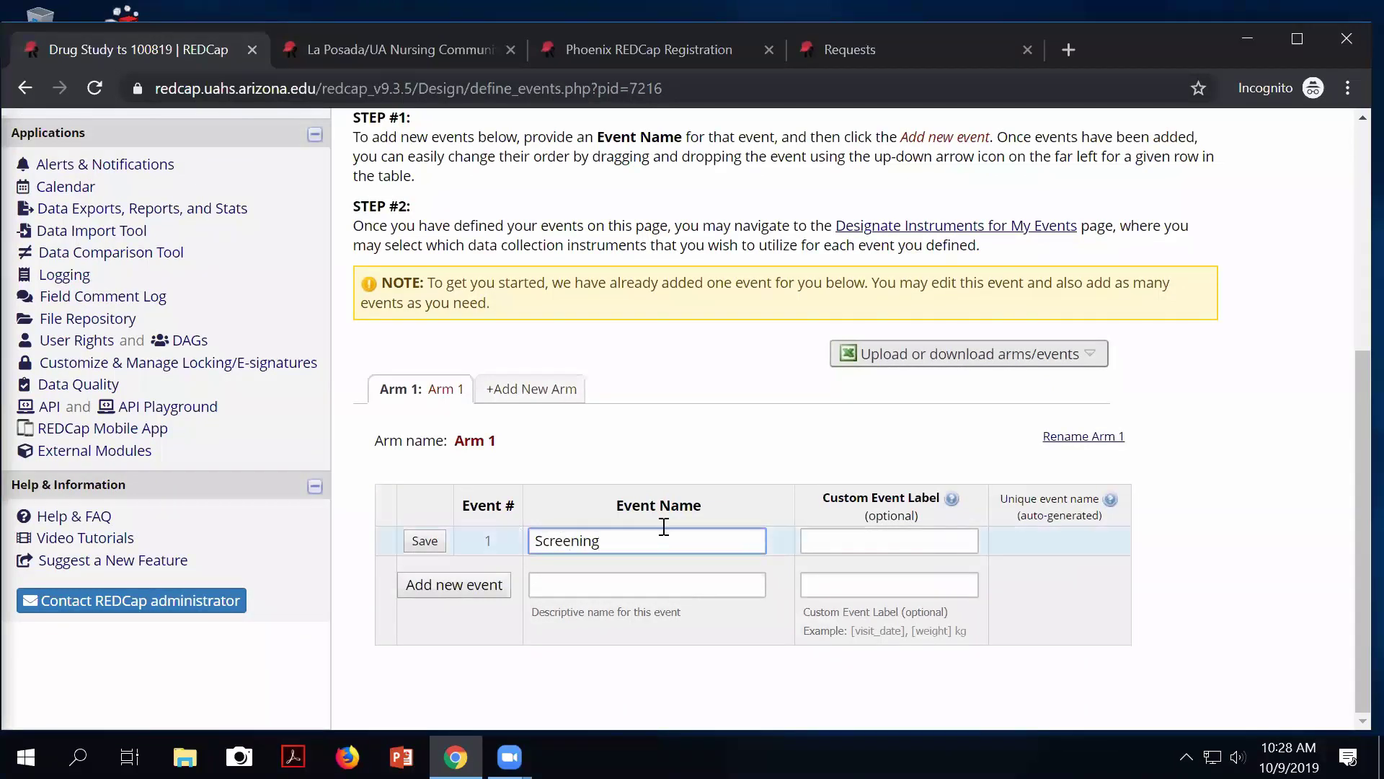
{"action": "left_click", "coordinate": [424, 542]}
Add the event 'Visit 1 - 7 days'.
{"action": "left_click", "coordinate": [535, 583]}
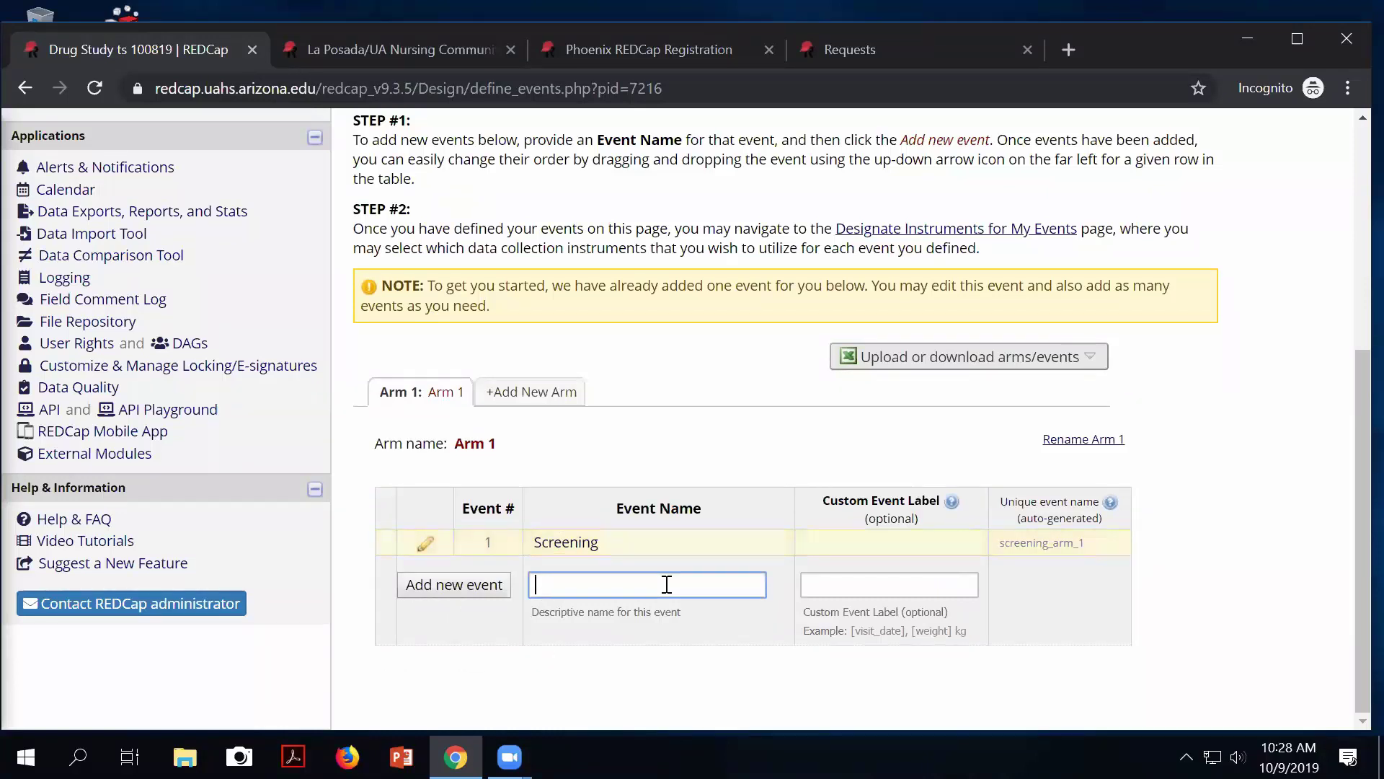
{"action": "type", "text": "Visit 1 -"}
{"action": "type", "text": "70 day"}
{"action": "key", "text": "BackSpace"}
{"action": "key", "text": "BackSpace"}
{"action": "key", "text": "BackSpace"}
{"action": "key", "text": "BackSpace"}
{"action": "key", "text": "BackSpace"}
{"action": "type", "text": "days"}
{"action": "left_click", "coordinate": [442, 596]}
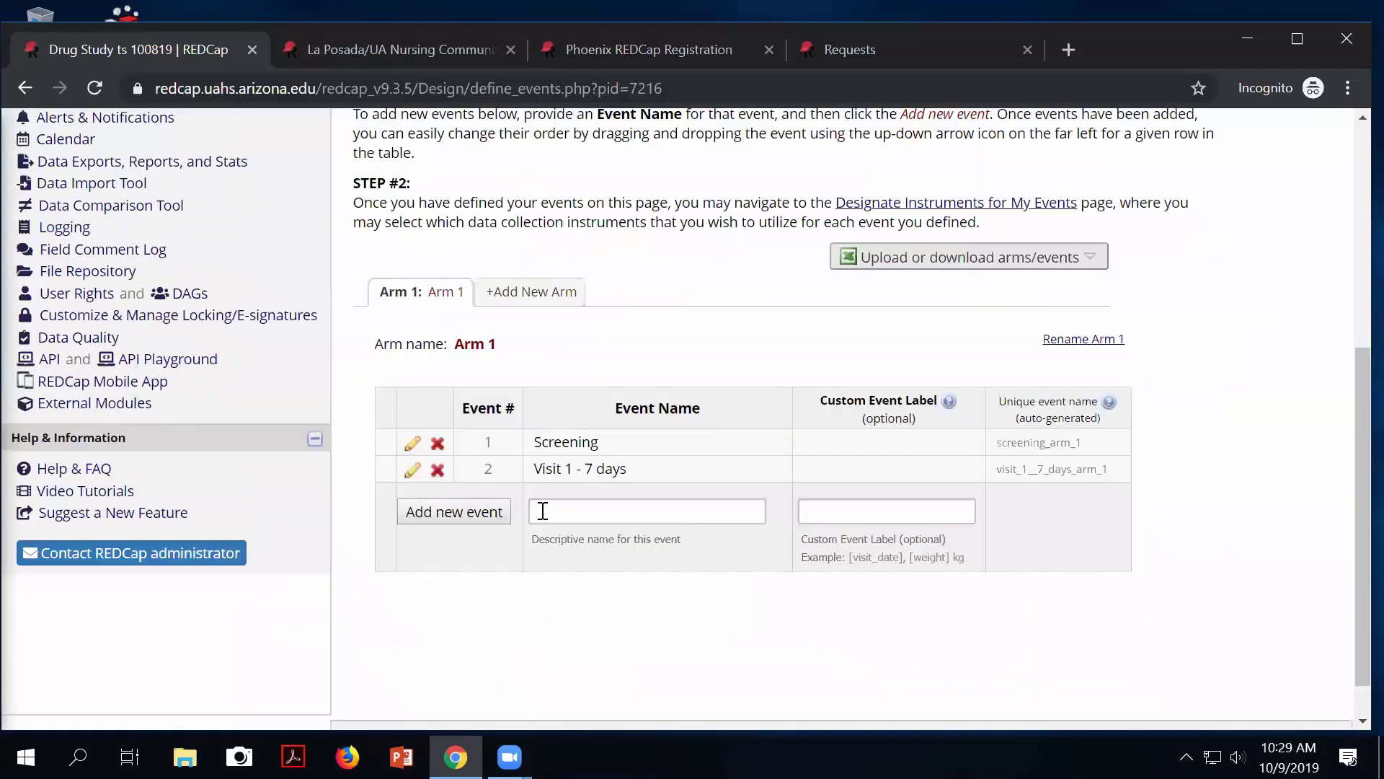
Add the events 'Visit 2 - 90 days' and 'Visit 3 - 180 days'.
{"action": "left_click", "coordinate": [552, 508]}
{"action": "type", "text": "Visit 2 "}
{"action": "type", "text": "90 days"}
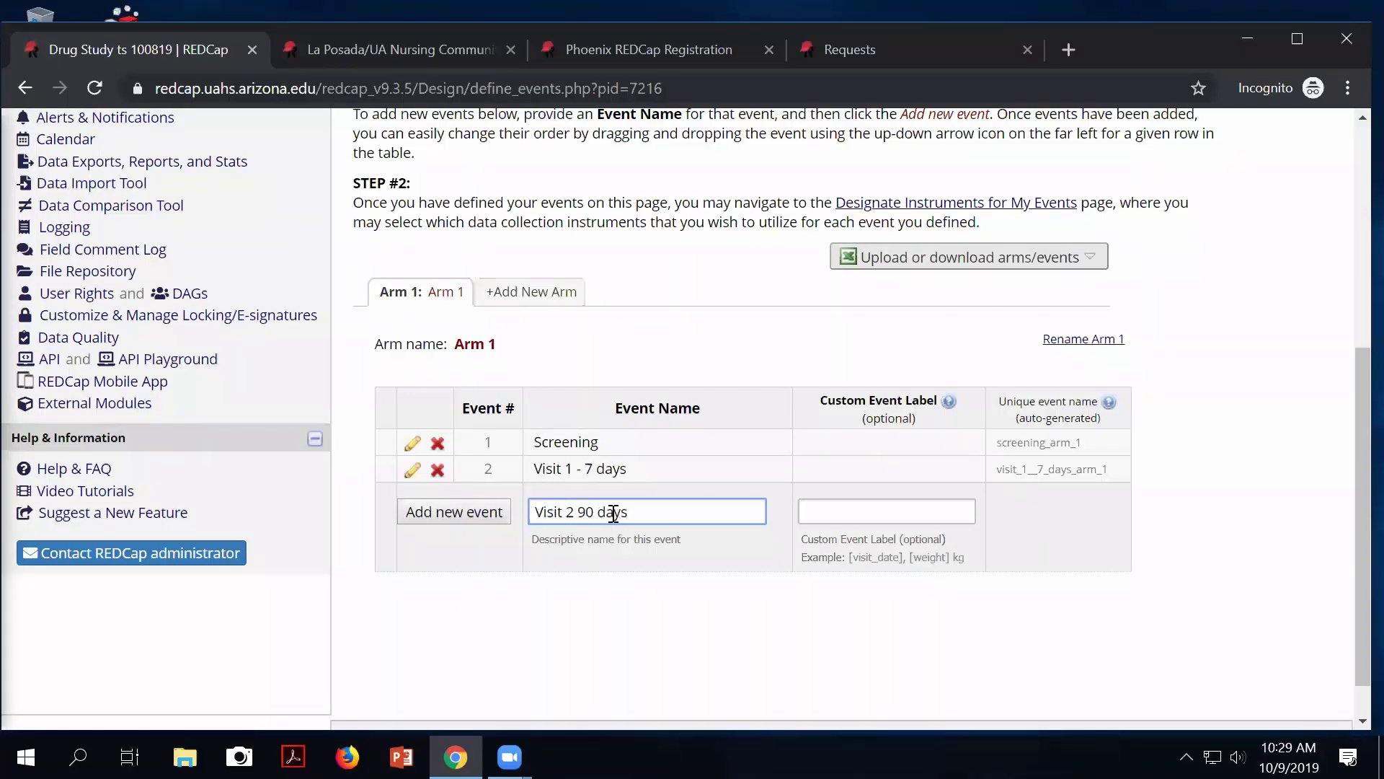
{"action": "left_click", "coordinate": [580, 513]}
{"action": "type", "text": "-"}
{"action": "left_click", "coordinate": [461, 513]}
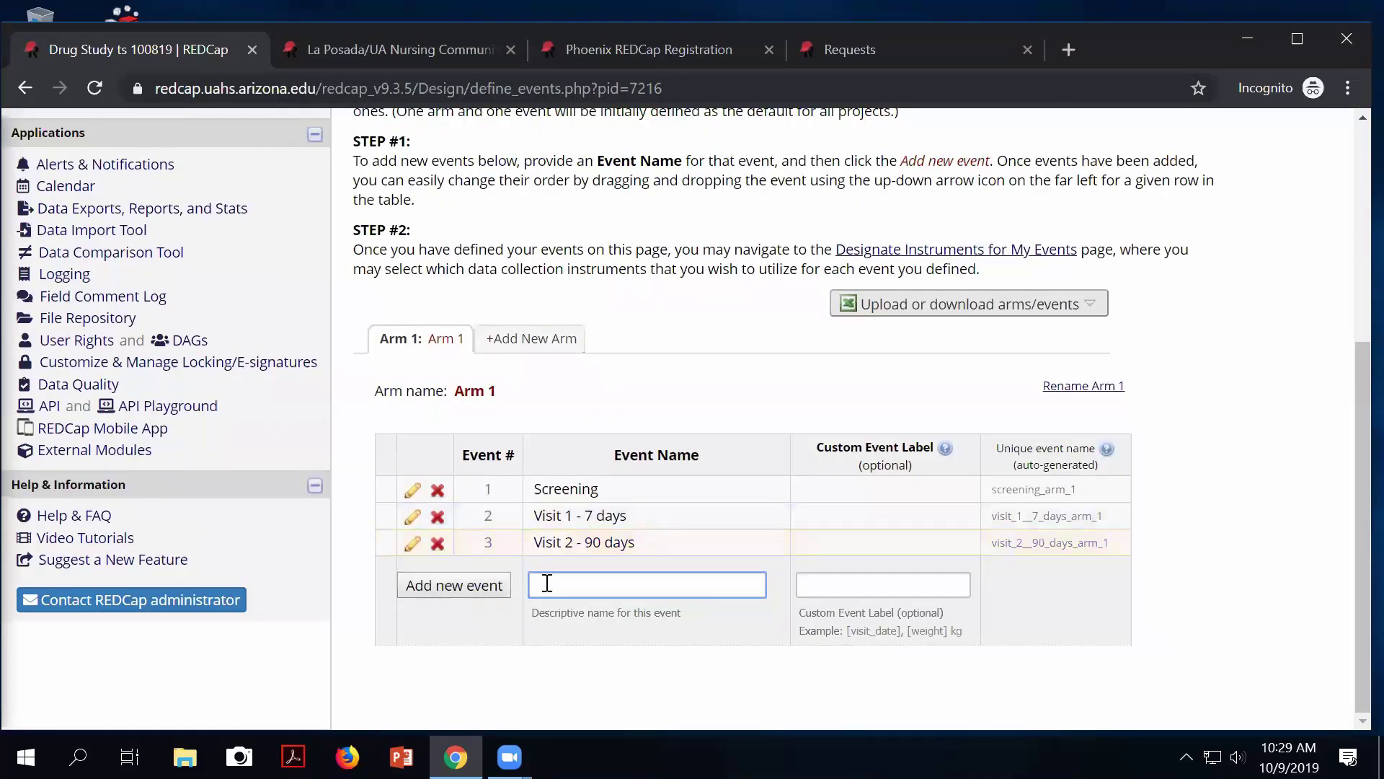
{"action": "type", "text": "Visit 3 - 180 days"}
{"action": "left_click", "coordinate": [464, 585]}
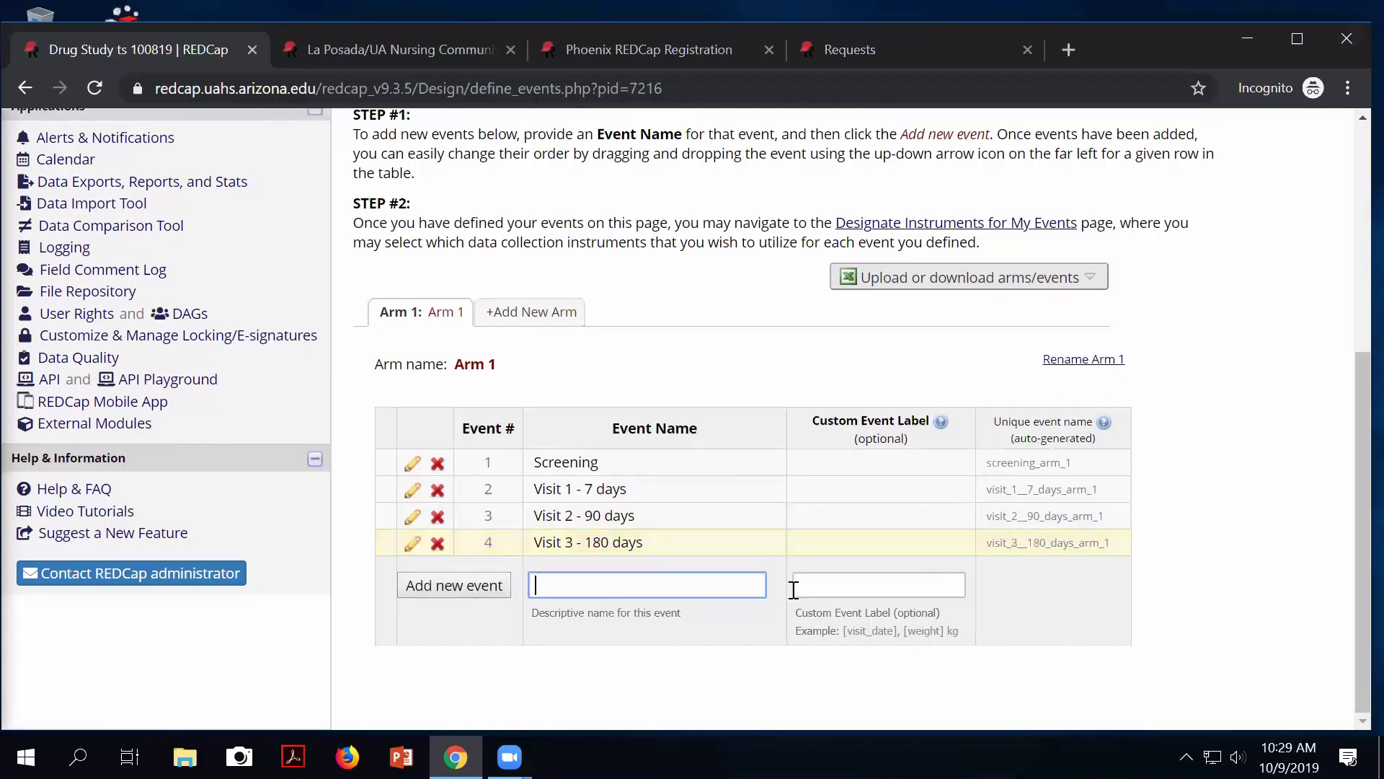
{"action": "scroll", "coordinate": [793, 589], "scroll_direction": "up", "scroll_amount": 5}
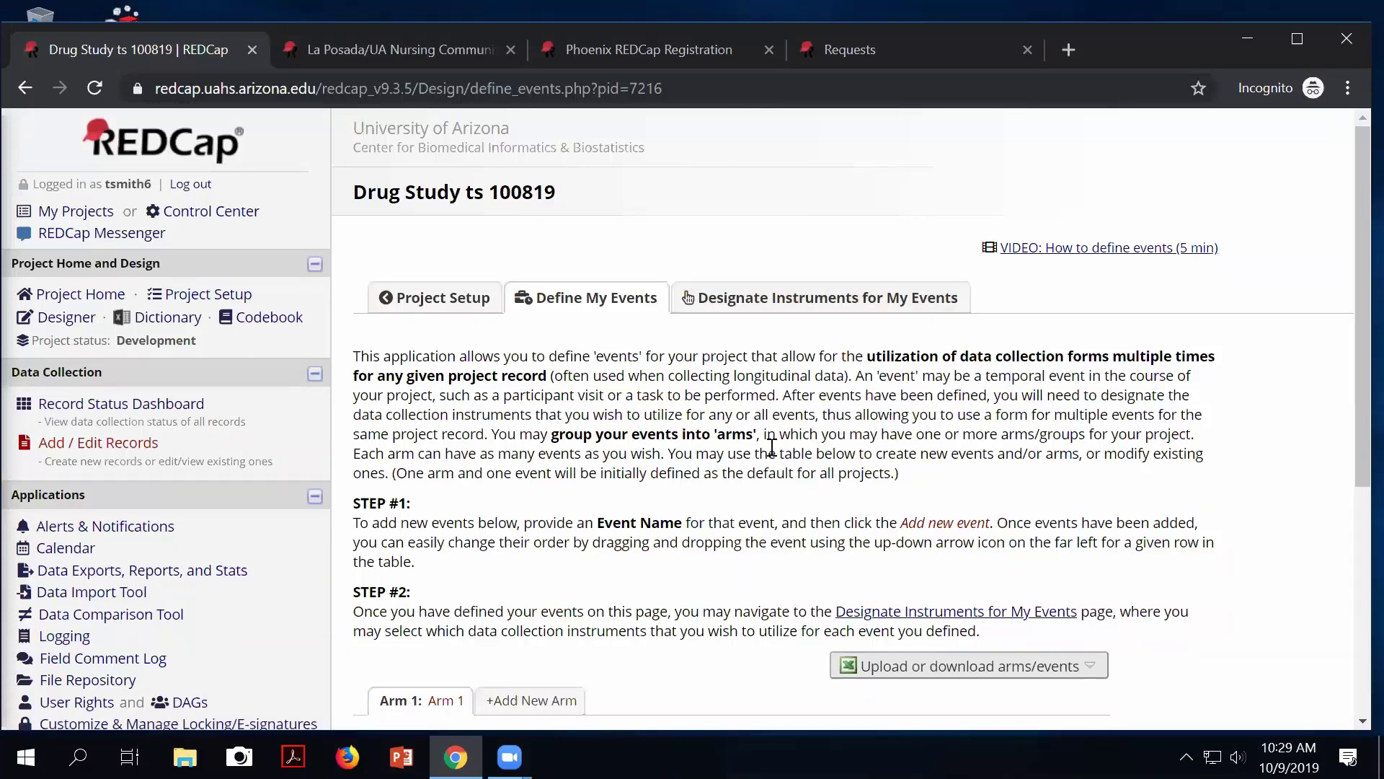
{"action": "scroll", "coordinate": [771, 447], "scroll_direction": "down", "scroll_amount": 5}
{"action": "scroll", "coordinate": [365, 367], "scroll_direction": "up", "scroll_amount": 3}
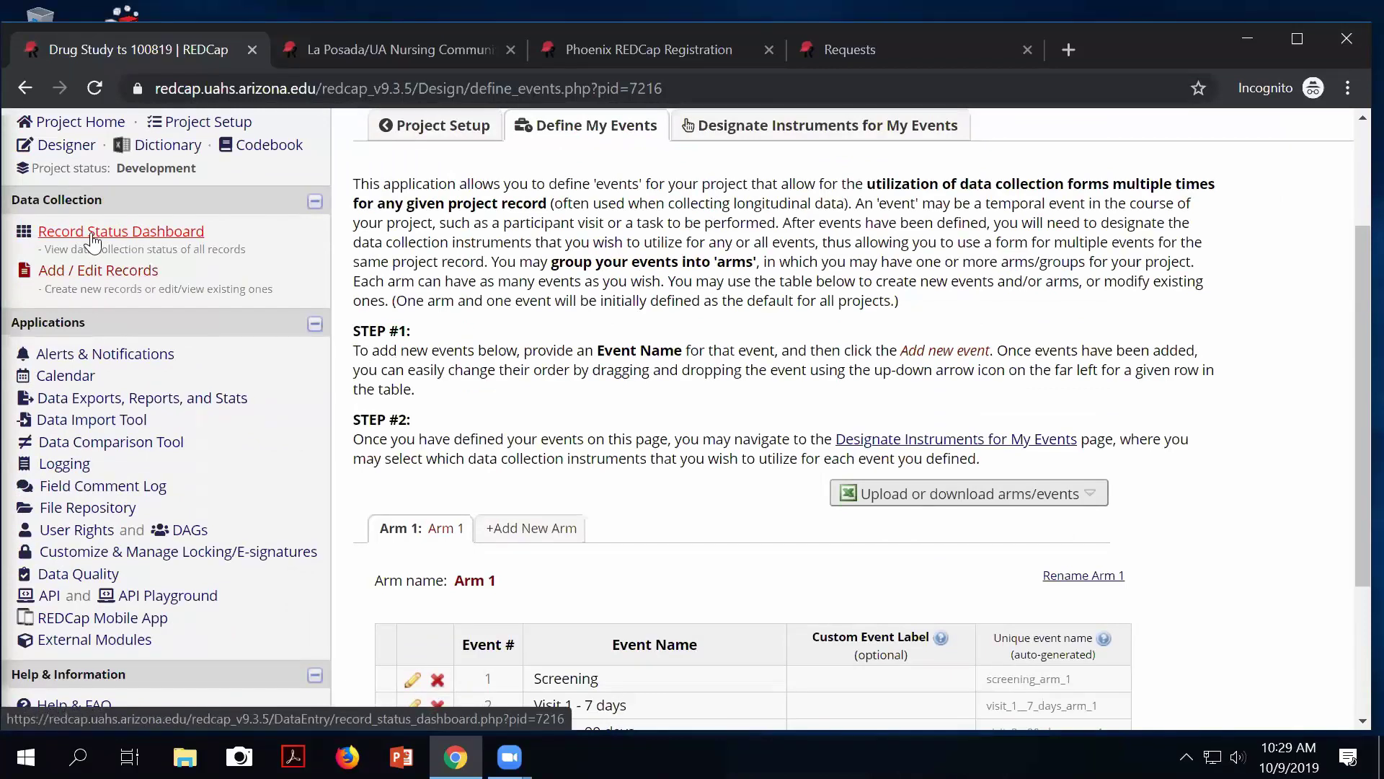
Check the records on the Record Status Dashboard, then return to Project Setup.
{"action": "left_click", "coordinate": [93, 237]}
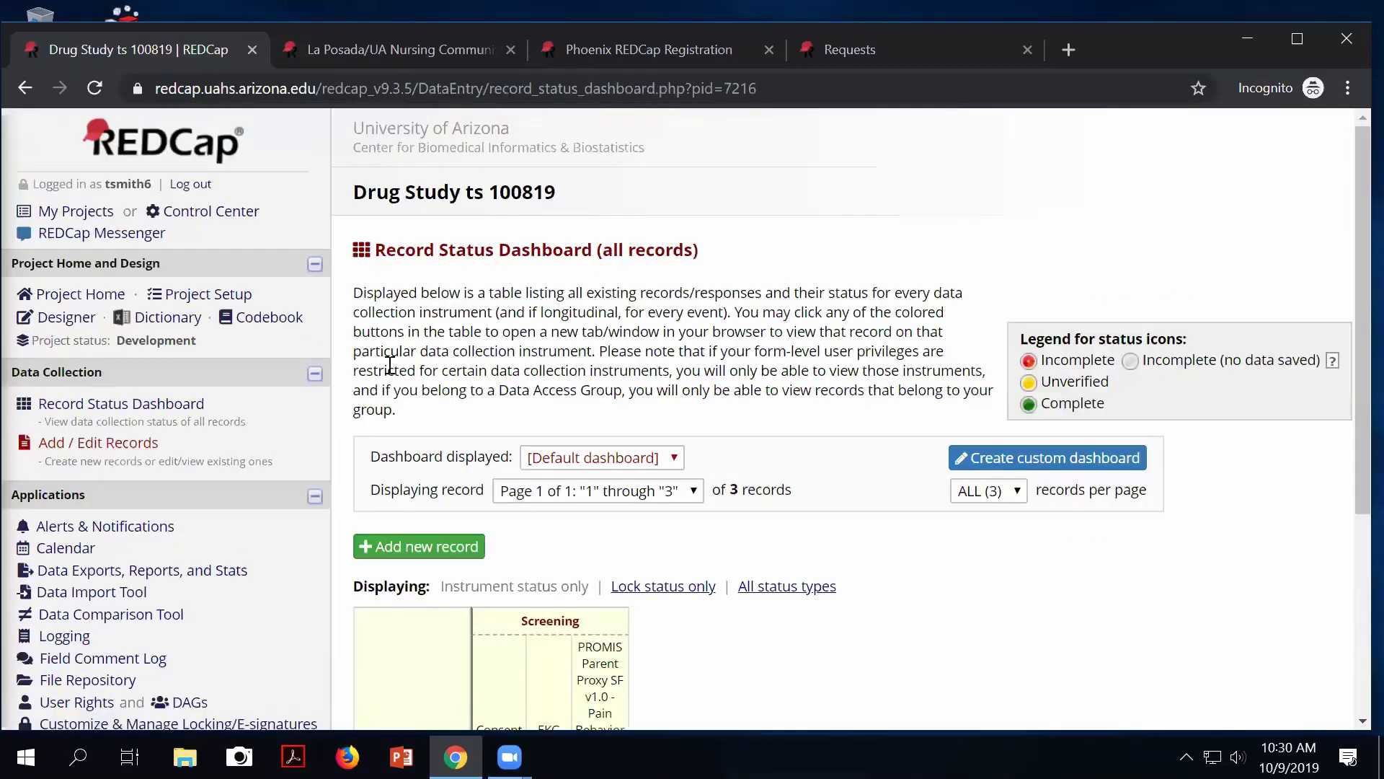
{"action": "scroll", "coordinate": [507, 631], "scroll_direction": "down", "scroll_amount": 1}
{"action": "scroll", "coordinate": [508, 630], "scroll_direction": "down", "scroll_amount": 3}
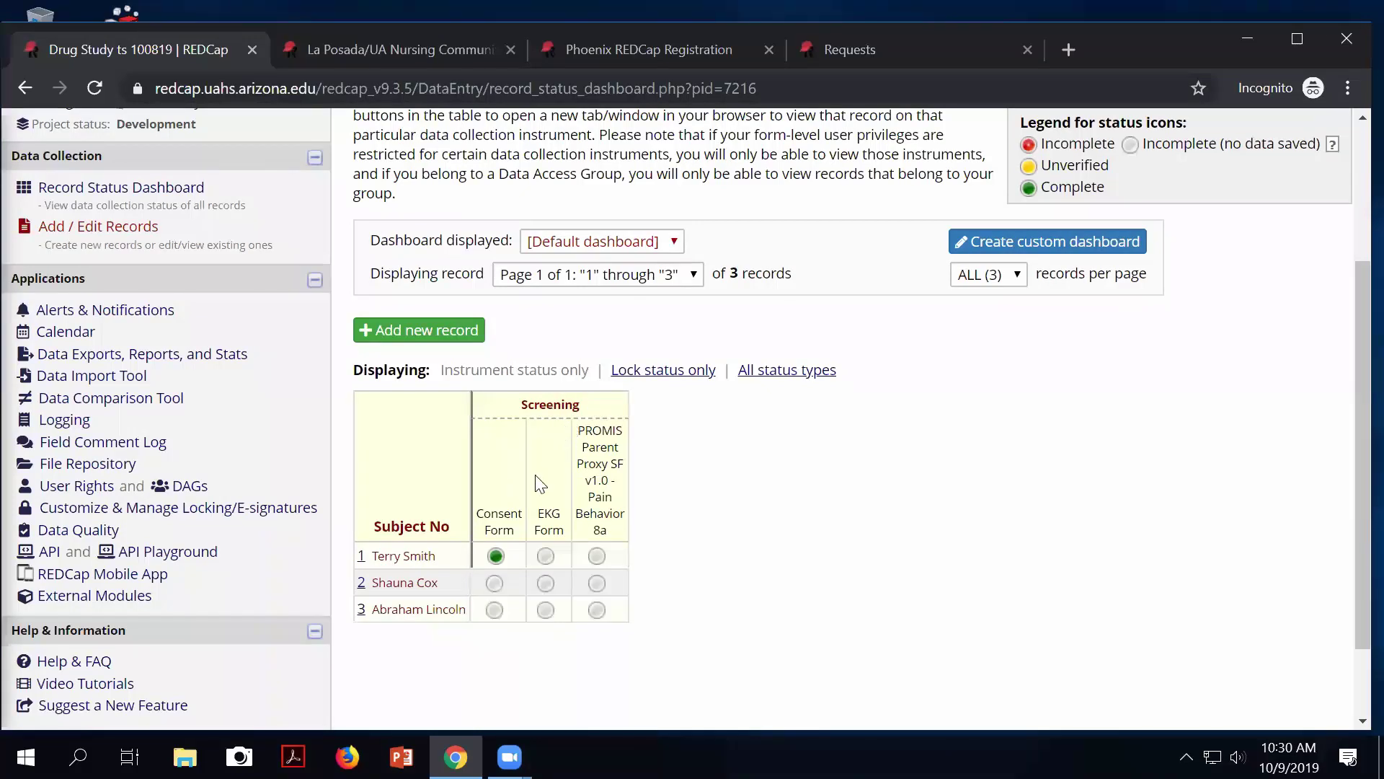
{"action": "scroll", "coordinate": [540, 479], "scroll_direction": "up", "scroll_amount": 1}
{"action": "scroll", "coordinate": [541, 480], "scroll_direction": "up", "scroll_amount": 3}
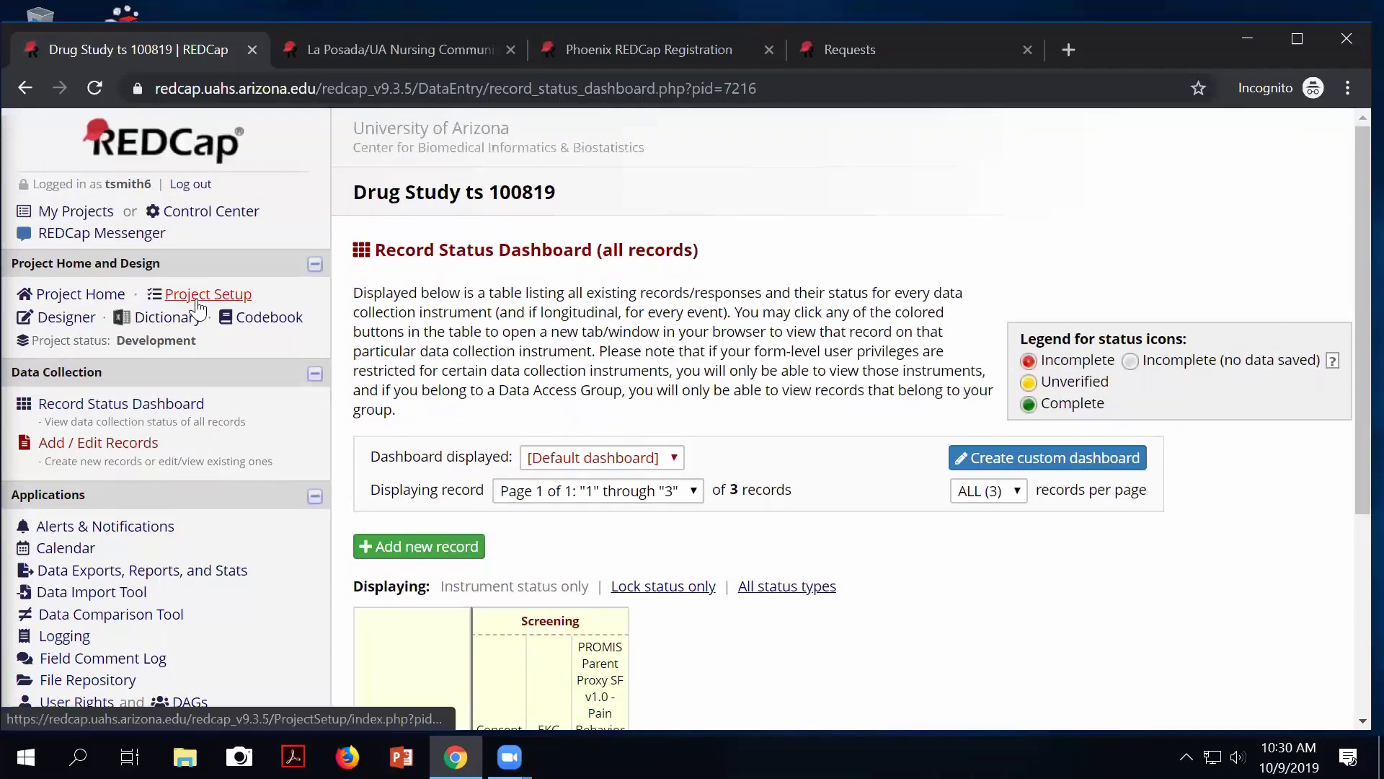
{"action": "left_click", "coordinate": [213, 302]}
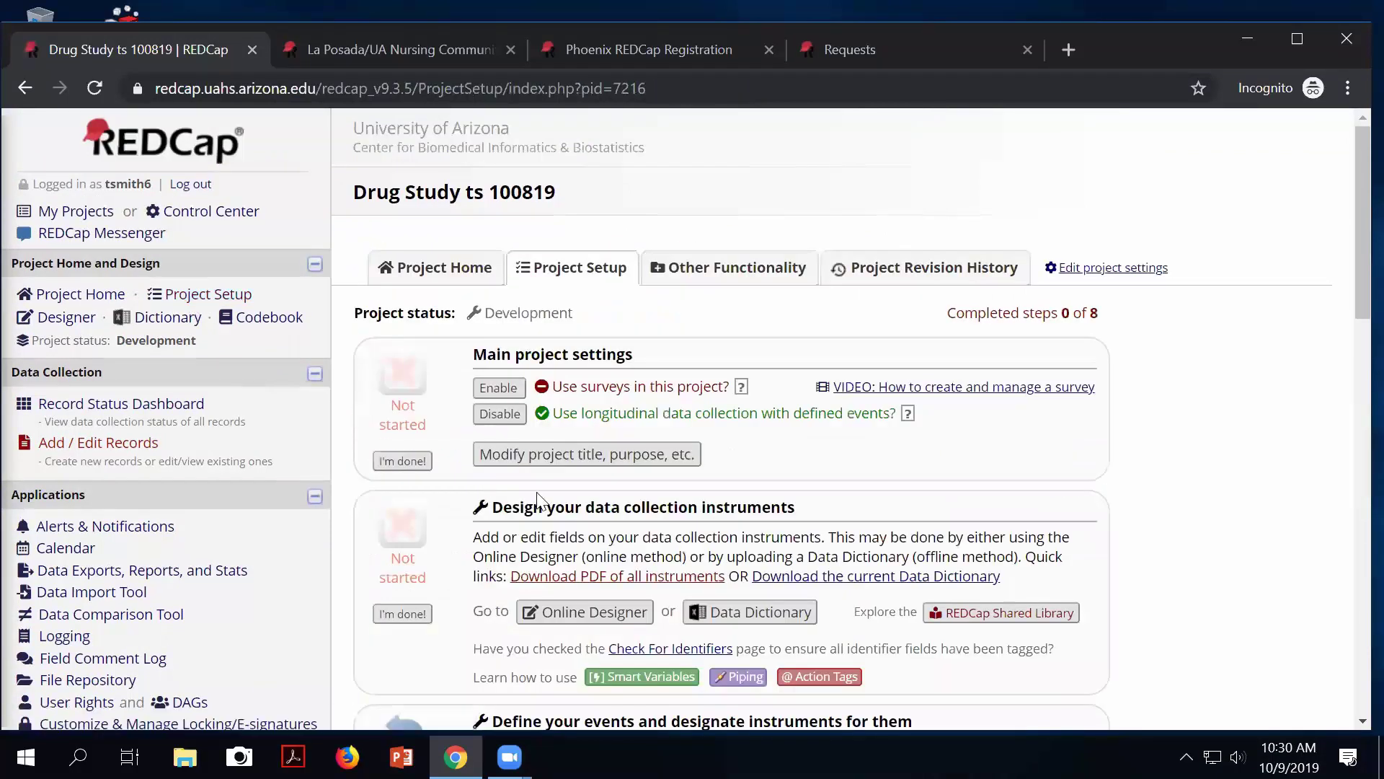
{"action": "scroll", "coordinate": [753, 586], "scroll_direction": "down", "scroll_amount": 3}
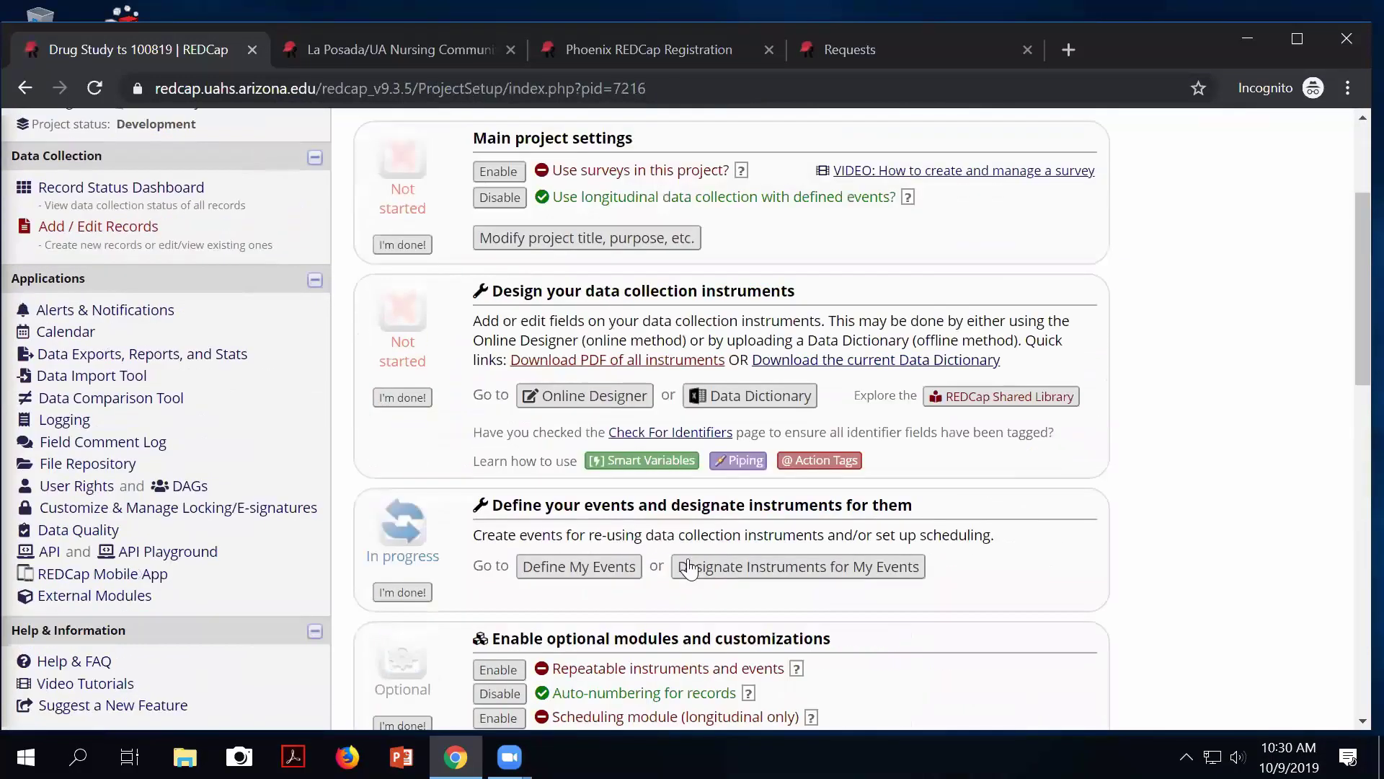
Limit Screening to Screening Form, add EKG to Visits 2 and 3 and PROMIS to Visit 2, then save.
{"action": "left_click", "coordinate": [770, 569]}
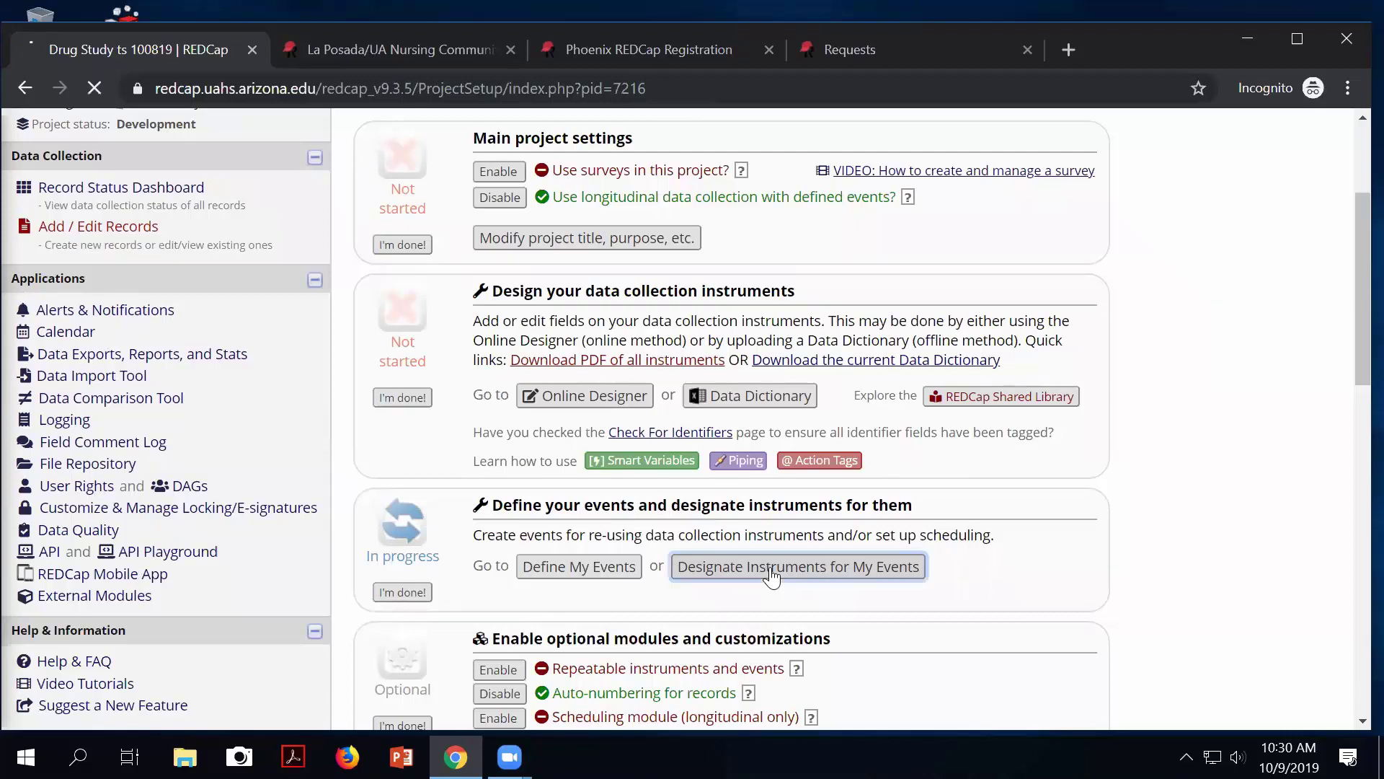
{"action": "scroll", "coordinate": [765, 563], "scroll_direction": "down", "scroll_amount": 2}
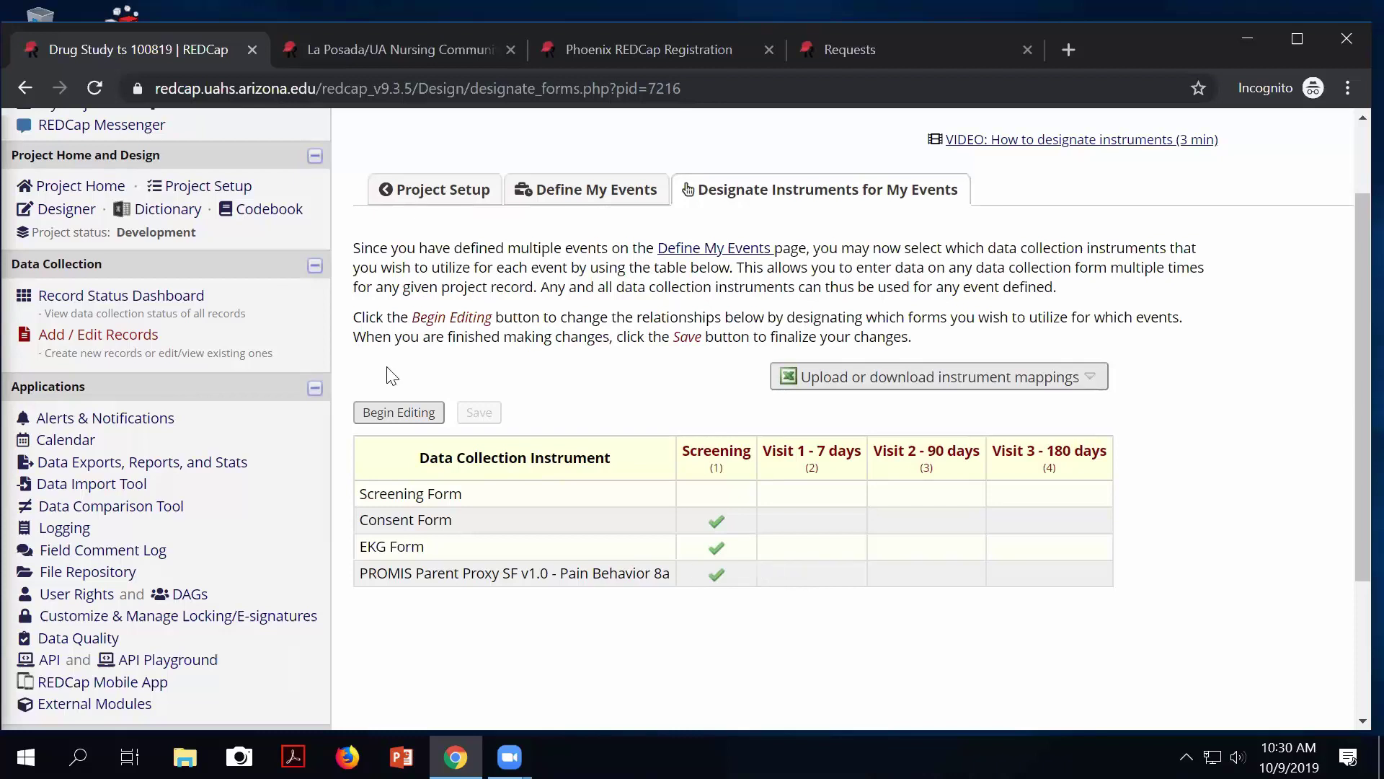
{"action": "left_click", "coordinate": [390, 417]}
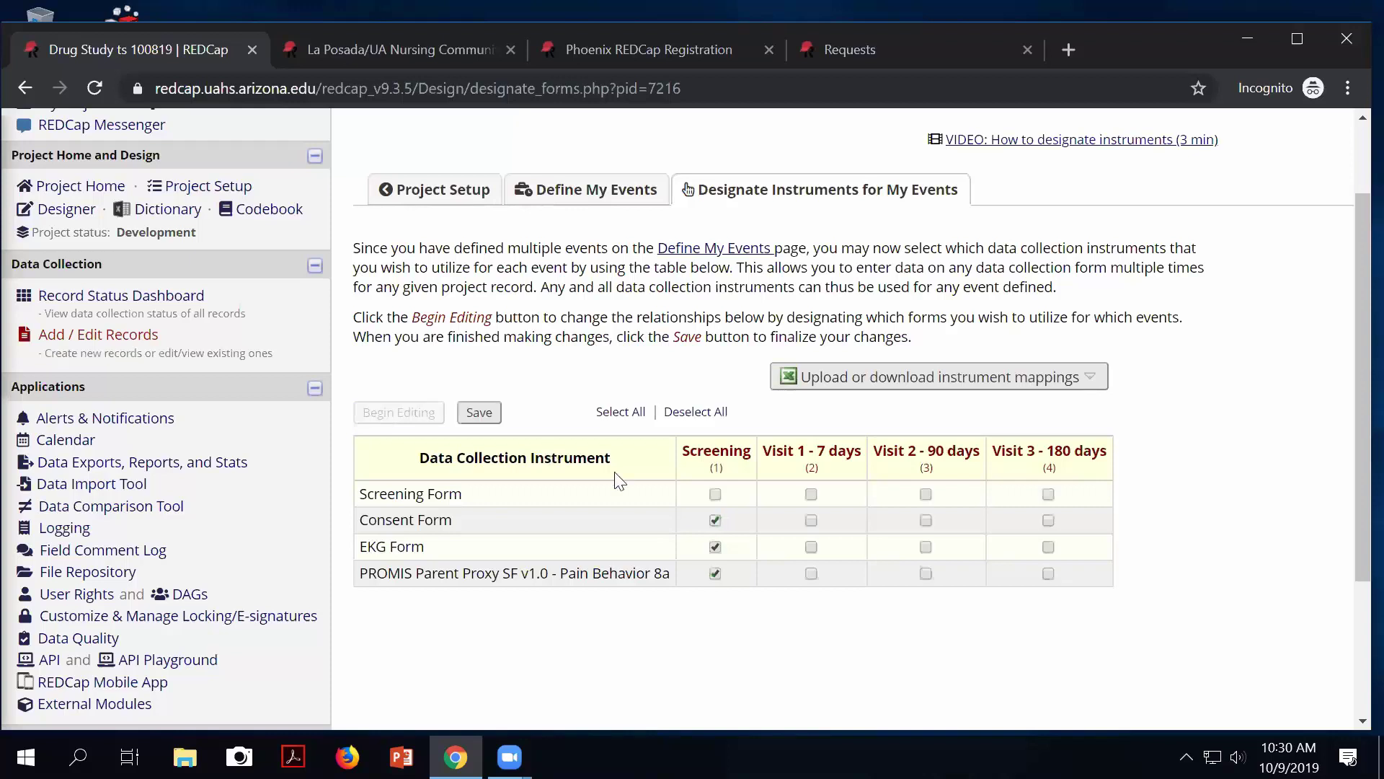
{"action": "left_click", "coordinate": [715, 493]}
{"action": "left_click", "coordinate": [715, 520]}
{"action": "left_click", "coordinate": [715, 547]}
{"action": "left_click", "coordinate": [715, 574]}
{"action": "left_click", "coordinate": [926, 546]}
{"action": "left_click", "coordinate": [926, 573]}
{"action": "left_click", "coordinate": [1048, 547]}
{"action": "left_click", "coordinate": [480, 413]}
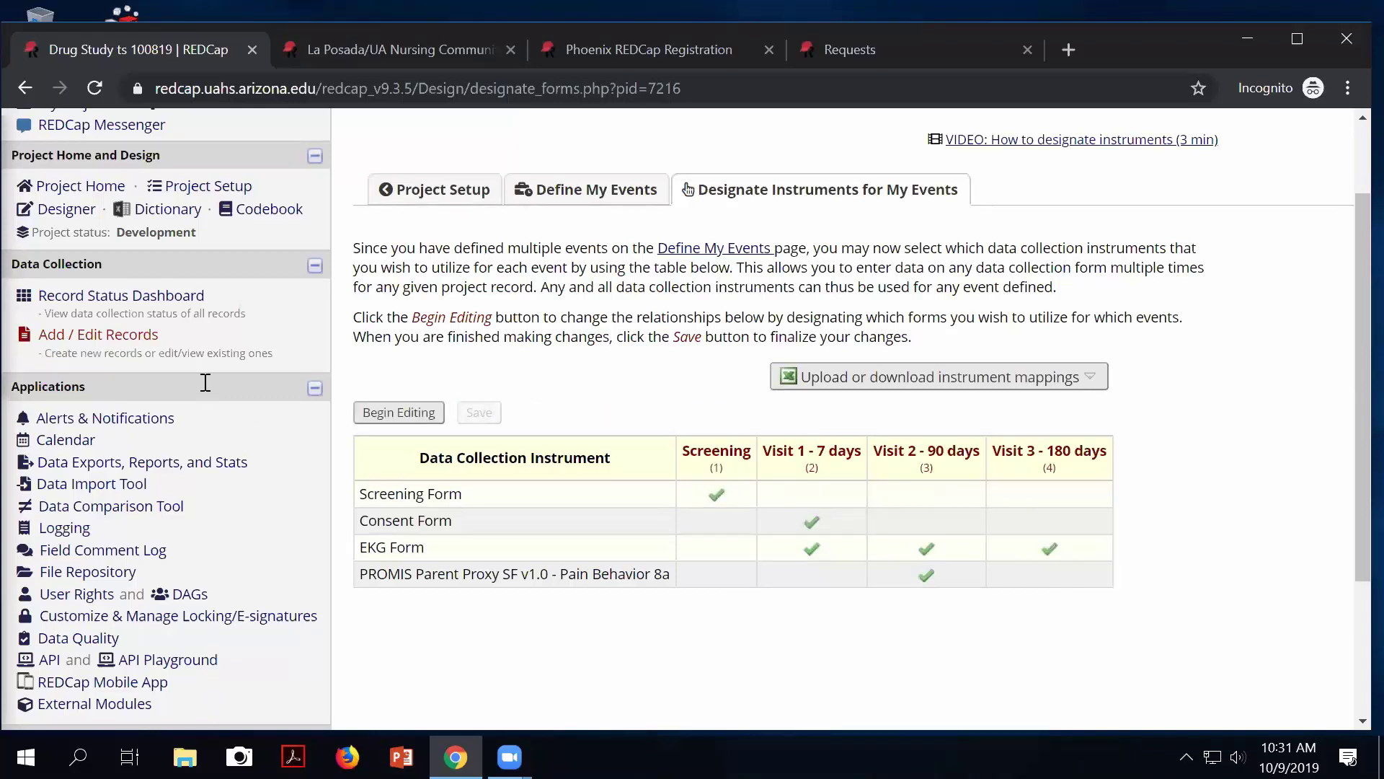
View the three records across the Screening, Visit 1, Visit 2 and Visit 3 dashboard columns.
{"action": "left_click", "coordinate": [159, 297]}
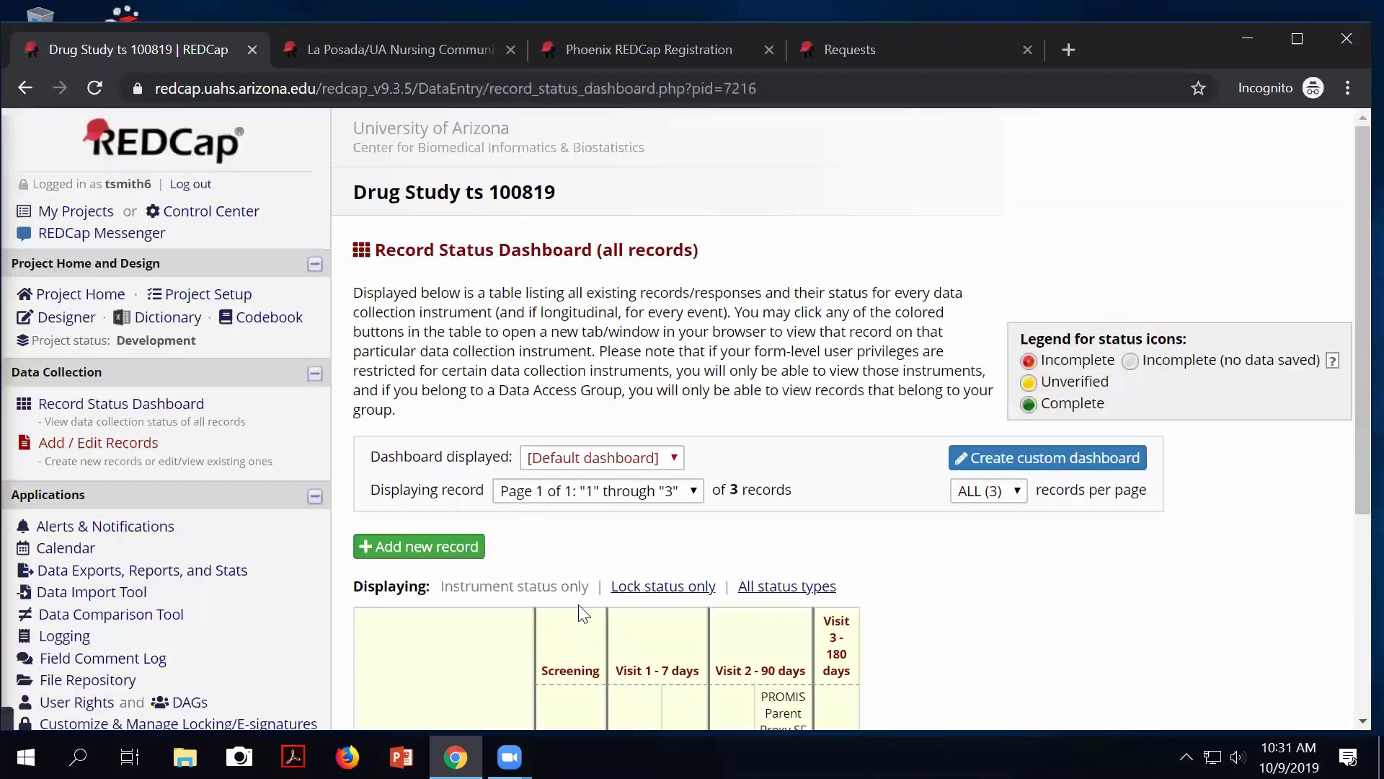
{"action": "scroll", "coordinate": [580, 577], "scroll_direction": "down", "scroll_amount": 3}
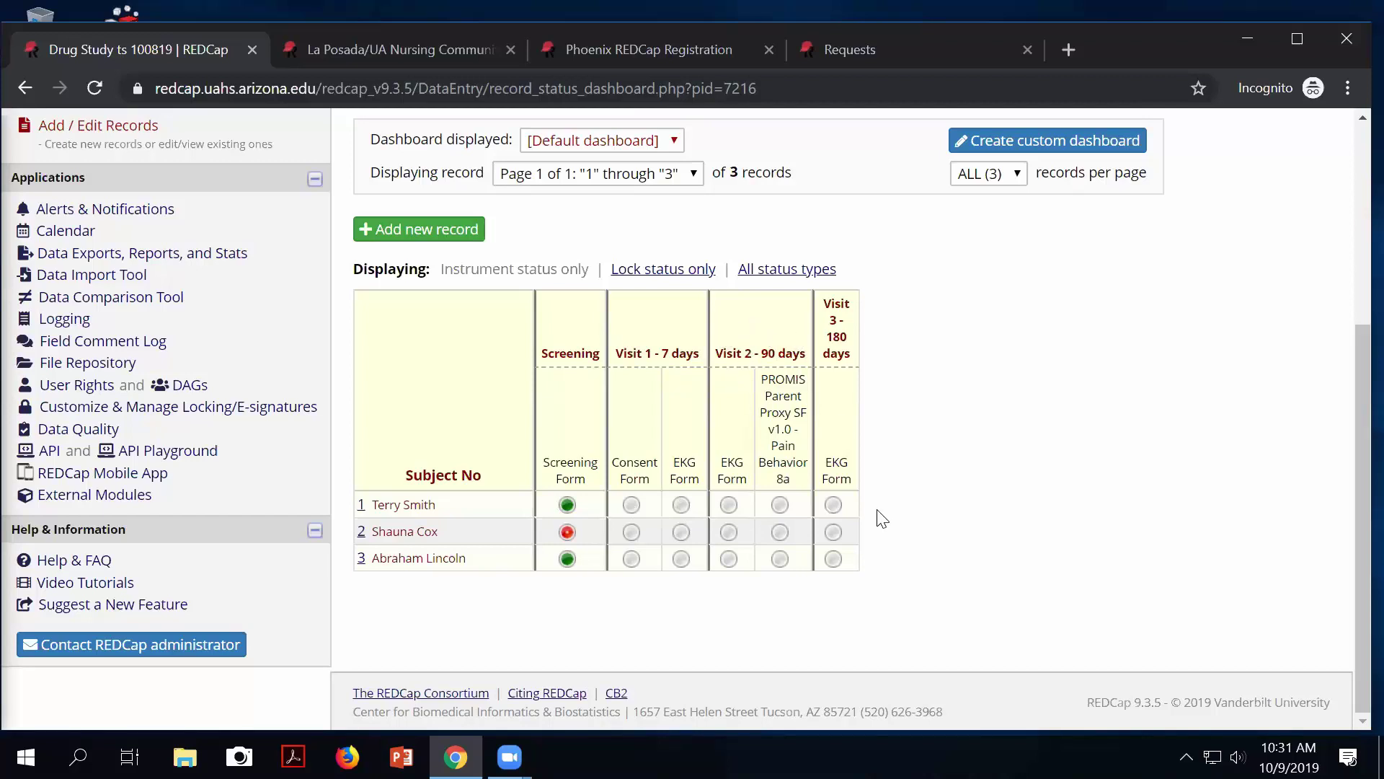
{"action": "scroll", "coordinate": [881, 518], "scroll_direction": "up", "scroll_amount": 4}
{"action": "scroll", "coordinate": [878, 519], "scroll_direction": "down", "scroll_amount": 4}
{"action": "scroll", "coordinate": [482, 403], "scroll_direction": "up", "scroll_amount": 2}
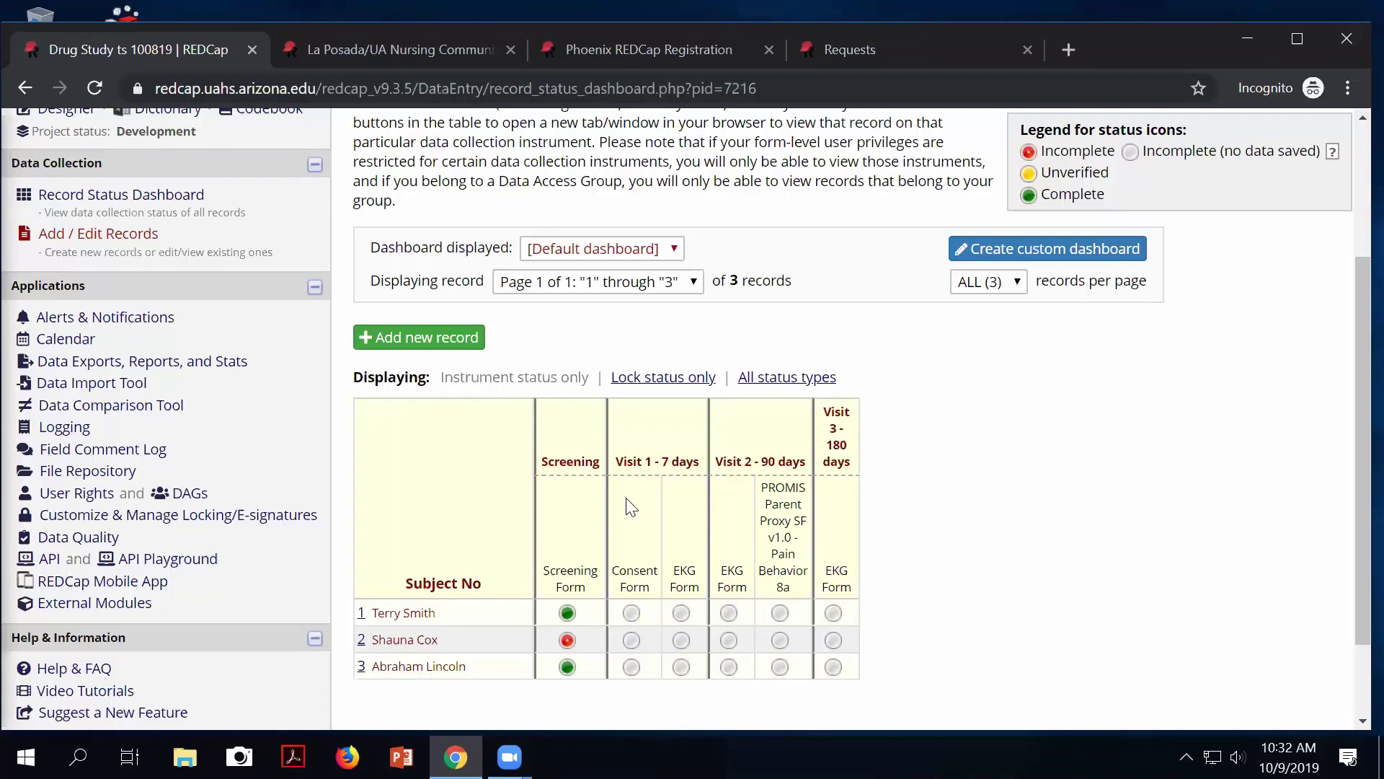
{"action": "scroll", "coordinate": [553, 425], "scroll_direction": "up", "scroll_amount": 3}
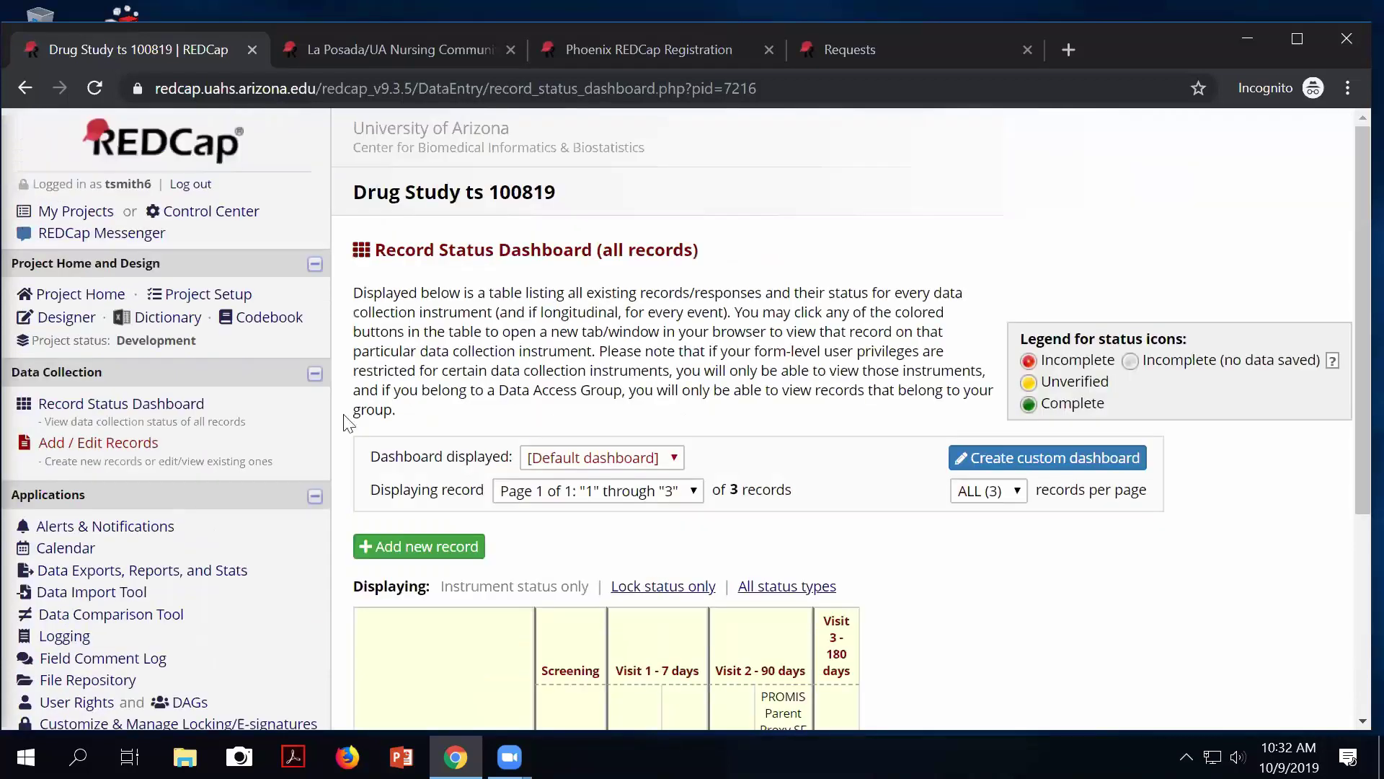
Add a new event named EKG to the project's event definitions.
{"action": "left_click", "coordinate": [201, 299]}
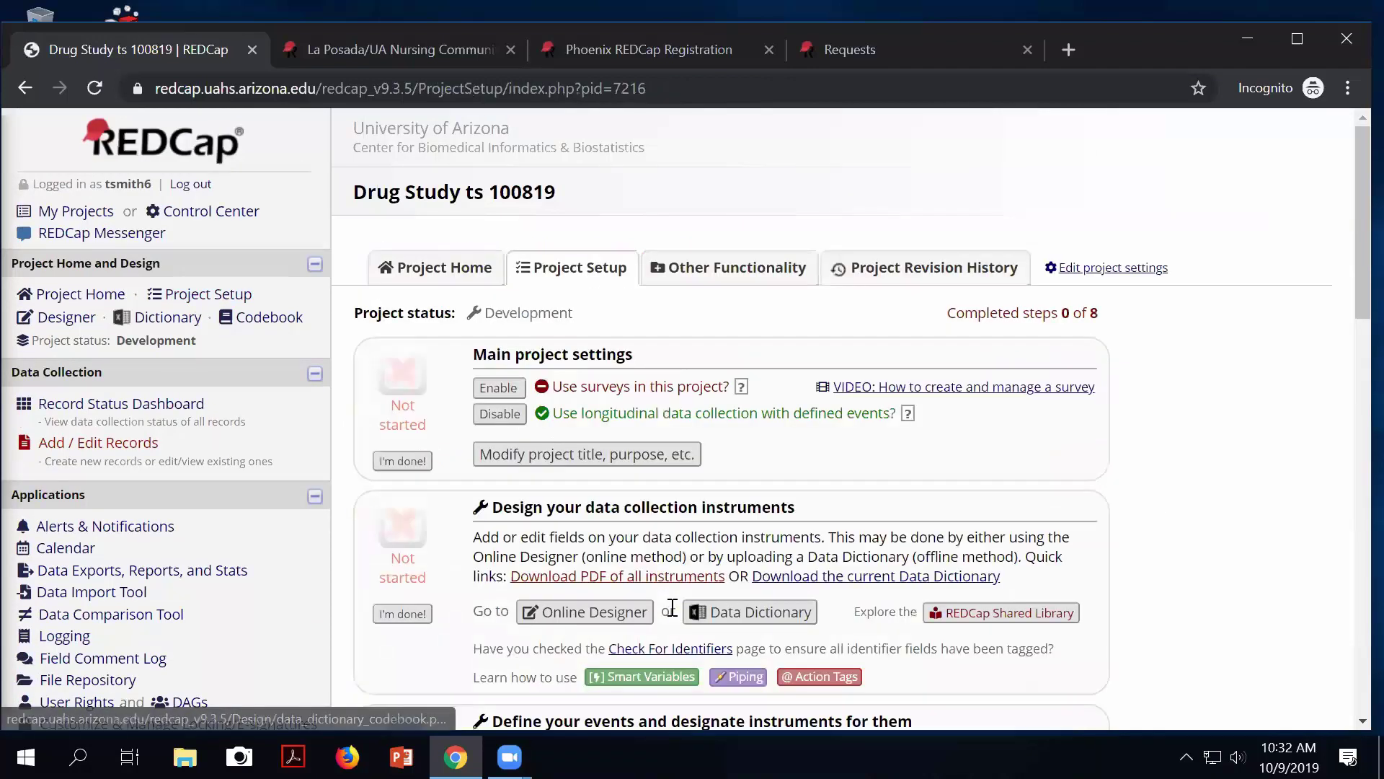
{"action": "scroll", "coordinate": [561, 656], "scroll_direction": "down", "scroll_amount": 6}
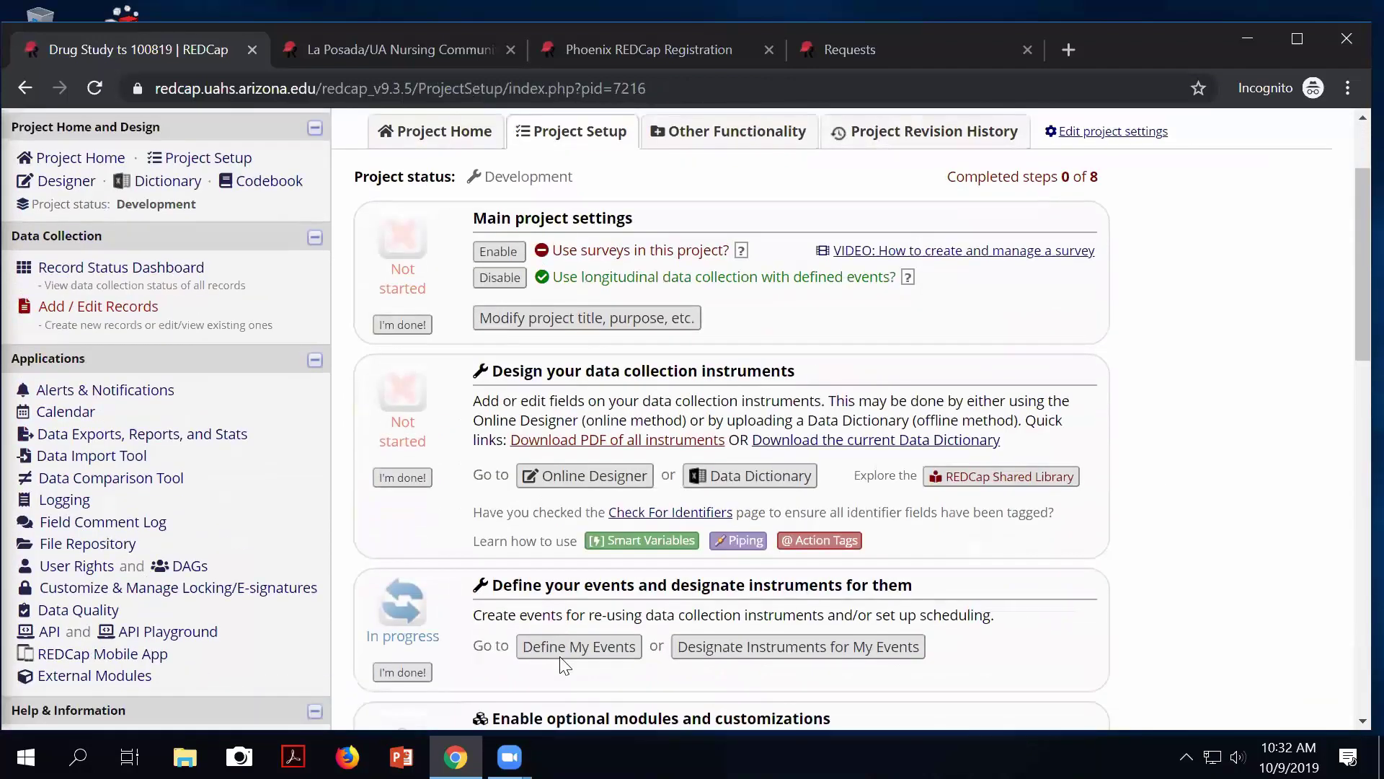
{"action": "scroll", "coordinate": [563, 663], "scroll_direction": "down", "scroll_amount": 5}
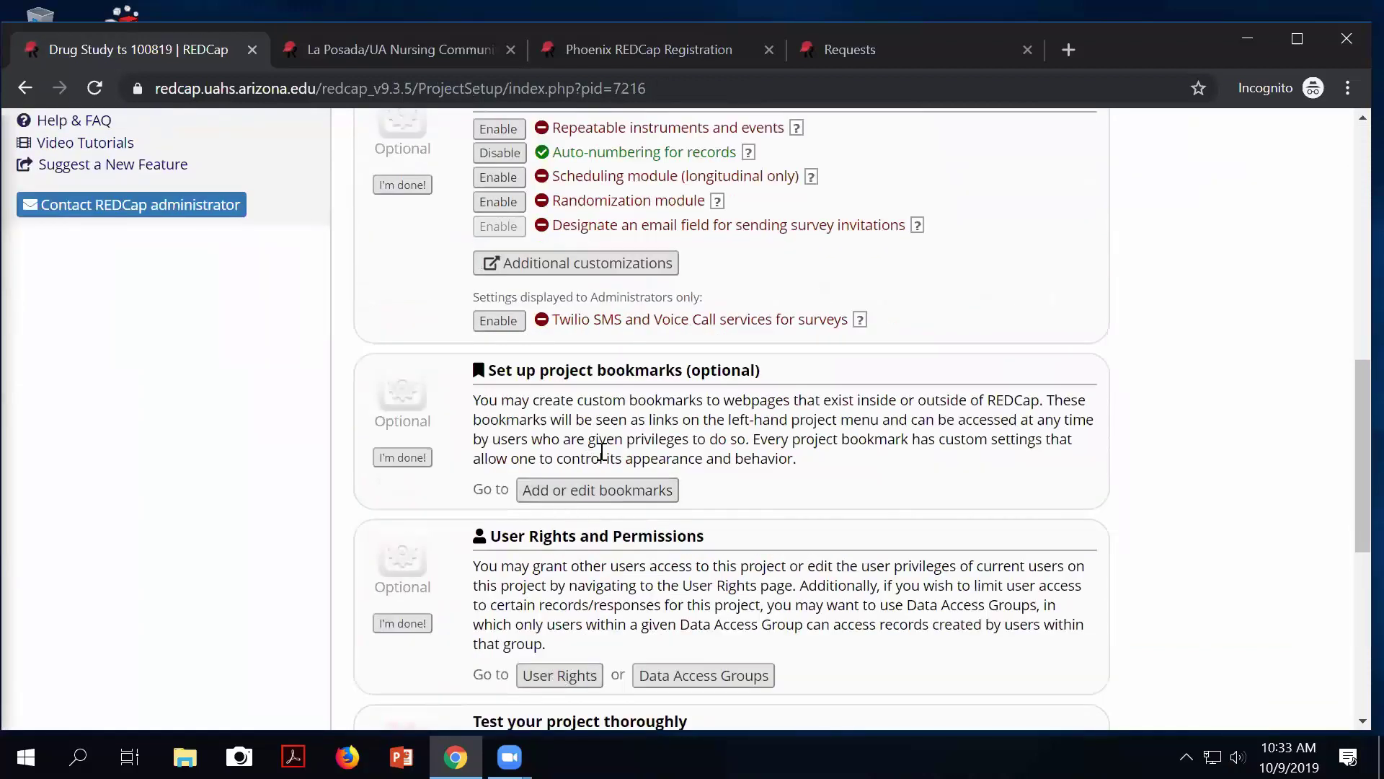
{"action": "scroll", "coordinate": [598, 446], "scroll_direction": "up", "scroll_amount": 3}
{"action": "left_click", "coordinate": [577, 242]}
{"action": "scroll", "coordinate": [658, 584], "scroll_direction": "down", "scroll_amount": 6}
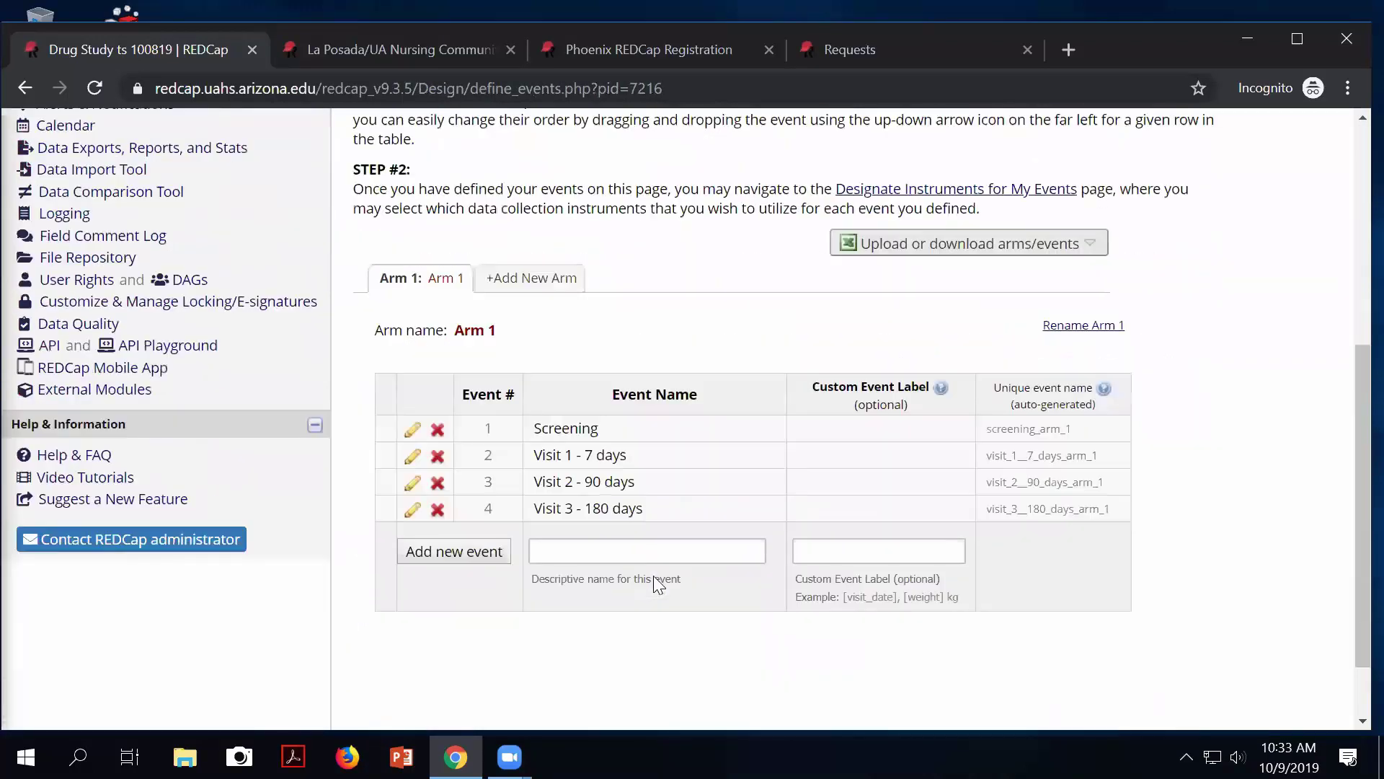
{"action": "left_click", "coordinate": [576, 543]}
{"action": "scroll", "coordinate": [652, 574], "scroll_direction": "up", "scroll_amount": 2}
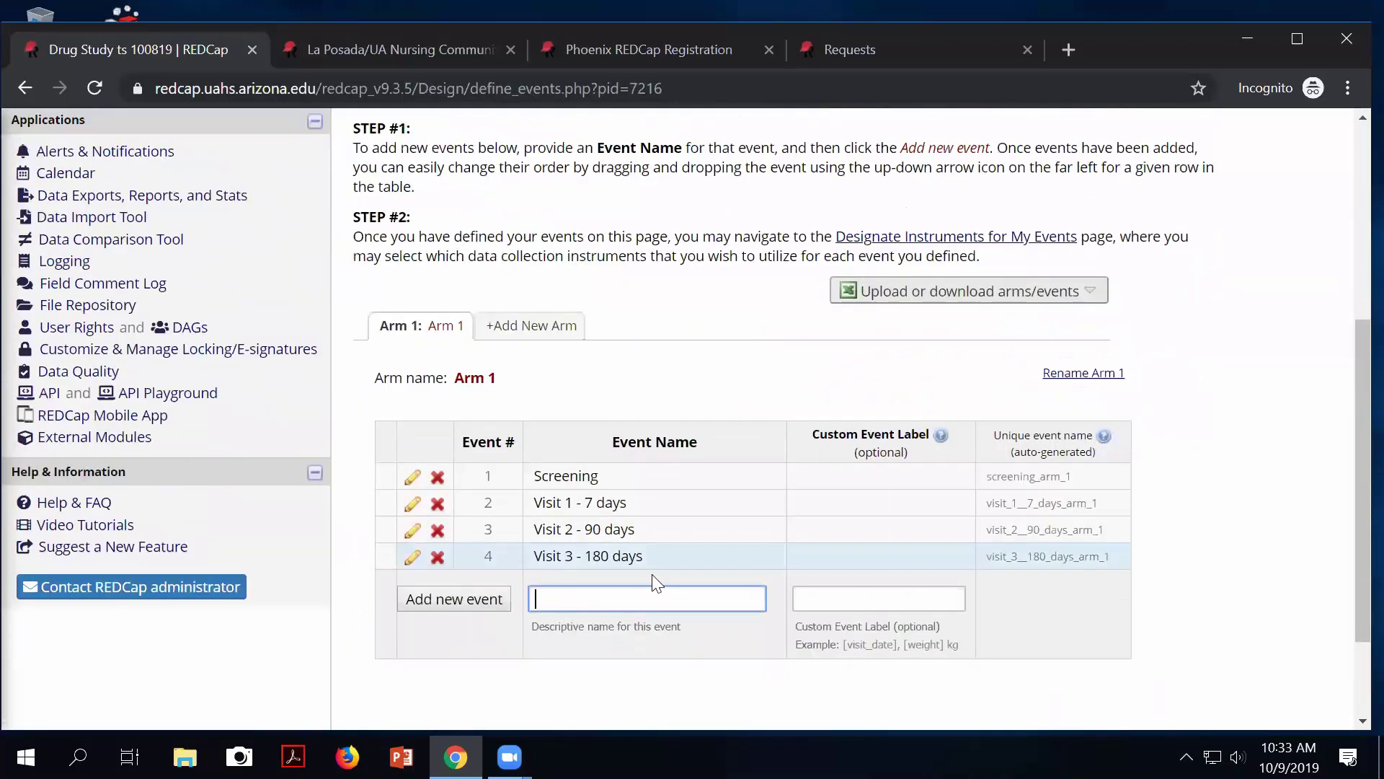
{"action": "scroll", "coordinate": [656, 581], "scroll_direction": "up", "scroll_amount": 3}
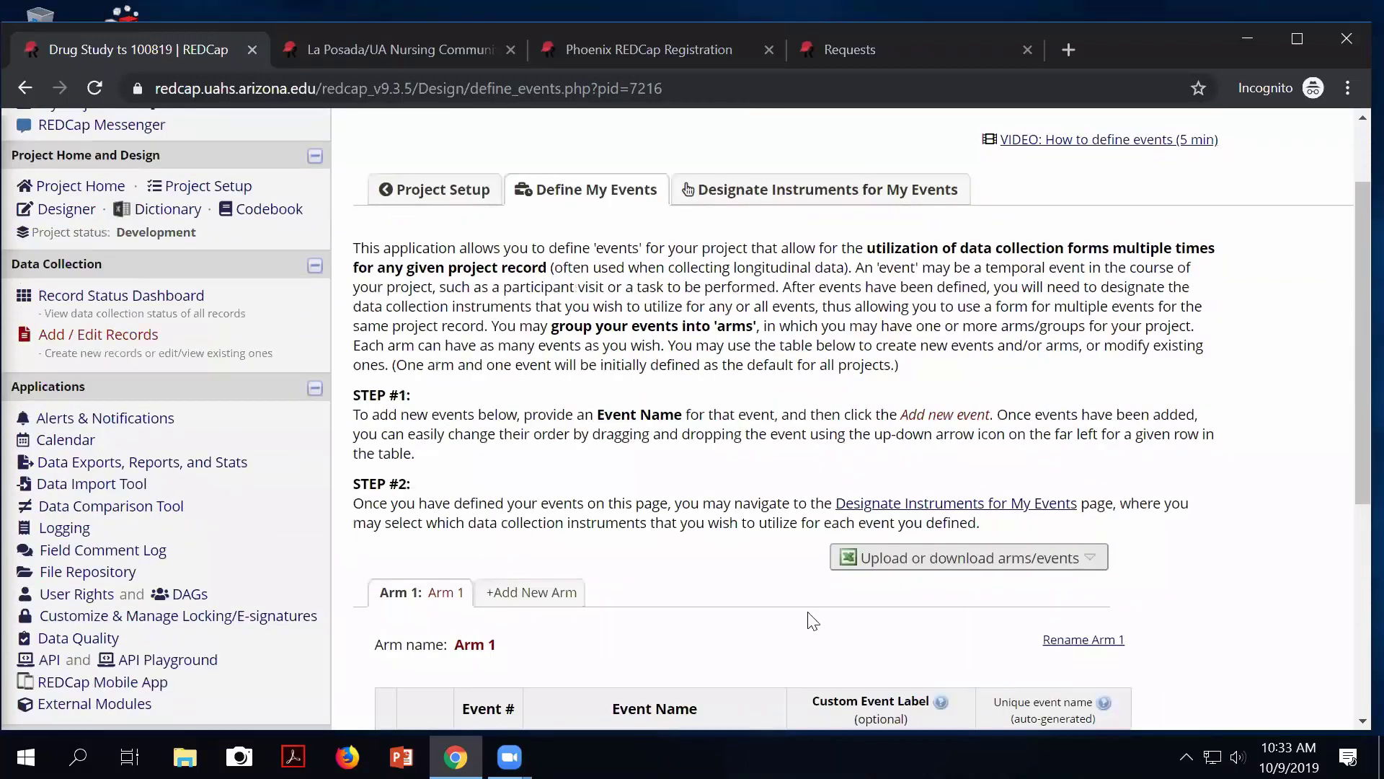
{"action": "type", "text": "EKG"}
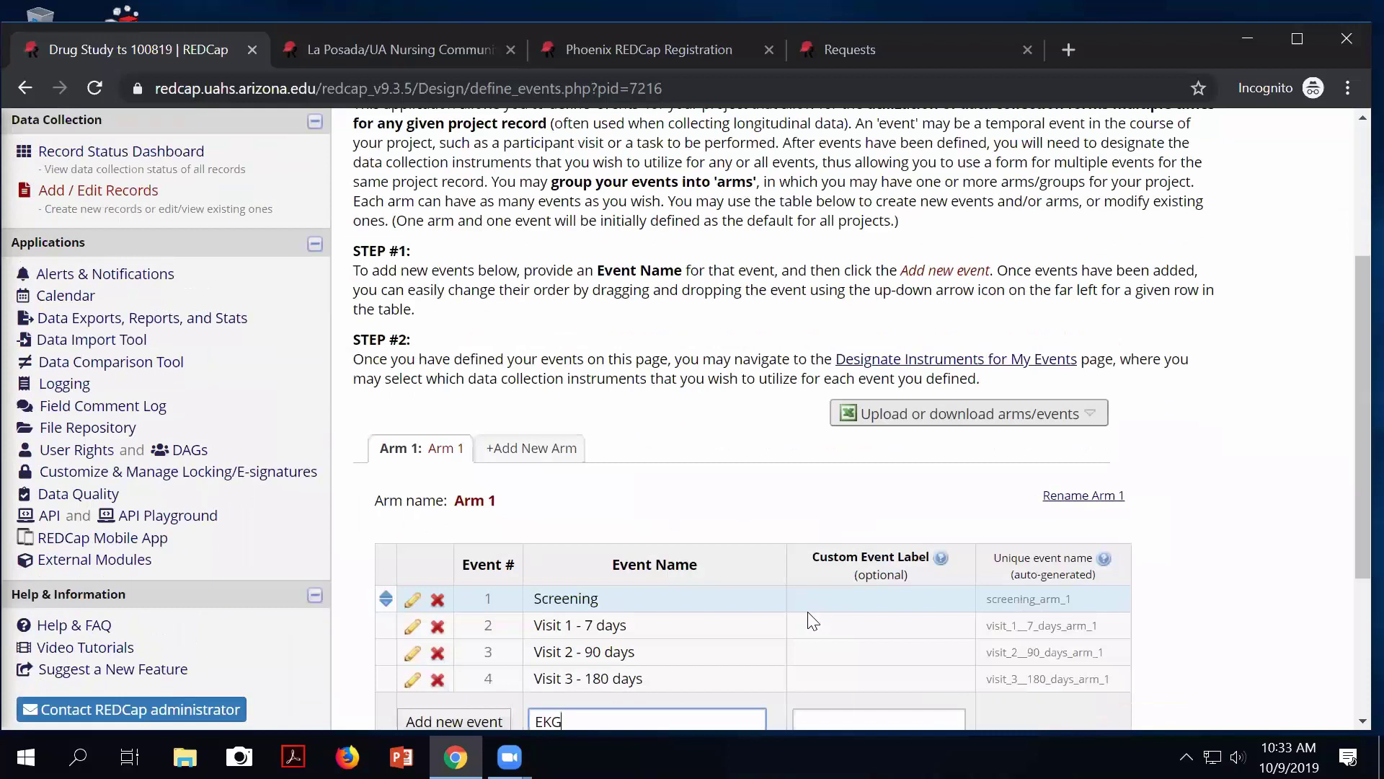
{"action": "scroll", "coordinate": [887, 615], "scroll_direction": "down", "scroll_amount": 4}
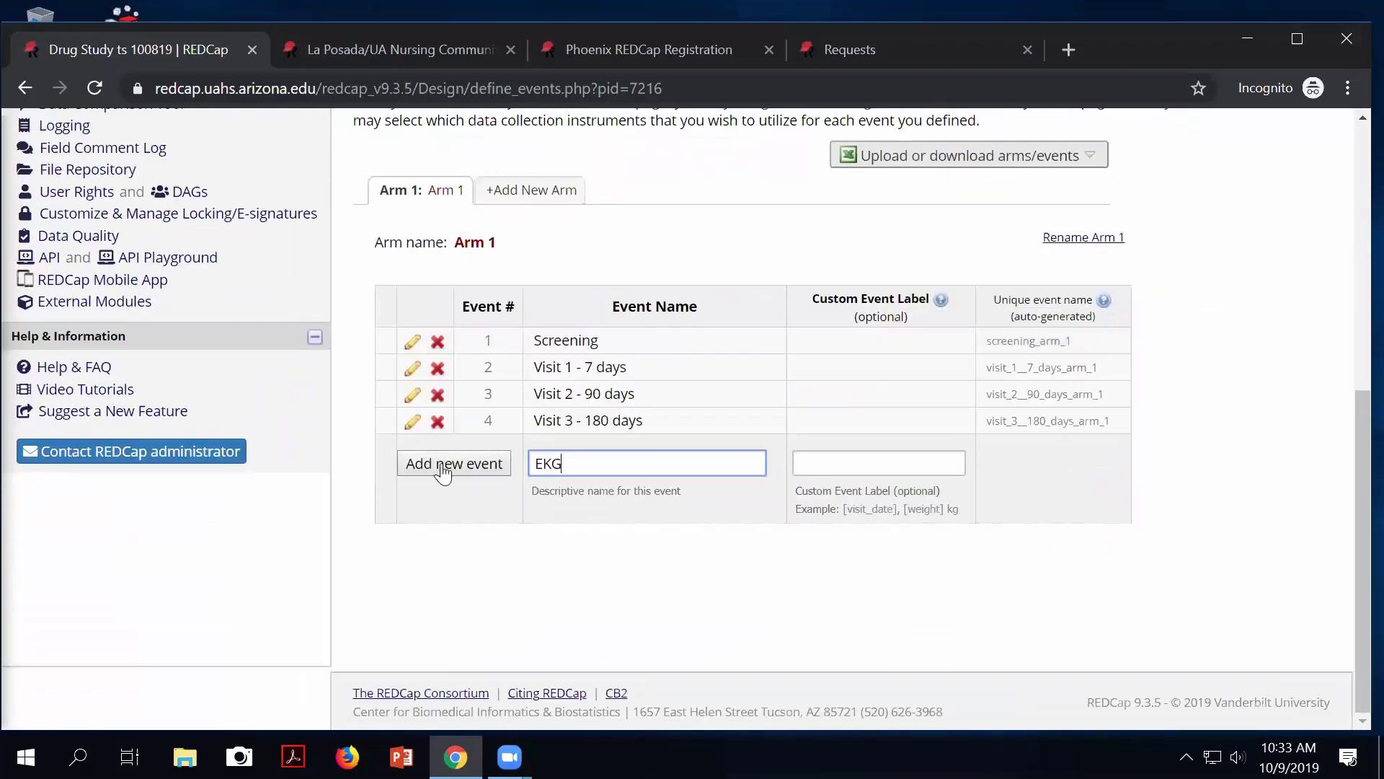
{"action": "left_click", "coordinate": [442, 467]}
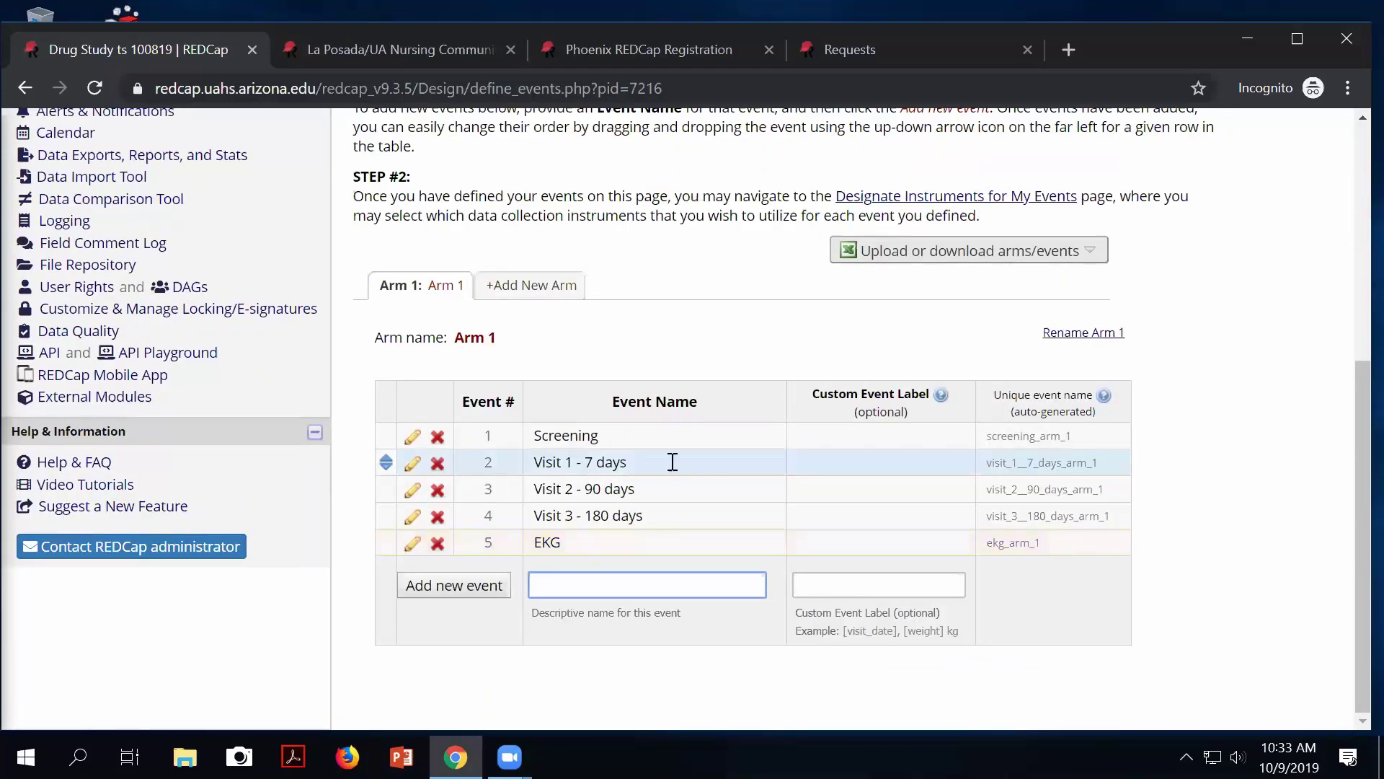
{"action": "scroll", "coordinate": [670, 460], "scroll_direction": "up", "scroll_amount": 6}
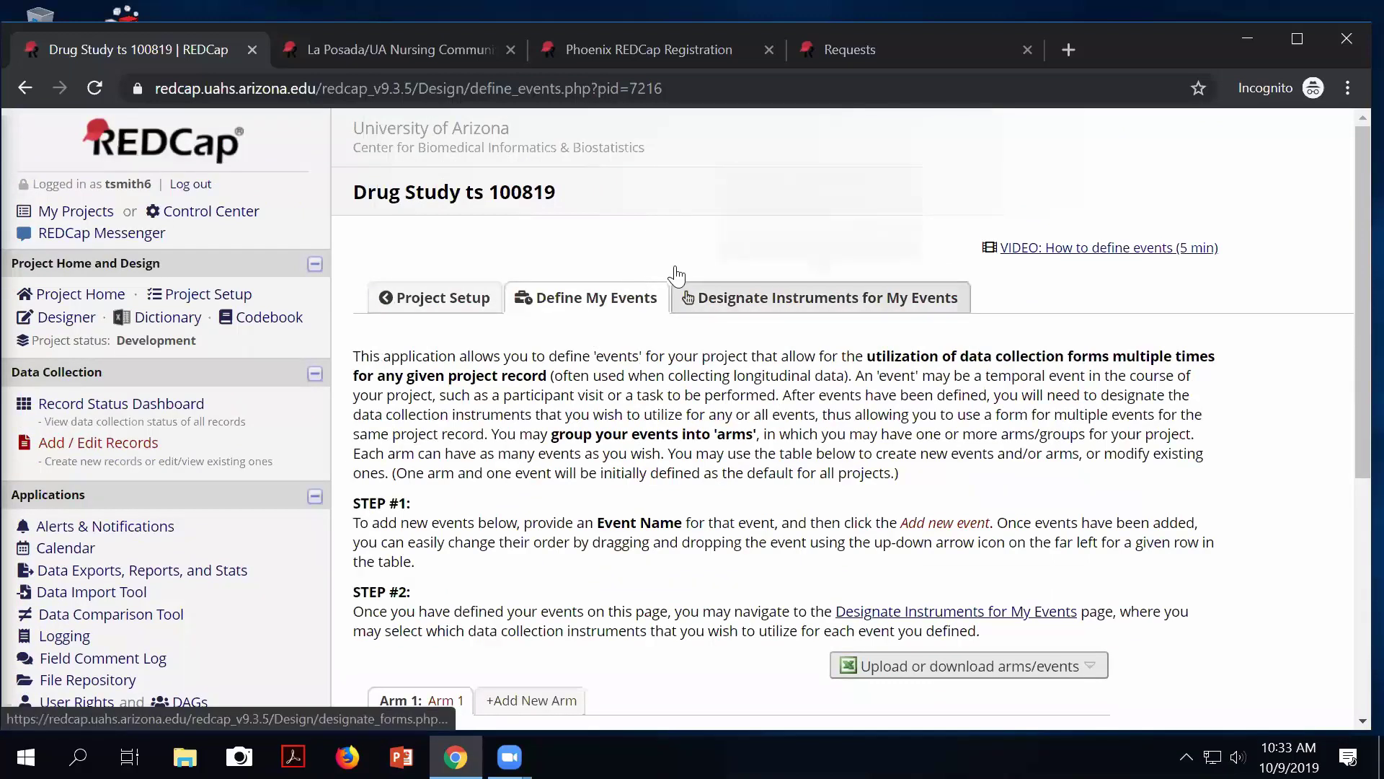
Assign the EKG Form to the EKG event and save the instrument designations.
{"action": "left_click", "coordinate": [735, 309]}
{"action": "scroll", "coordinate": [855, 467], "scroll_direction": "down", "scroll_amount": 4}
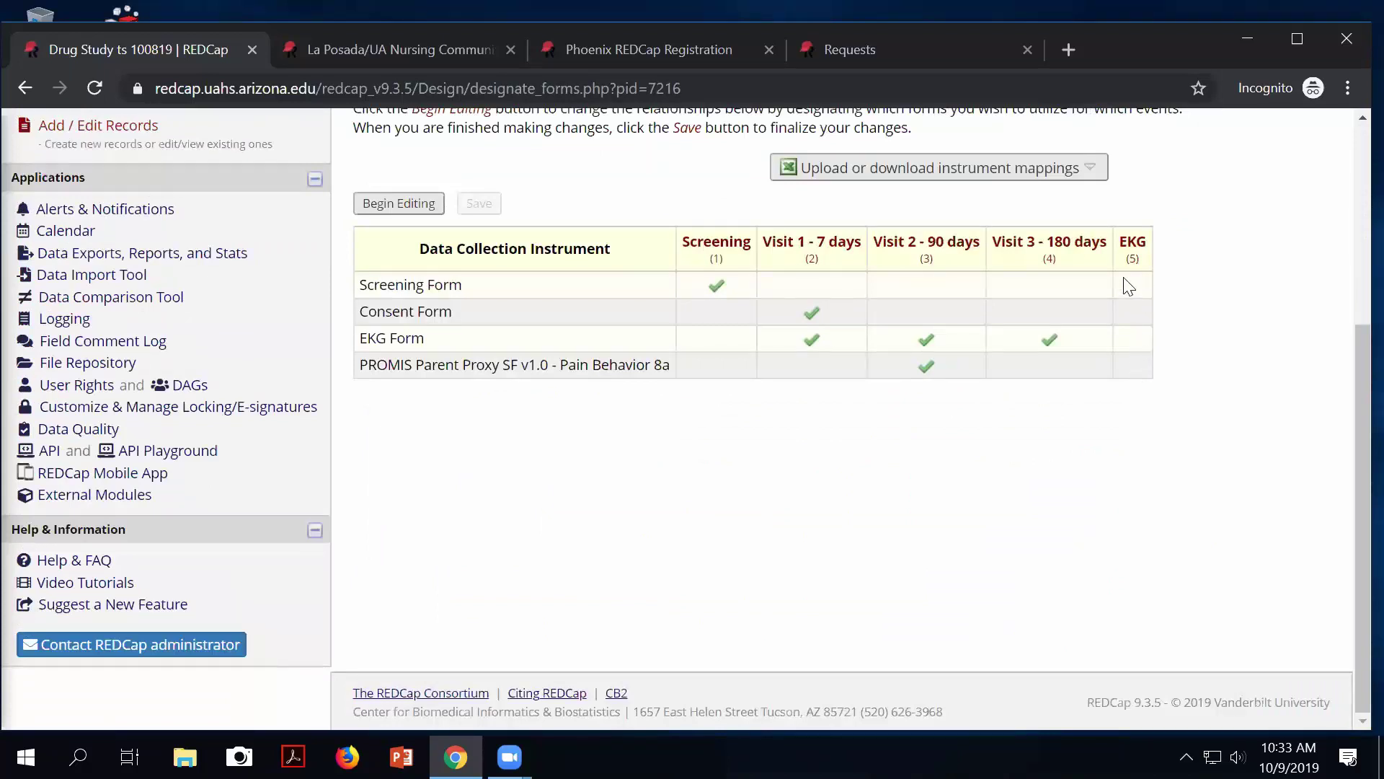
{"action": "left_click", "coordinate": [401, 207]}
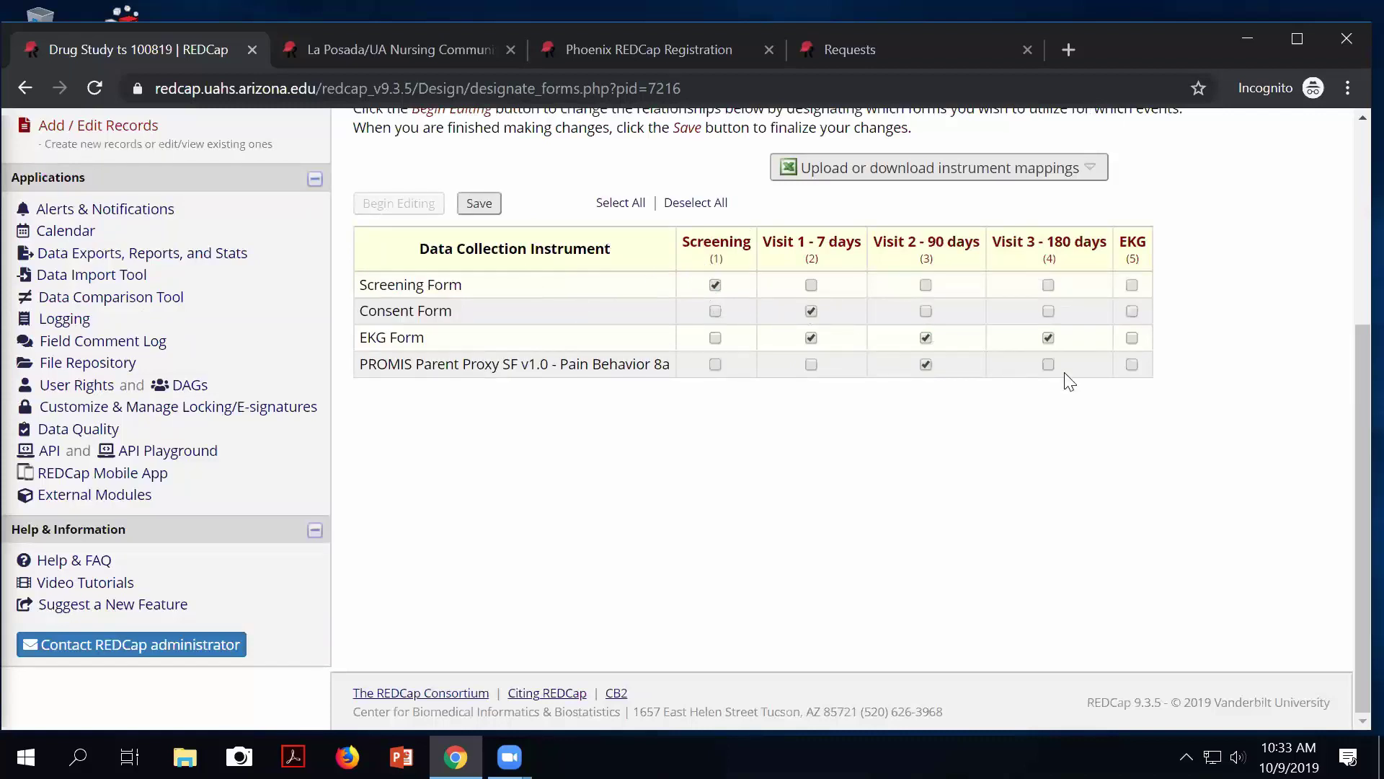
{"action": "left_click", "coordinate": [1132, 338]}
{"action": "left_click", "coordinate": [480, 204]}
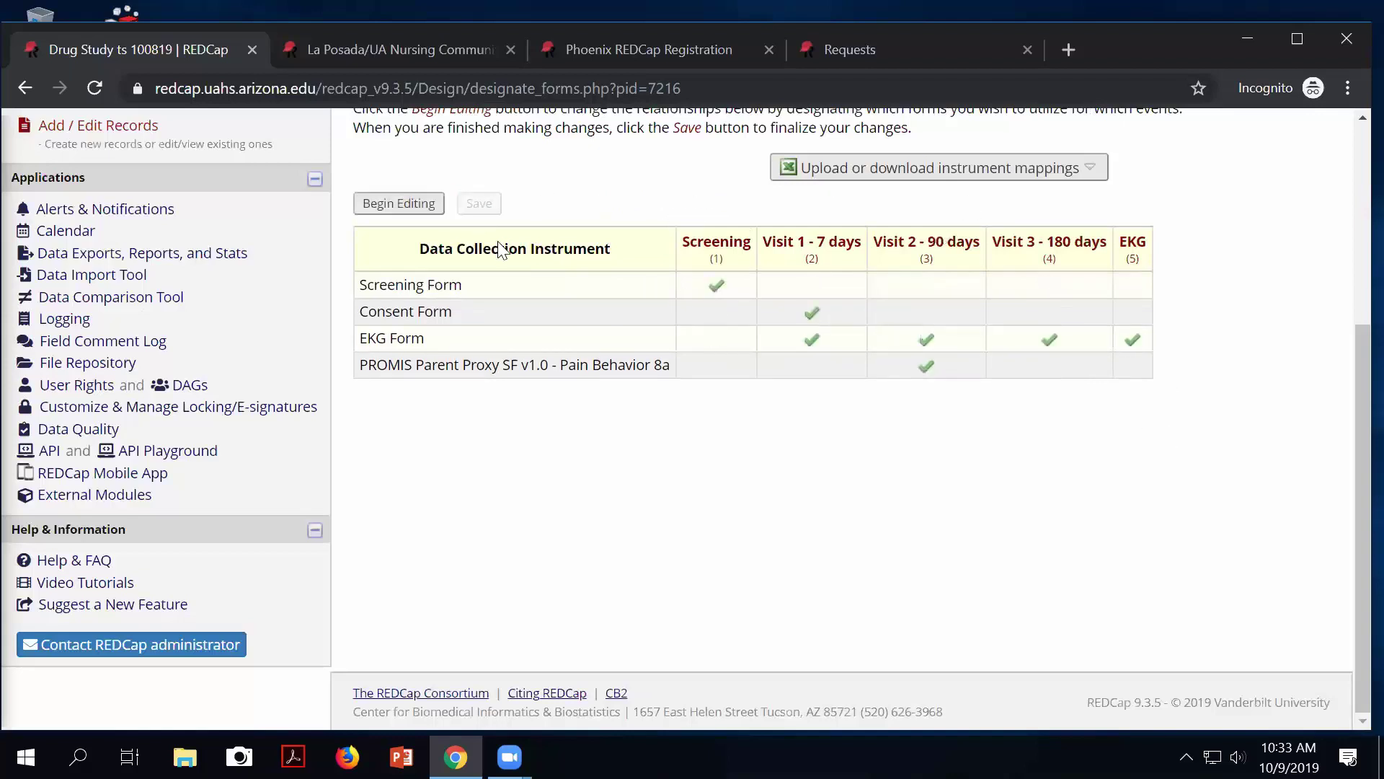
{"action": "scroll", "coordinate": [440, 373], "scroll_direction": "up", "scroll_amount": 5}
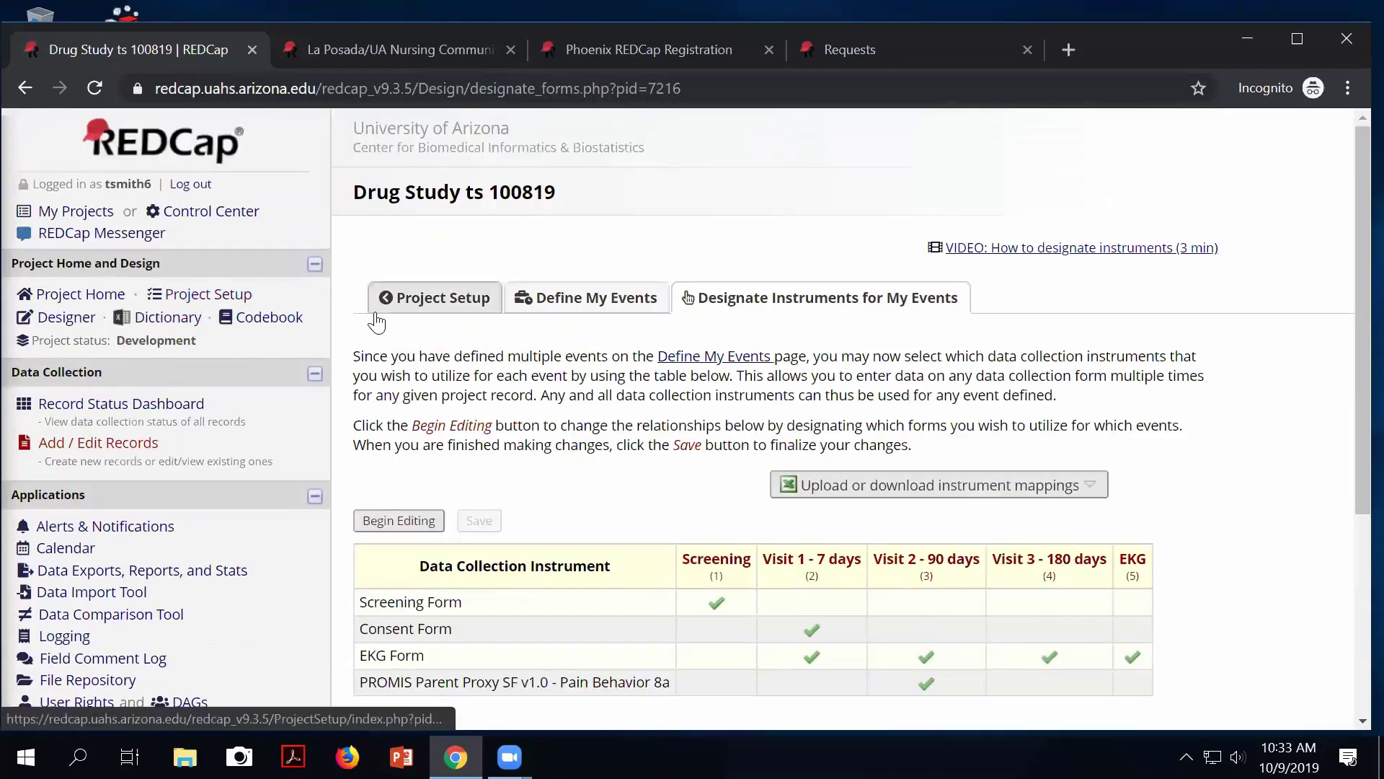
Enable Repeatable instruments and events in Project Setup's optional modules.
{"action": "left_click", "coordinate": [453, 310]}
{"action": "scroll", "coordinate": [851, 483], "scroll_direction": "down", "scroll_amount": 5}
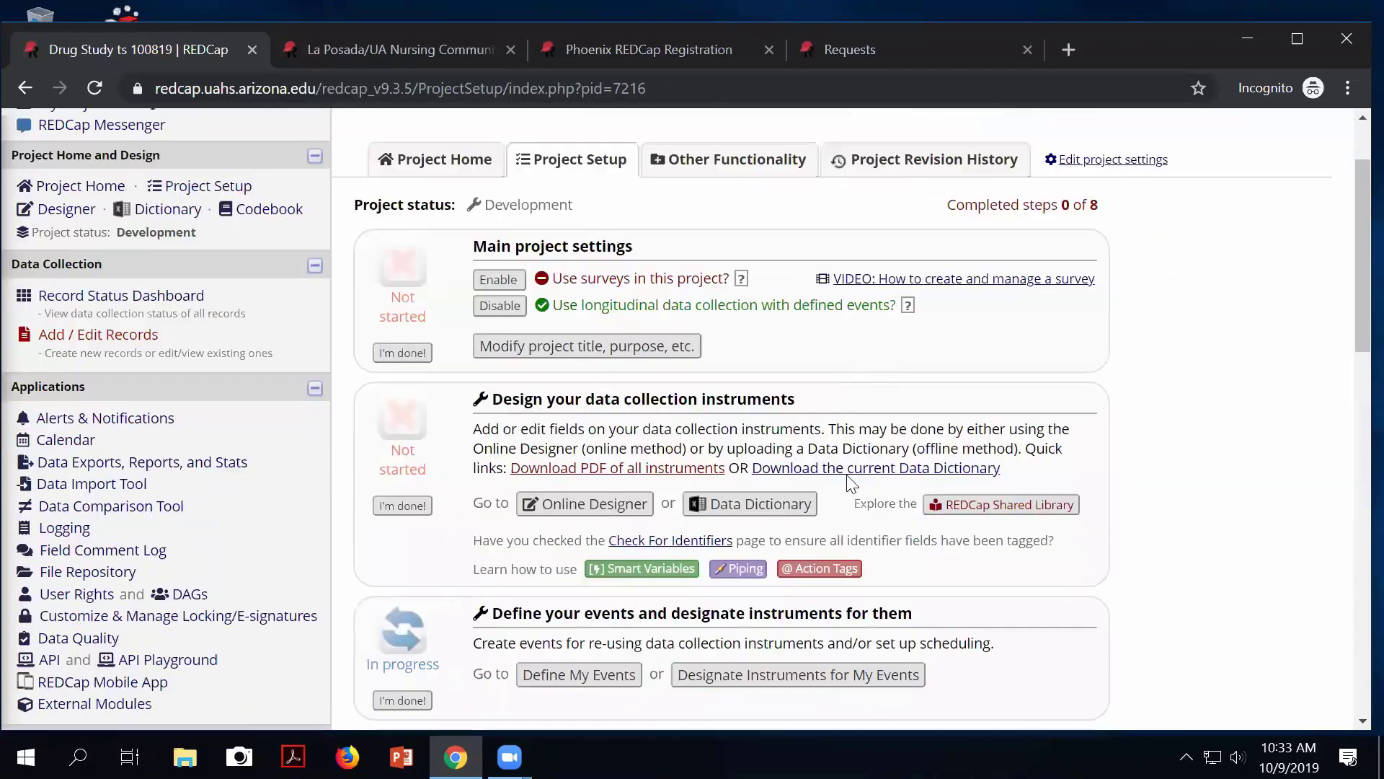
{"action": "scroll", "coordinate": [849, 488], "scroll_direction": "down", "scroll_amount": 3}
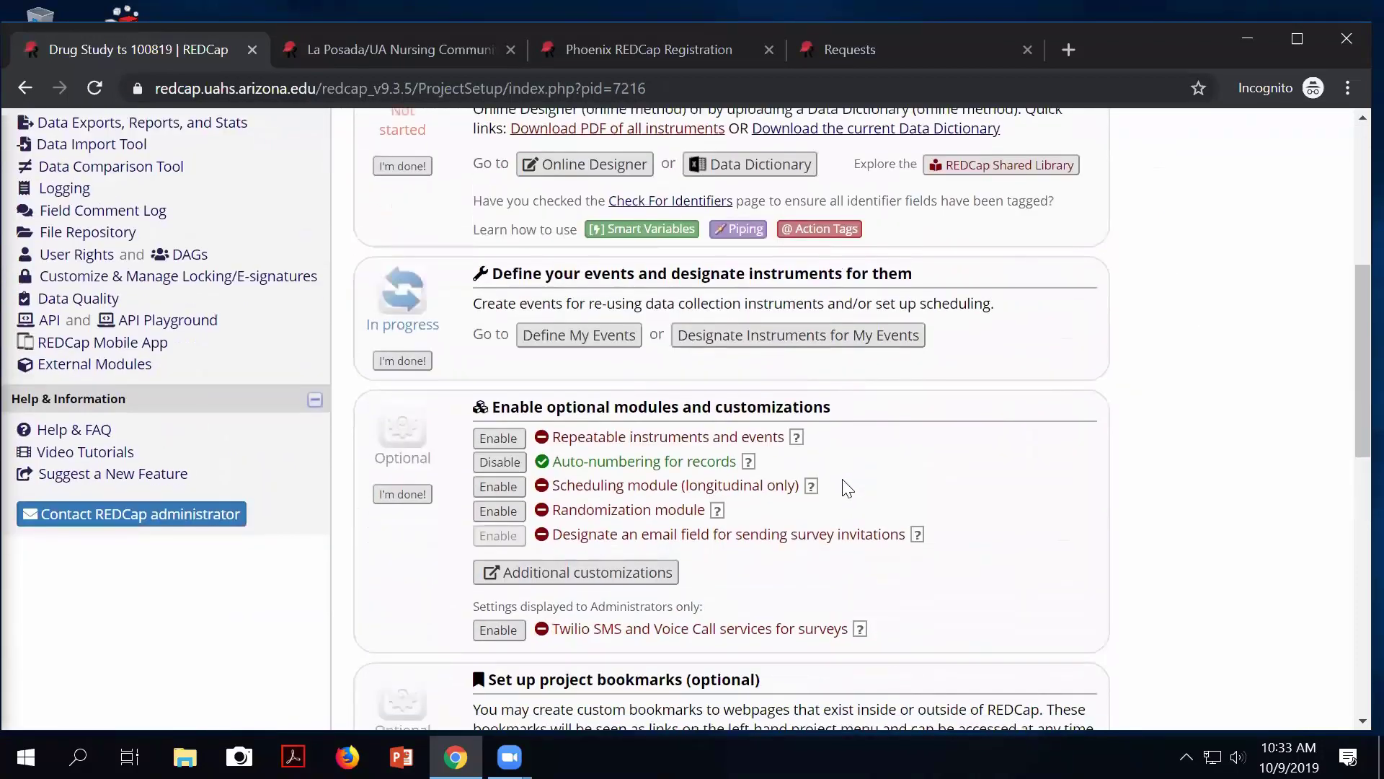
{"action": "left_click_drag", "start_coordinate": [852, 317], "coordinate": [578, 310]}
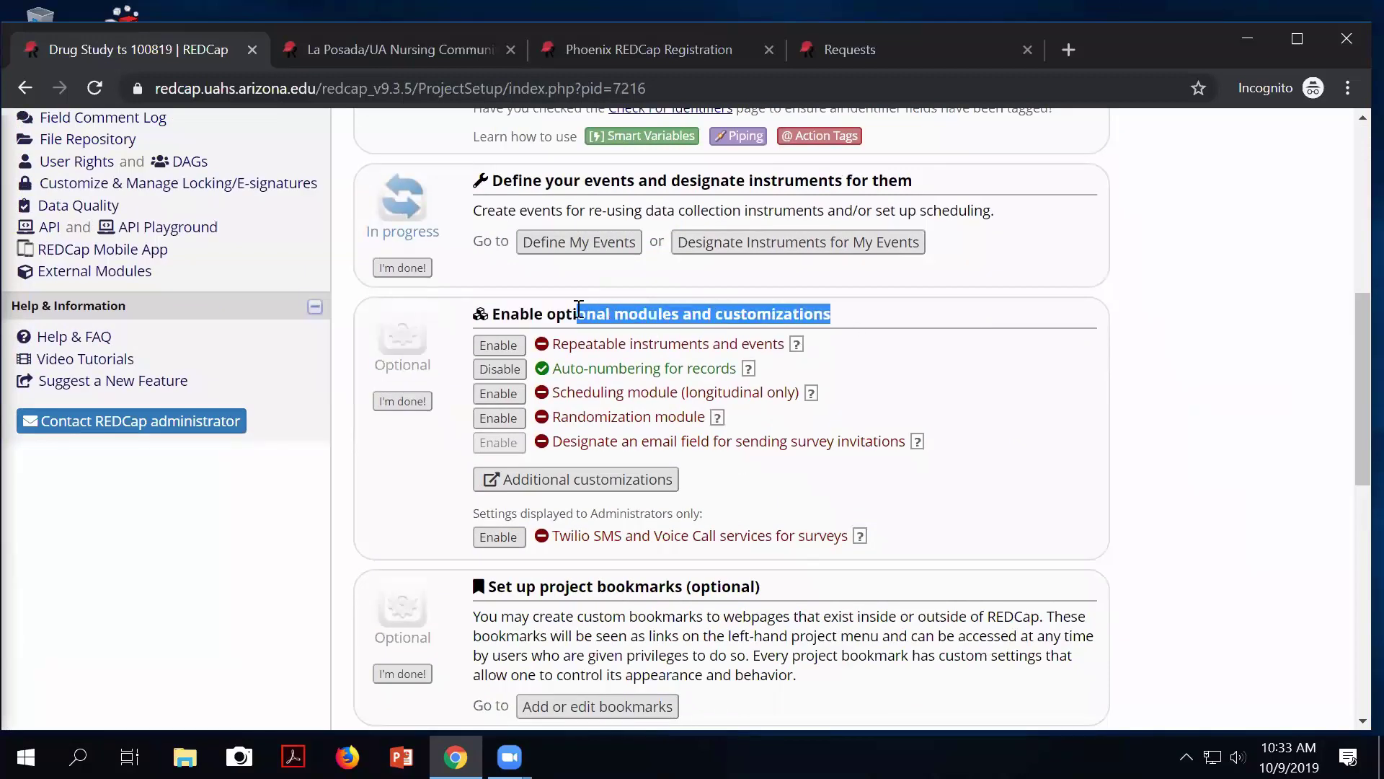
{"action": "left_click_drag", "start_coordinate": [571, 345], "coordinate": [631, 352]}
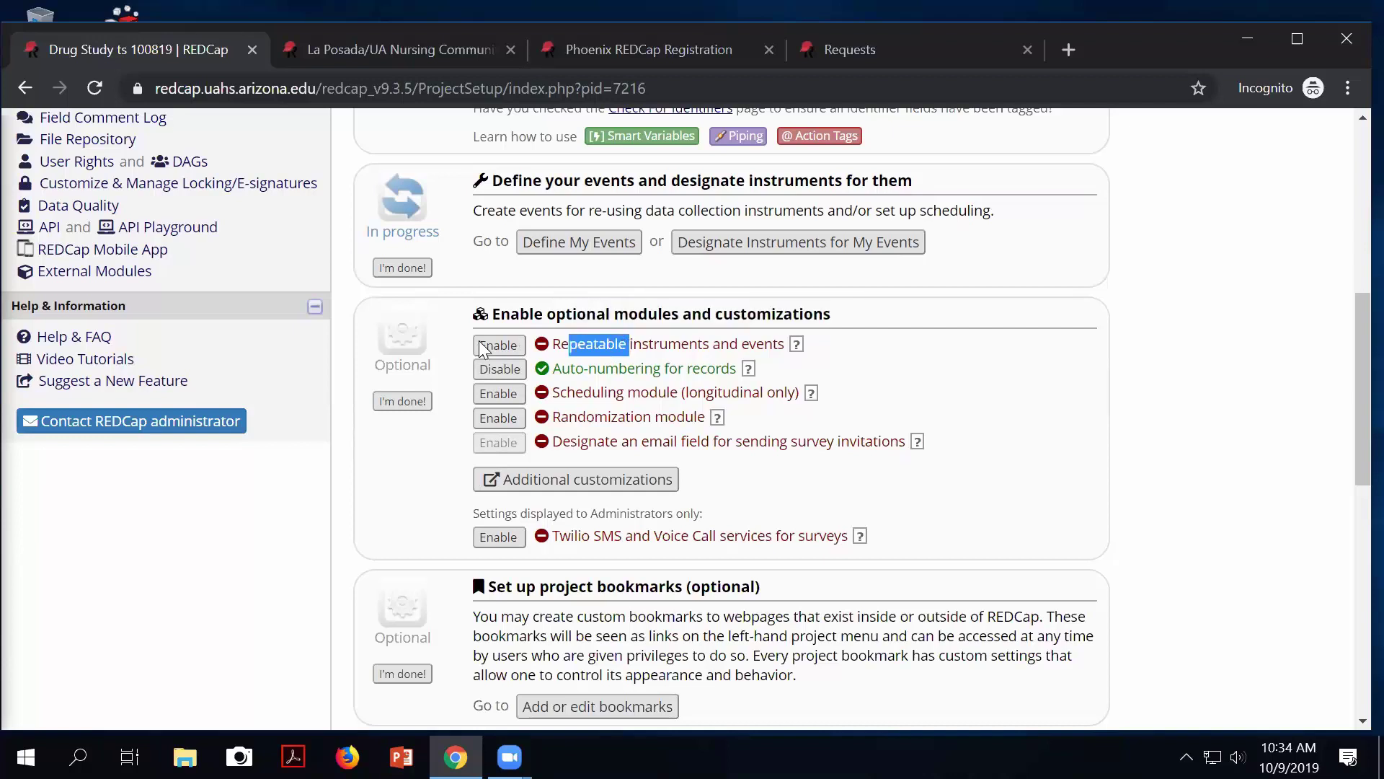
{"action": "left_click", "coordinate": [509, 350]}
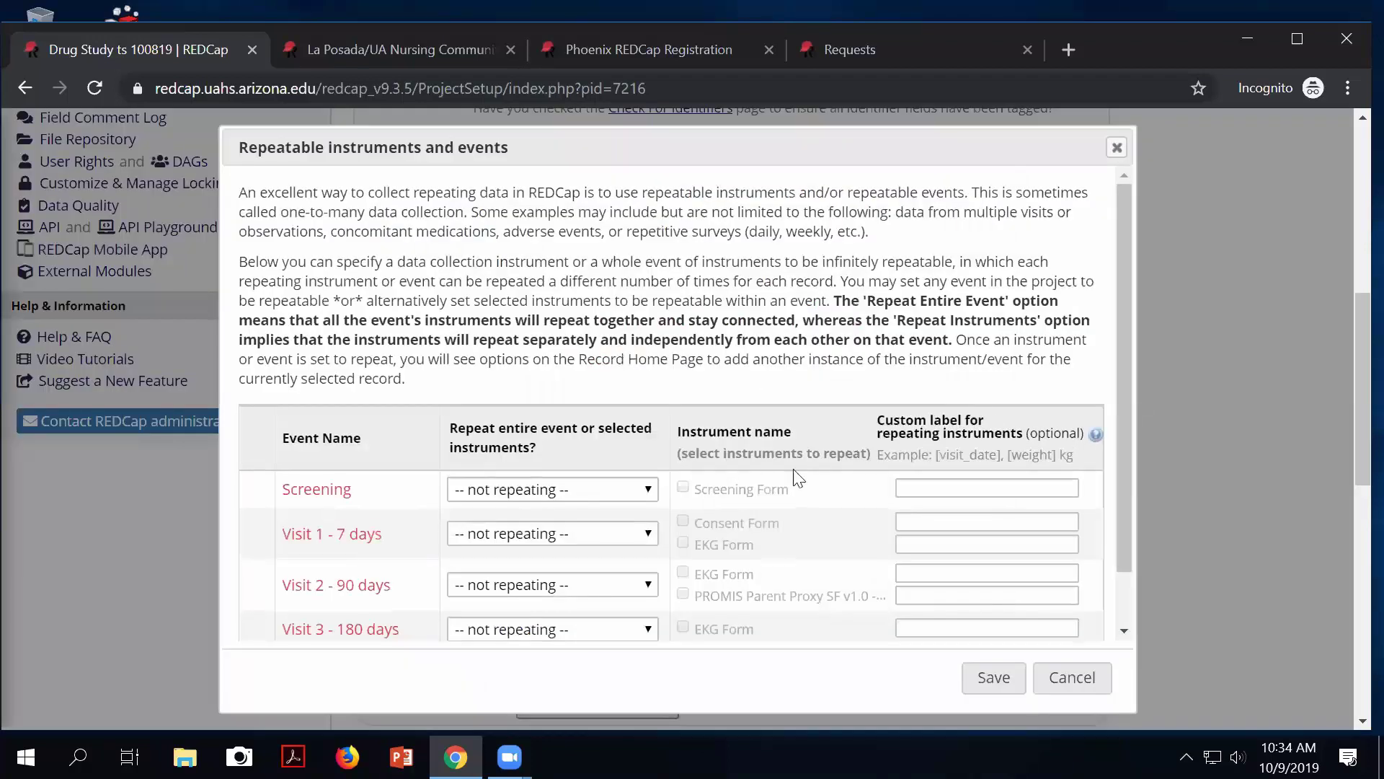
Set the EKG event to Repeat Instruments with EKG Form ticked, and save.
{"action": "scroll", "coordinate": [605, 537], "scroll_direction": "down", "scroll_amount": 1}
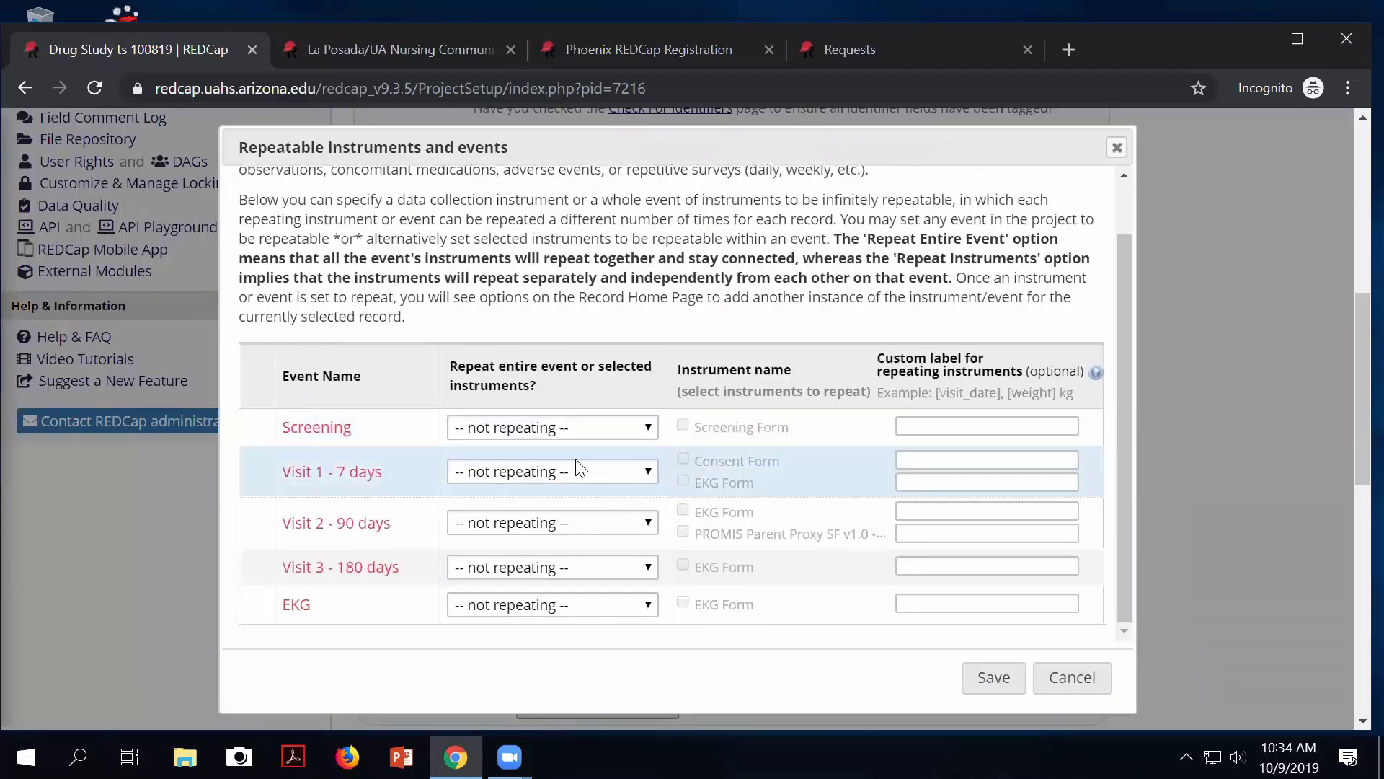
{"action": "scroll", "coordinate": [581, 469], "scroll_direction": "down", "scroll_amount": 3}
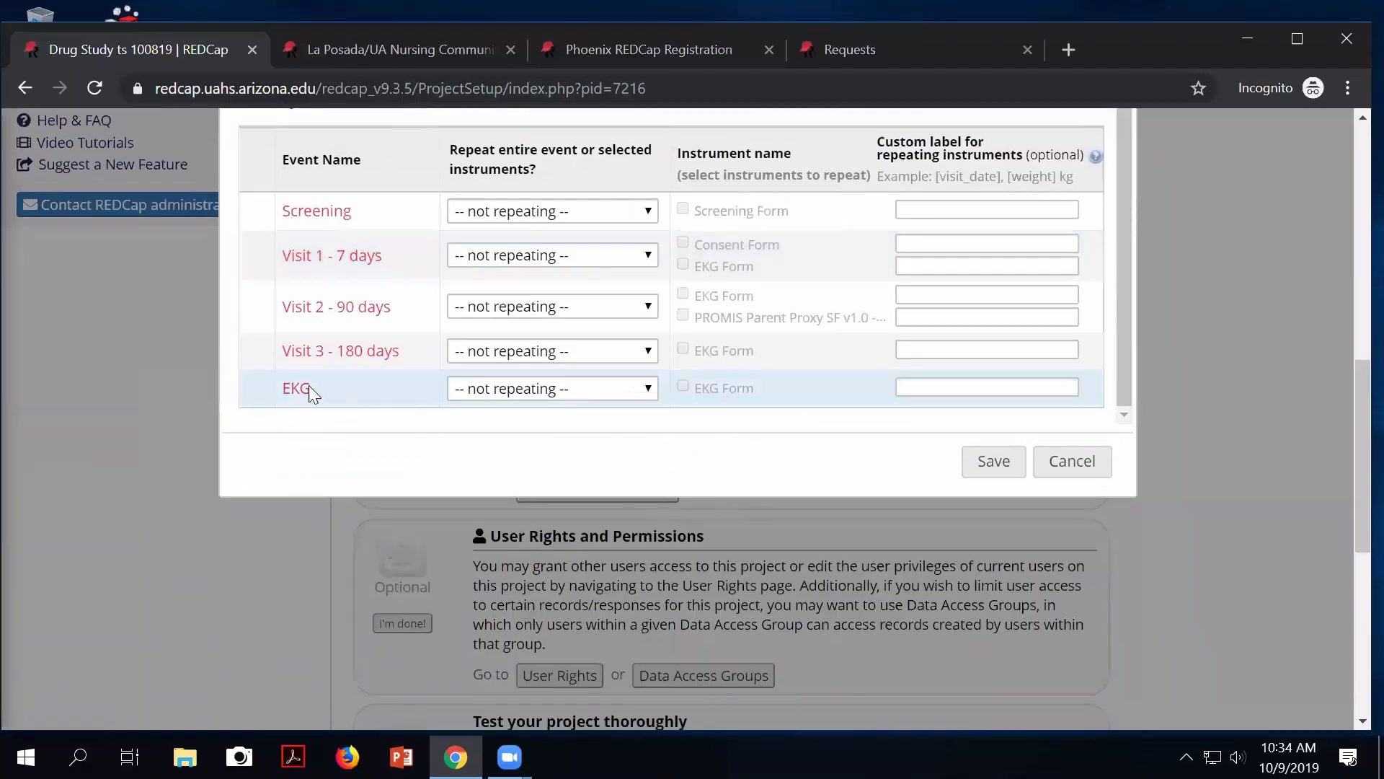
{"action": "left_click", "coordinate": [585, 389]}
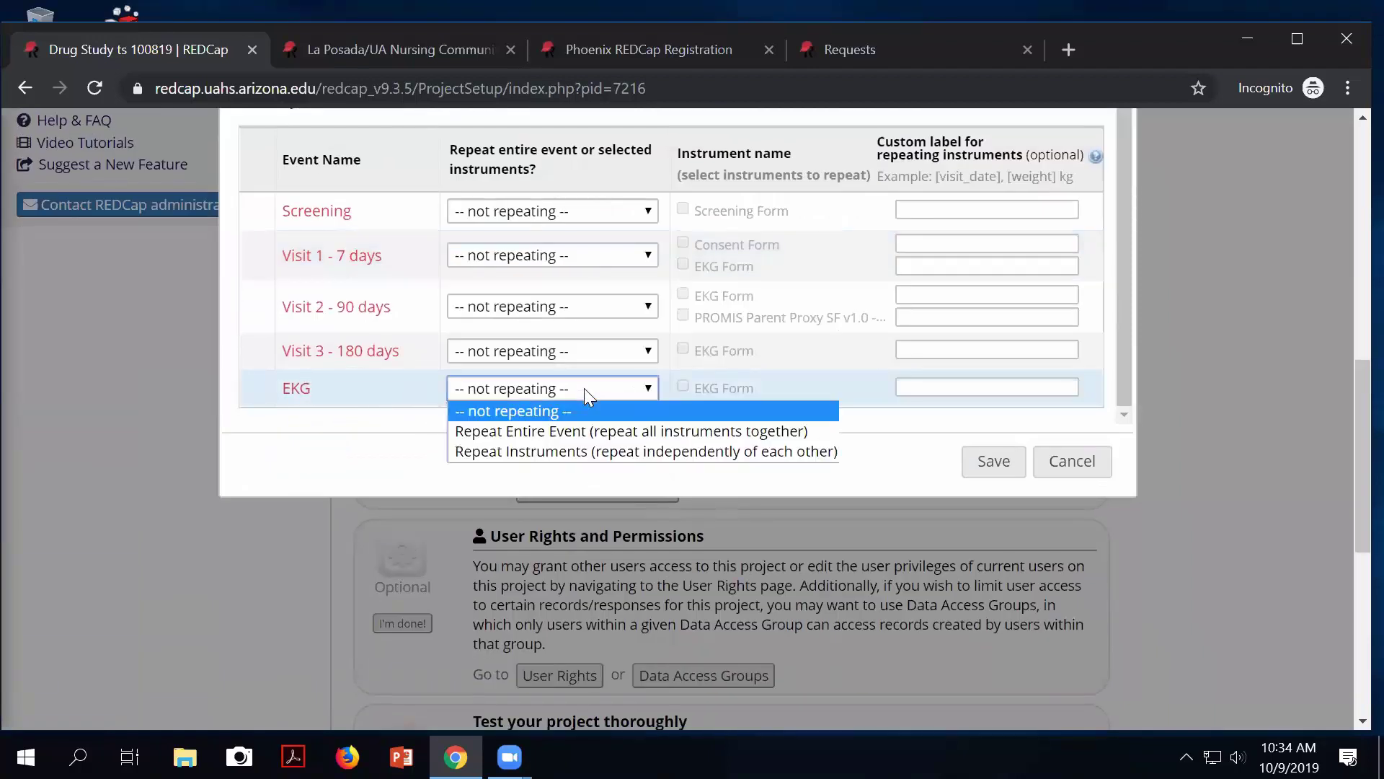
{"action": "left_click", "coordinate": [566, 452]}
{"action": "left_click", "coordinate": [683, 388]}
{"action": "left_click", "coordinate": [996, 470]}
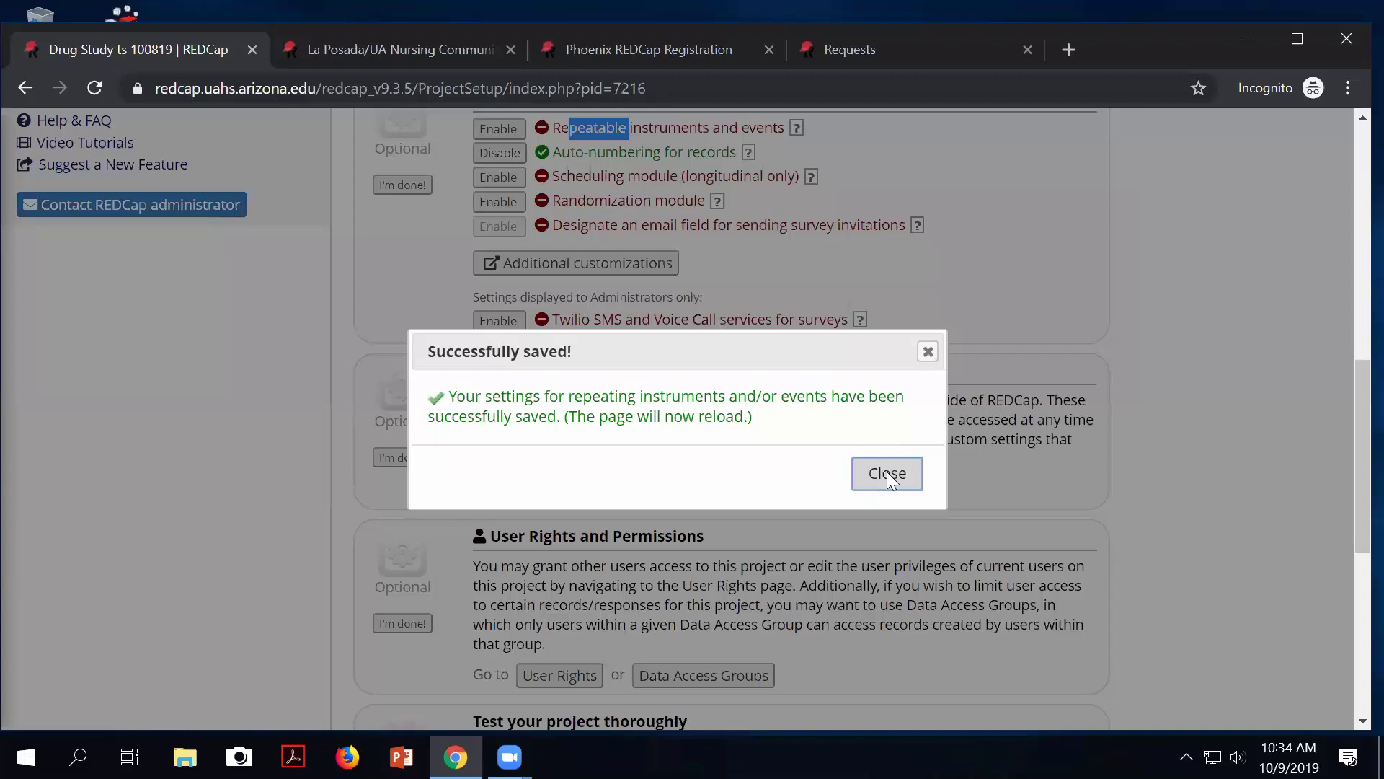
{"action": "left_click", "coordinate": [886, 472]}
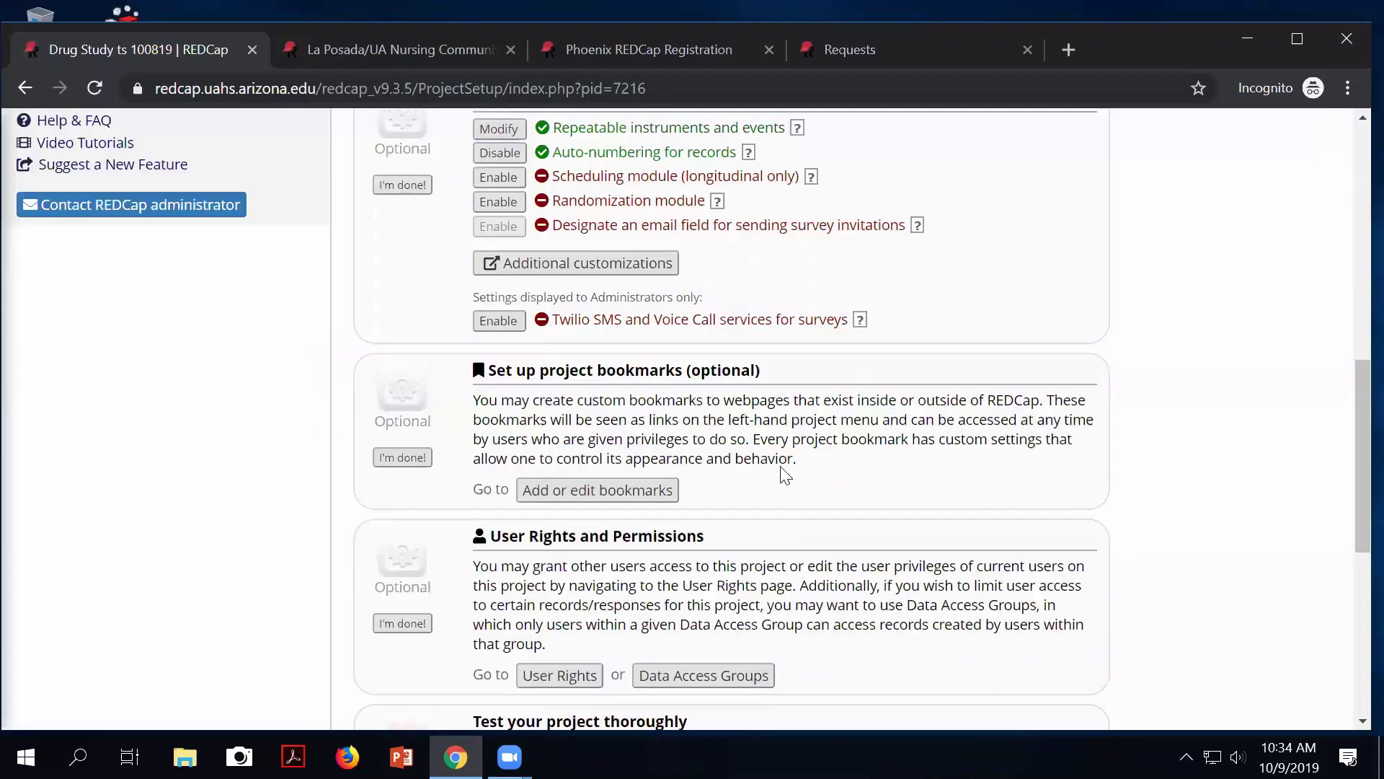
{"action": "scroll", "coordinate": [785, 475], "scroll_direction": "up", "scroll_amount": 5}
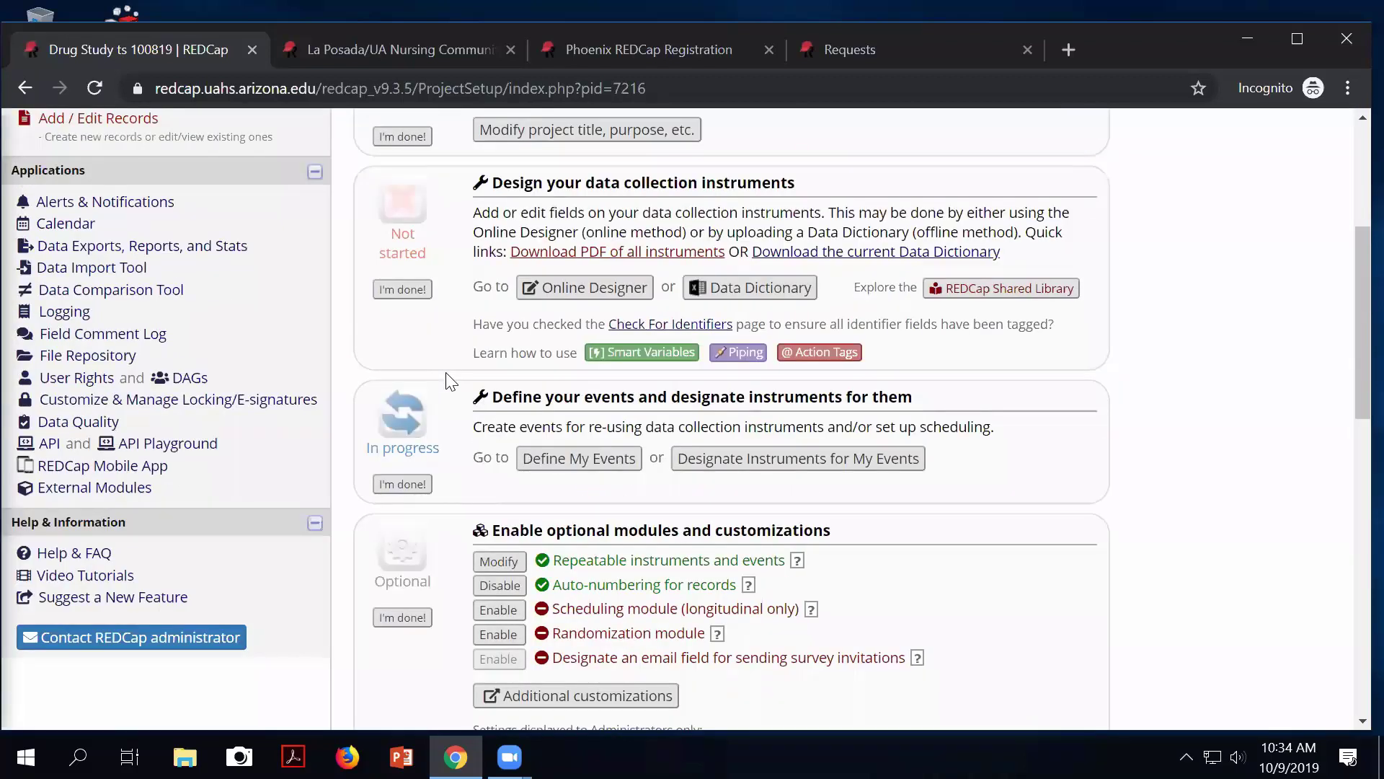
{"action": "scroll", "coordinate": [447, 380], "scroll_direction": "up", "scroll_amount": 4}
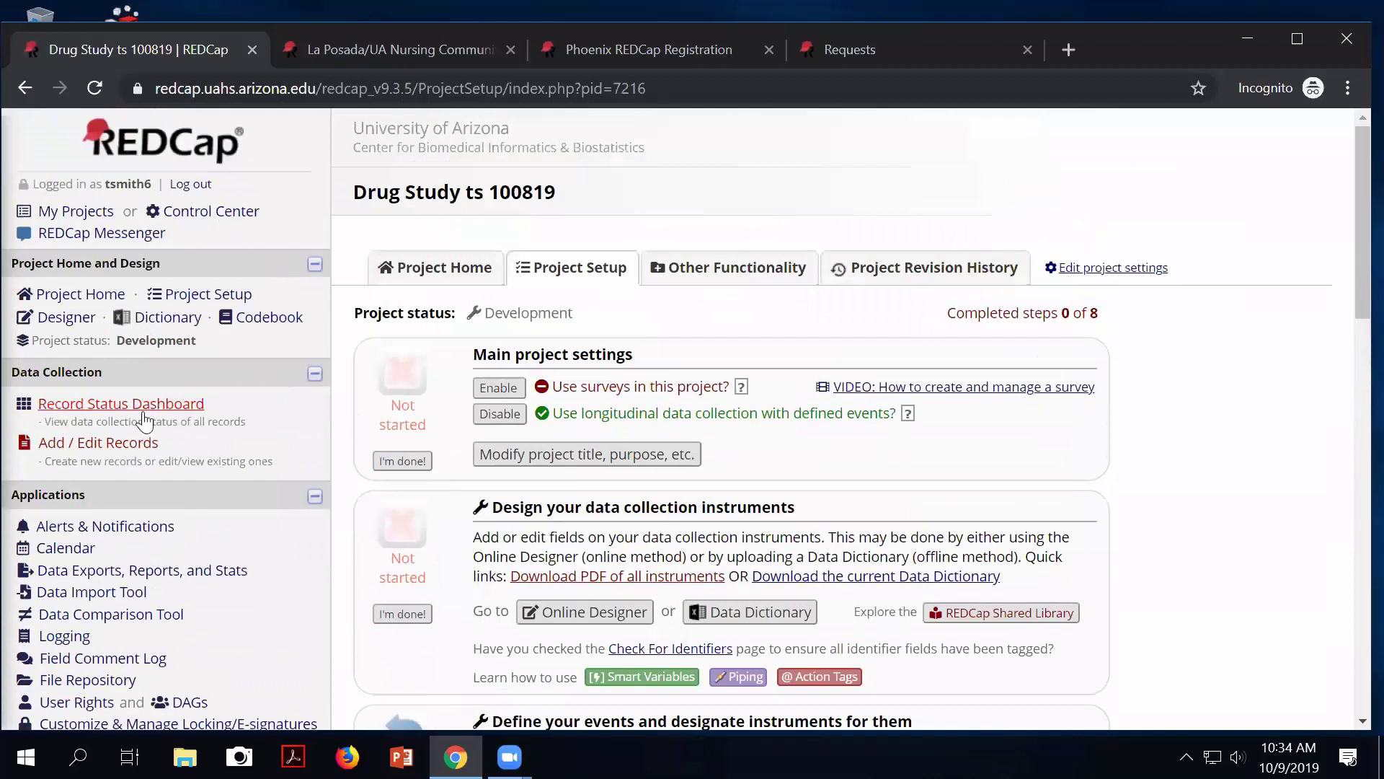
Fill subject 1's EKG Form with today's date and 'Normal Sinus Rhythm', mark it Complete and save.
{"action": "left_click", "coordinate": [153, 405]}
{"action": "scroll", "coordinate": [613, 486], "scroll_direction": "down", "scroll_amount": 4}
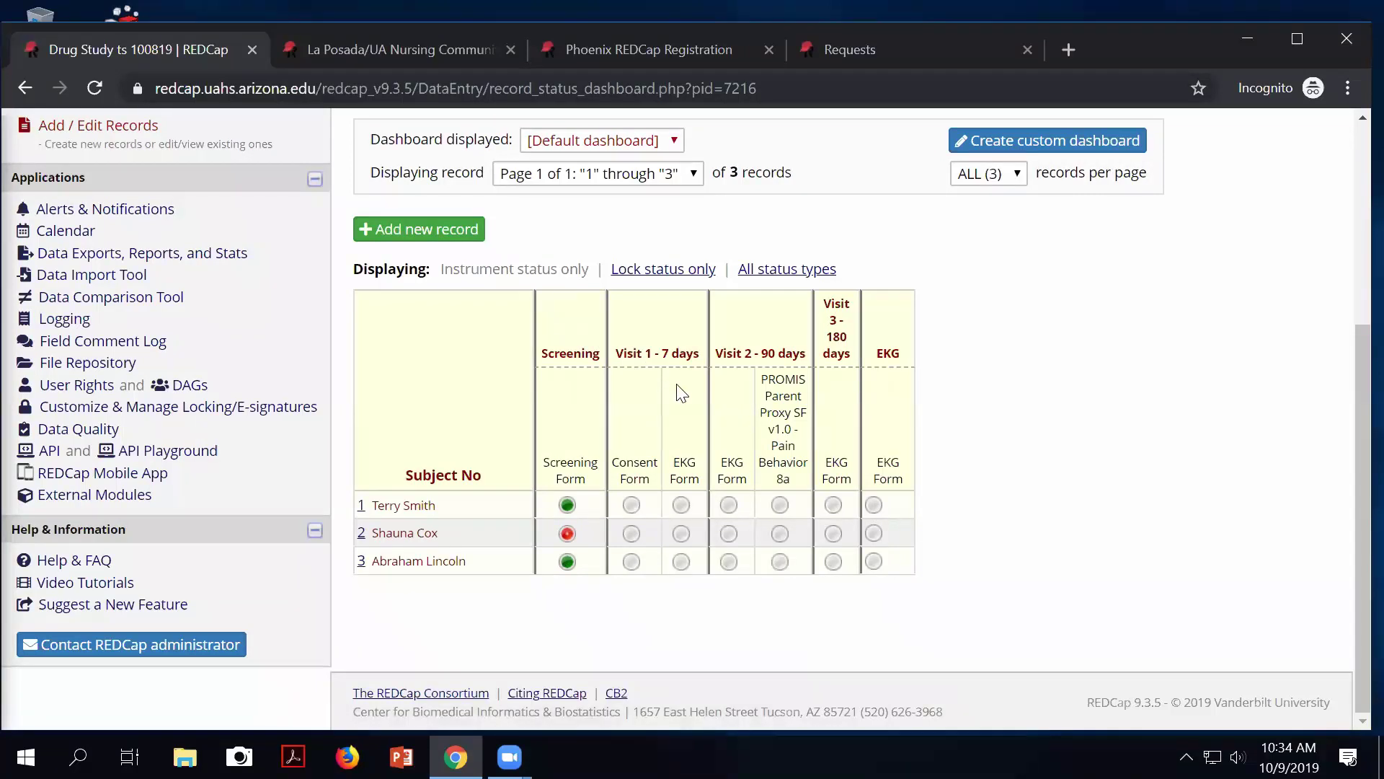
{"action": "left_click", "coordinate": [874, 506]}
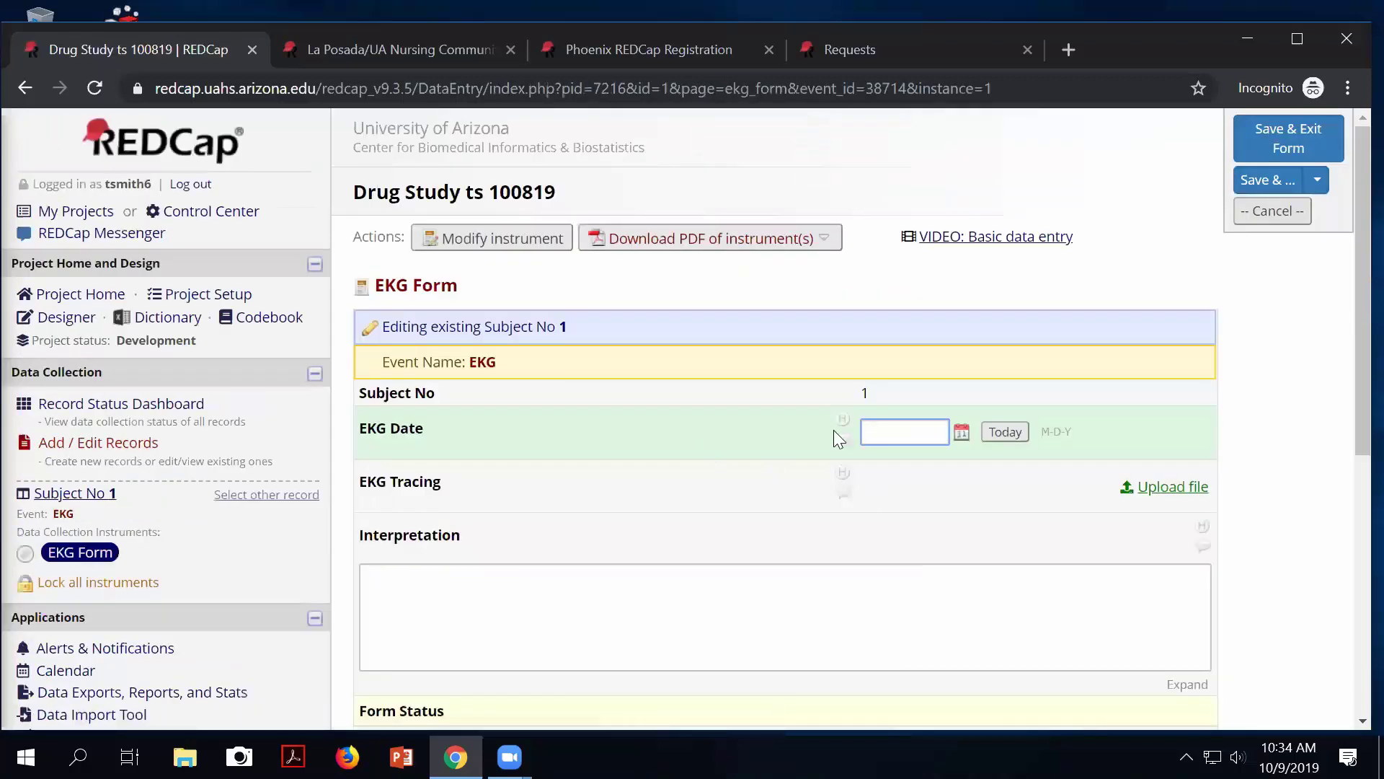
{"action": "left_click", "coordinate": [1002, 432]}
{"action": "left_click", "coordinate": [742, 599]}
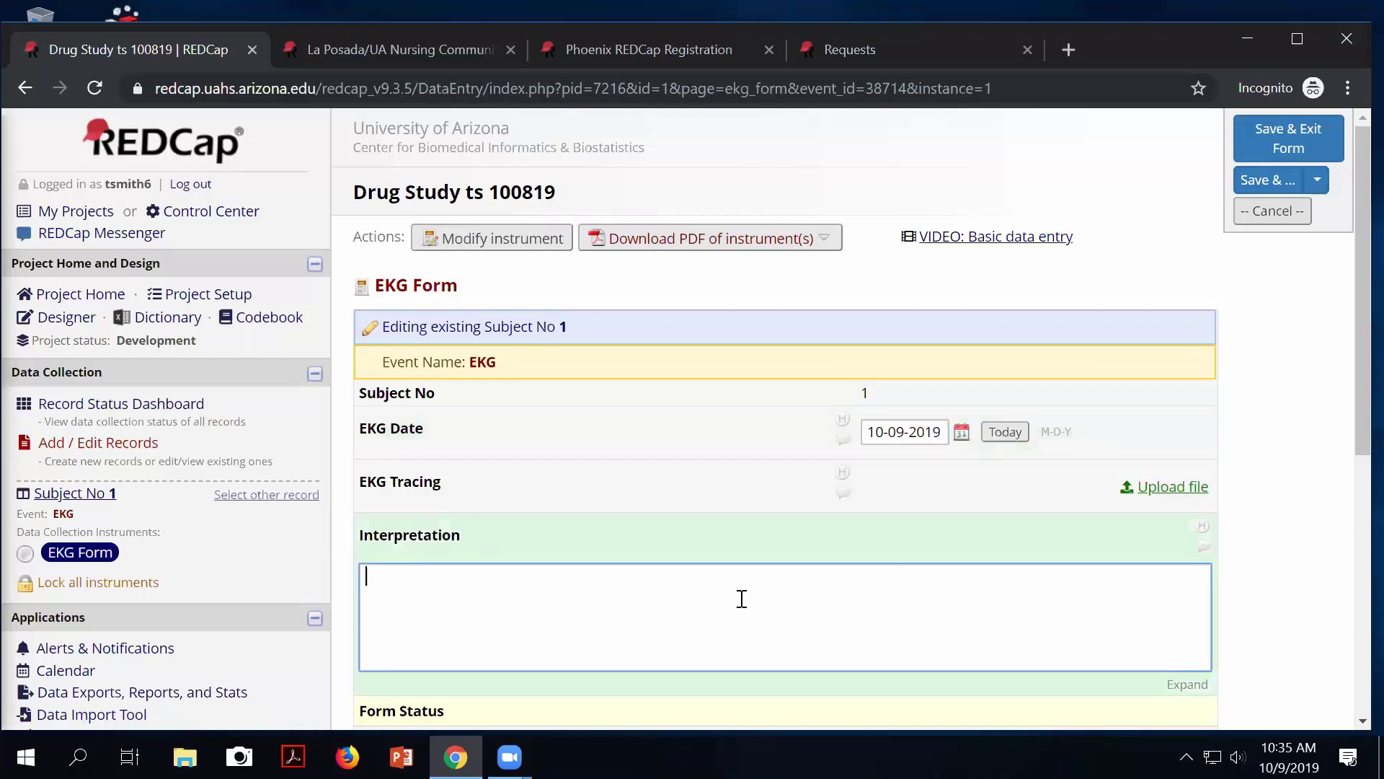
{"action": "type", "text": "Normal Sinus Rhythm"}
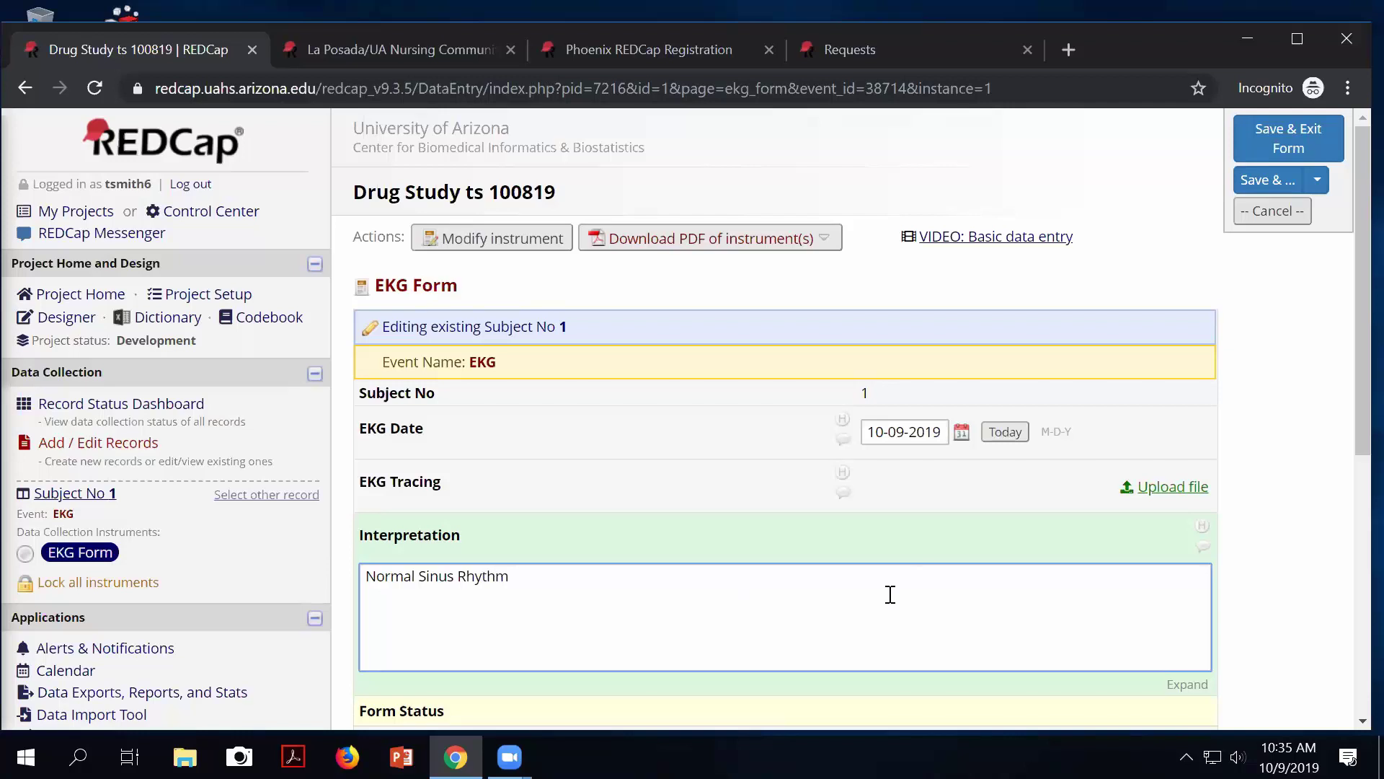
{"action": "scroll", "coordinate": [890, 594], "scroll_direction": "down", "scroll_amount": 4}
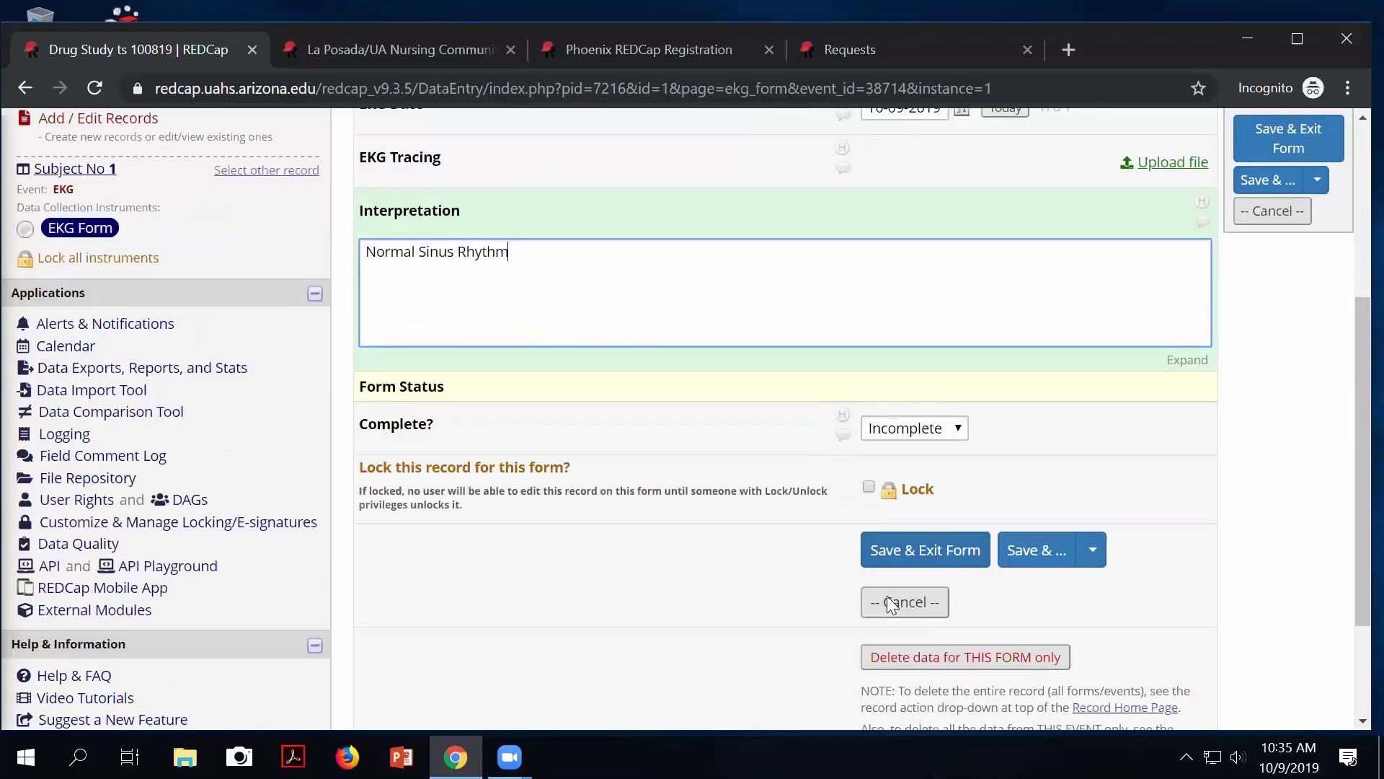
{"action": "left_click", "coordinate": [925, 436]}
{"action": "left_click", "coordinate": [898, 491]}
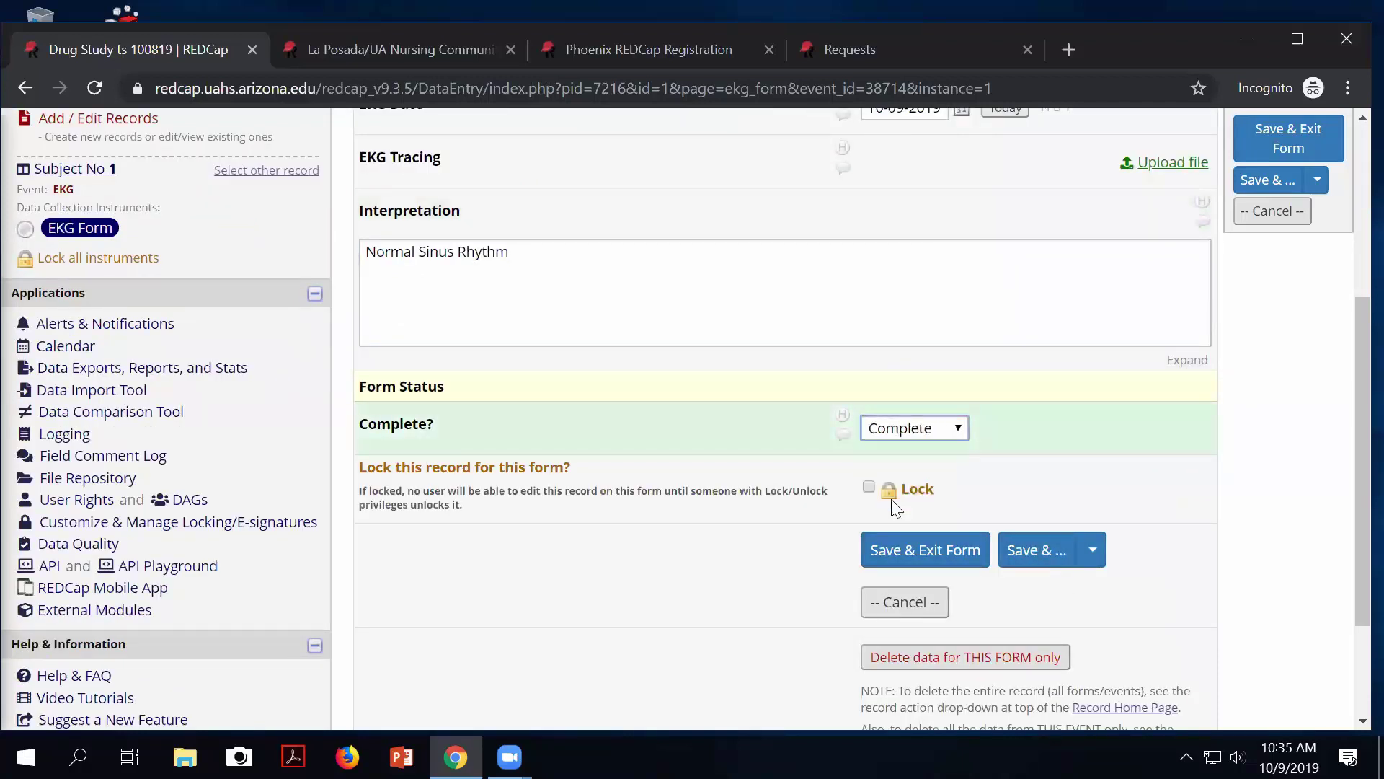
{"action": "left_click", "coordinate": [927, 550]}
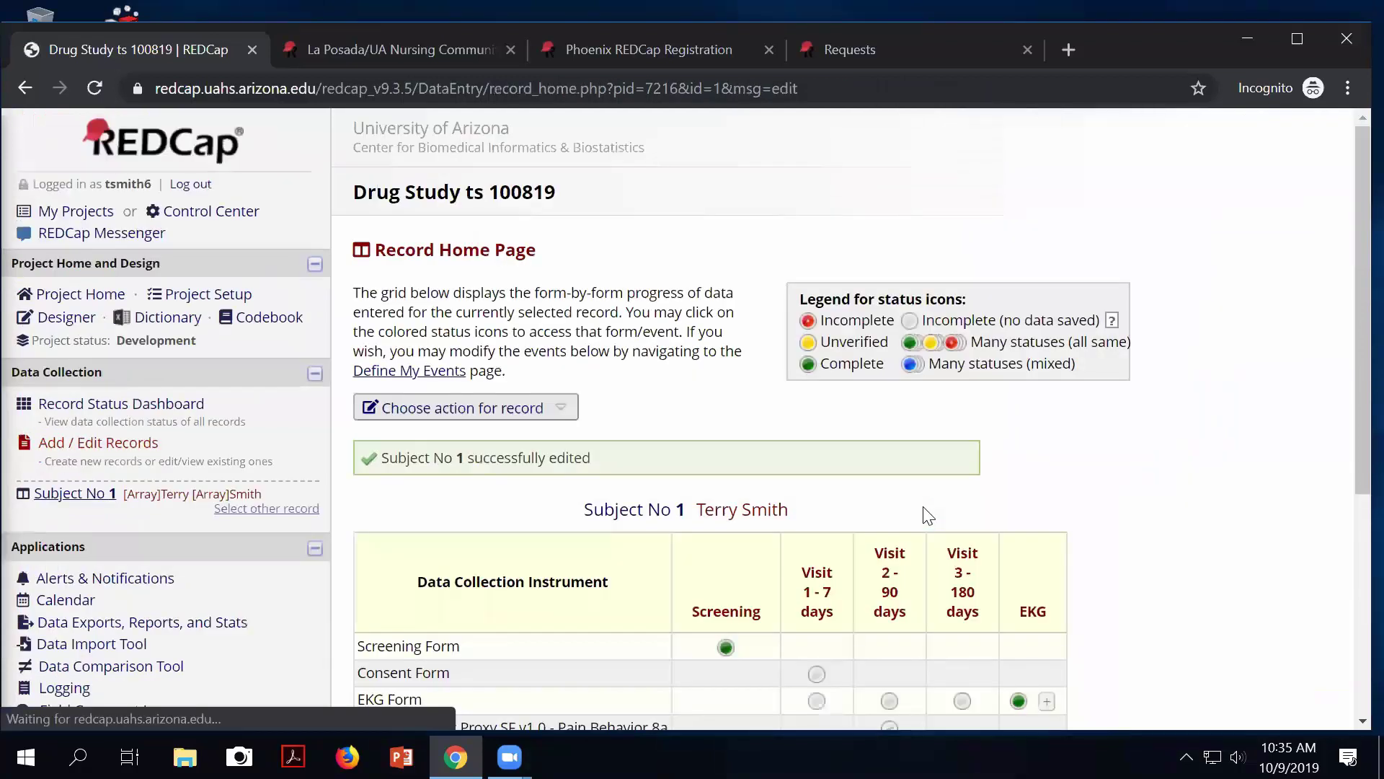
{"action": "scroll", "coordinate": [907, 531], "scroll_direction": "down", "scroll_amount": 1}
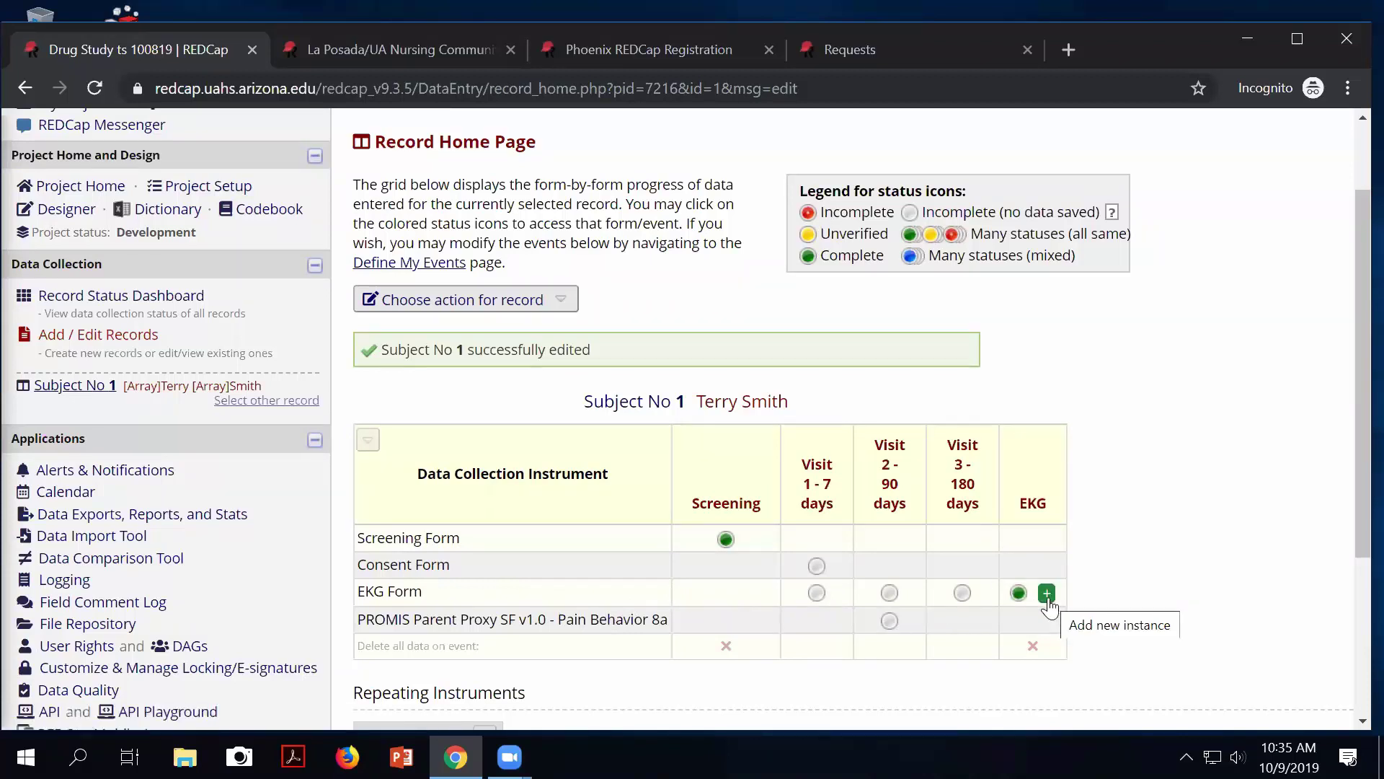
{"action": "scroll", "coordinate": [1104, 553], "scroll_direction": "down", "scroll_amount": 1}
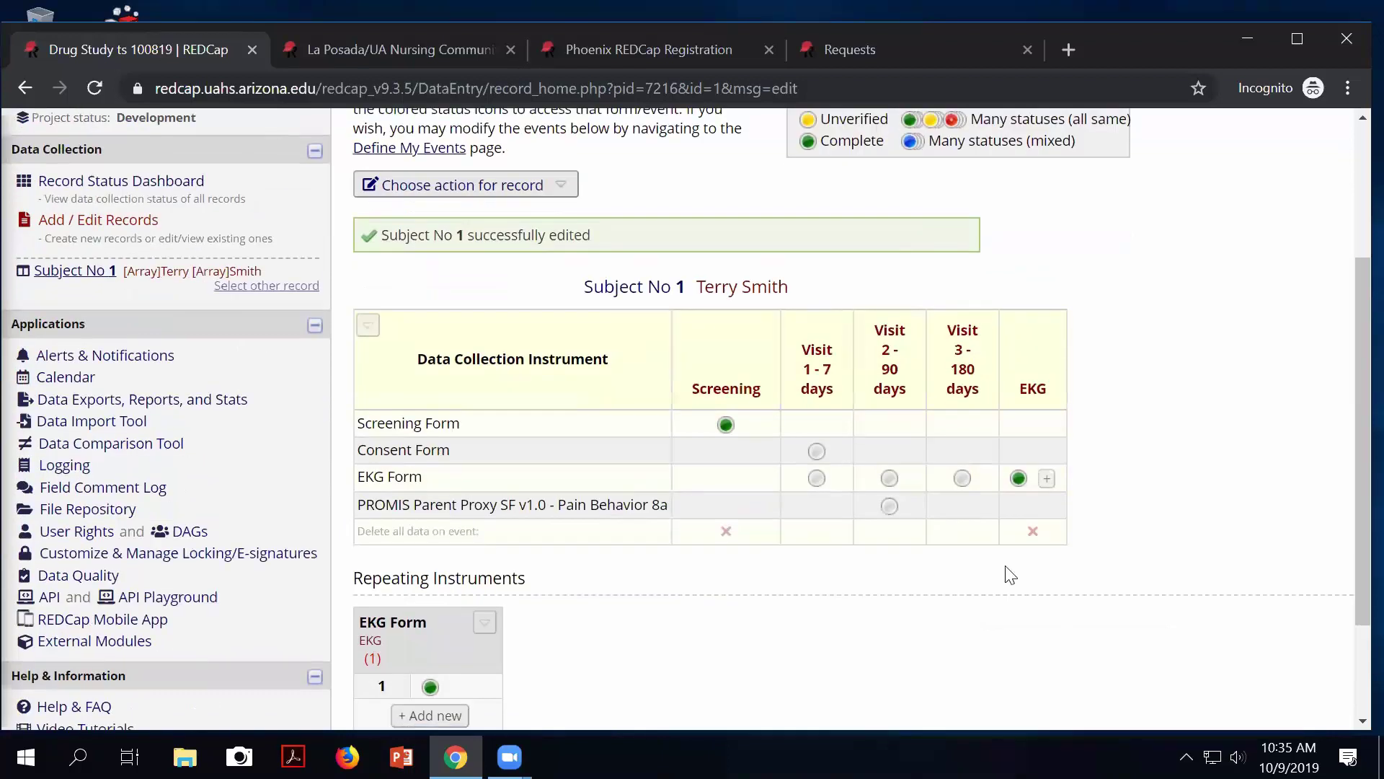
{"action": "scroll", "coordinate": [1009, 575], "scroll_direction": "down", "scroll_amount": 1}
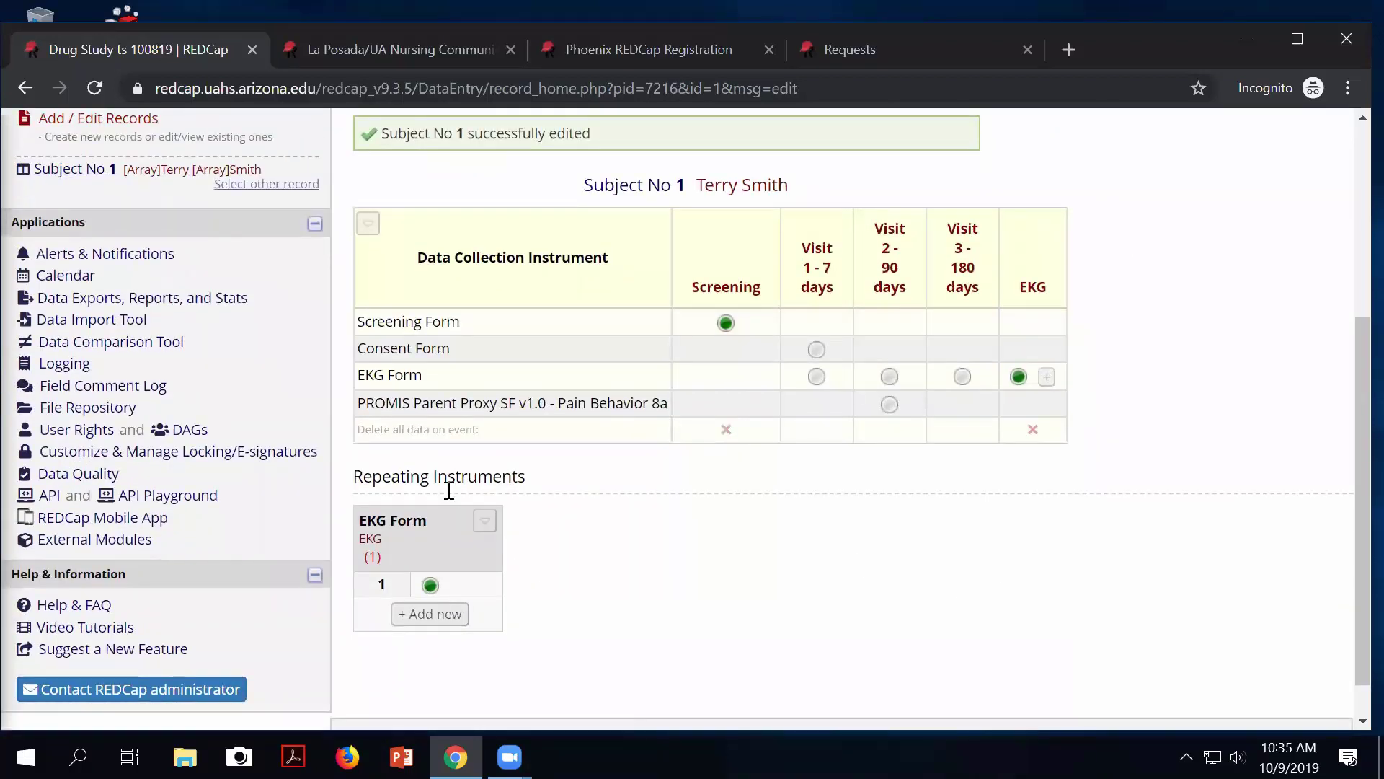
{"action": "left_click_drag", "start_coordinate": [537, 478], "coordinate": [372, 458]}
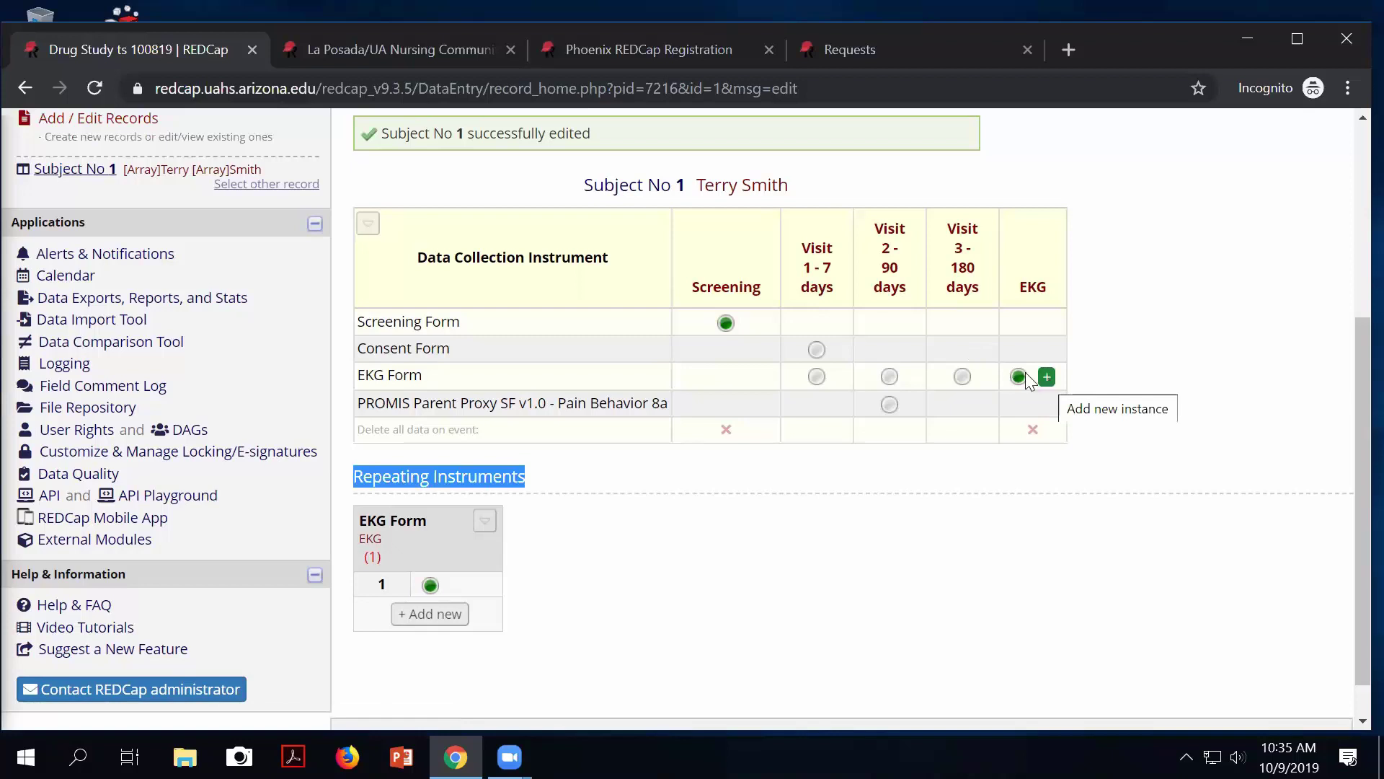
{"action": "scroll", "coordinate": [418, 242], "scroll_direction": "up", "scroll_amount": 3}
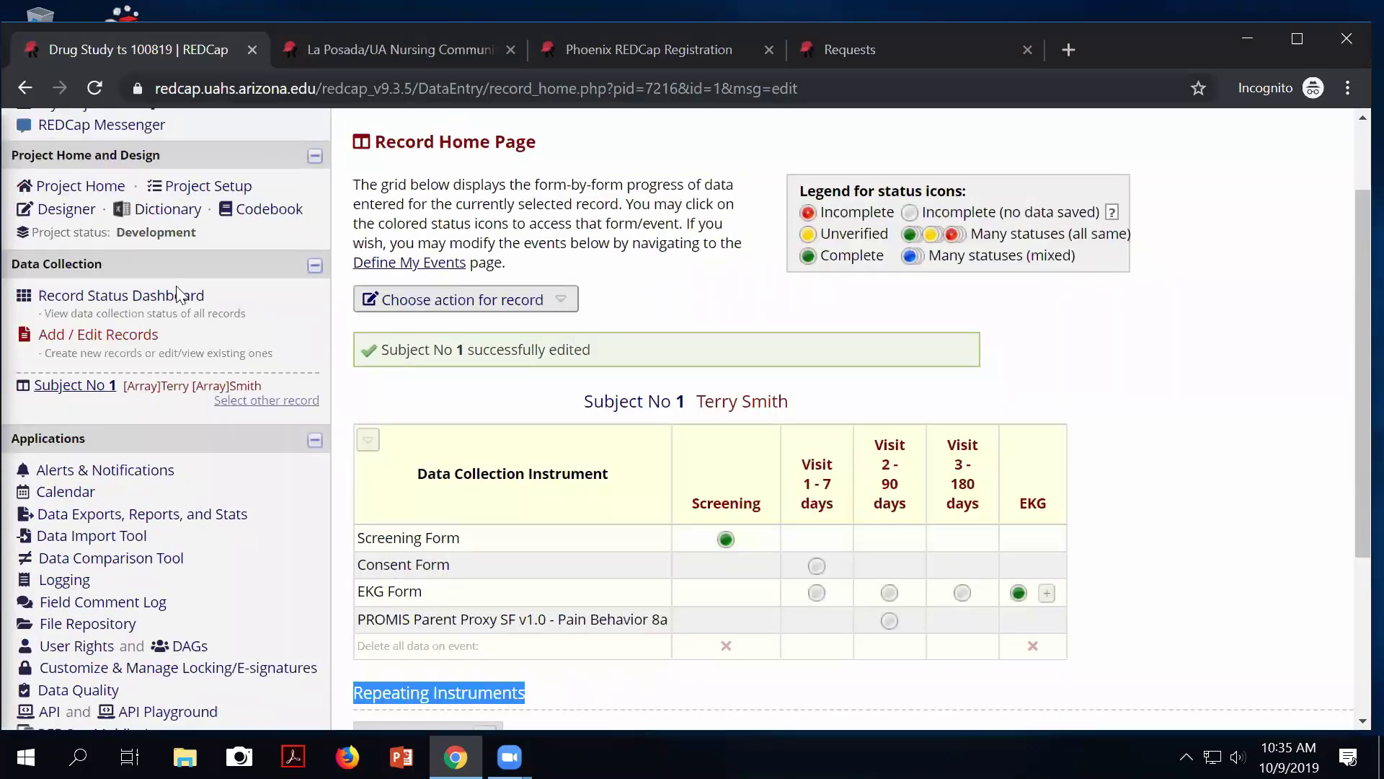
Add subject 1's second EKG instance dated the 23rd with 'Occasional PVCs', marked Complete.
{"action": "left_click", "coordinate": [108, 304]}
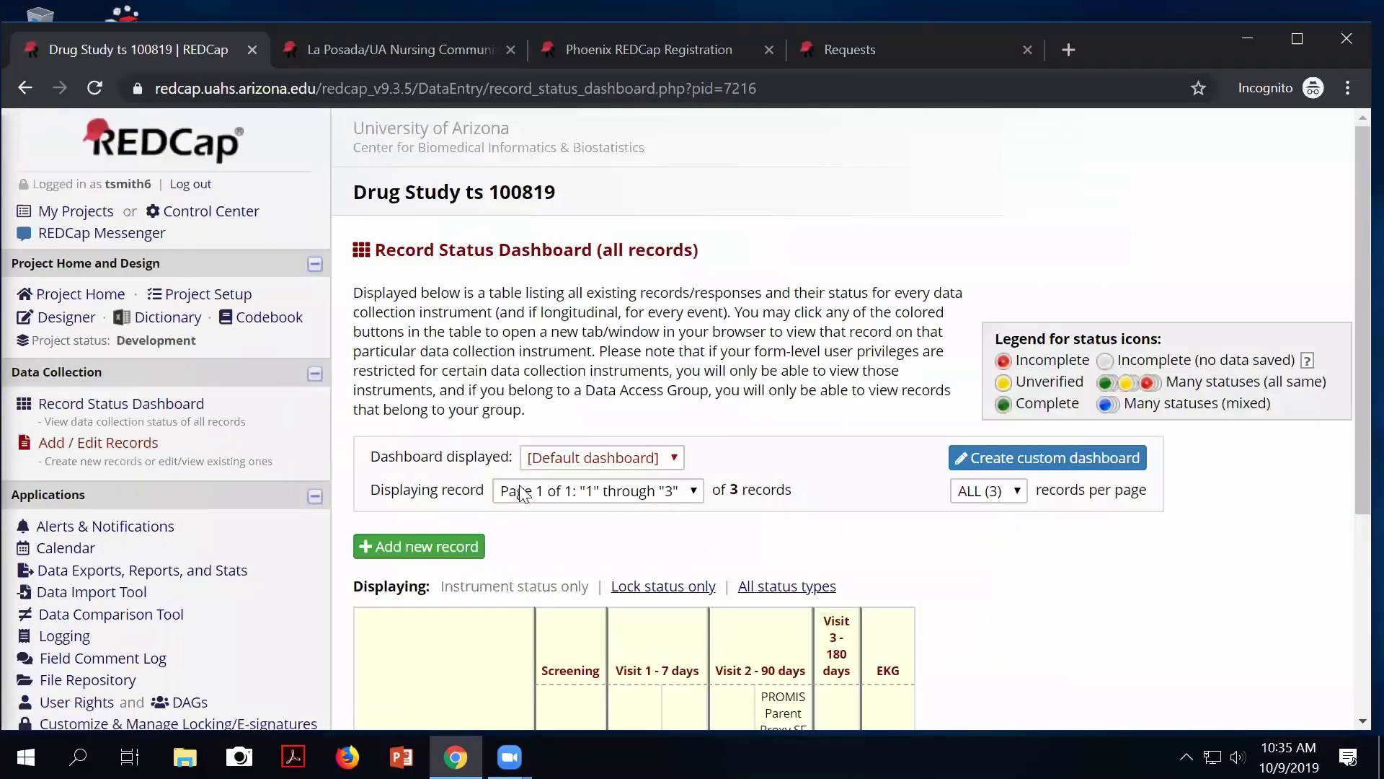
{"action": "scroll", "coordinate": [649, 555], "scroll_direction": "down", "scroll_amount": 3}
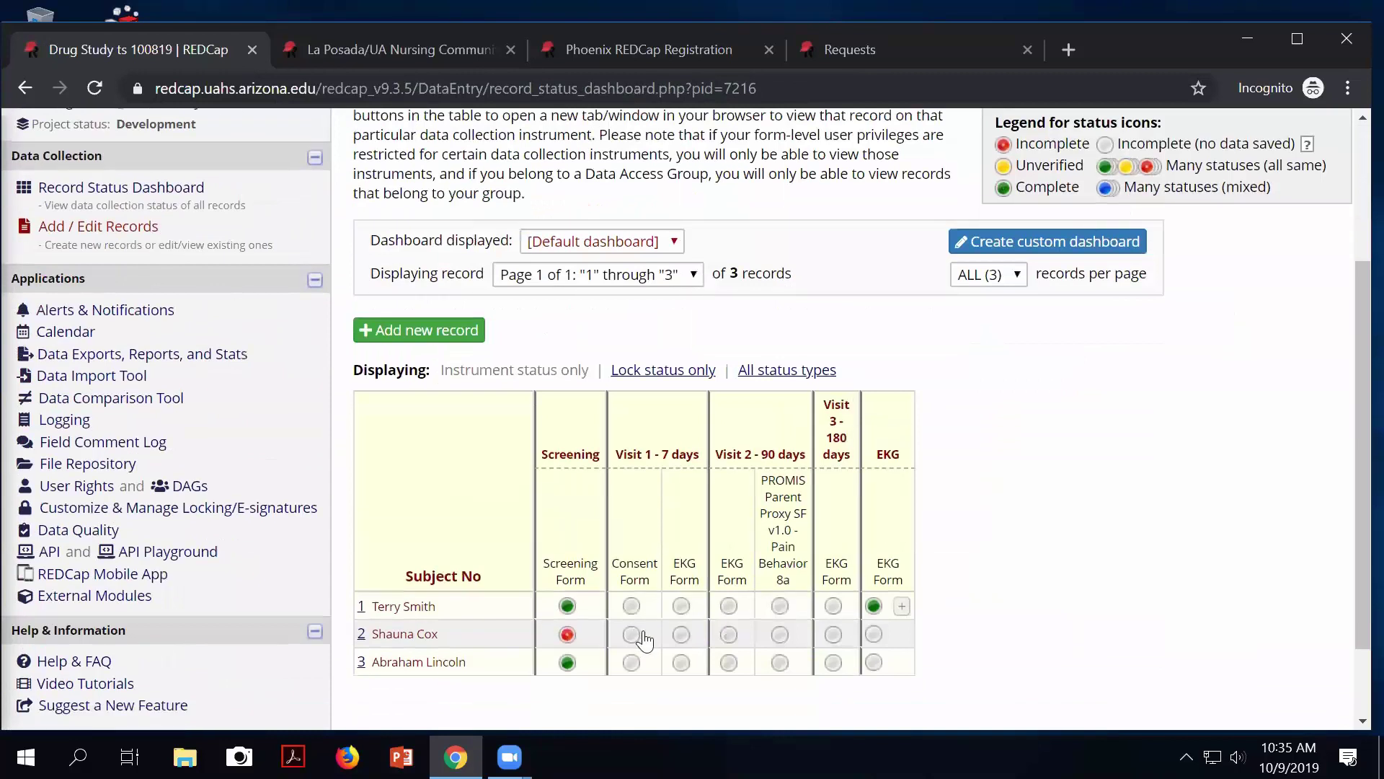
{"action": "left_click", "coordinate": [901, 605]}
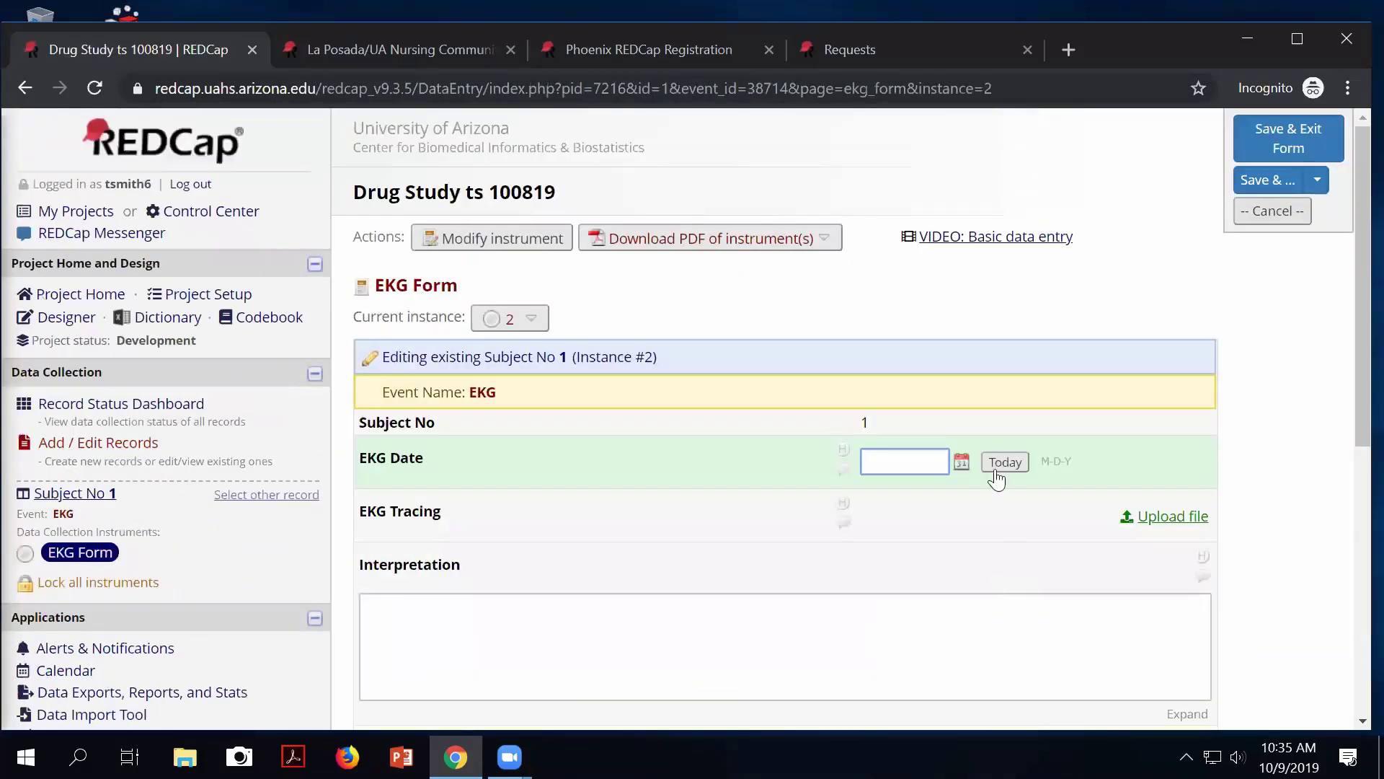
{"action": "left_click", "coordinate": [960, 465]}
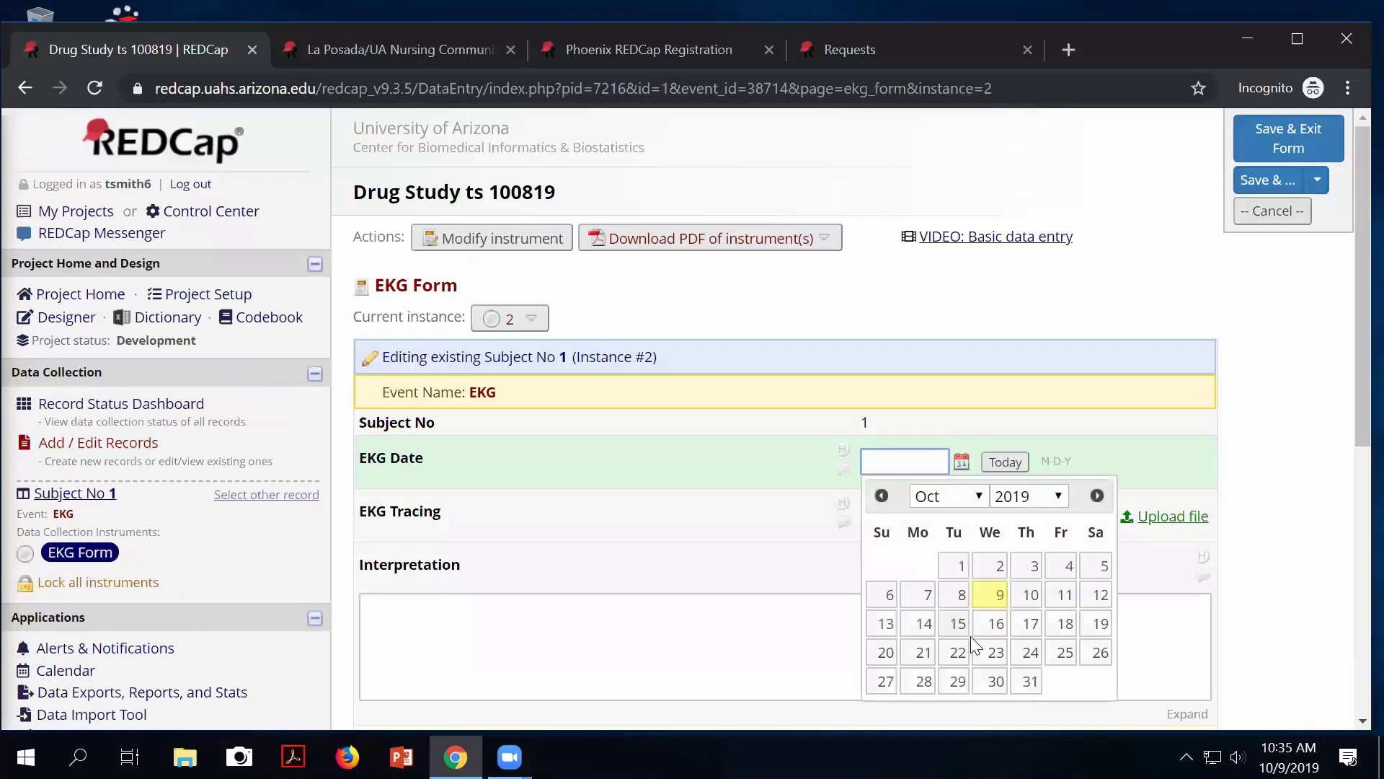
{"action": "left_click", "coordinate": [995, 653]}
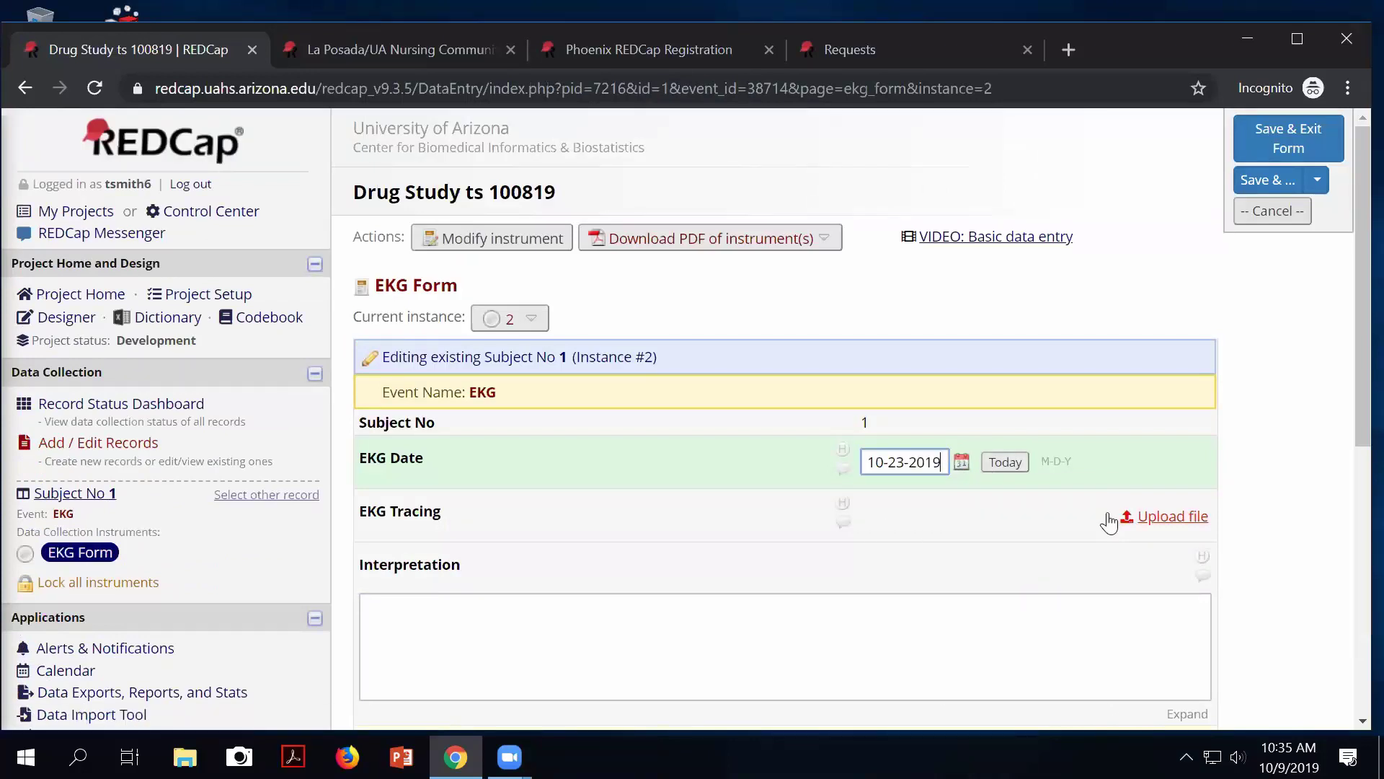
{"action": "left_click", "coordinate": [808, 620]}
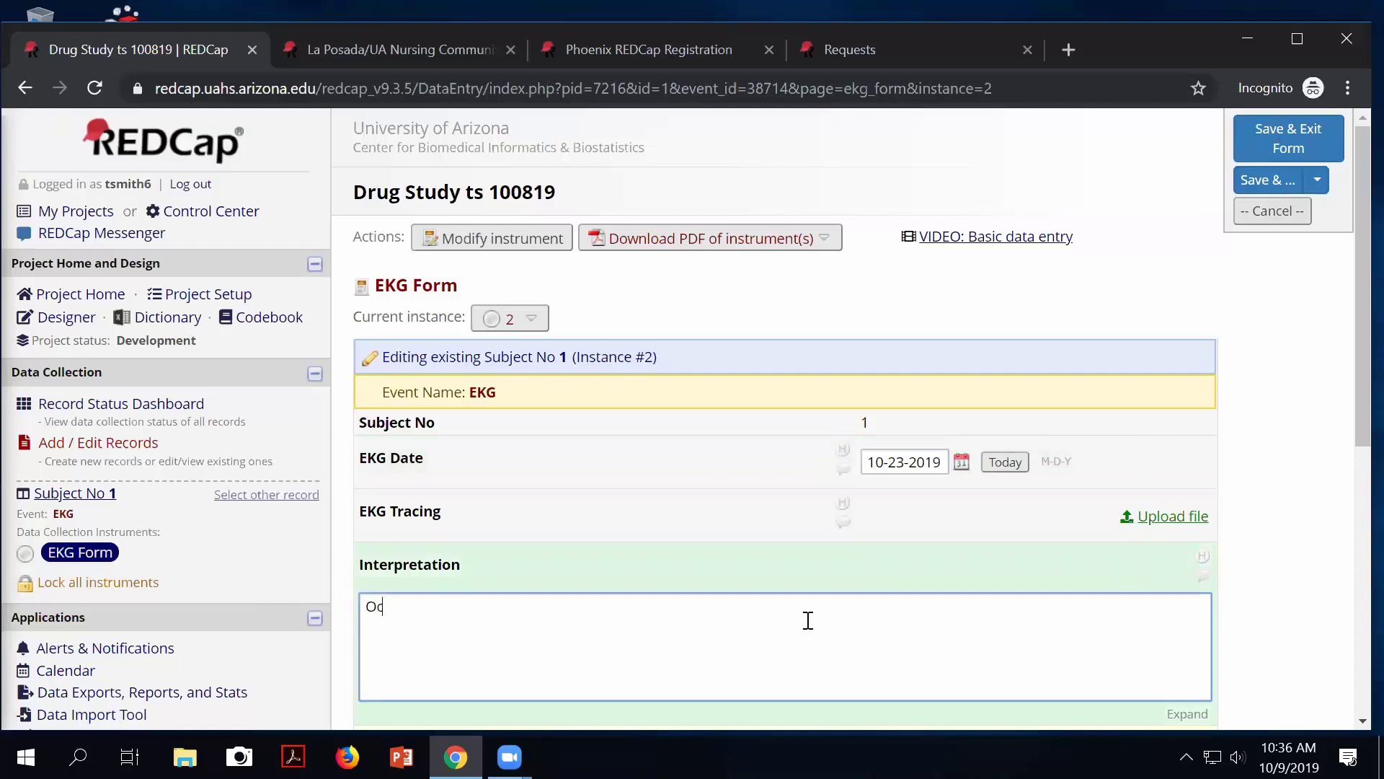
{"action": "type", "text": "Occasional PVCs"}
{"action": "scroll", "coordinate": [927, 609], "scroll_direction": "down", "scroll_amount": 5}
{"action": "left_click", "coordinate": [914, 457]}
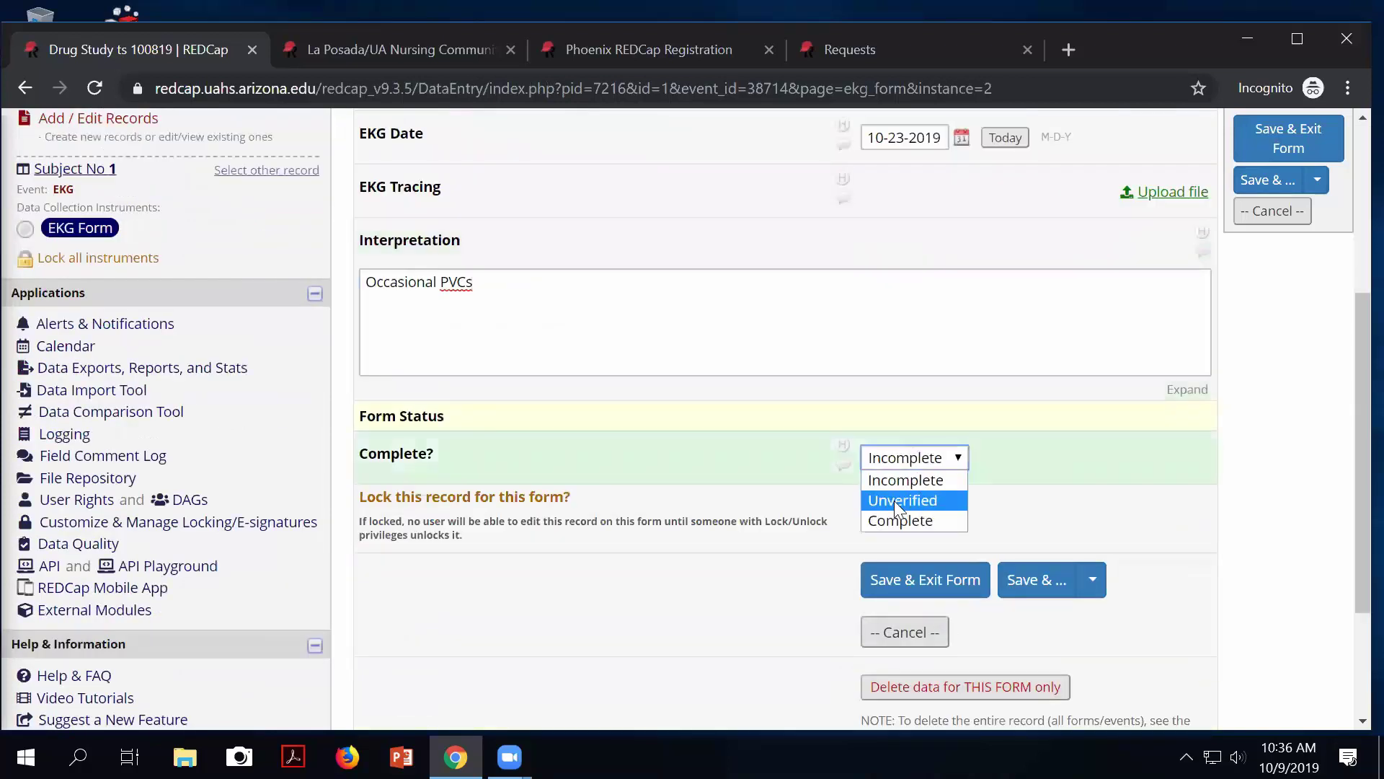
{"action": "left_click", "coordinate": [888, 518]}
{"action": "left_click", "coordinate": [937, 598]}
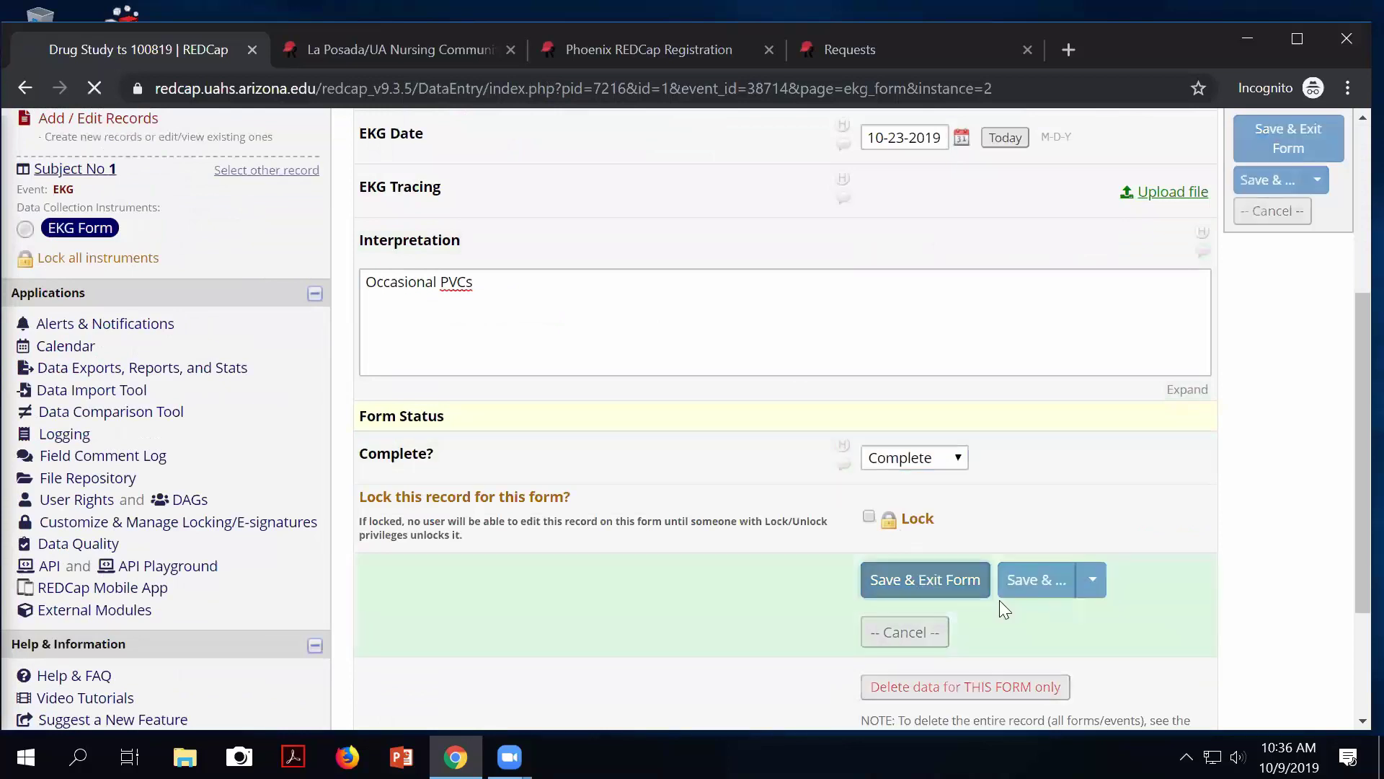
Review the Repeating Instruments list on the record home page, then go to the Record Status Dashboard.
{"action": "scroll", "coordinate": [991, 577], "scroll_direction": "down", "scroll_amount": 3}
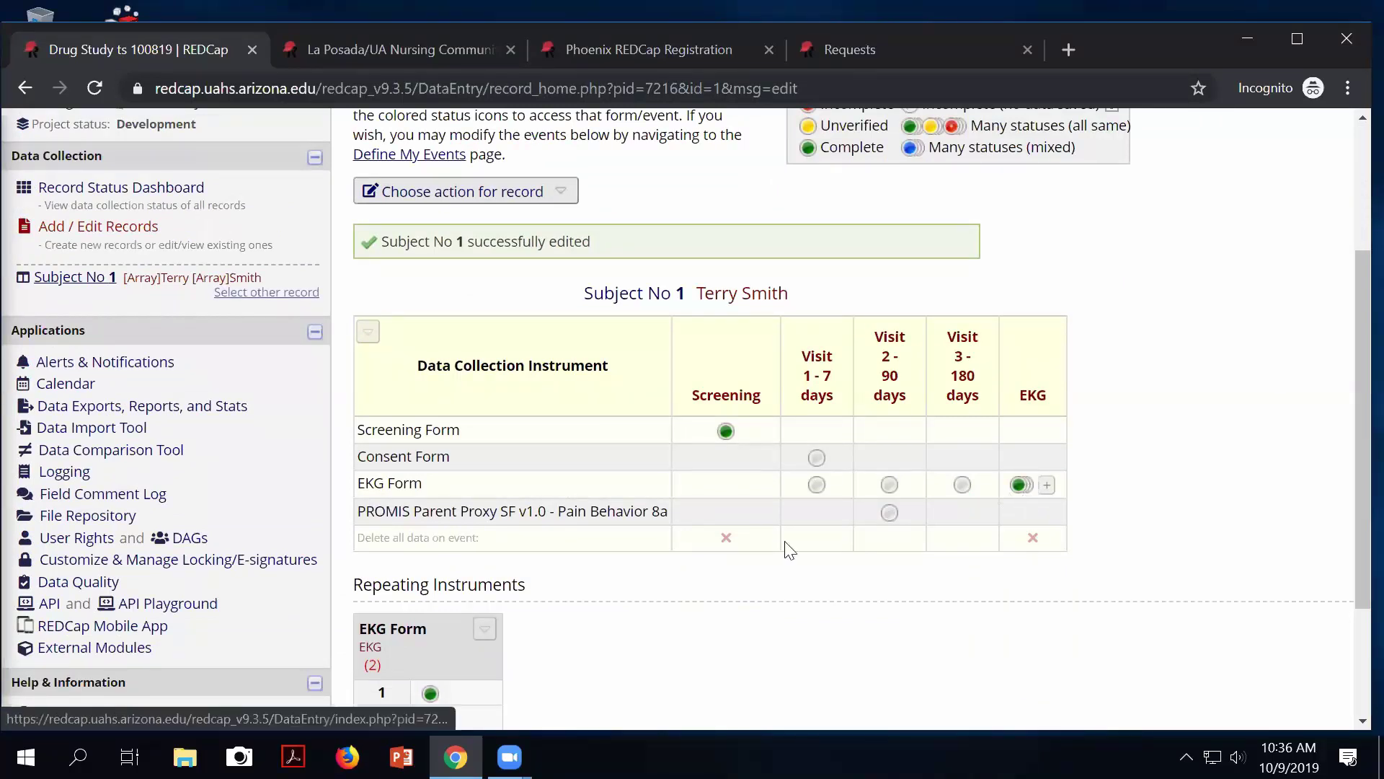
{"action": "scroll", "coordinate": [764, 537], "scroll_direction": "down", "scroll_amount": 2}
{"action": "left_click_drag", "start_coordinate": [494, 470], "coordinate": [509, 473]}
{"action": "scroll", "coordinate": [146, 395], "scroll_direction": "up", "scroll_amount": 5}
{"action": "left_click", "coordinate": [114, 405]}
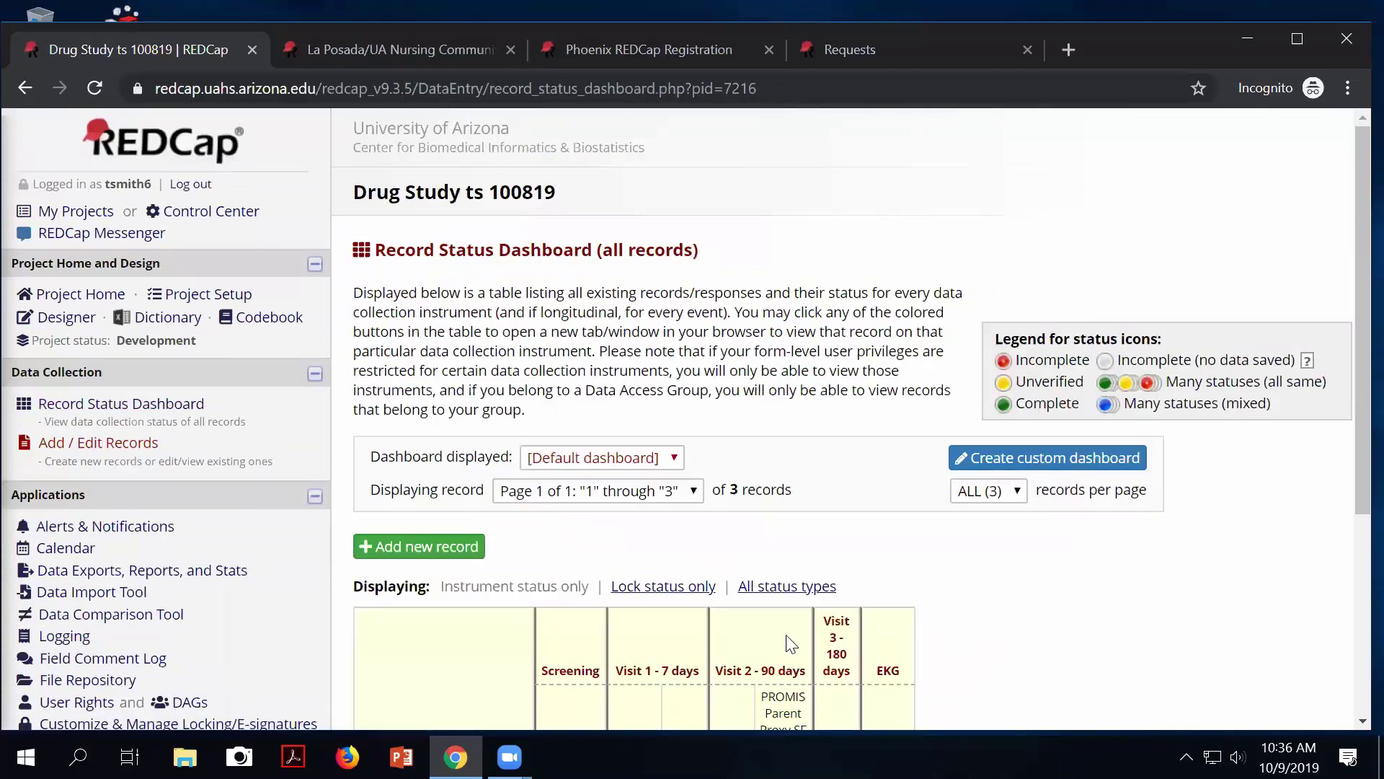
Add a third EKG instance for Subject 1 dated October 31 and save it.
{"action": "scroll", "coordinate": [793, 641], "scroll_direction": "down", "scroll_amount": 3}
{"action": "scroll", "coordinate": [823, 645], "scroll_direction": "down", "scroll_amount": 2}
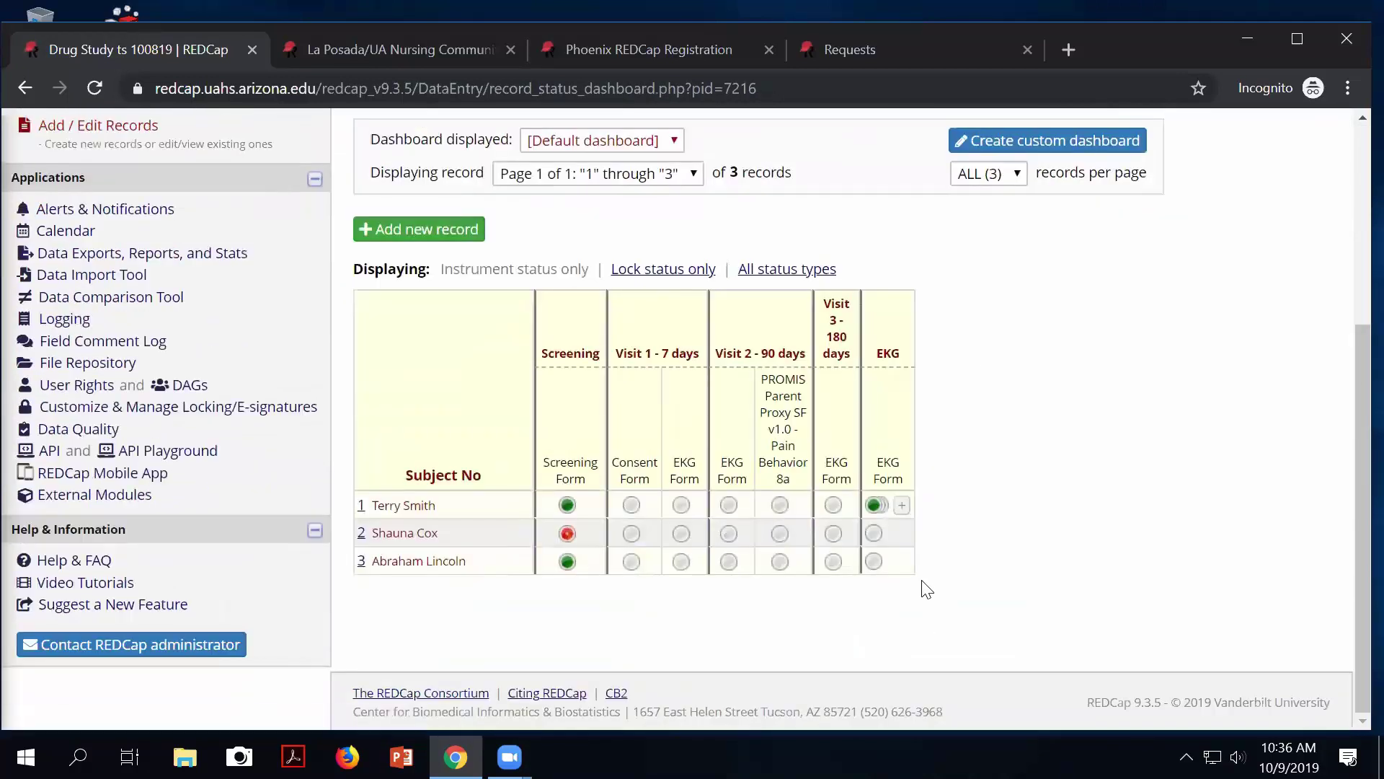
{"action": "left_click", "coordinate": [874, 507]}
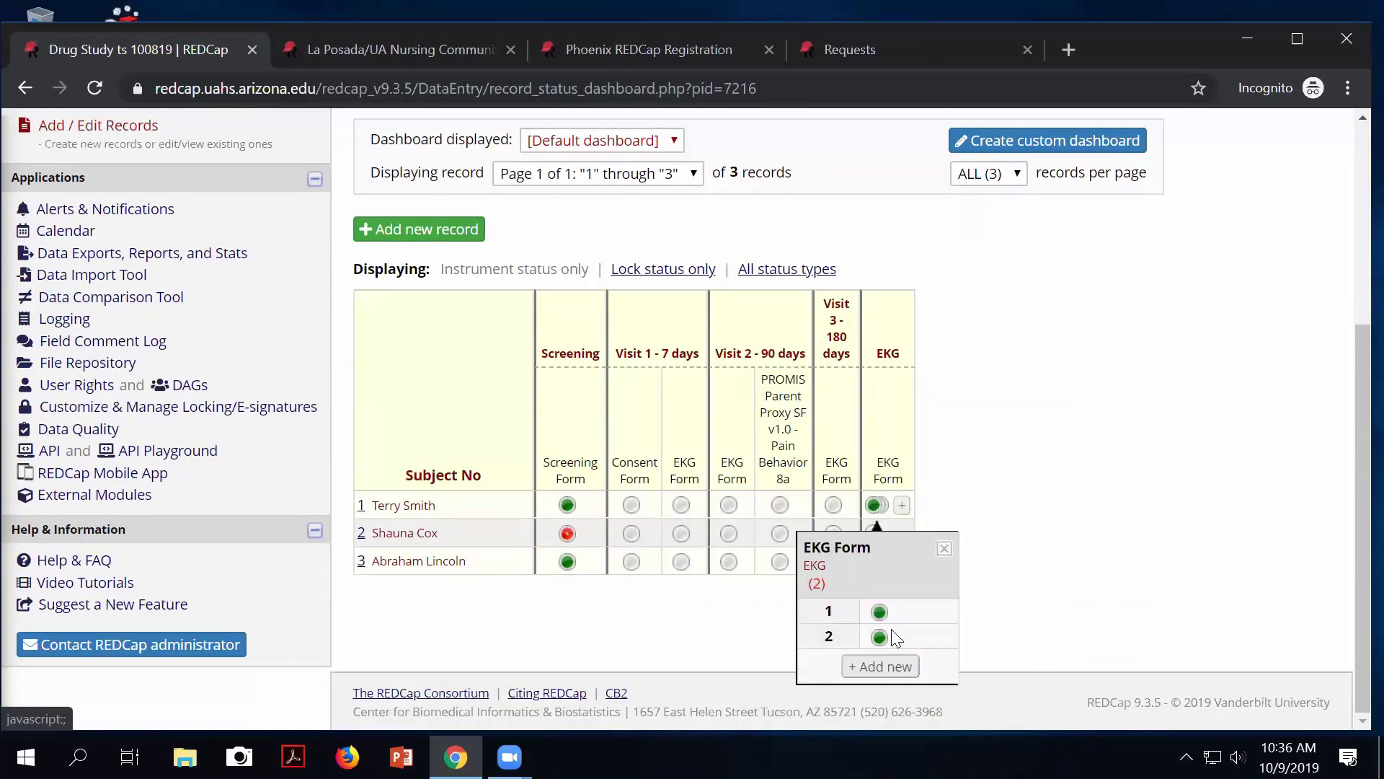
{"action": "left_click", "coordinate": [884, 674]}
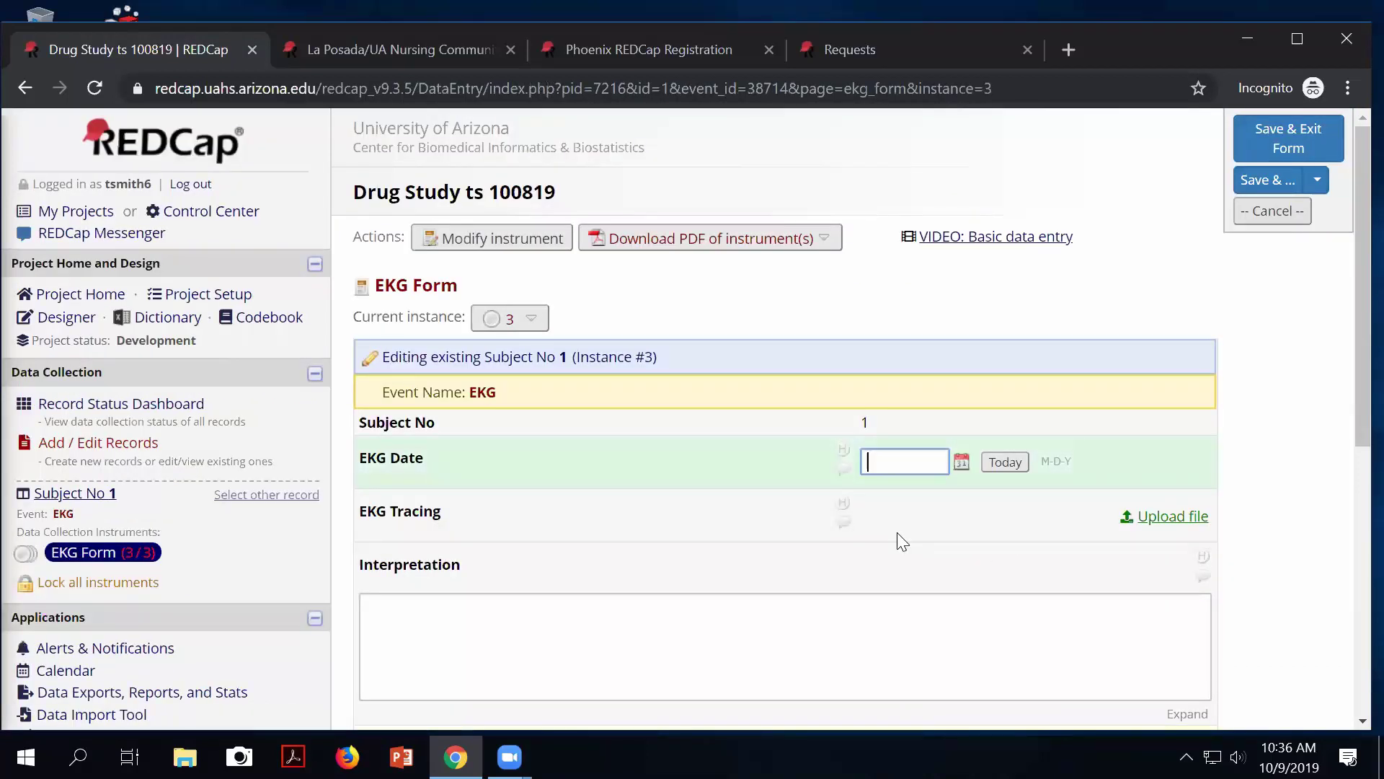
{"action": "left_click", "coordinate": [1013, 465]}
{"action": "left_click", "coordinate": [961, 462]}
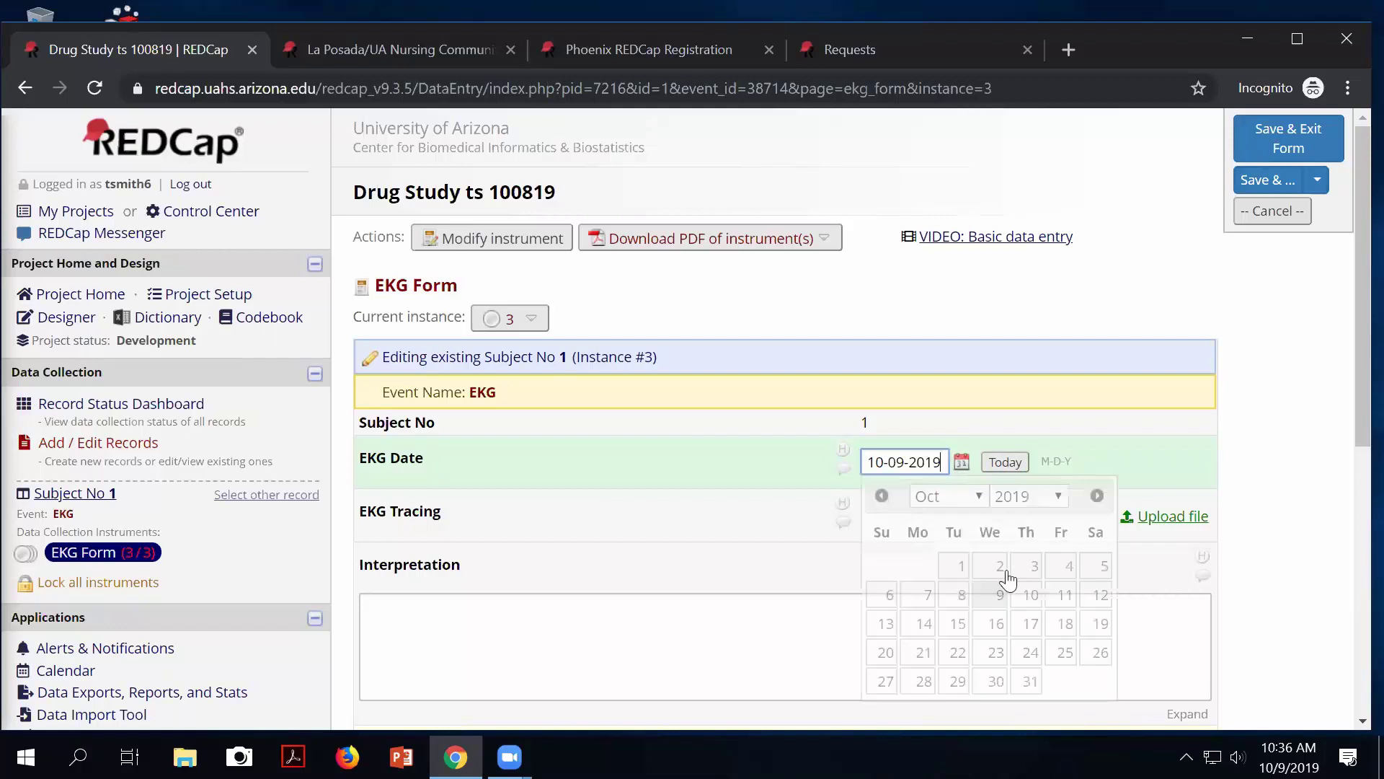
{"action": "left_click", "coordinate": [1029, 679]}
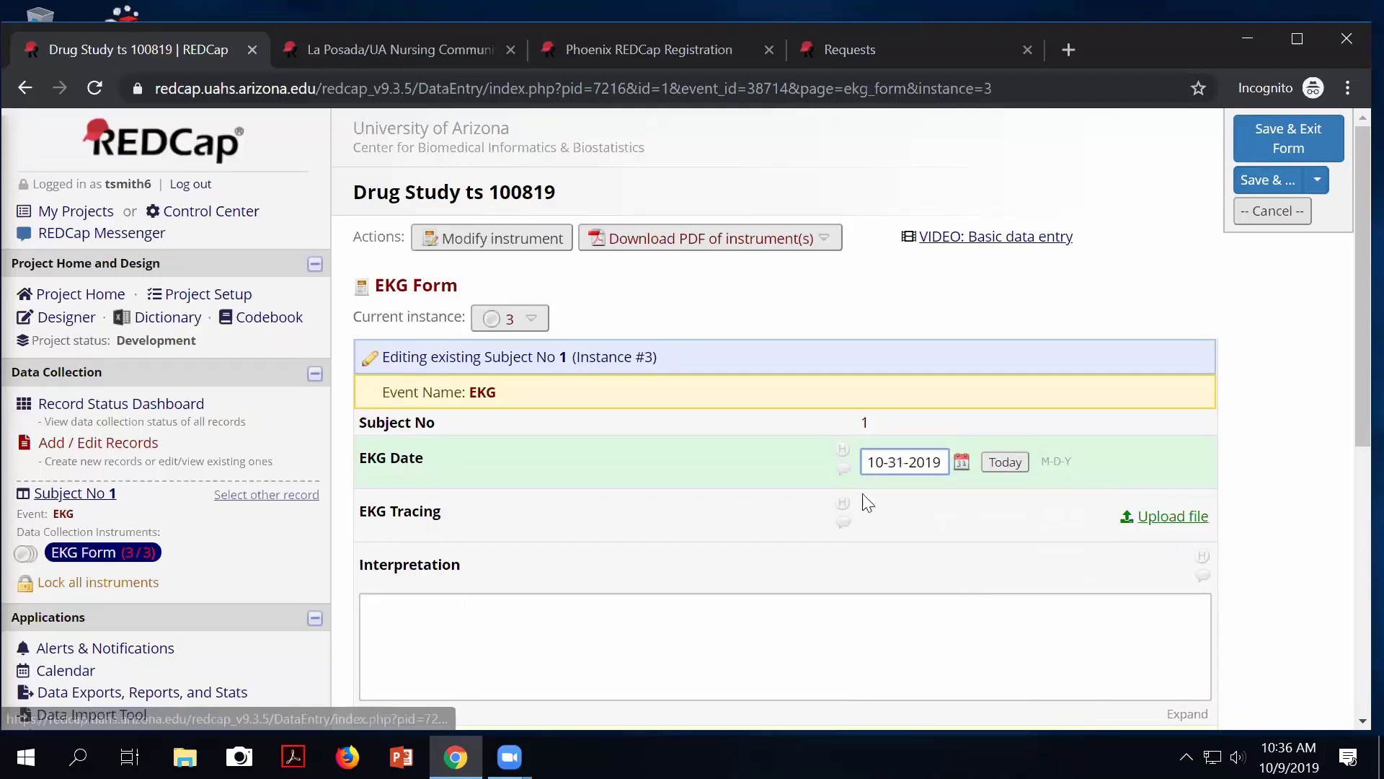
{"action": "left_click", "coordinate": [638, 628]}
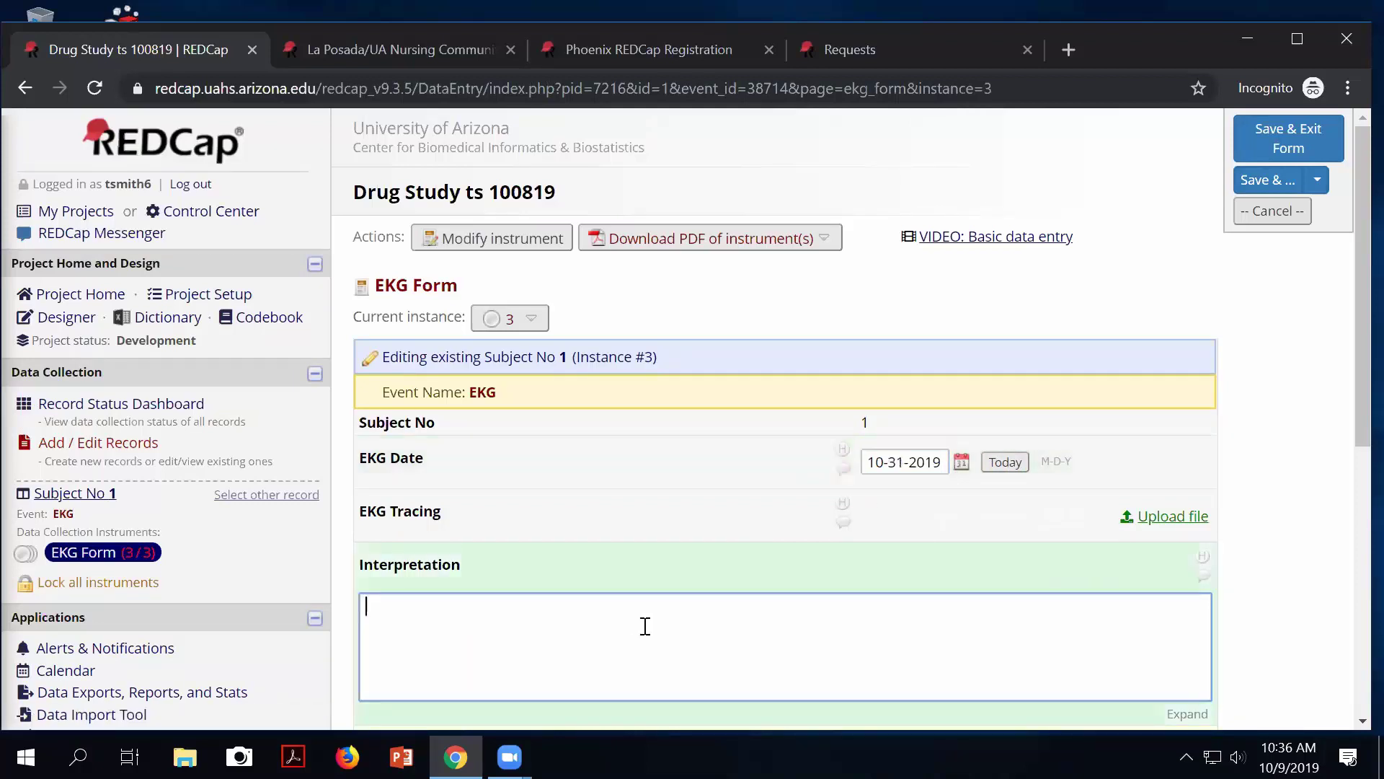
{"action": "scroll", "coordinate": [878, 558], "scroll_direction": "down", "scroll_amount": 2}
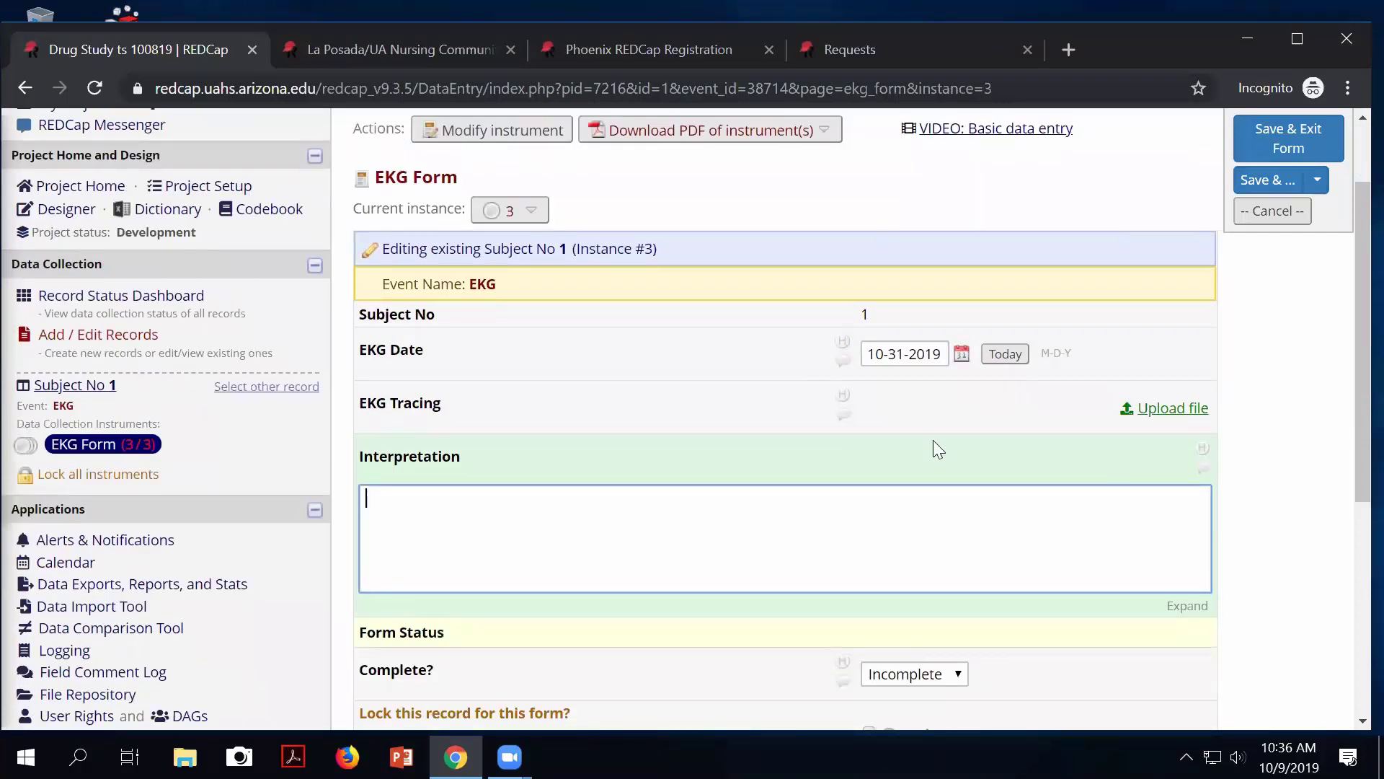
{"action": "scroll", "coordinate": [838, 499], "scroll_direction": "down", "scroll_amount": 3}
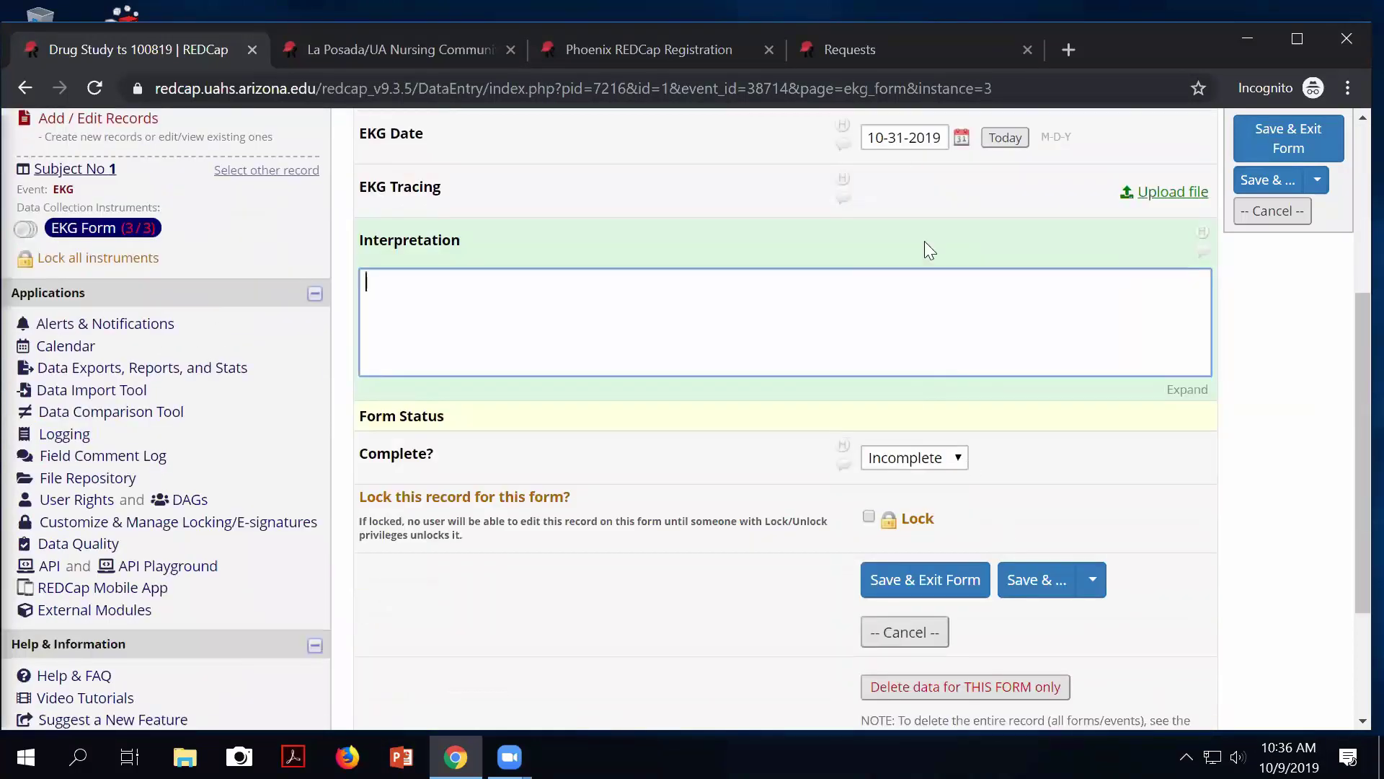
{"action": "left_click", "coordinate": [923, 581]}
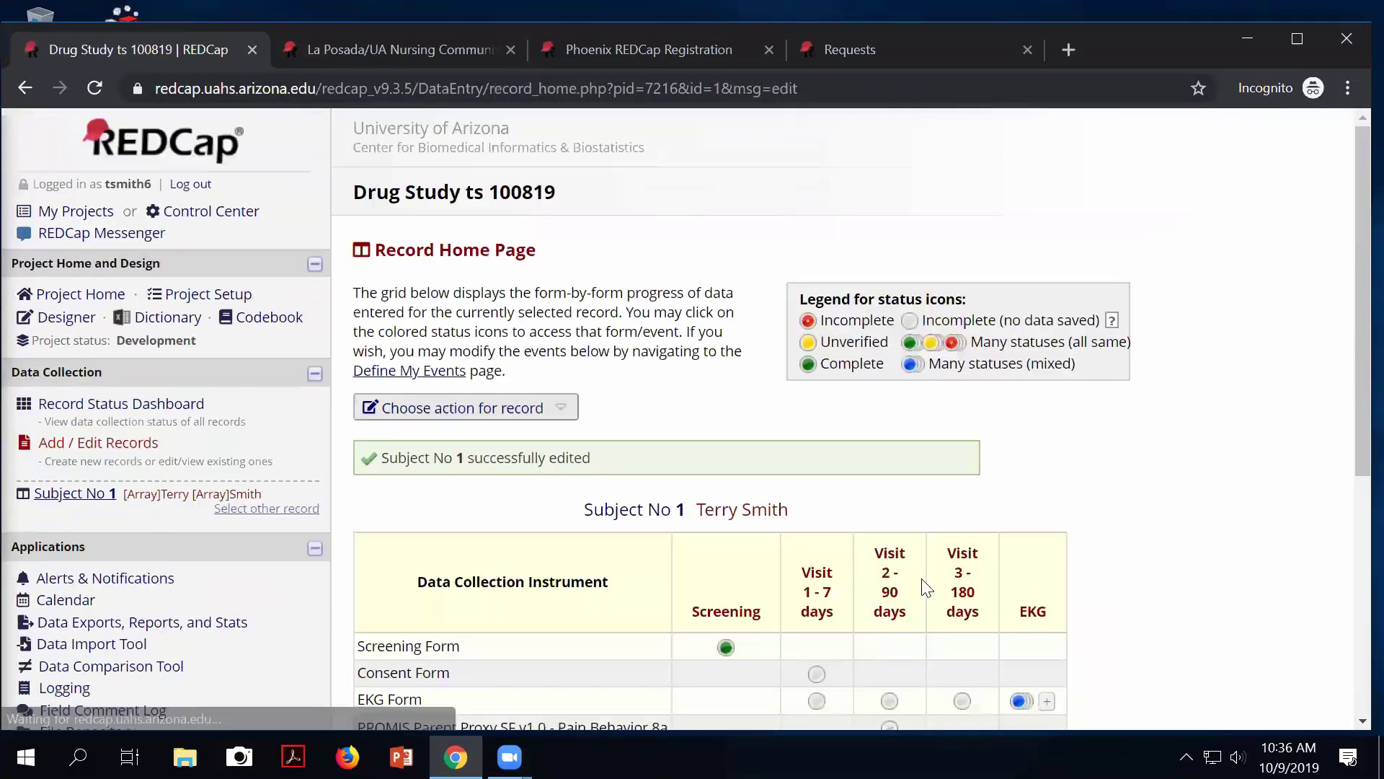
Review Subject 1's three EKG instances and the 'Many statuses (mixed)' legend entry.
{"action": "scroll", "coordinate": [919, 584], "scroll_direction": "down", "scroll_amount": 2}
{"action": "scroll", "coordinate": [1060, 402], "scroll_direction": "up", "scroll_amount": 2}
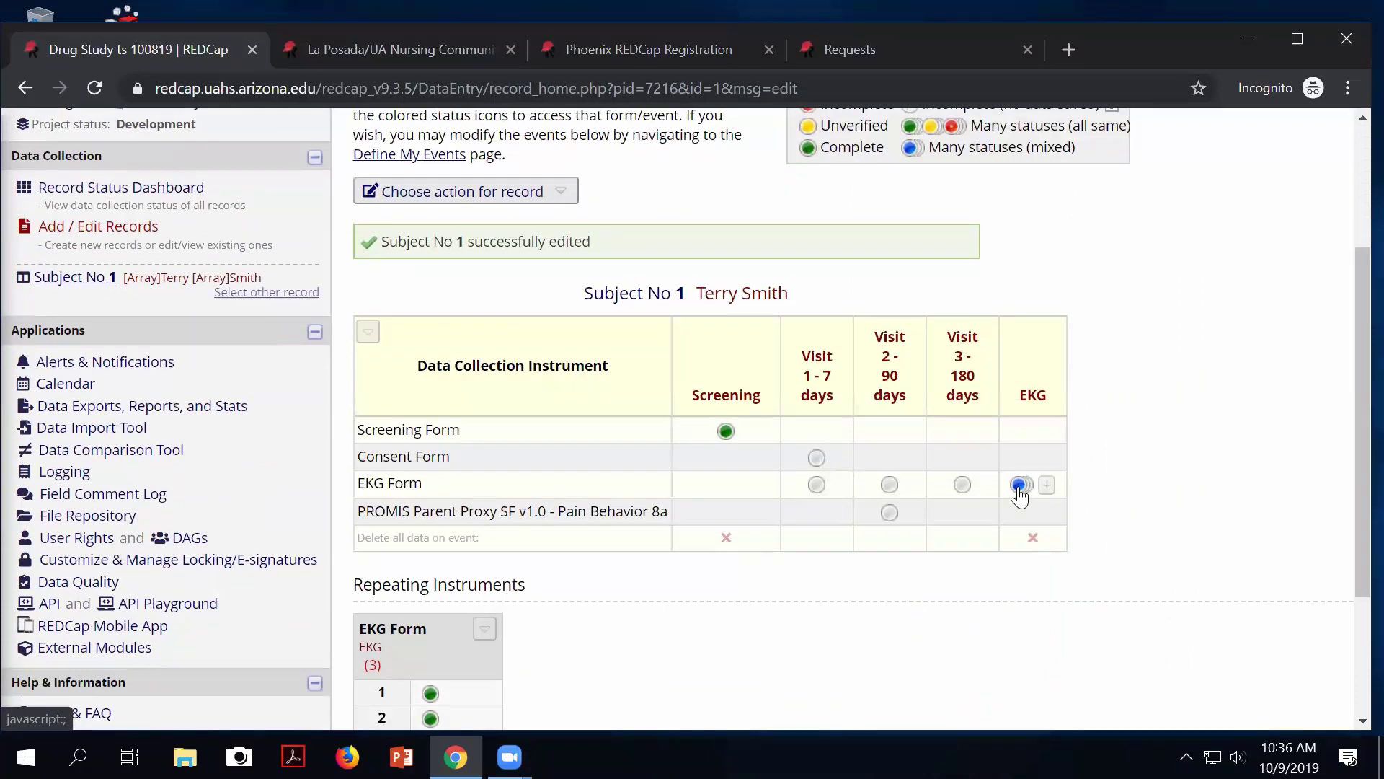
{"action": "scroll", "coordinate": [1027, 342], "scroll_direction": "up", "scroll_amount": 2}
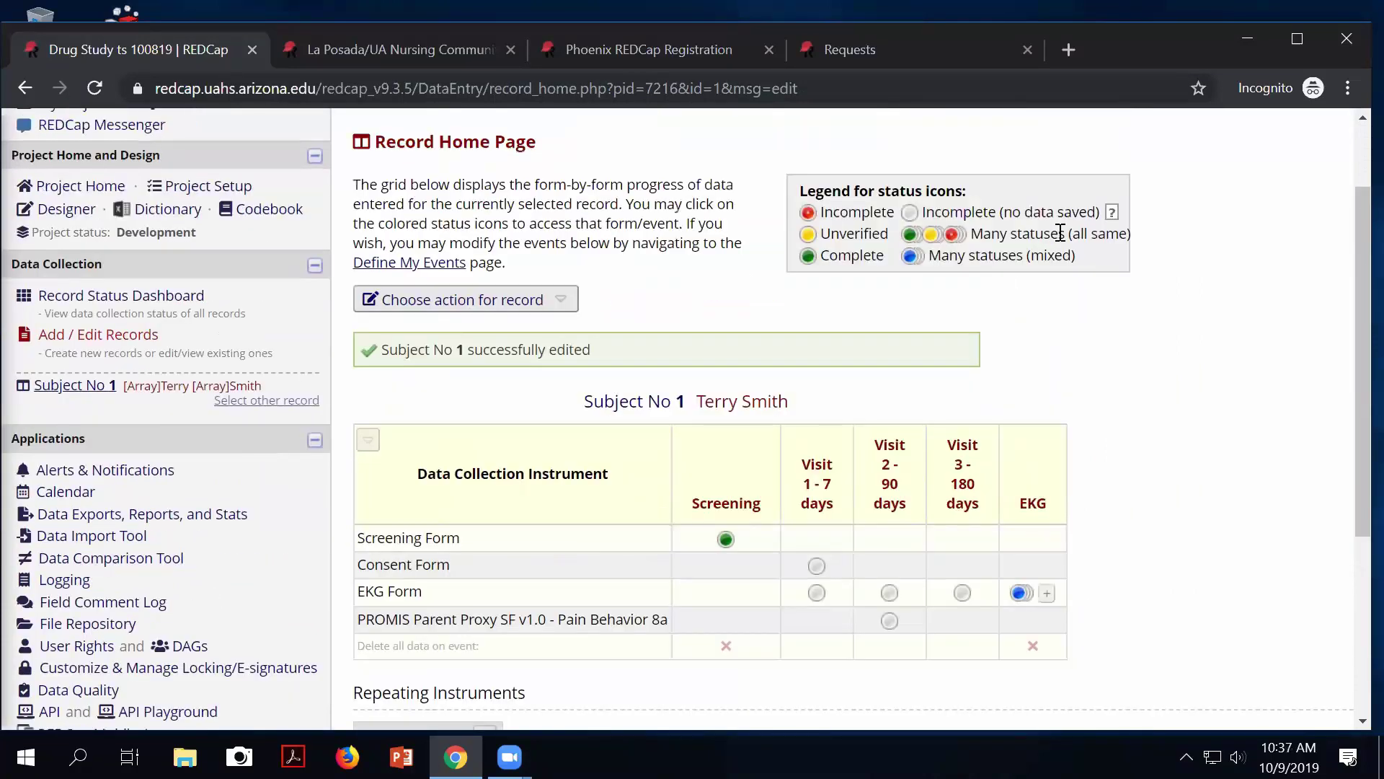
{"action": "left_click_drag", "start_coordinate": [1076, 258], "coordinate": [1063, 261]}
{"action": "scroll", "coordinate": [1129, 412], "scroll_direction": "down", "scroll_amount": 2}
{"action": "scroll", "coordinate": [1129, 414], "scroll_direction": "down", "scroll_amount": 1}
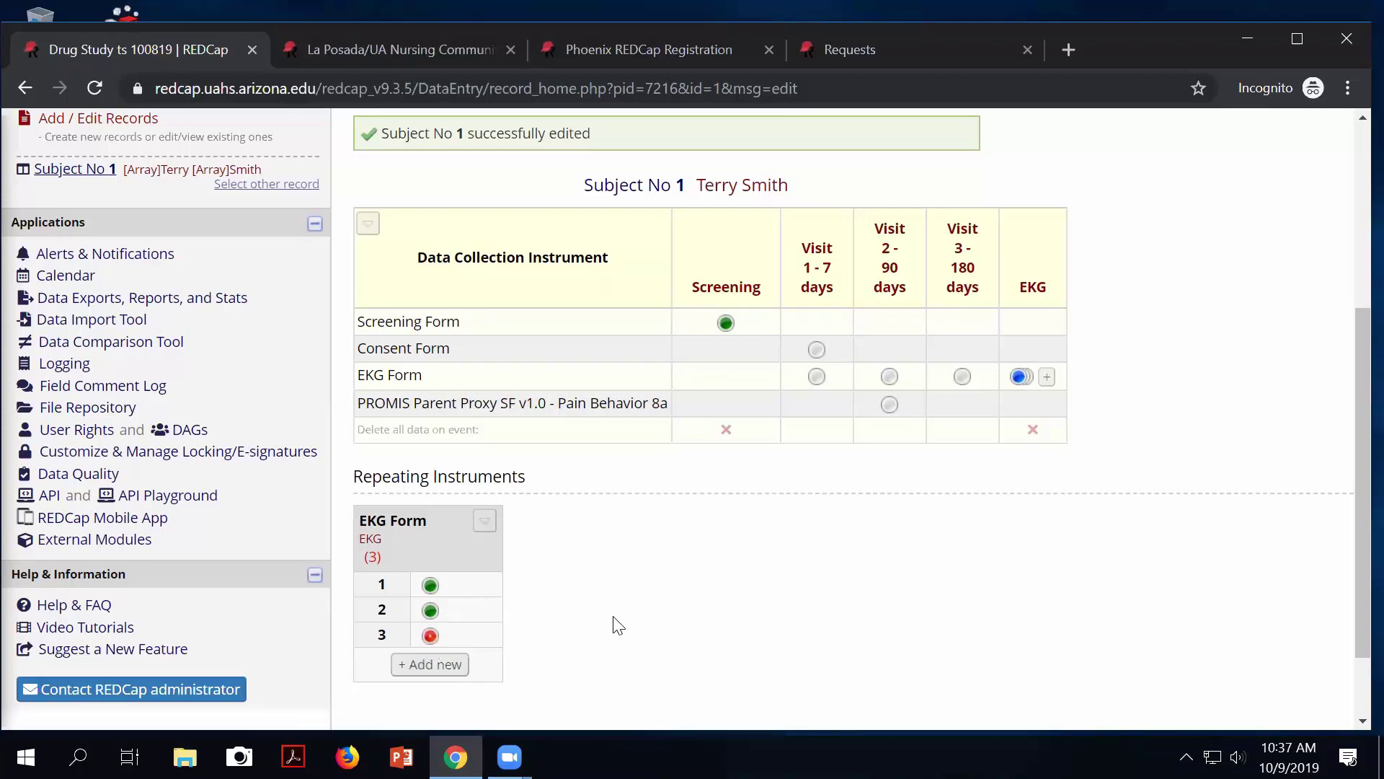
{"action": "scroll", "coordinate": [617, 624], "scroll_direction": "up", "scroll_amount": 3}
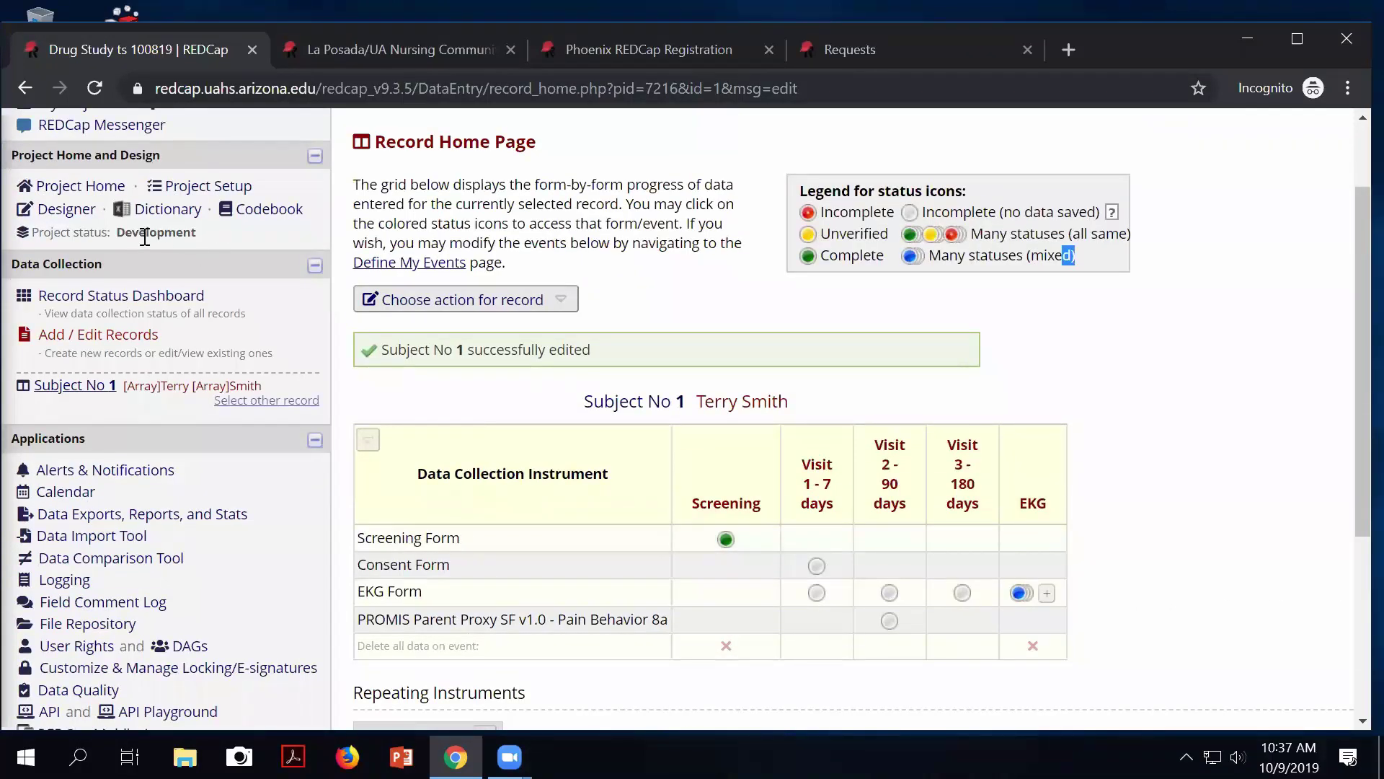
Give the repeating EKG Form the custom instance label [ekg_date] and save the repeat settings.
{"action": "left_click", "coordinate": [227, 186]}
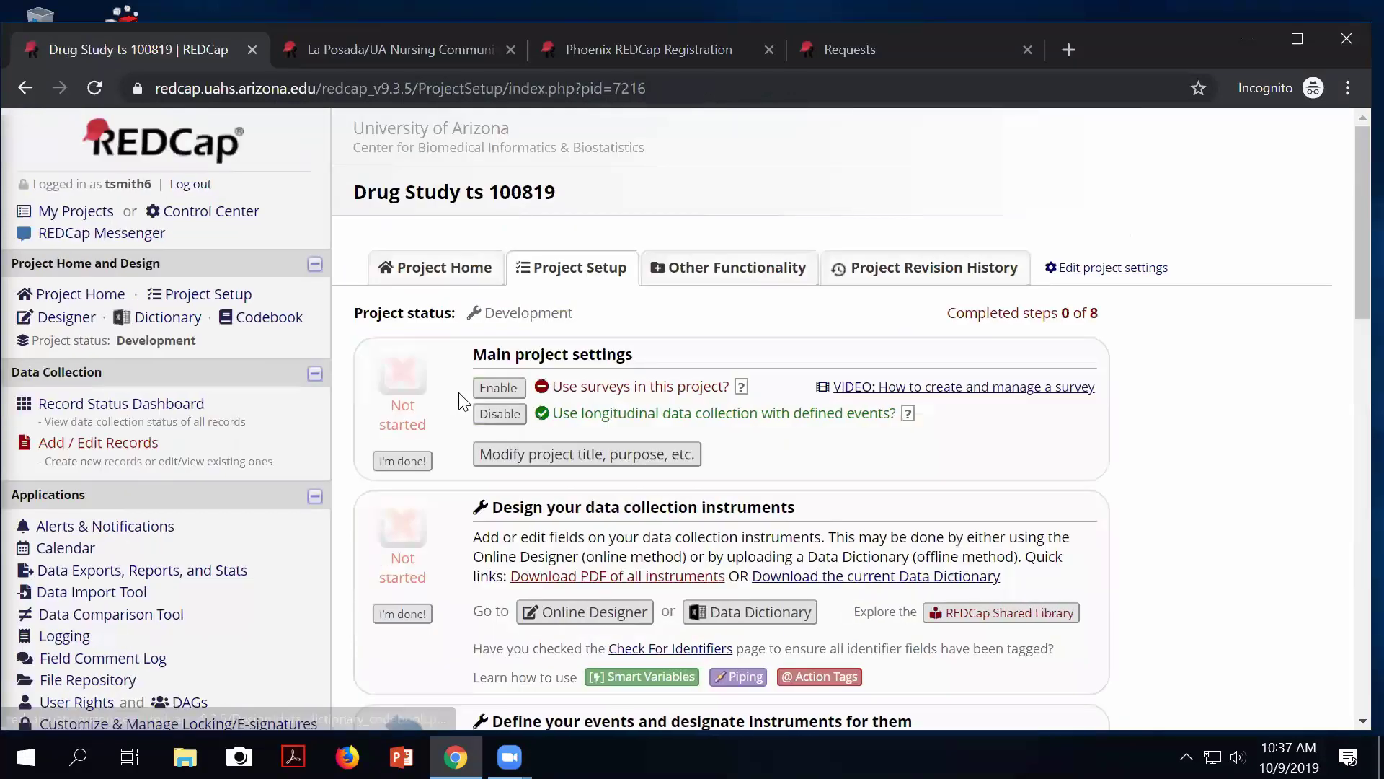
{"action": "scroll", "coordinate": [462, 400], "scroll_direction": "down", "scroll_amount": 9}
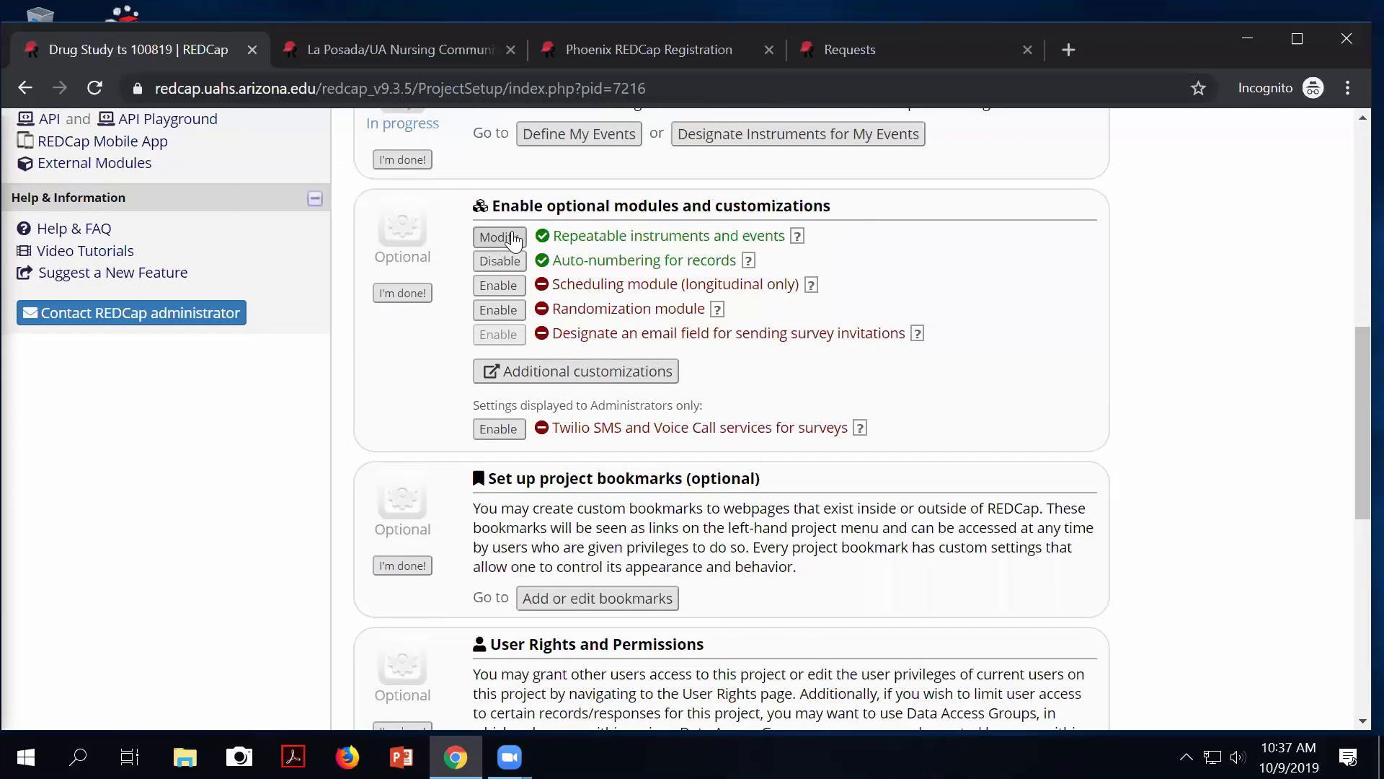
{"action": "left_click_drag", "start_coordinate": [619, 236], "coordinate": [697, 236]}
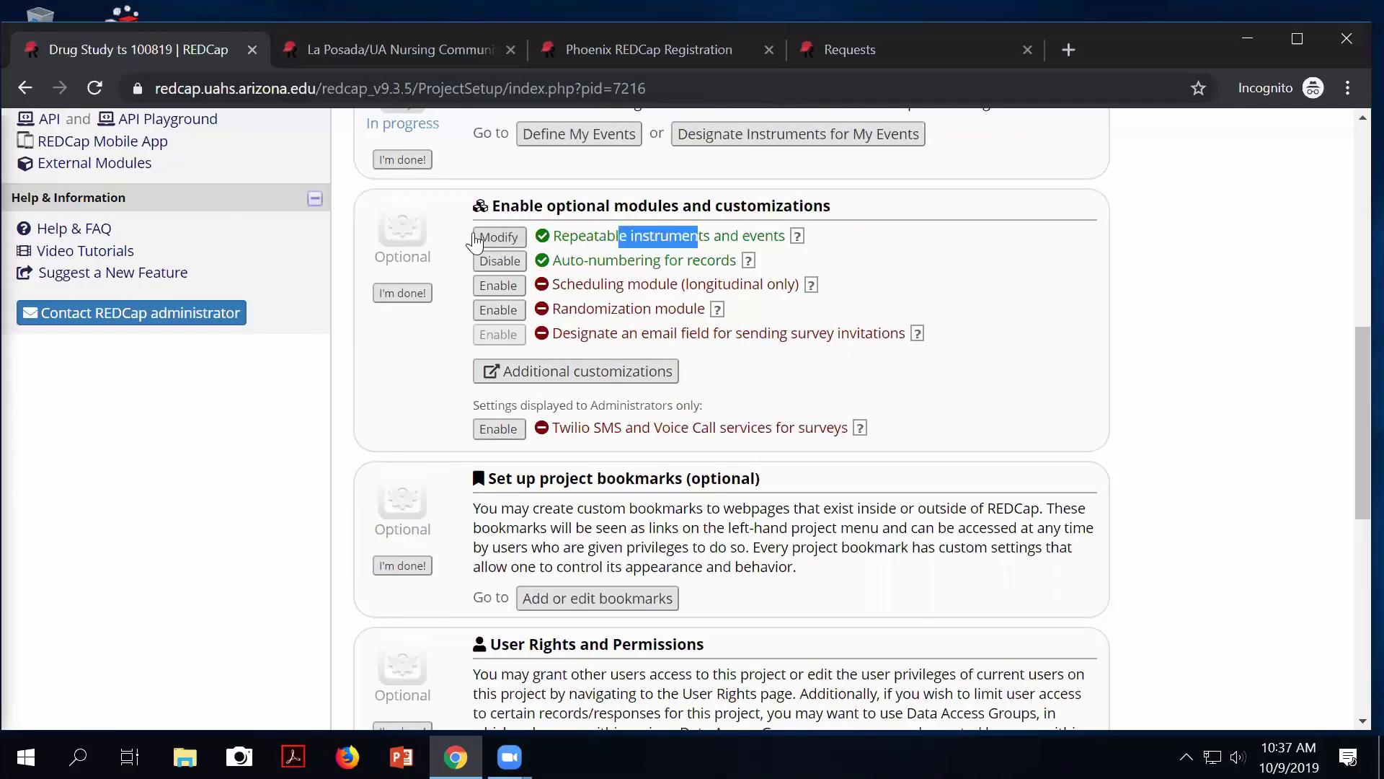
{"action": "left_click", "coordinate": [497, 237]}
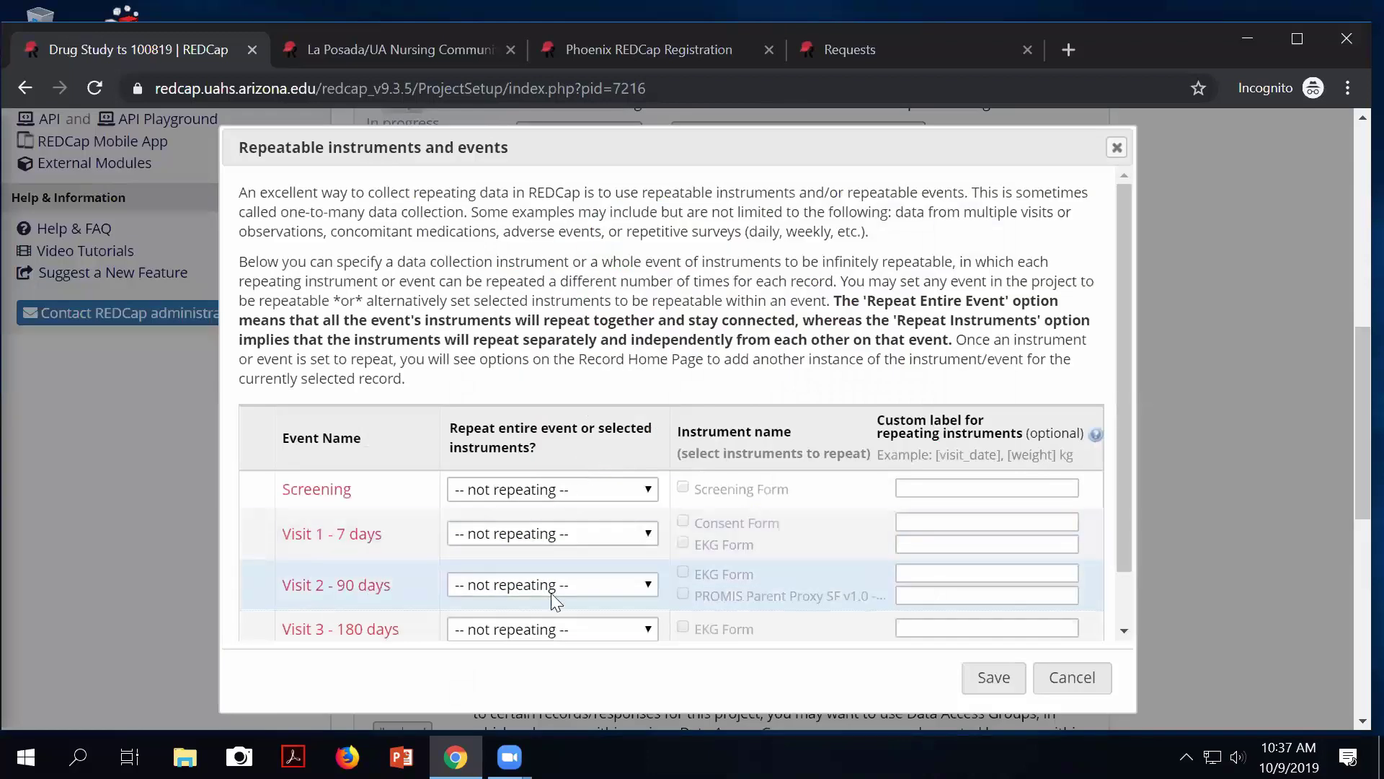
{"action": "scroll", "coordinate": [555, 601], "scroll_direction": "down", "scroll_amount": 1}
{"action": "scroll", "coordinate": [778, 353], "scroll_direction": "down", "scroll_amount": 2}
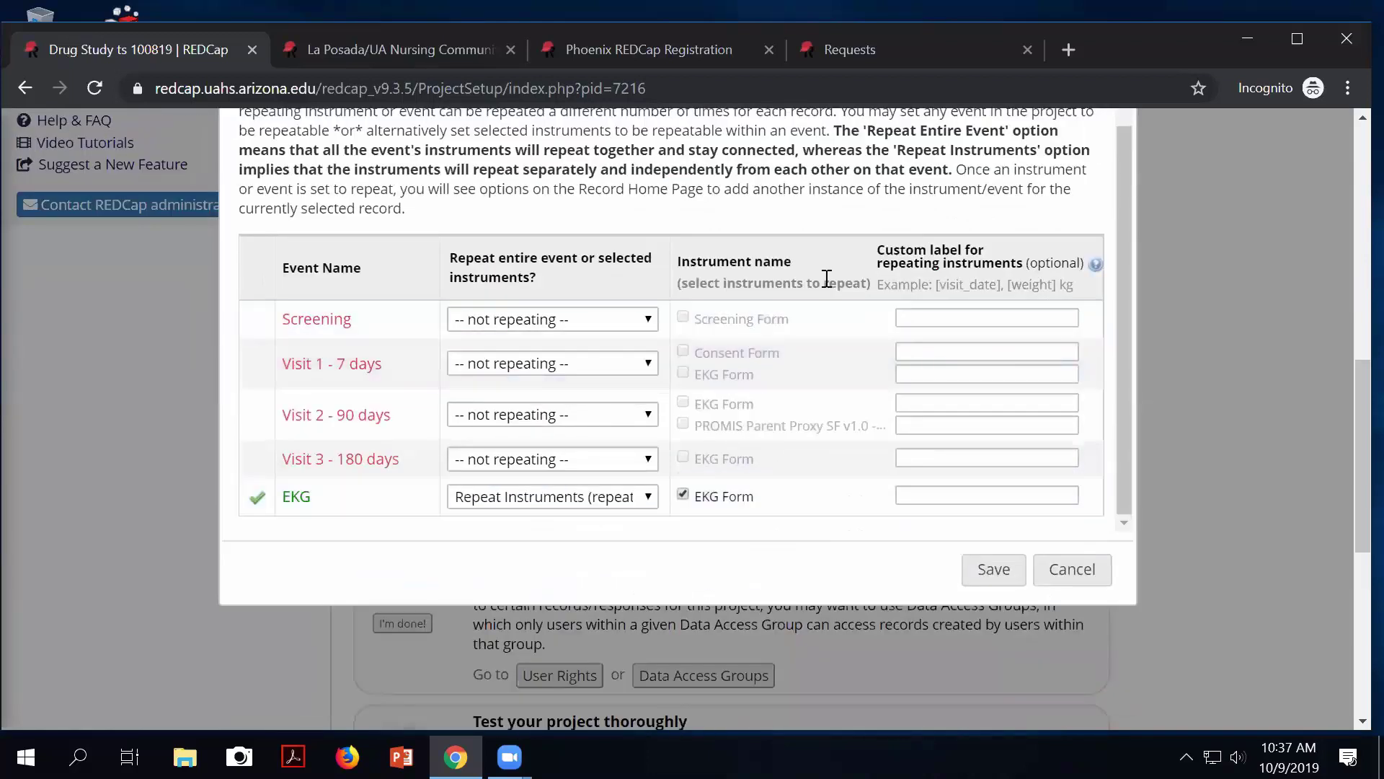
{"action": "left_click", "coordinate": [938, 497]}
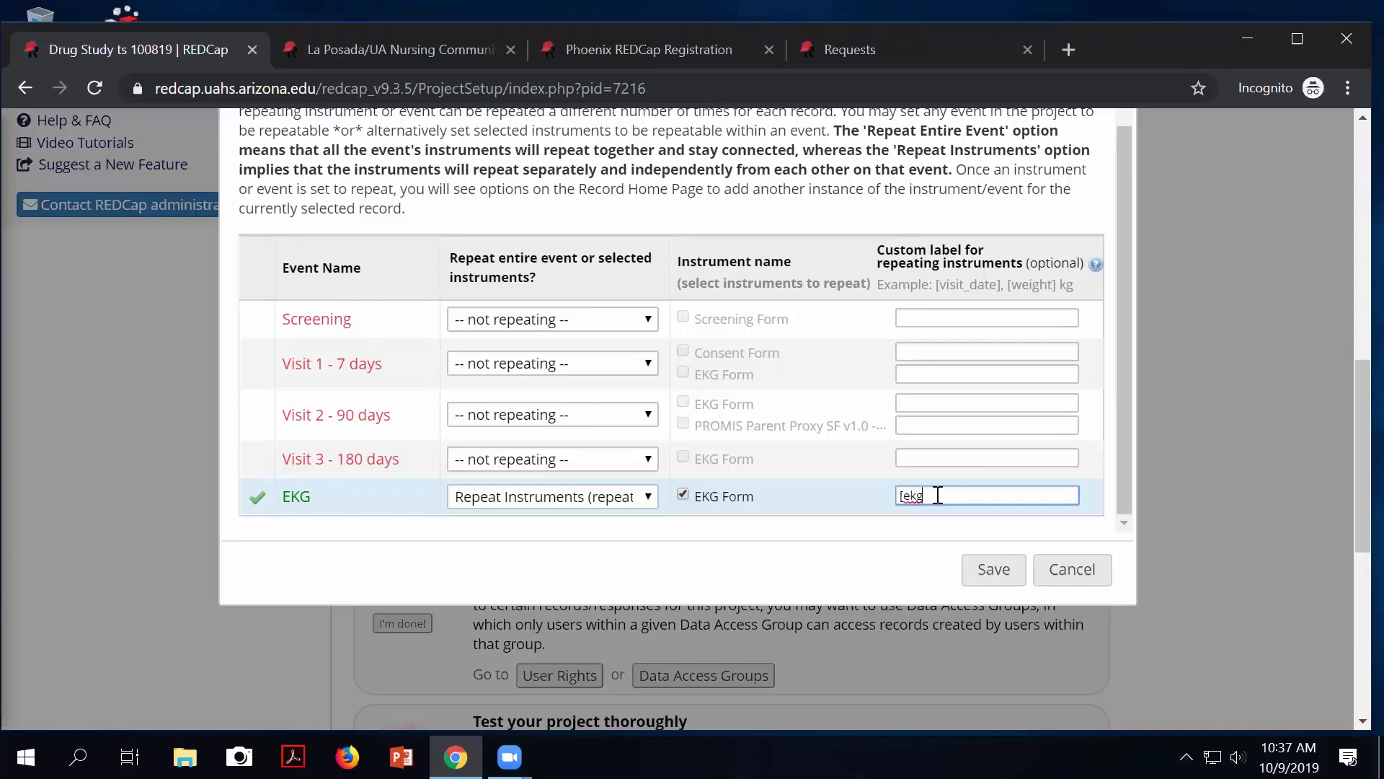
{"action": "type", "text": "[ekg_date]"}
{"action": "left_click", "coordinate": [996, 572]}
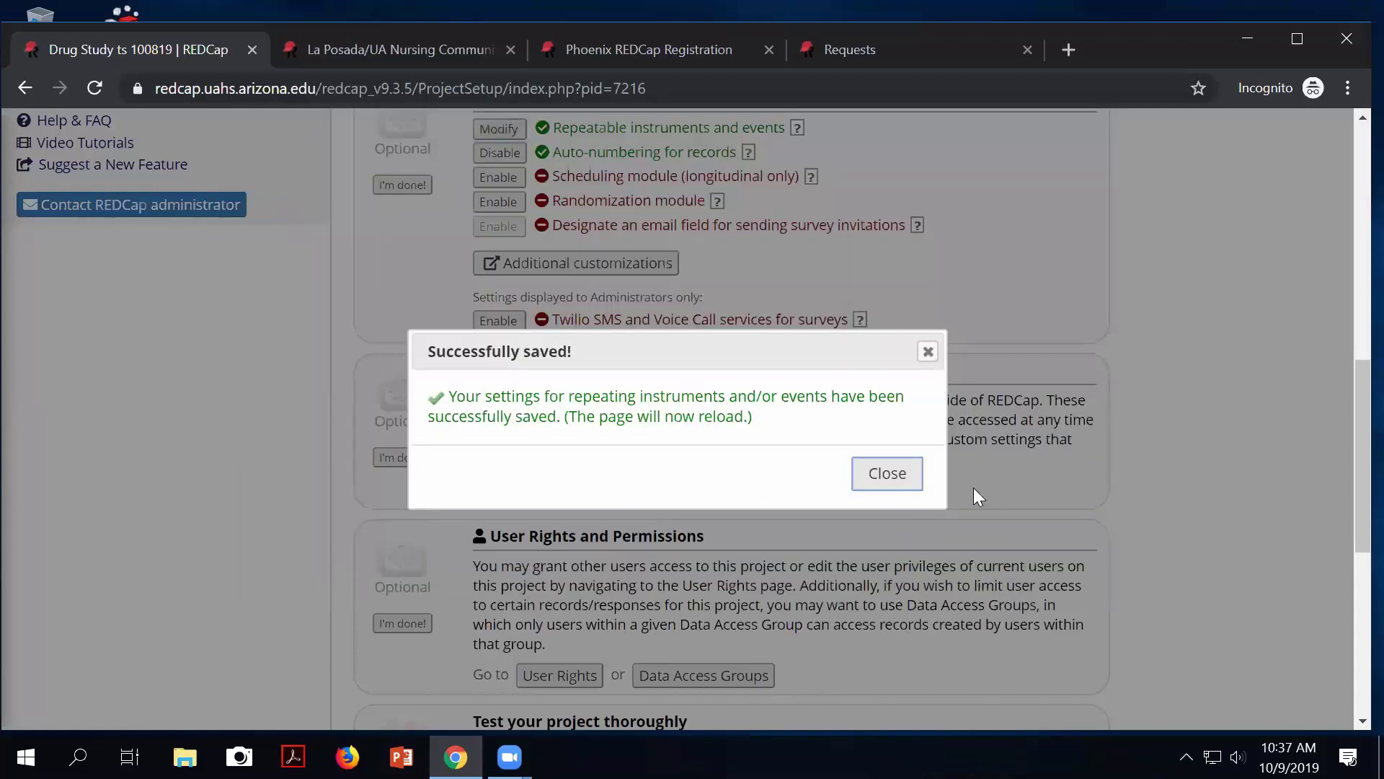
{"action": "left_click", "coordinate": [895, 477]}
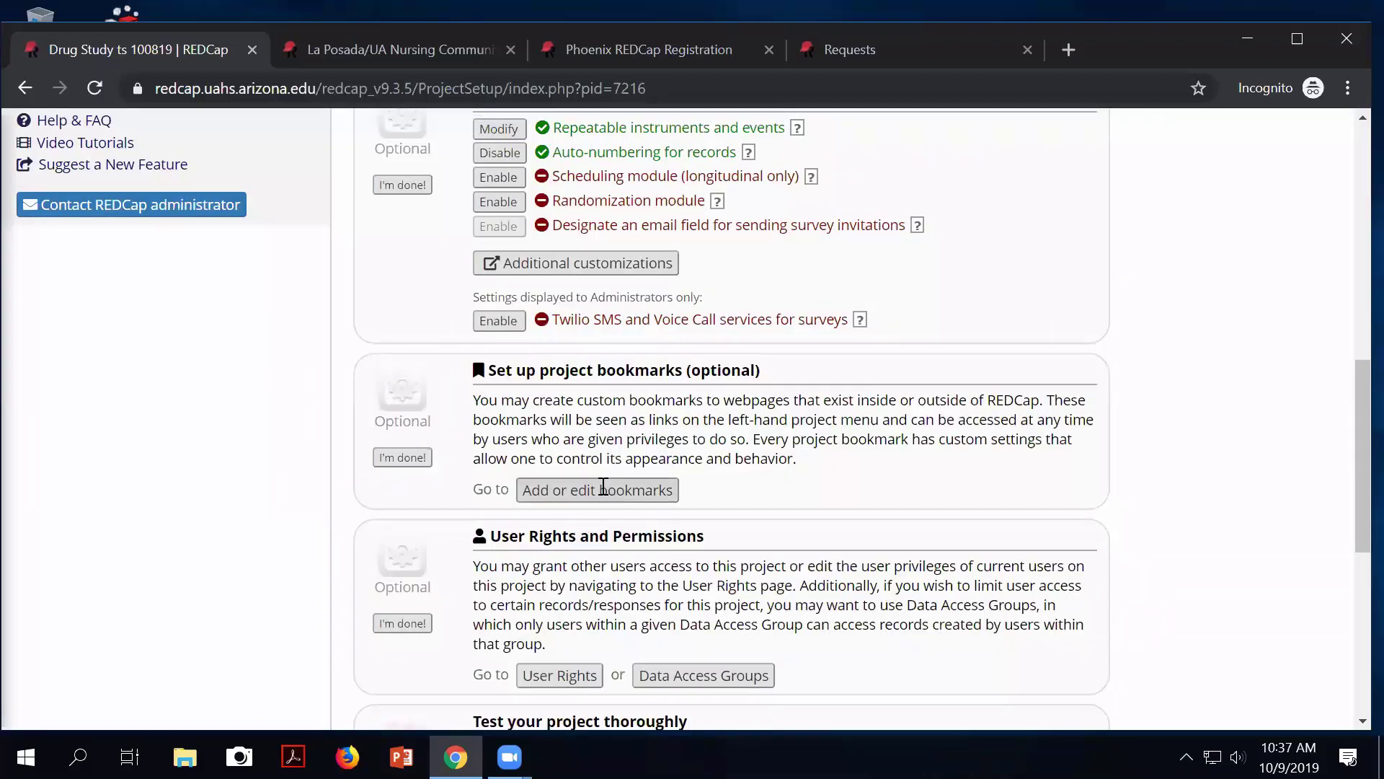
{"action": "scroll", "coordinate": [598, 483], "scroll_direction": "down", "scroll_amount": 4}
{"action": "scroll", "coordinate": [252, 331], "scroll_direction": "up", "scroll_amount": 8}
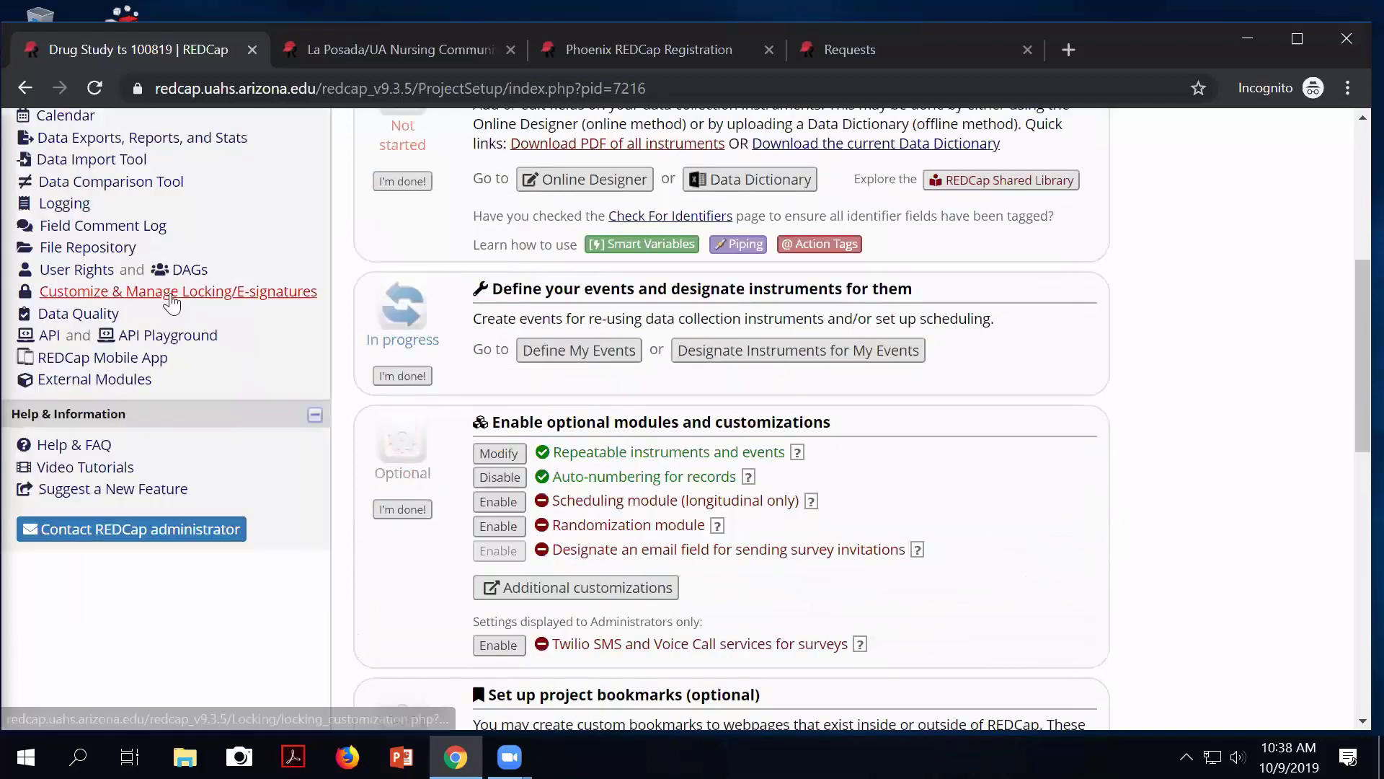
{"action": "scroll", "coordinate": [247, 289], "scroll_direction": "up", "scroll_amount": 6}
Check Subject 1's EKG instances now labelled 10-09-2019, 10-23-2019 and 10-31-2019.
{"action": "left_click", "coordinate": [111, 402]}
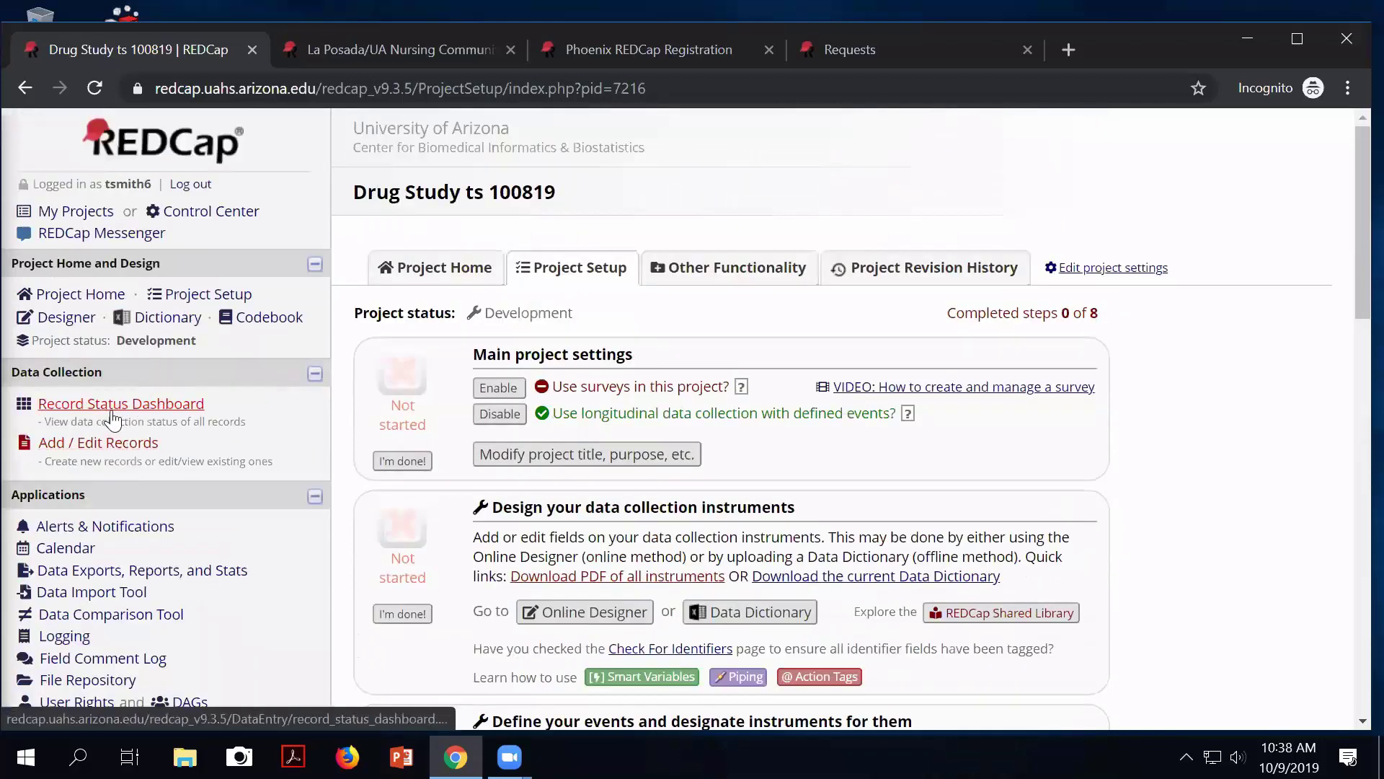
{"action": "scroll", "coordinate": [375, 532], "scroll_direction": "down", "scroll_amount": 3}
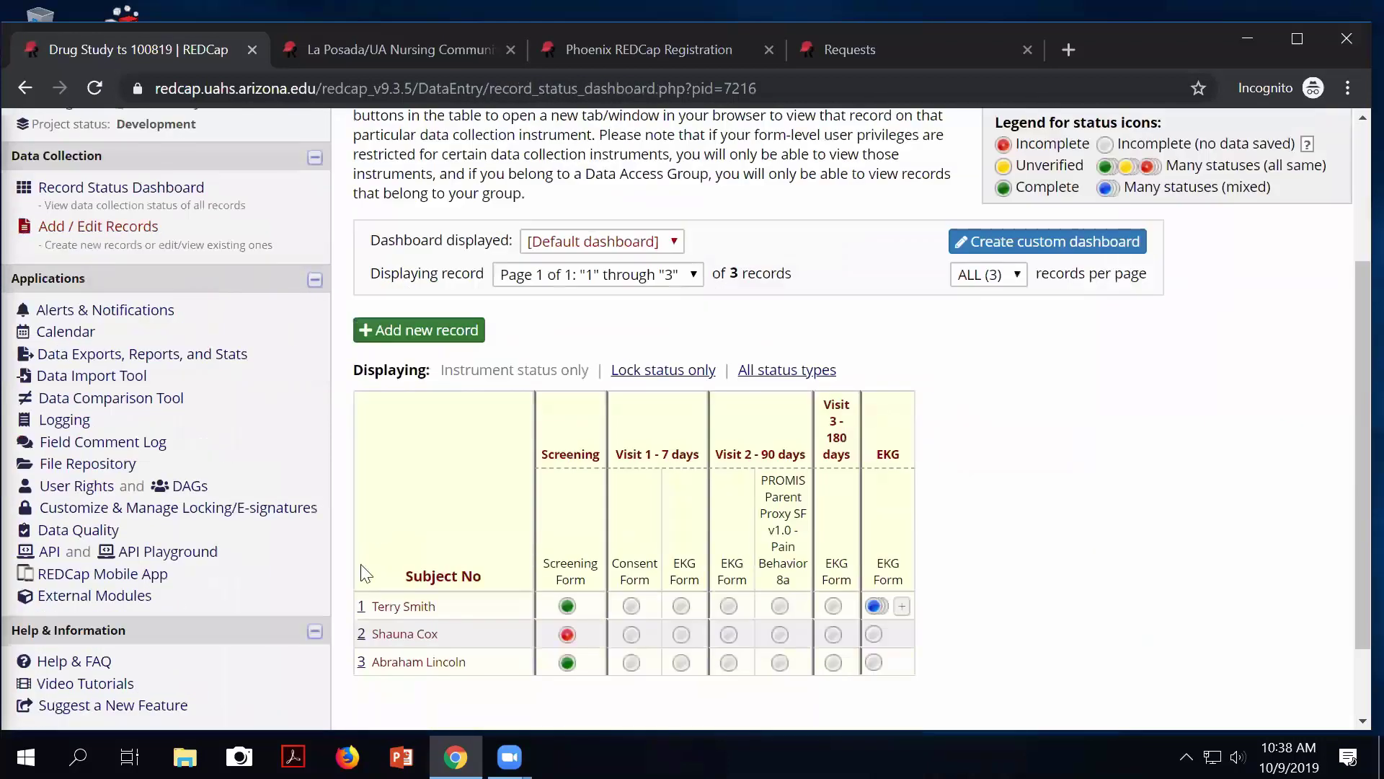
{"action": "left_click", "coordinate": [360, 606]}
{"action": "scroll", "coordinate": [606, 611], "scroll_direction": "down", "scroll_amount": 5}
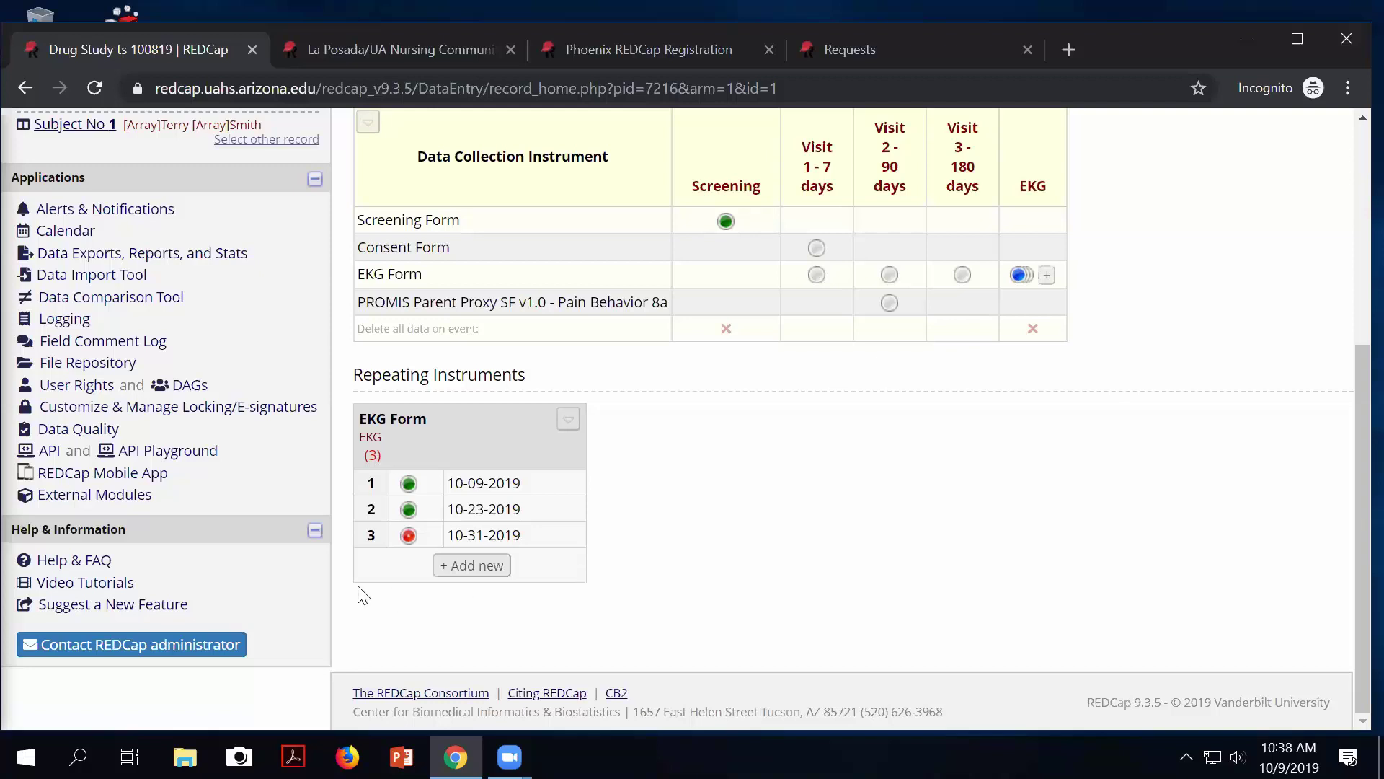
On the User Rights page, enter Student as the name of a new role.
{"action": "left_click", "coordinate": [100, 391]}
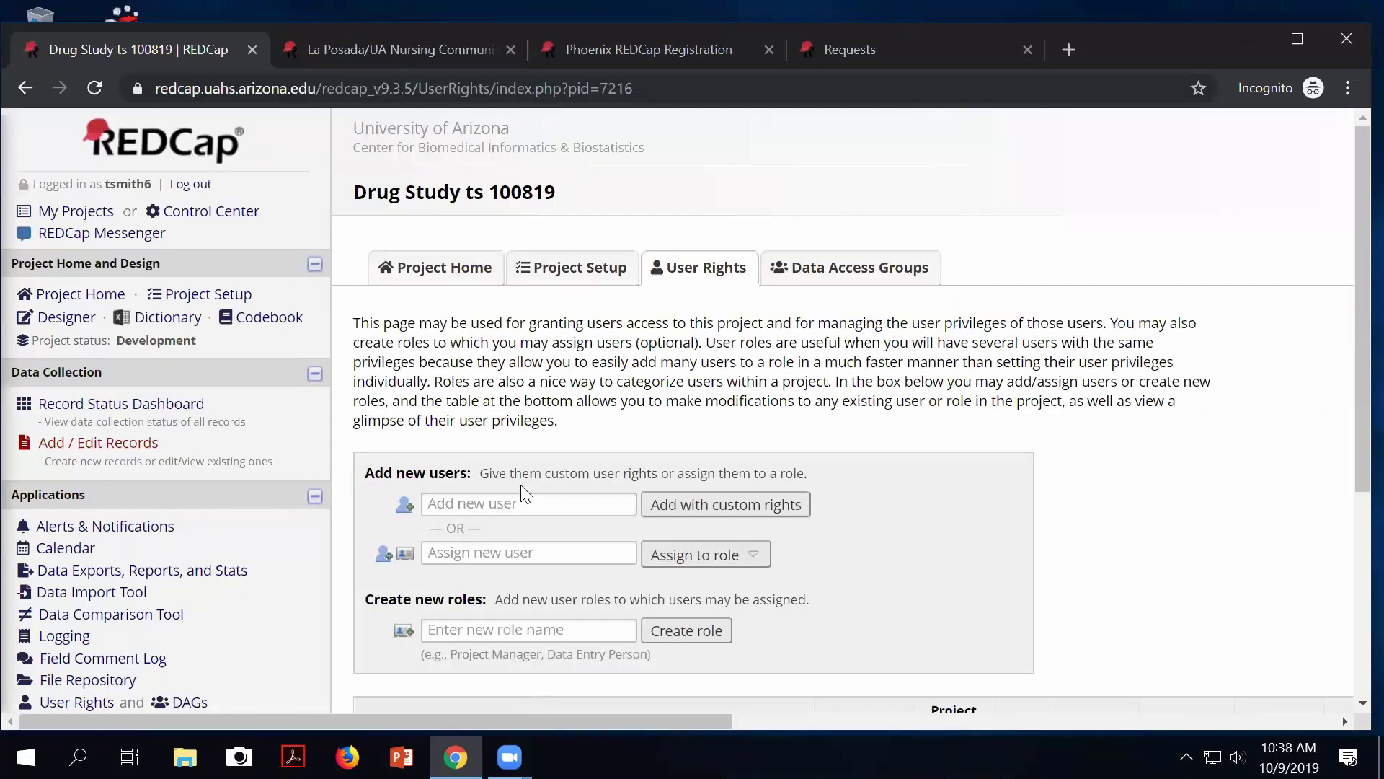
{"action": "scroll", "coordinate": [641, 577], "scroll_direction": "down", "scroll_amount": 1}
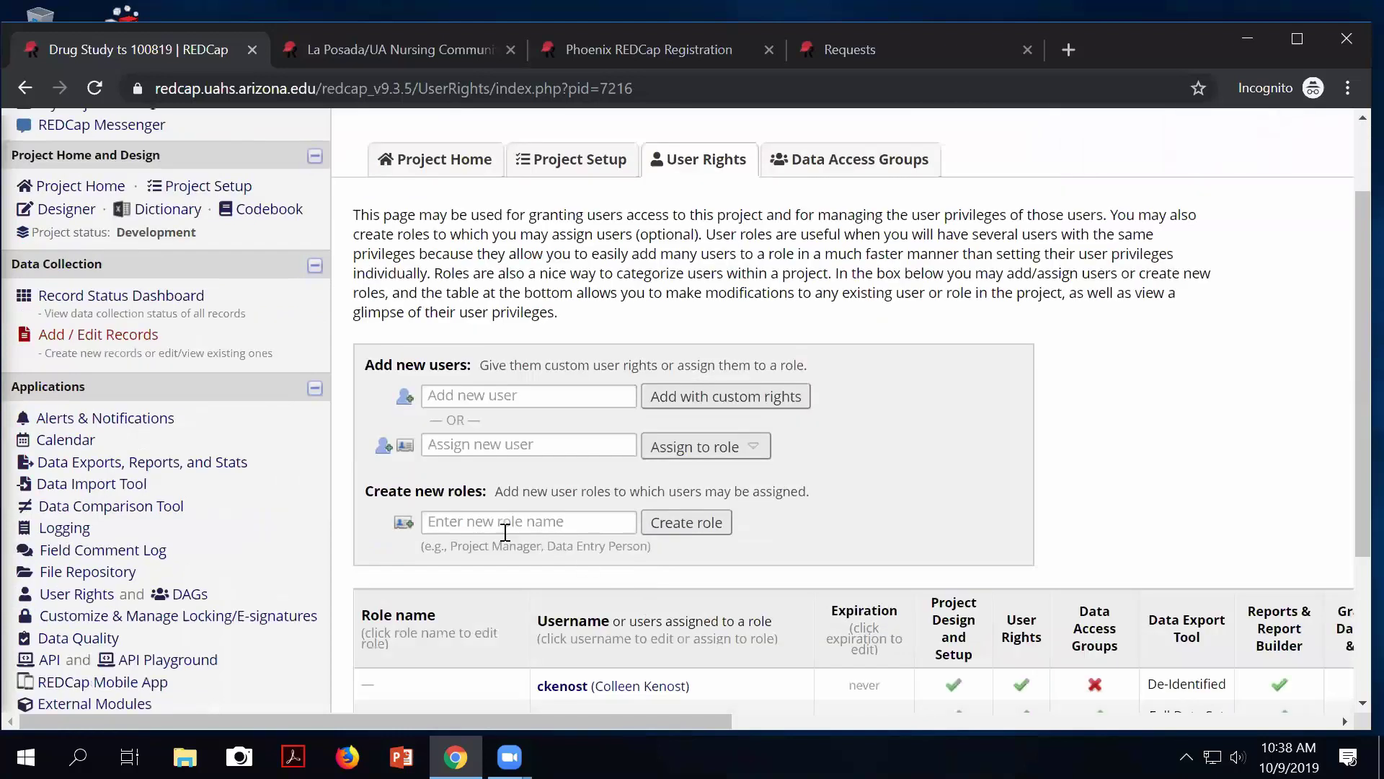
{"action": "left_click", "coordinate": [528, 522]}
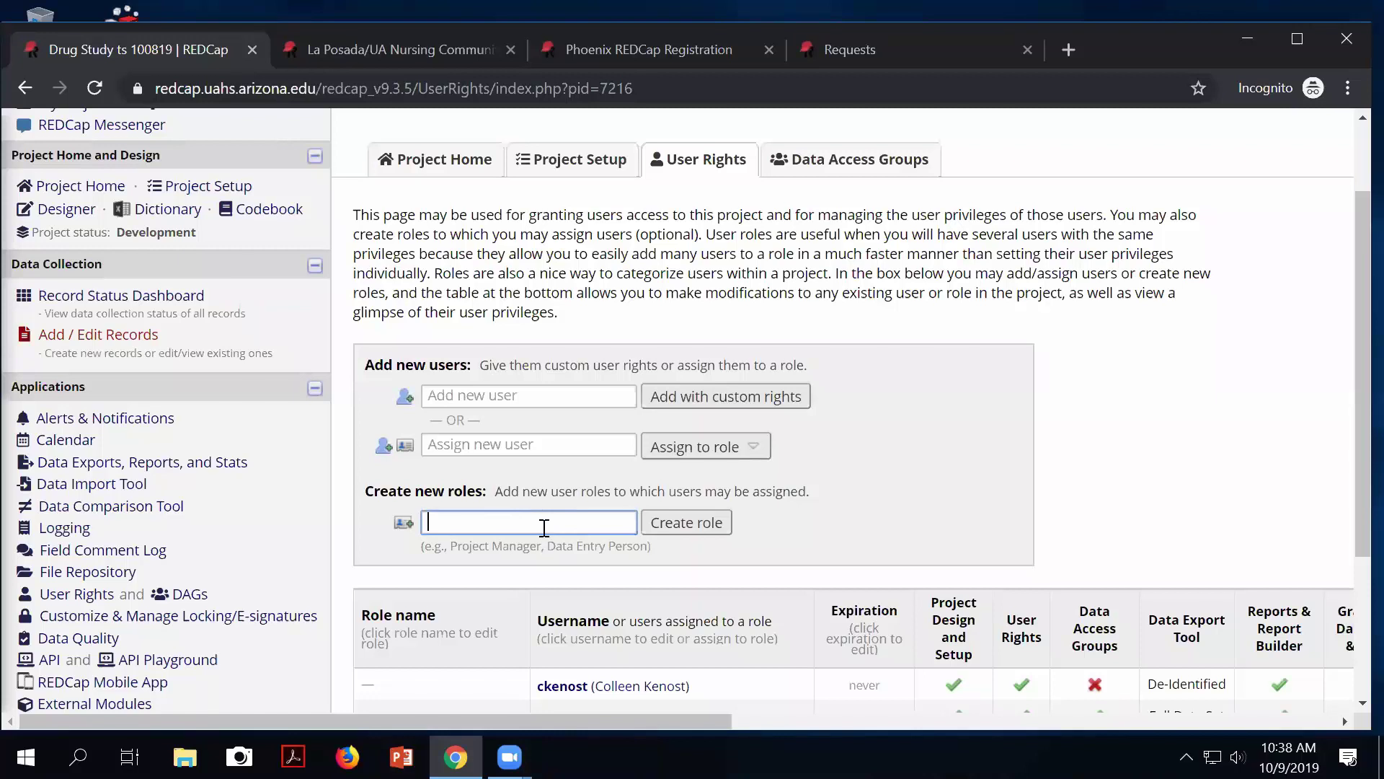
{"action": "scroll", "coordinate": [544, 533], "scroll_direction": "down", "scroll_amount": 1}
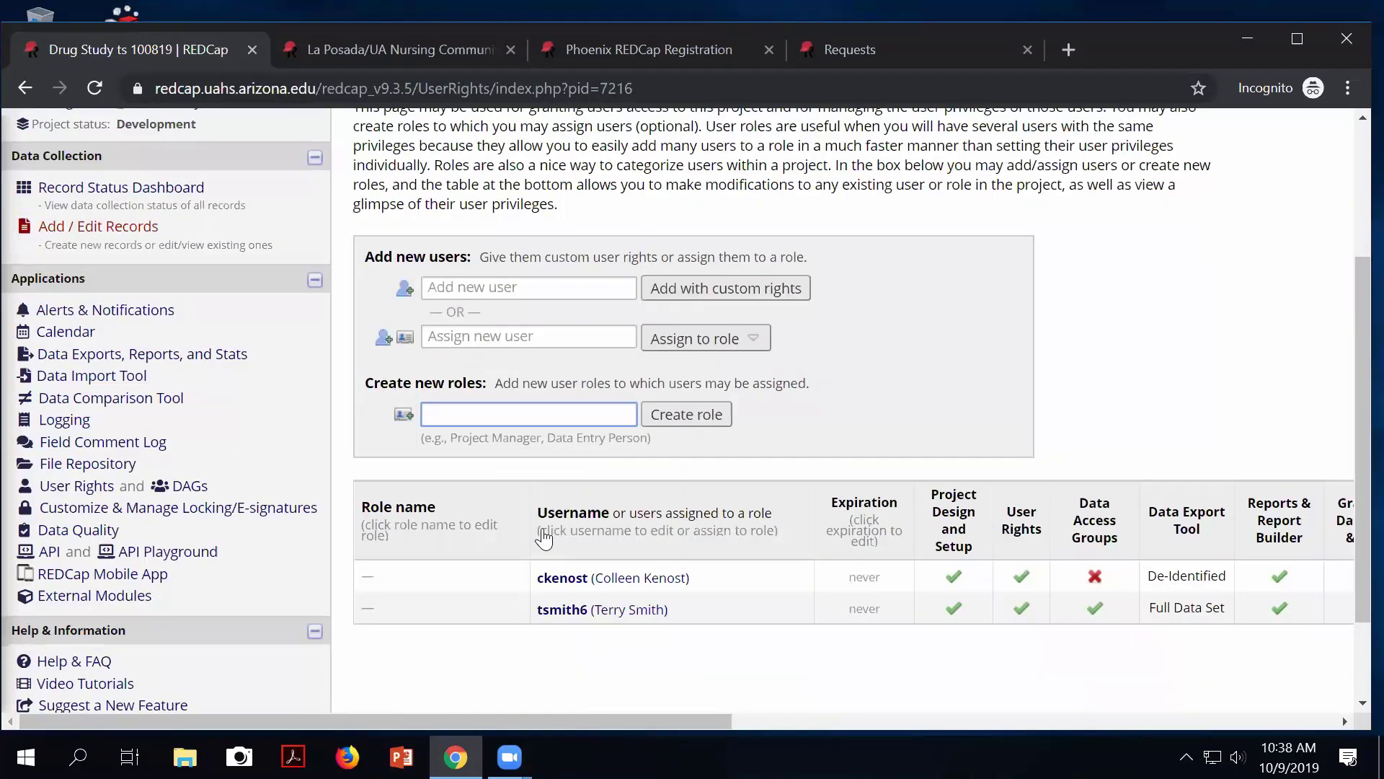
{"action": "type", "text": "Student"}
Create the Student role with Data Exports set to No Access.
{"action": "left_click", "coordinate": [714, 421]}
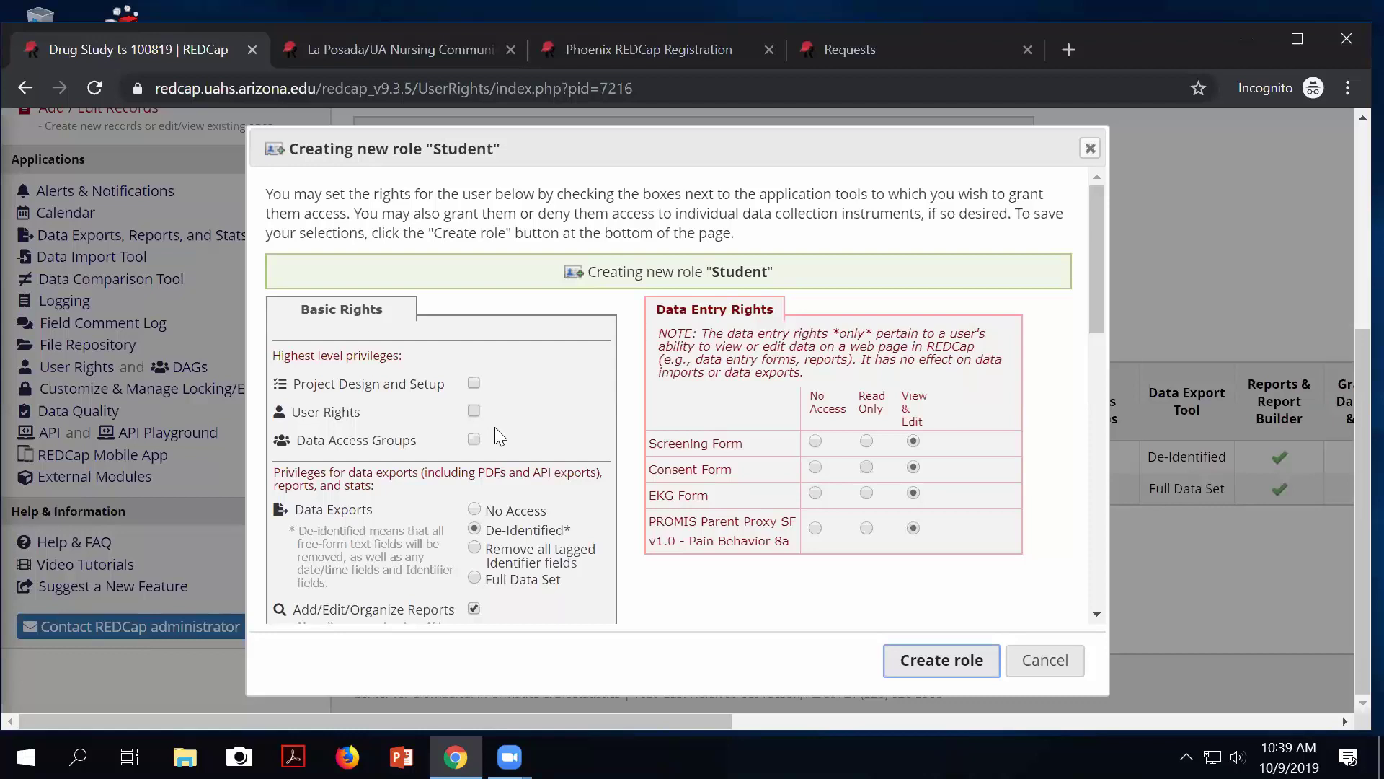
{"action": "scroll", "coordinate": [495, 427], "scroll_direction": "down", "scroll_amount": 1}
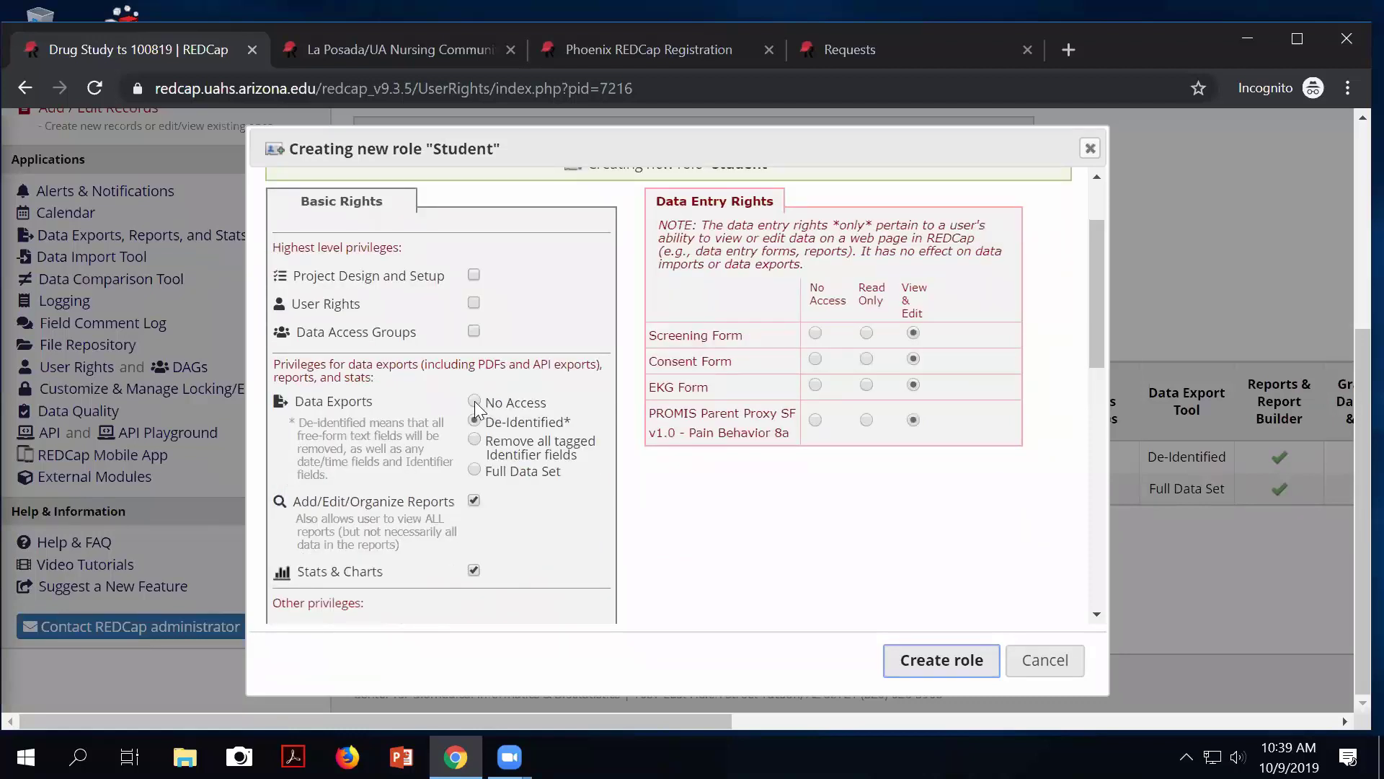
{"action": "left_click", "coordinate": [474, 401]}
{"action": "scroll", "coordinate": [516, 425], "scroll_direction": "down", "scroll_amount": 1}
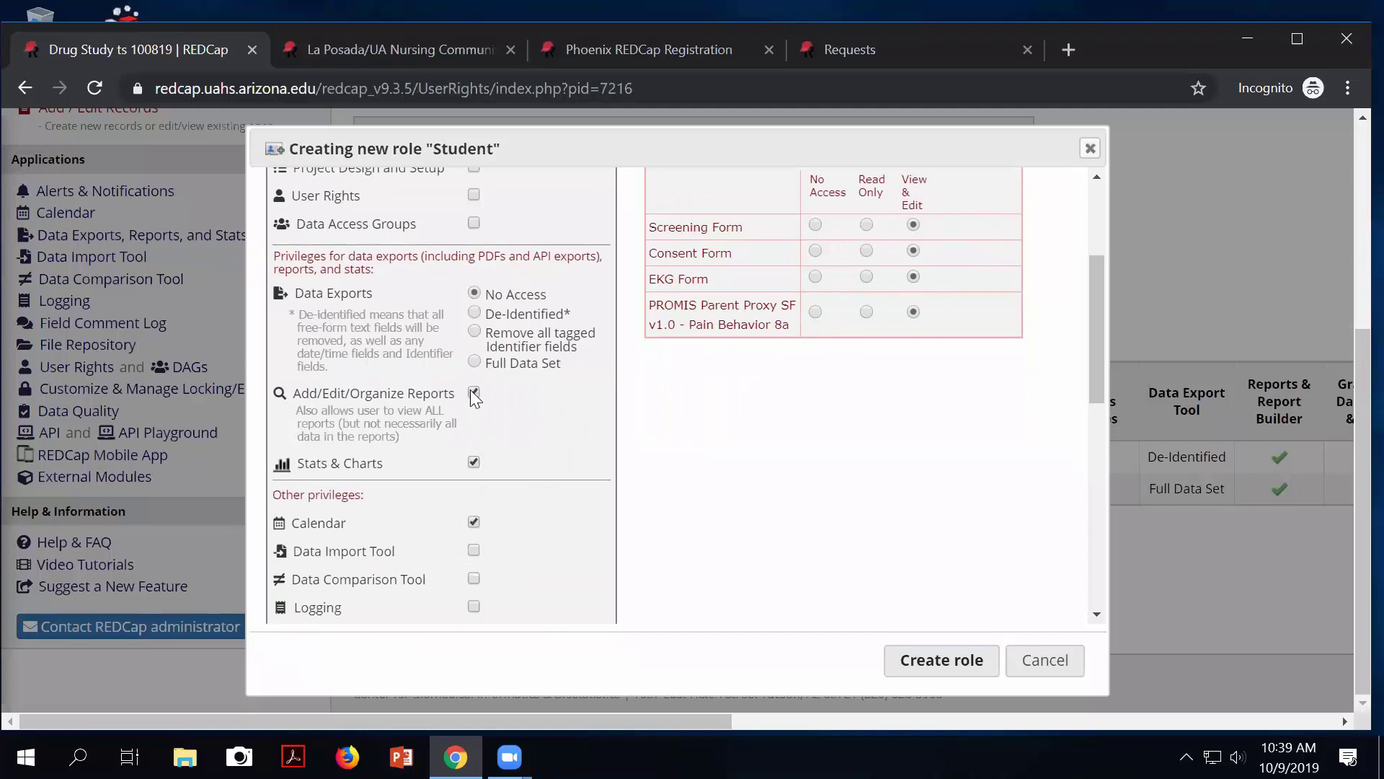
{"action": "scroll", "coordinate": [514, 490], "scroll_direction": "down", "scroll_amount": 1}
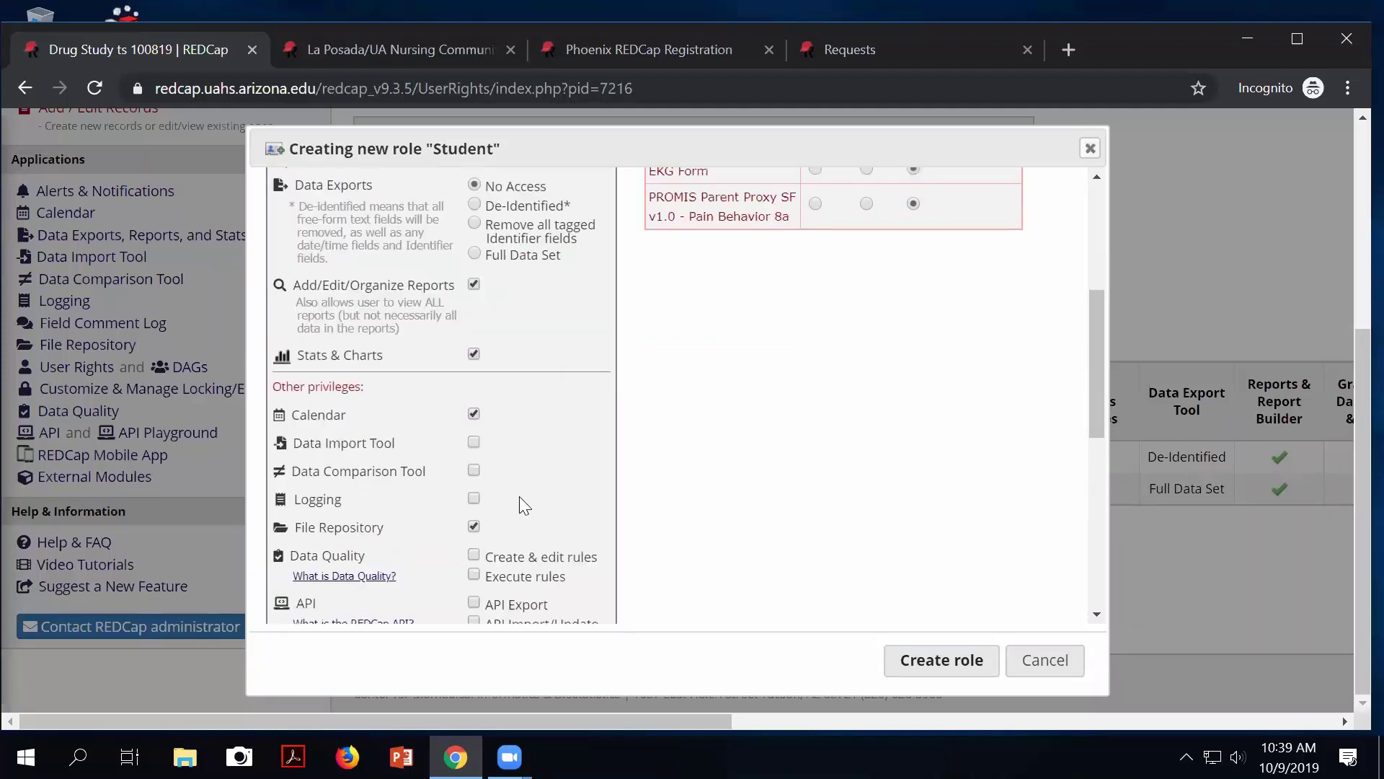
{"action": "scroll", "coordinate": [506, 525], "scroll_direction": "down", "scroll_amount": 5}
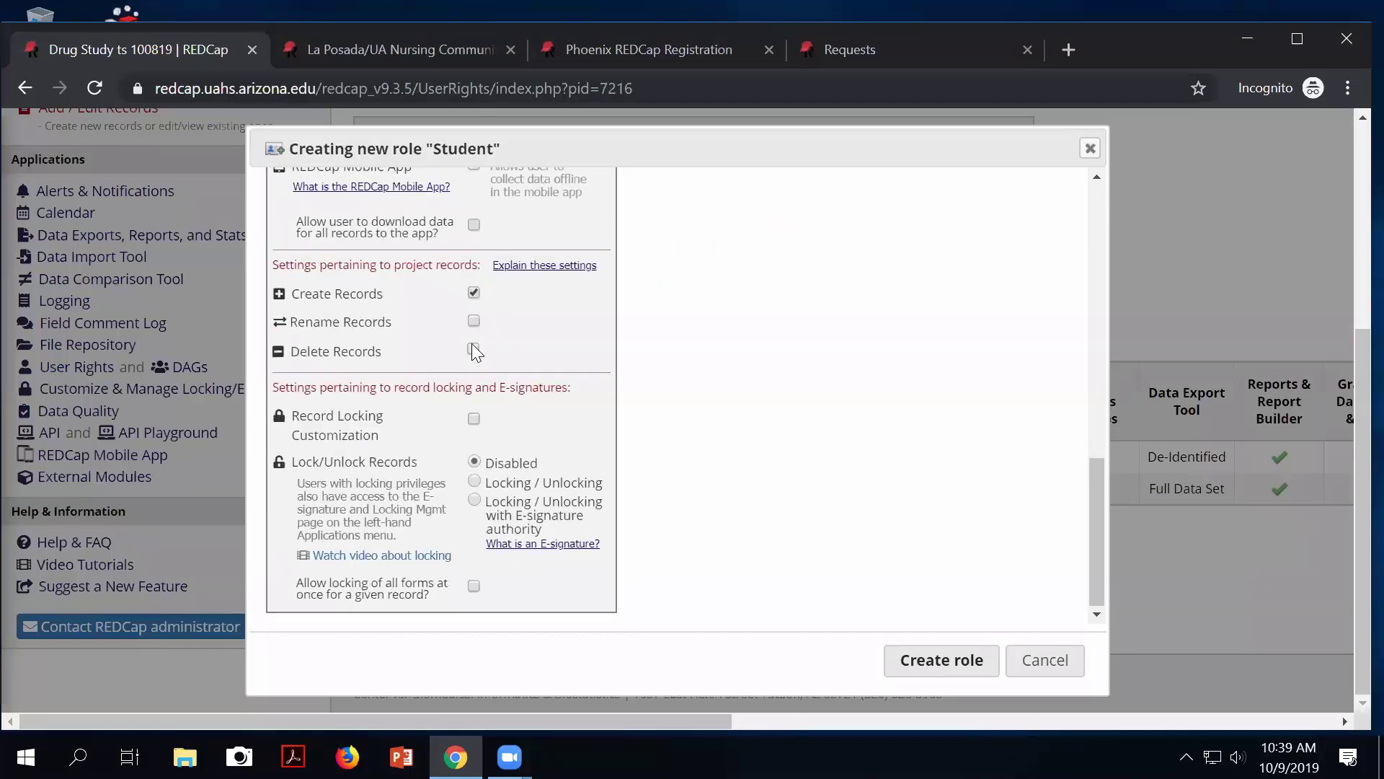
{"action": "left_click_drag", "start_coordinate": [307, 293], "coordinate": [362, 306]}
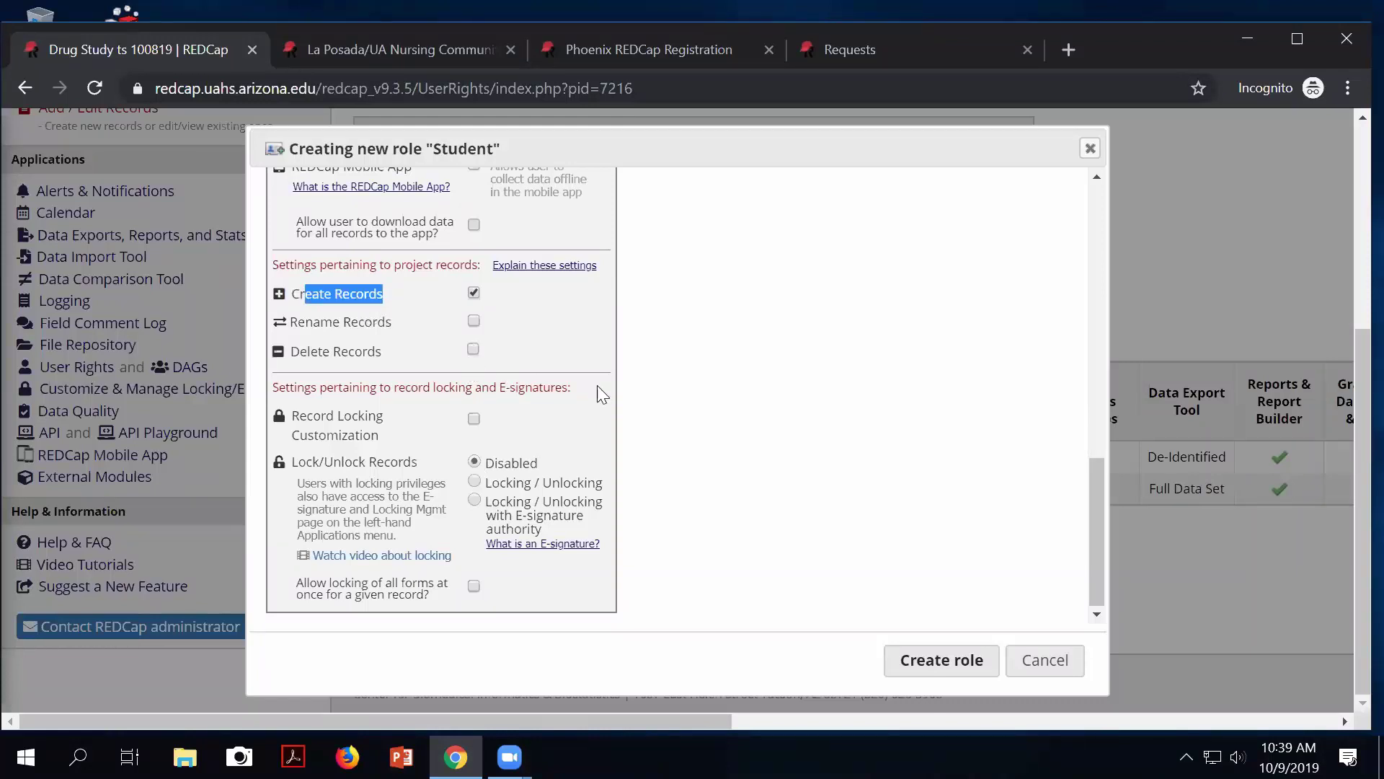
{"action": "scroll", "coordinate": [667, 409], "scroll_direction": "up", "scroll_amount": 15}
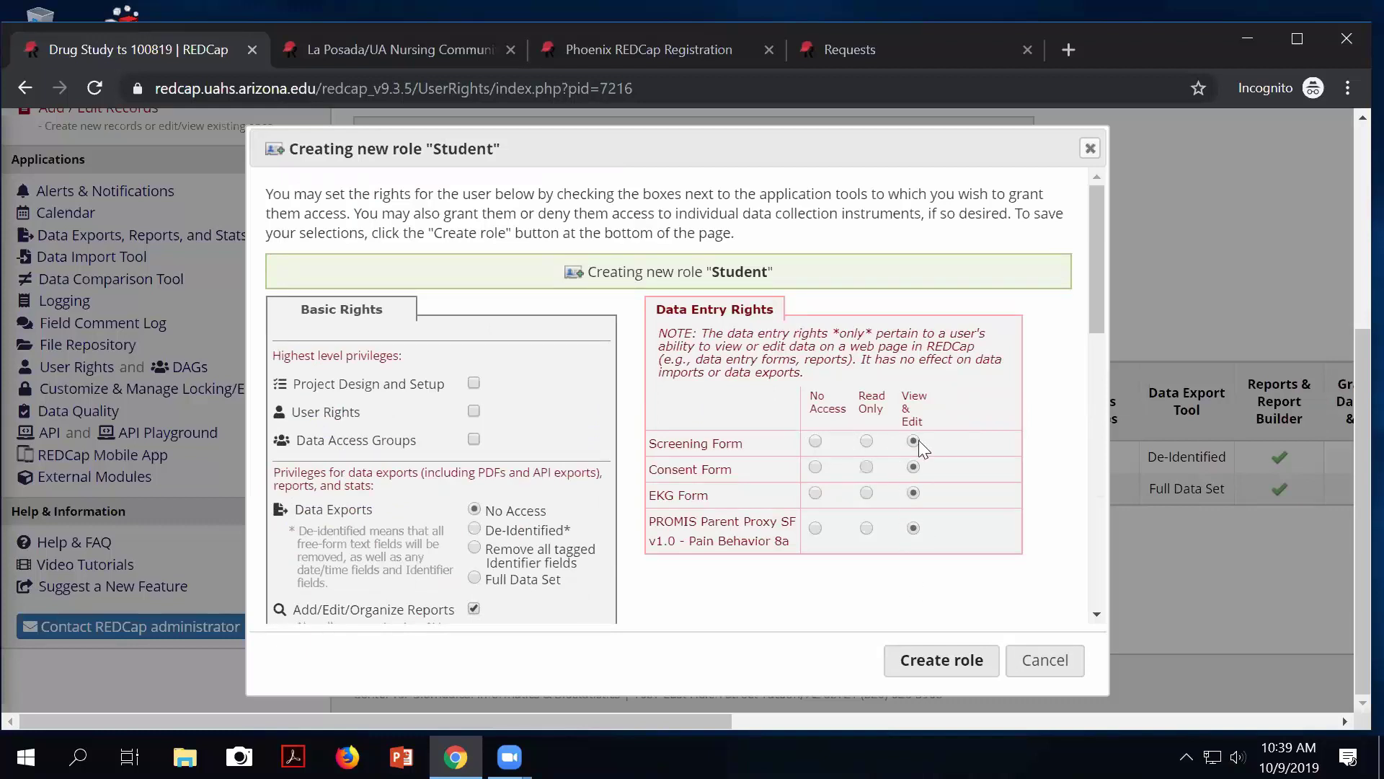
{"action": "left_click", "coordinate": [918, 657]}
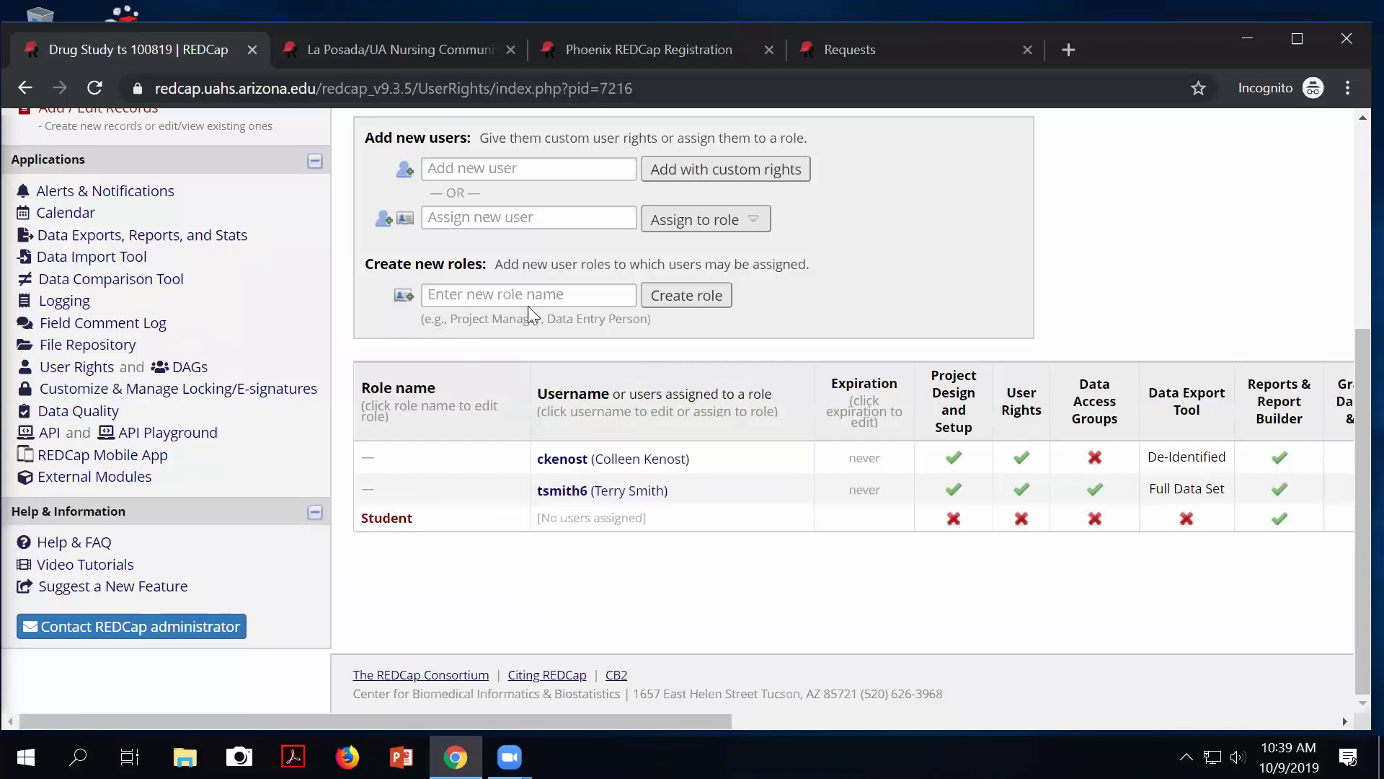
{"action": "scroll", "coordinate": [530, 301], "scroll_direction": "up", "scroll_amount": 1}
Look up the project user by username and assign them to the Student role.
{"action": "left_click", "coordinate": [447, 275]}
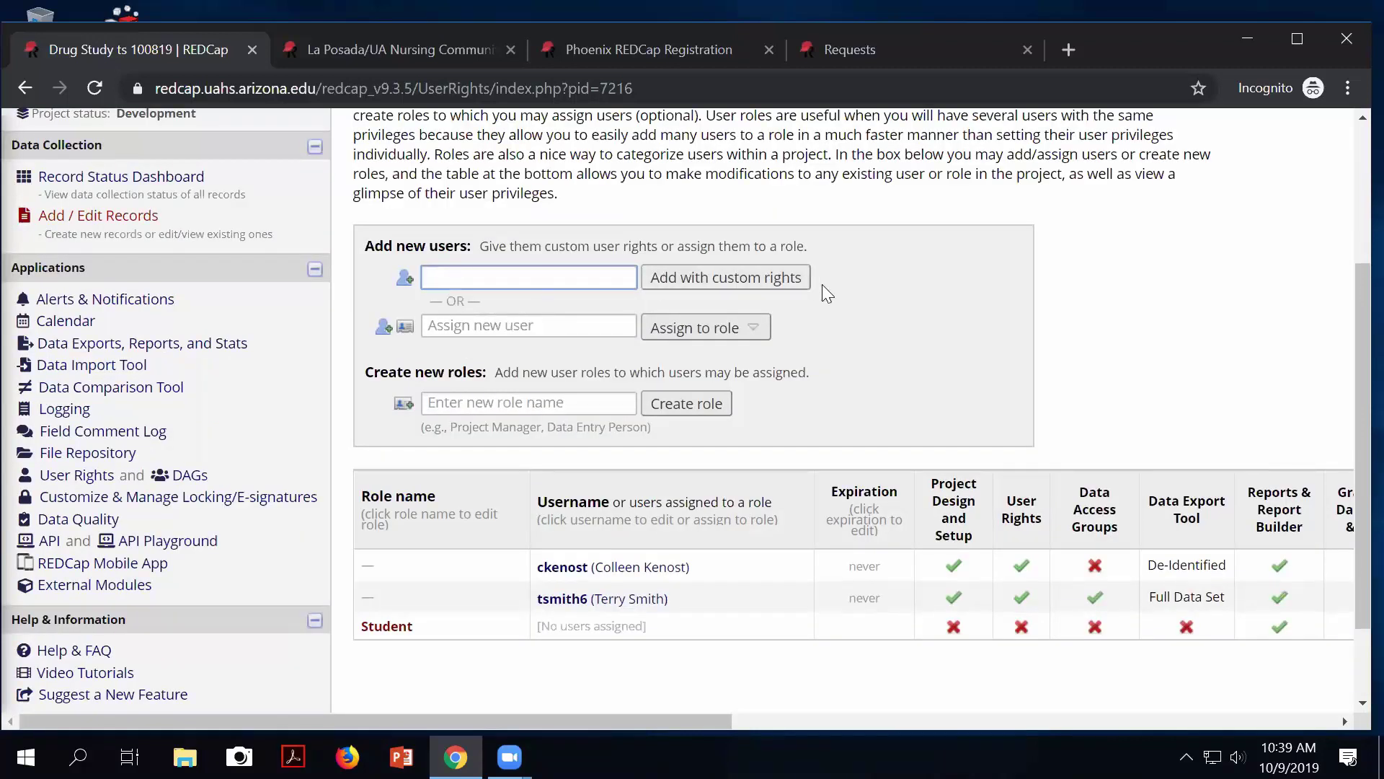
{"action": "left_click", "coordinate": [490, 322]}
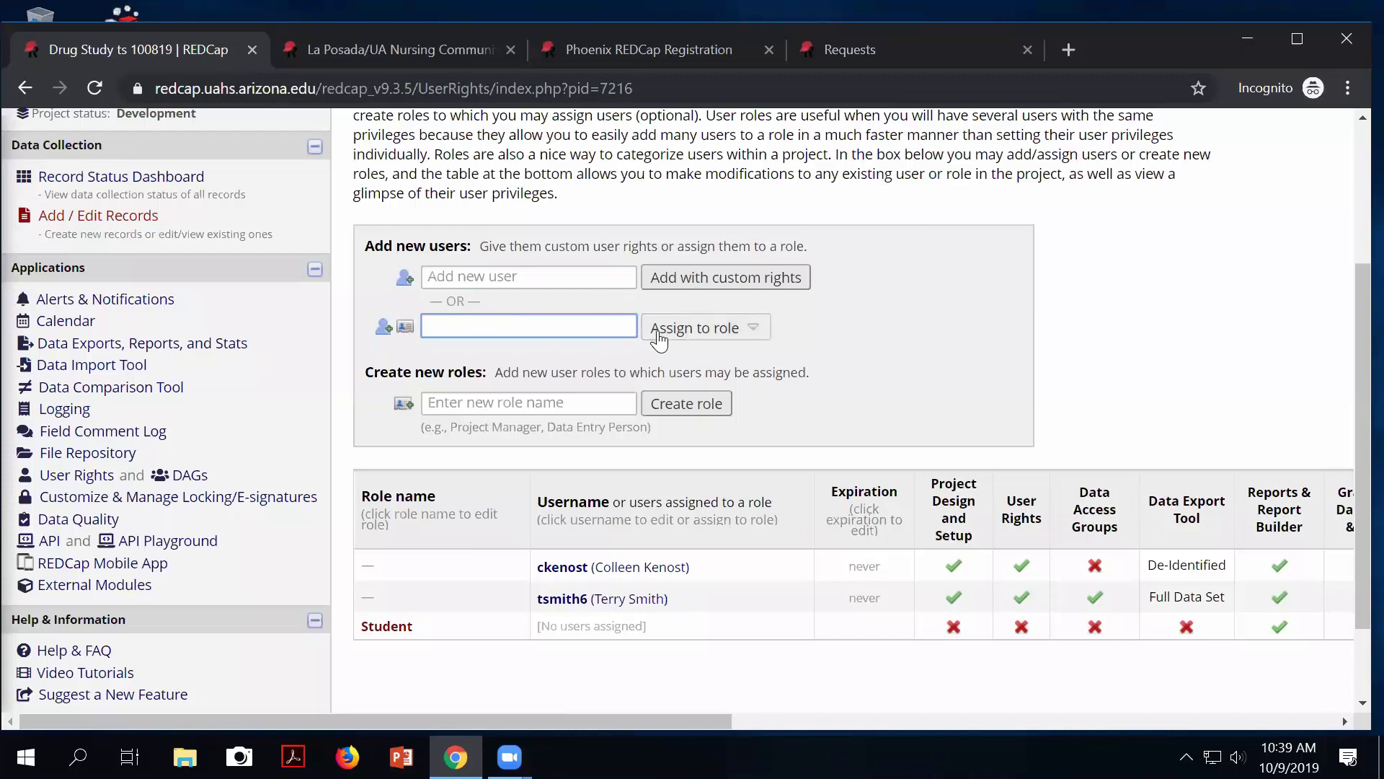
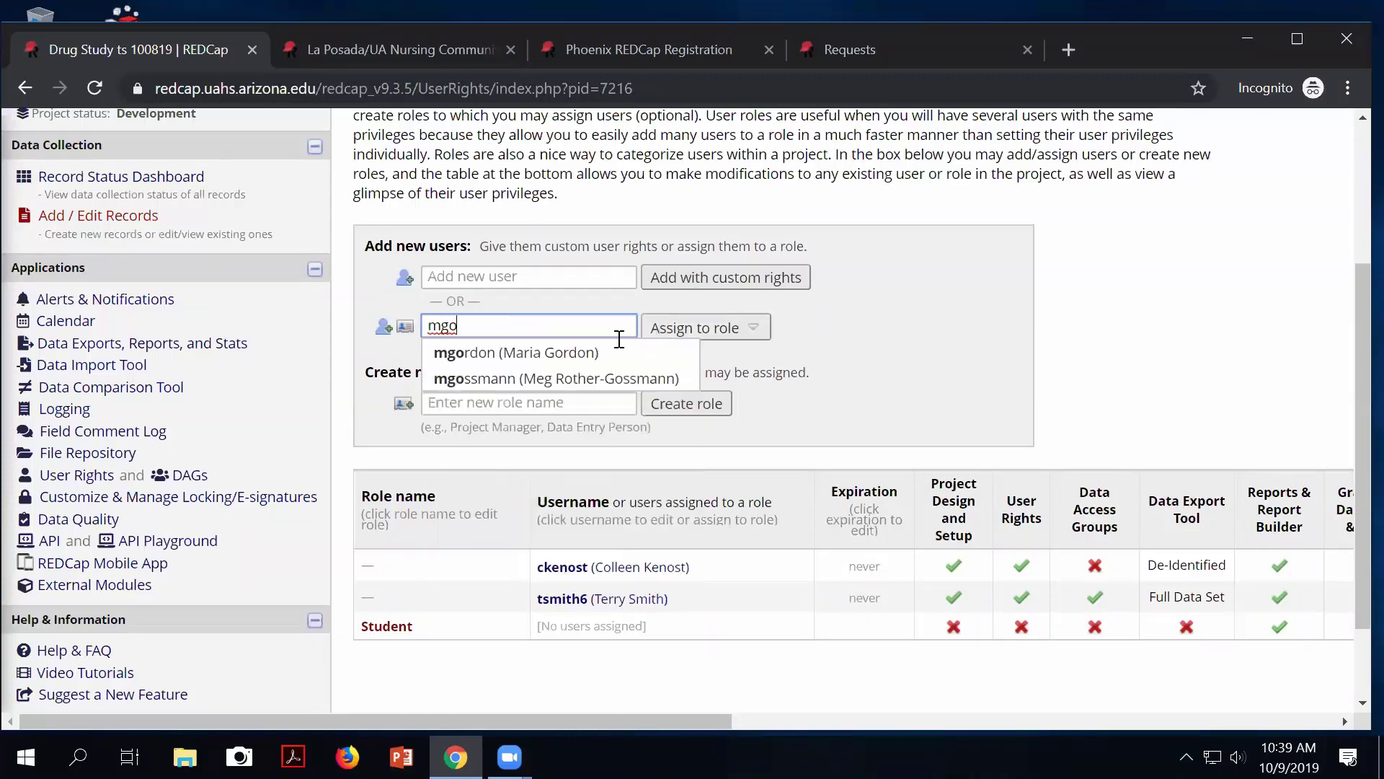
{"action": "left_click", "coordinate": [598, 352]}
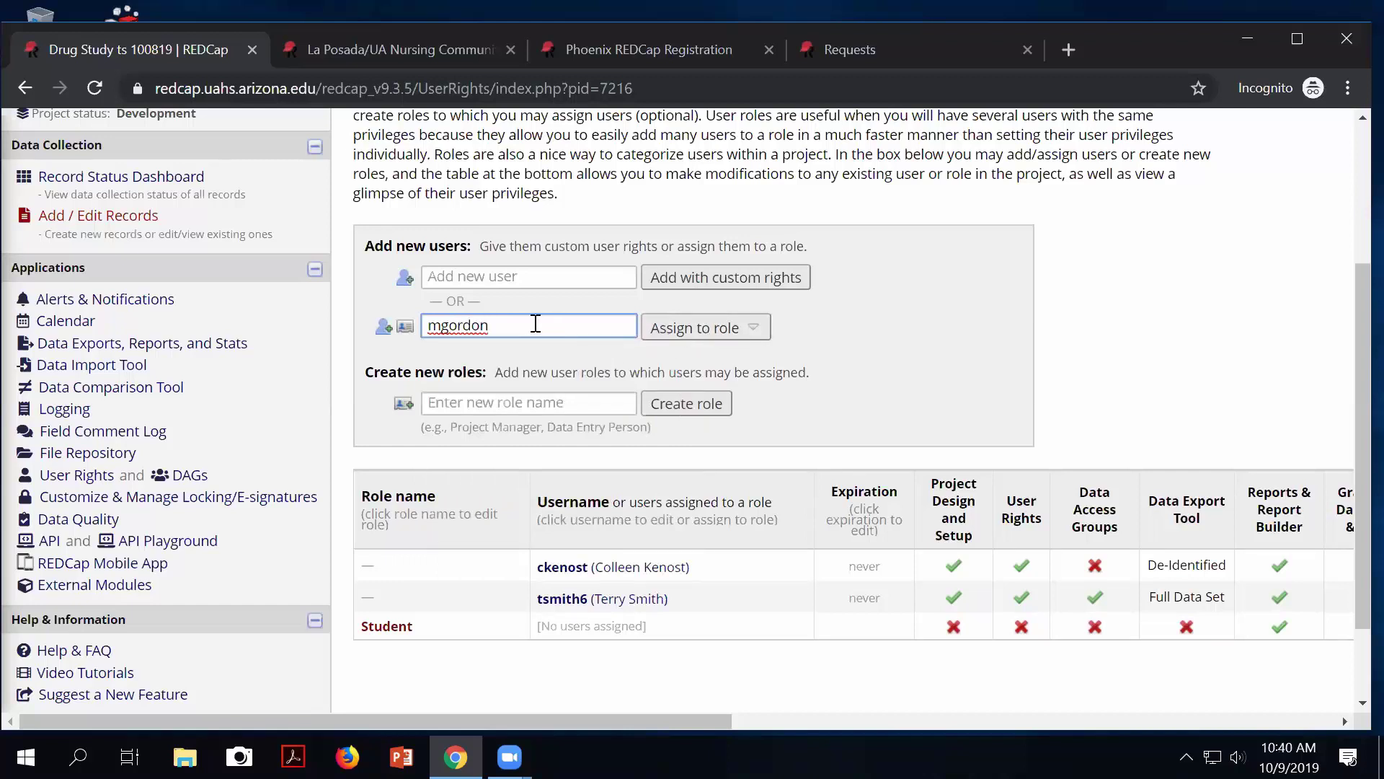
{"action": "left_click", "coordinate": [757, 333]}
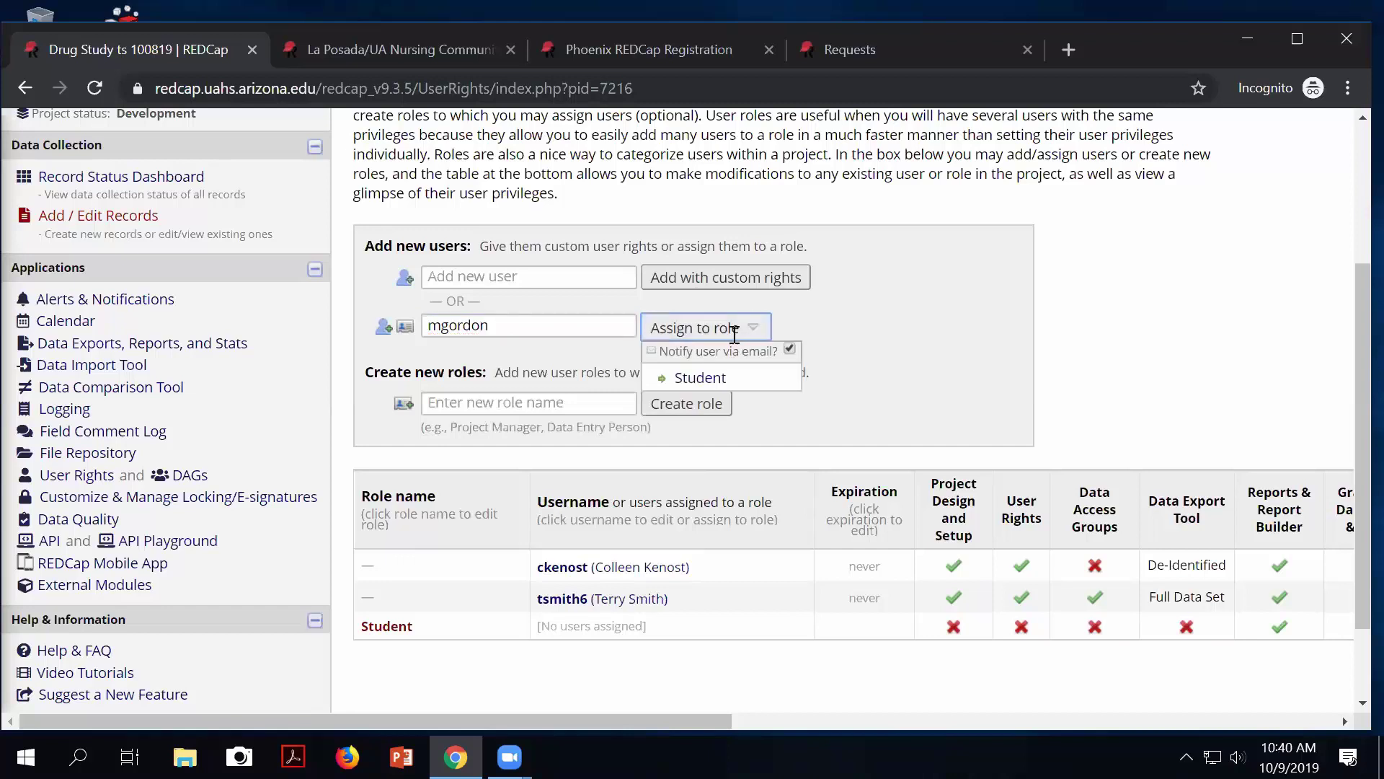
{"action": "left_click", "coordinate": [789, 350]}
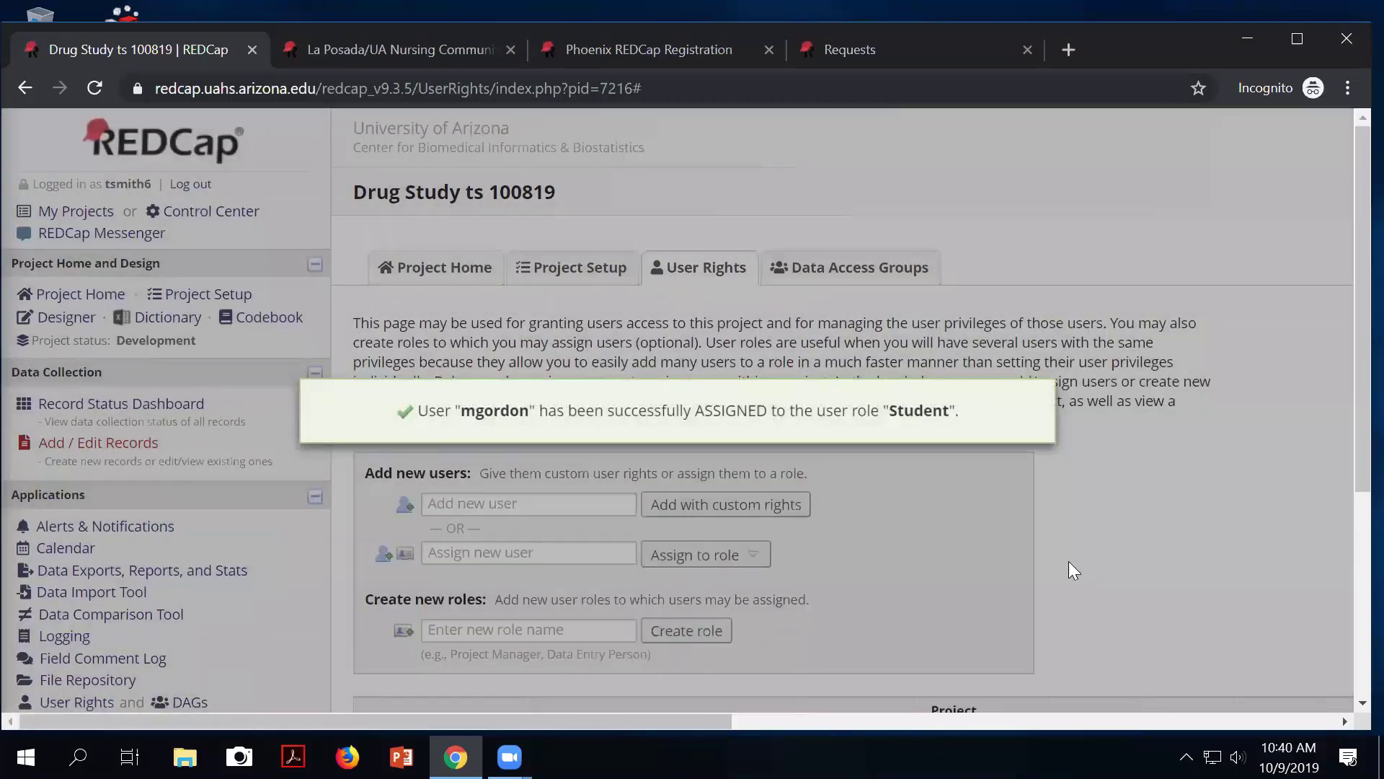
{"action": "scroll", "coordinate": [1069, 561], "scroll_direction": "down", "scroll_amount": 1}
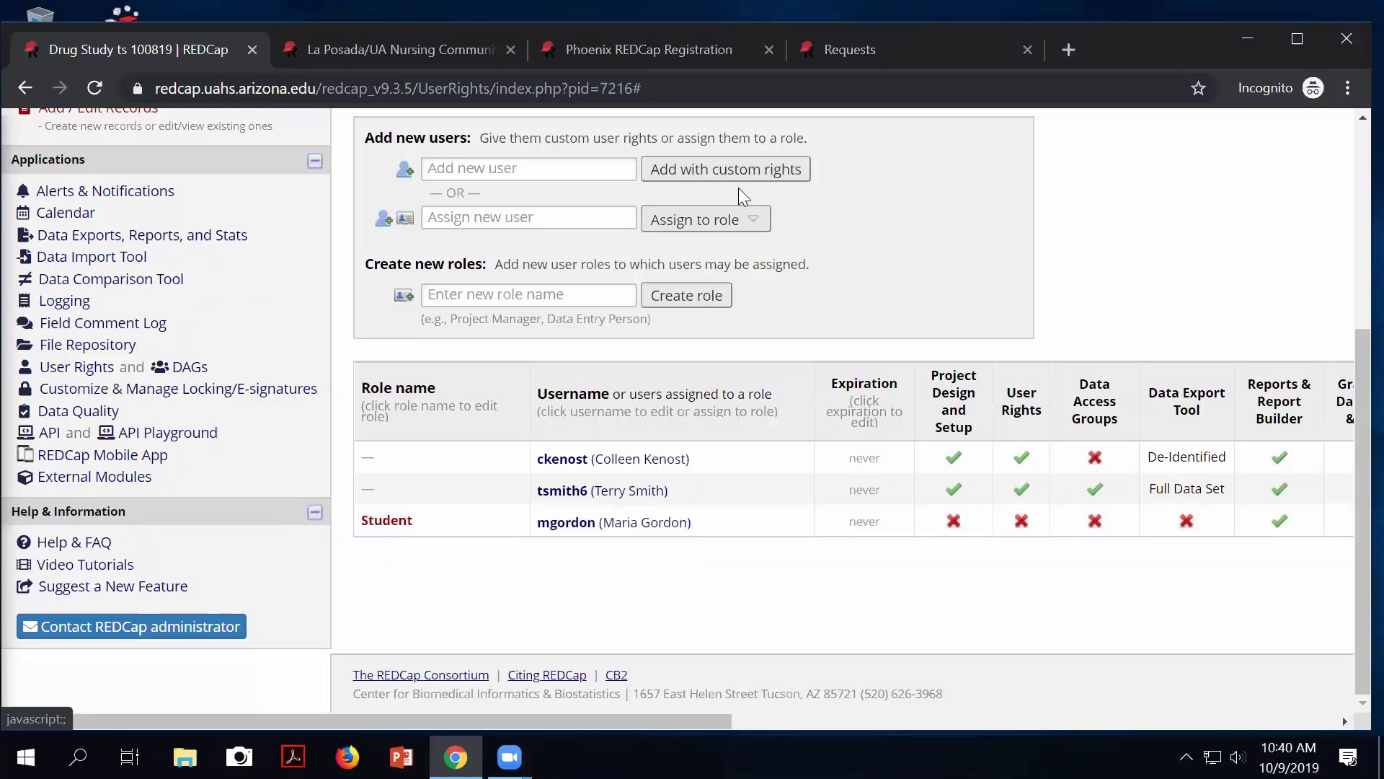
{"action": "left_click", "coordinate": [447, 293]}
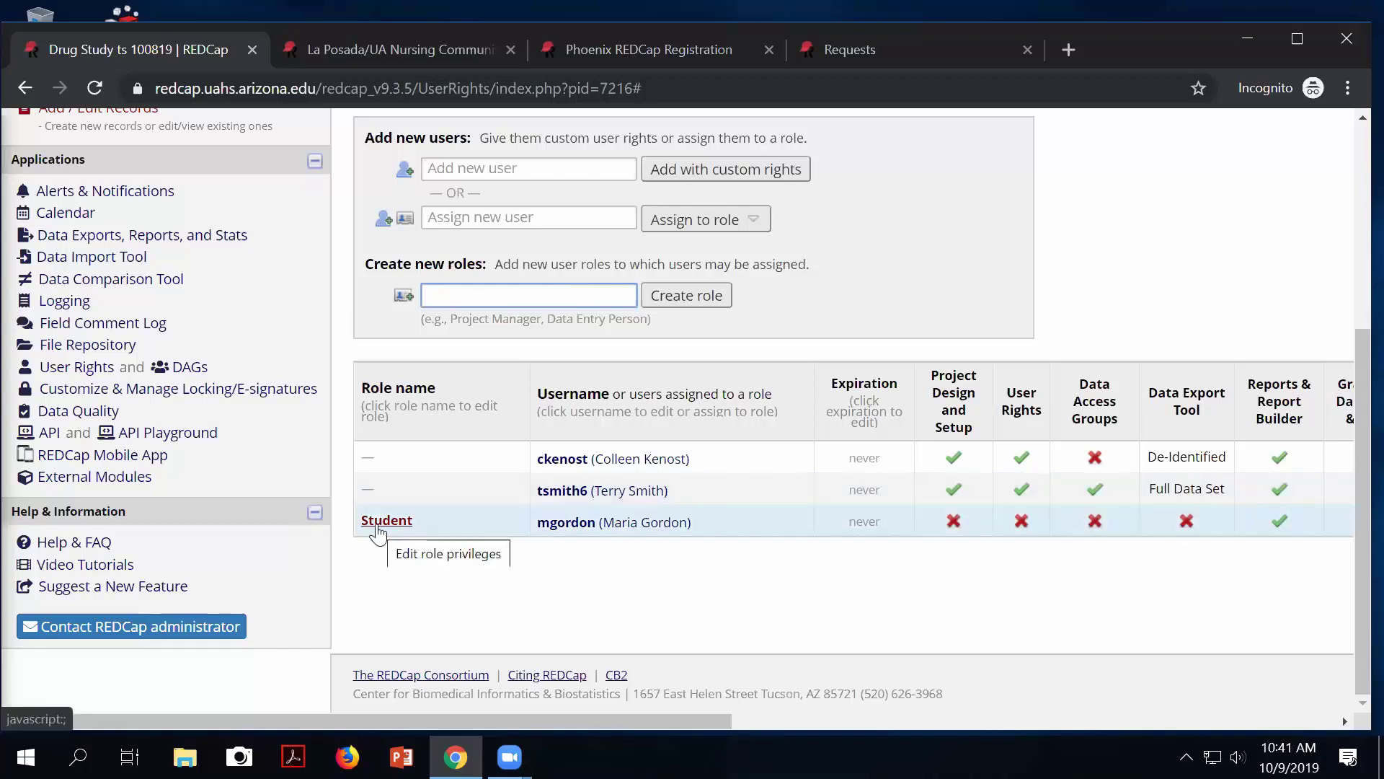
{"action": "left_click", "coordinate": [437, 216]}
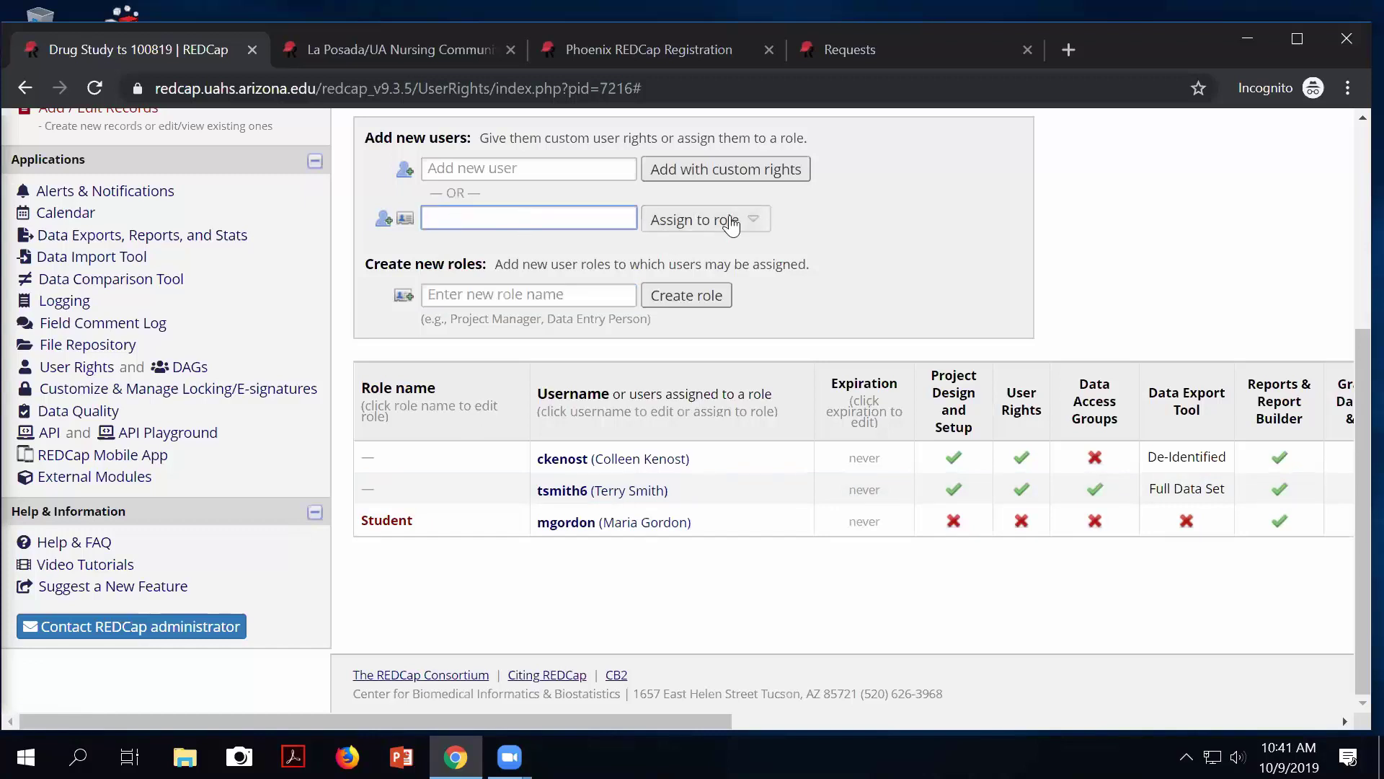
{"action": "left_click", "coordinate": [563, 460]}
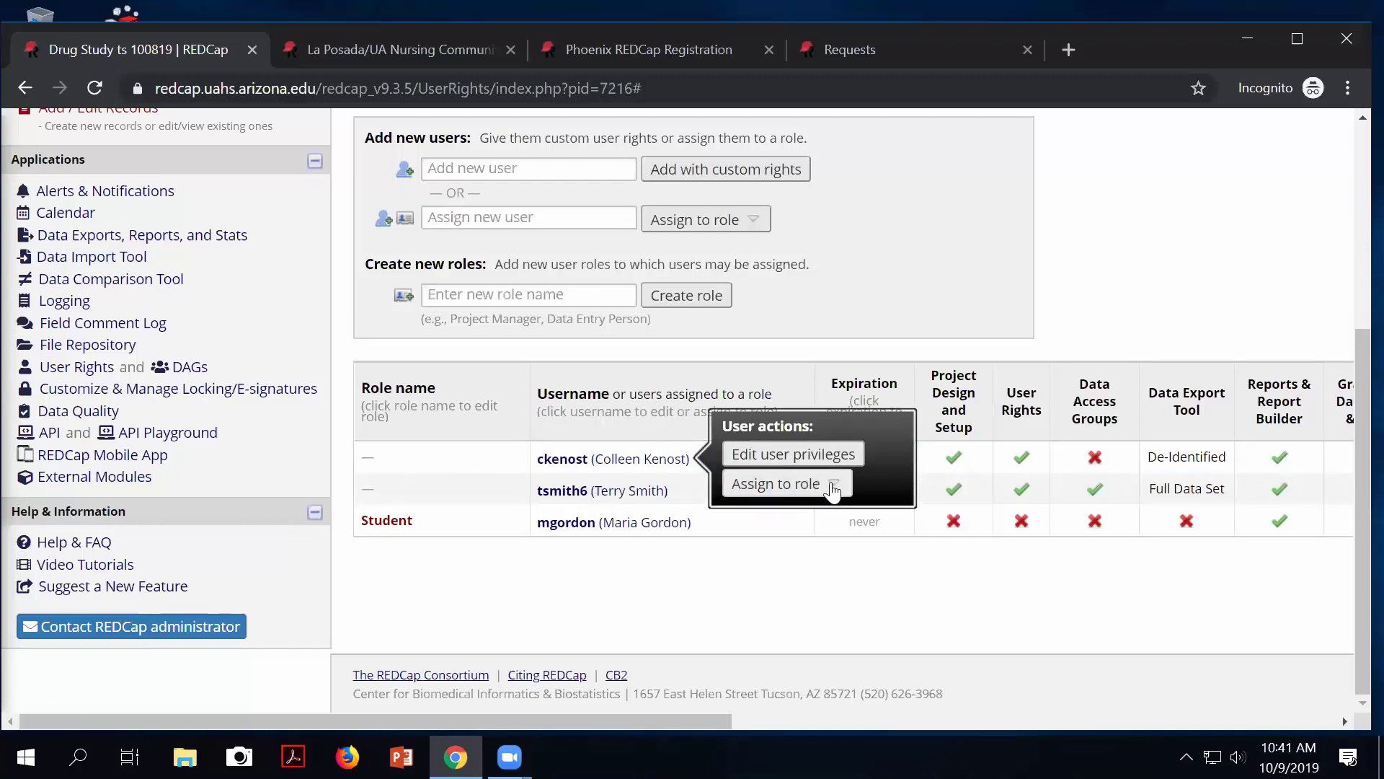
{"action": "left_click", "coordinate": [765, 583]}
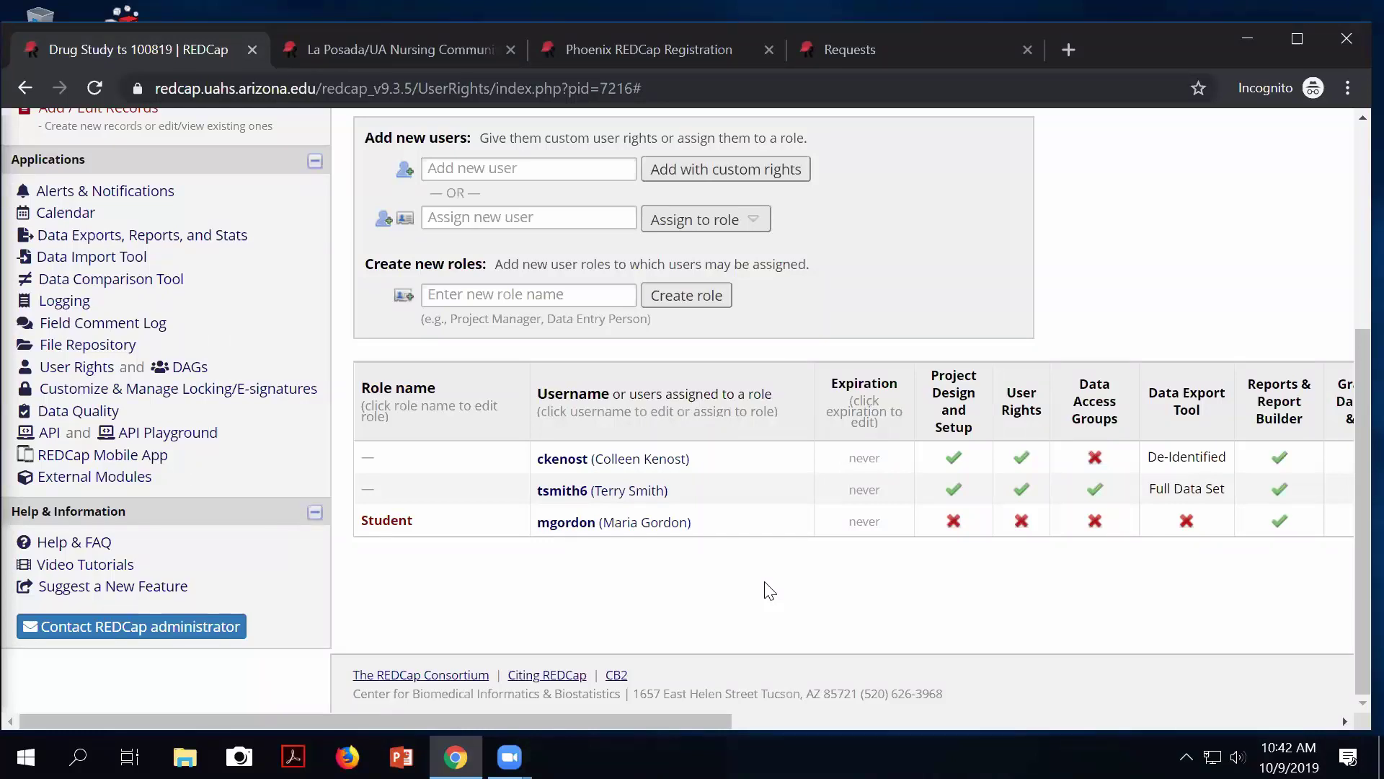
Reload the User Rights page and scroll through it.
{"action": "scroll", "coordinate": [354, 487], "scroll_direction": "up", "scroll_amount": 1}
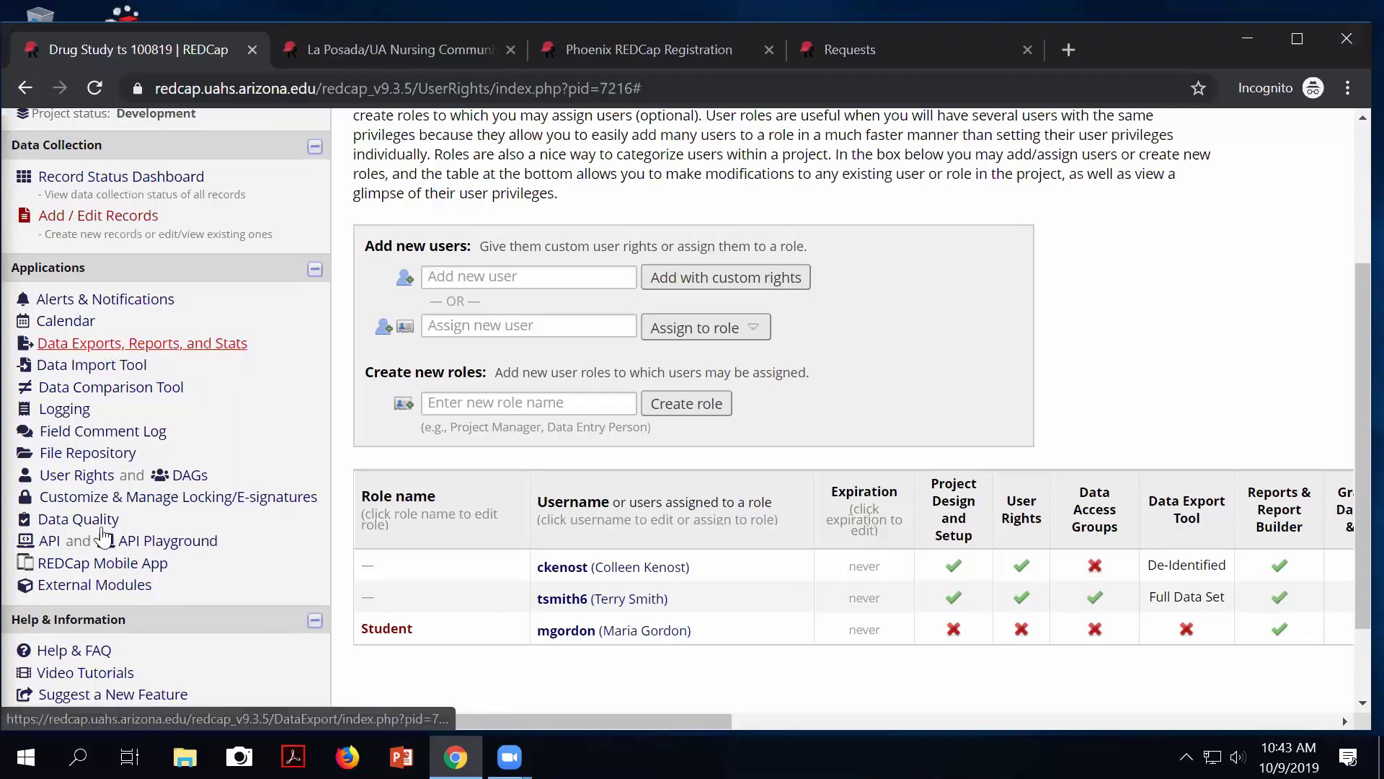
{"action": "left_click", "coordinate": [73, 480]}
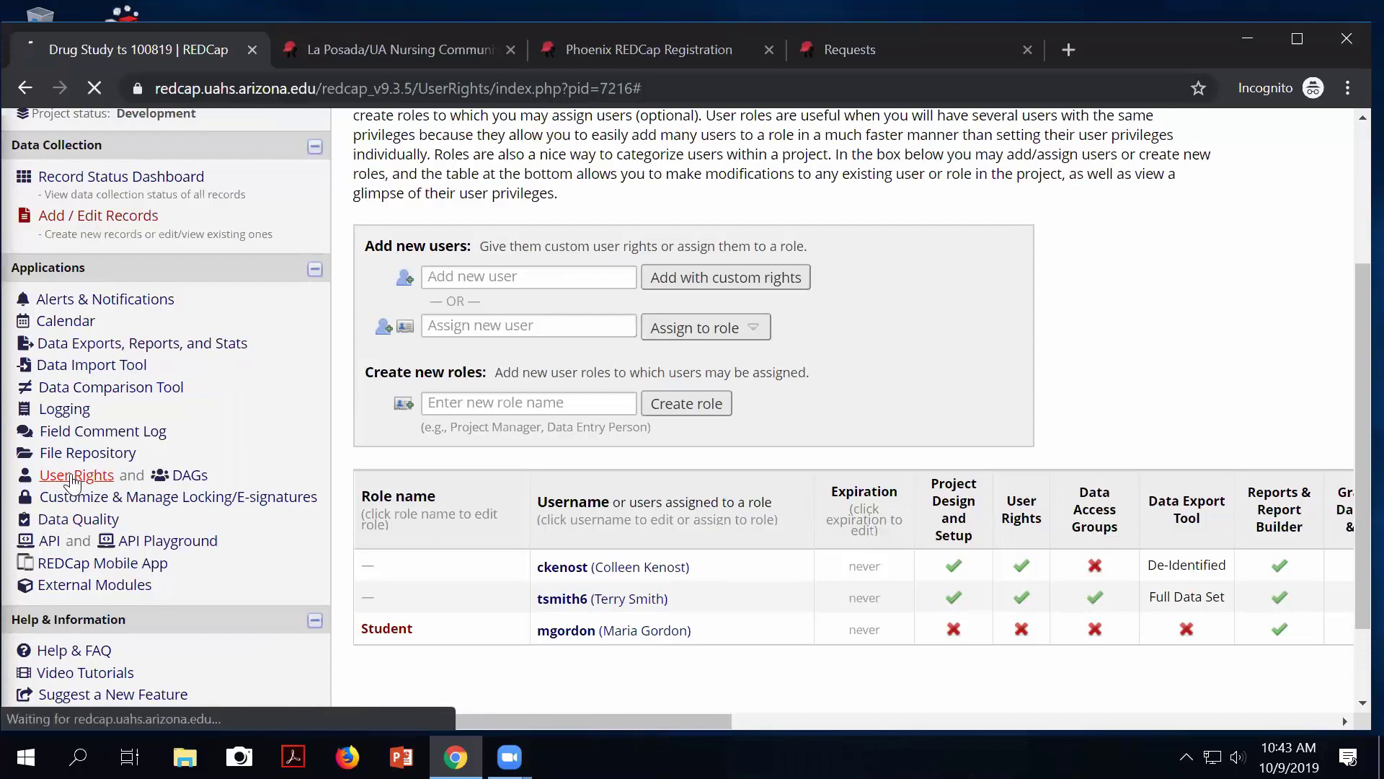
{"action": "scroll", "coordinate": [419, 516], "scroll_direction": "down", "scroll_amount": 3}
{"action": "scroll", "coordinate": [418, 516], "scroll_direction": "down", "scroll_amount": 1}
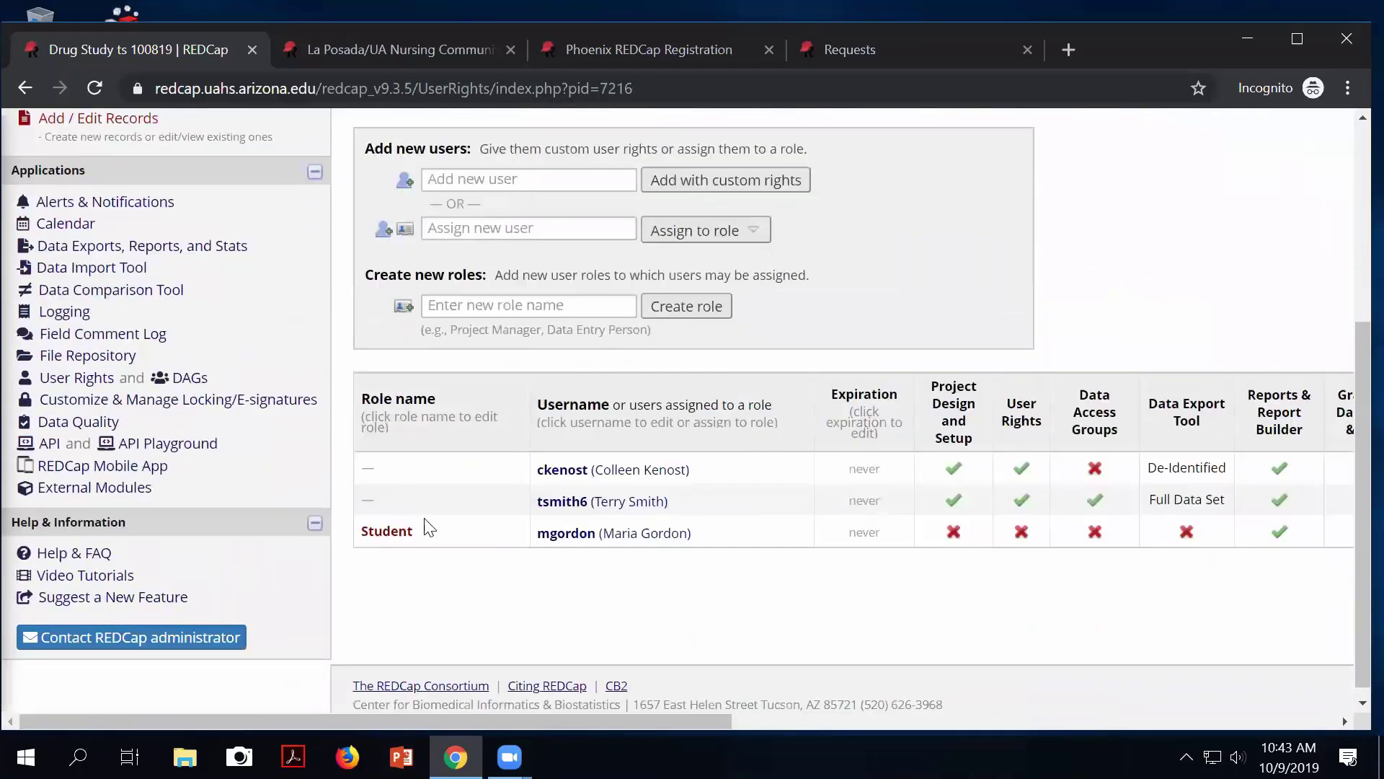
{"action": "scroll", "coordinate": [230, 591], "scroll_direction": "up", "scroll_amount": 3}
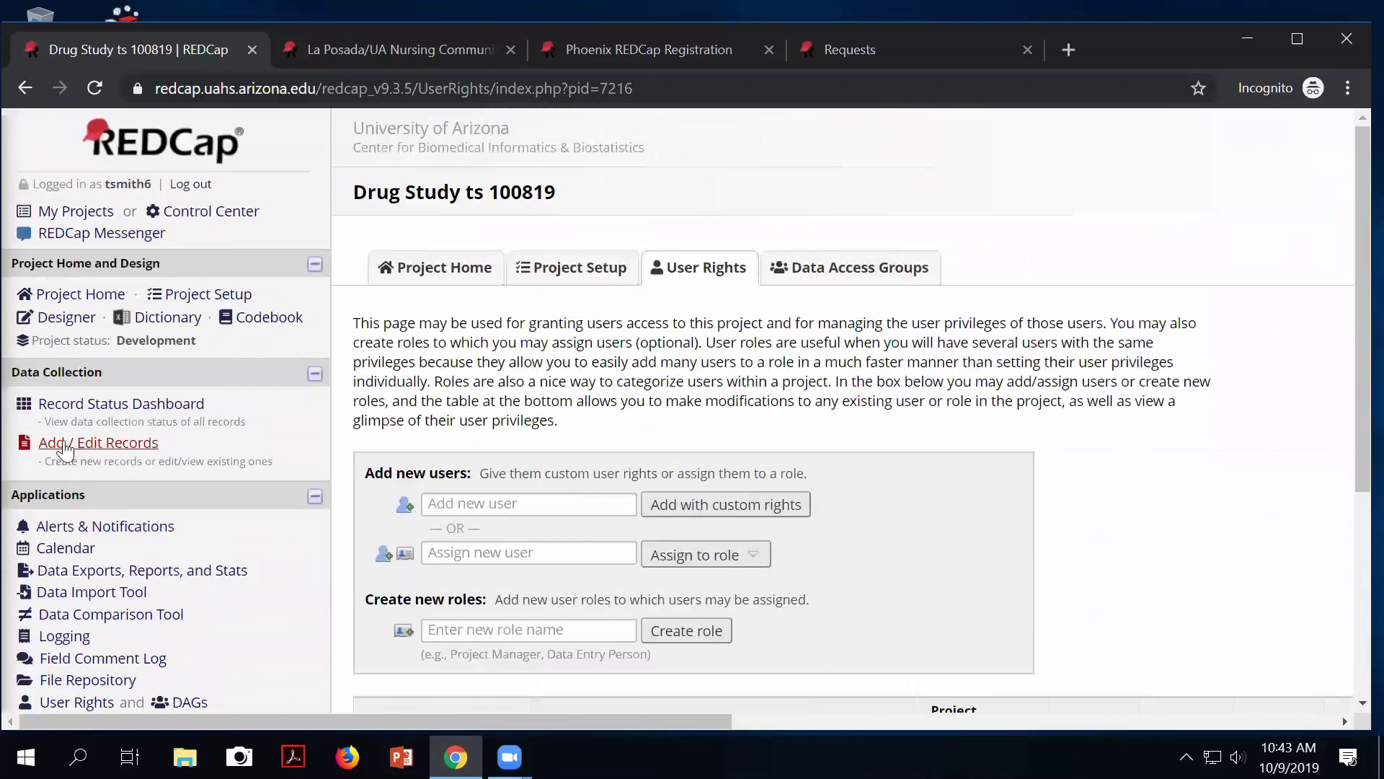
From Project Setup, open Define My Events and scroll to Arm 1's events table.
{"action": "left_click", "coordinate": [536, 275]}
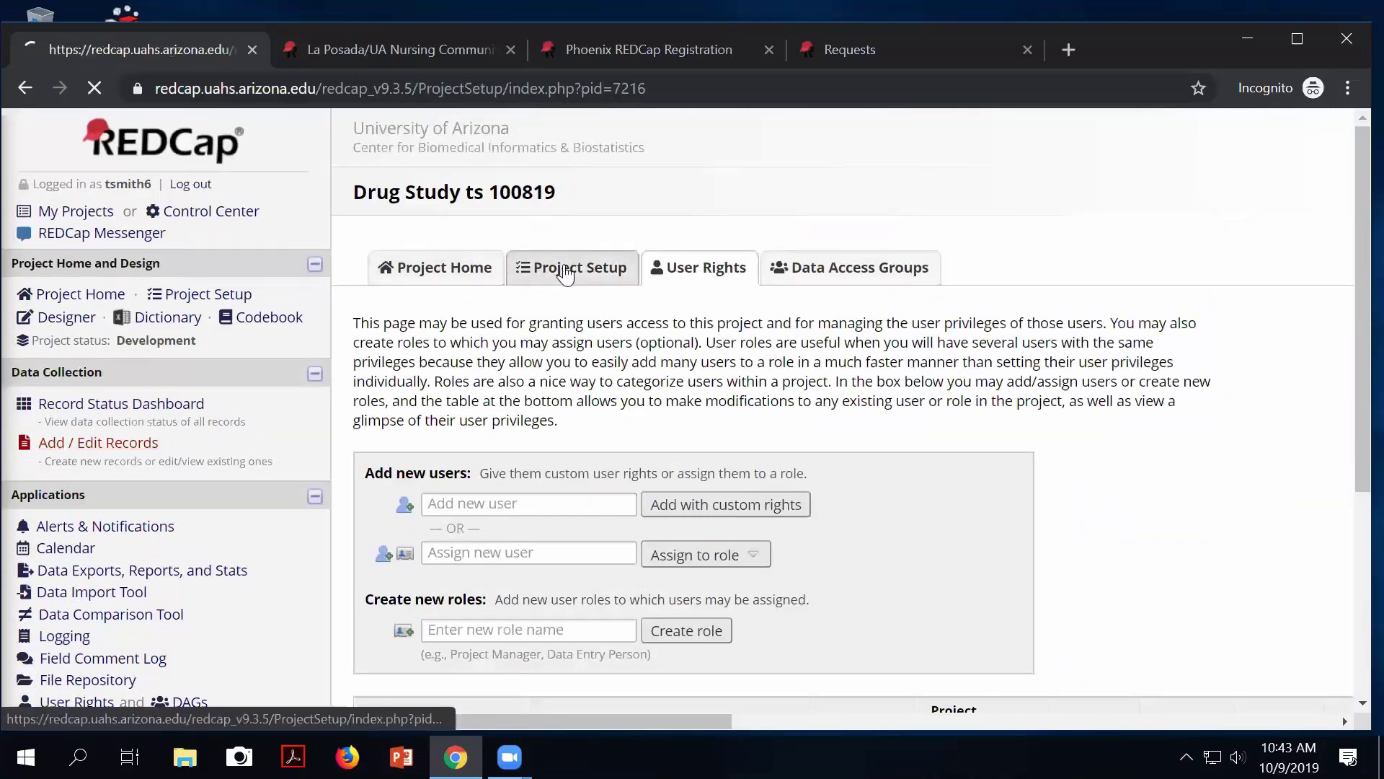
{"action": "scroll", "coordinate": [658, 447], "scroll_direction": "down", "scroll_amount": 2}
{"action": "scroll", "coordinate": [659, 447], "scroll_direction": "down", "scroll_amount": 2}
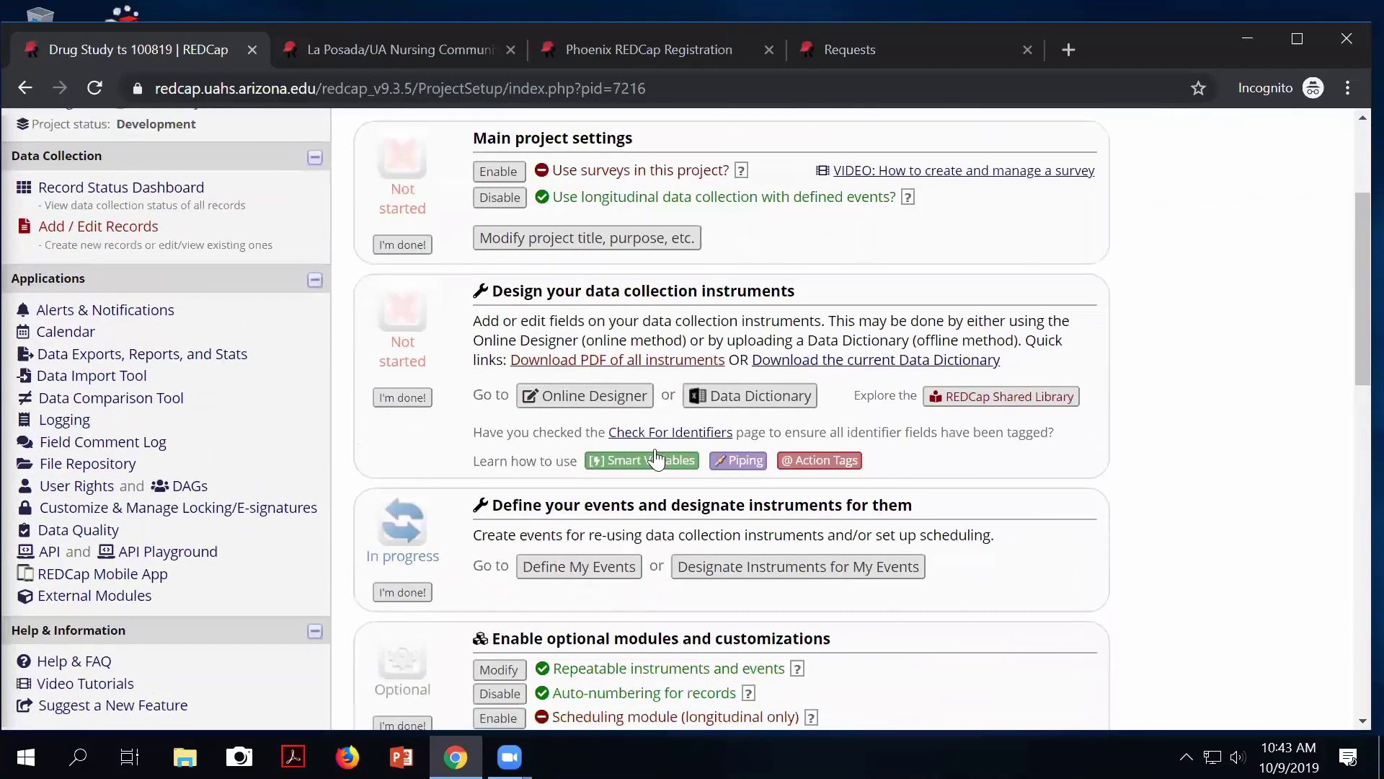
{"action": "left_click", "coordinate": [618, 458]}
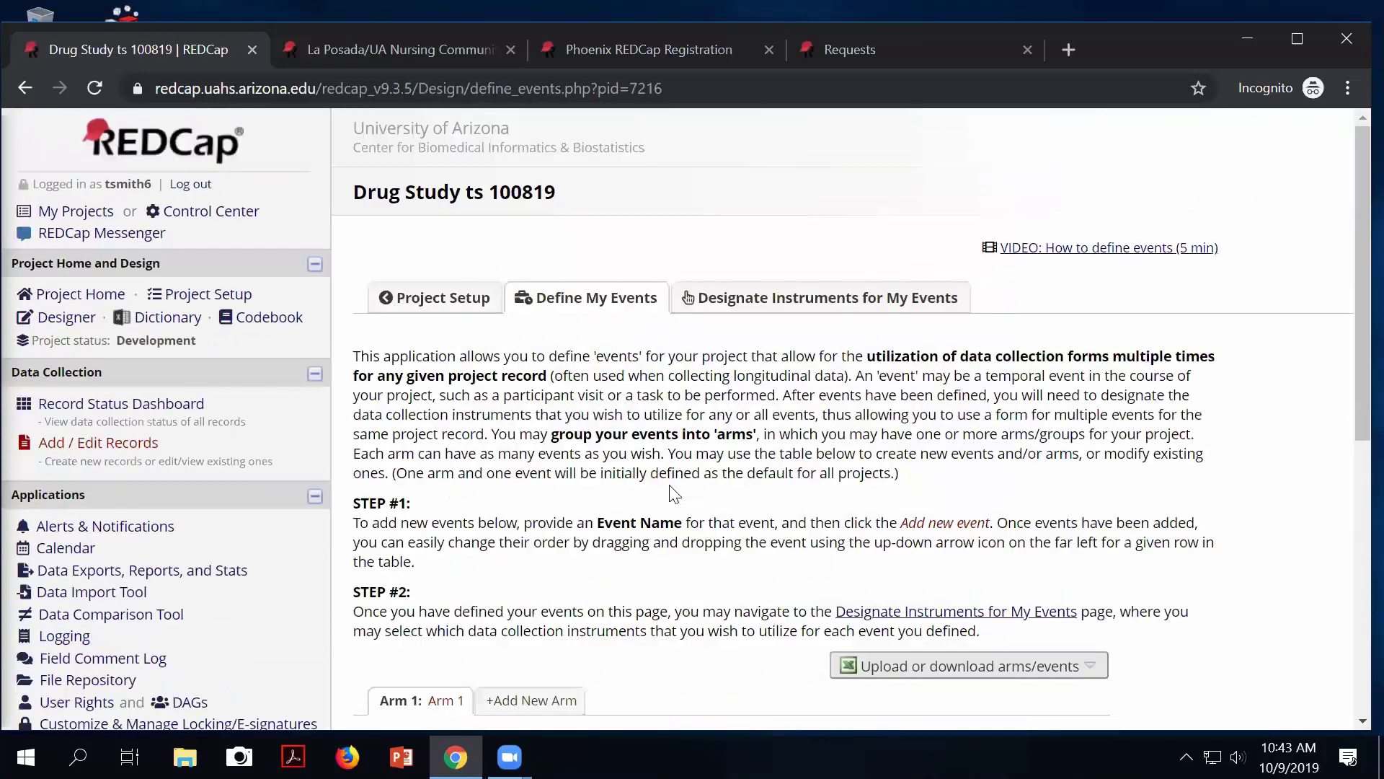
{"action": "scroll", "coordinate": [674, 493], "scroll_direction": "down", "scroll_amount": 1}
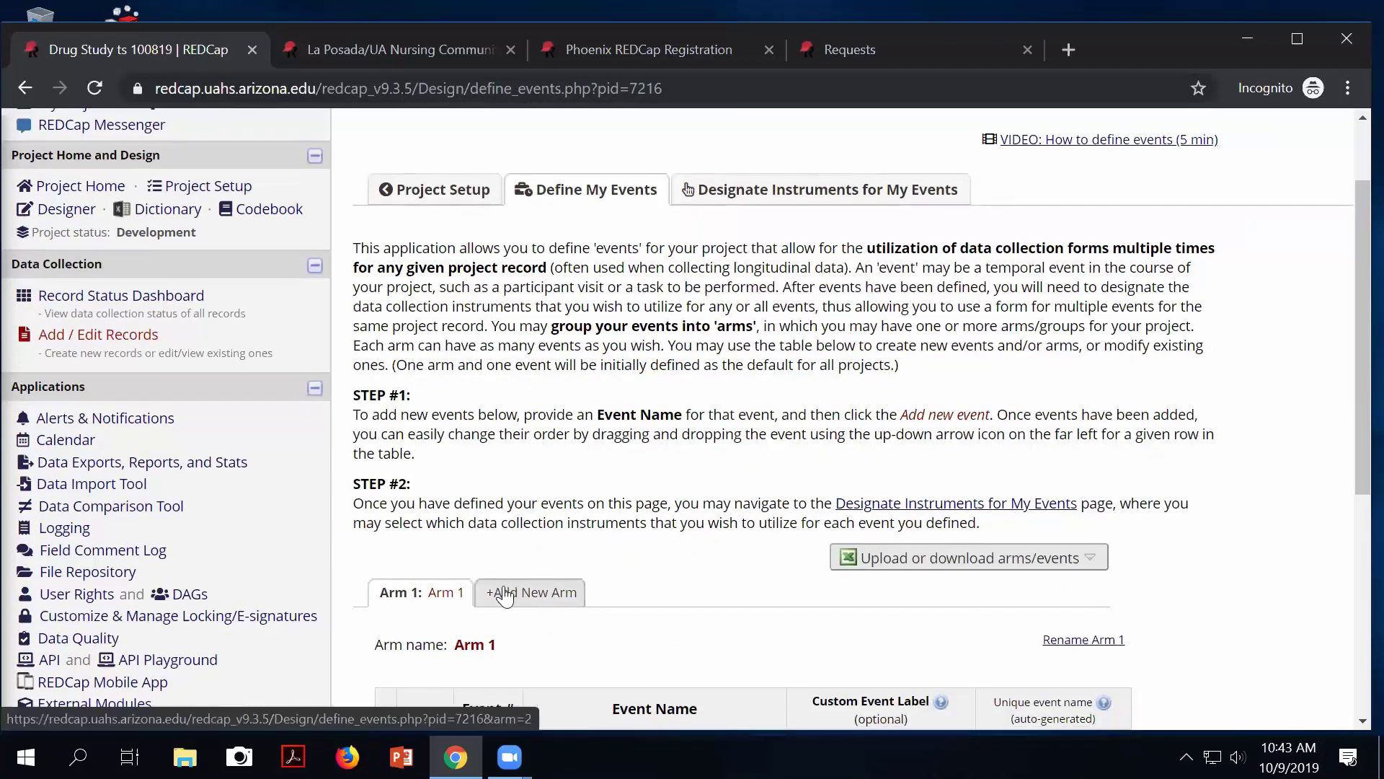
{"action": "scroll", "coordinate": [548, 594], "scroll_direction": "down", "scroll_amount": 1}
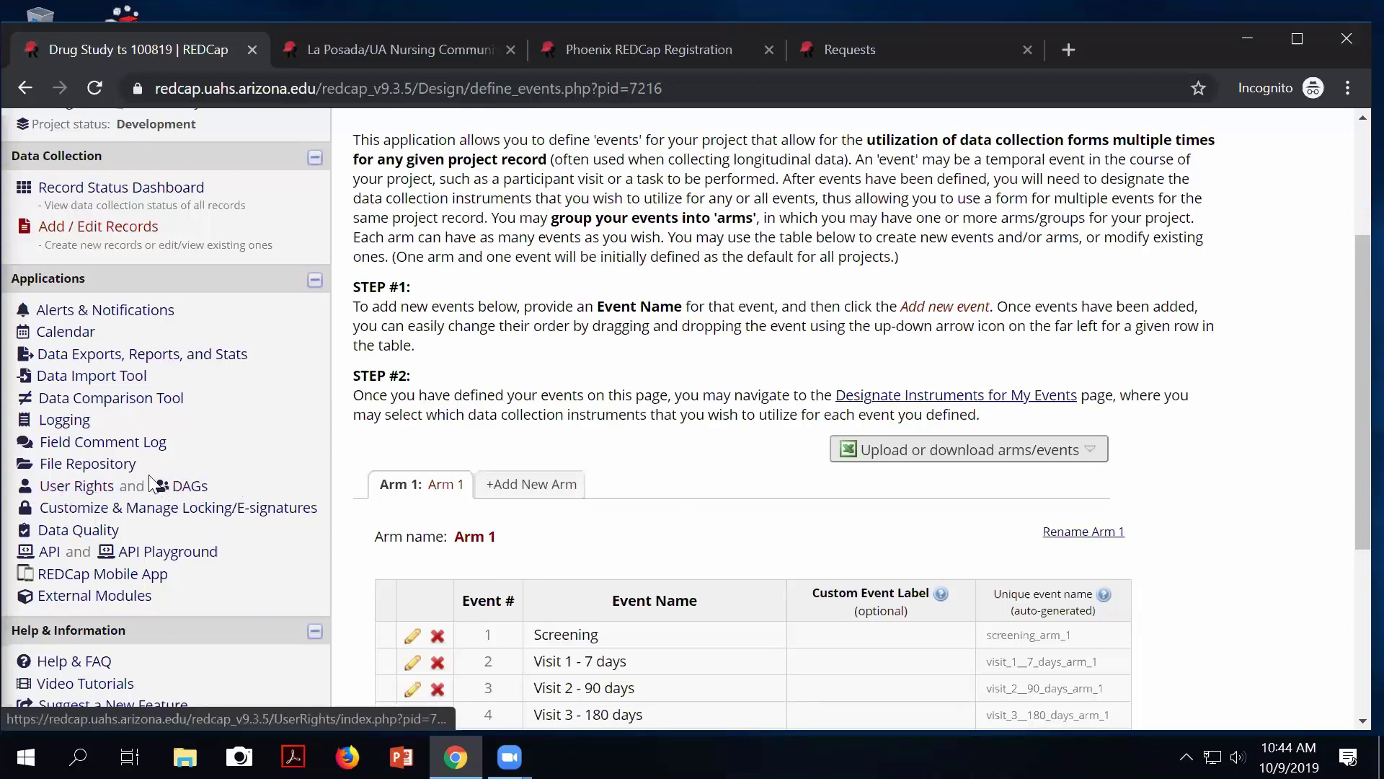
On the DAGs page, add the groups NAU, ASU and U of A.
{"action": "left_click", "coordinate": [190, 491]}
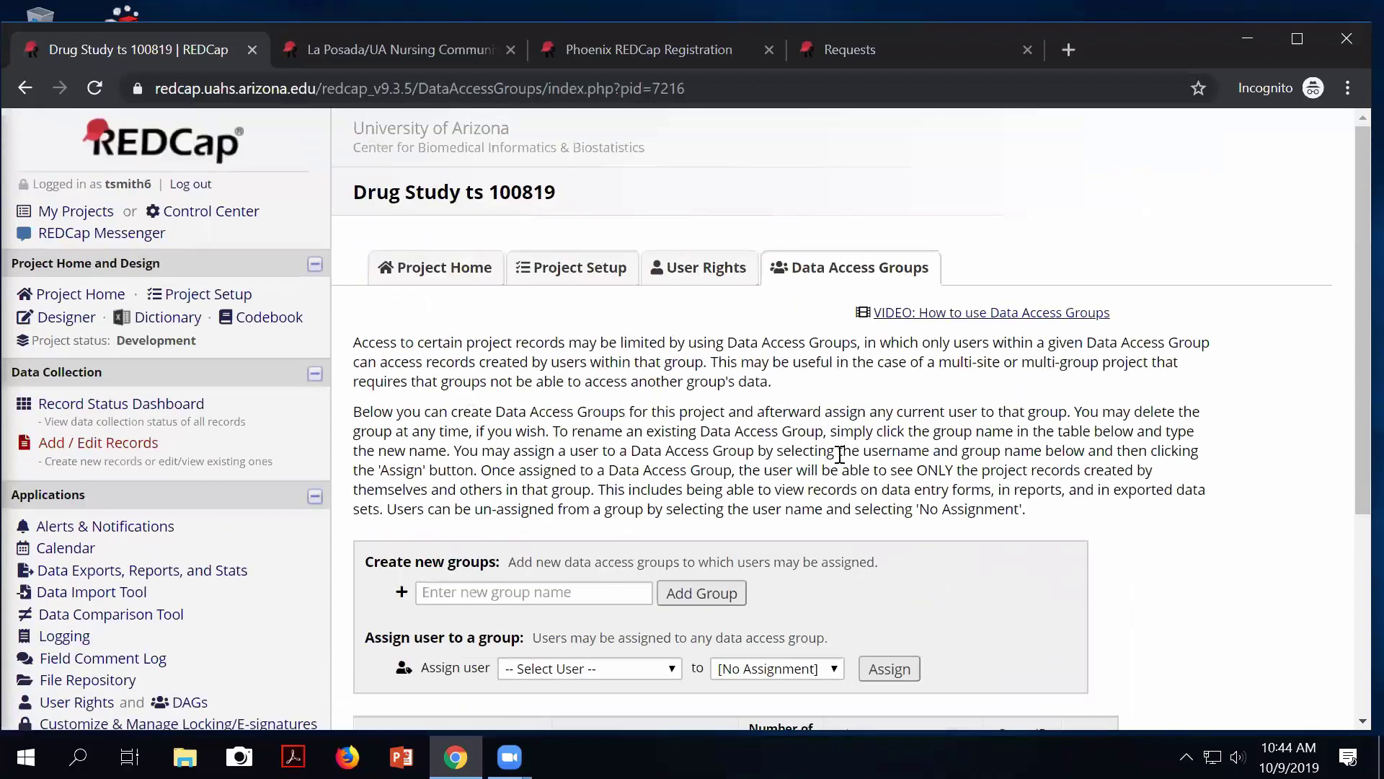
{"action": "scroll", "coordinate": [798, 474], "scroll_direction": "down", "scroll_amount": 1}
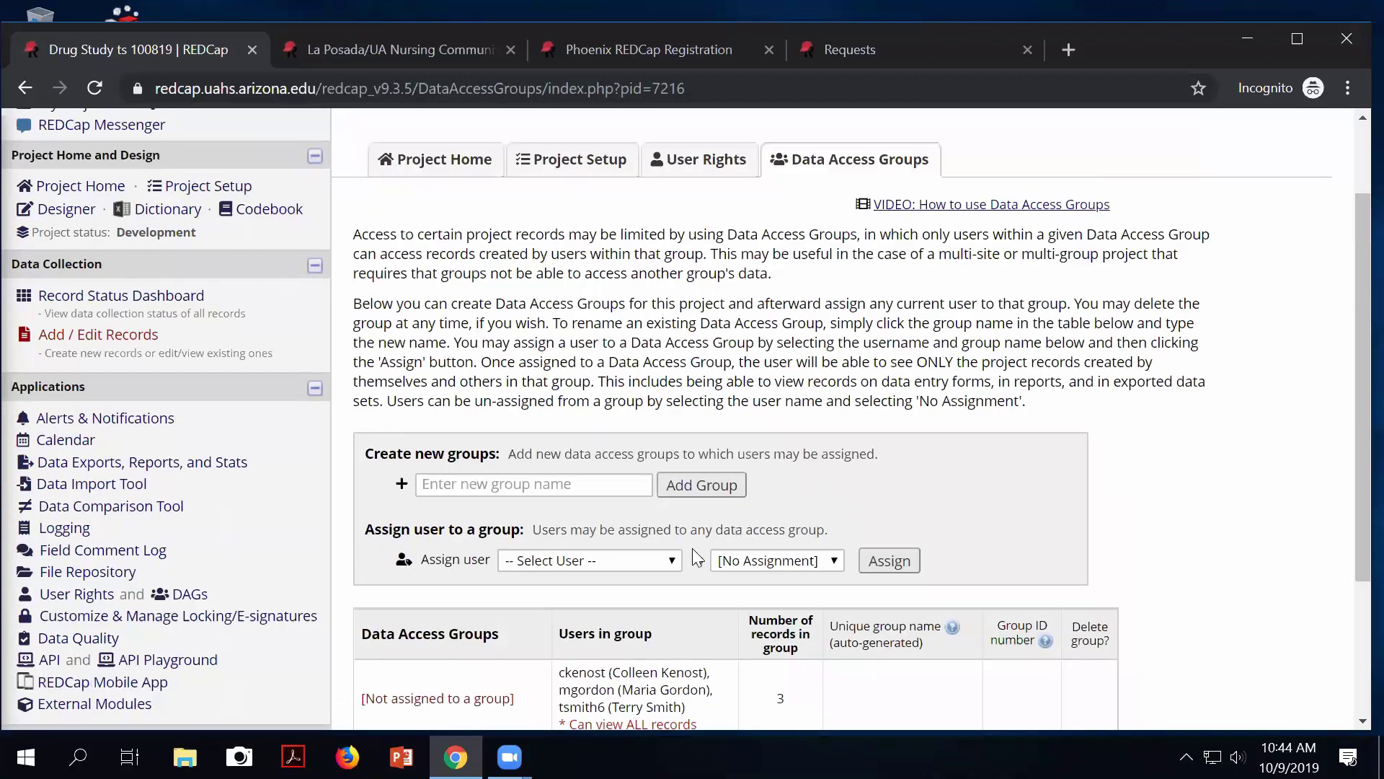
{"action": "left_click", "coordinate": [442, 487]}
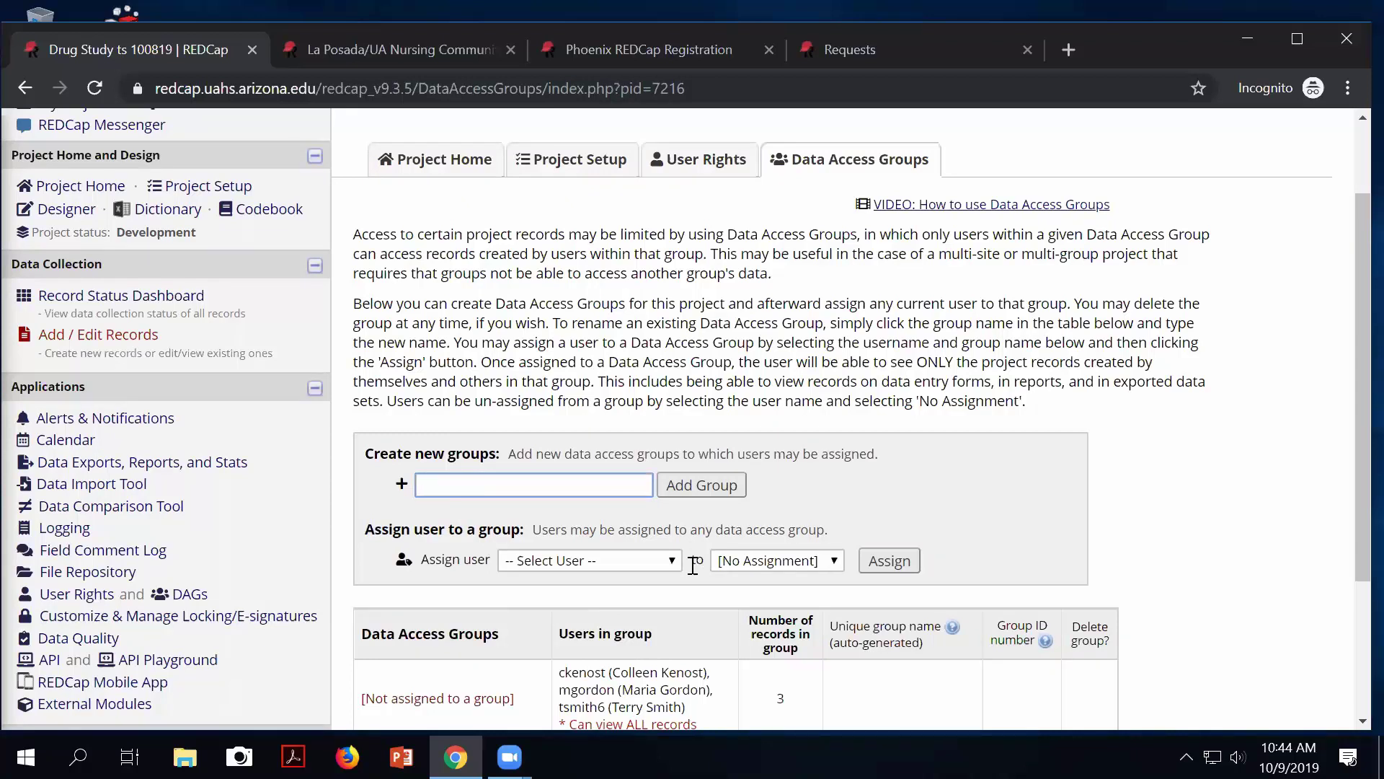
{"action": "type", "text": "NAU"}
{"action": "left_click", "coordinate": [685, 488]}
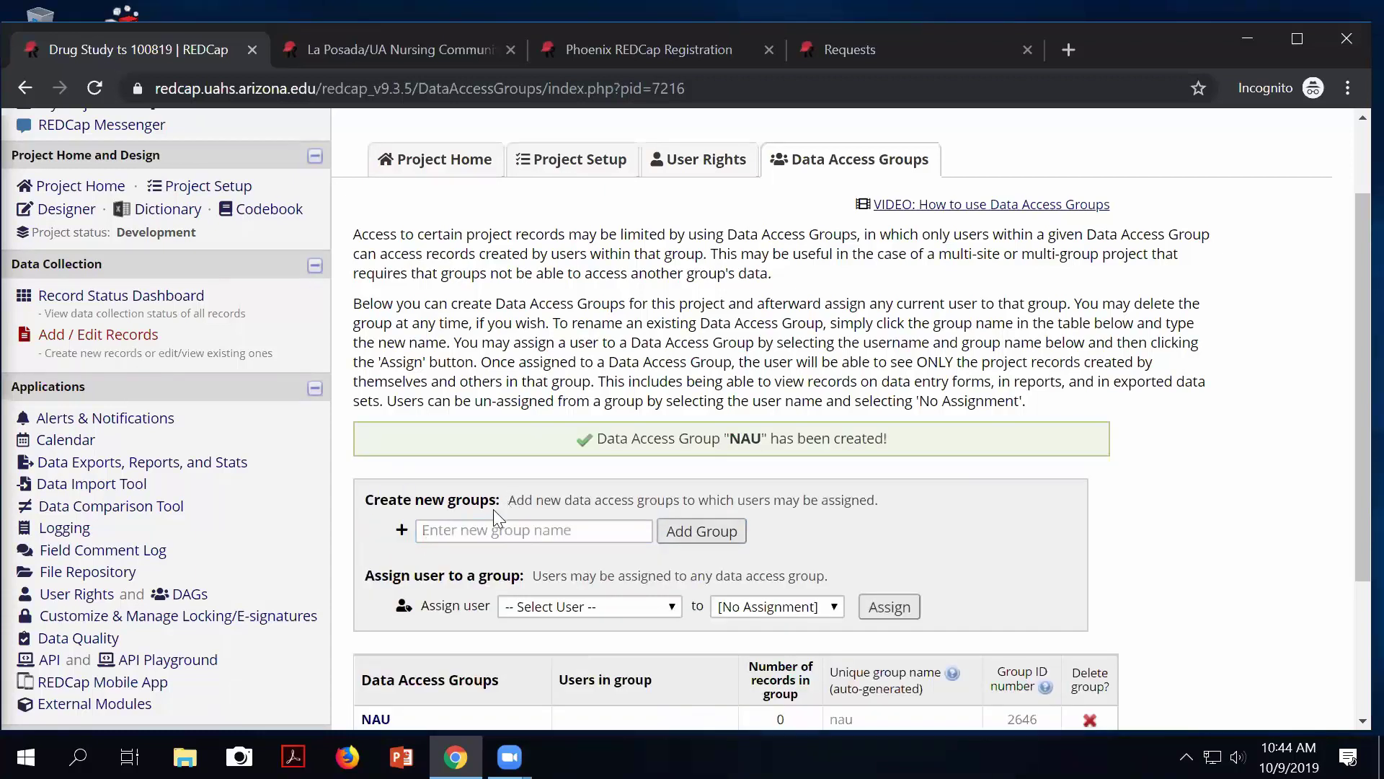
{"action": "left_click", "coordinate": [489, 527]}
{"action": "type", "text": "ASU"}
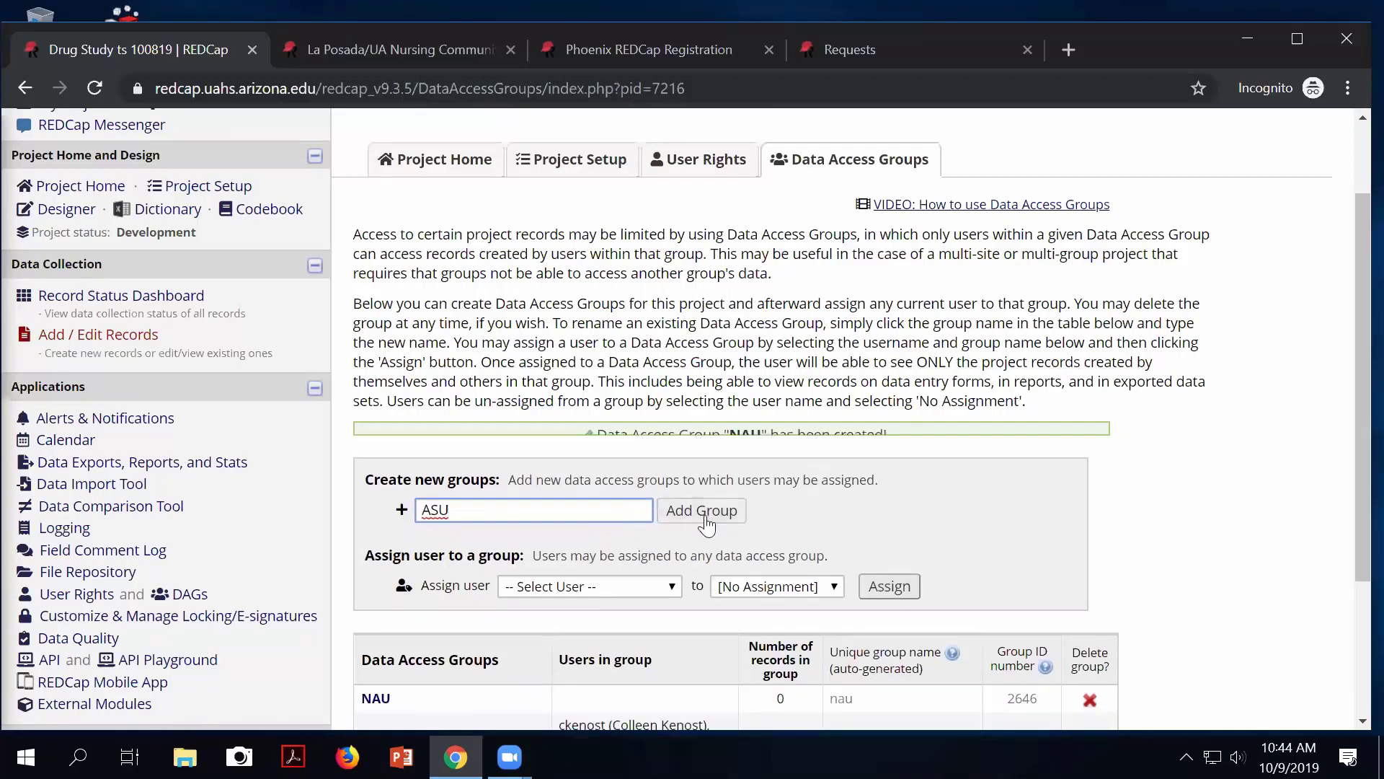
{"action": "left_click", "coordinate": [711, 495]}
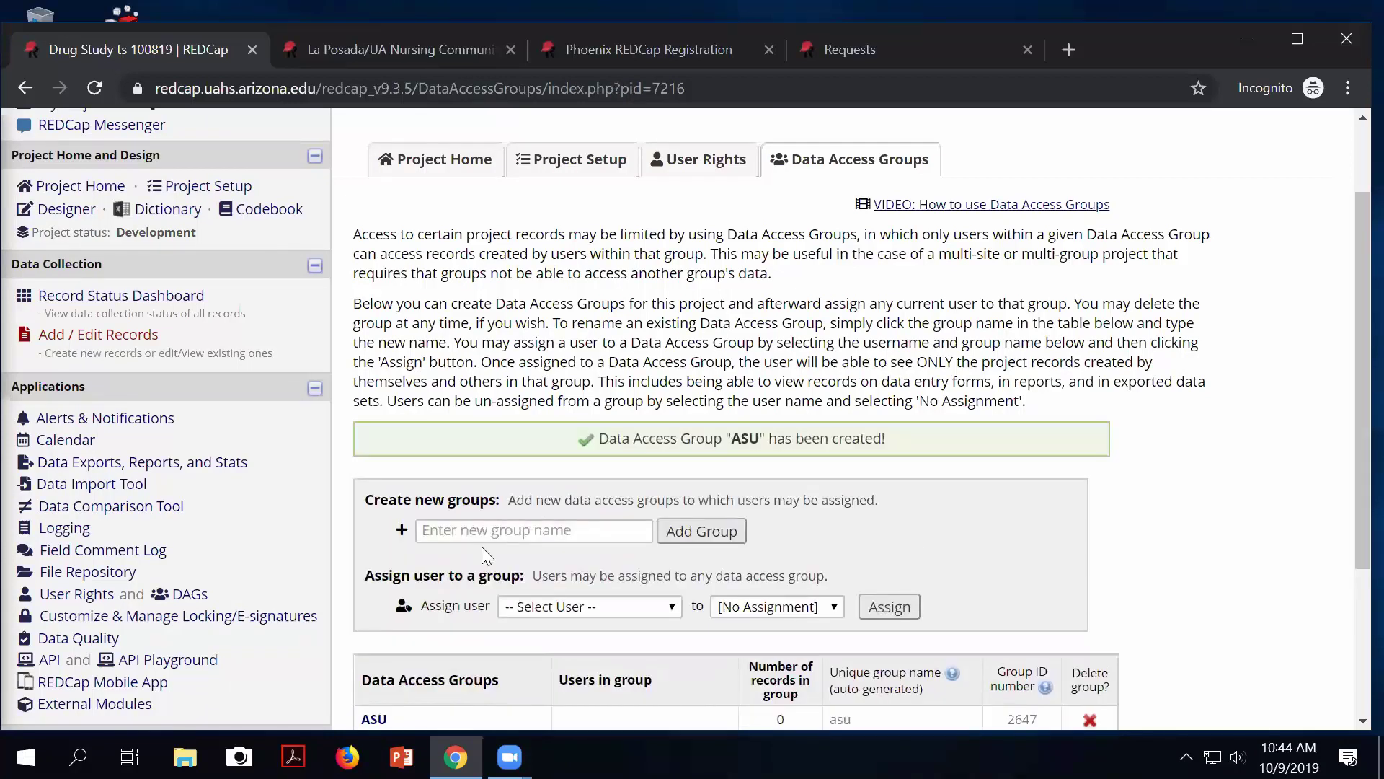
{"action": "left_click", "coordinate": [472, 531]}
{"action": "type", "text": "U"}
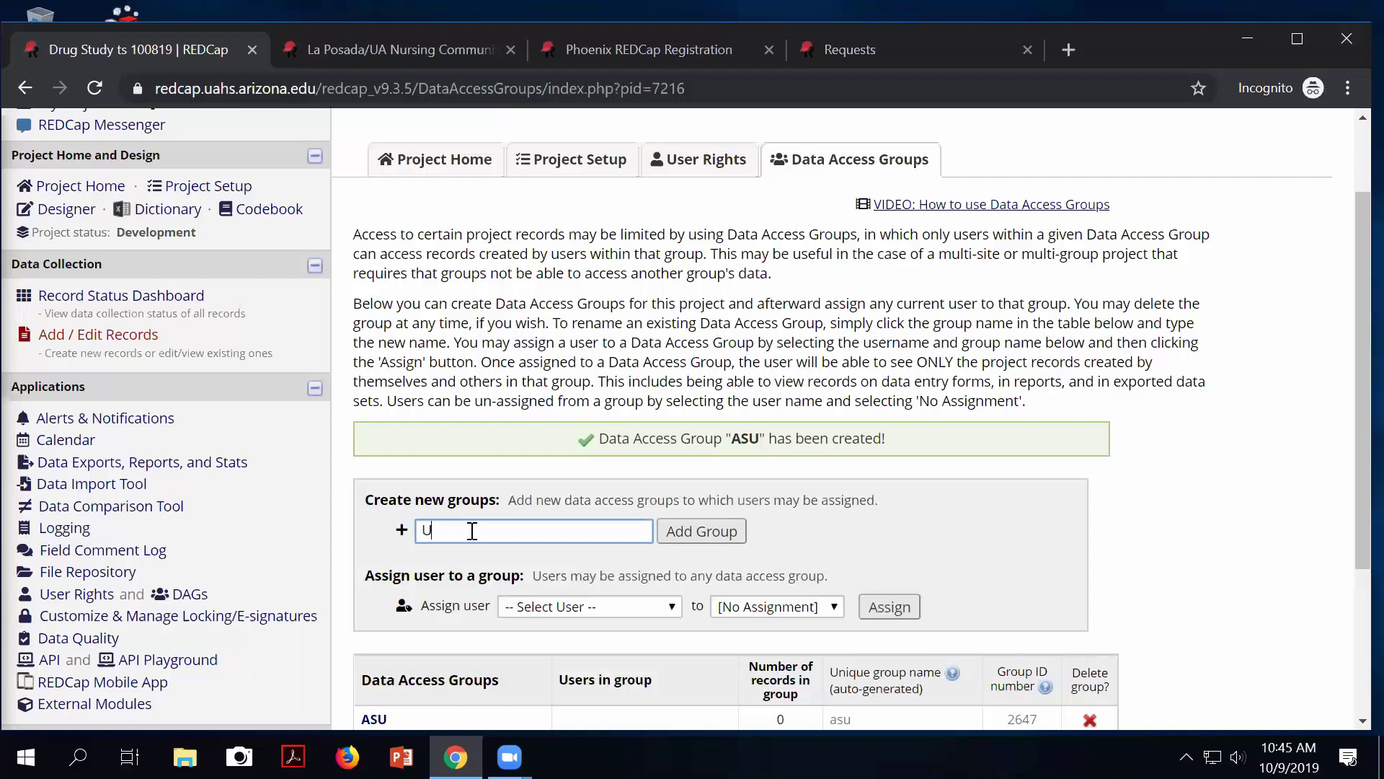
{"action": "type", "text": " of A"}
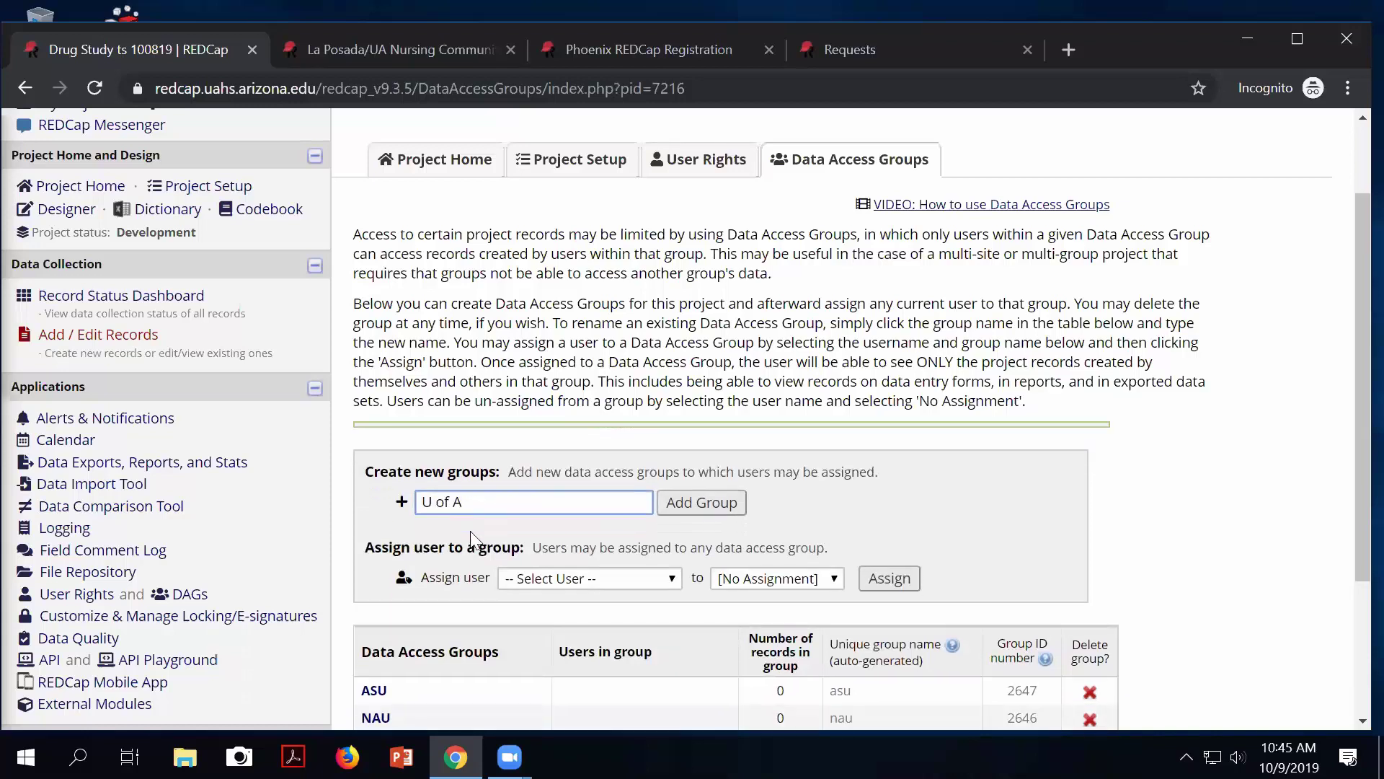
{"action": "left_click", "coordinate": [703, 484]}
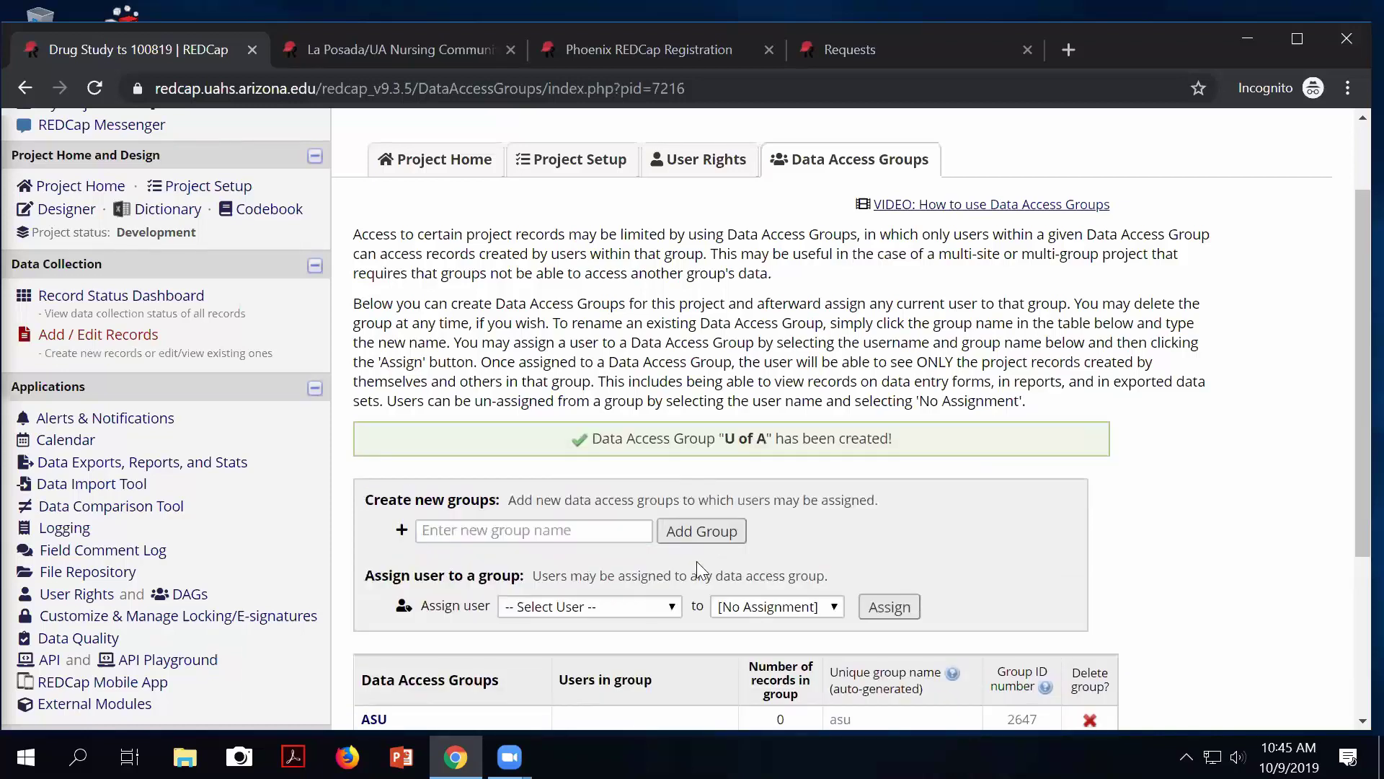
{"action": "scroll", "coordinate": [697, 571], "scroll_direction": "down", "scroll_amount": 1}
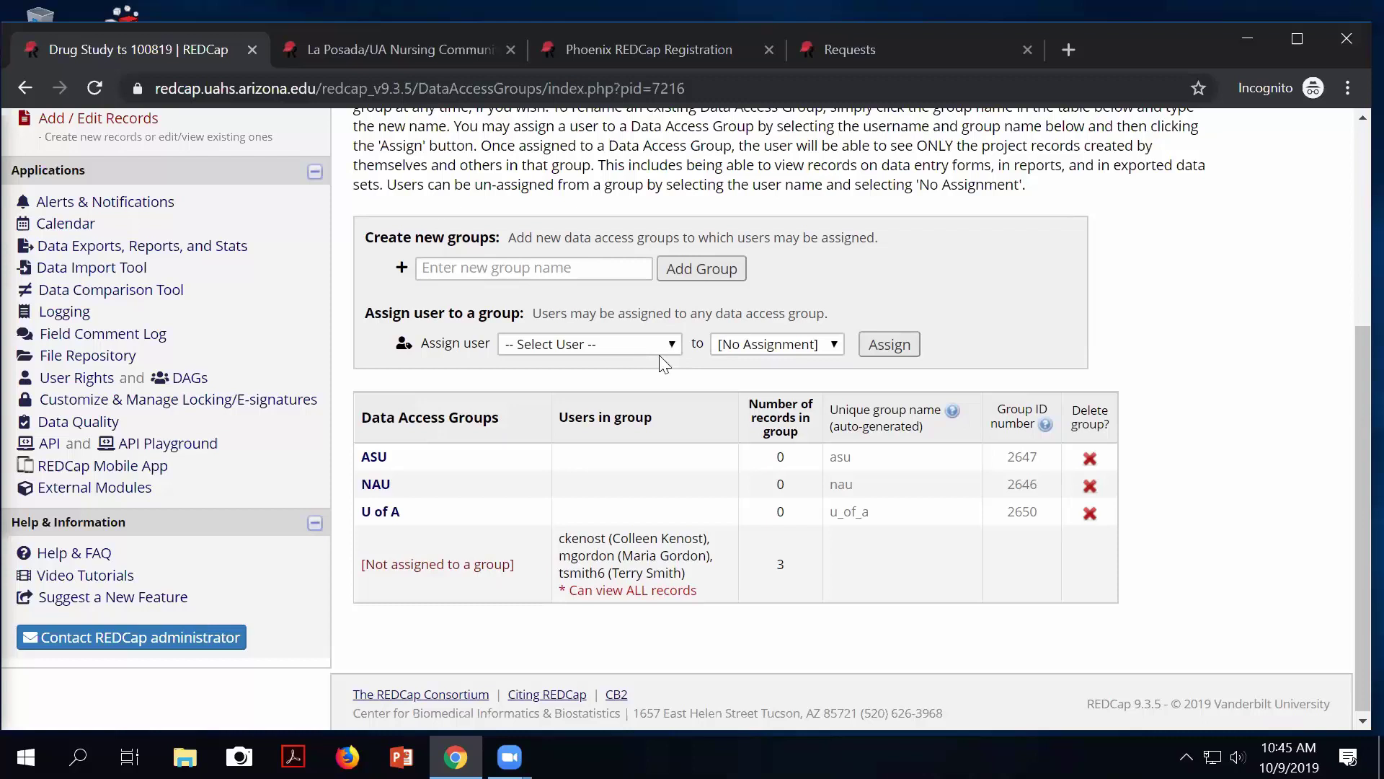
Assign the selected project user to the NAU data access group.
{"action": "left_click", "coordinate": [654, 345]}
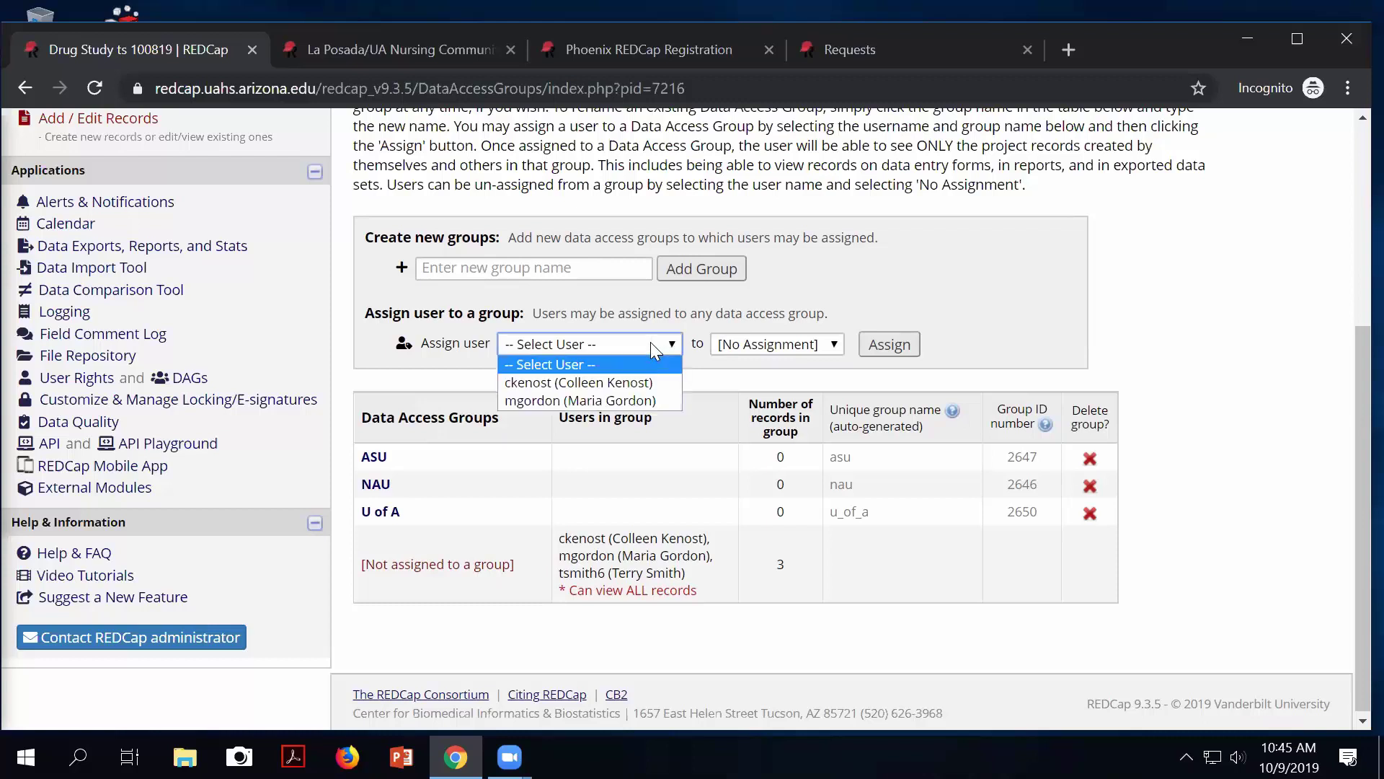
{"action": "left_click", "coordinate": [609, 400]}
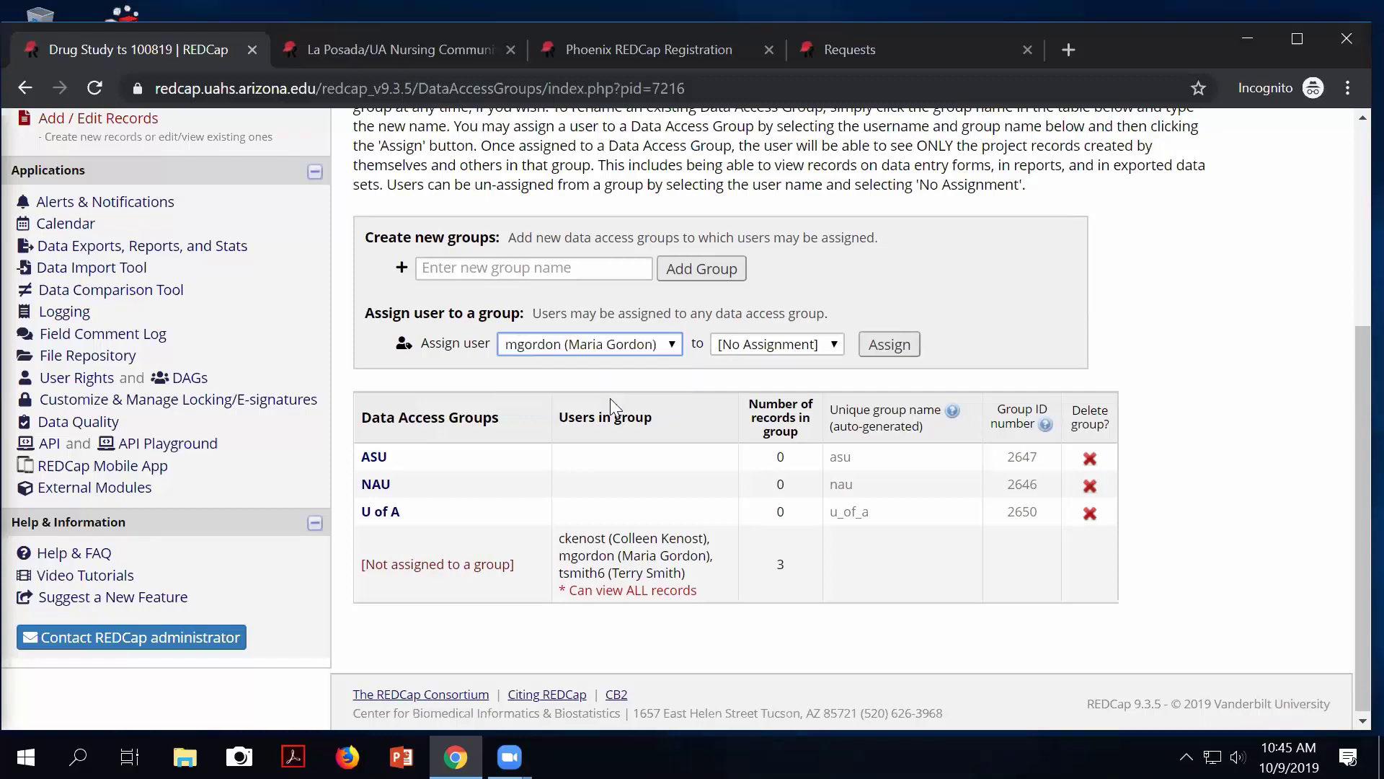
{"action": "left_click", "coordinate": [766, 348]}
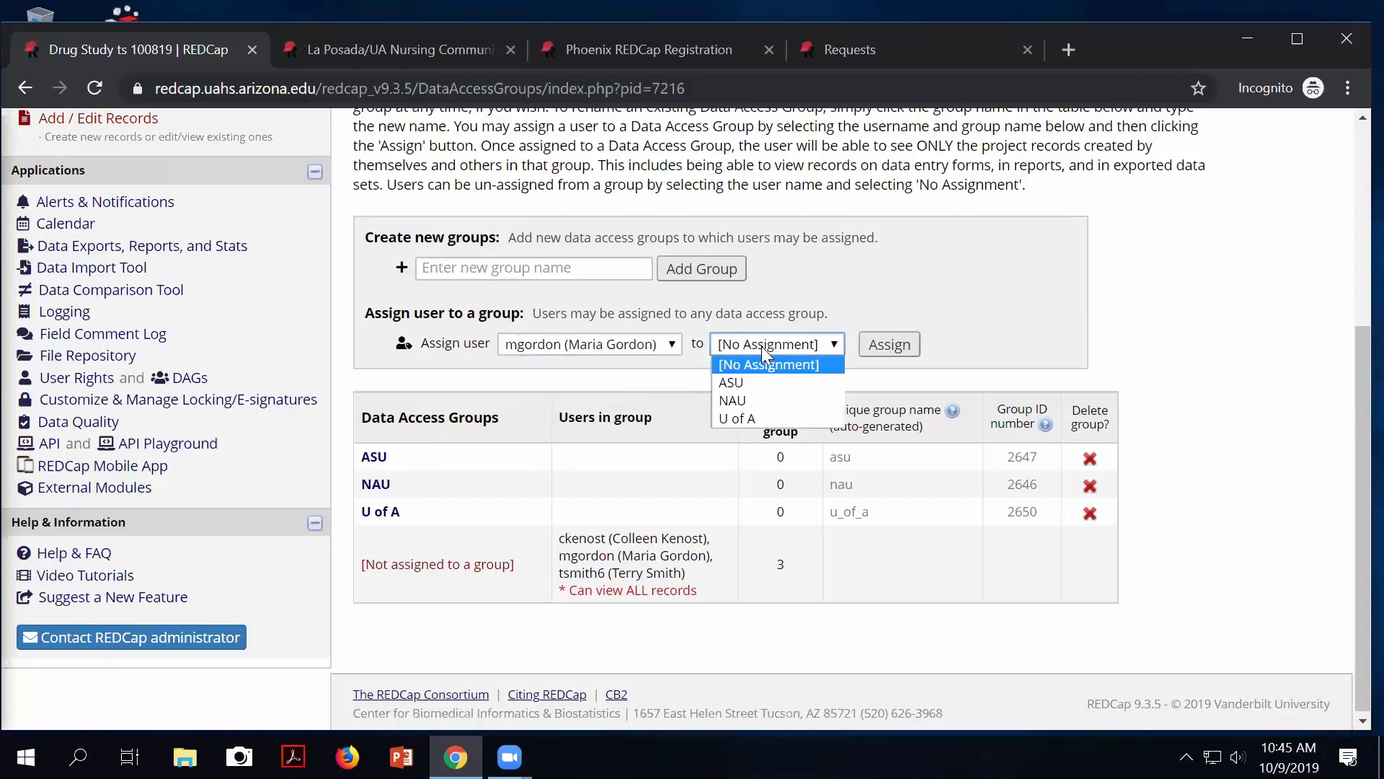
{"action": "left_click", "coordinate": [744, 401]}
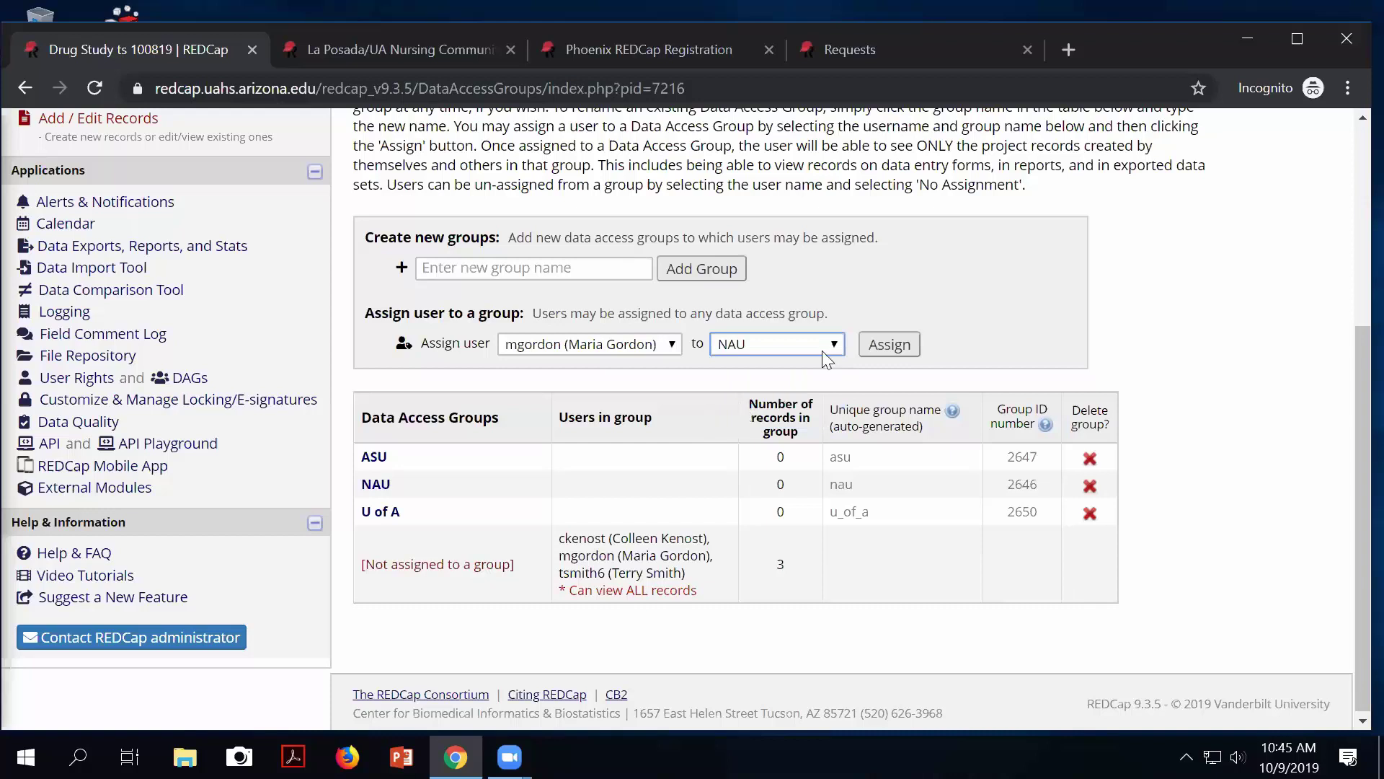
{"action": "left_click", "coordinate": [883, 343]}
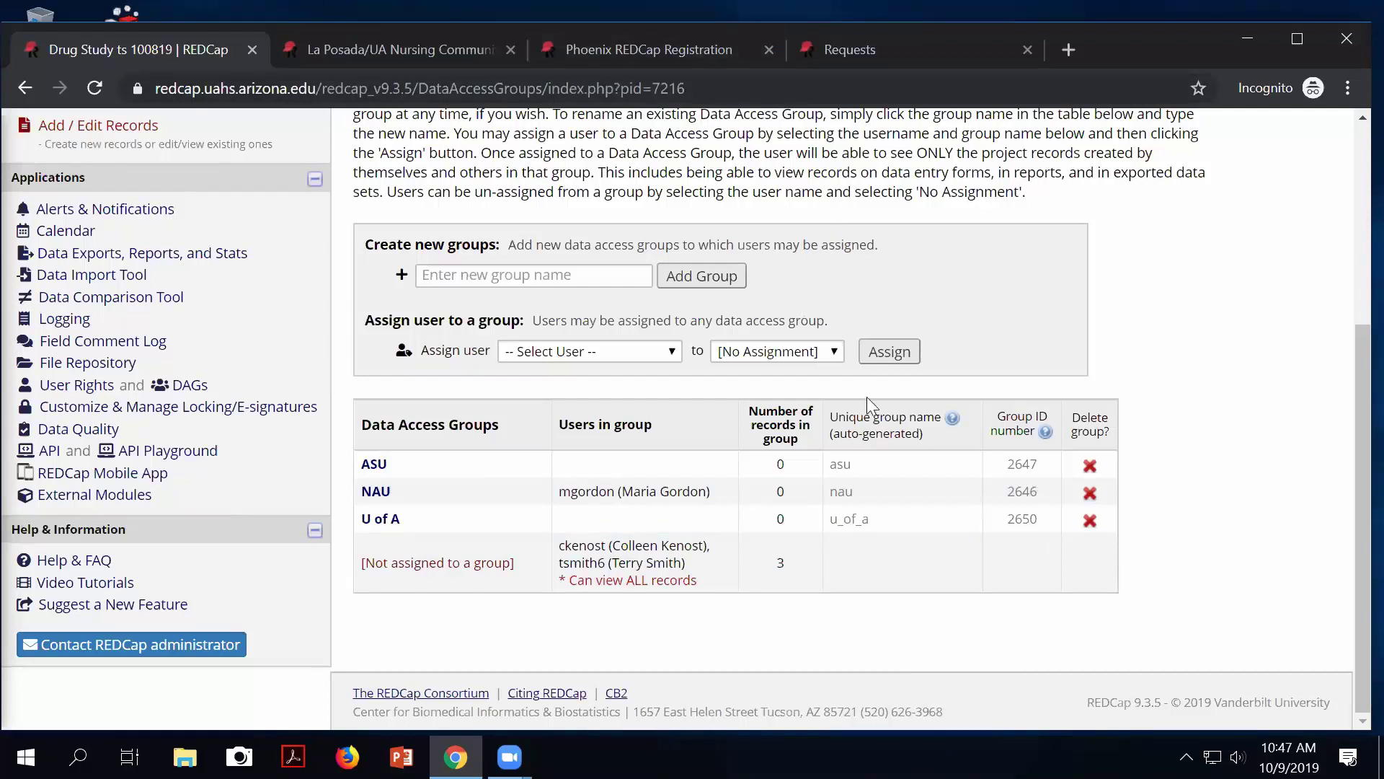
Scroll back to the top of the Data Access Groups page listing ASU, NAU and U of A.
{"action": "scroll", "coordinate": [794, 294], "scroll_direction": "up", "scroll_amount": 4}
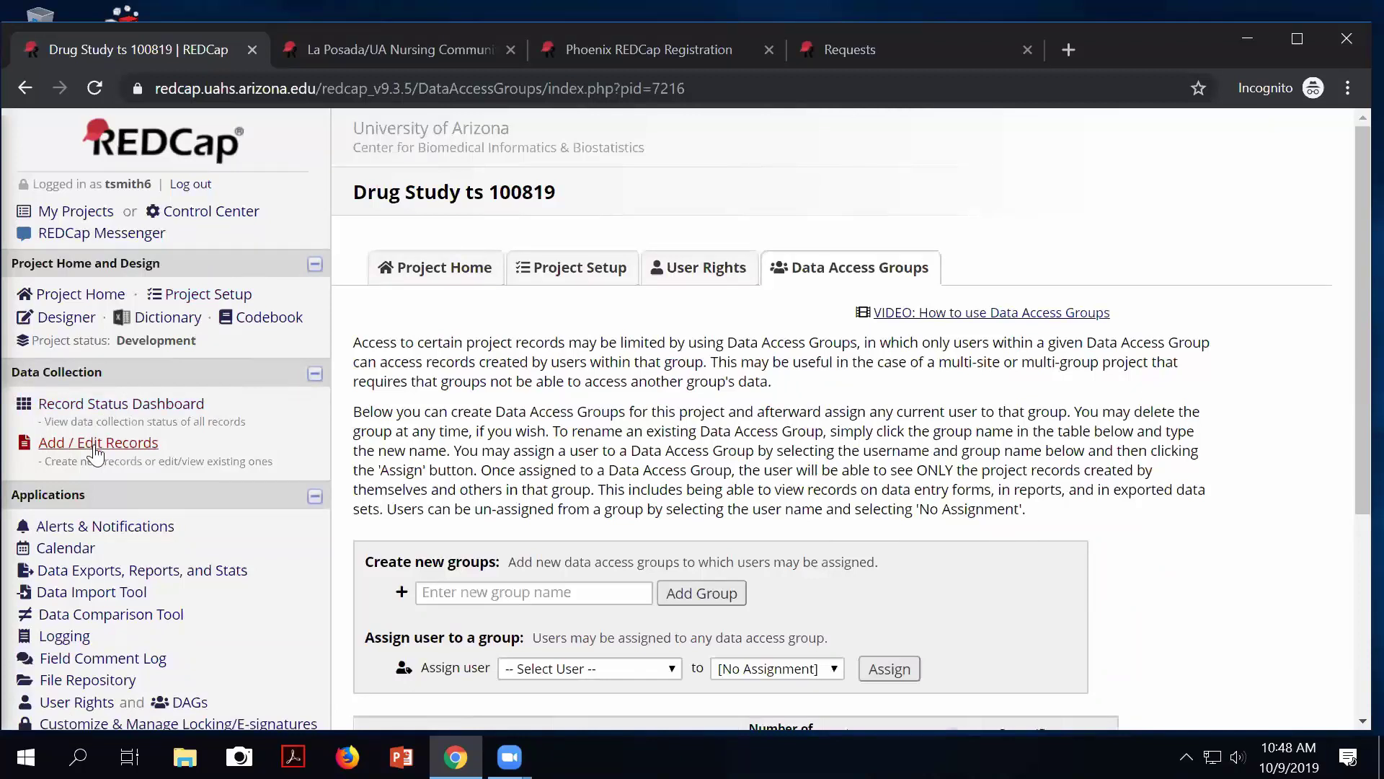
Open record 2 from the Record Status Dashboard and view its Screening Form data.
{"action": "left_click", "coordinate": [97, 408]}
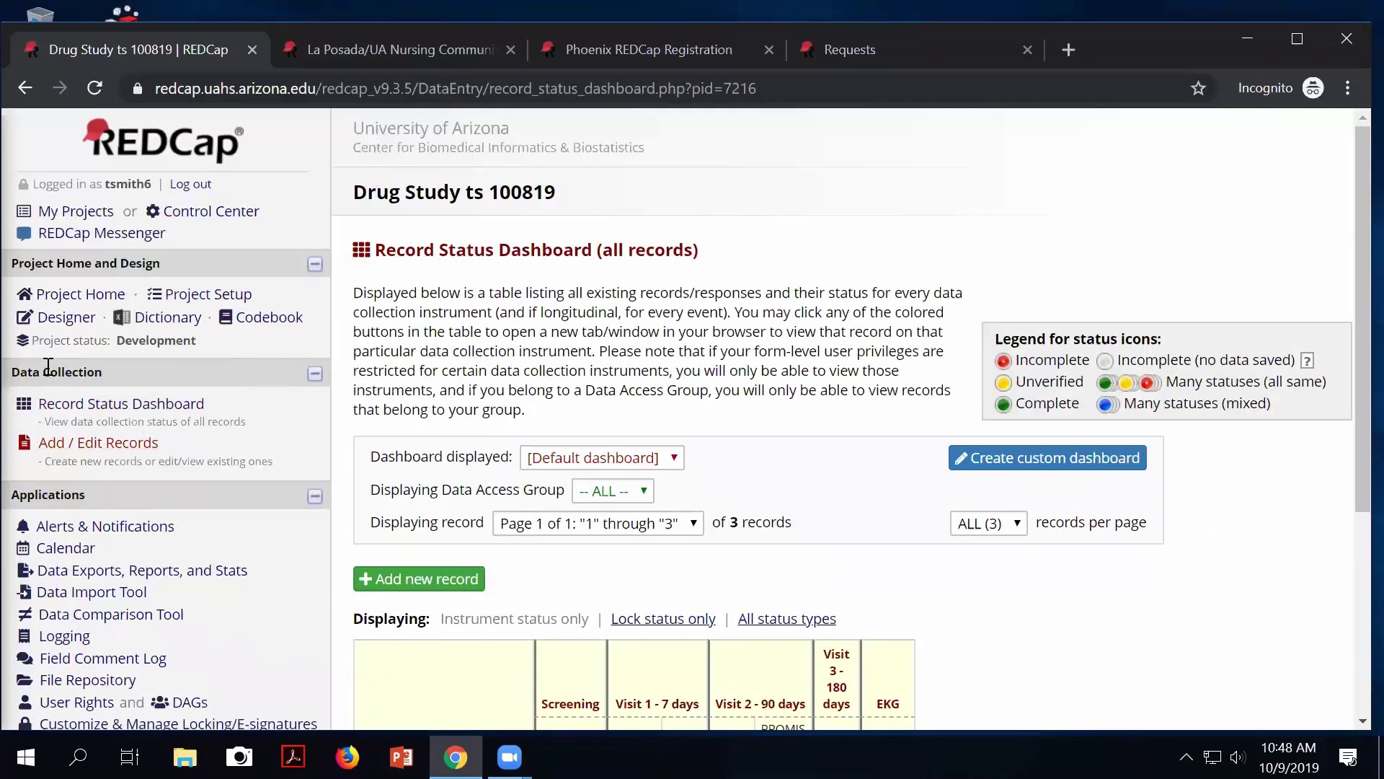
{"action": "scroll", "coordinate": [187, 422], "scroll_direction": "down", "scroll_amount": 3}
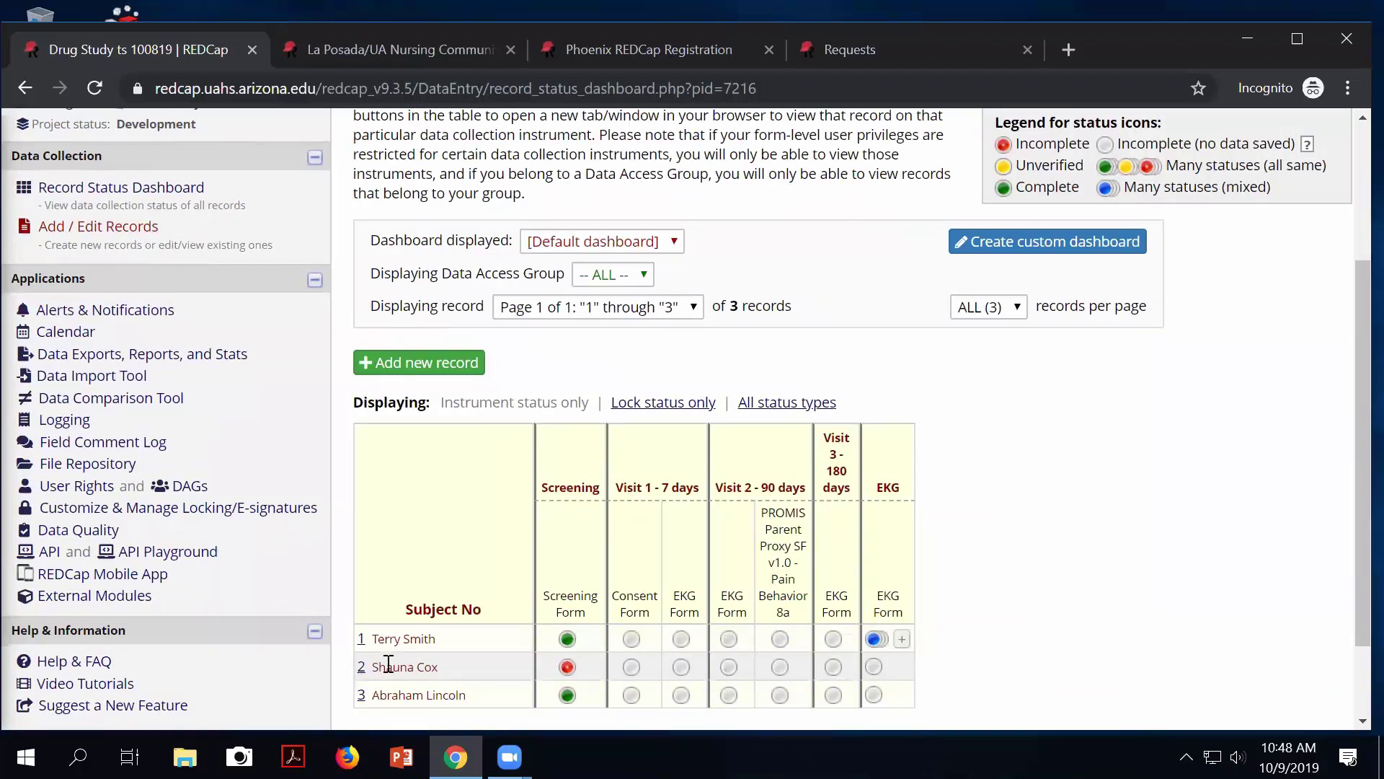
{"action": "left_click", "coordinate": [362, 667]}
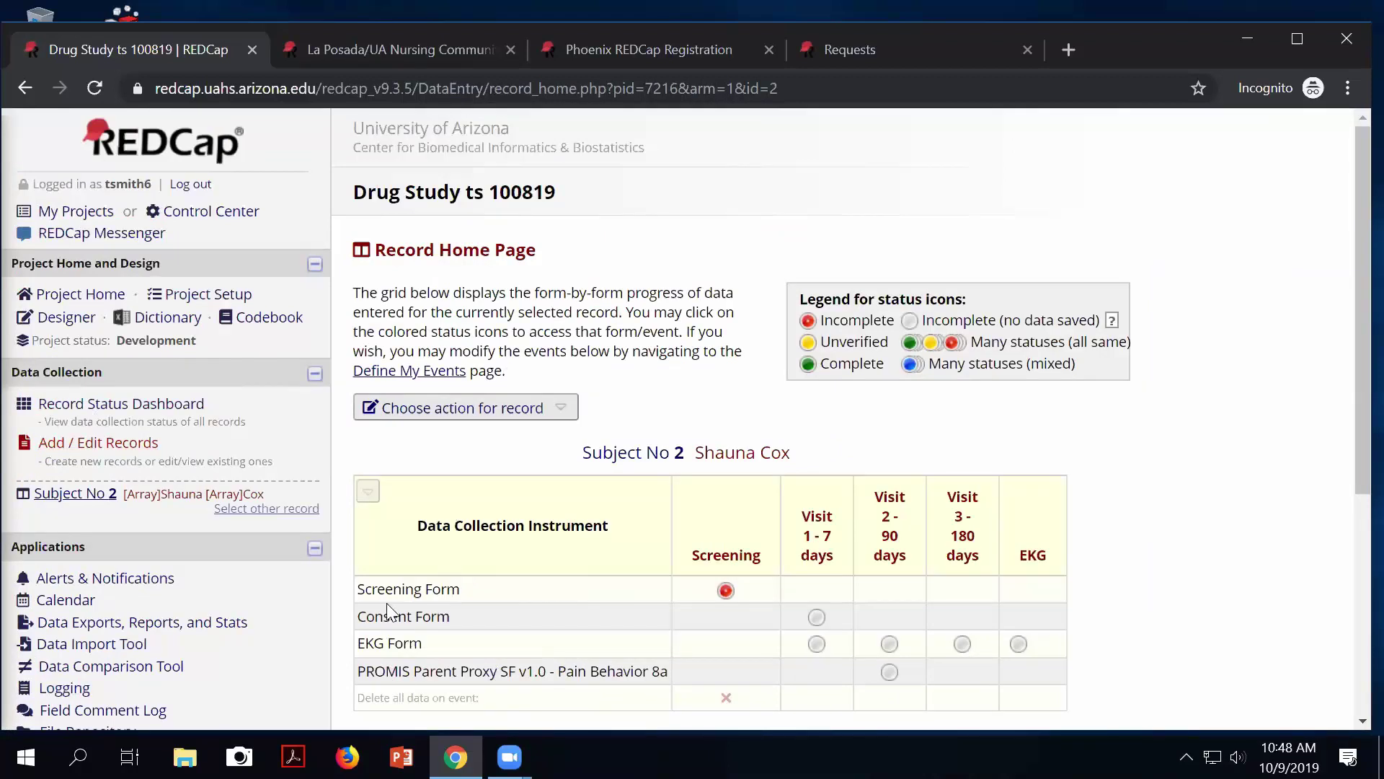
{"action": "left_click", "coordinate": [726, 589]}
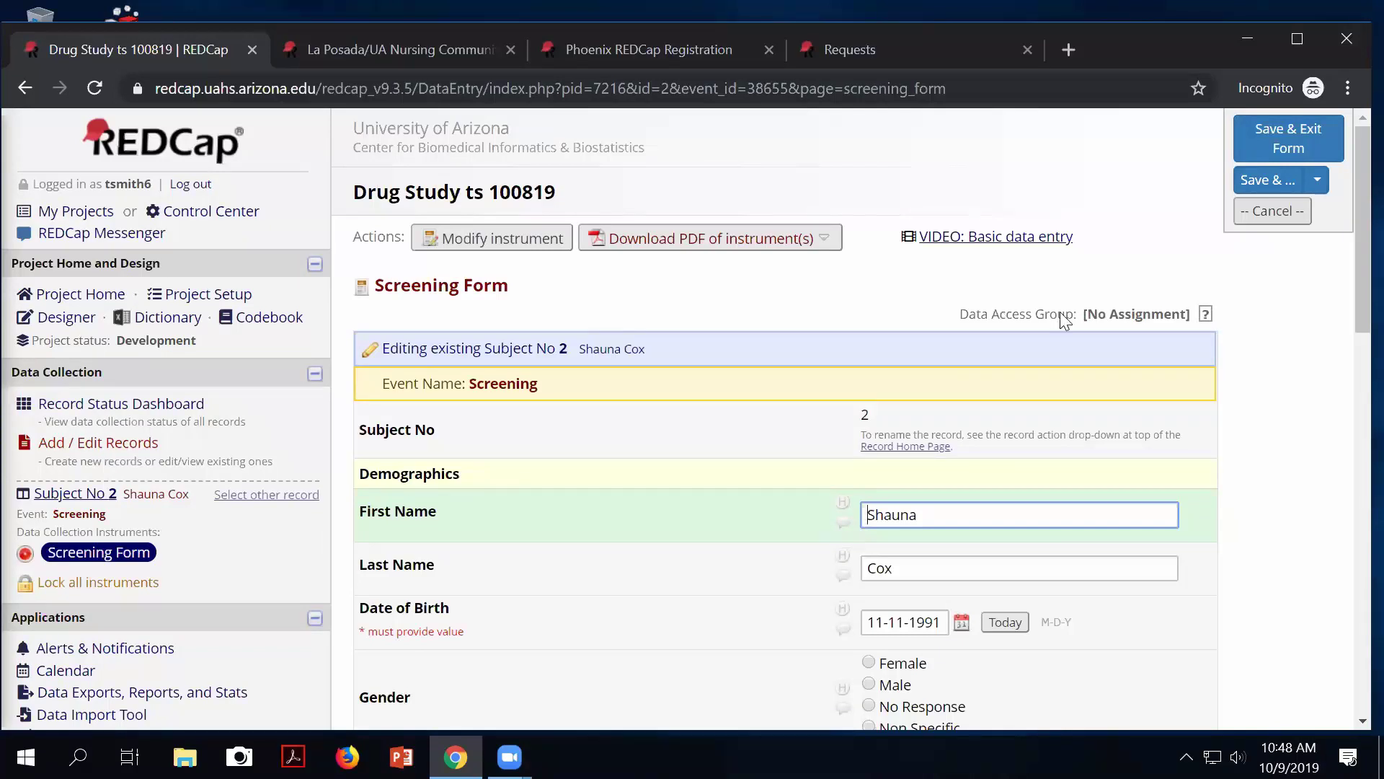
{"action": "left_click", "coordinate": [72, 494]}
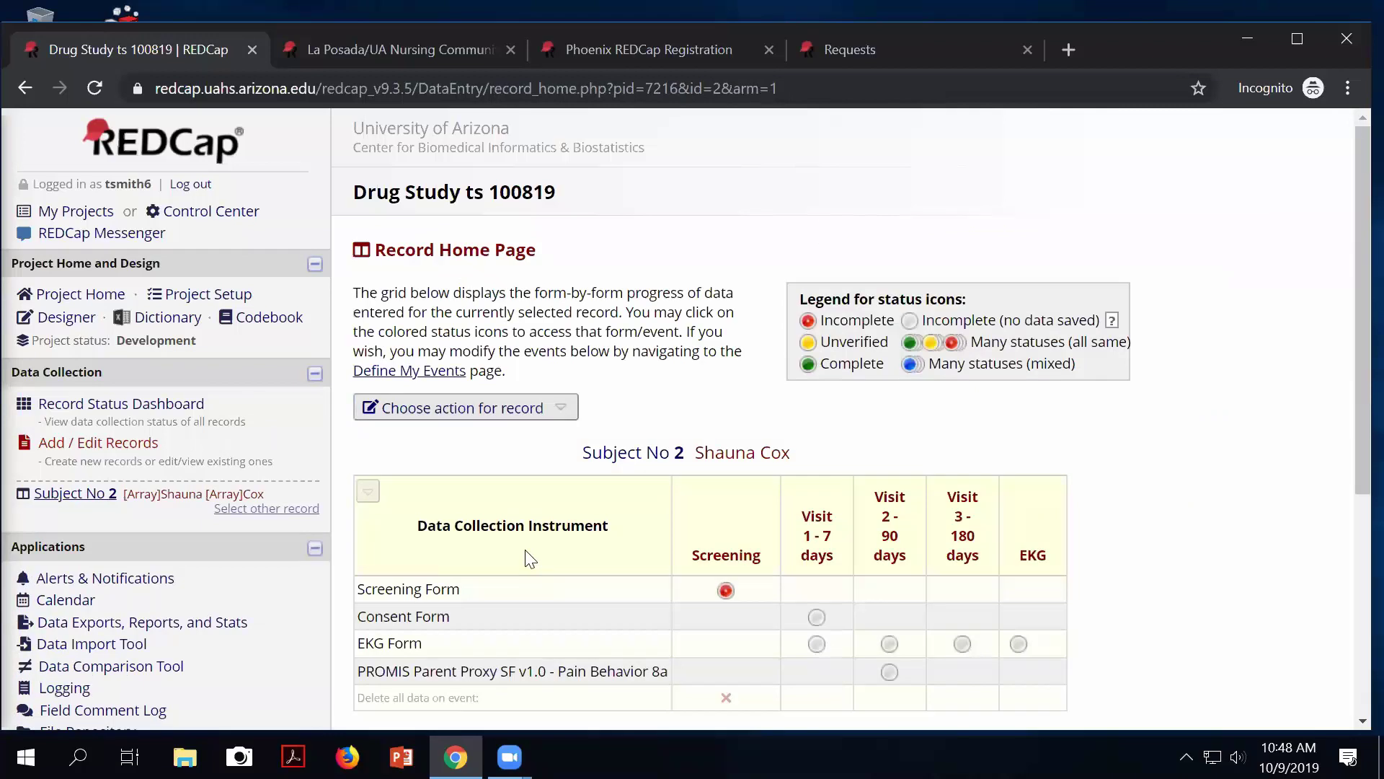
Start assigning record 2 to a data access group and list the available groups.
{"action": "left_click", "coordinate": [448, 414]}
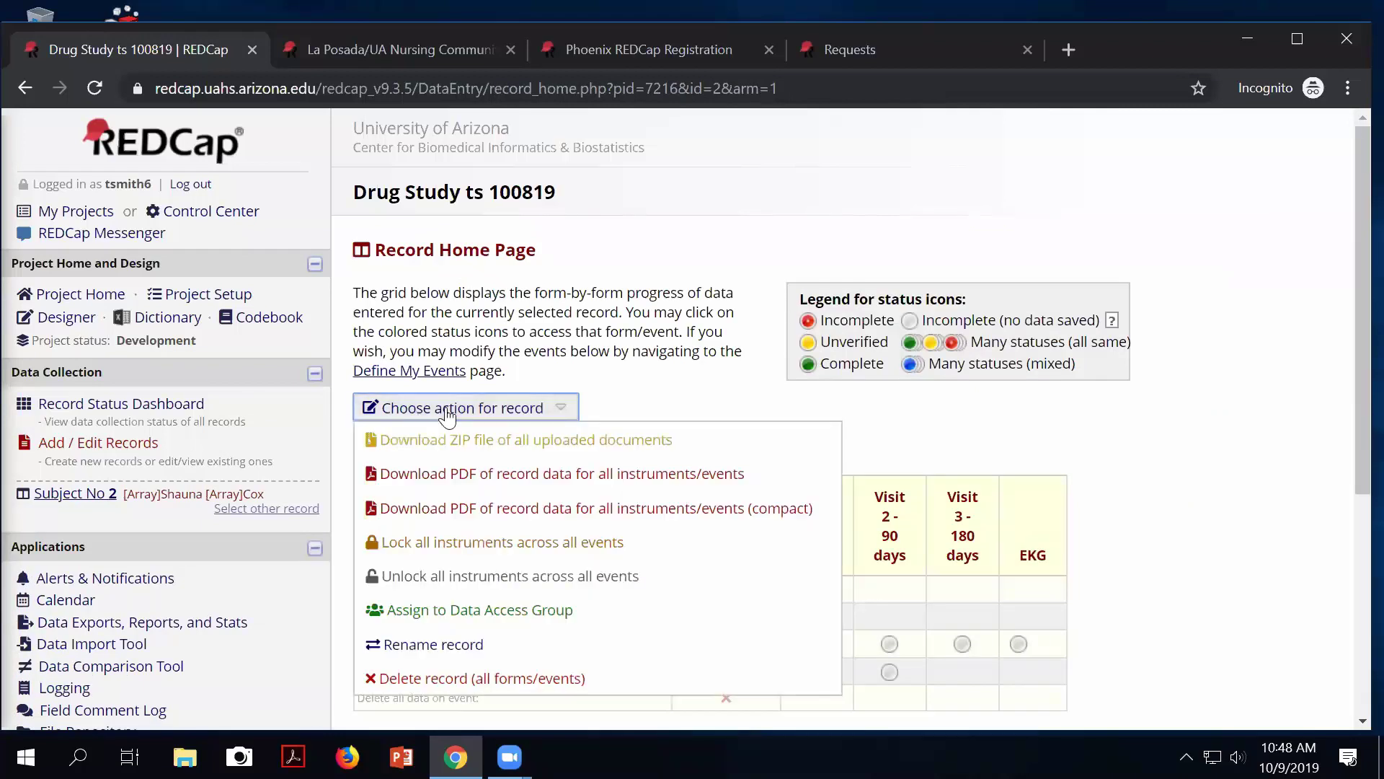
{"action": "left_click", "coordinate": [480, 611]}
{"action": "left_click", "coordinate": [495, 426]}
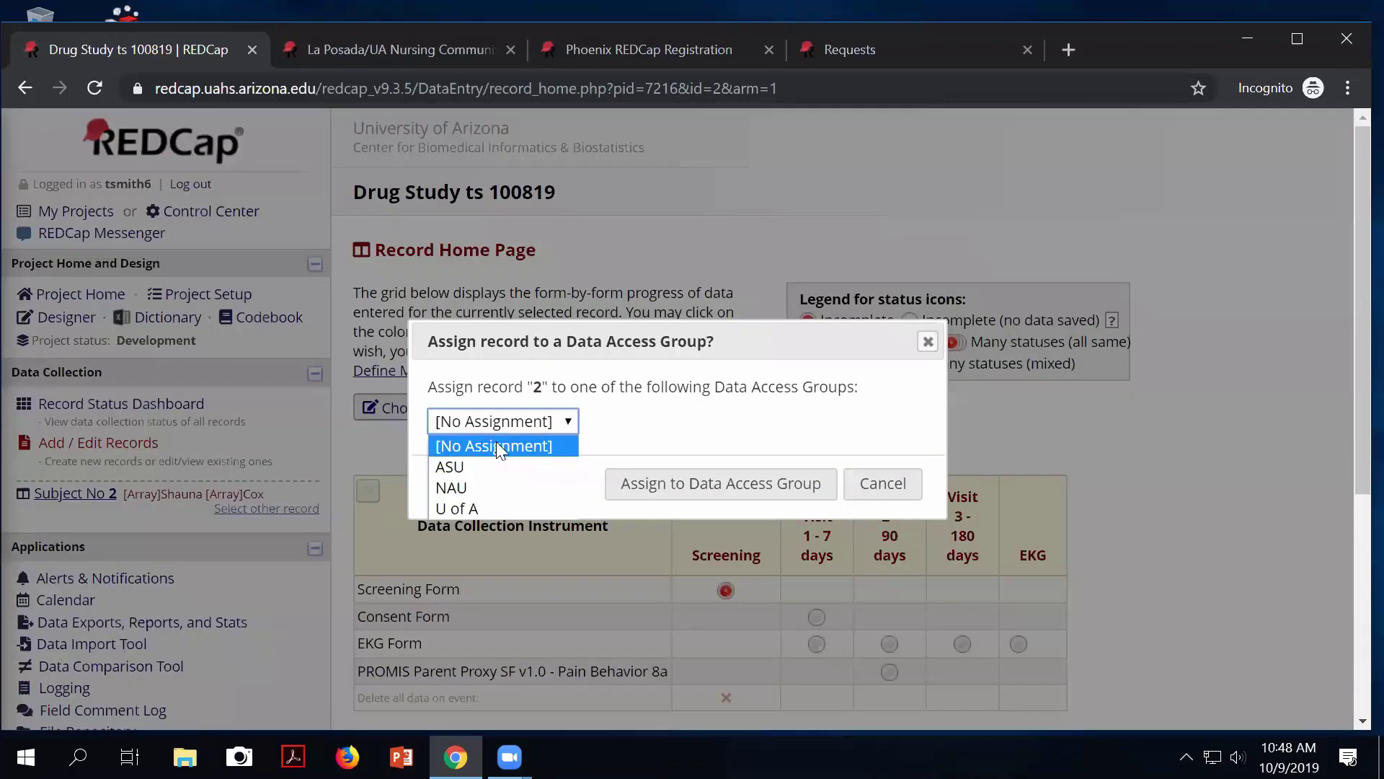
Assign record 2 to the NAU data access group.
{"action": "left_click", "coordinate": [473, 483]}
{"action": "left_click", "coordinate": [699, 500]}
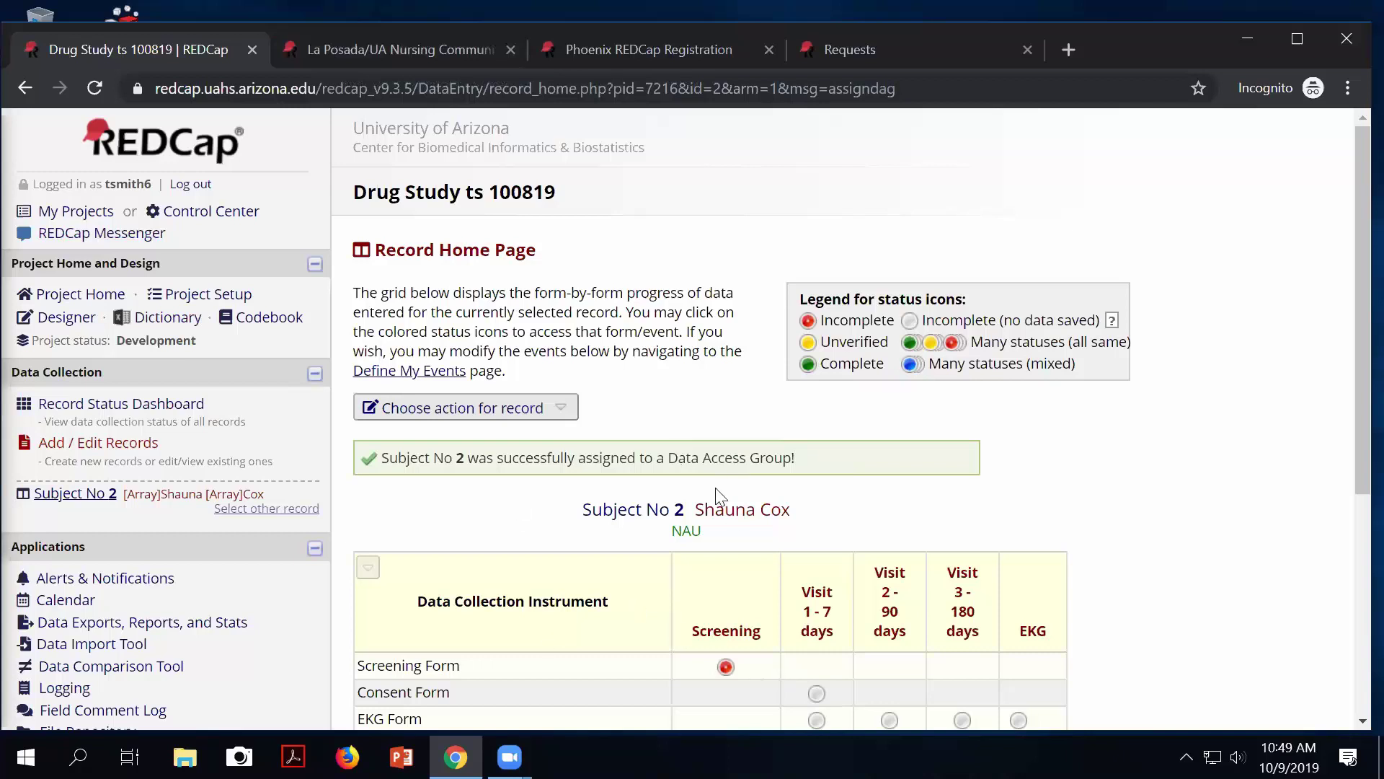
{"action": "left_click", "coordinate": [425, 414]}
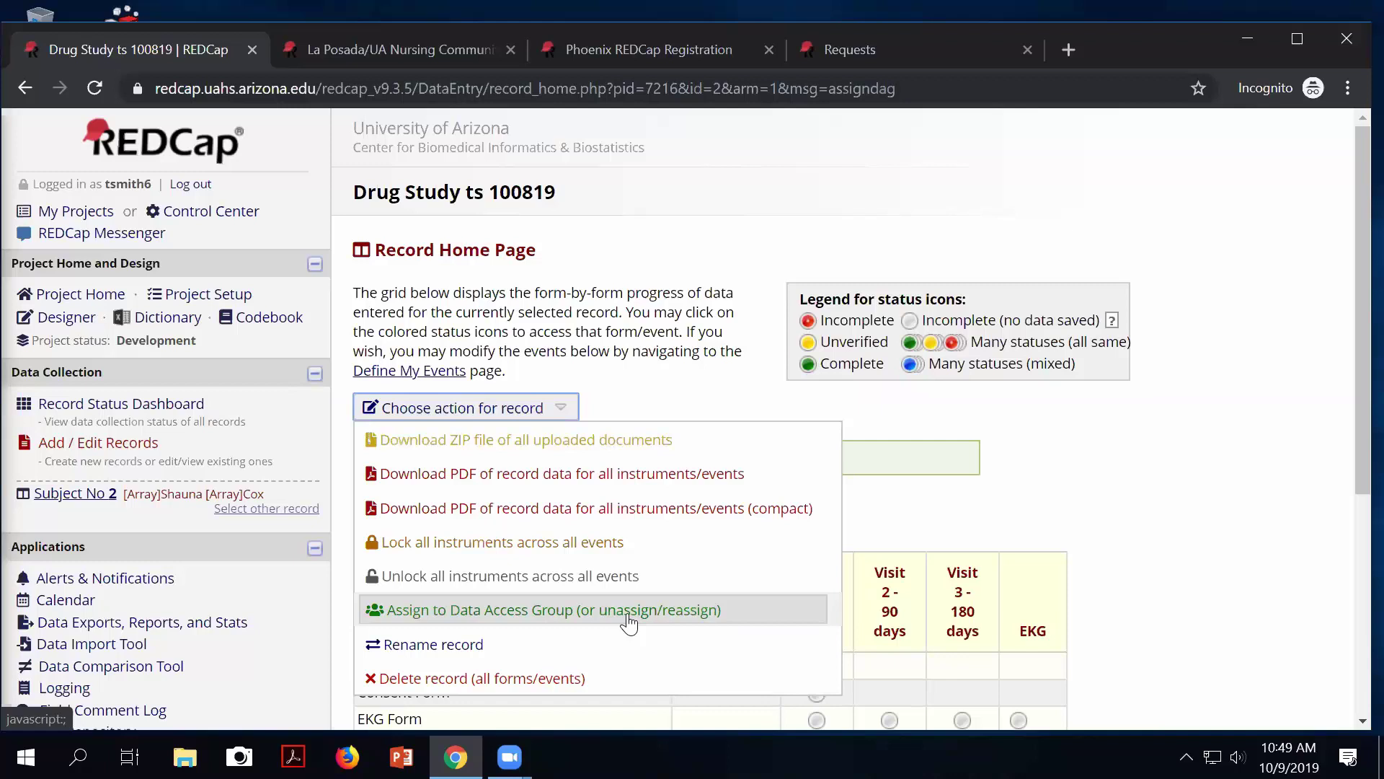
{"action": "left_click", "coordinate": [629, 618]}
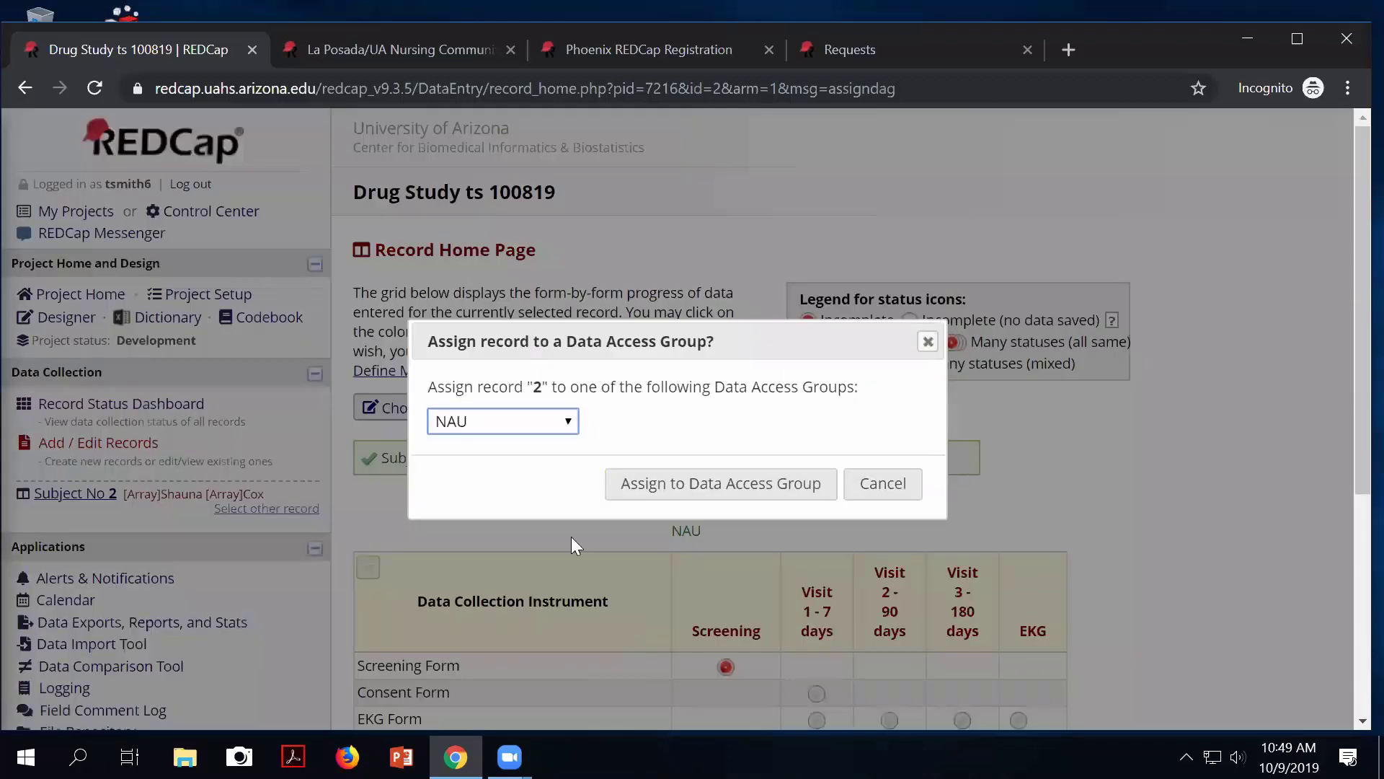
{"action": "left_click", "coordinate": [504, 424]}
{"action": "left_click", "coordinate": [512, 427]}
{"action": "left_click", "coordinate": [512, 427]}
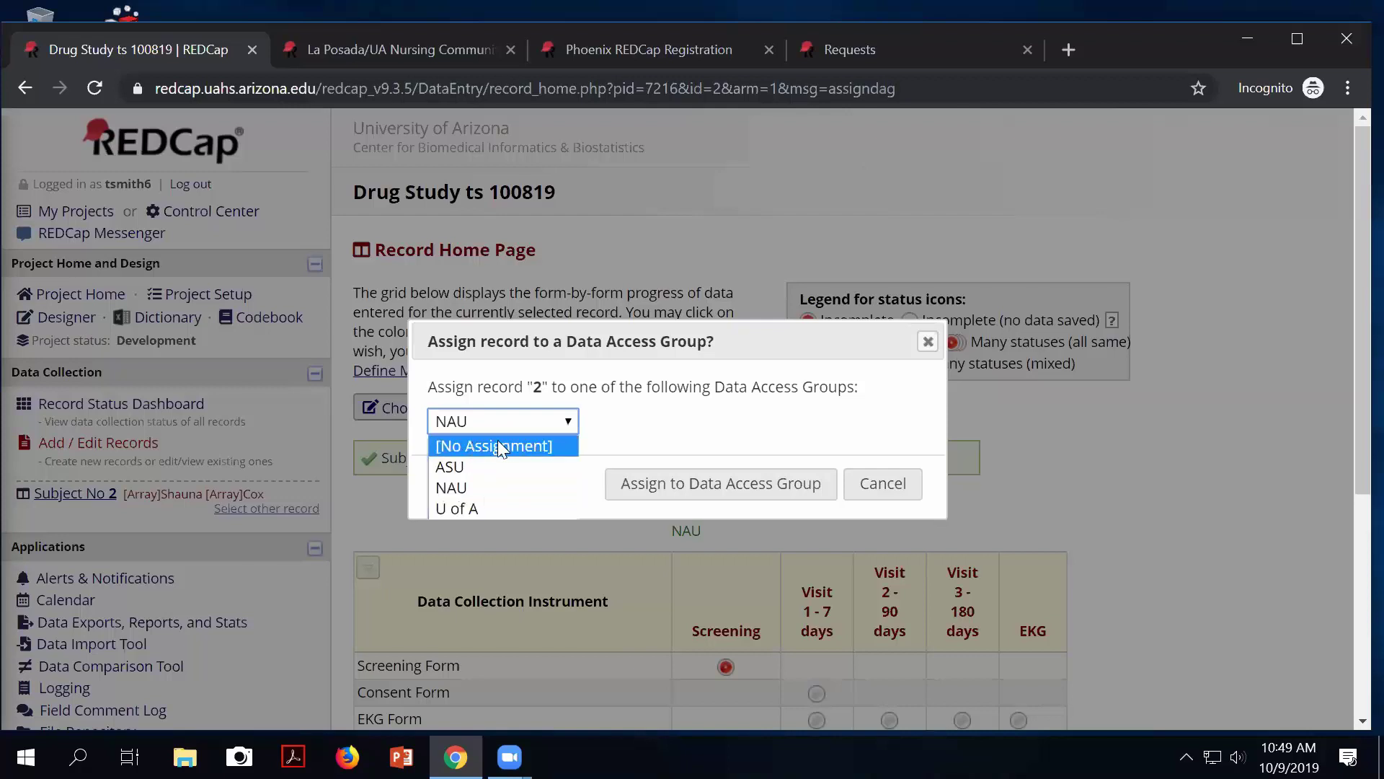
{"action": "left_click", "coordinate": [499, 445]}
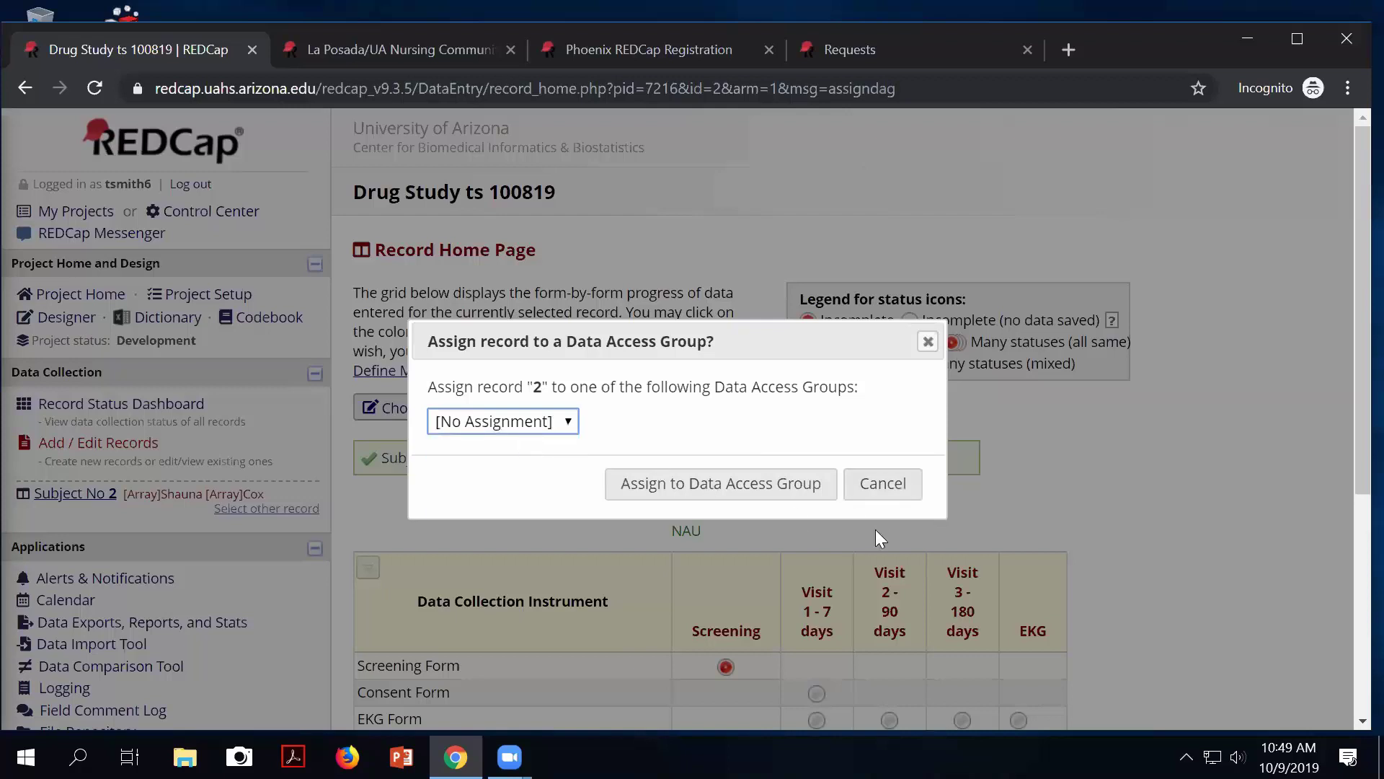
{"action": "left_click", "coordinate": [881, 481]}
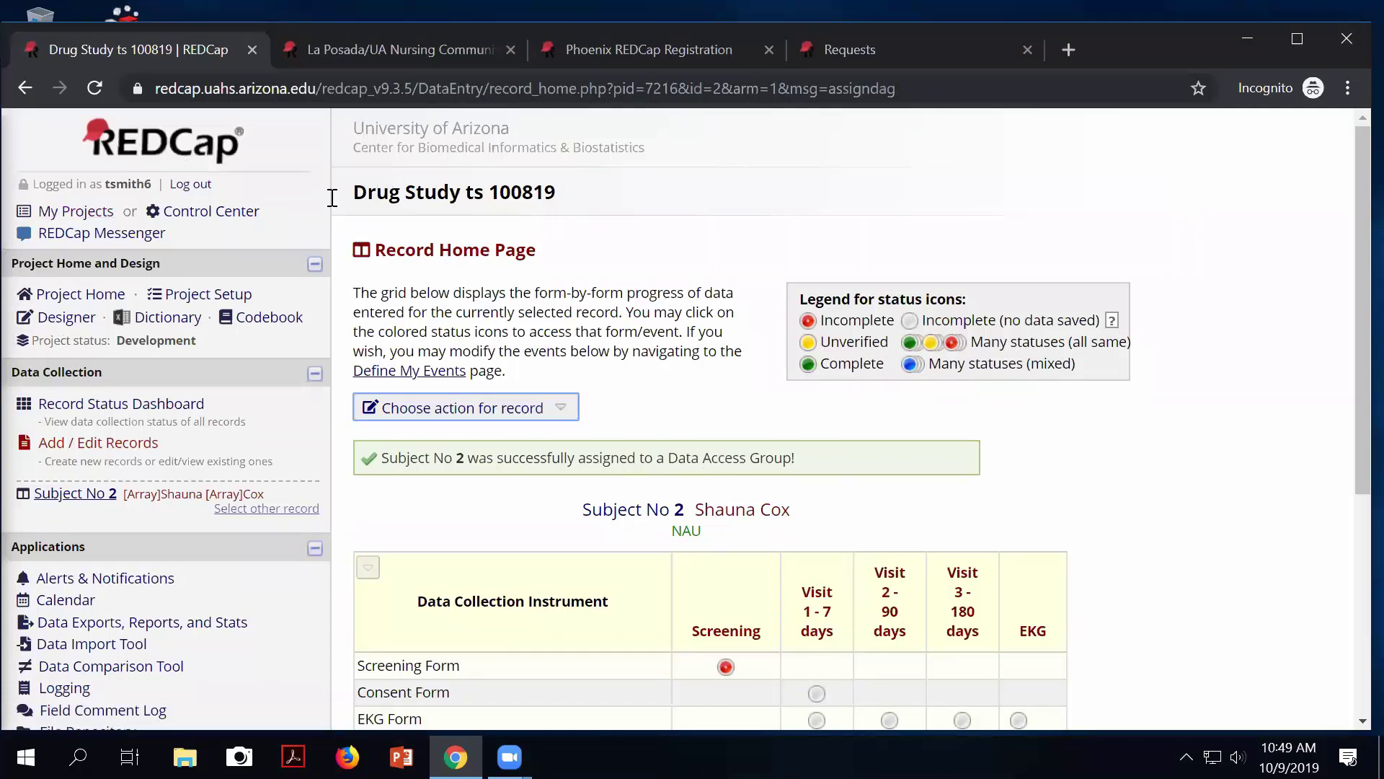
Return to the Record Status Dashboard and open record 2's home page.
{"action": "left_click", "coordinate": [205, 402]}
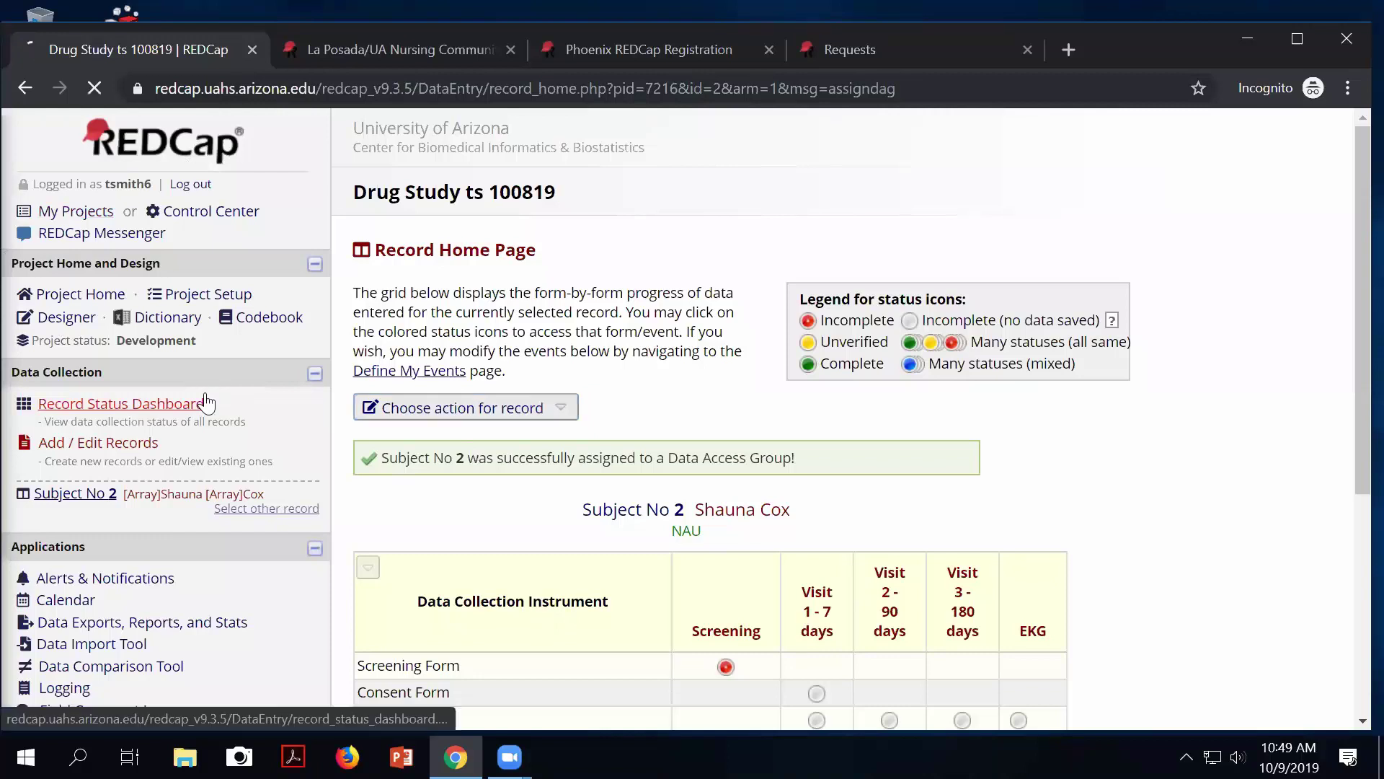
{"action": "scroll", "coordinate": [455, 537], "scroll_direction": "down", "scroll_amount": 3}
{"action": "scroll", "coordinate": [455, 537], "scroll_direction": "down", "scroll_amount": 1}
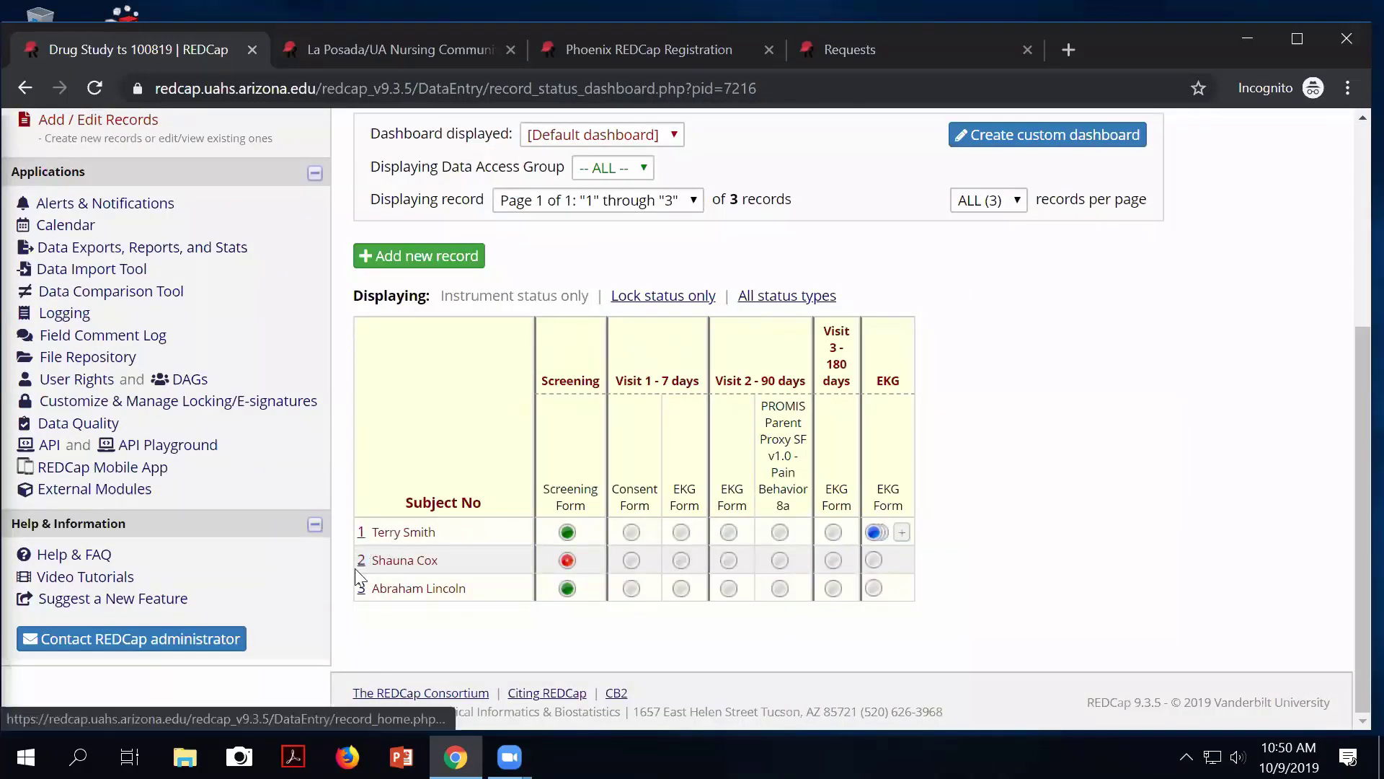
{"action": "left_click", "coordinate": [361, 562]}
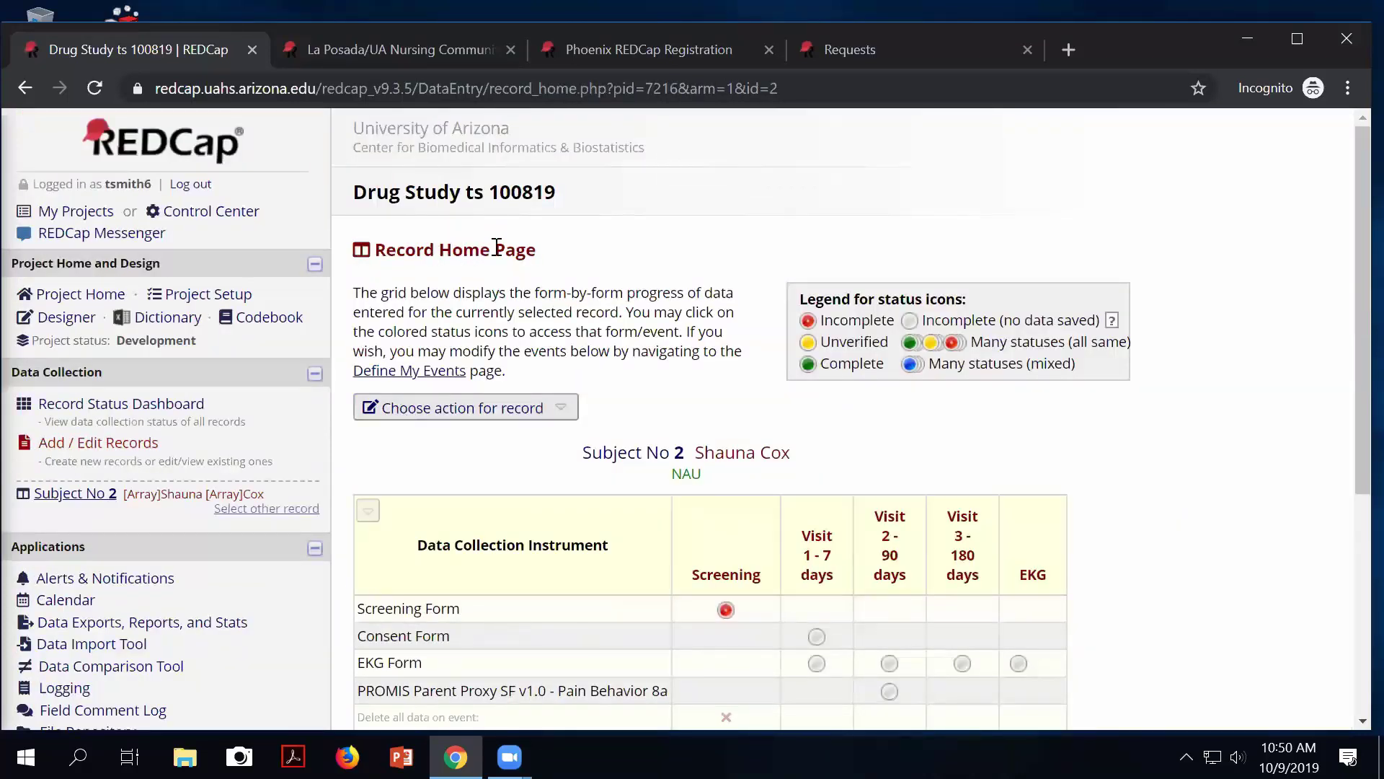
{"action": "scroll", "coordinate": [500, 498], "scroll_direction": "down", "scroll_amount": 1}
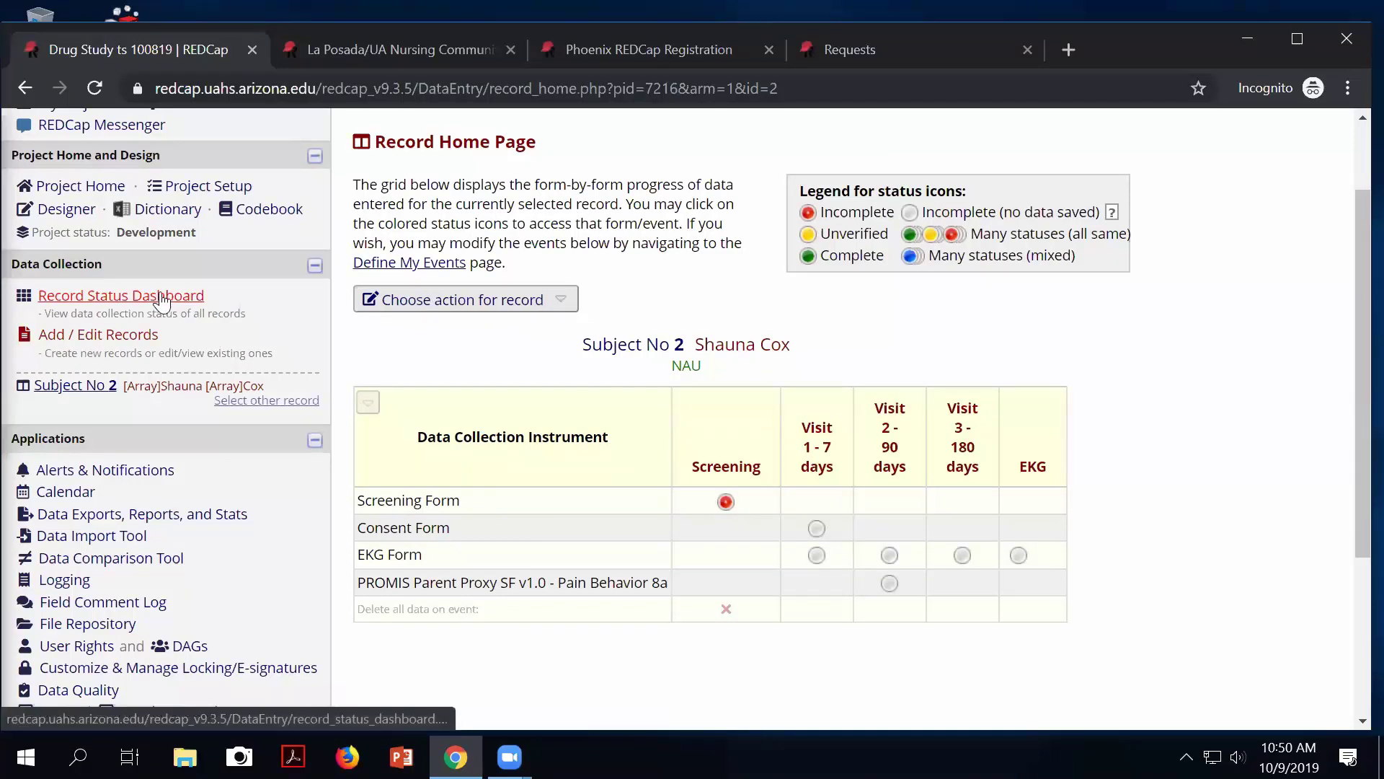
Open the Screening Form in the Online Designer and add a new field at its end.
{"action": "left_click", "coordinate": [65, 216]}
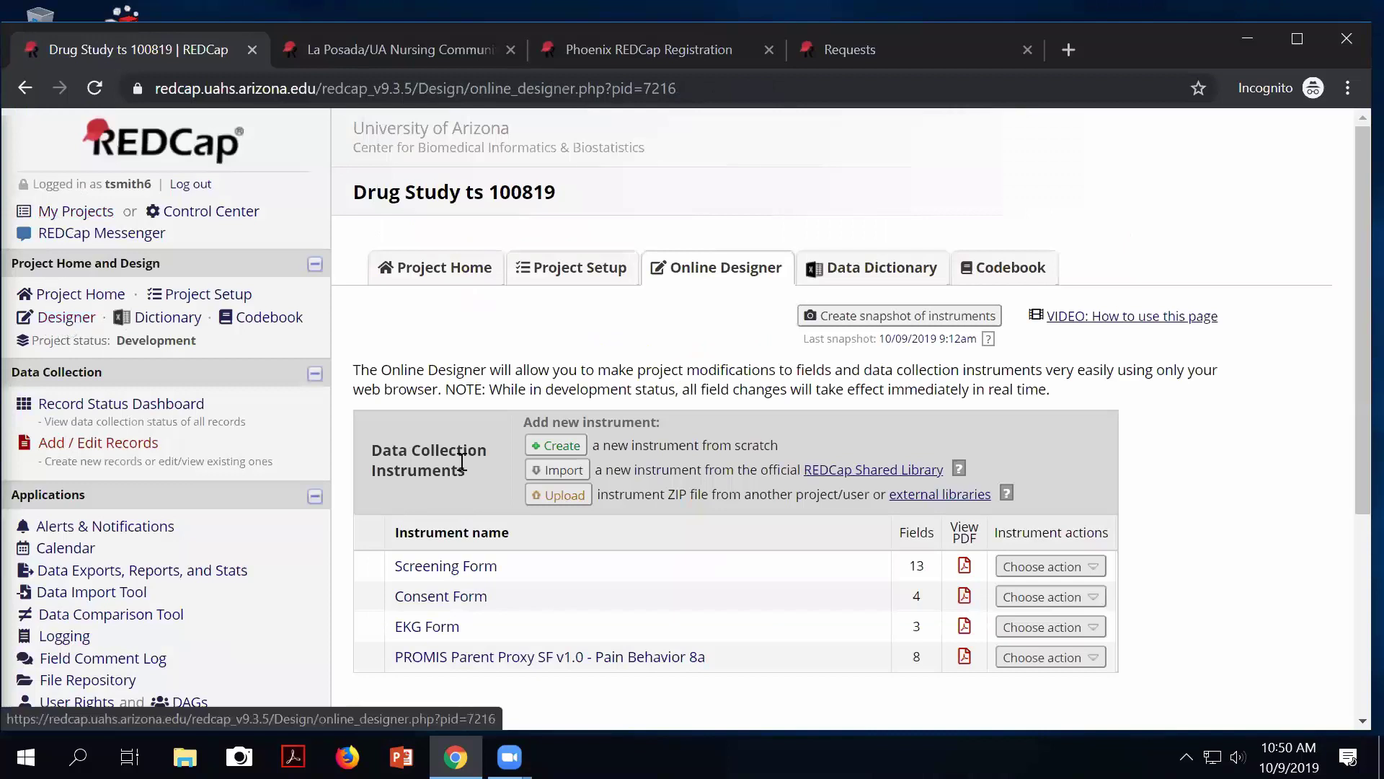
{"action": "left_click", "coordinate": [472, 566]}
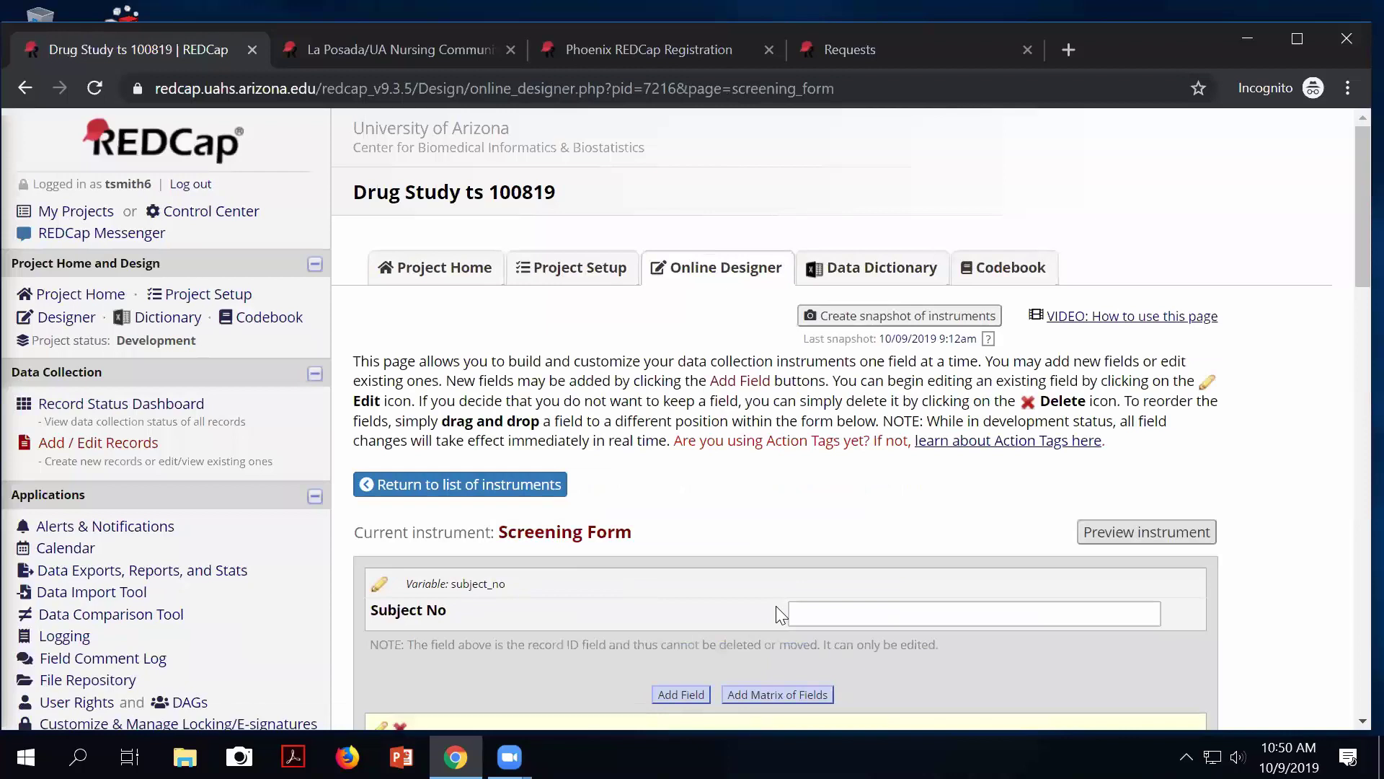
{"action": "scroll", "coordinate": [775, 605], "scroll_direction": "down", "scroll_amount": 15}
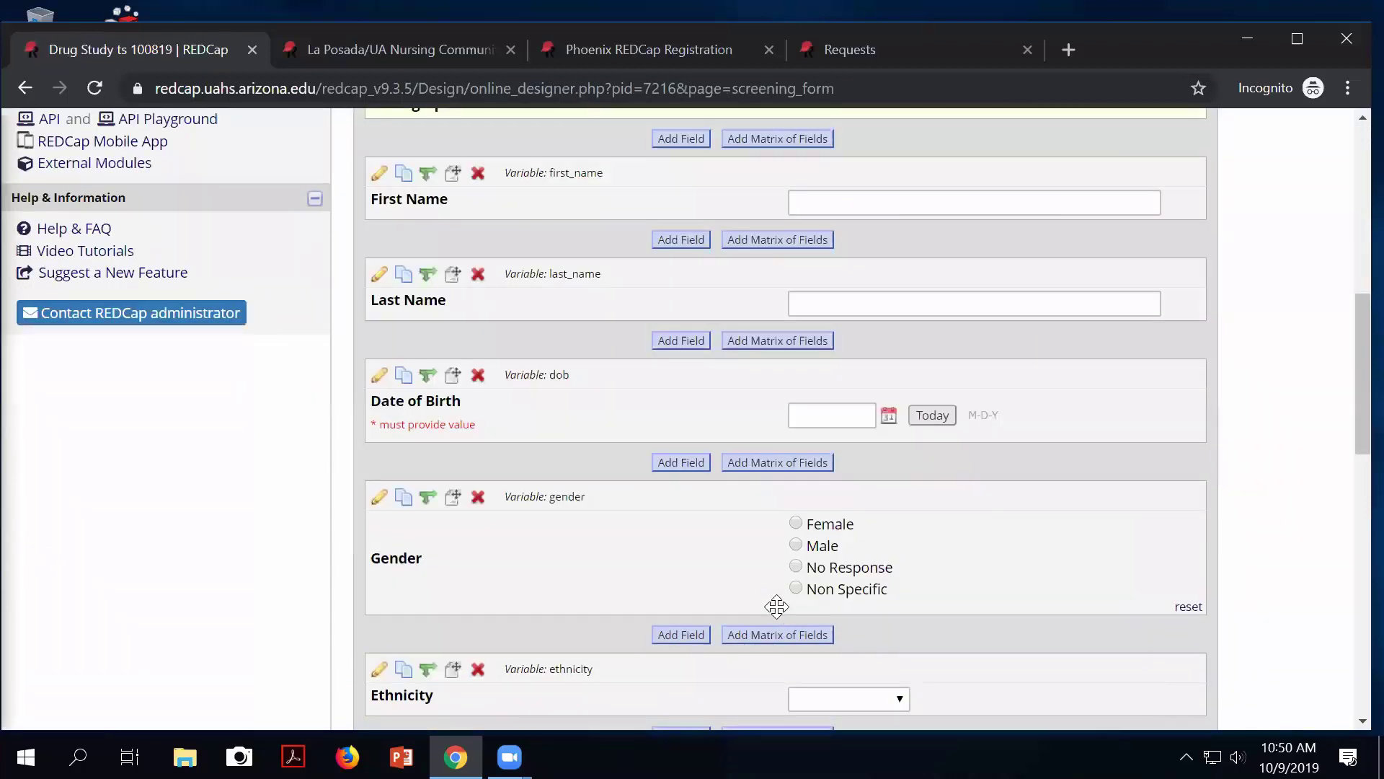
{"action": "scroll", "coordinate": [776, 606], "scroll_direction": "down", "scroll_amount": 8}
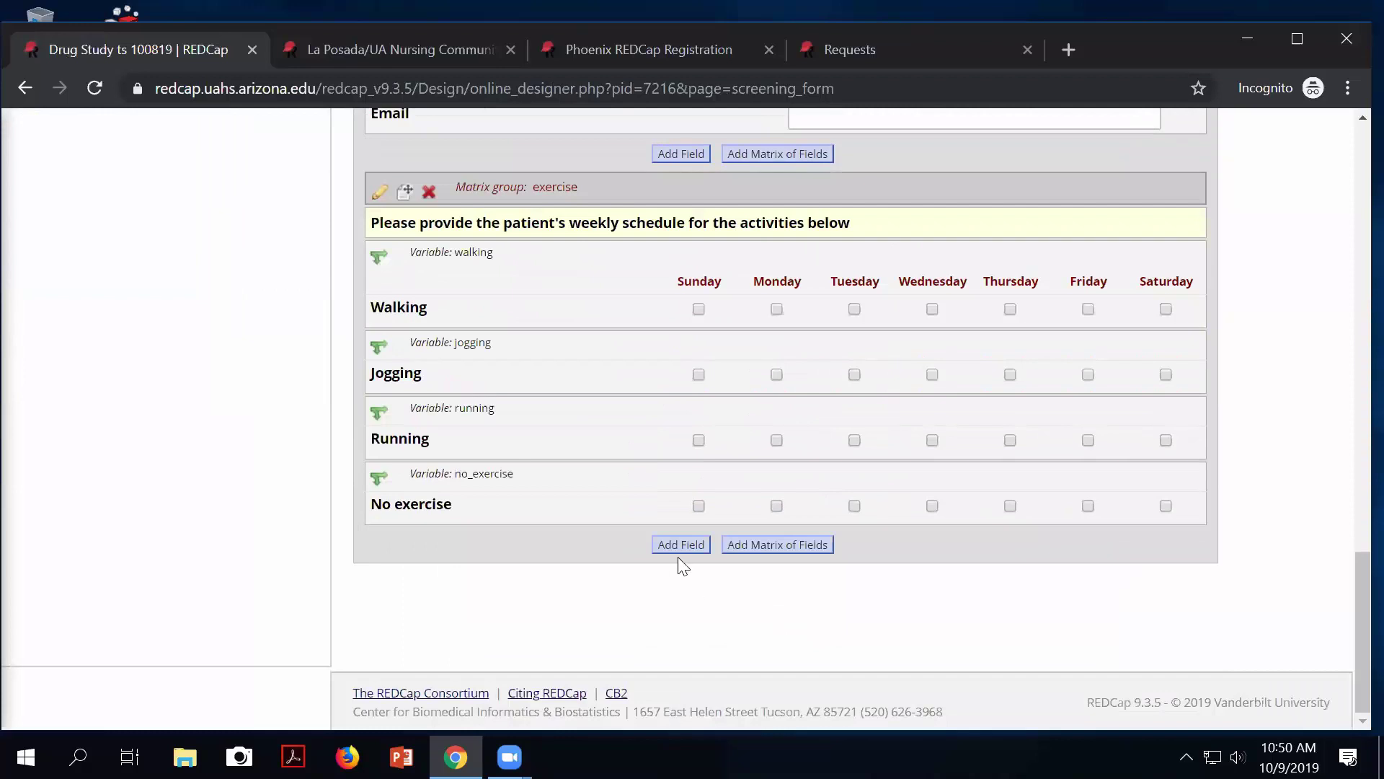
{"action": "left_click", "coordinate": [681, 547]}
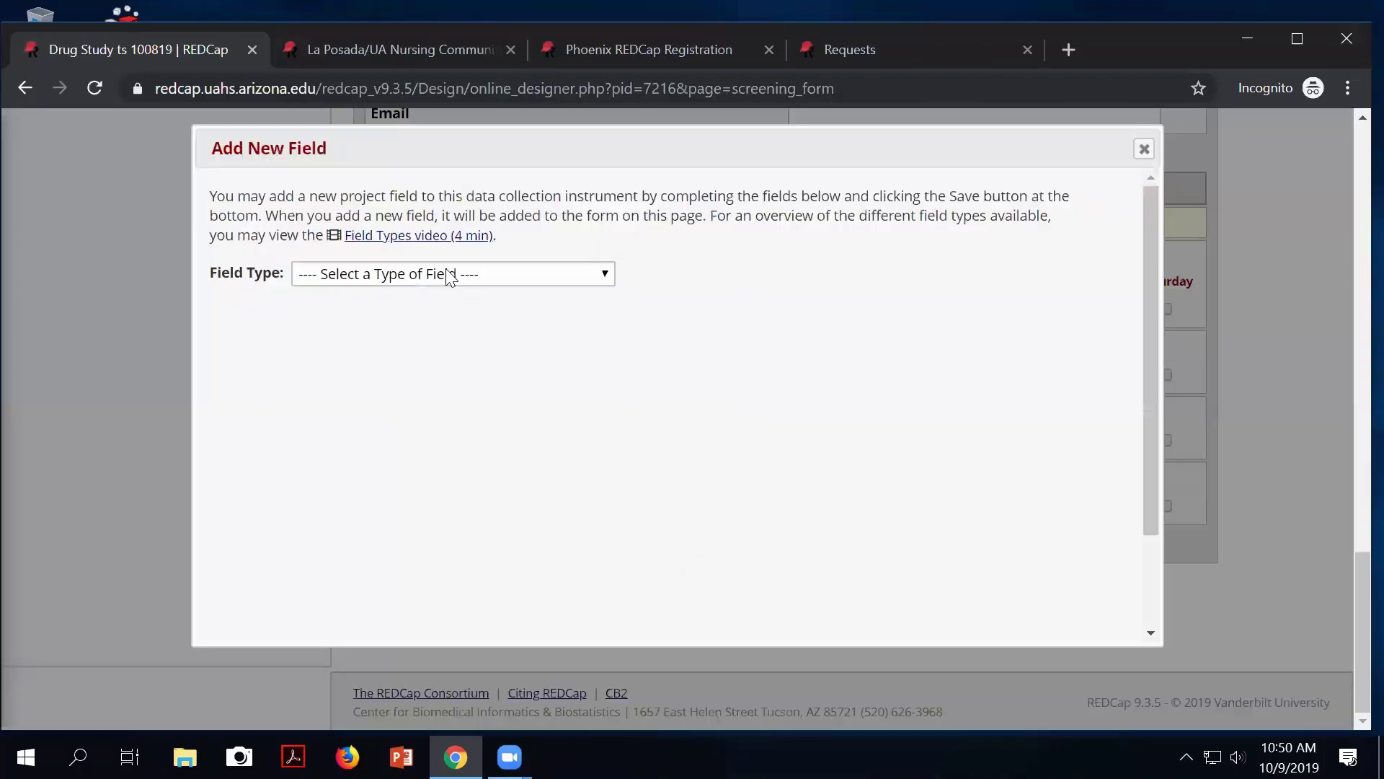
Add a Text Box field 'Weight (in pounds)', variable weight, with field note 'pounds'.
{"action": "left_click", "coordinate": [451, 277]}
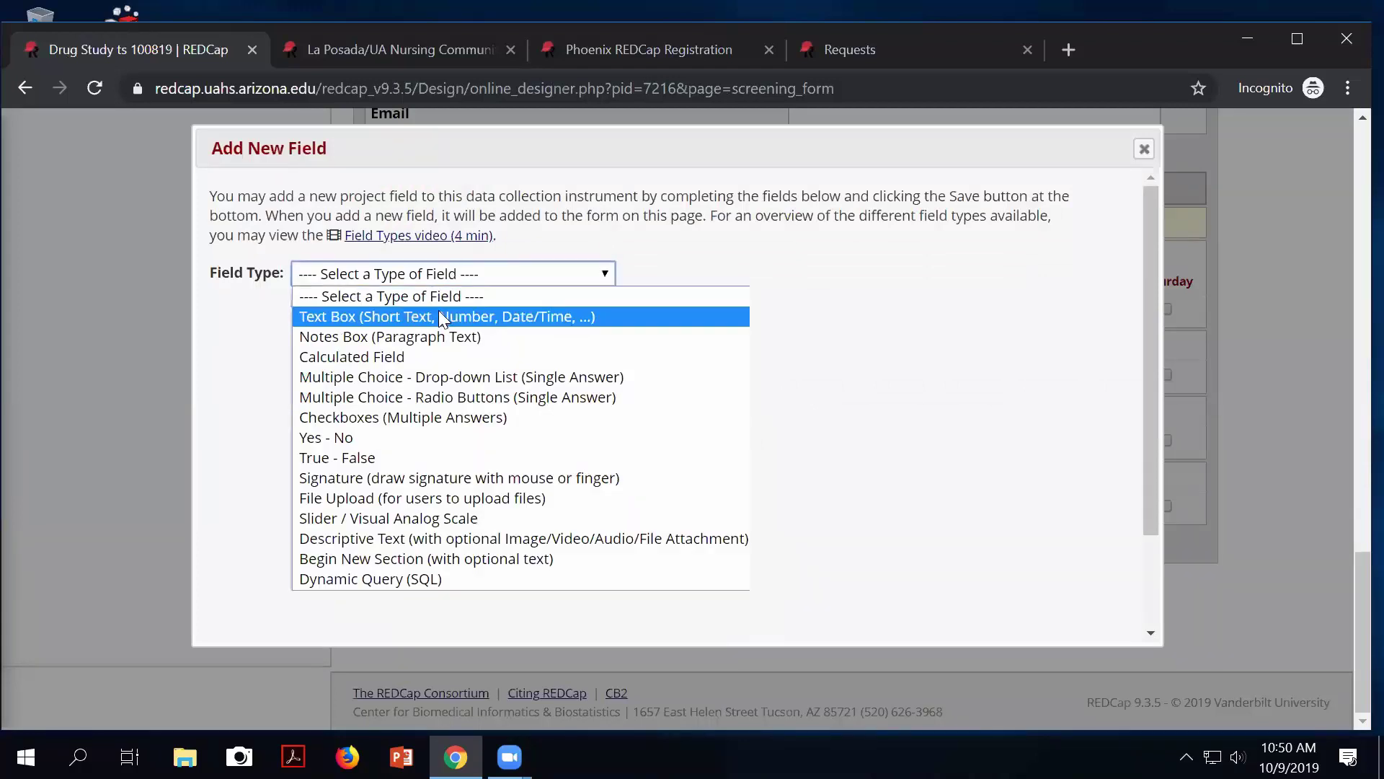
{"action": "left_click", "coordinate": [438, 311]}
{"action": "left_click", "coordinate": [426, 362]}
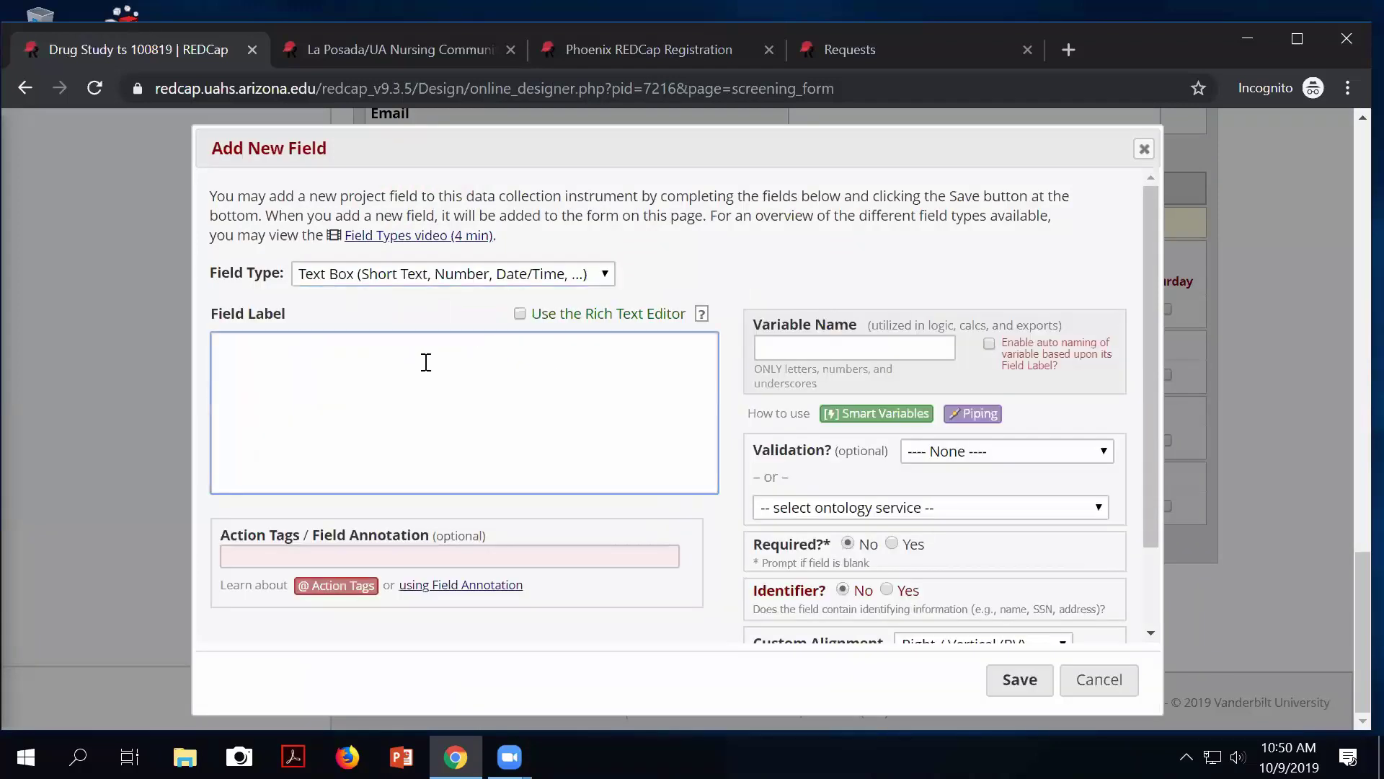
{"action": "type", "text": "Weight (in pounds)"}
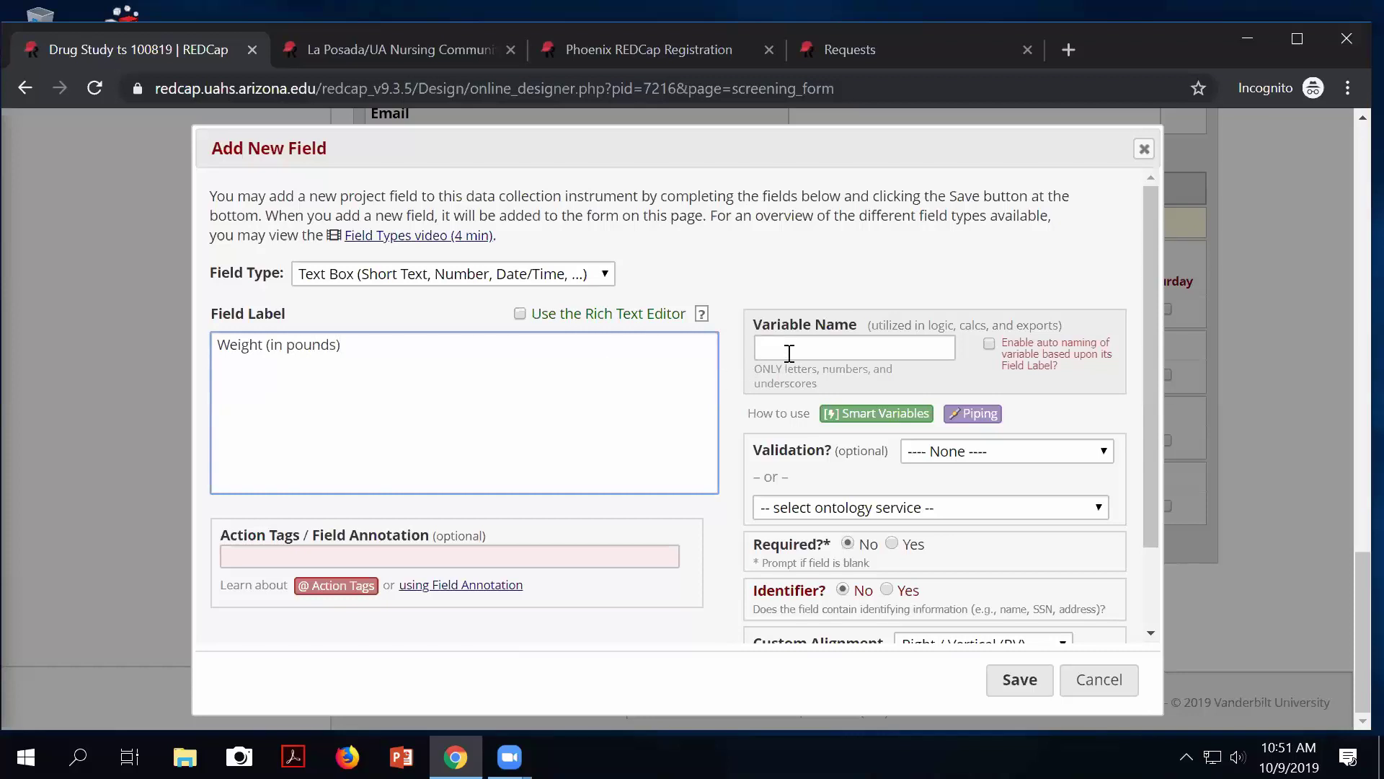
{"action": "left_click", "coordinate": [789, 353]}
{"action": "type", "text": "w"}
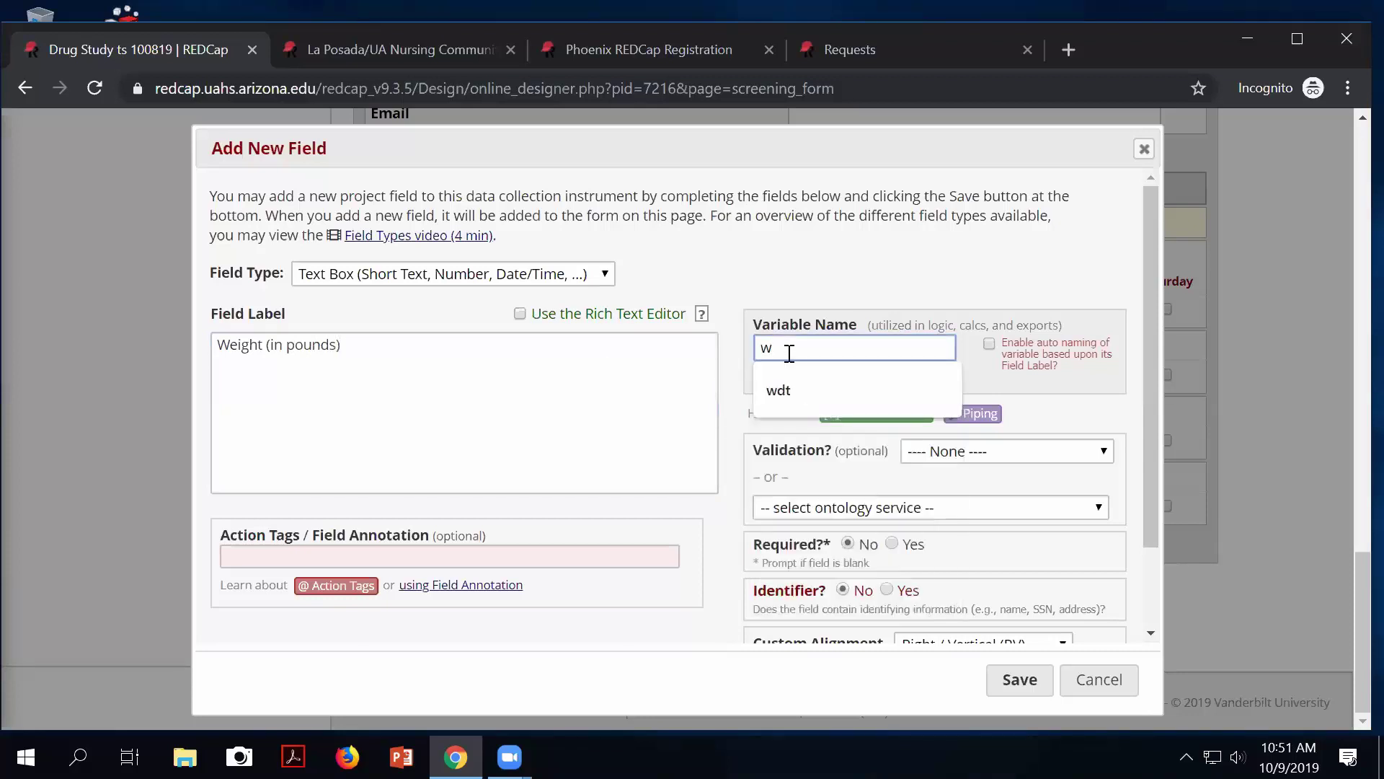
{"action": "type", "text": "eight"}
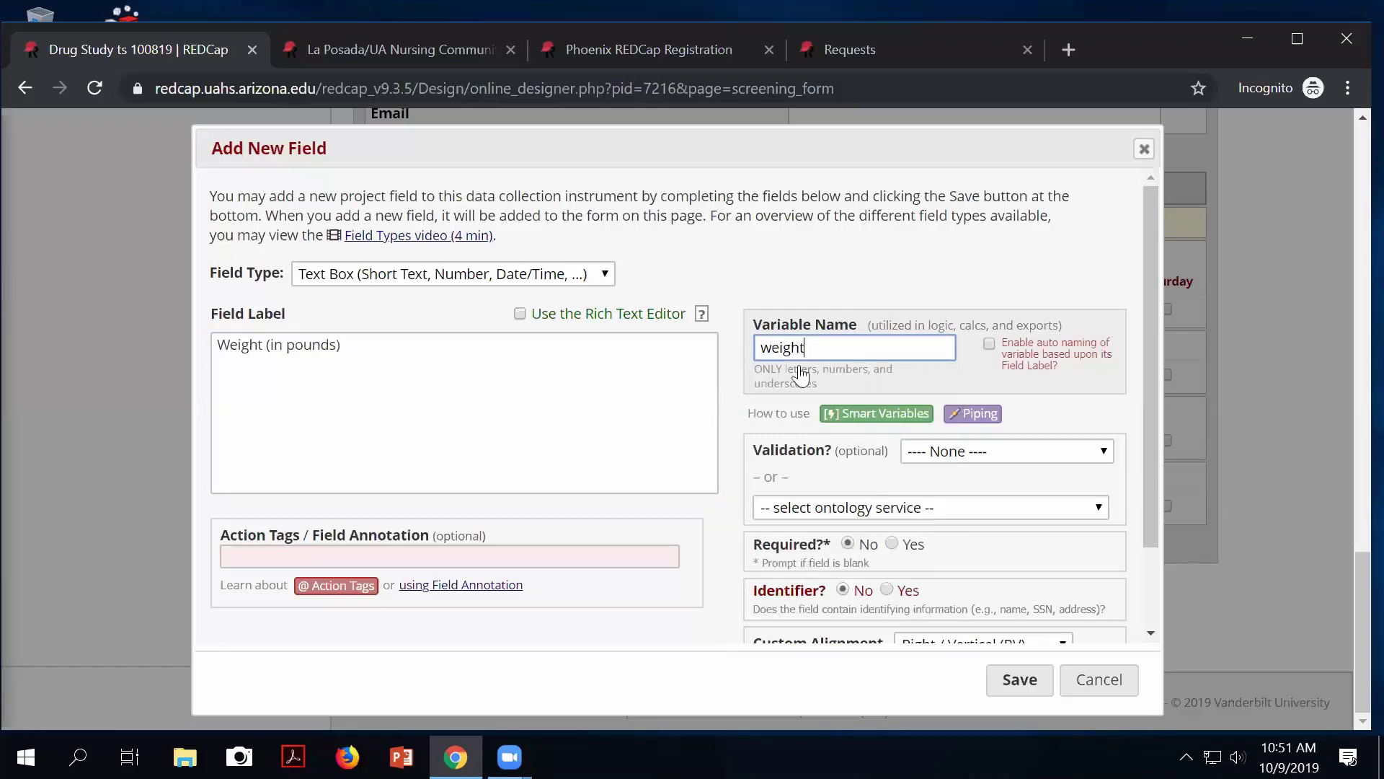
{"action": "scroll", "coordinate": [927, 494], "scroll_direction": "down", "scroll_amount": 2}
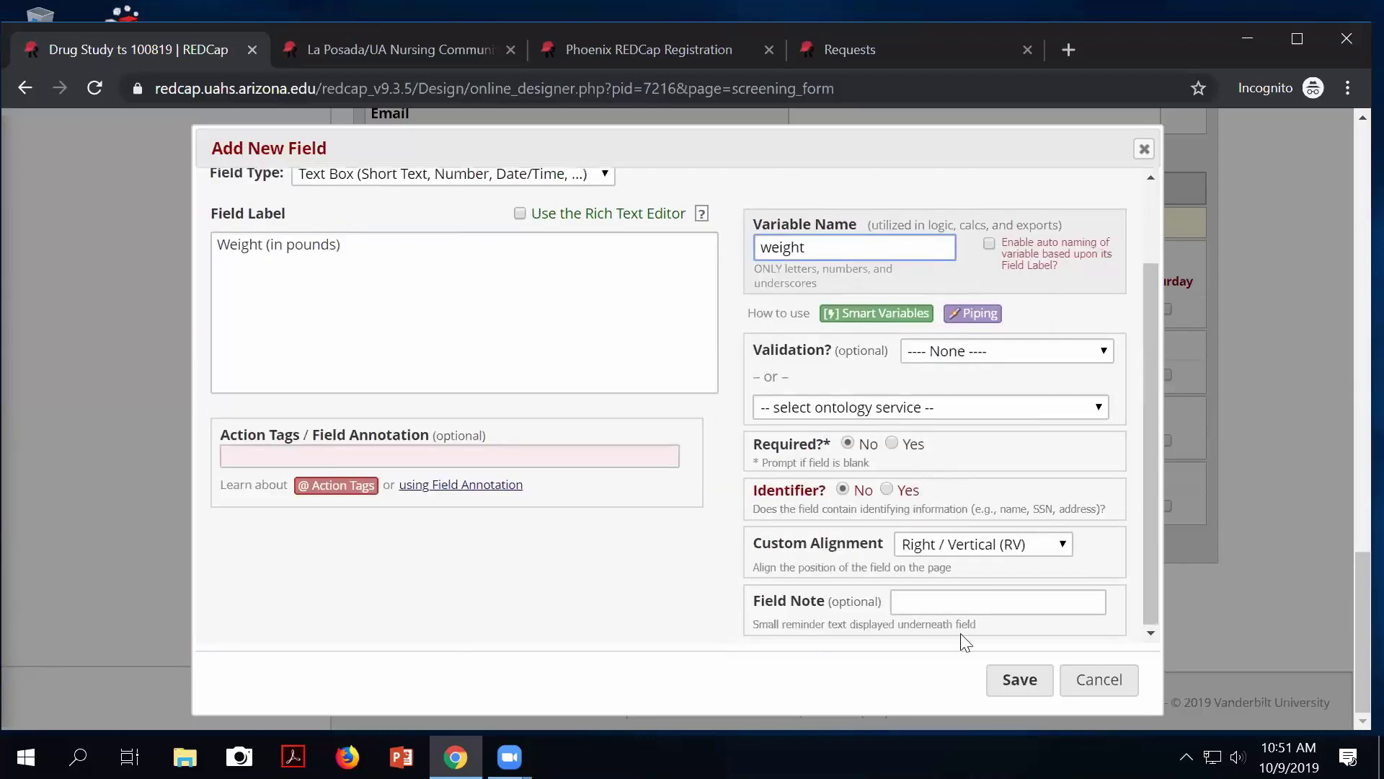
{"action": "left_click", "coordinate": [920, 601]}
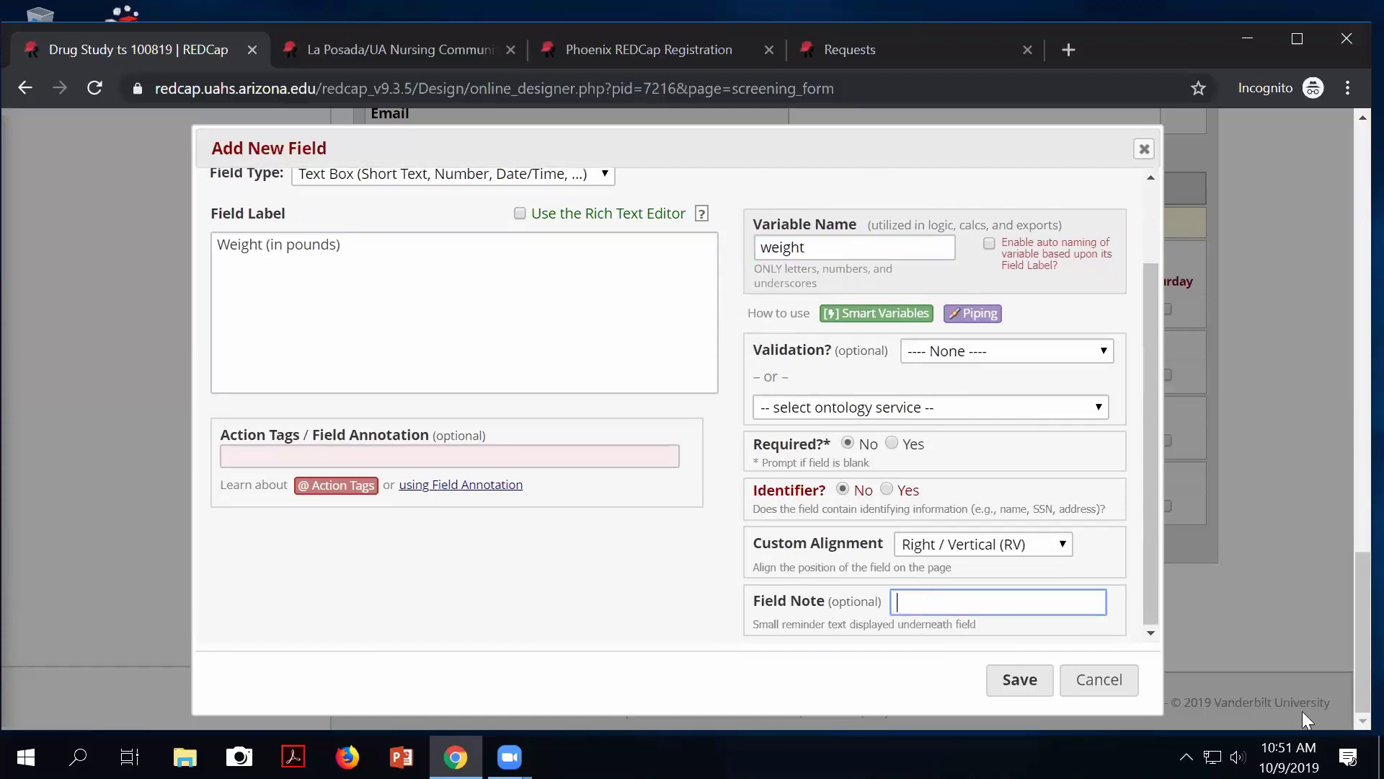
{"action": "type", "text": "pounds"}
{"action": "left_click", "coordinate": [1031, 689]}
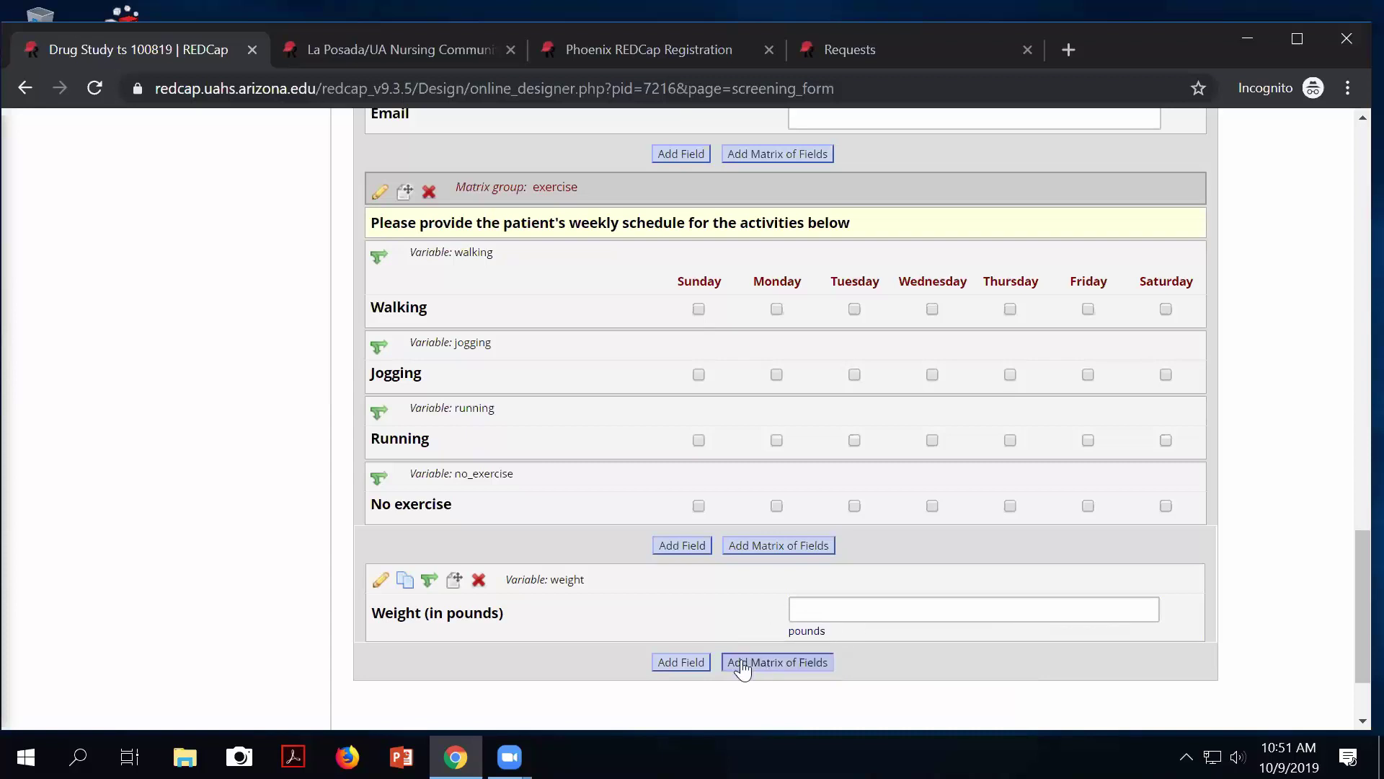
Add a text field 'Height (in inches)', variable height, with field note 'inches'.
{"action": "left_click", "coordinate": [672, 663]}
{"action": "left_click", "coordinate": [345, 423]}
{"action": "type", "text": "He"}
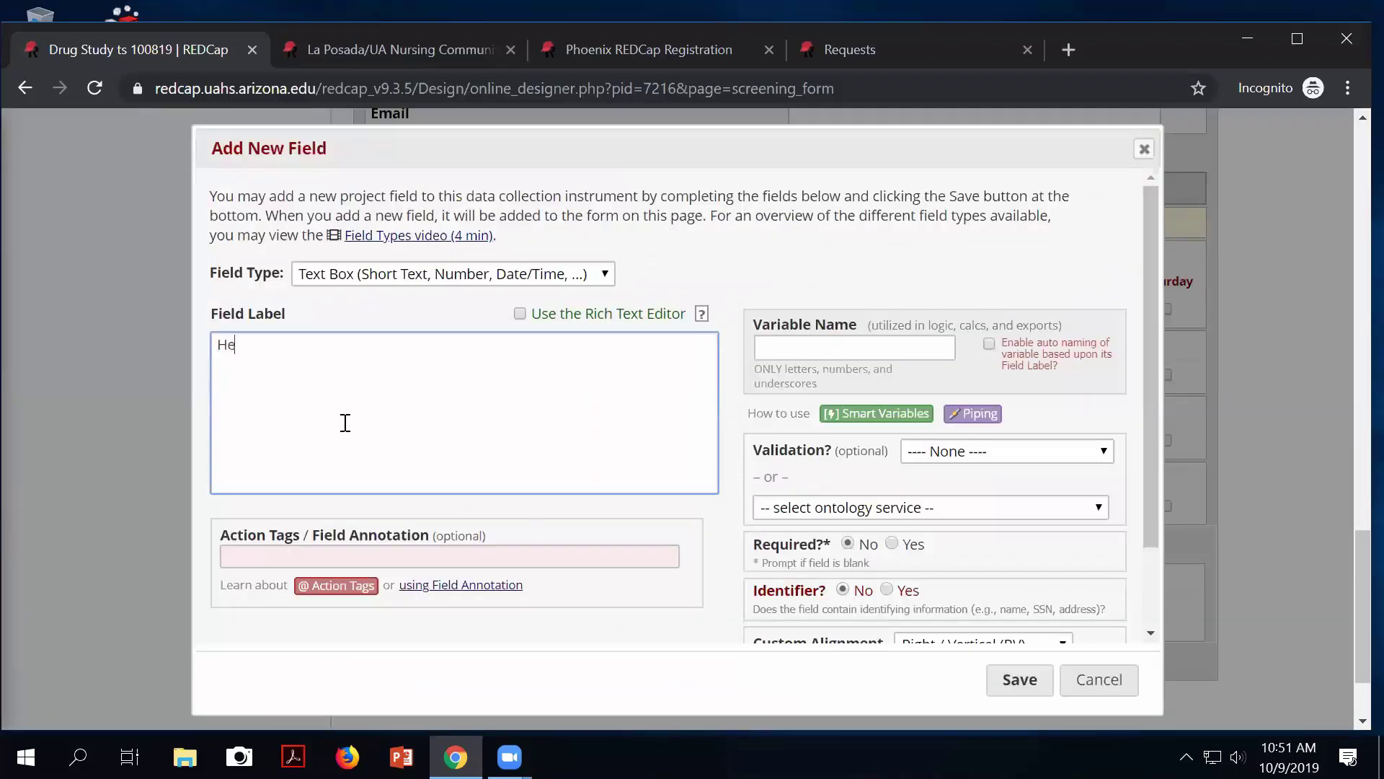
{"action": "type", "text": "ight (in inches)"}
{"action": "left_click", "coordinate": [778, 353]}
{"action": "type", "text": "height"}
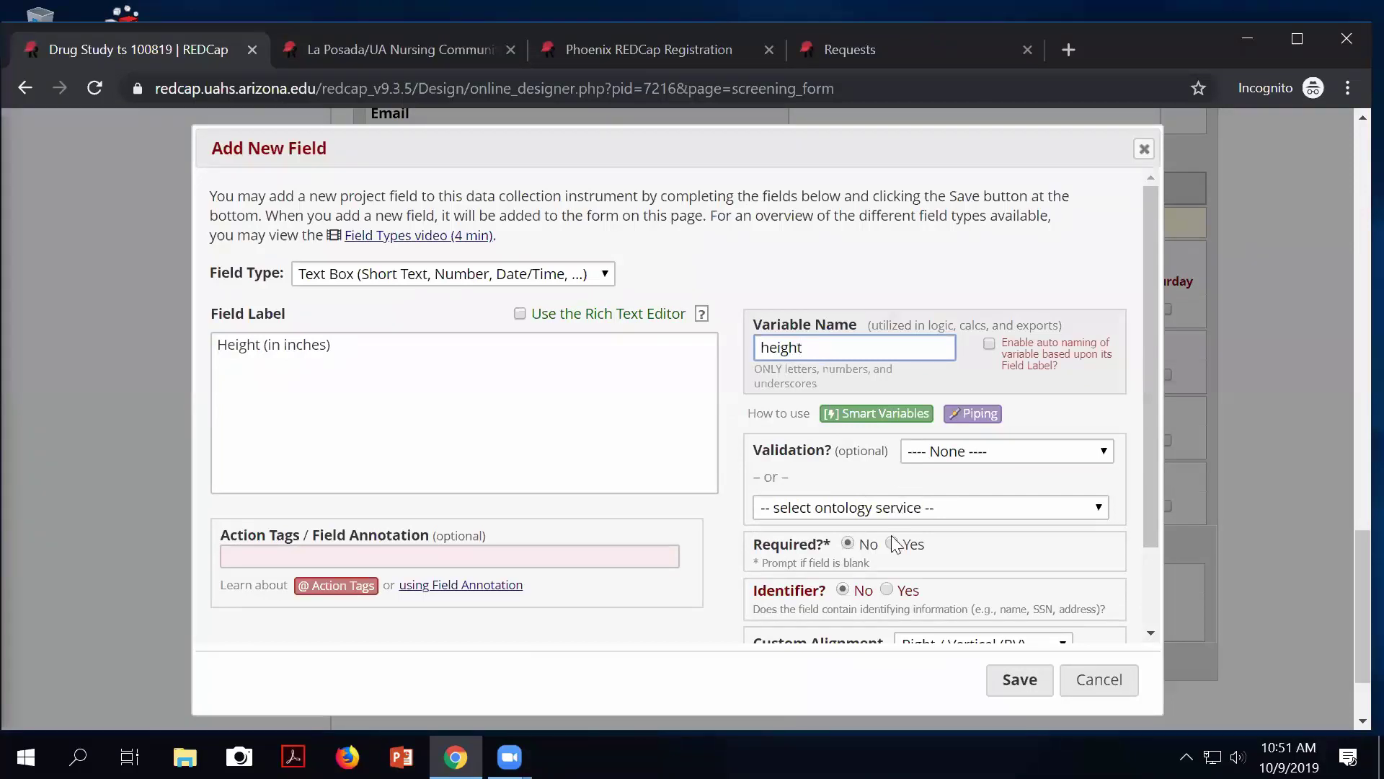
{"action": "scroll", "coordinate": [891, 592], "scroll_direction": "down", "scroll_amount": 3}
{"action": "left_click", "coordinate": [909, 604]}
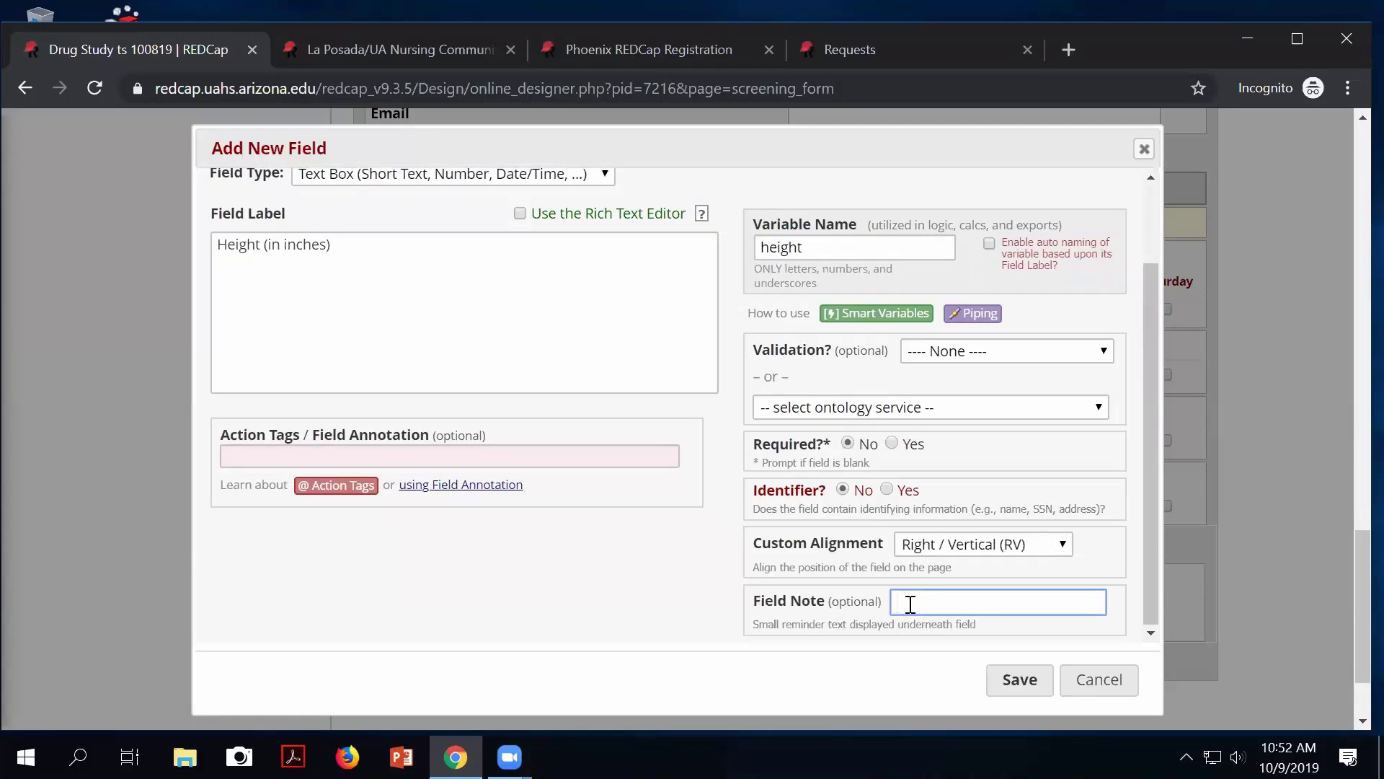
{"action": "type", "text": "in inches"}
{"action": "key", "text": "BackSpace"}
{"action": "key", "text": "BackSpace"}
{"action": "key", "text": "BackSpace"}
{"action": "left_click", "coordinate": [1027, 691]}
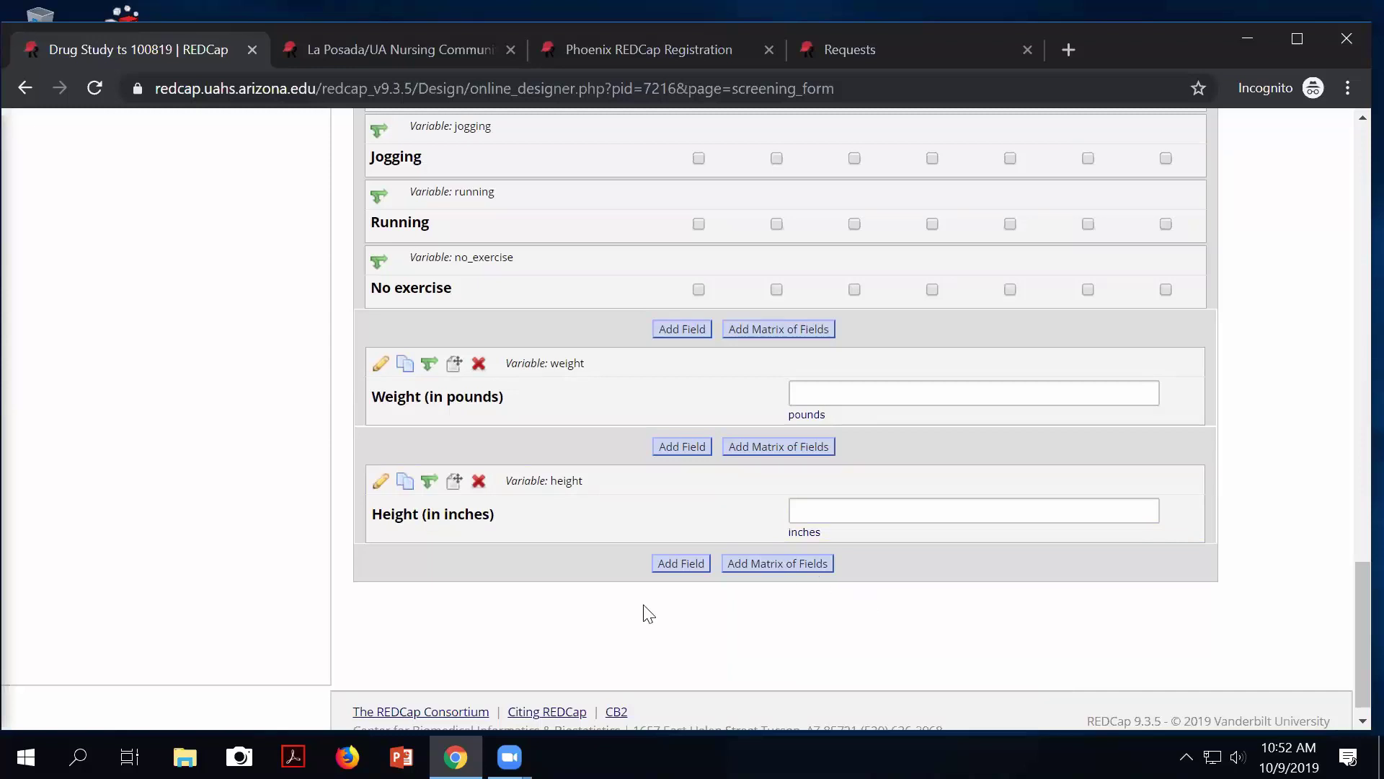
Start a Calculated Field labelled BMI, variable bmi, with its equation box still empty.
{"action": "left_click", "coordinate": [682, 567]}
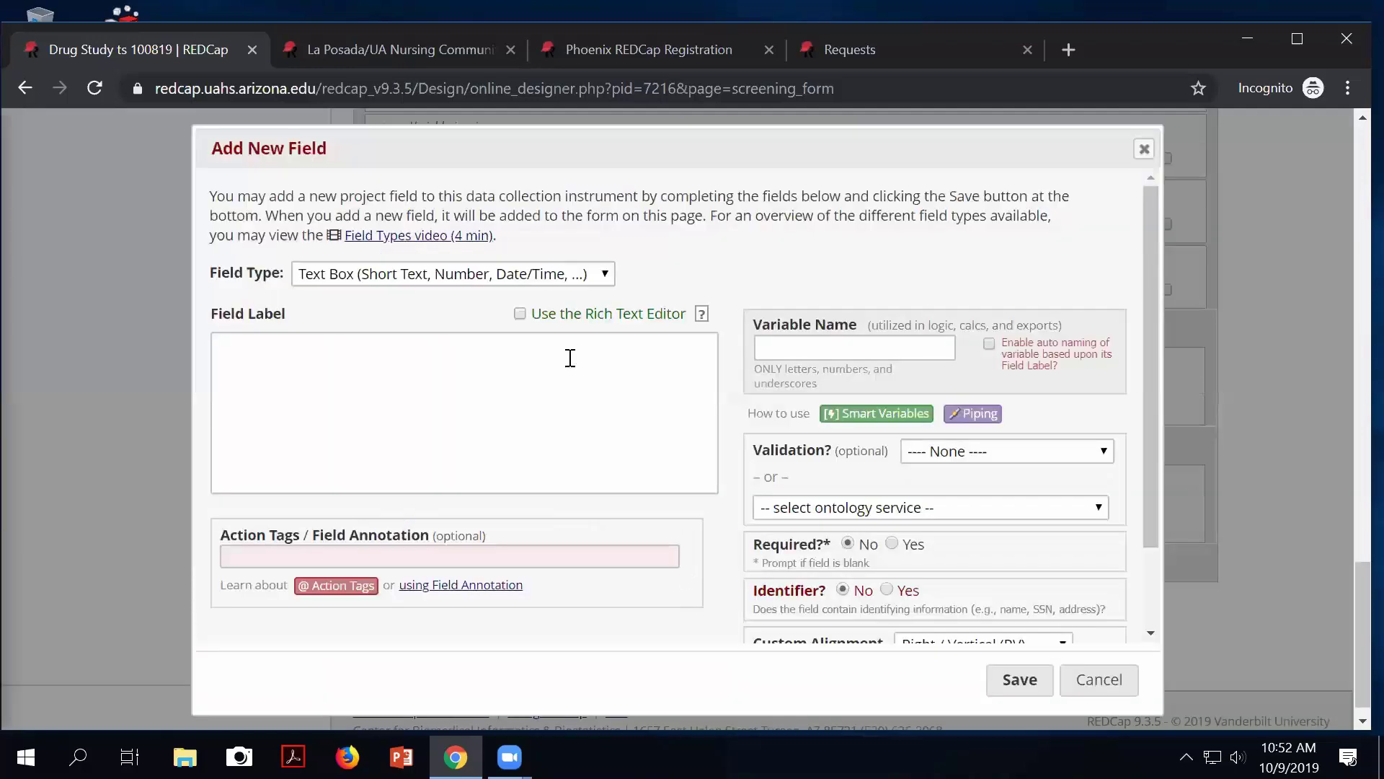
{"action": "left_click", "coordinate": [388, 278]}
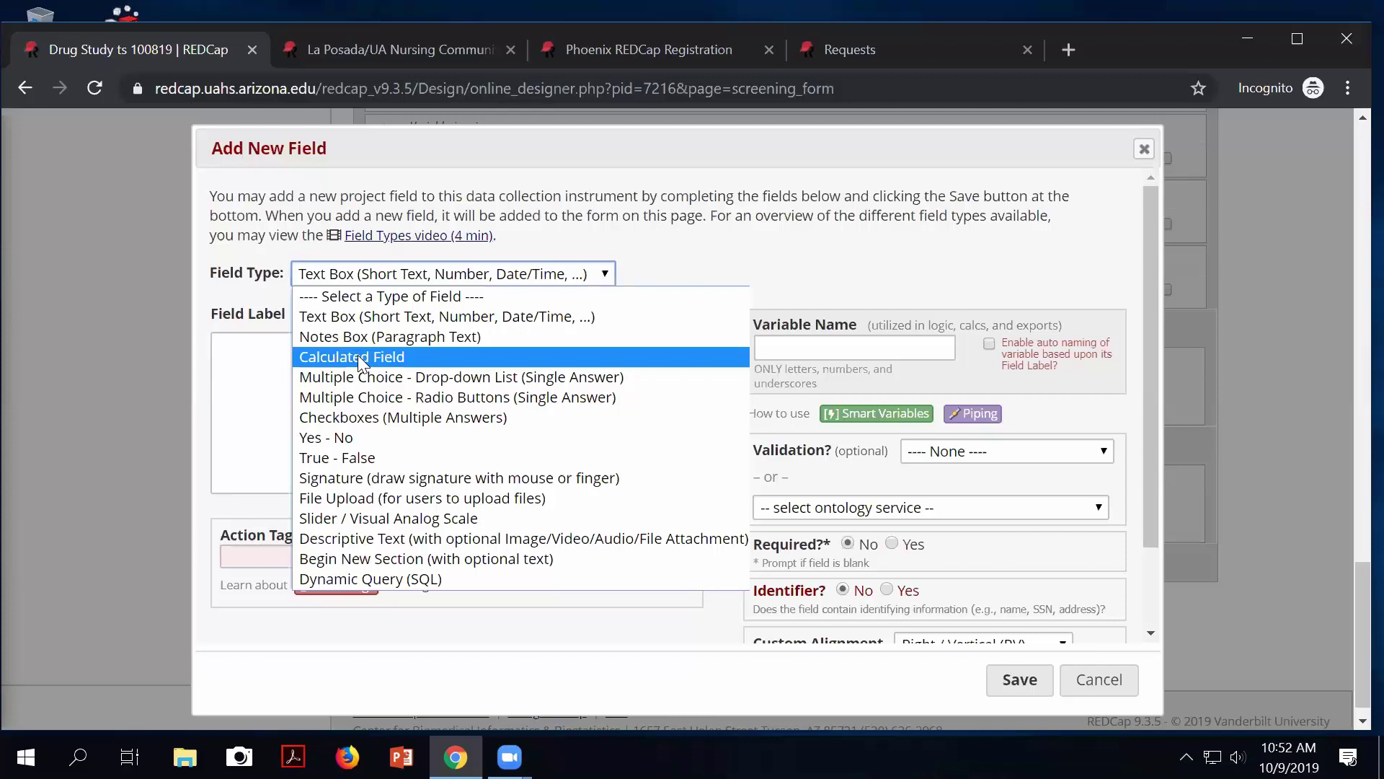
{"action": "left_click", "coordinate": [358, 354]}
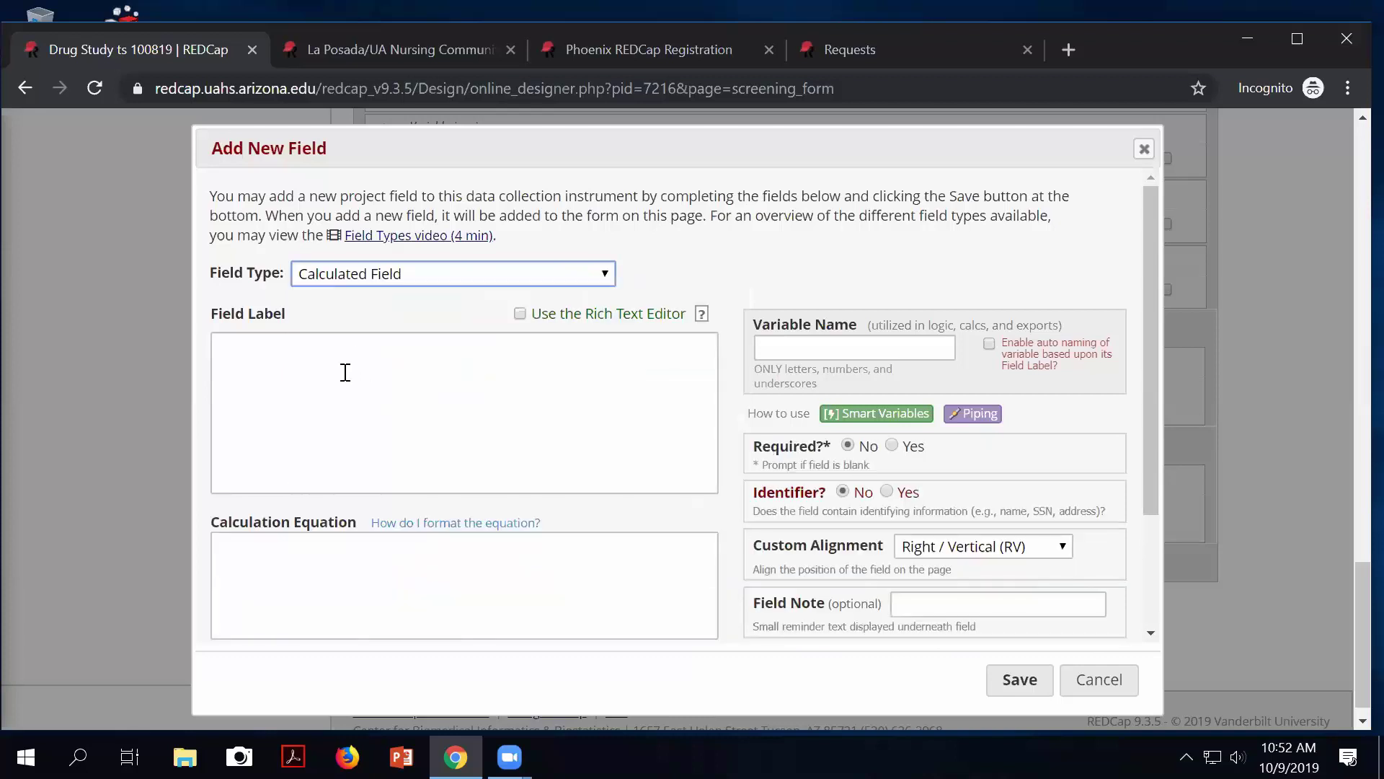
{"action": "left_click", "coordinate": [345, 372]}
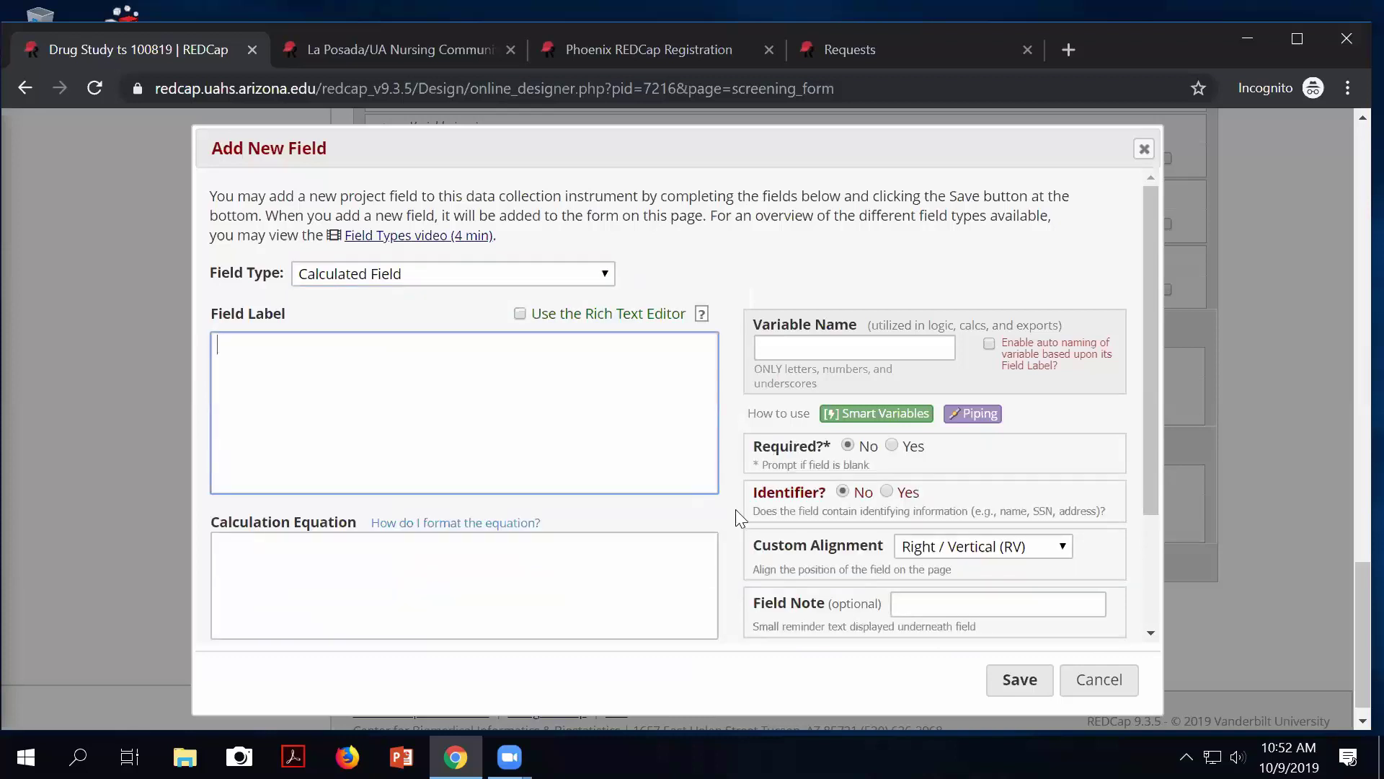
{"action": "type", "text": "BMI"}
{"action": "left_click", "coordinate": [826, 347]}
{"action": "type", "text": "bmi"}
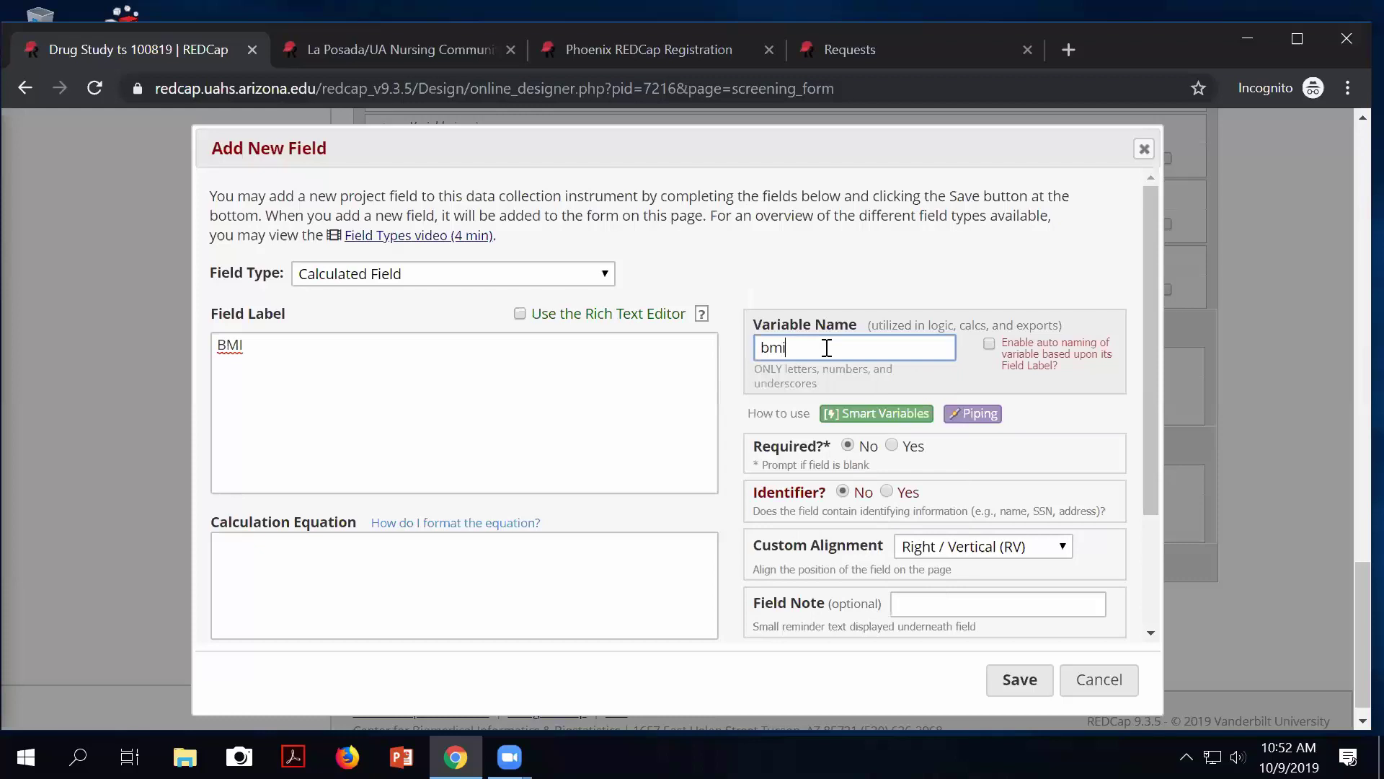
{"action": "left_click", "coordinate": [420, 560]}
{"action": "scroll", "coordinate": [630, 599], "scroll_direction": "down", "scroll_amount": 1}
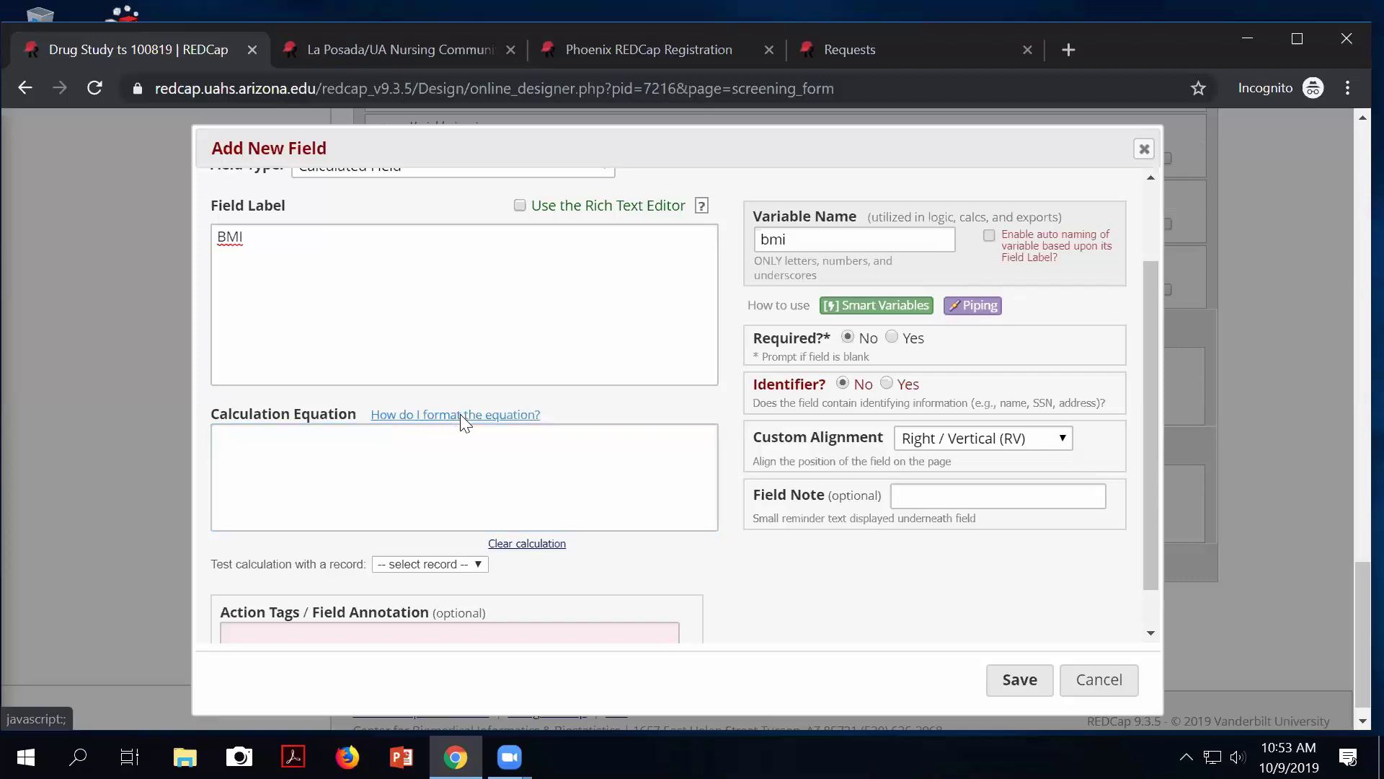
{"action": "left_click", "coordinate": [461, 416]}
{"action": "scroll", "coordinate": [465, 362], "scroll_direction": "down", "scroll_amount": 7}
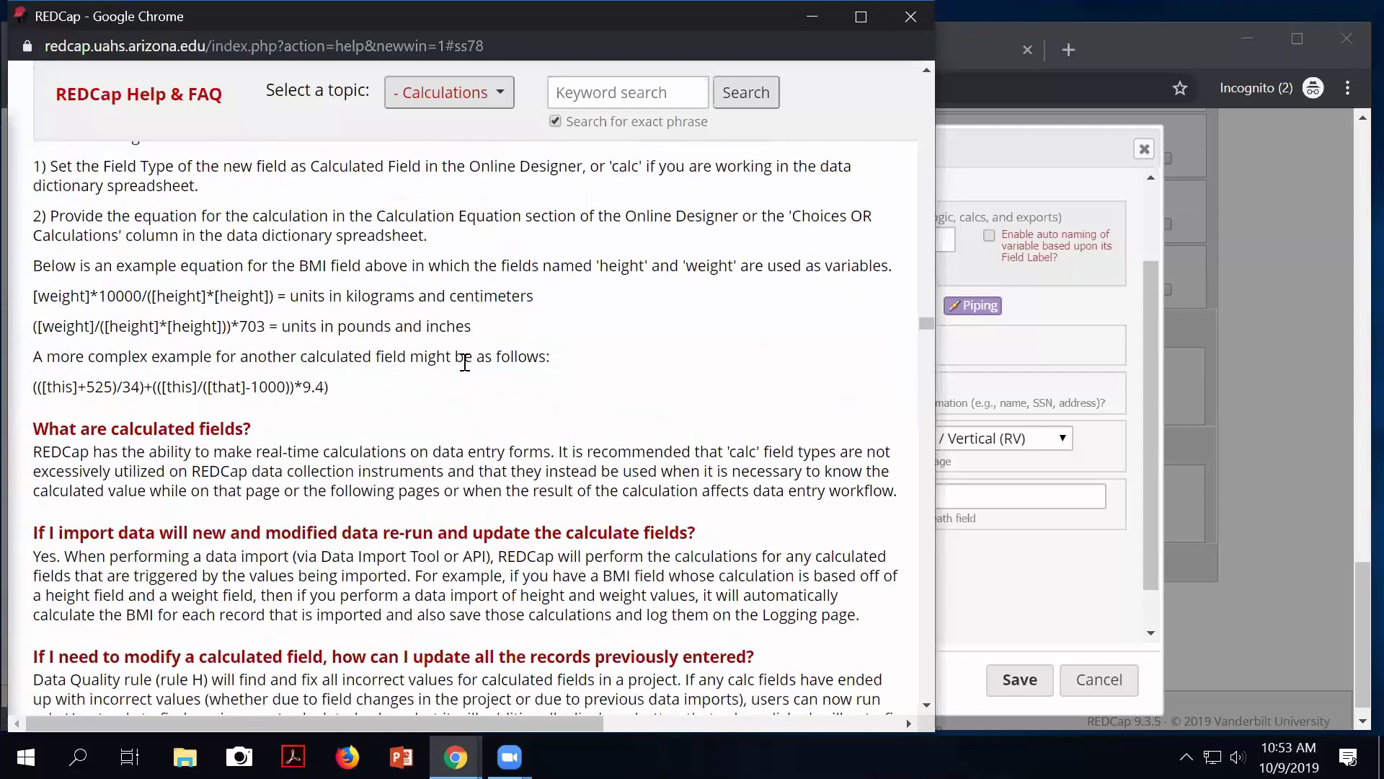
{"action": "scroll", "coordinate": [465, 362], "scroll_direction": "down", "scroll_amount": 10}
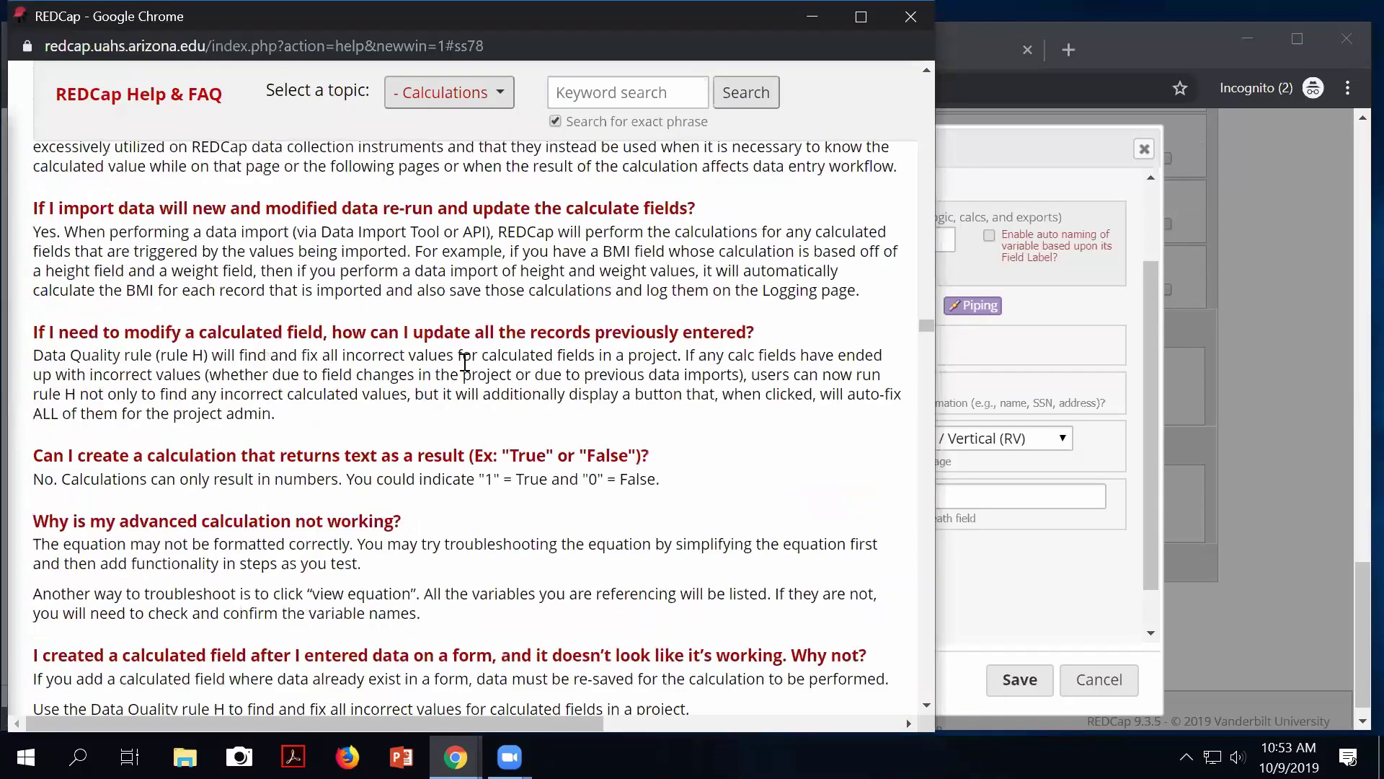
{"action": "scroll", "coordinate": [465, 362], "scroll_direction": "down", "scroll_amount": 3}
{"action": "scroll", "coordinate": [465, 367], "scroll_direction": "down", "scroll_amount": 3}
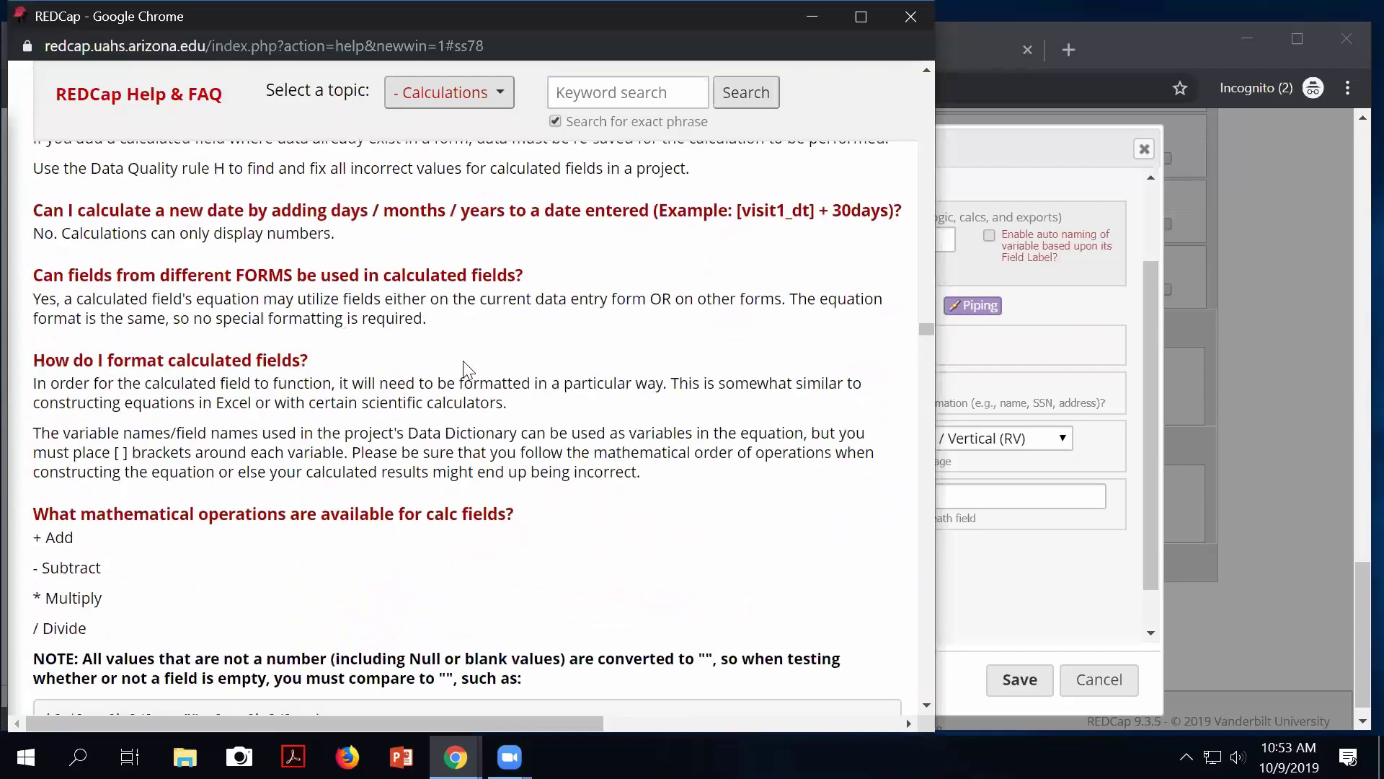
{"action": "left_click", "coordinate": [245, 46]}
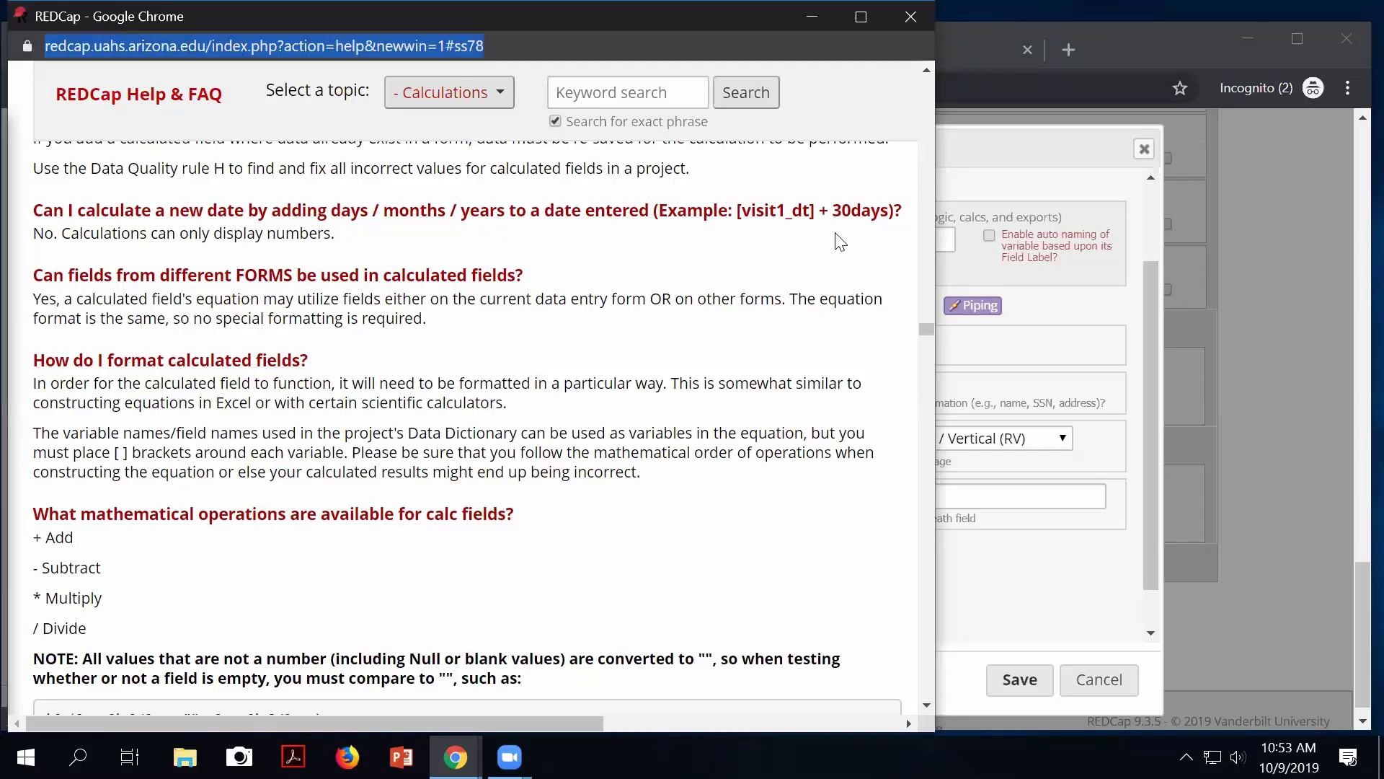
{"action": "scroll", "coordinate": [894, 322], "scroll_direction": "up", "scroll_amount": 6}
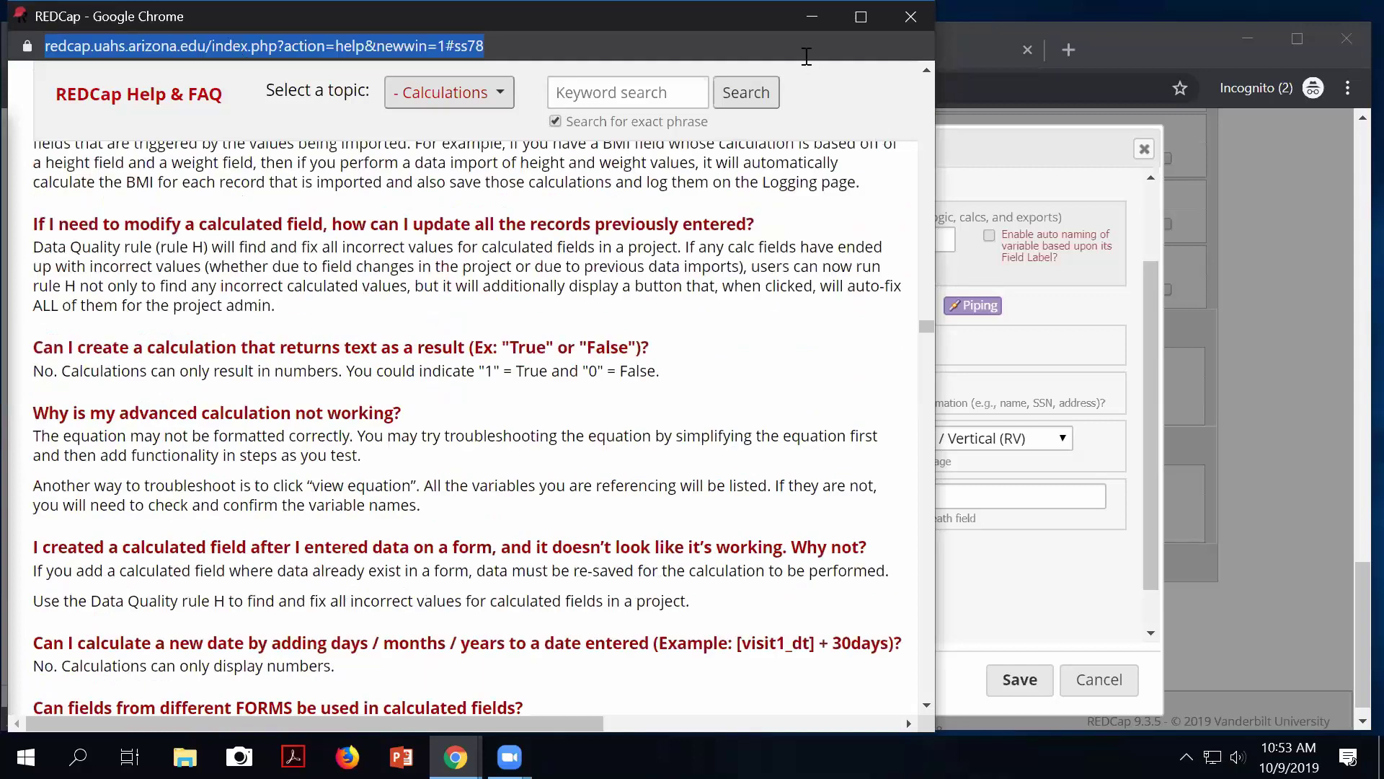
{"action": "left_click", "coordinate": [800, 43]}
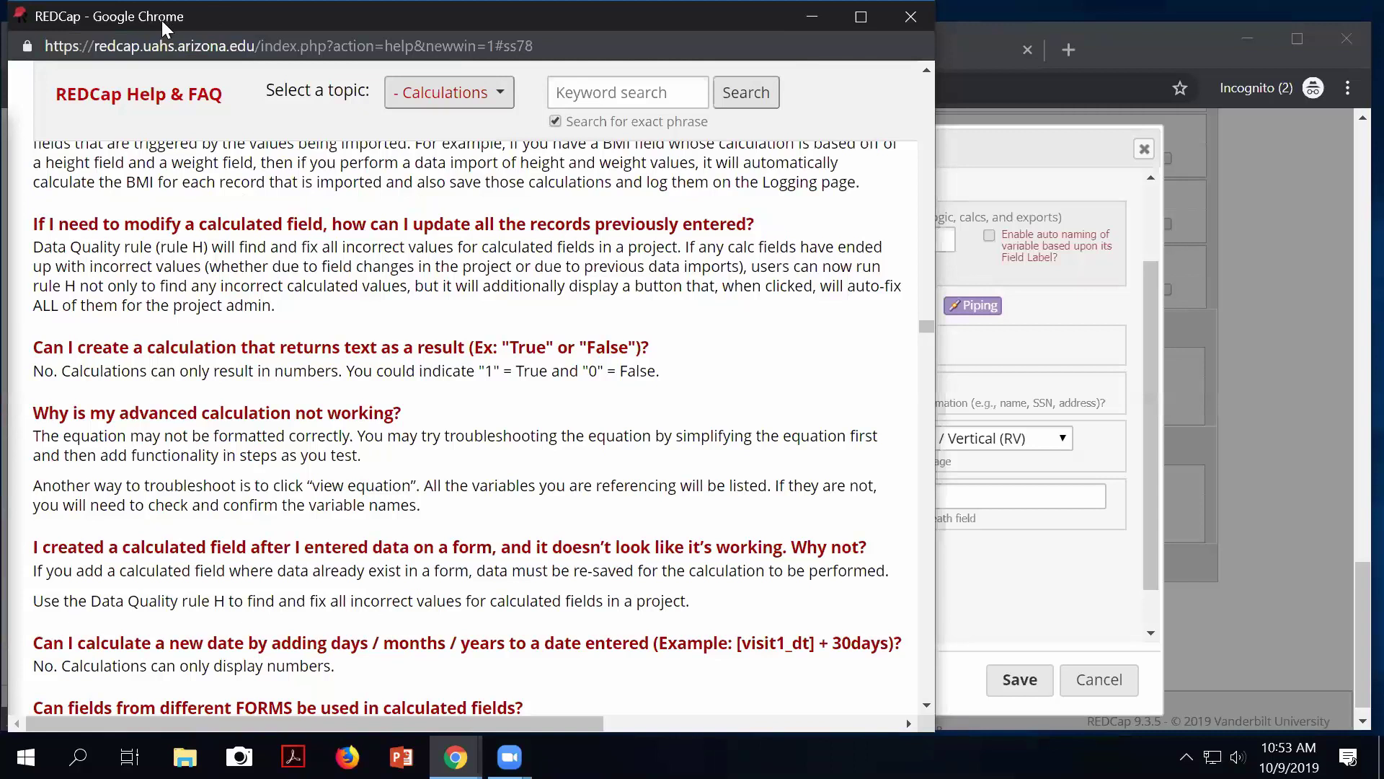
{"action": "left_click_drag", "start_coordinate": [164, 29], "coordinate": [204, 147]}
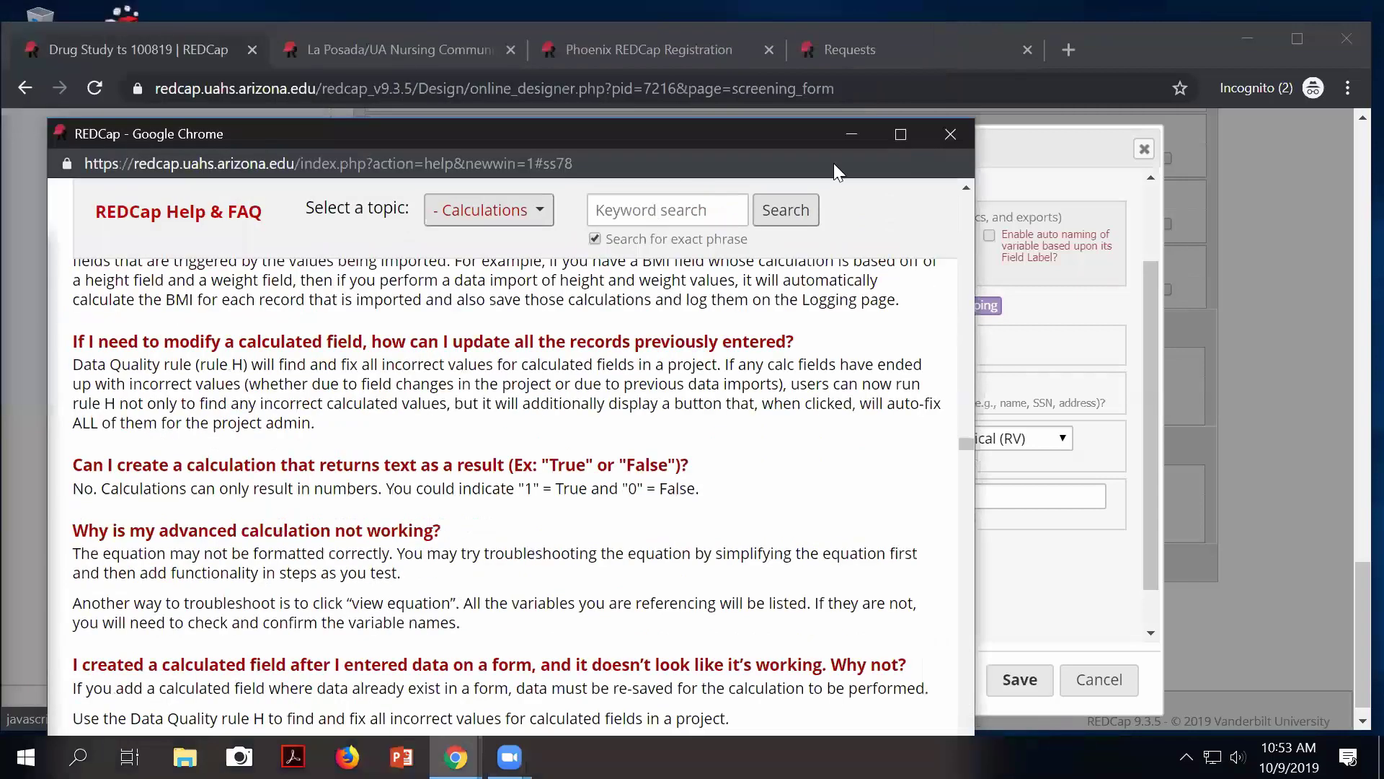
{"action": "left_click", "coordinate": [945, 134]}
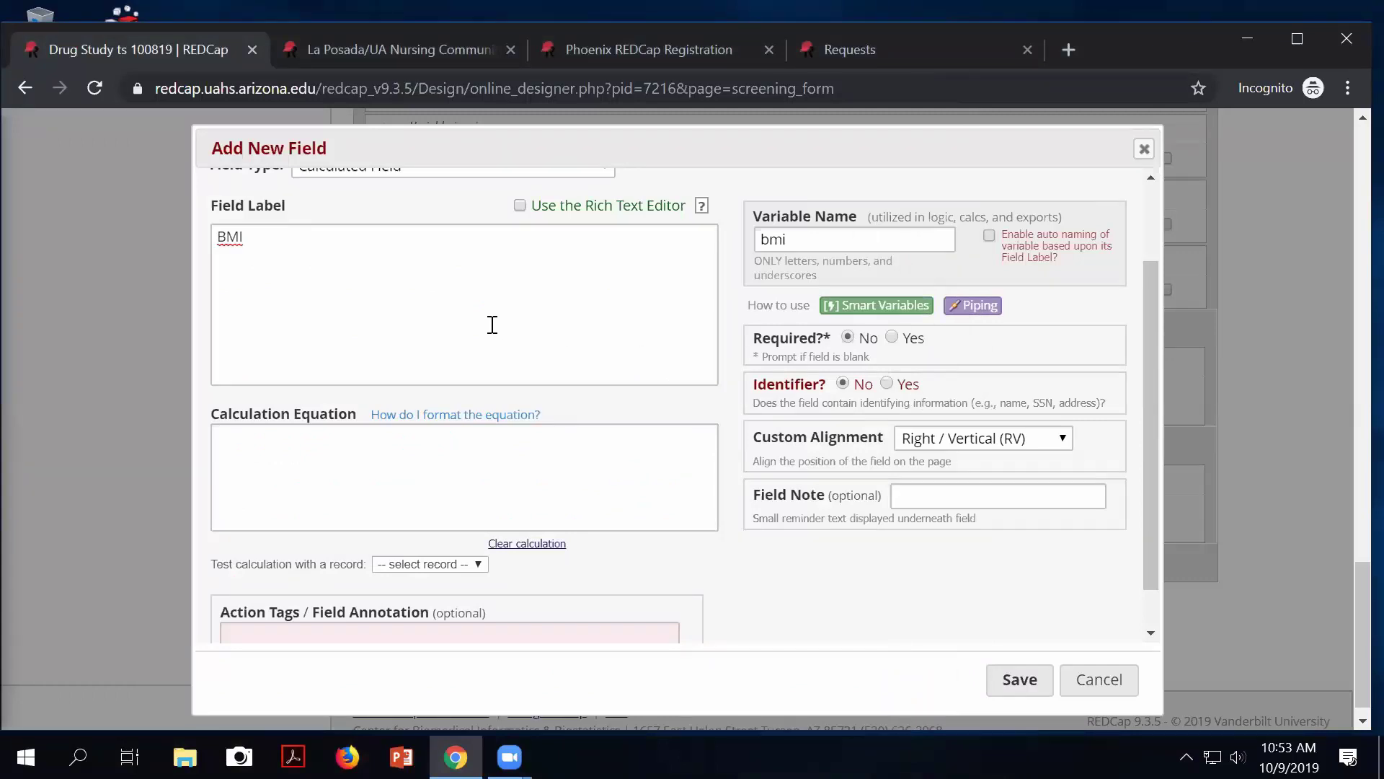
Start the BMI field's Calculation Equation with an opening parenthesis '('.
{"action": "left_click", "coordinate": [295, 461]}
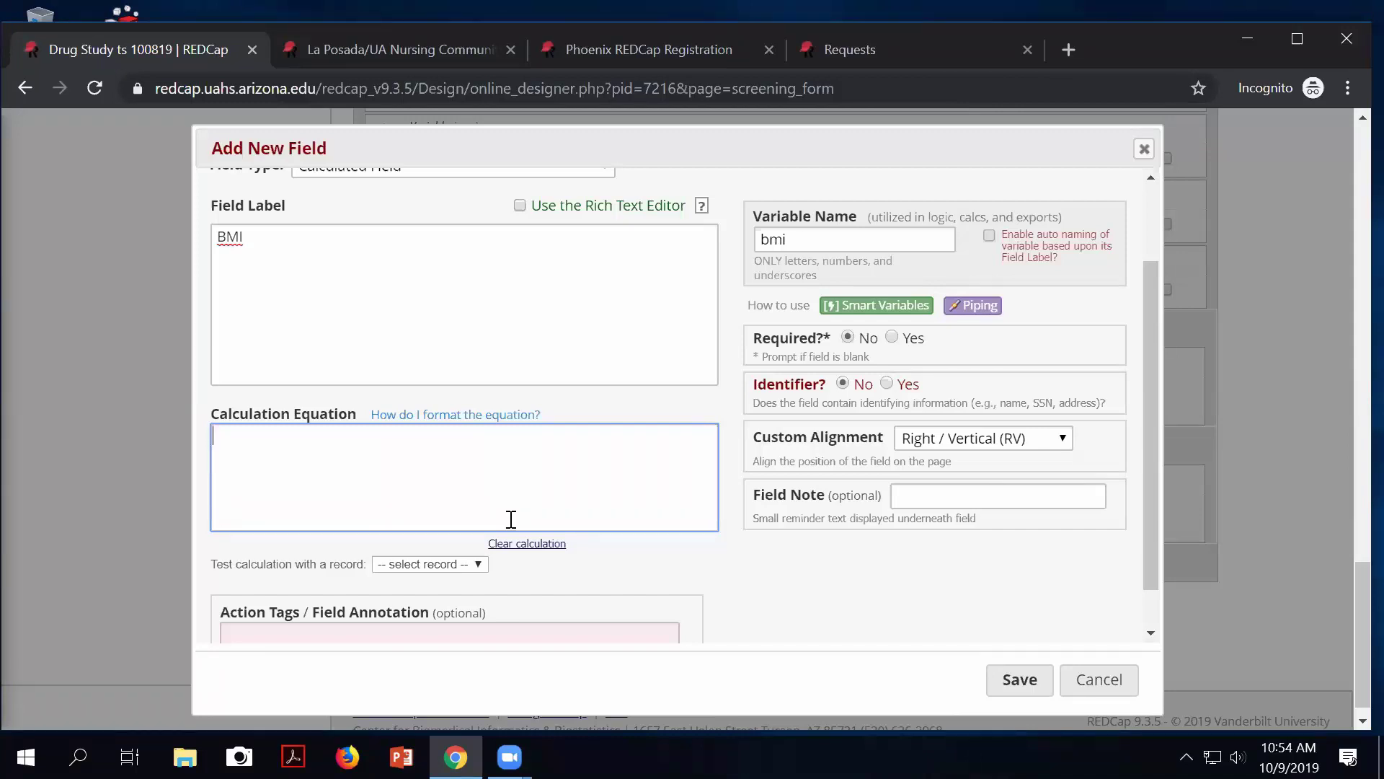
{"action": "type", "text": "("}
Complete the equation as ([weight]/([height]*[height])) so REDCap marks it Valid.
{"action": "type", "text": "[wei"}
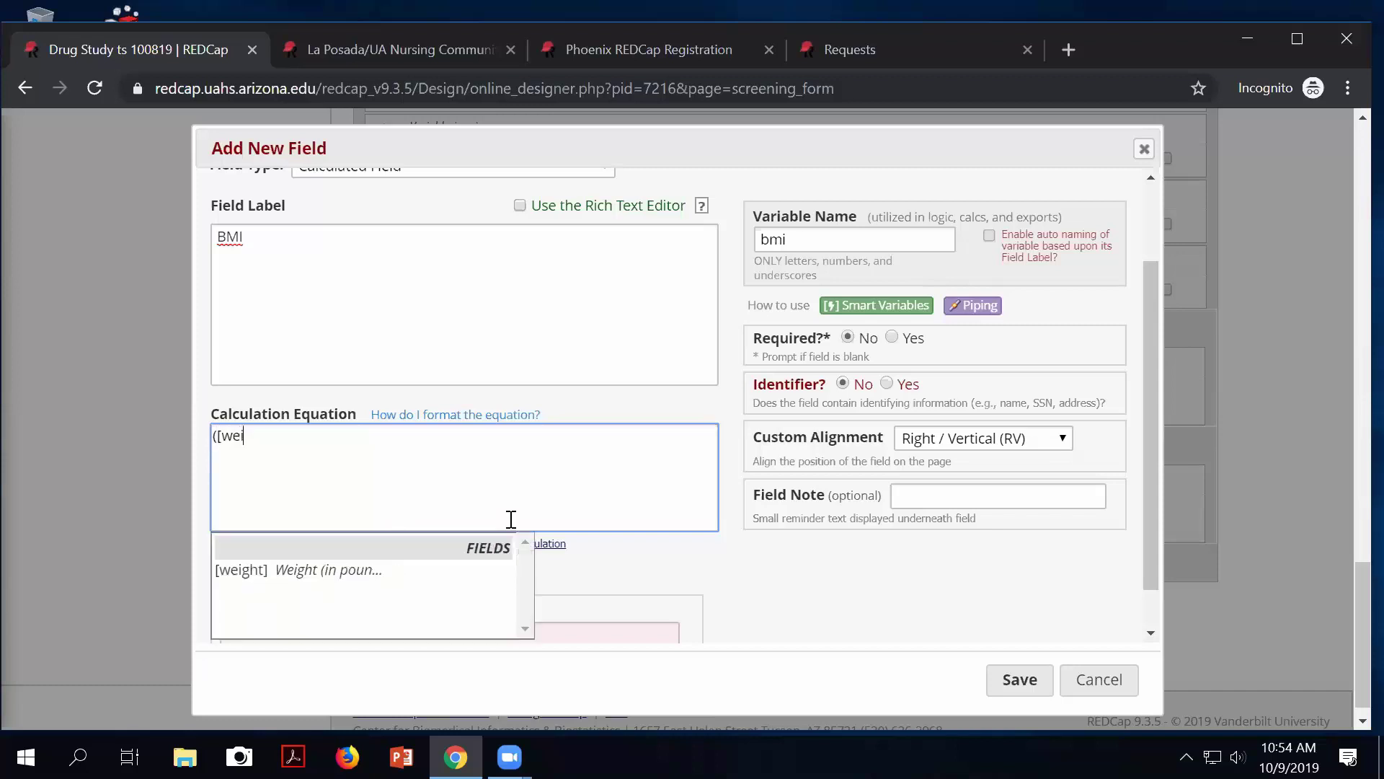
{"action": "type", "text": "ght]"}
{"action": "type", "text": "/"}
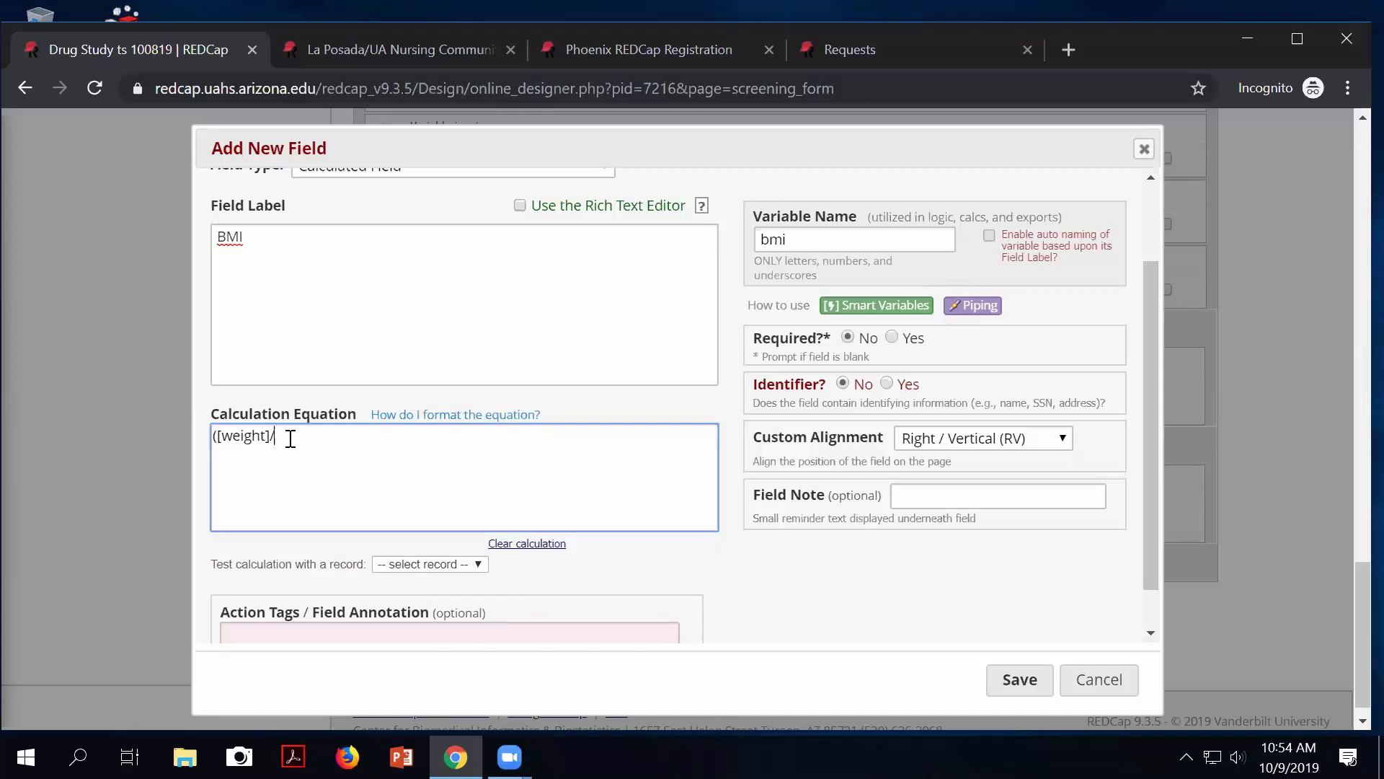
{"action": "type", "text": "([height]*[height]"}
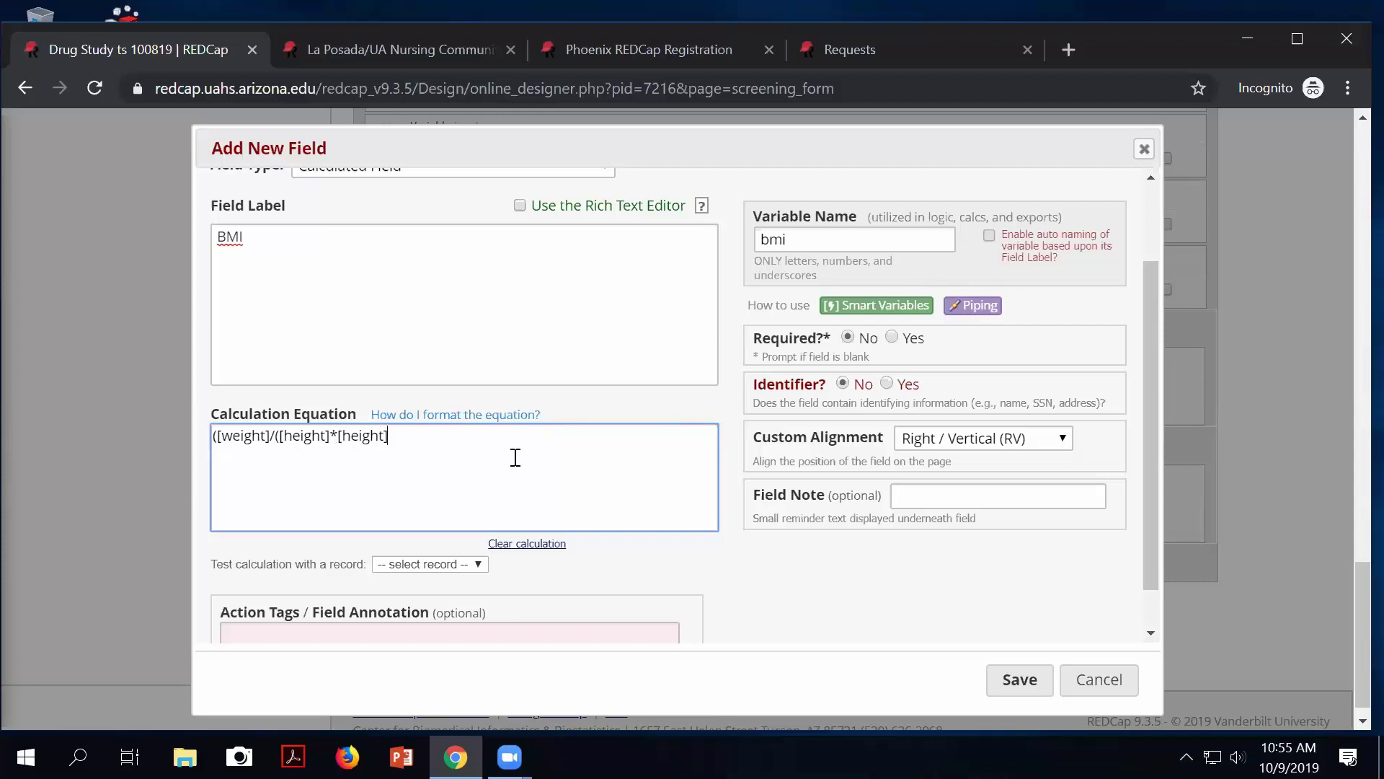
{"action": "type", "text": ")"}
{"action": "type", "text": ")"}
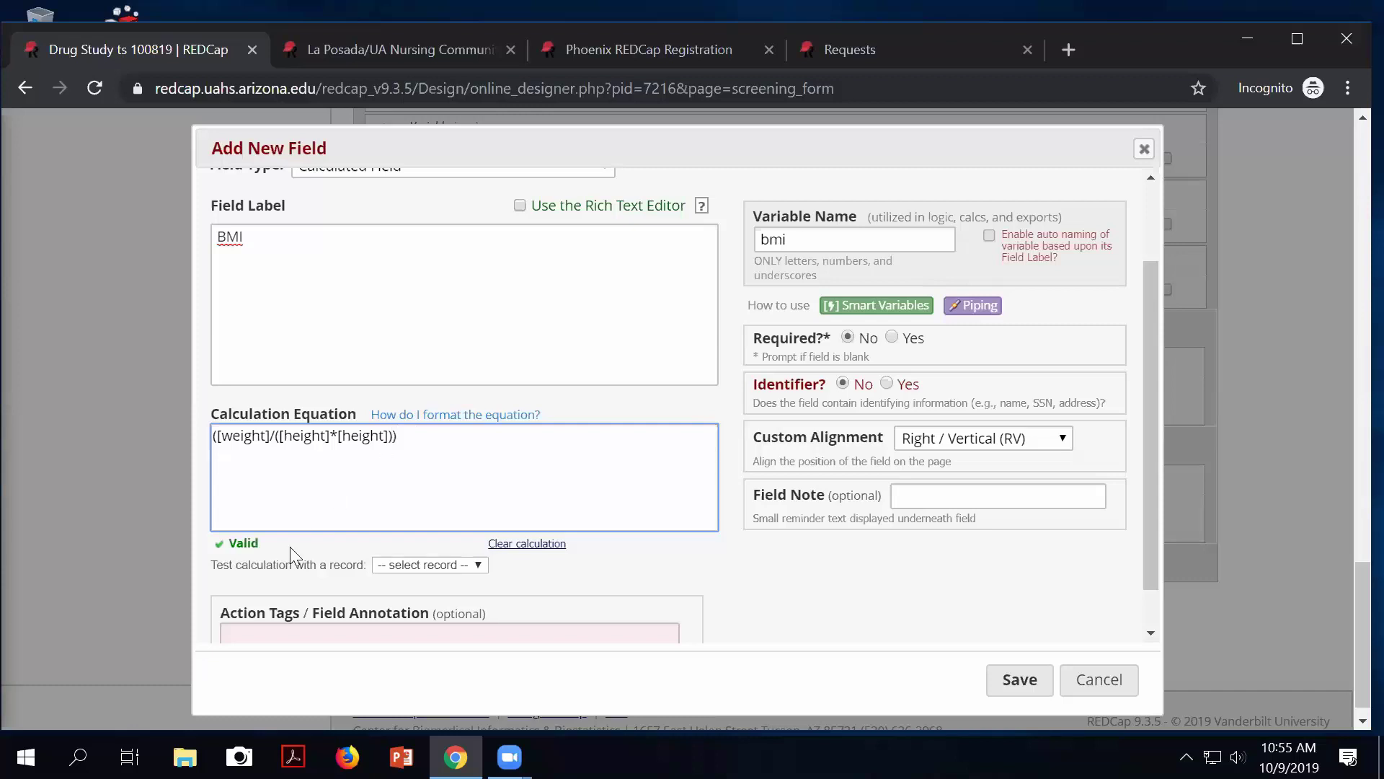
Append *703 so the equation reads ([weight]/([height]*[height]))*703.
{"action": "left_click_drag", "start_coordinate": [258, 545], "coordinate": [220, 547]}
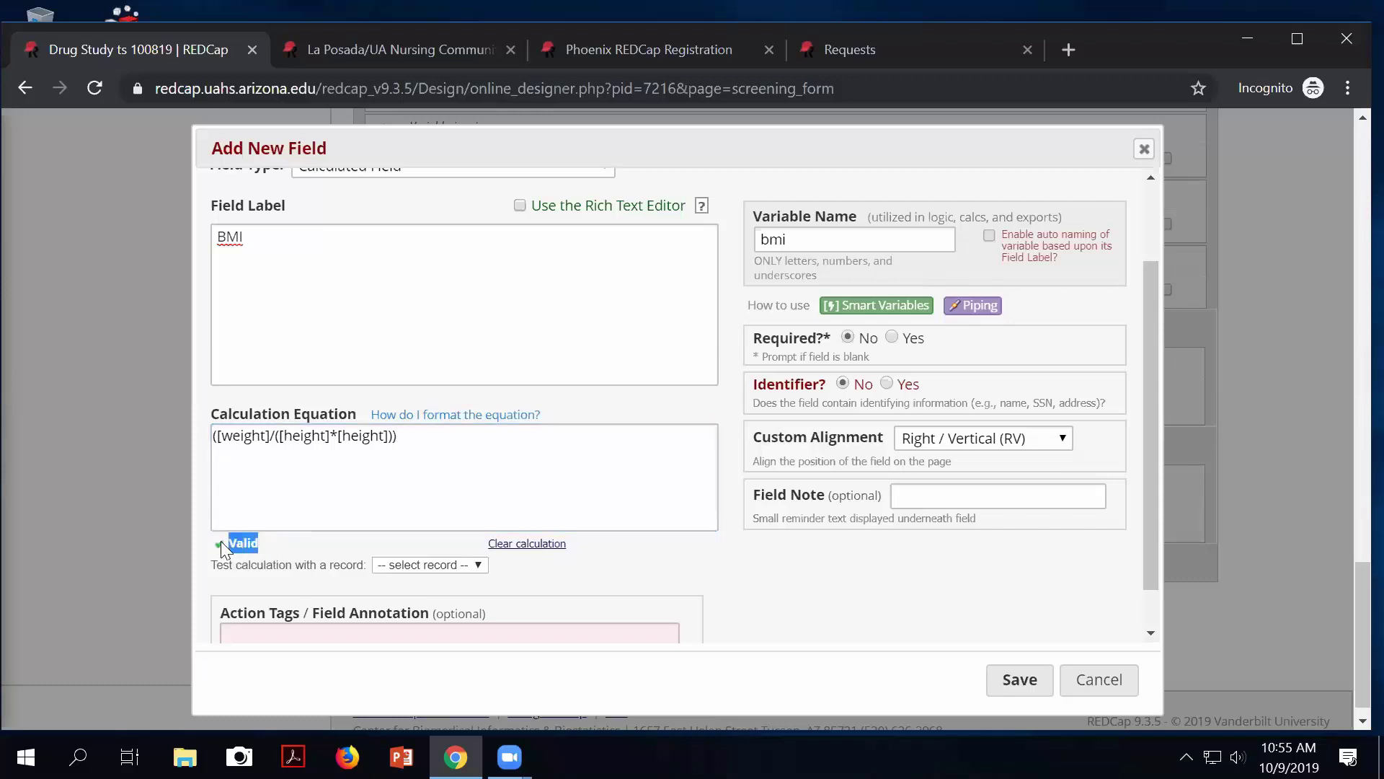
{"action": "left_click", "coordinate": [212, 541]}
{"action": "left_click", "coordinate": [454, 445]}
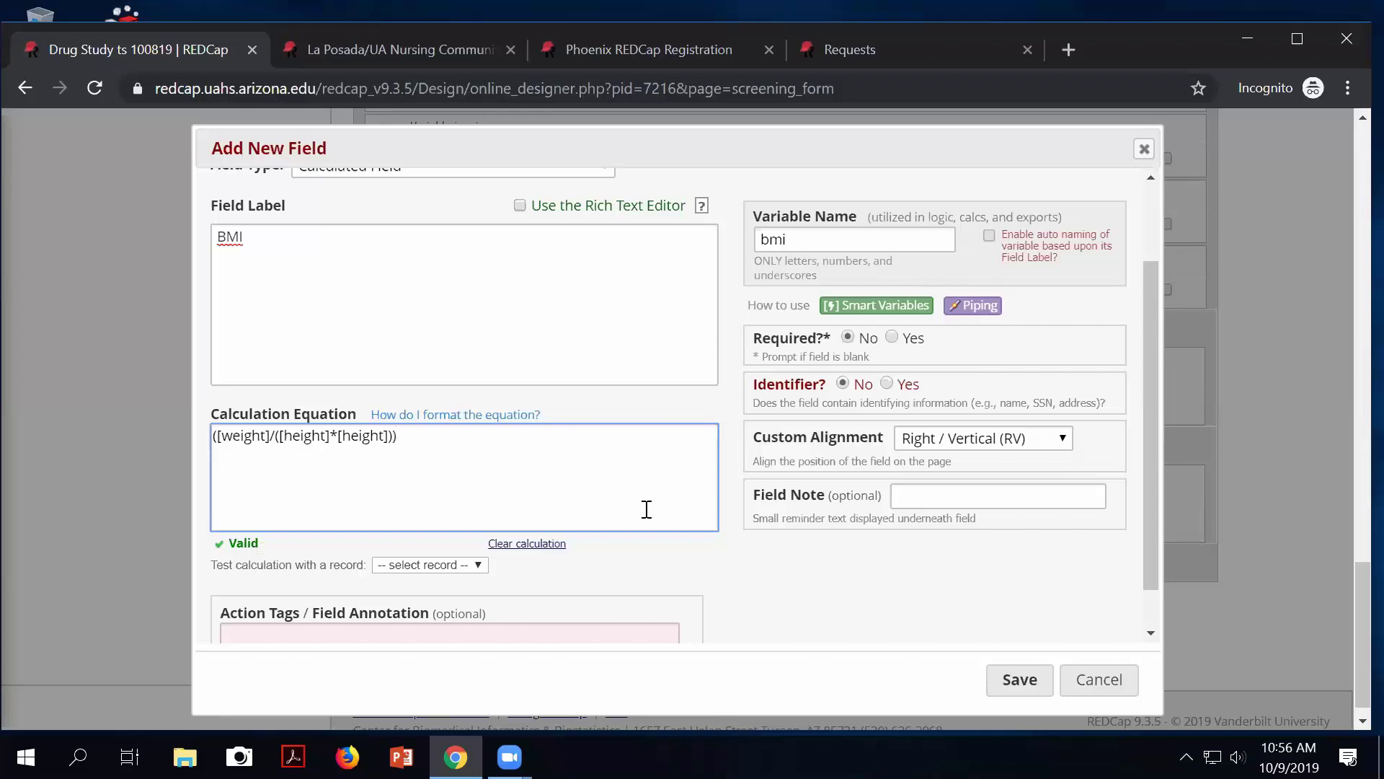
{"action": "type", "text": "*"}
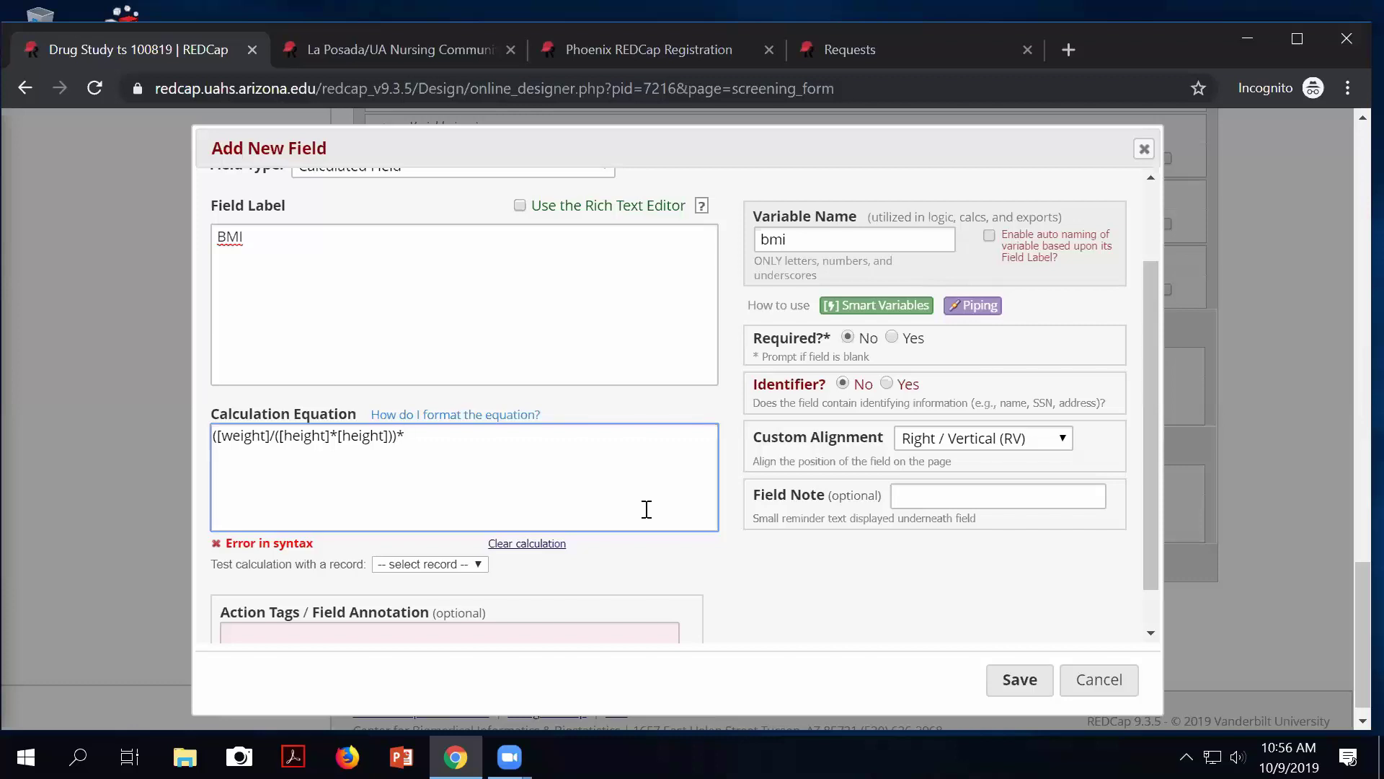
{"action": "type", "text": "70"}
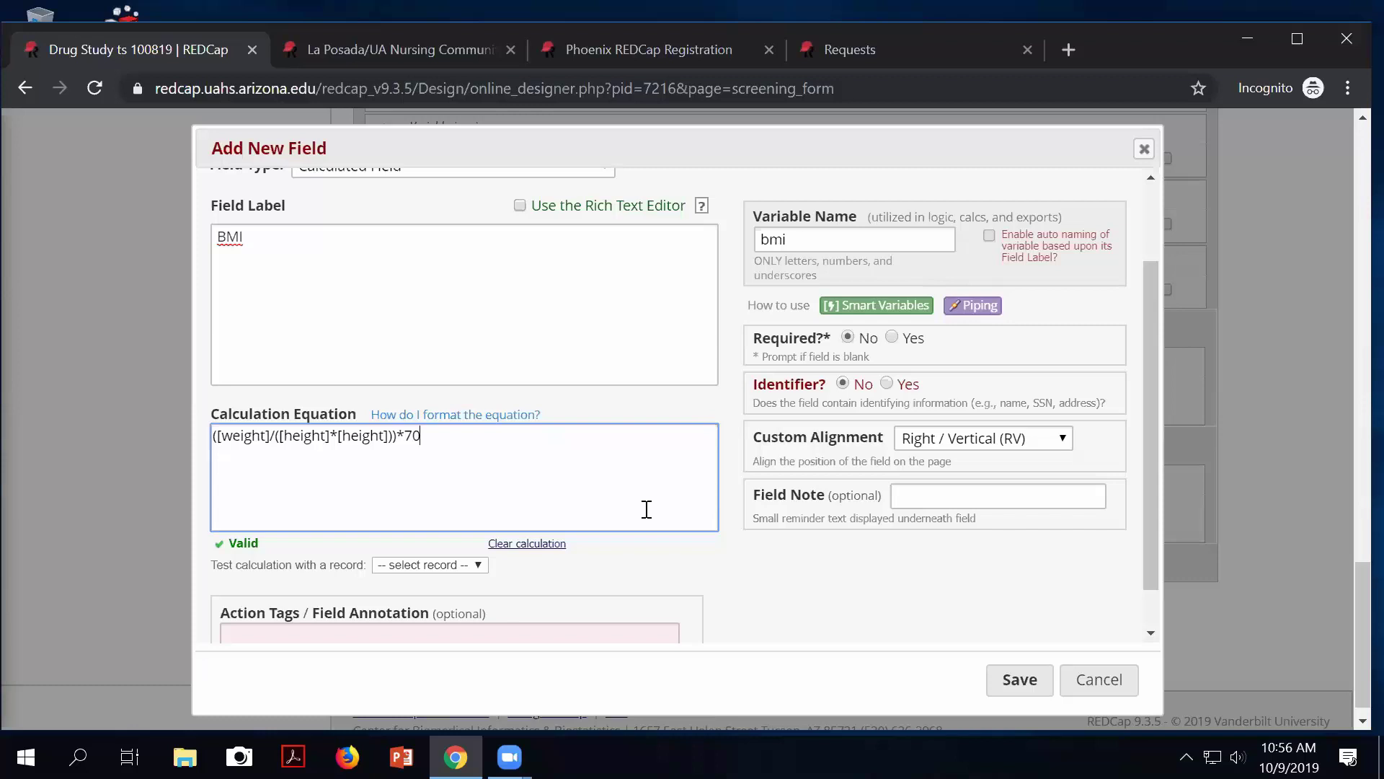
{"action": "type", "text": "3"}
Save the BMI calculated field and review its saved calculation equation.
{"action": "left_click", "coordinate": [1029, 682]}
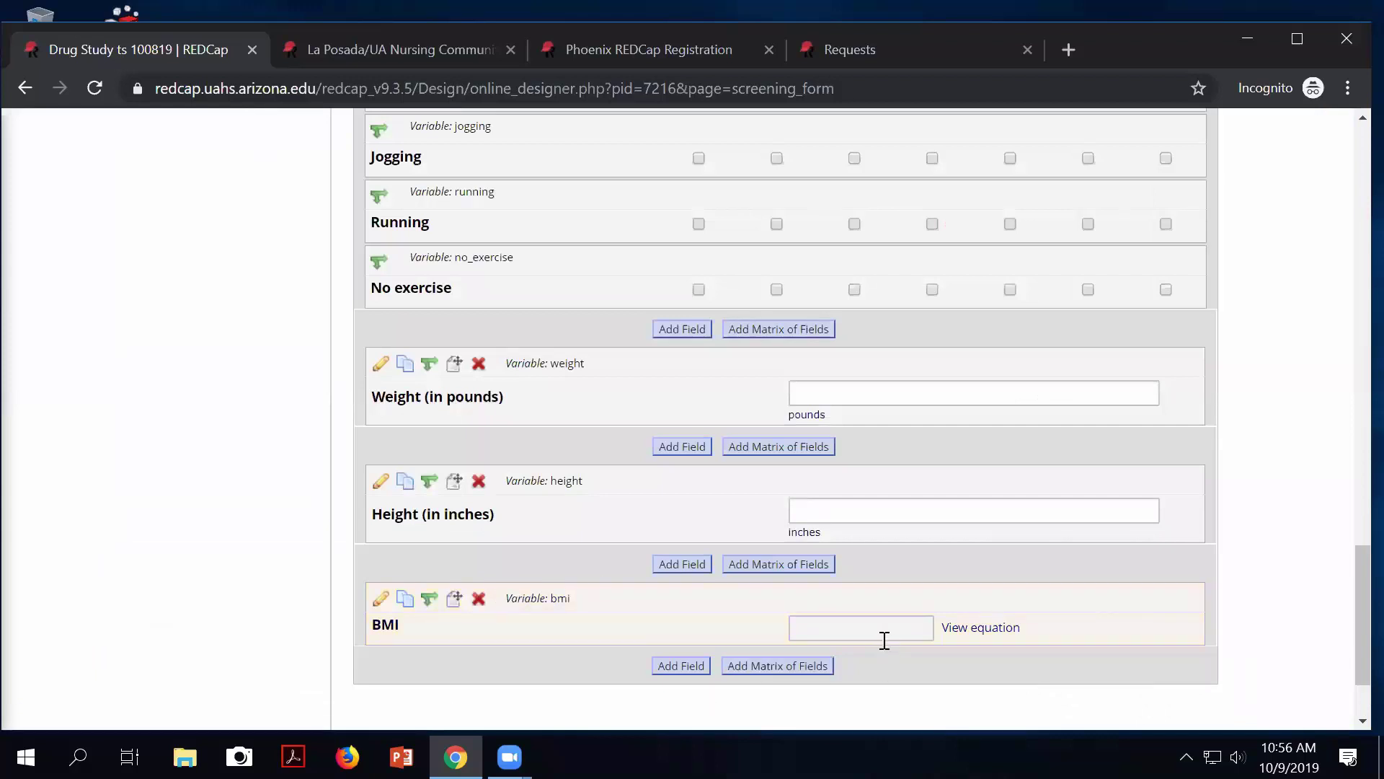
{"action": "left_click", "coordinate": [995, 627]}
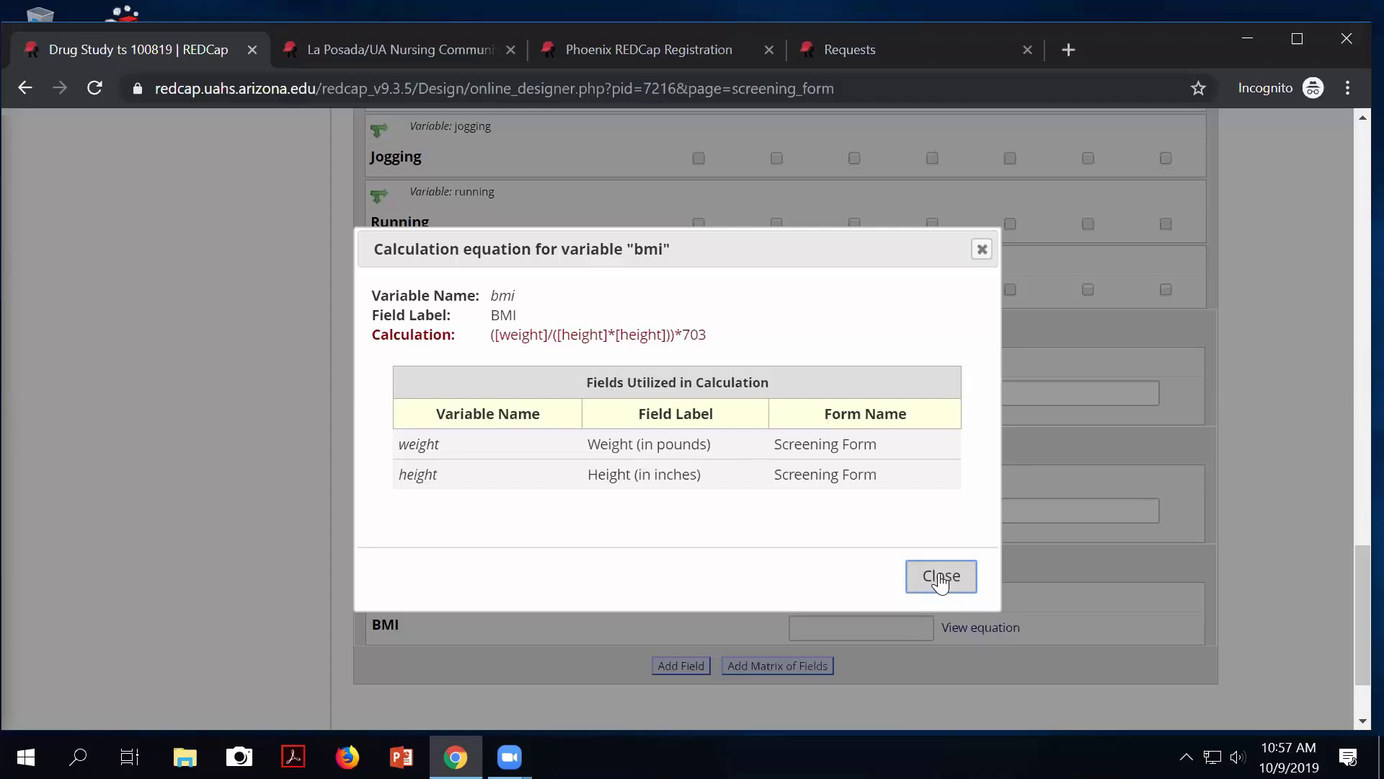
{"action": "left_click", "coordinate": [941, 577]}
{"action": "scroll", "coordinate": [677, 563], "scroll_direction": "up", "scroll_amount": 1}
{"action": "scroll", "coordinate": [660, 534], "scroll_direction": "up", "scroll_amount": 20}
Open record 1's Screening Form from the Record Status Dashboard.
{"action": "left_click", "coordinate": [151, 408]}
{"action": "scroll", "coordinate": [466, 555], "scroll_direction": "down", "scroll_amount": 5}
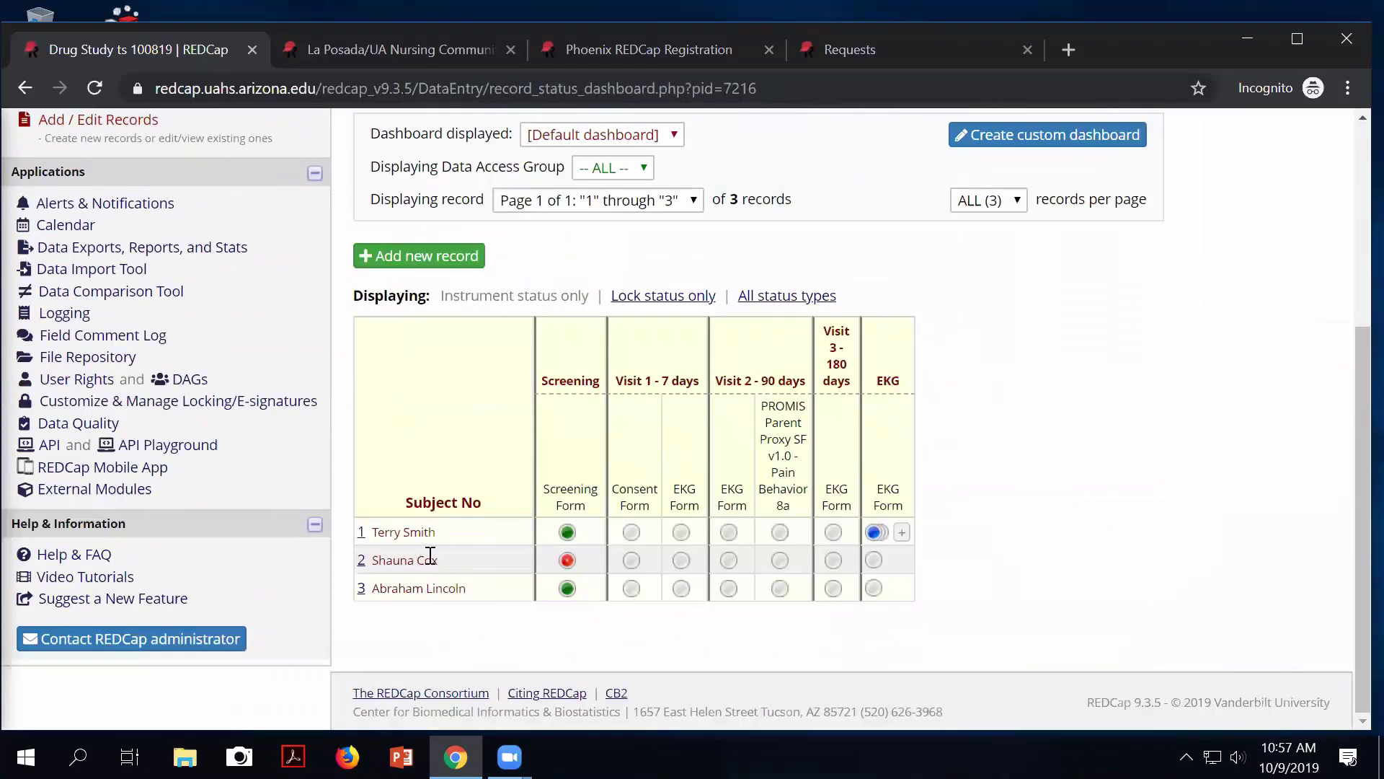
{"action": "left_click", "coordinate": [567, 533]}
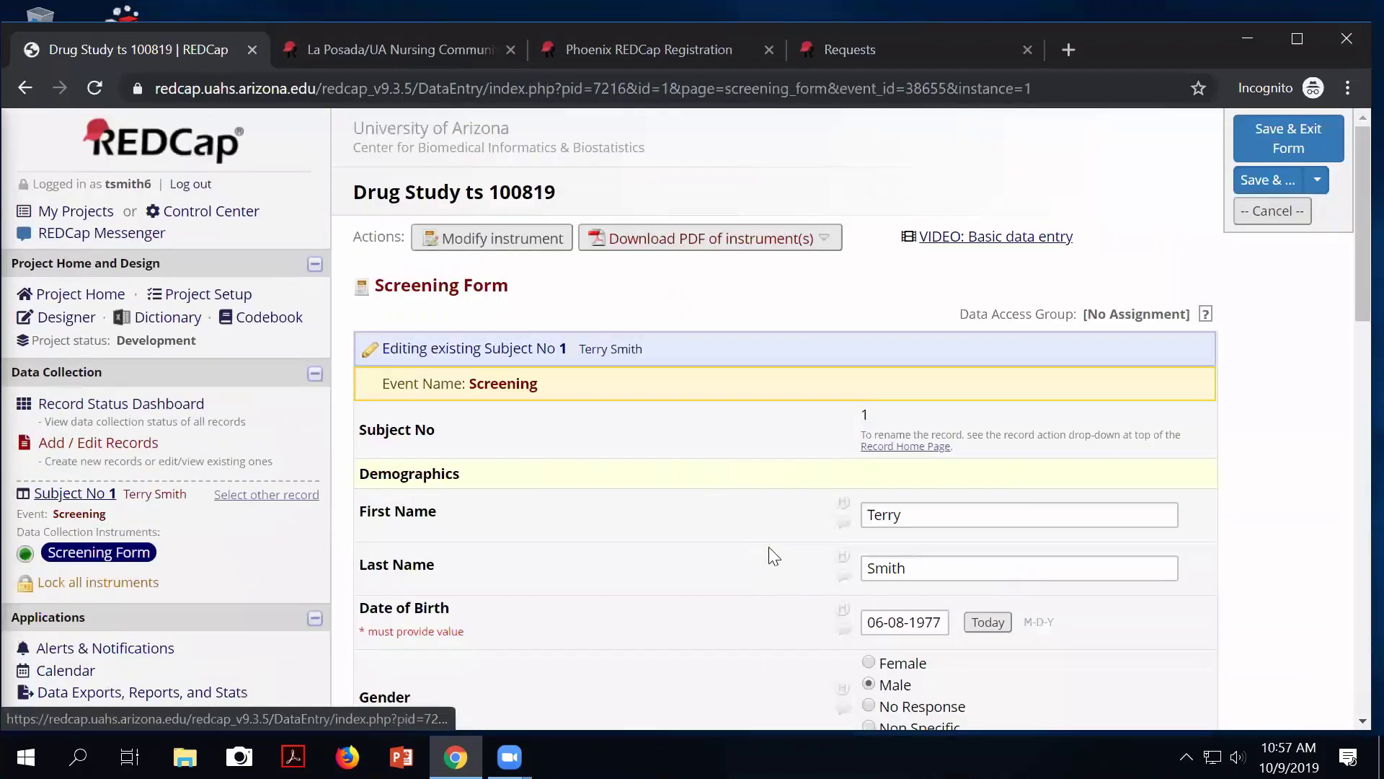
{"action": "scroll", "coordinate": [756, 551], "scroll_direction": "down", "scroll_amount": 10}
{"action": "scroll", "coordinate": [774, 555], "scroll_direction": "down", "scroll_amount": 3}
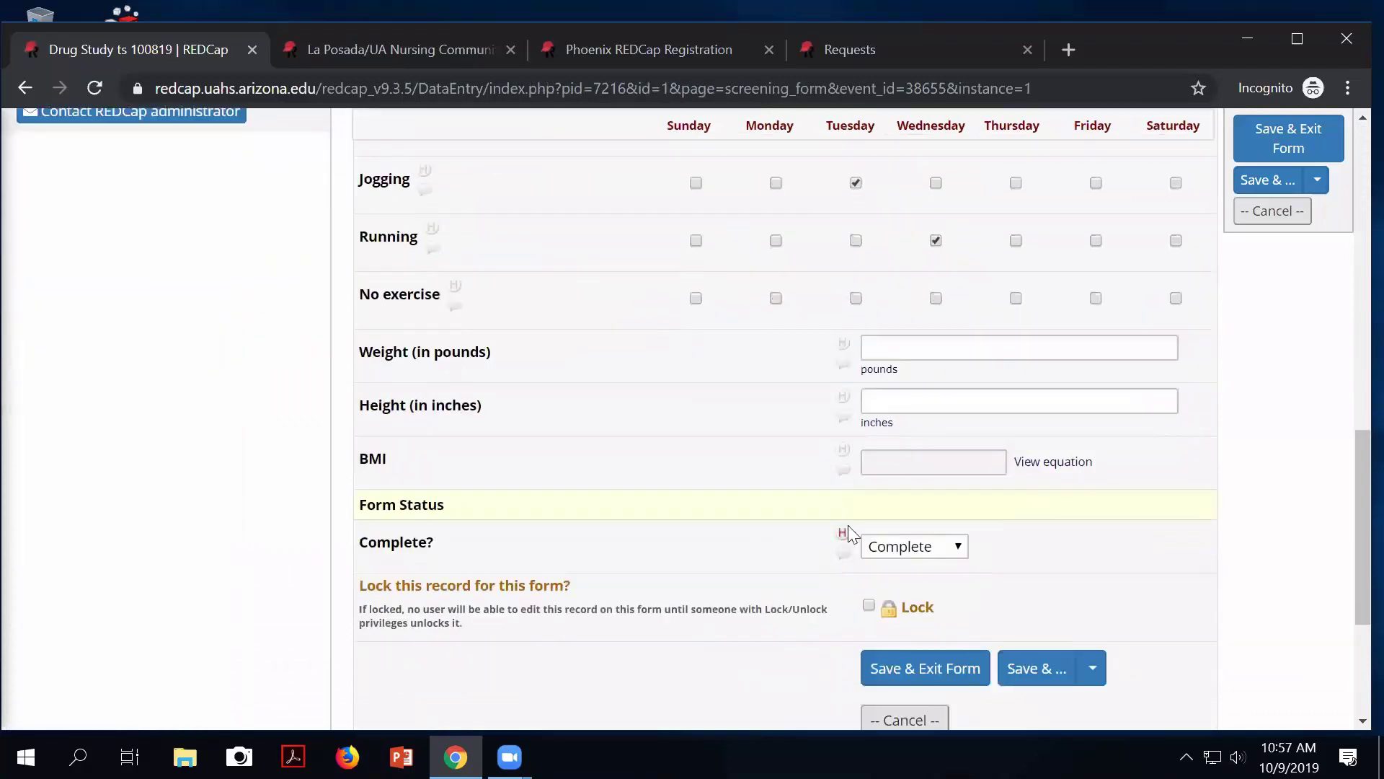
Enter weight 180 and height 72 so BMI calculates to about 24.41.
{"action": "left_click", "coordinate": [888, 349]}
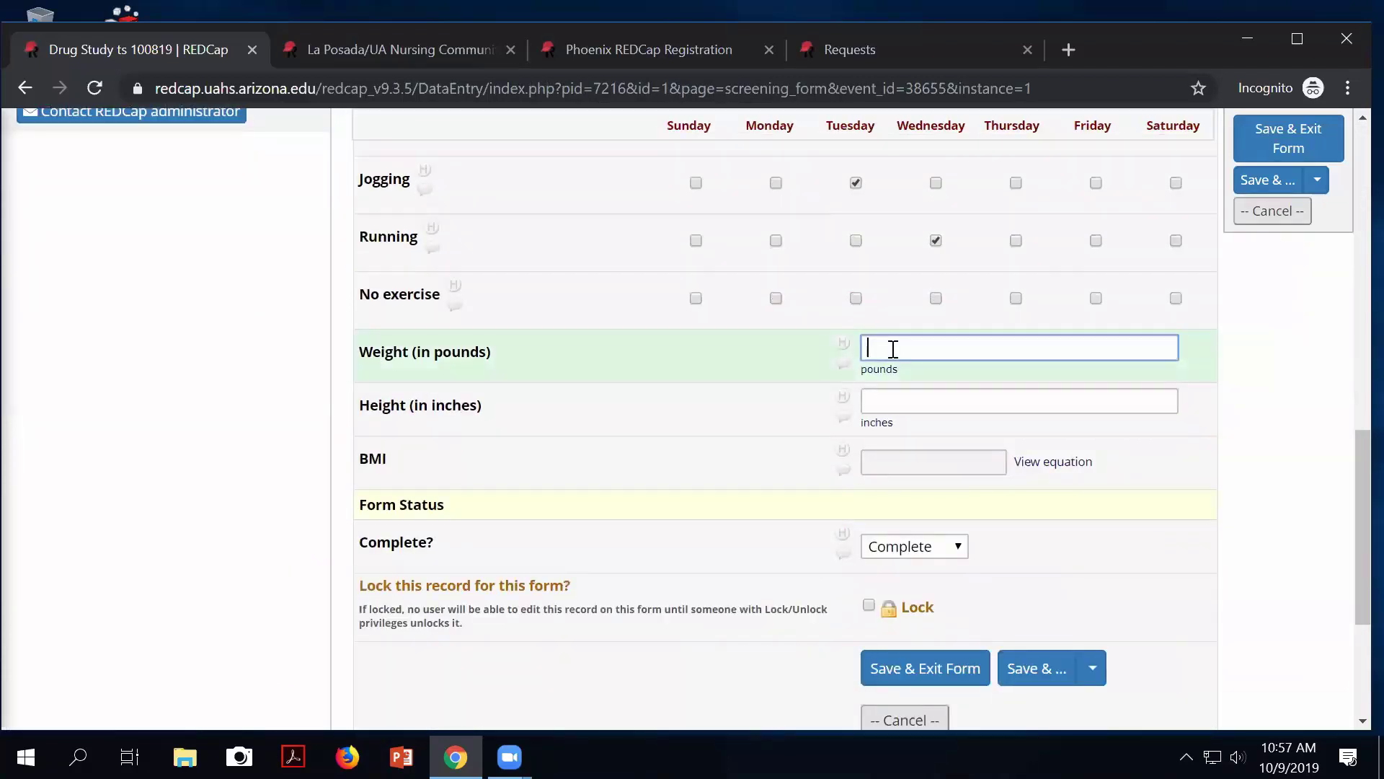
{"action": "type", "text": "180"}
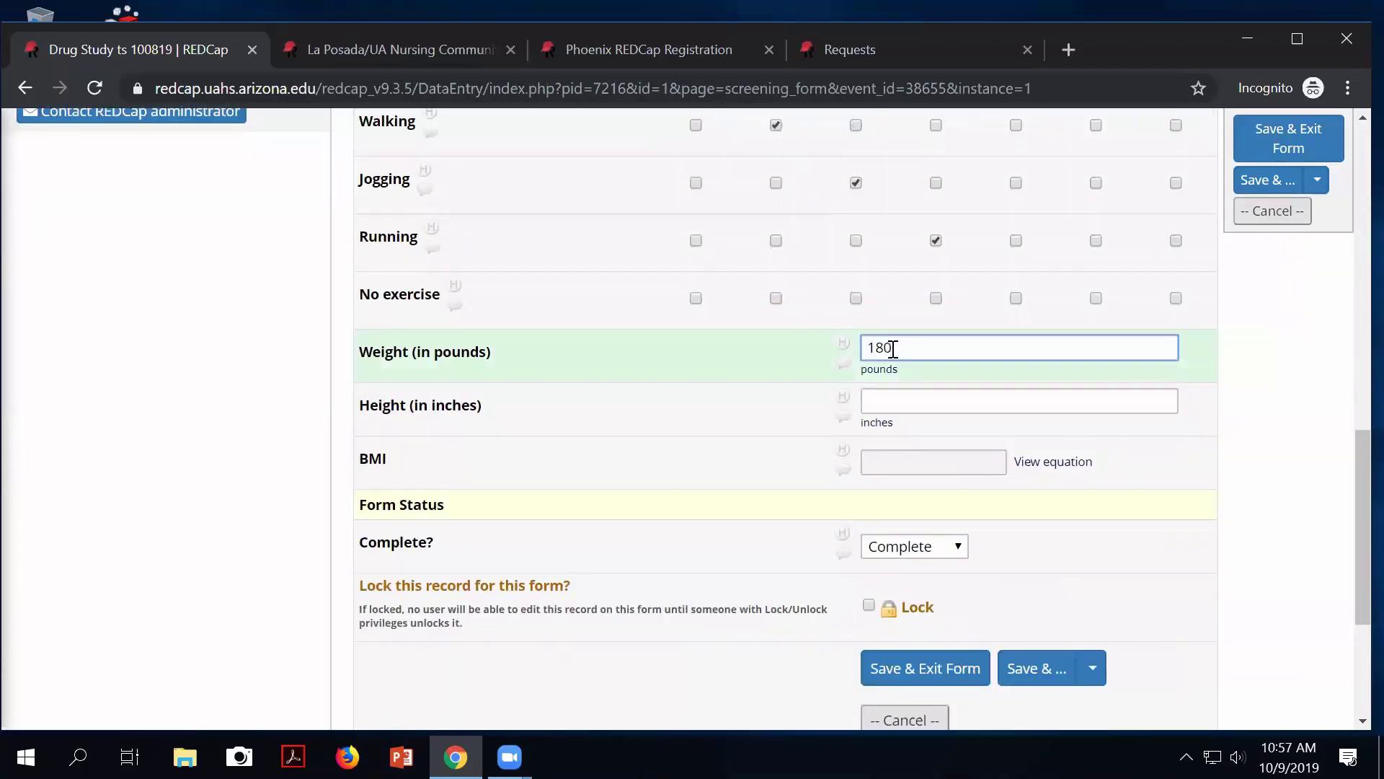
{"action": "key", "text": "Tab"}
{"action": "type", "text": "72"}
{"action": "key", "text": "Tab"}
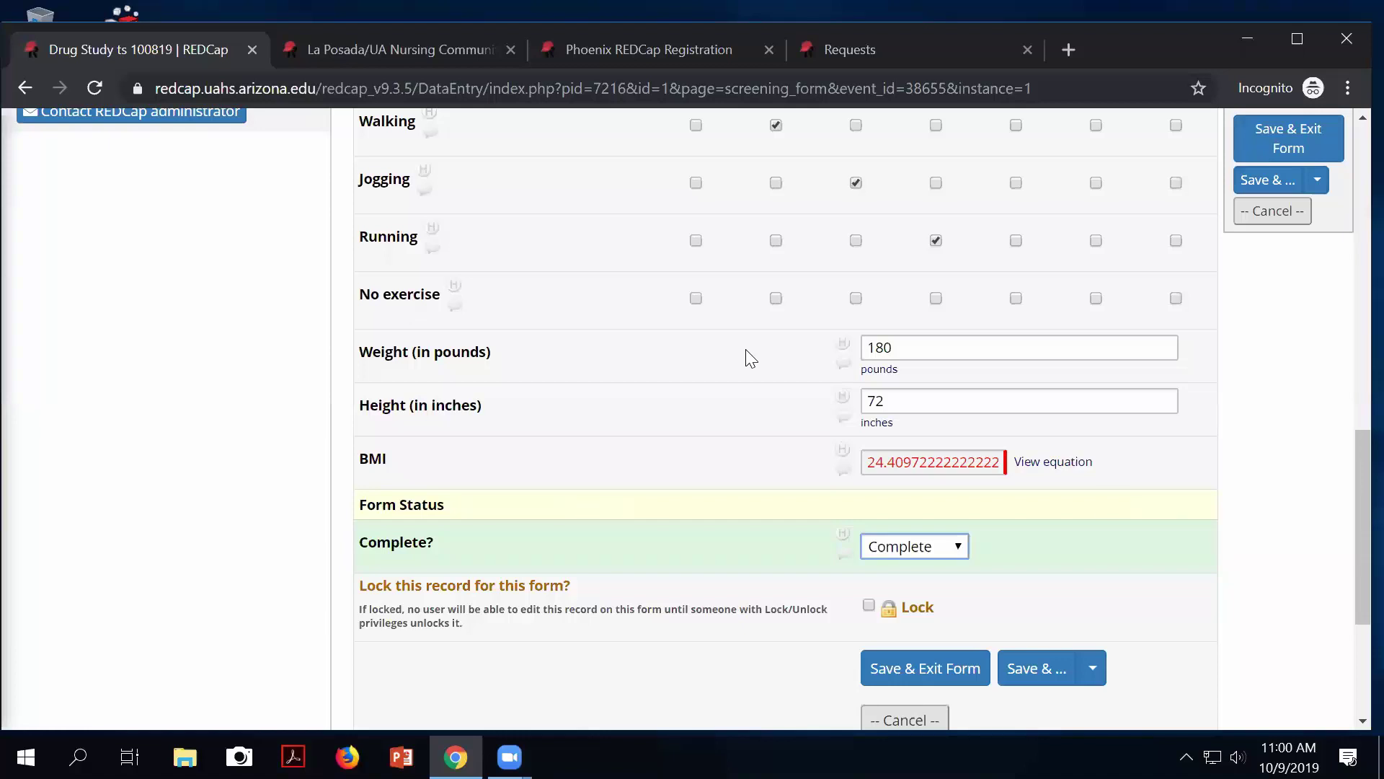
{"action": "scroll", "coordinate": [567, 361], "scroll_direction": "up", "scroll_amount": 9}
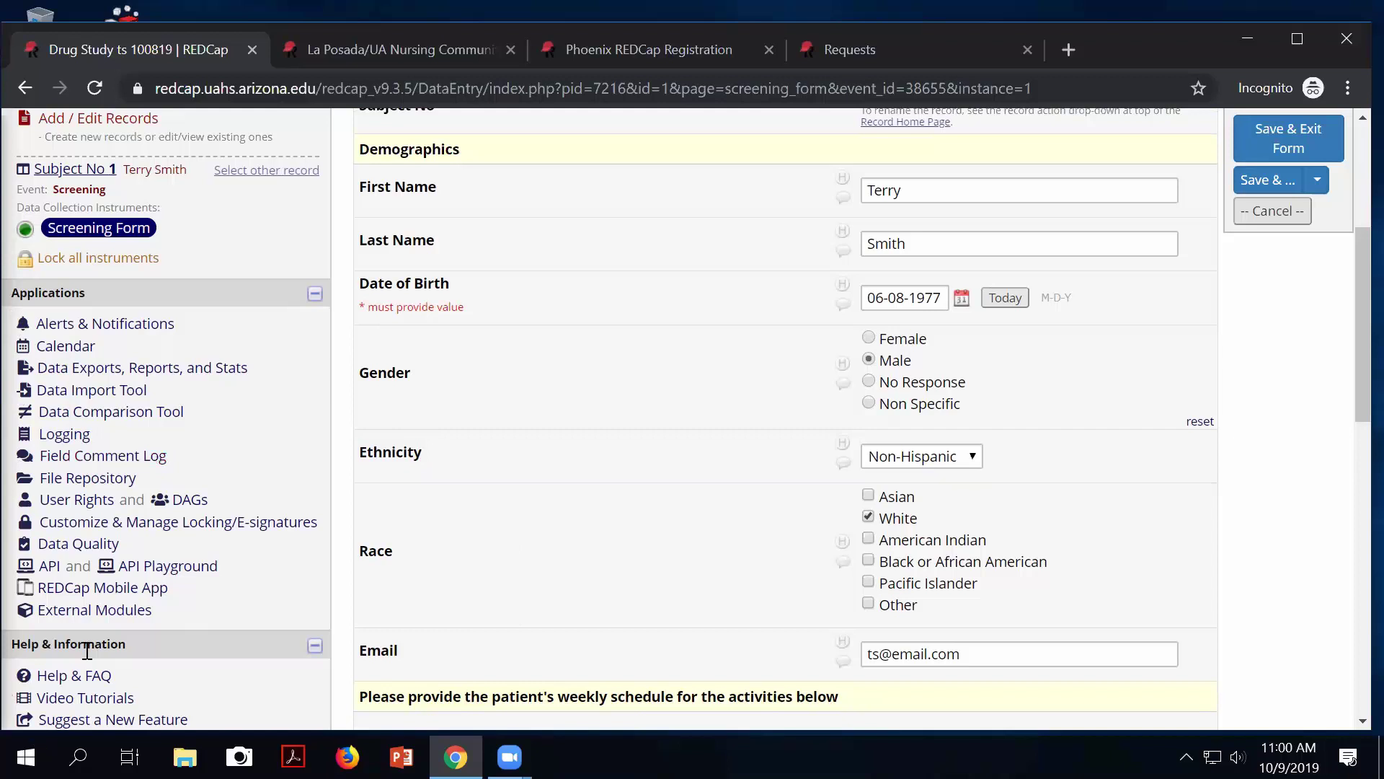
Save record 1's changes, go to Data Quality, and highlight rule H on calculated fields.
{"action": "left_click", "coordinate": [97, 545]}
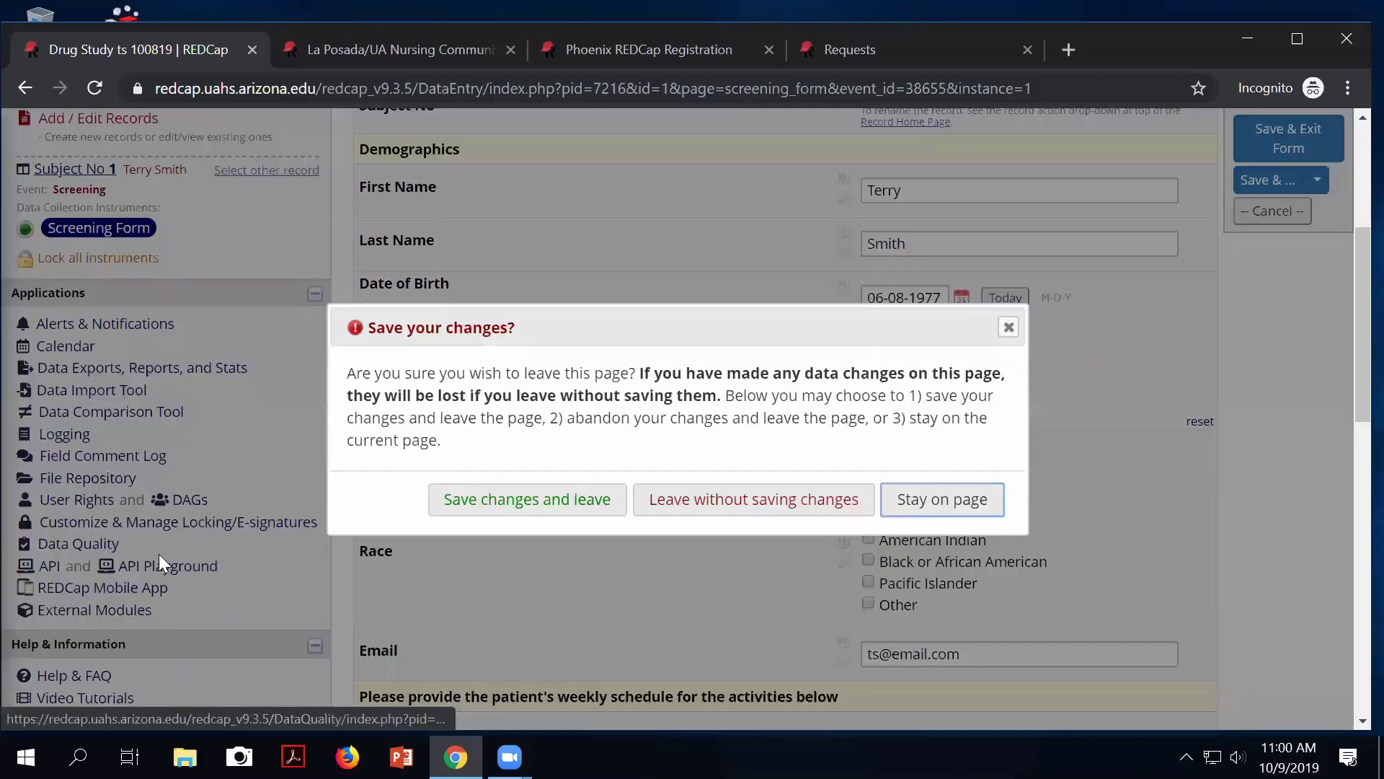
{"action": "left_click", "coordinate": [584, 505]}
{"action": "scroll", "coordinate": [795, 575], "scroll_direction": "down", "scroll_amount": 2}
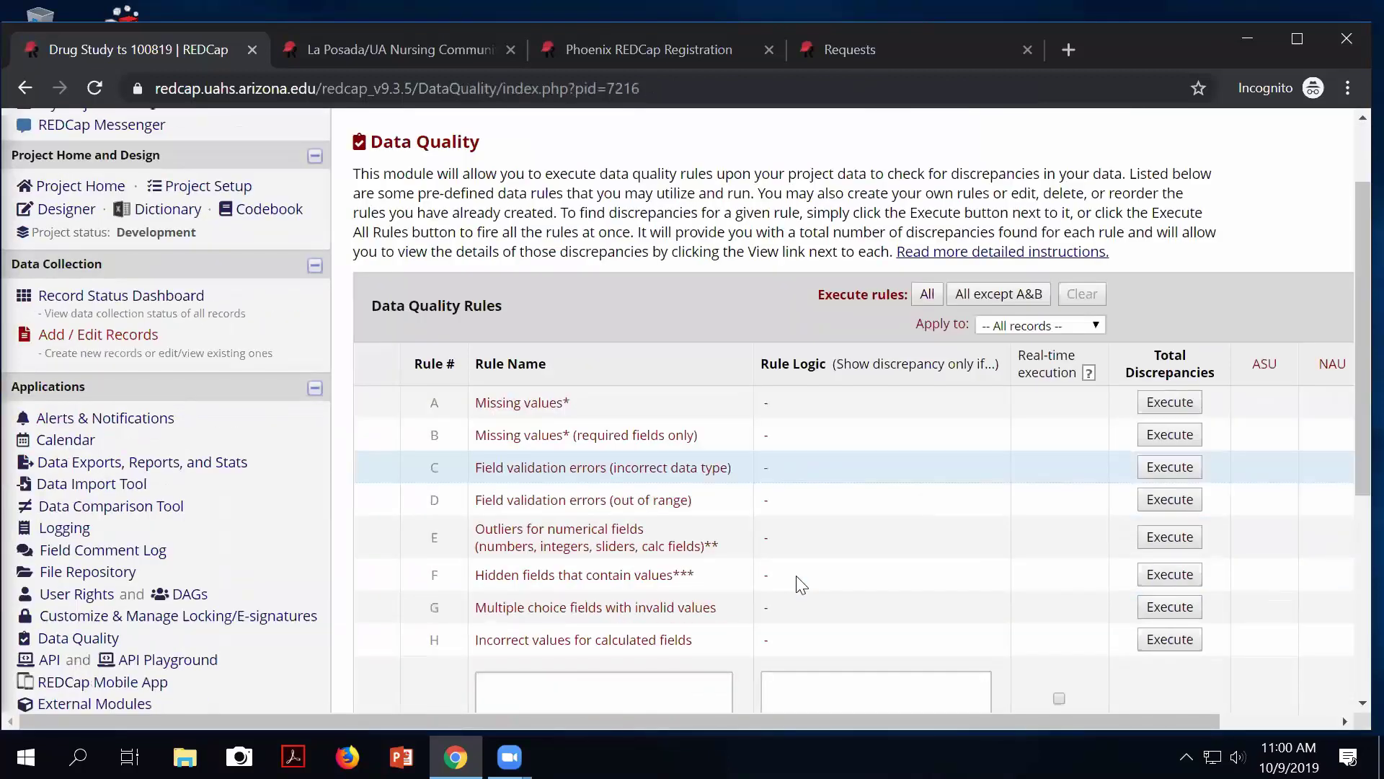
{"action": "scroll", "coordinate": [795, 575], "scroll_direction": "down", "scroll_amount": 2}
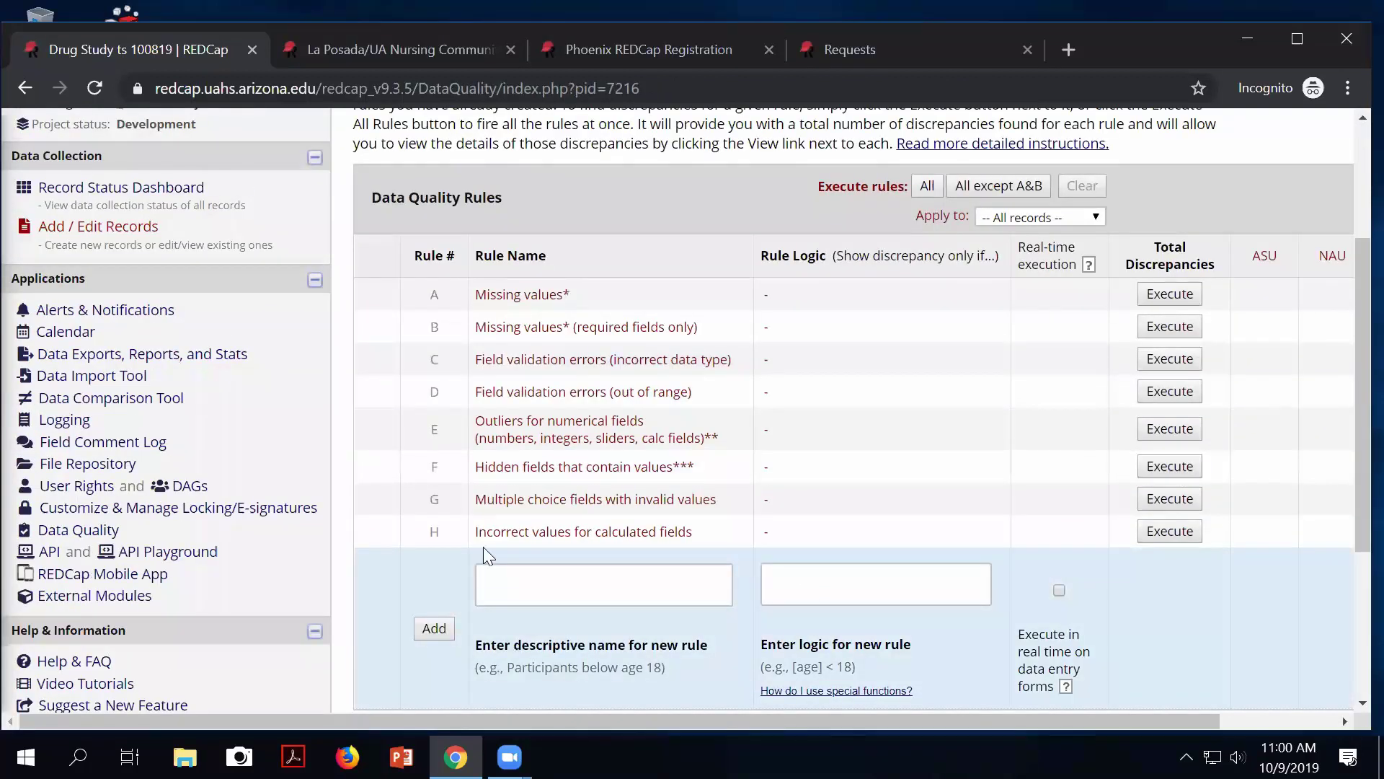
{"action": "left_click_drag", "start_coordinate": [487, 527], "coordinate": [687, 524]}
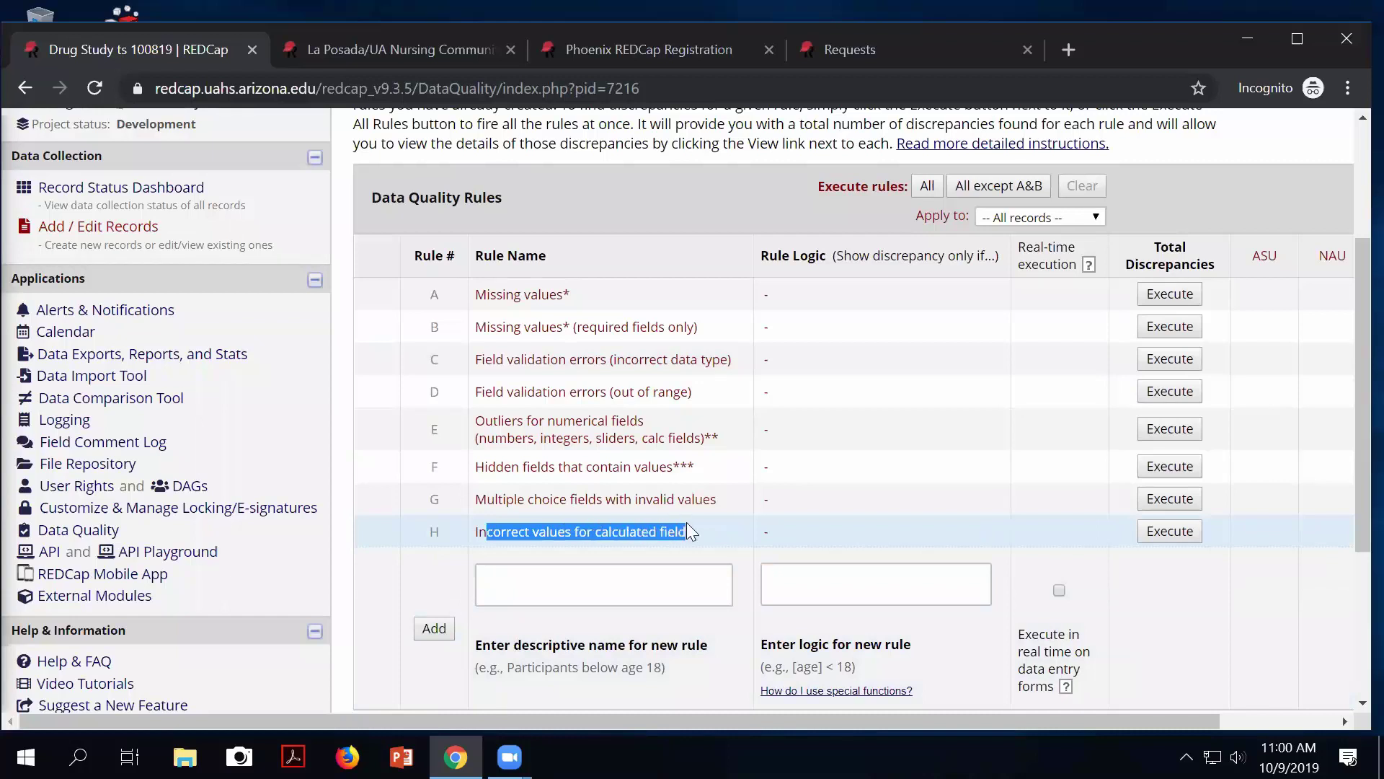